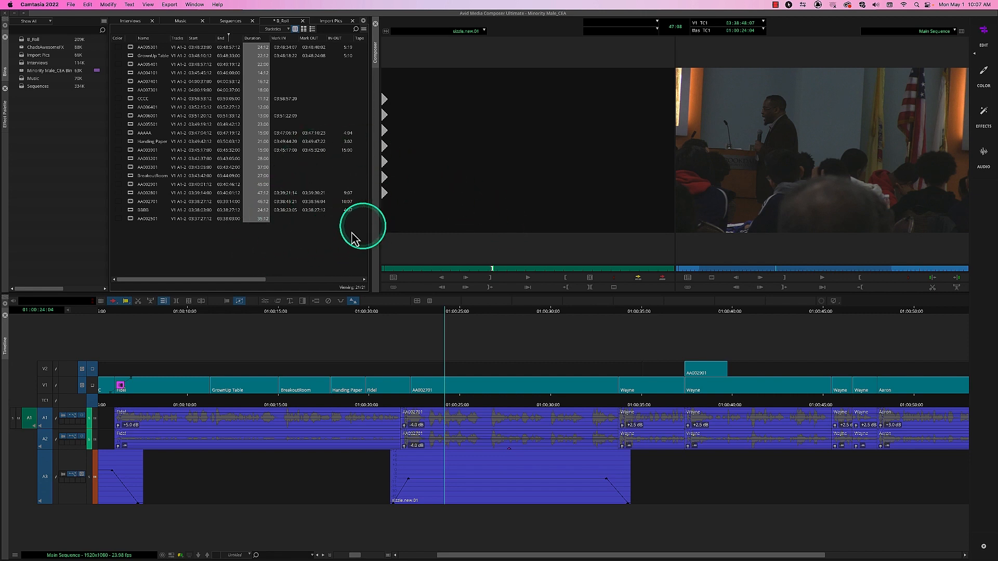
Step: Clear the Duration column selection in the B_Roll bin
click(265, 253)
click(265, 253)
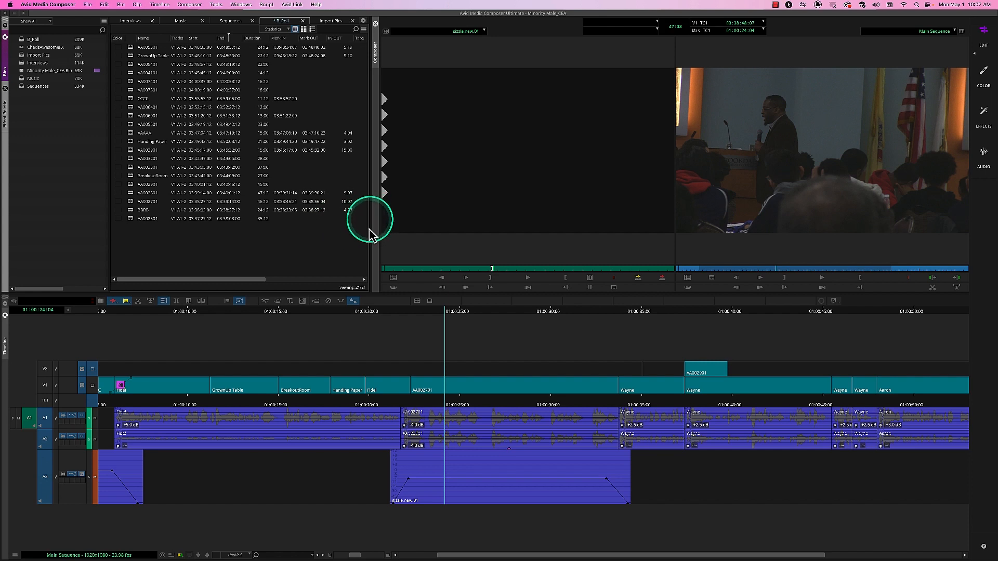
mouse_move(251, 284)
mouse_down()
mouse_move(328, 281)
mouse_move(239, 284)
mouse_up()
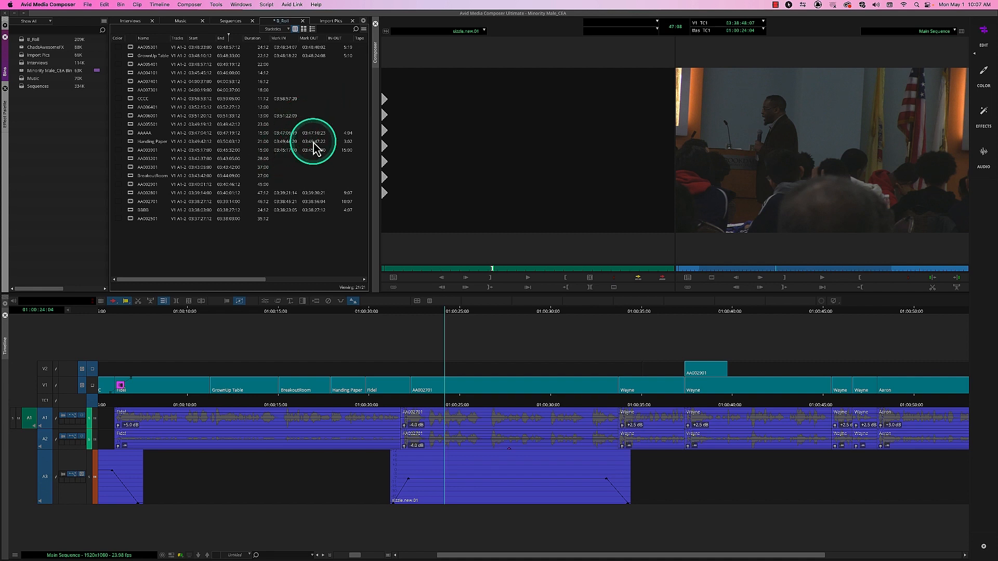
Step: Review the Bin options in the User settings, including the auto-save values, and leave them unchanged
key(super+shift+=)
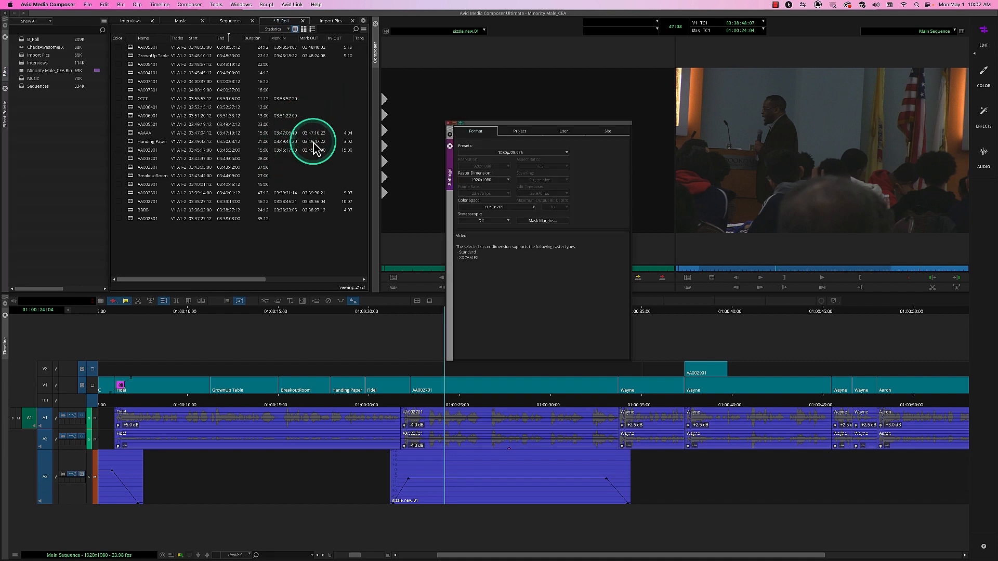
click(564, 131)
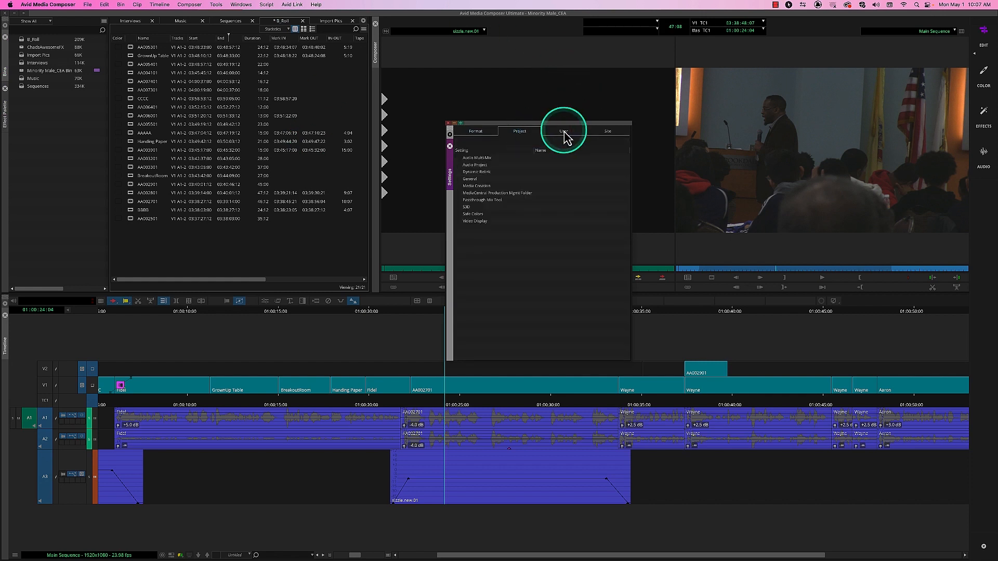
double_click(466, 172)
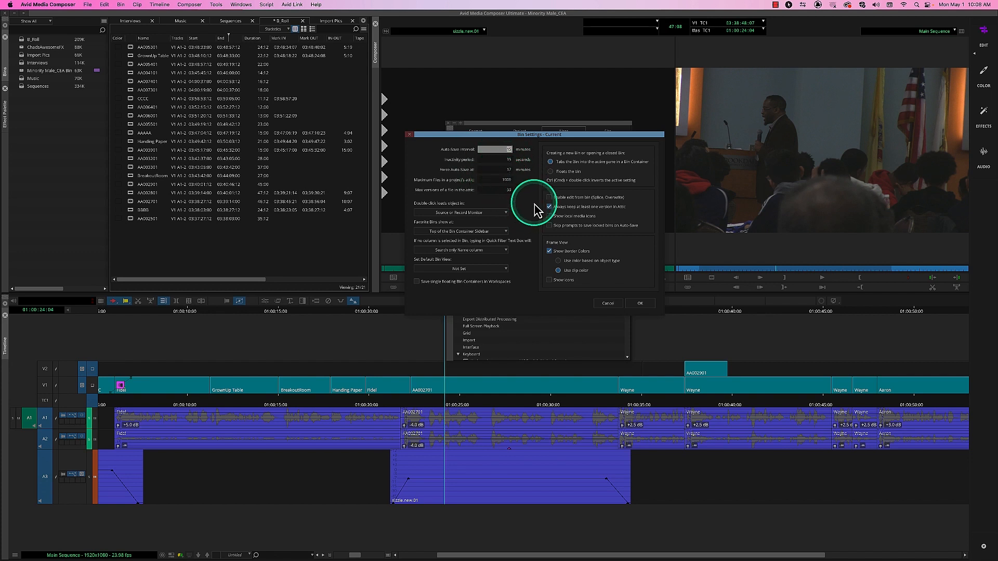
click(615, 305)
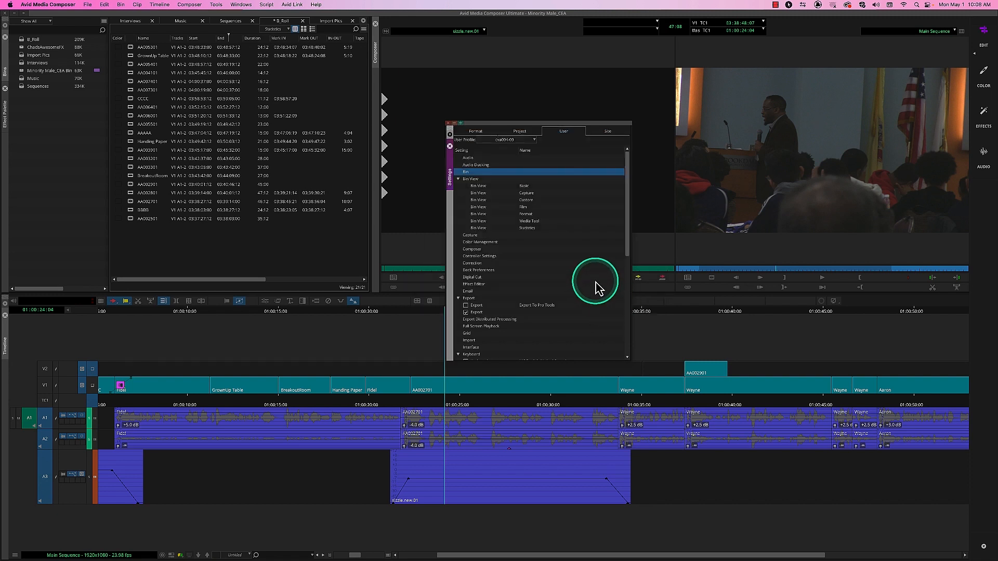
Step: Switch to Finder and open the Minority Male_CEA folder inside Avid Projects on the external SSD
key(super+h)
click(833, 160)
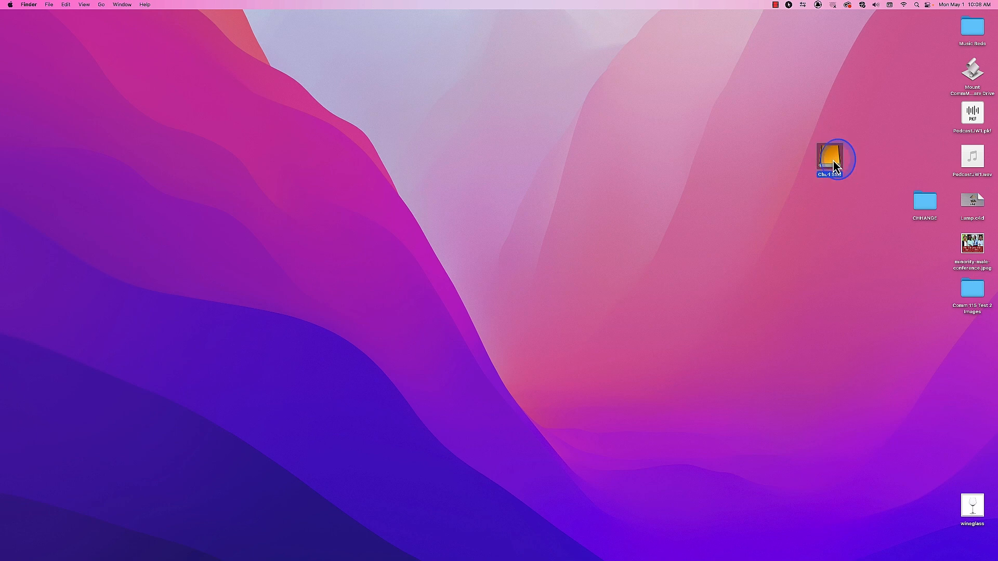
key(super+o)
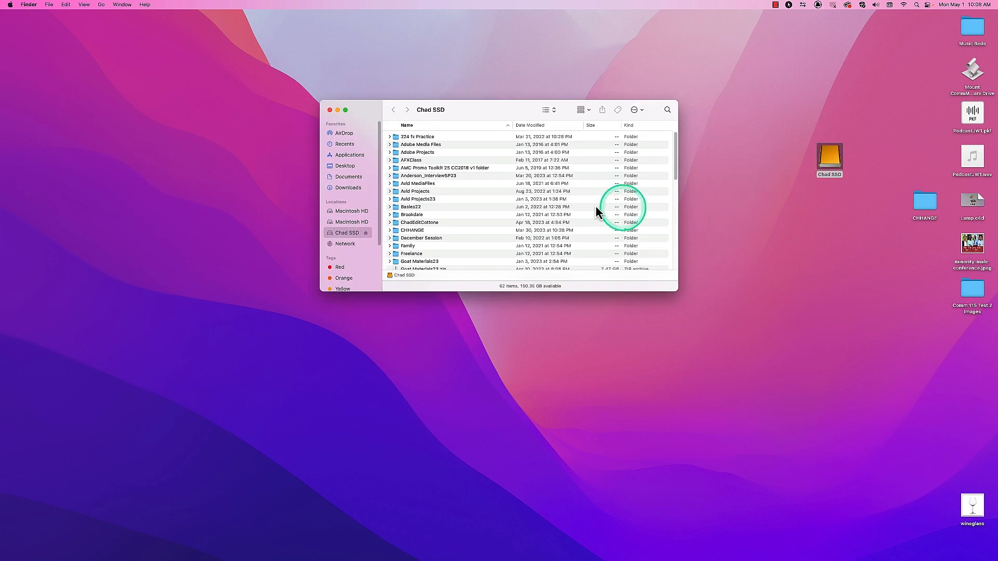
double_click(416, 192)
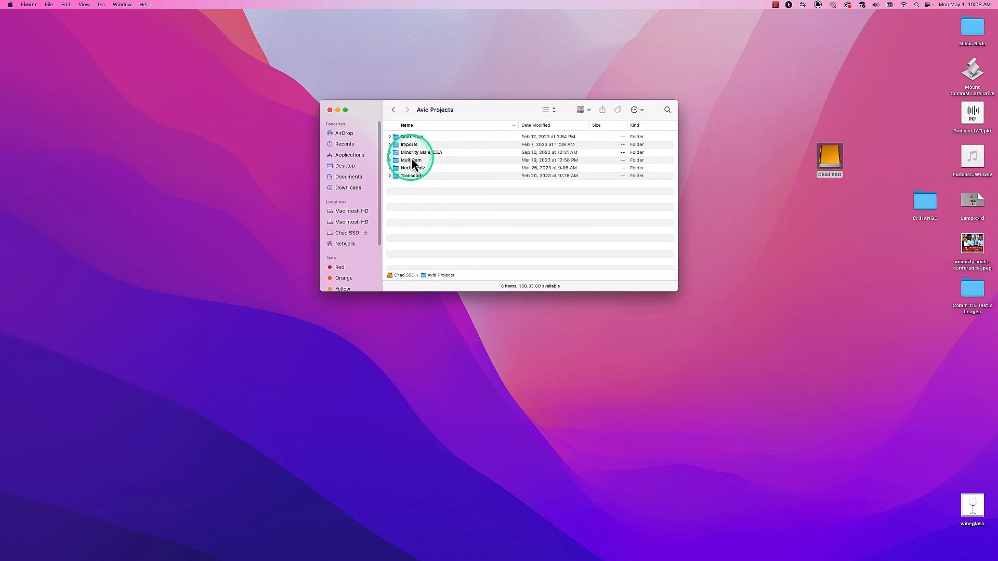
double_click(416, 153)
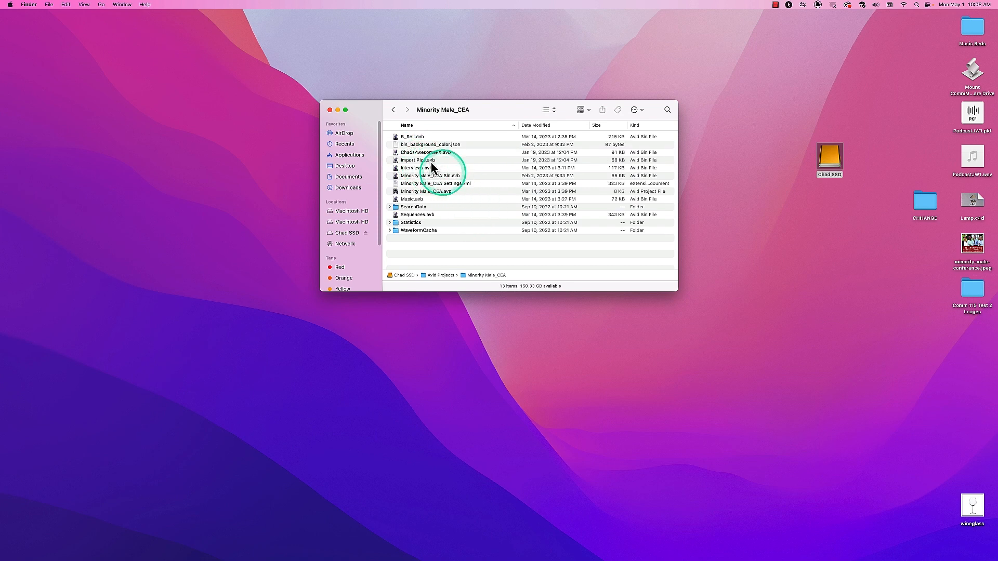
Step: Copy the Sequences.avb bin file from the project folder to the desktop as a backup
click(442, 153)
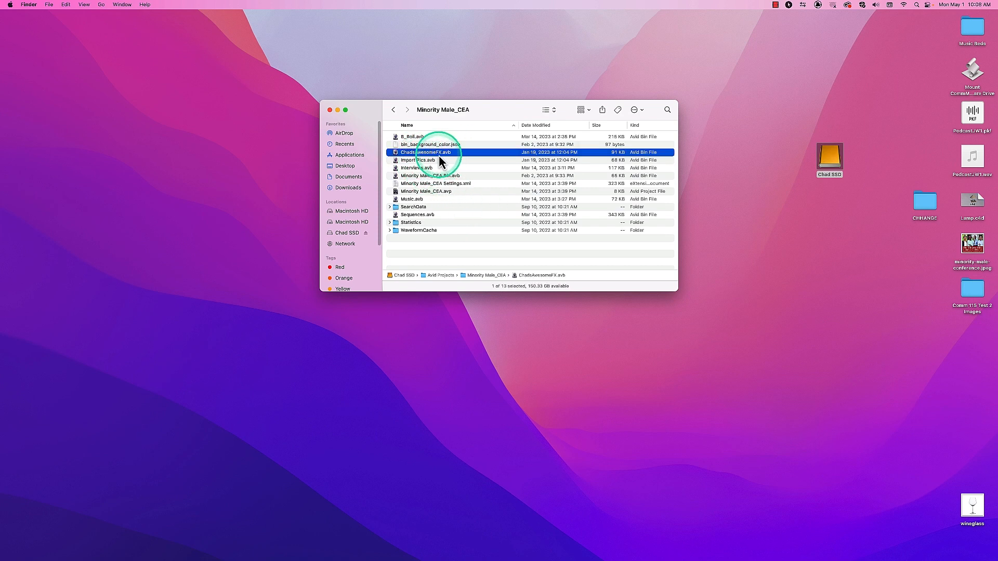
click(434, 160)
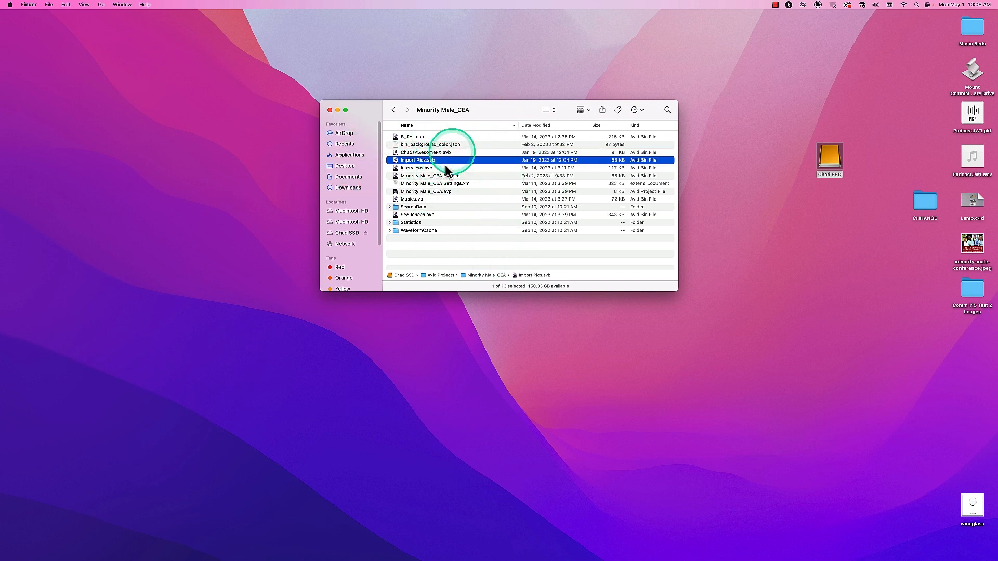
click(426, 154)
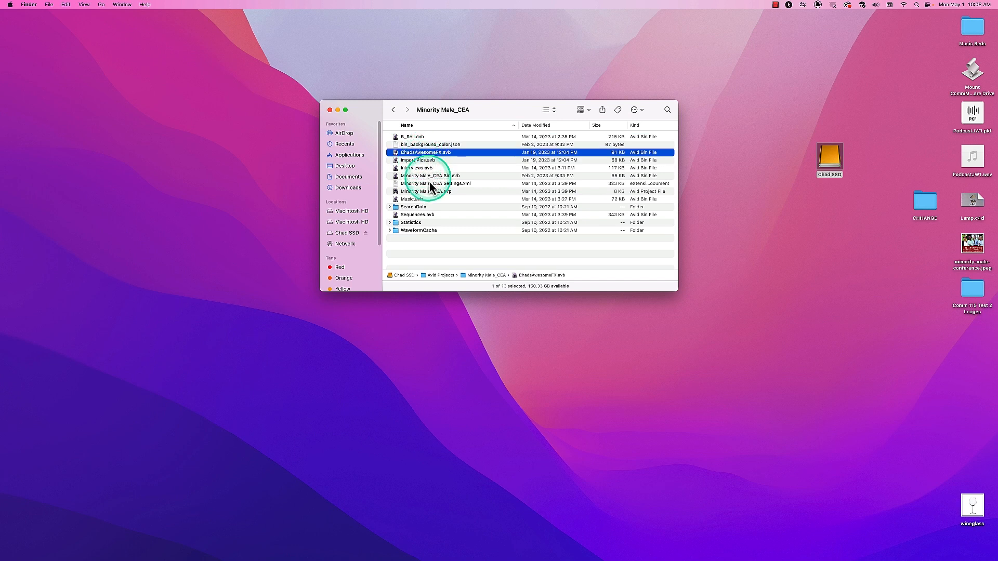
click(420, 214)
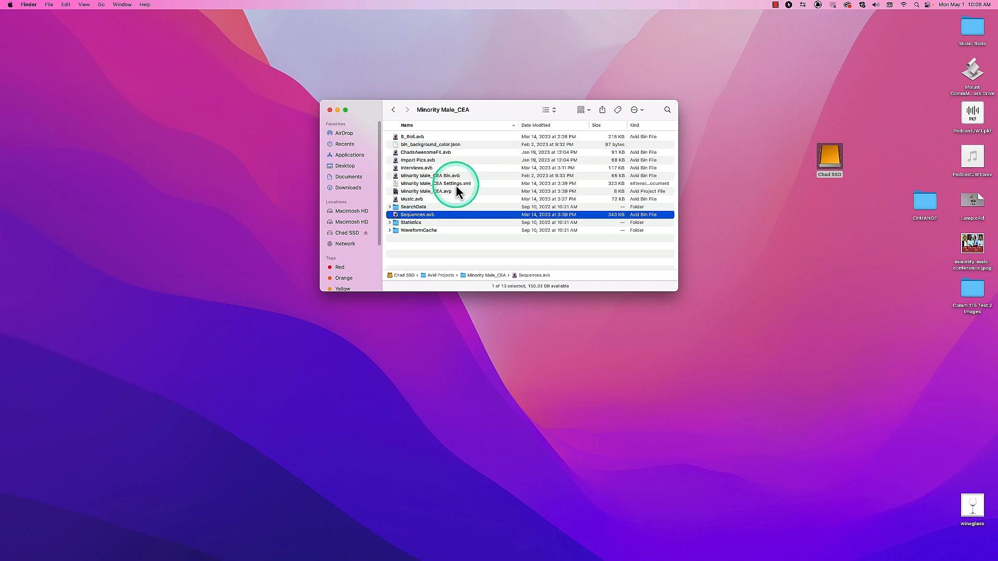
click(747, 234)
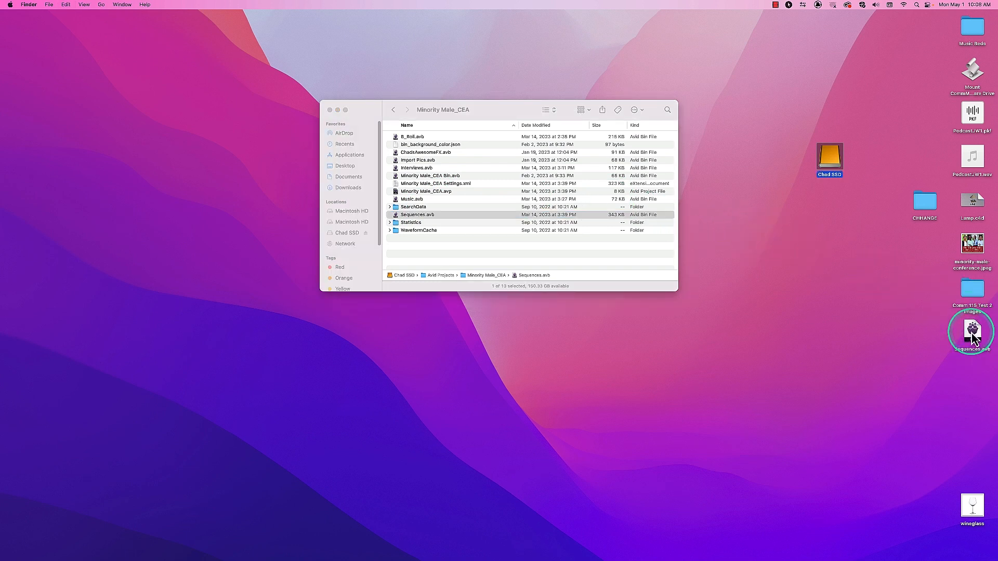
Step: Switch back to Avid Media Composer and close the Settings window
mouse_move(725, 557)
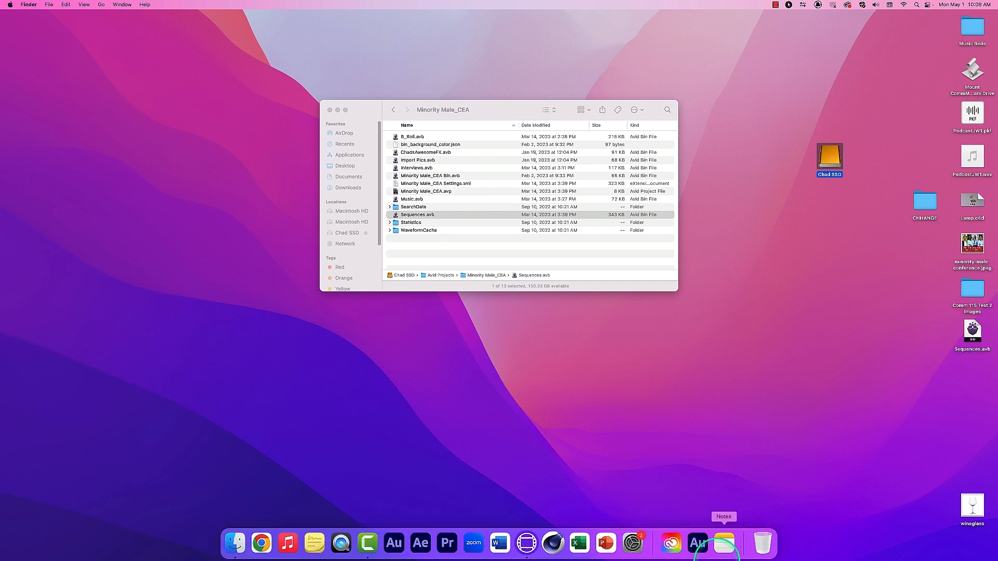
click(529, 550)
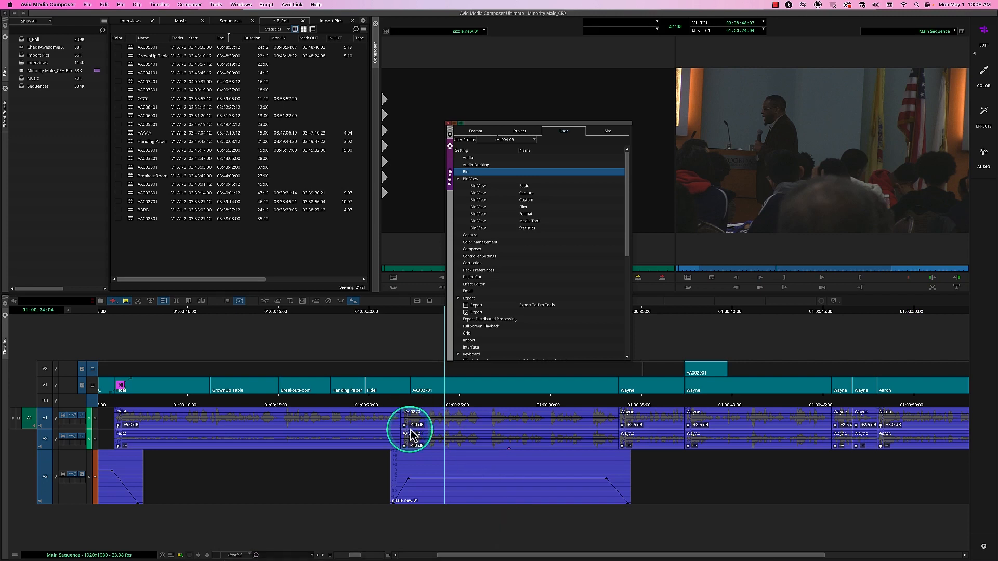
click(450, 147)
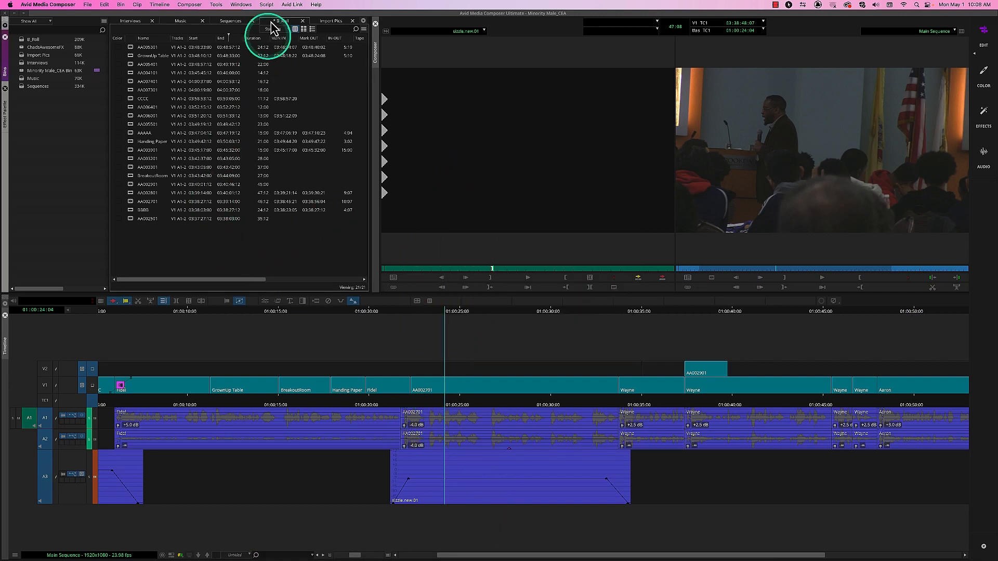
Step: Compare the B_Roll bin in Frame, Script and Text views, ending in Script view
click(304, 29)
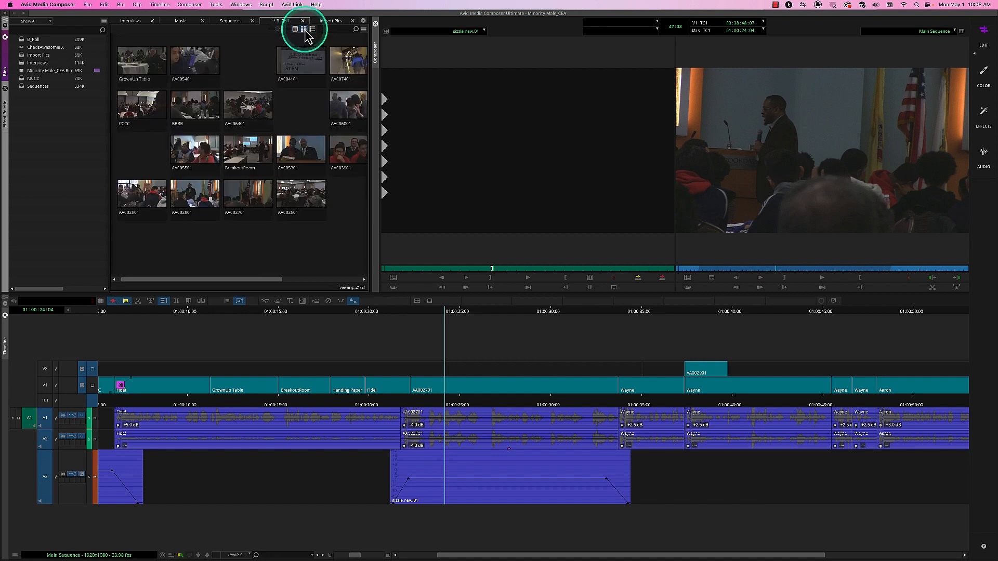
click(313, 29)
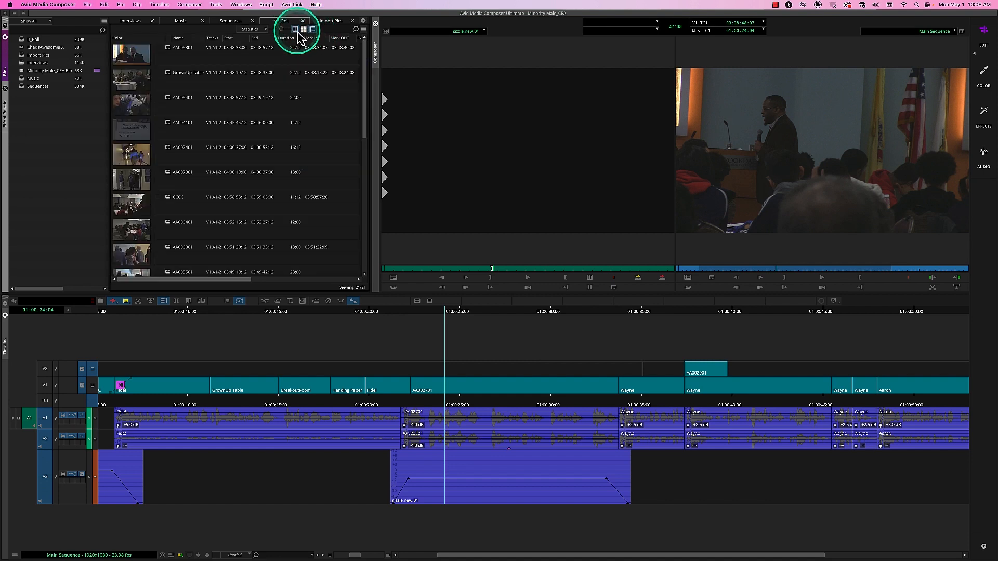
click(295, 30)
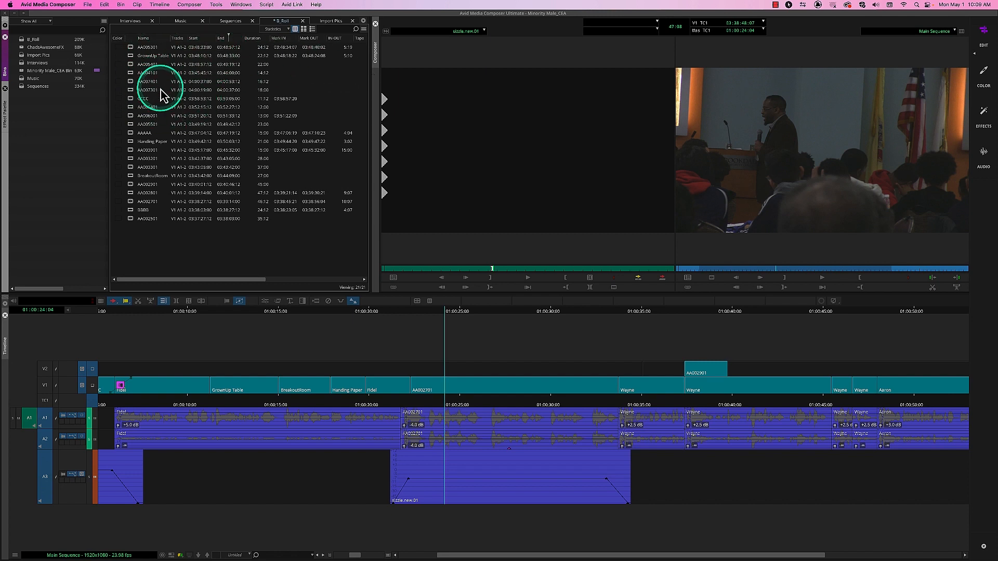
click(303, 30)
click(313, 30)
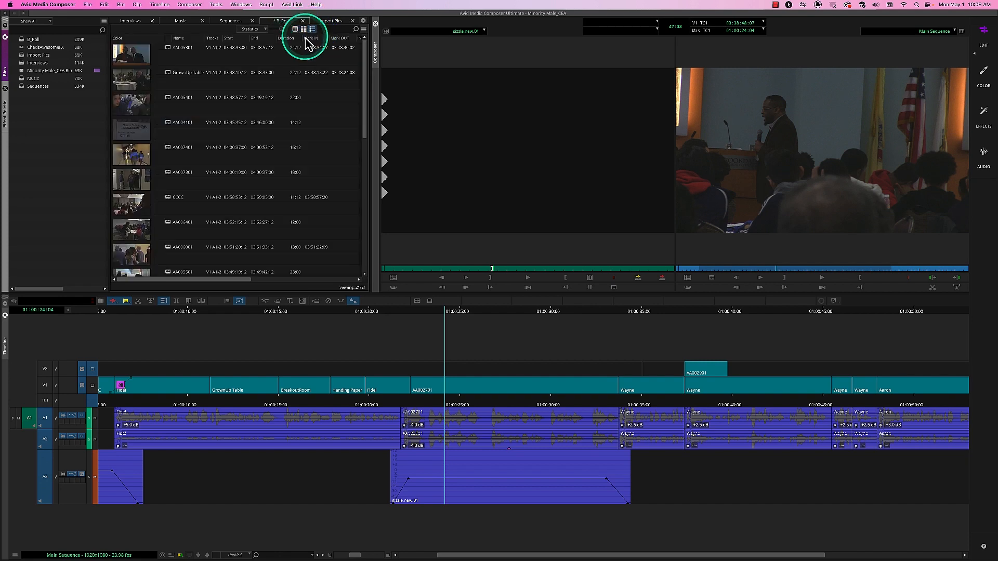
Step: Color clips AA005301, AA007401, CCCC, AA006001, AAAAA, Handing Paper, BreakoutRoom and BBBB cyan in the B_Roll bin, returning it to Text view
click(169, 57)
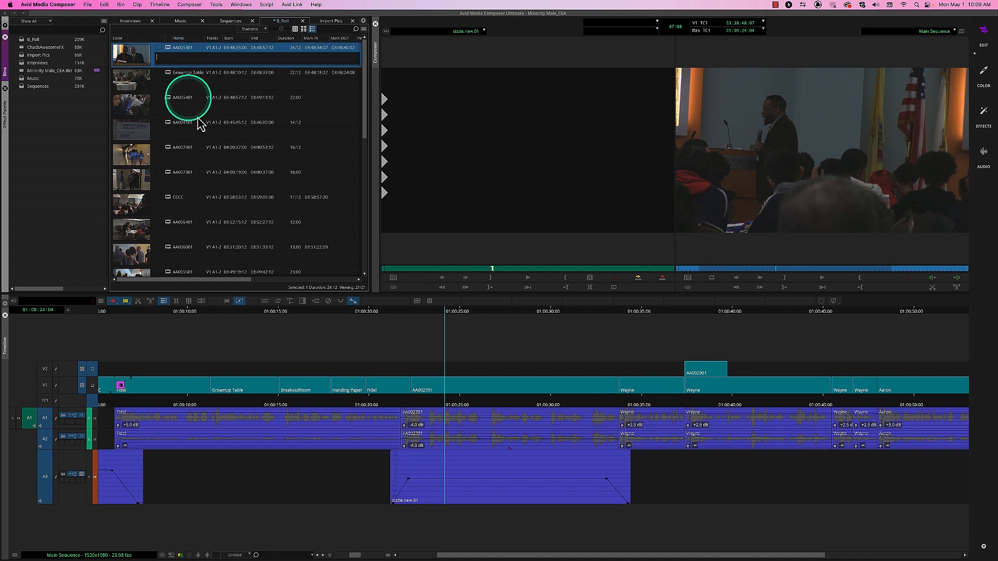
shift+click(192, 159)
shift+click(193, 208)
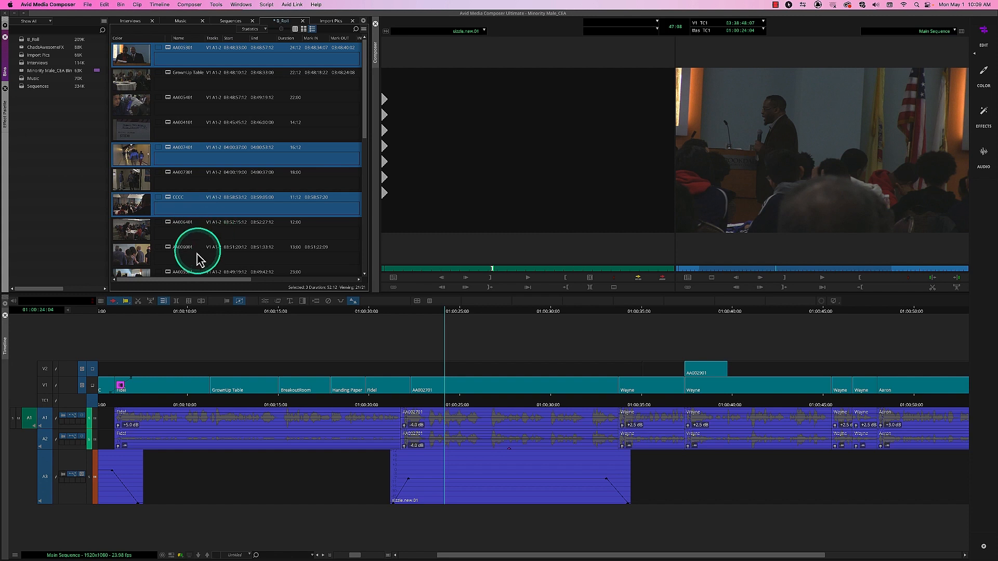
shift+click(189, 266)
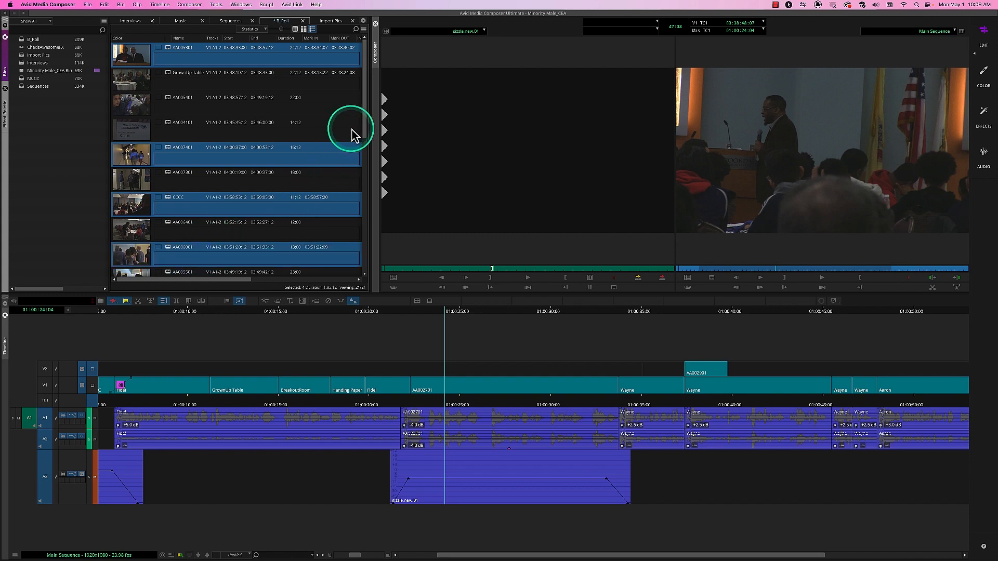
drag(364, 128, 363, 183)
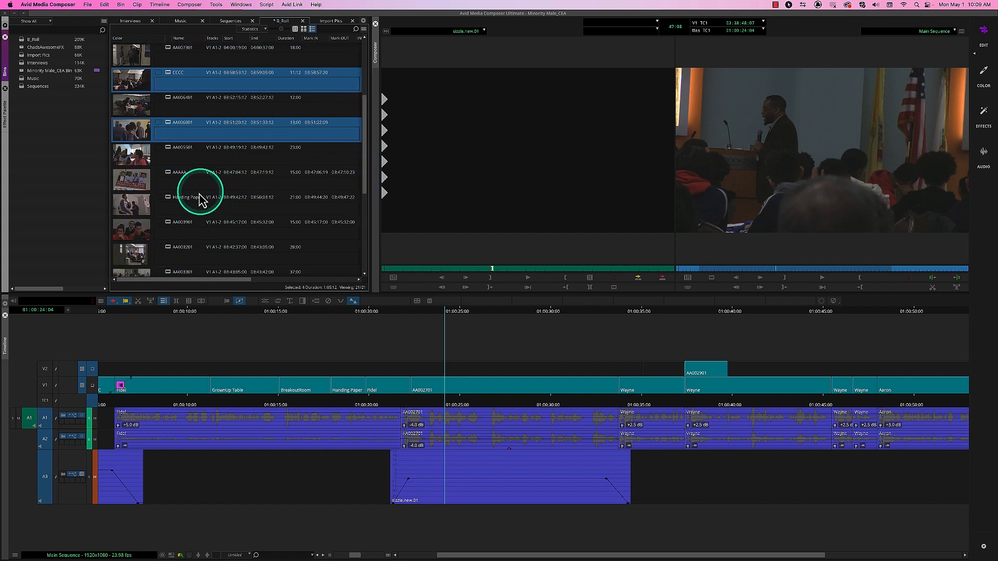
shift+click(194, 211)
shift+click(181, 186)
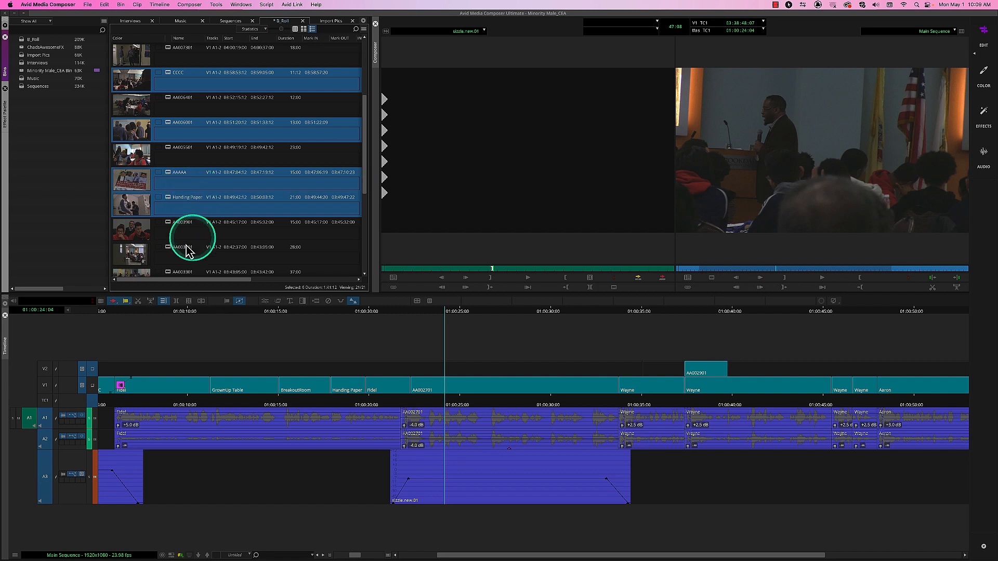
shift+click(175, 231)
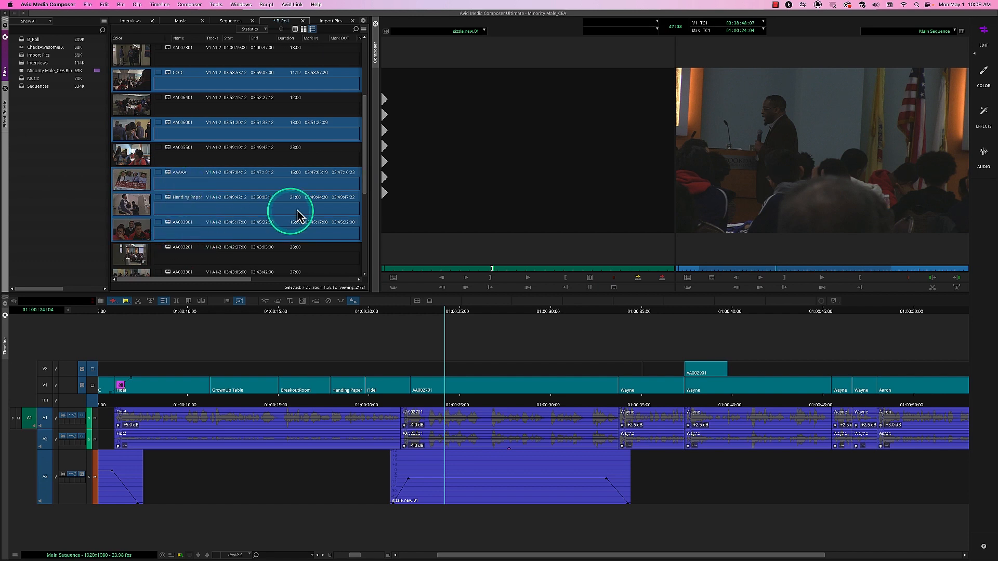
shift+click(185, 223)
drag(363, 187, 360, 261)
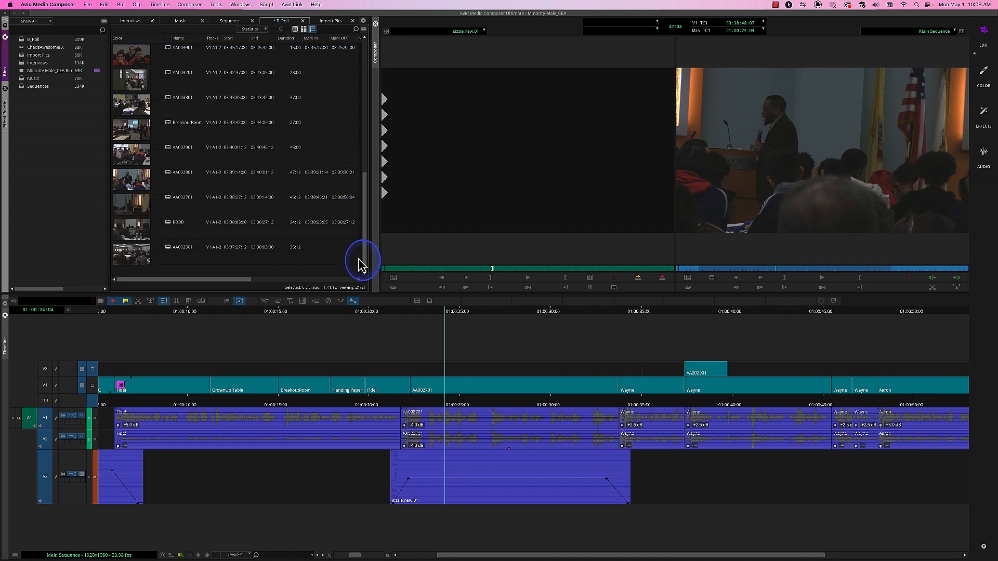
shift+click(183, 232)
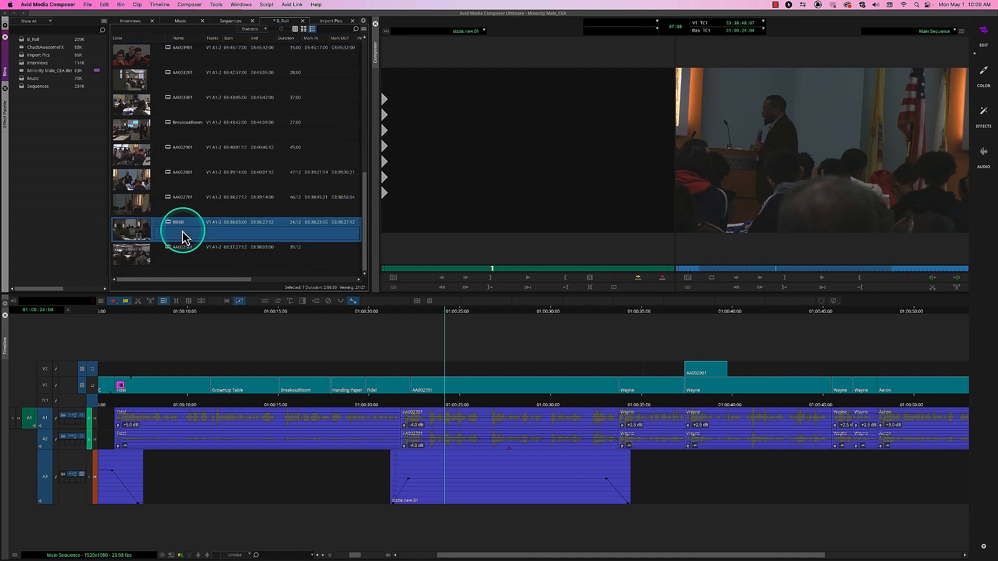
shift+click(192, 137)
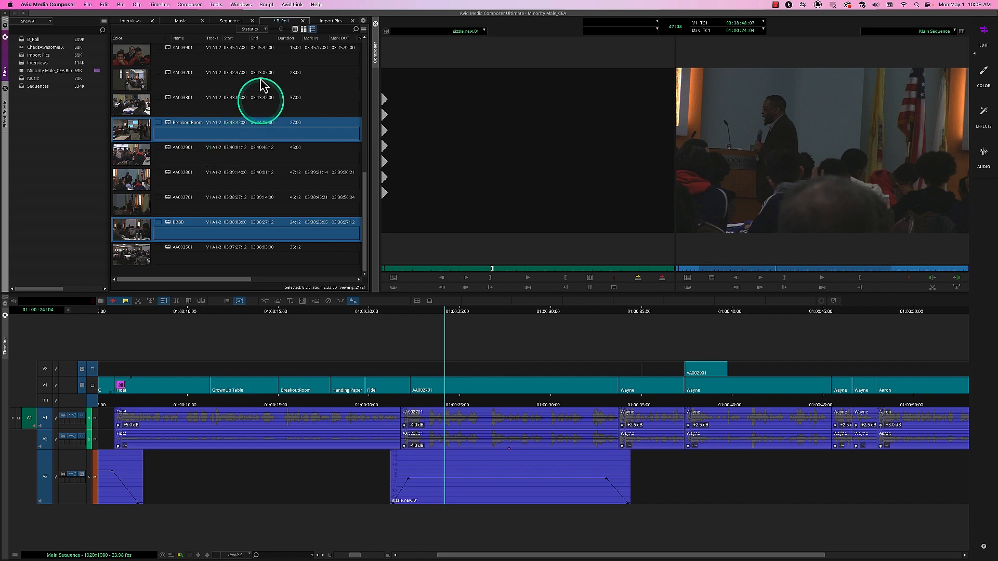
click(295, 29)
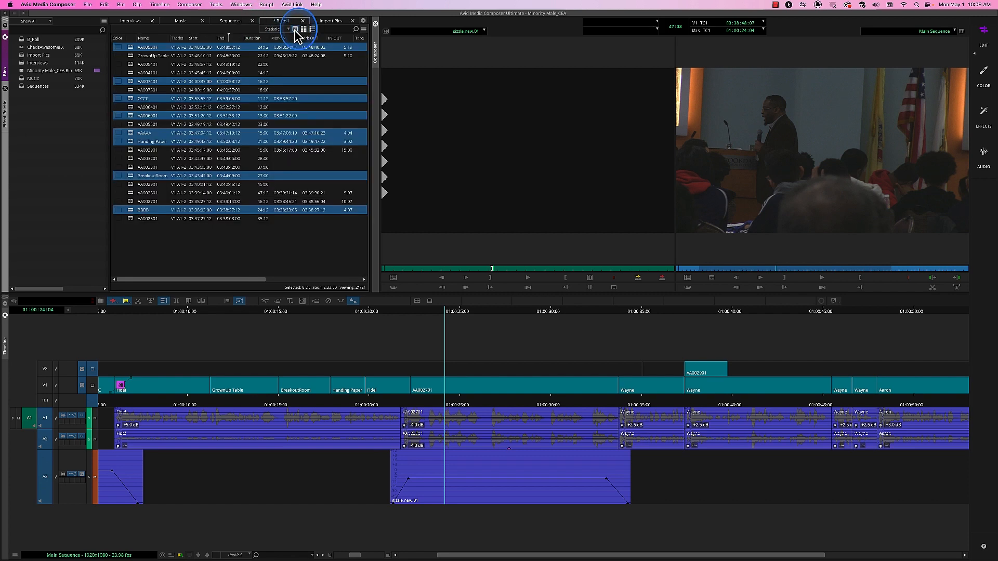
click(120, 86)
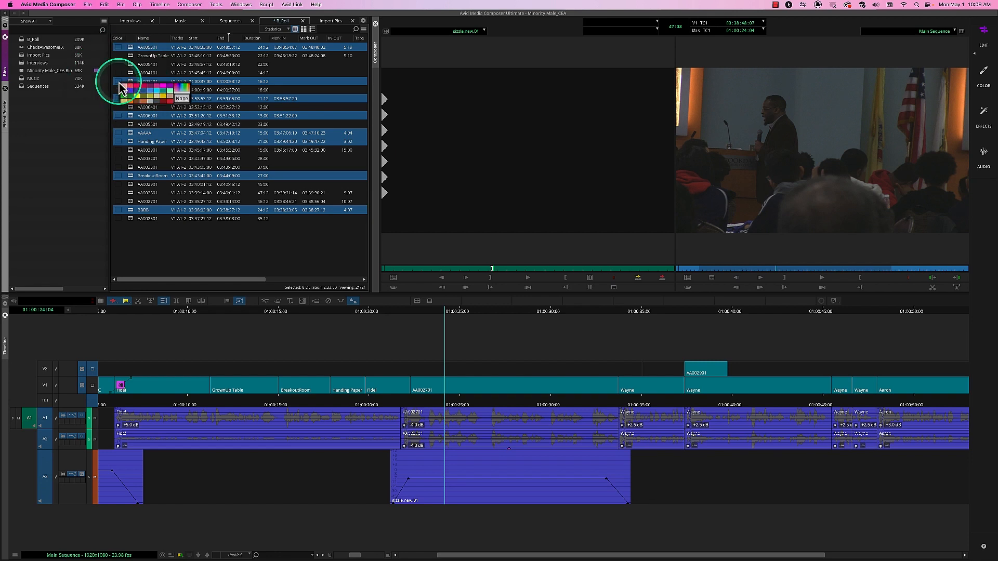
click(159, 93)
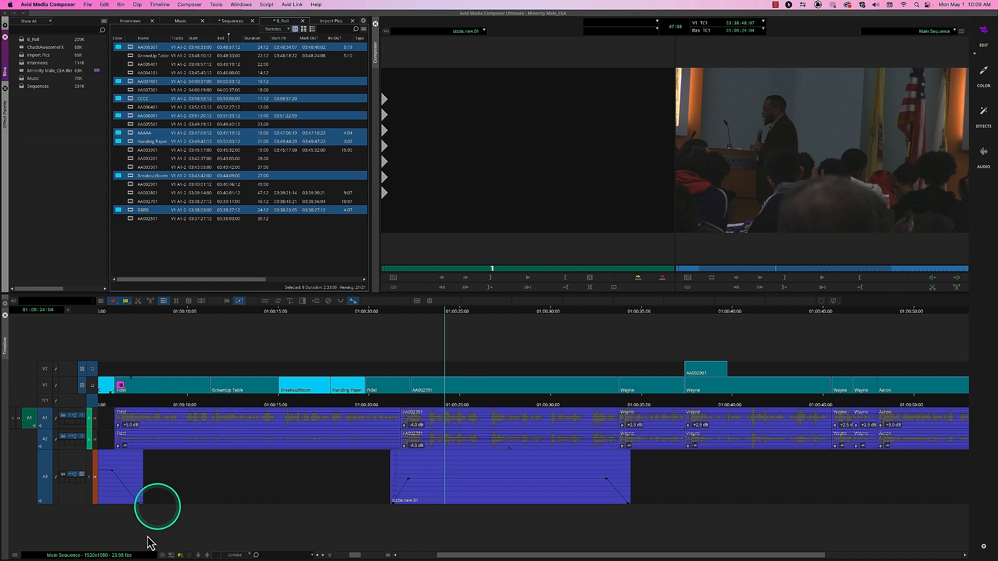
Step: Review the timeline's Clip Color options, accept them with Source colors enabled, and deselect the clips in the B_Roll bin
click(15, 556)
mouse_move(48, 503)
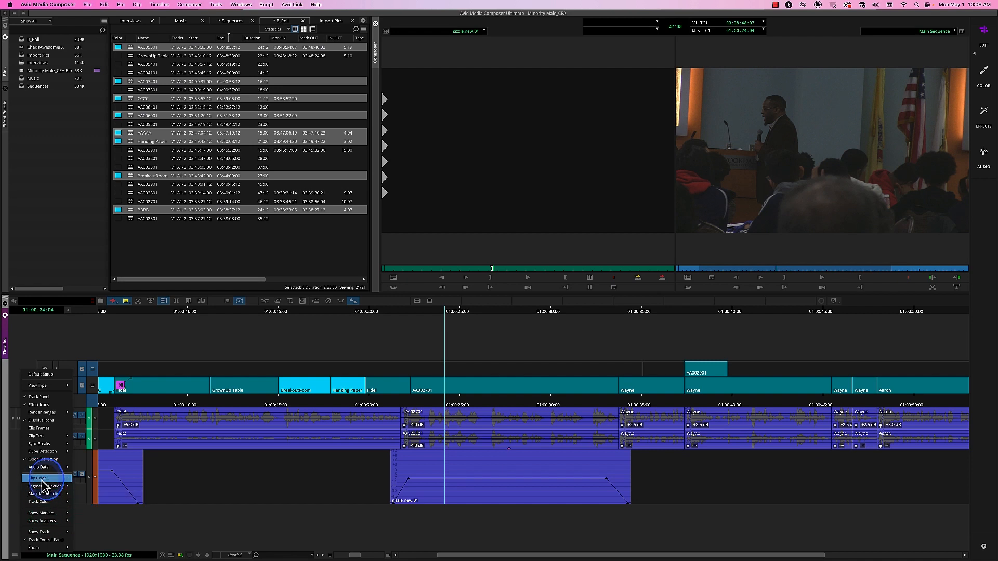
click(44, 483)
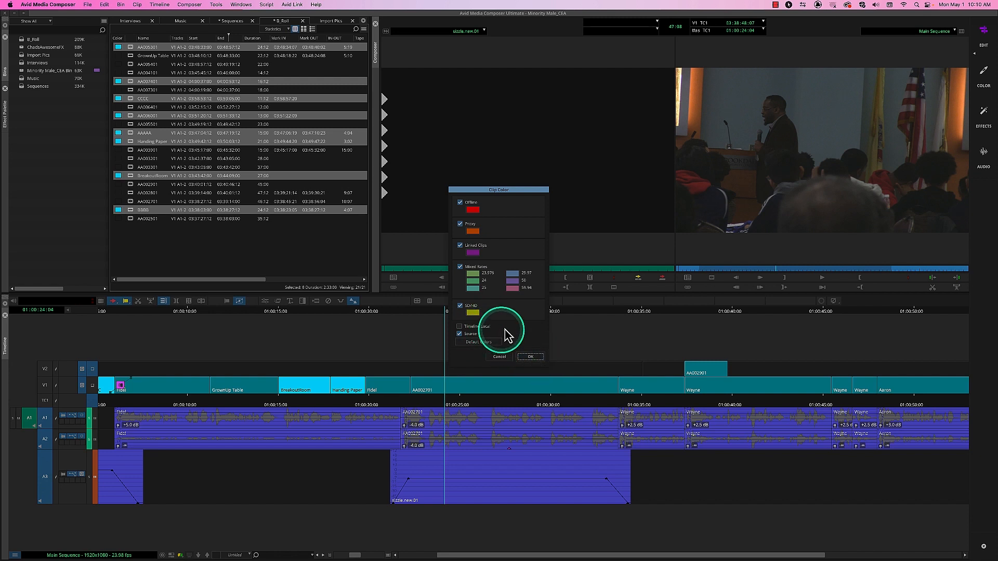
click(530, 357)
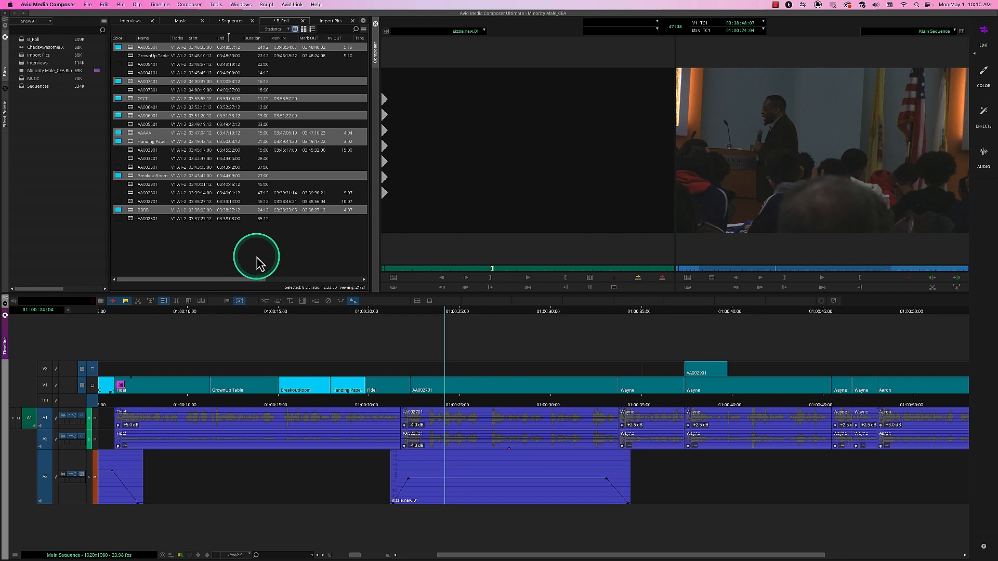
click(237, 259)
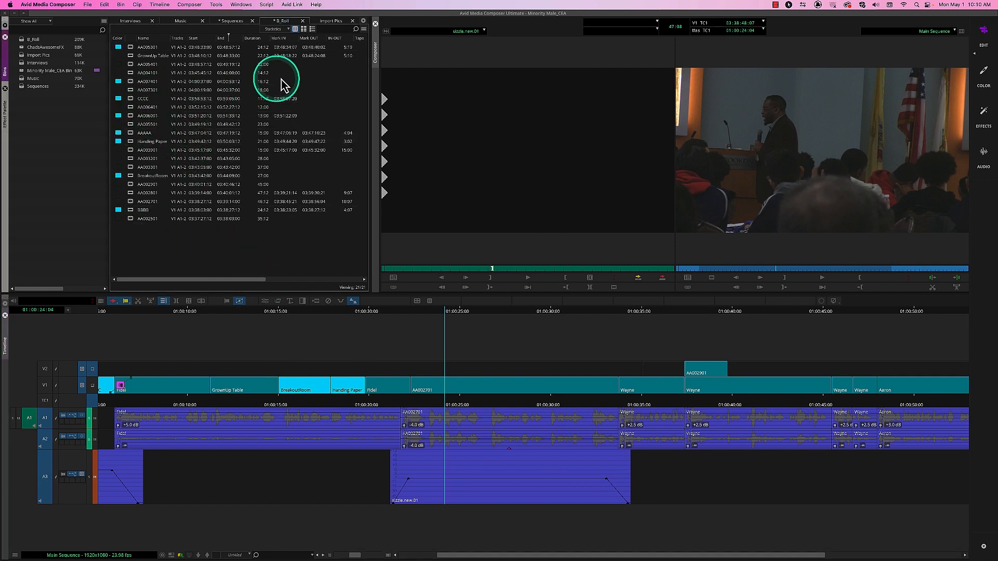
Step: Sort the B_Roll clips by the Name column in ascending and descending order, ending in ascending order
click(148, 39)
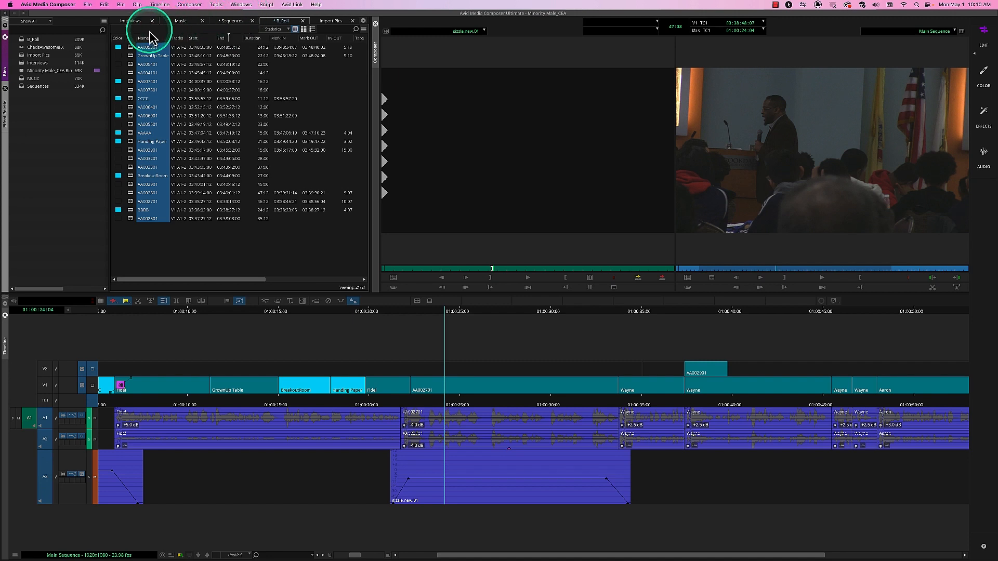
right_click(149, 46)
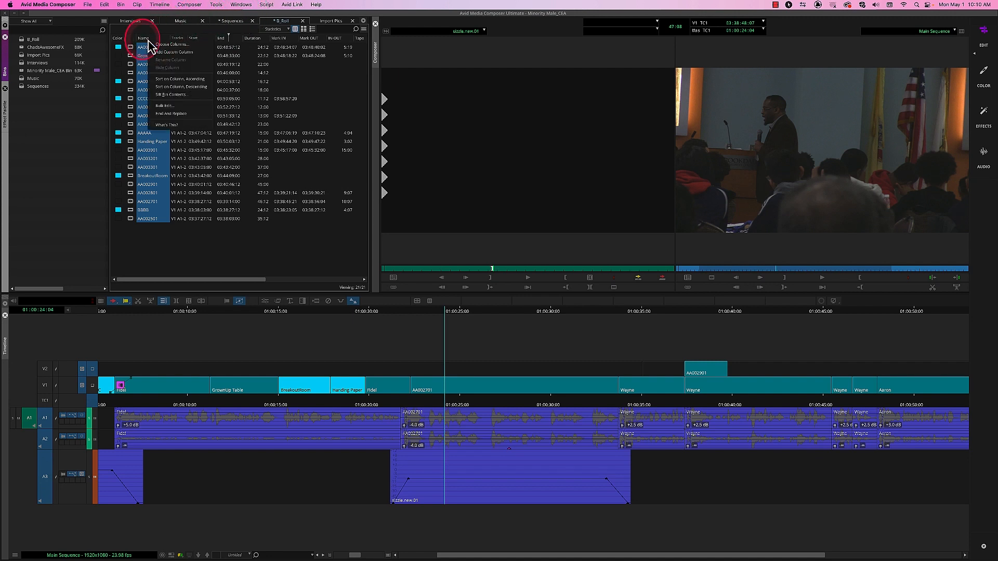
click(191, 80)
right_click(149, 40)
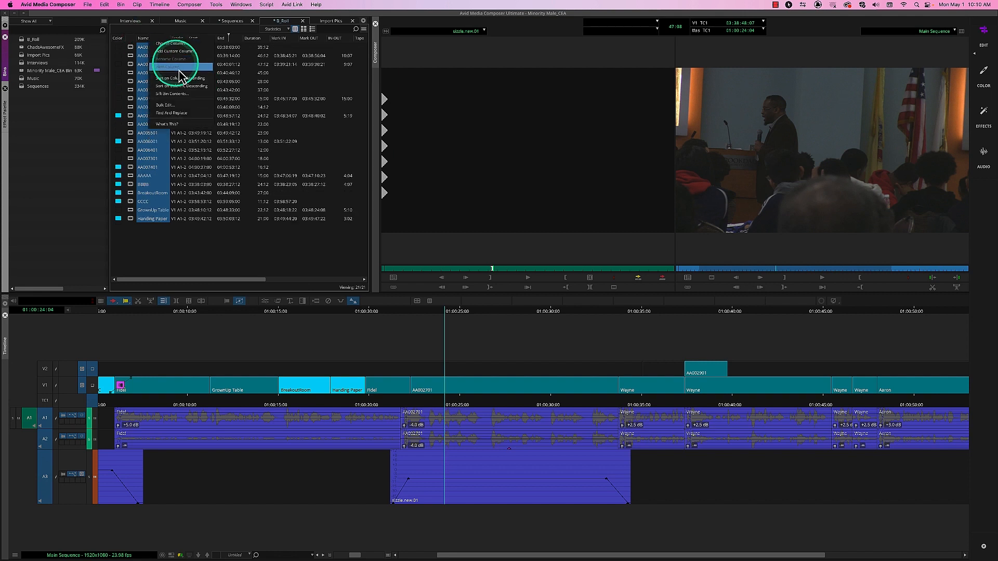
click(191, 86)
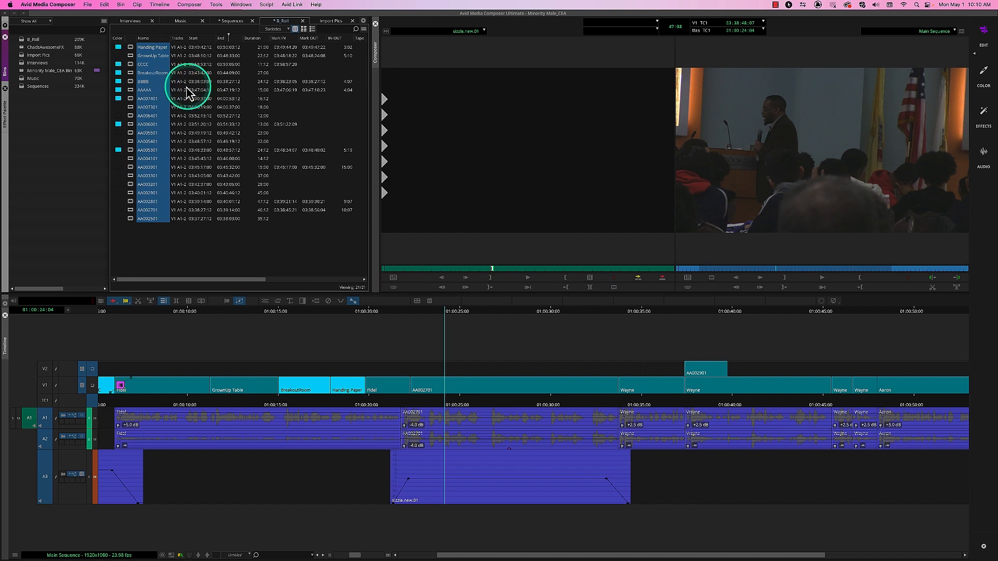
right_click(152, 42)
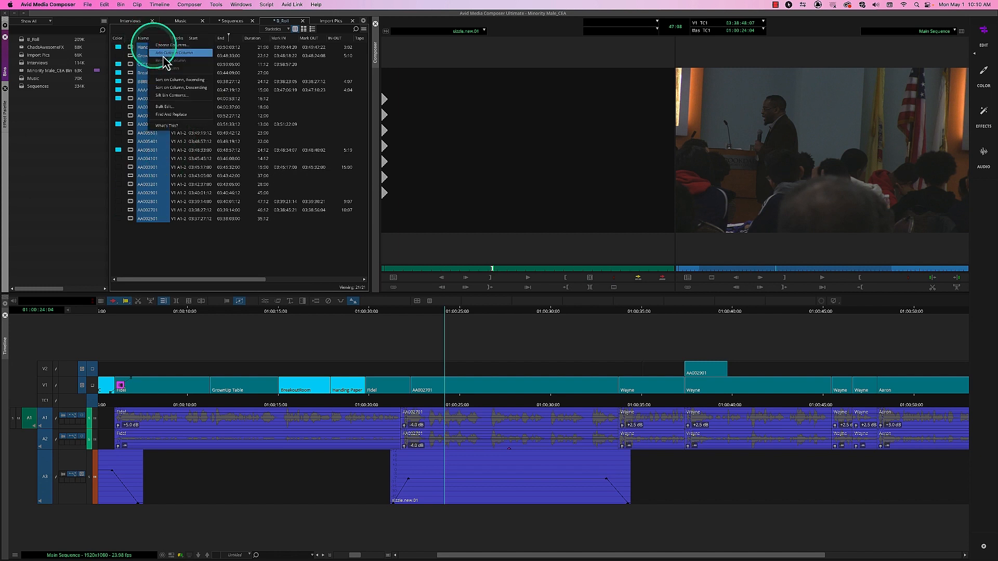
click(174, 78)
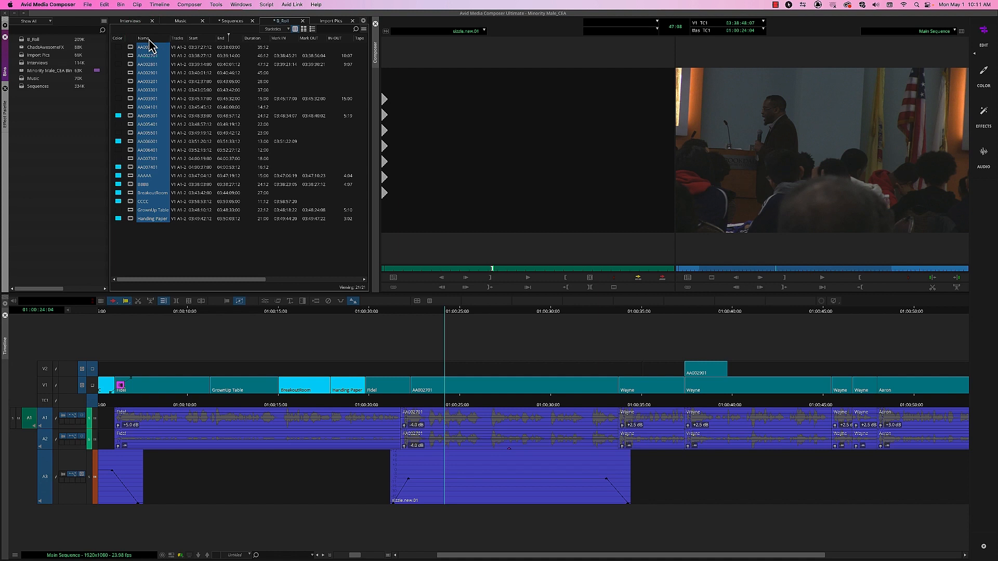
Step: Flip the B_Roll bin's name sort to descending and back to ascending directly from the column heading
click(147, 40)
click(147, 41)
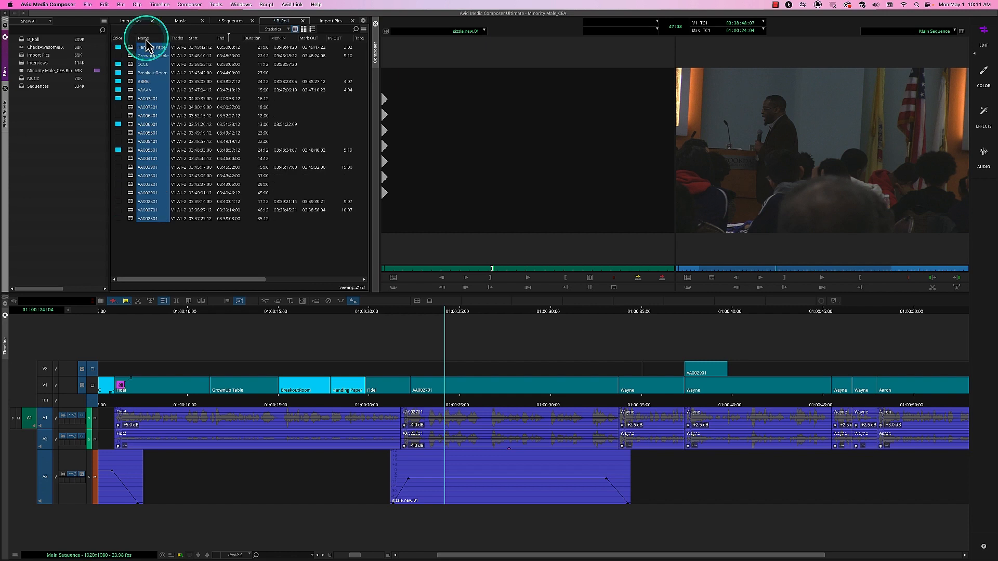
click(147, 41)
click(147, 41)
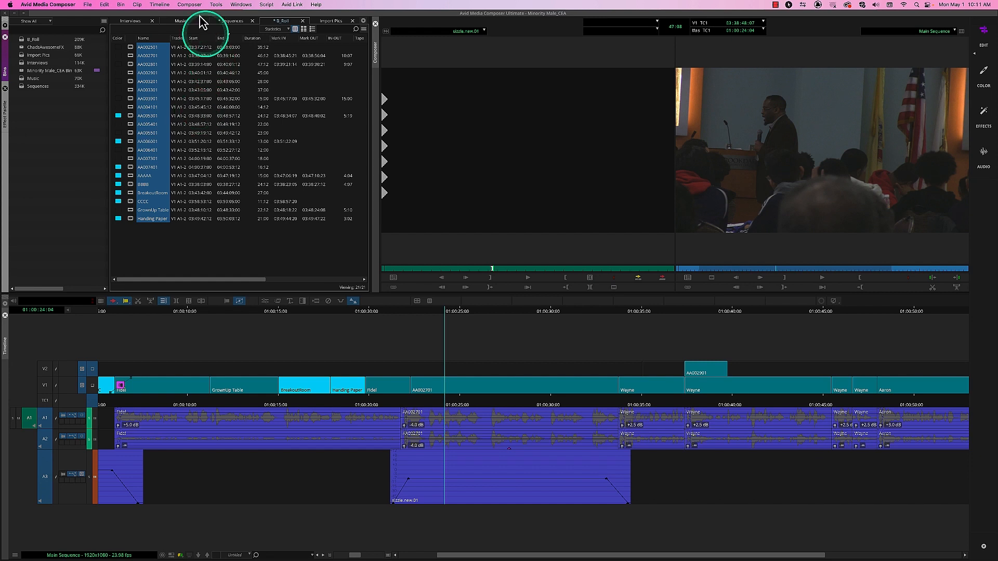
Step: Load clip AA002701 into the source monitor from the B_Roll bin's Frame view, returning the bin to Text view
click(261, 39)
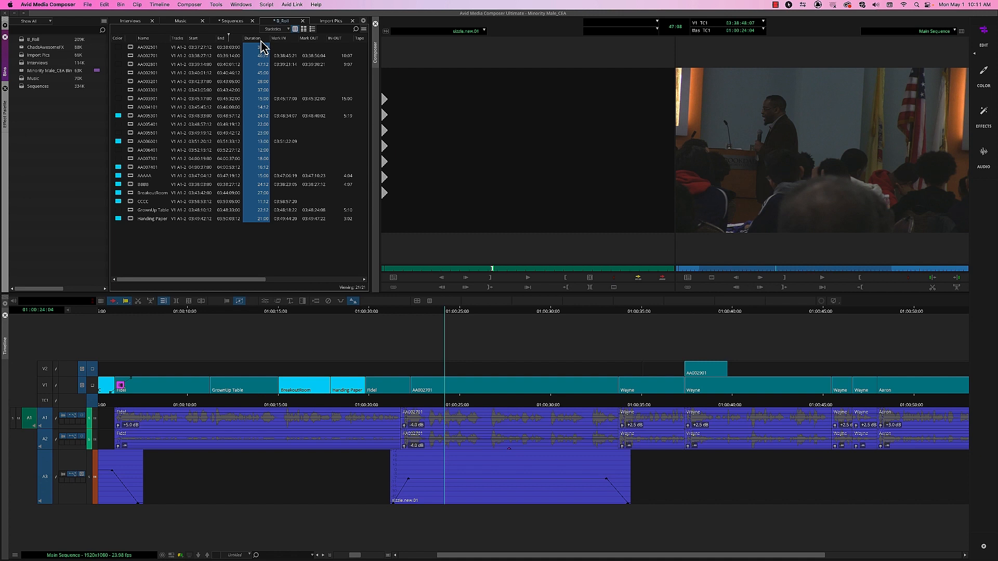
click(304, 29)
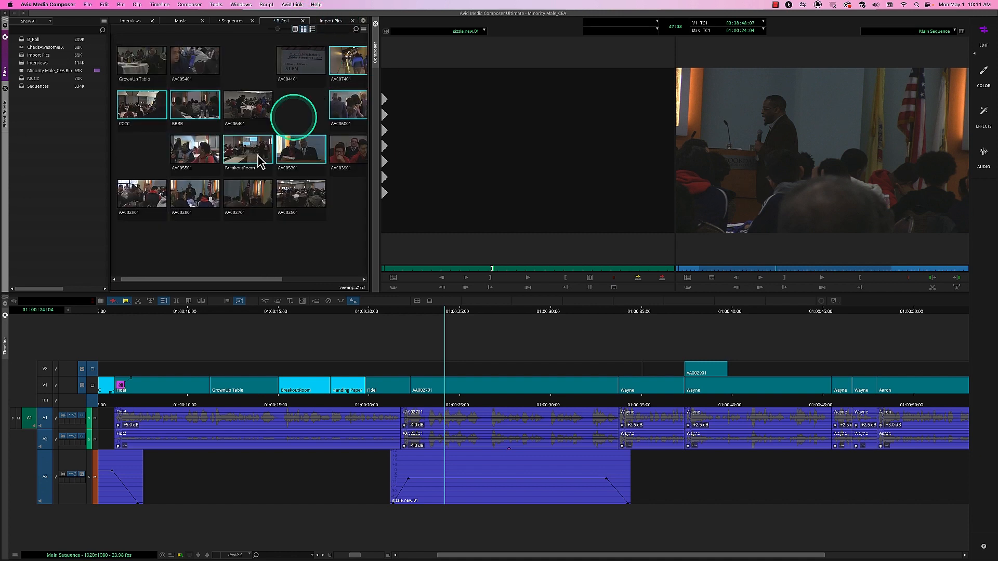
double_click(240, 187)
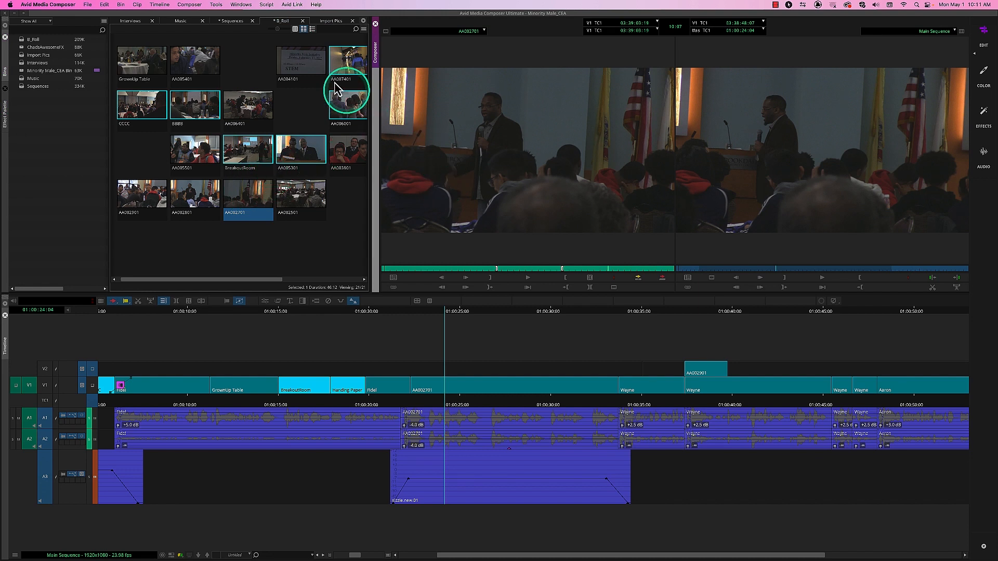
click(294, 29)
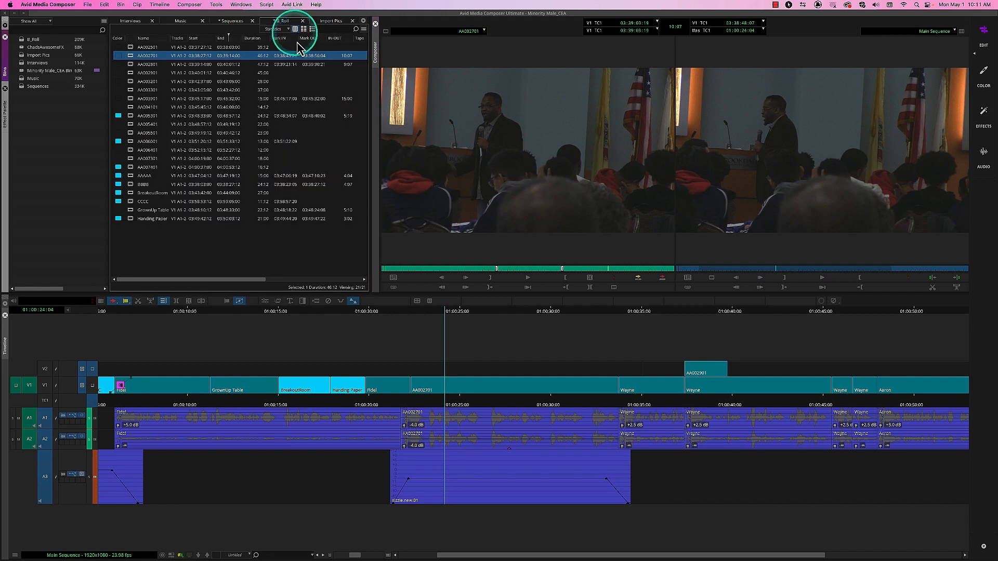
Step: Sort the B_Roll clips by Duration, trying descending order and ending with the shortest clips first
click(260, 45)
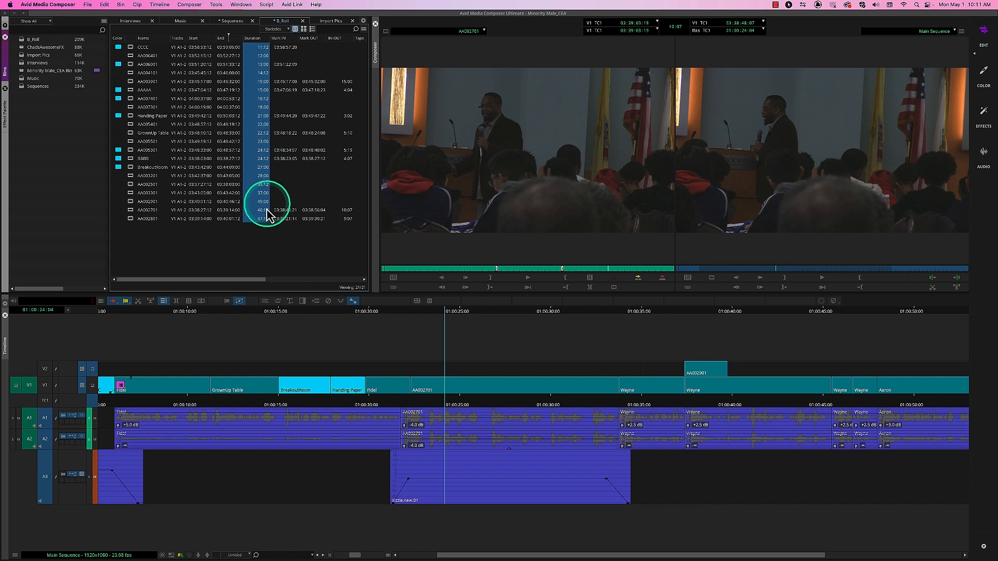
click(256, 40)
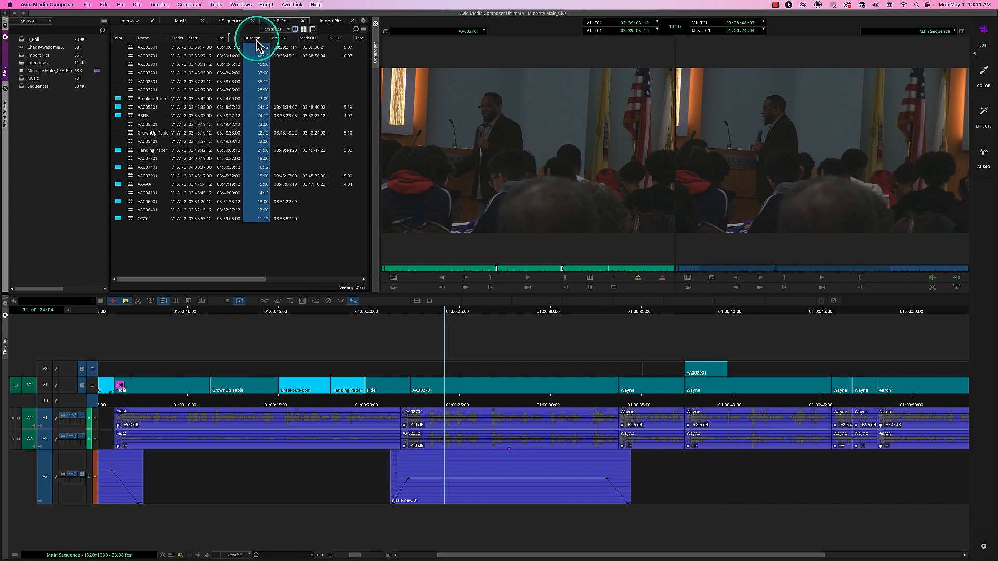
click(256, 40)
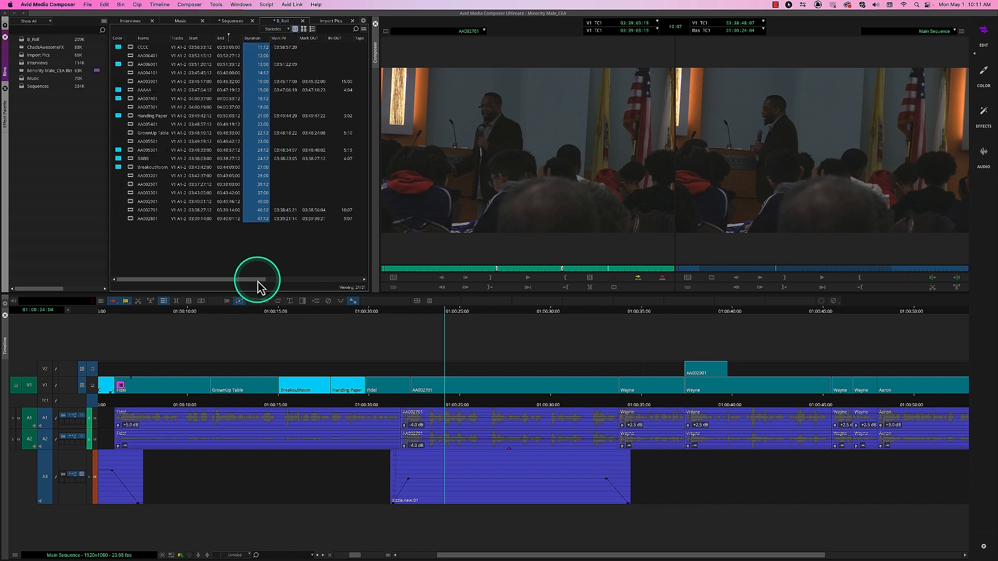
Step: Switch the B_Roll bin to the Basic bin view and widen the bin area to review its columns from Name through Comments
click(289, 30)
click(288, 35)
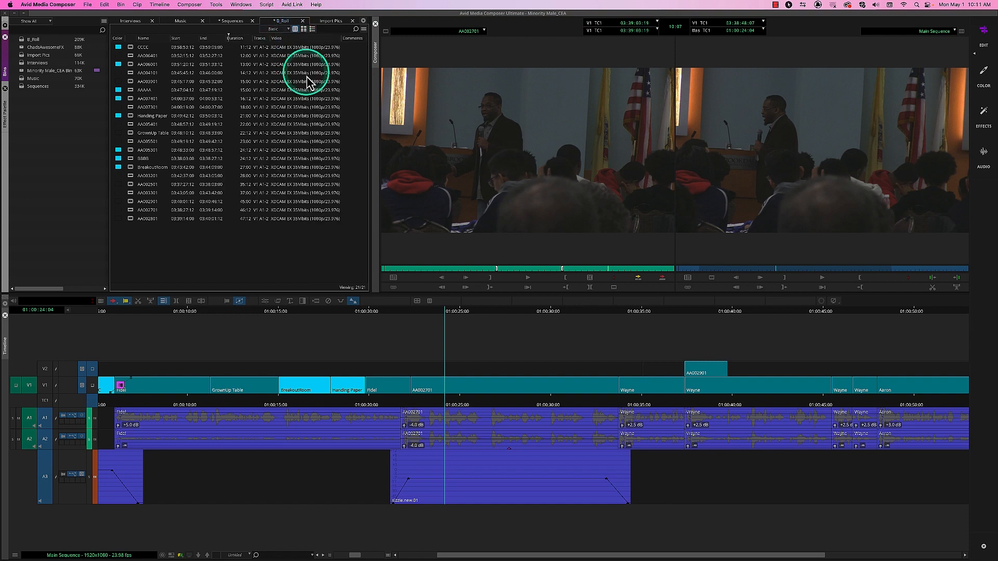
click(148, 40)
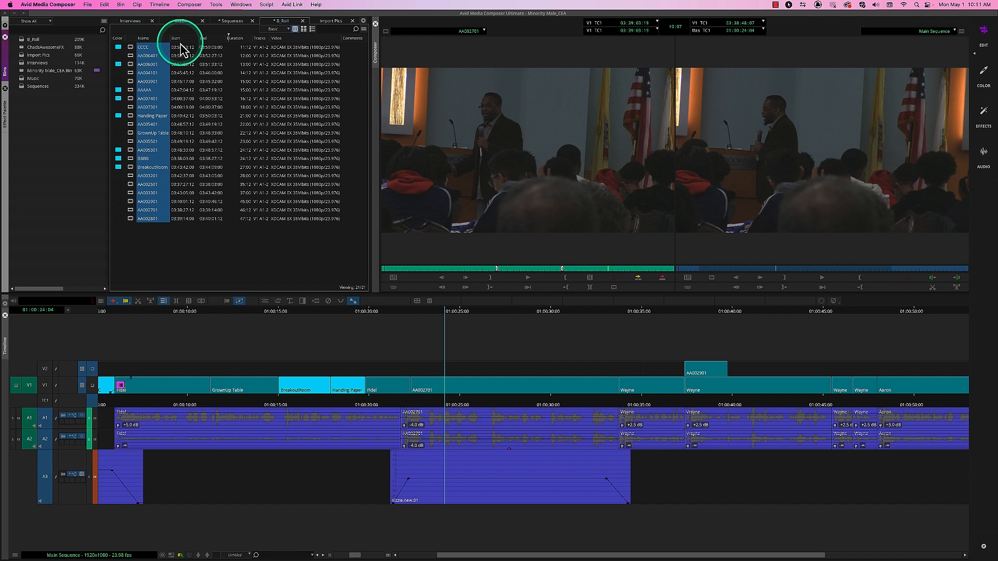
click(208, 38)
click(235, 39)
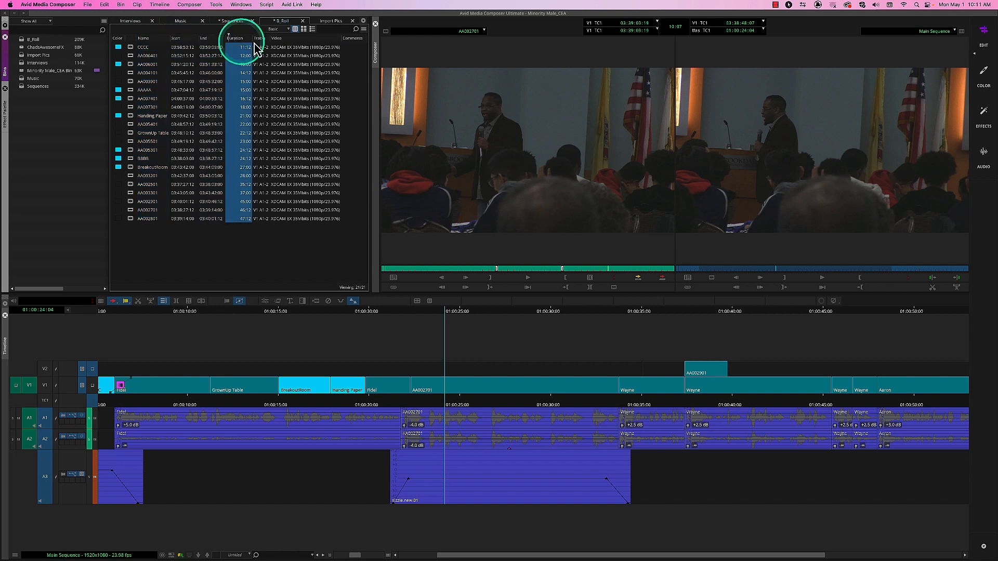
click(259, 38)
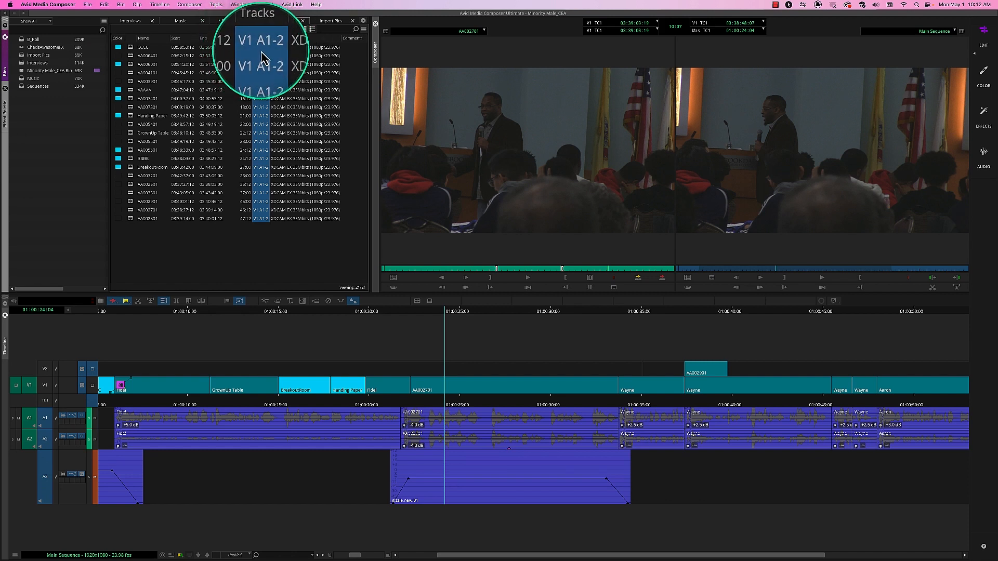
click(283, 40)
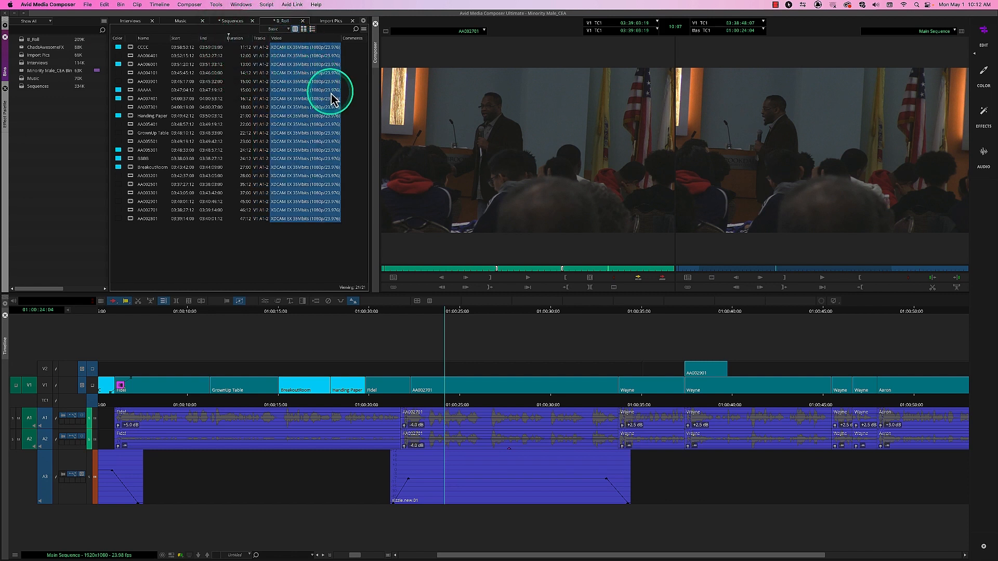
drag(372, 96, 451, 96)
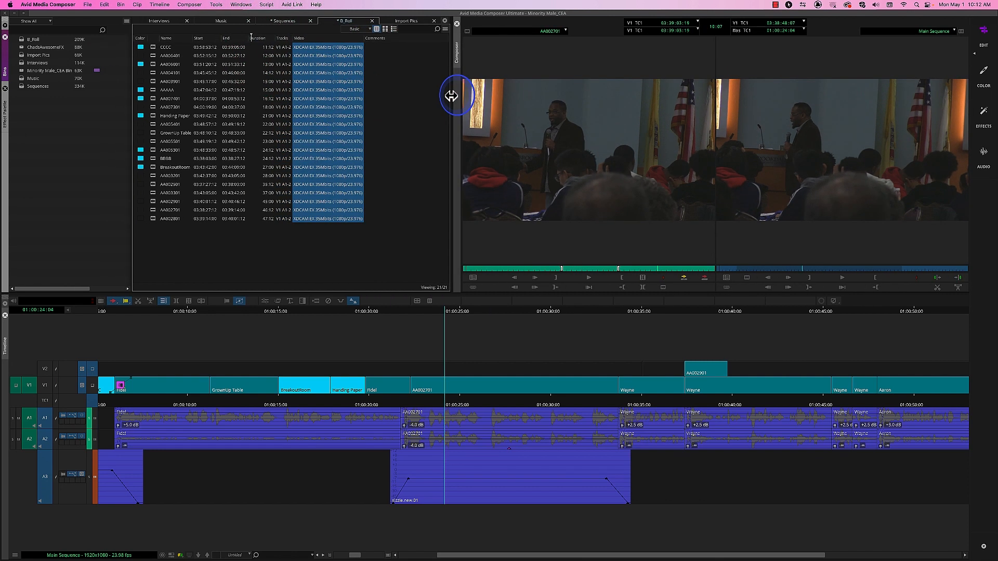
click(396, 39)
Step: Apply the Capture bin view to B_Roll and examine its Offline, Drive and Comments columns
click(357, 28)
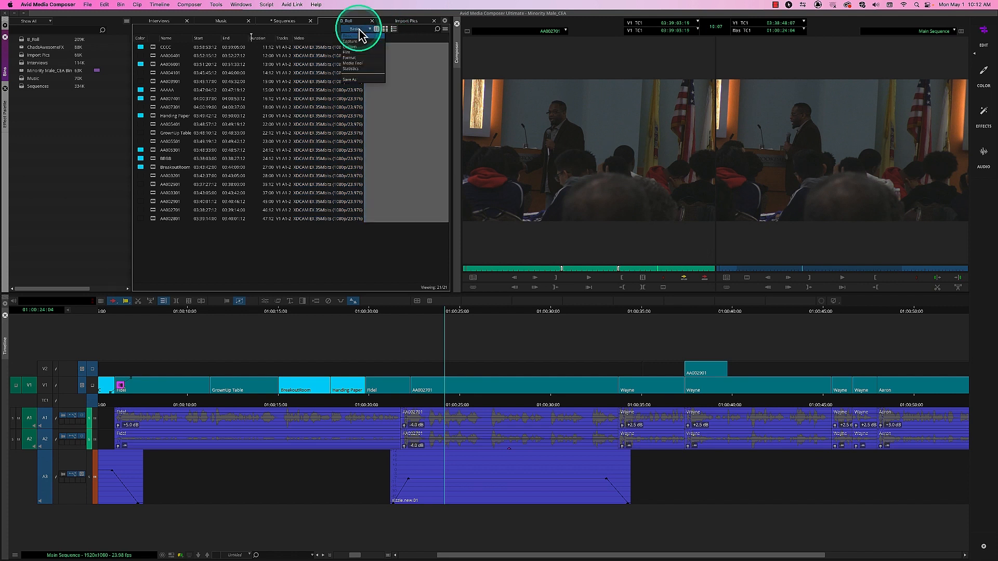
click(366, 60)
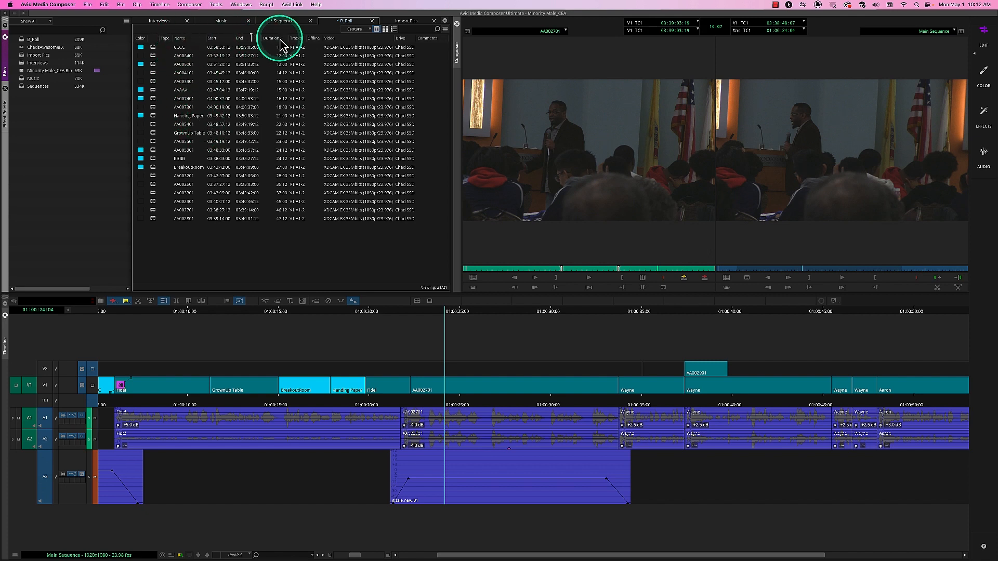
click(315, 41)
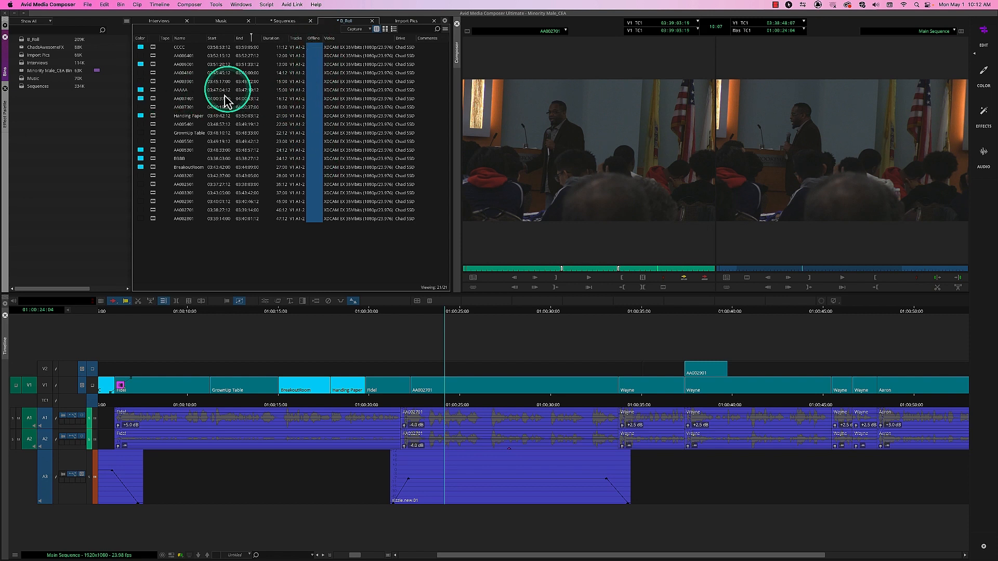
click(156, 91)
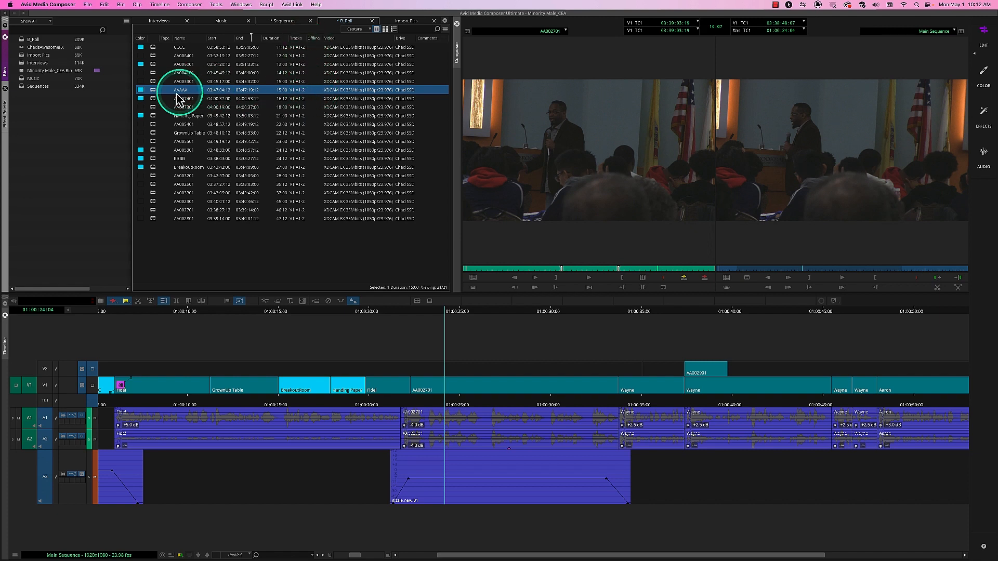
click(313, 37)
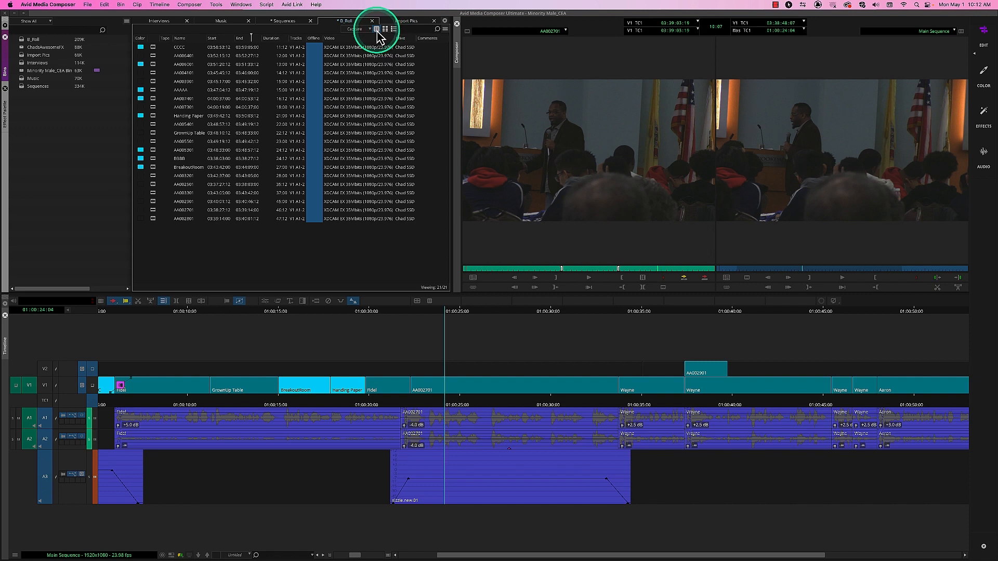
click(401, 41)
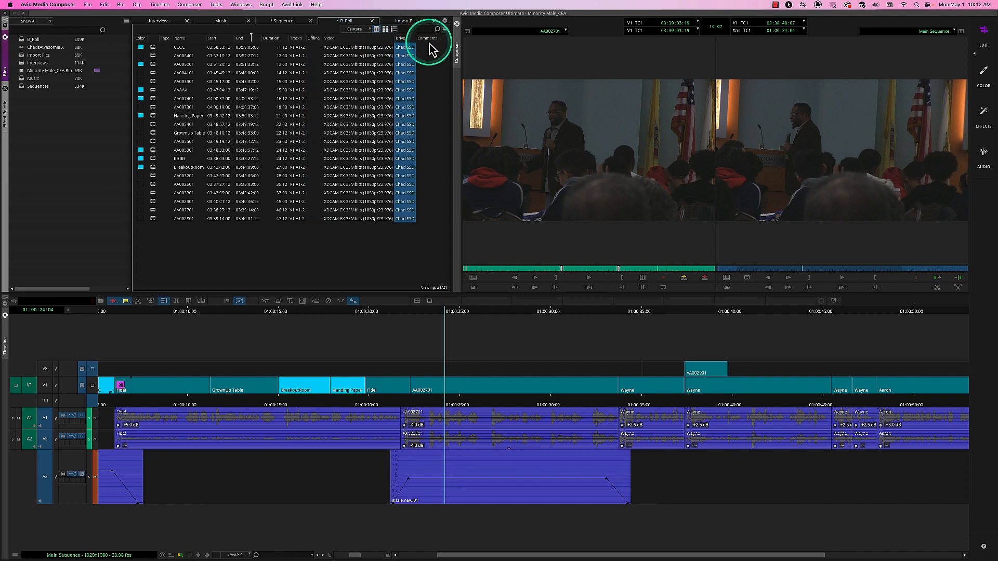
click(429, 39)
Step: Apply the Film bin view to B_Roll and examine its film columns from Ink Number through Pullout
click(368, 30)
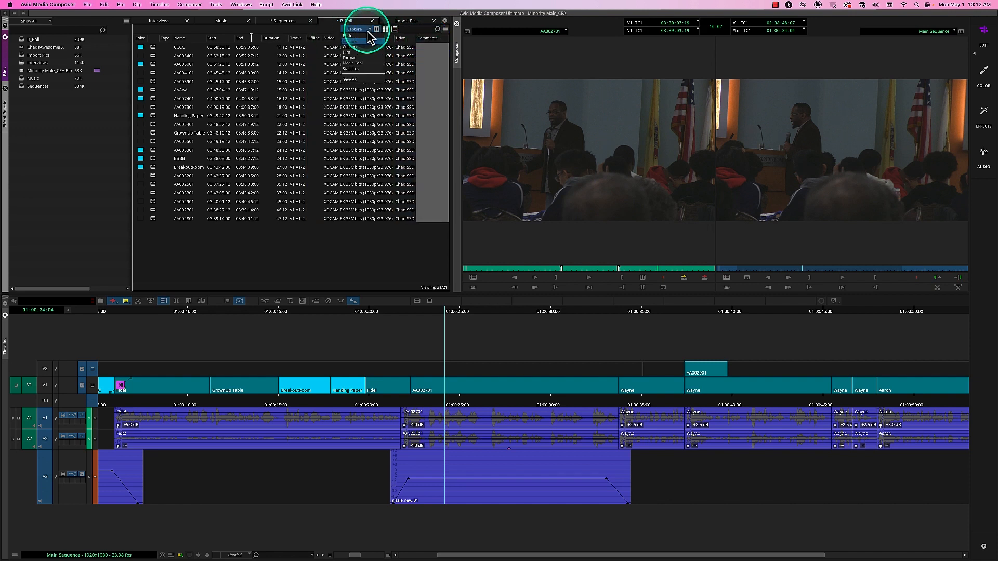
click(368, 52)
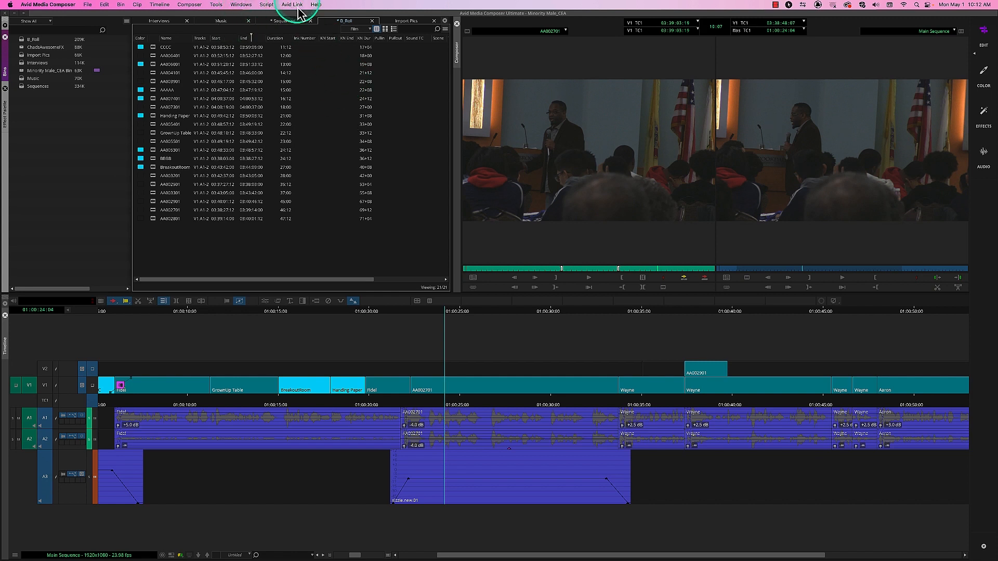
click(311, 38)
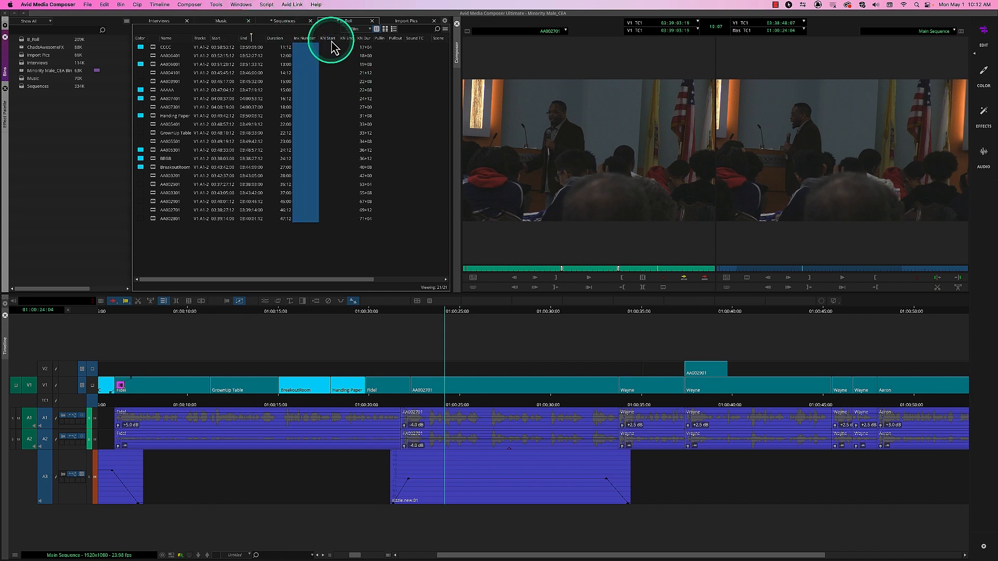
mouse_move(333, 47)
mouse_down()
mouse_move(335, 38)
mouse_move(406, 48)
mouse_up()
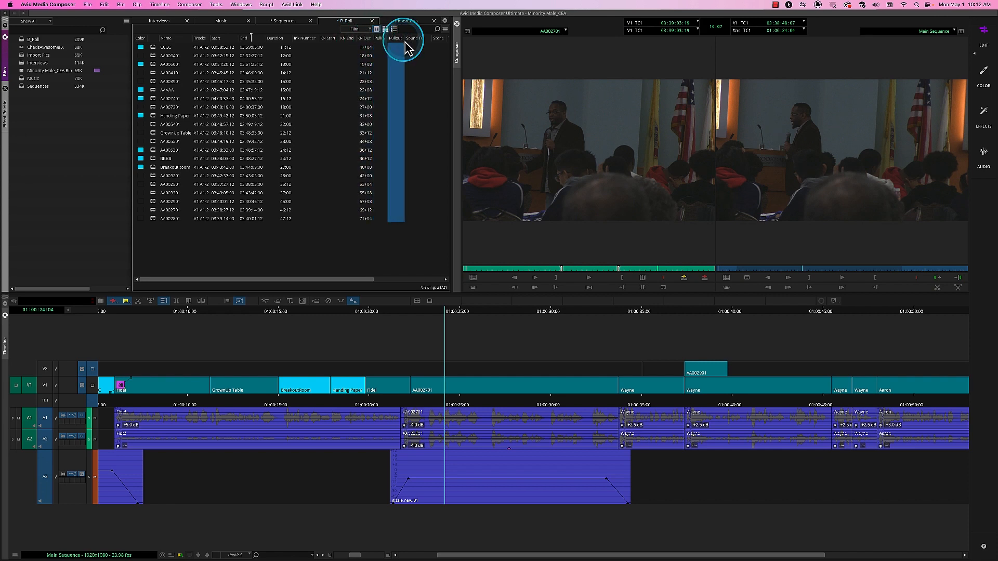
Step: Examine the Sound TC, Scene and Take columns in B_Roll's Film bin view
click(414, 40)
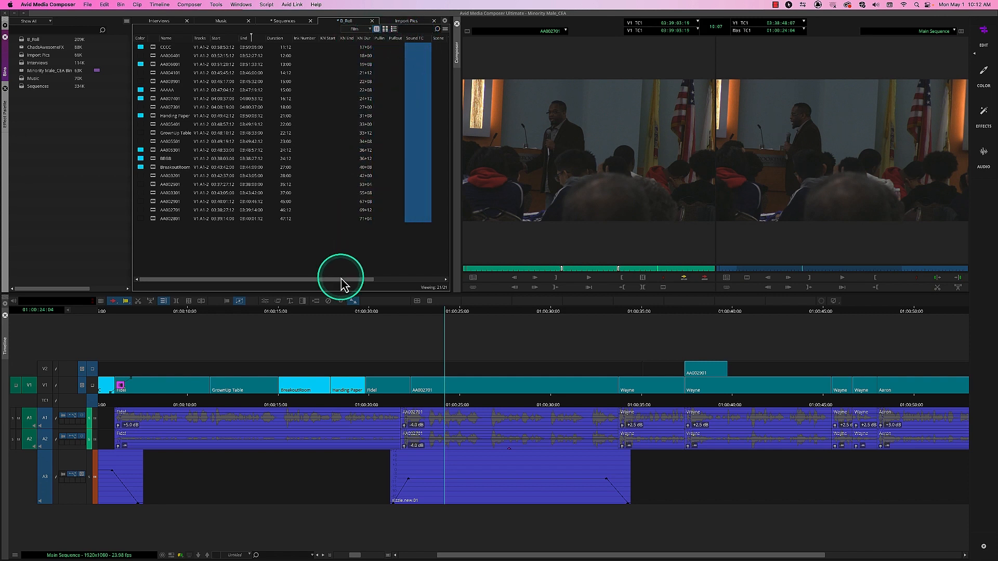
drag(341, 284, 397, 276)
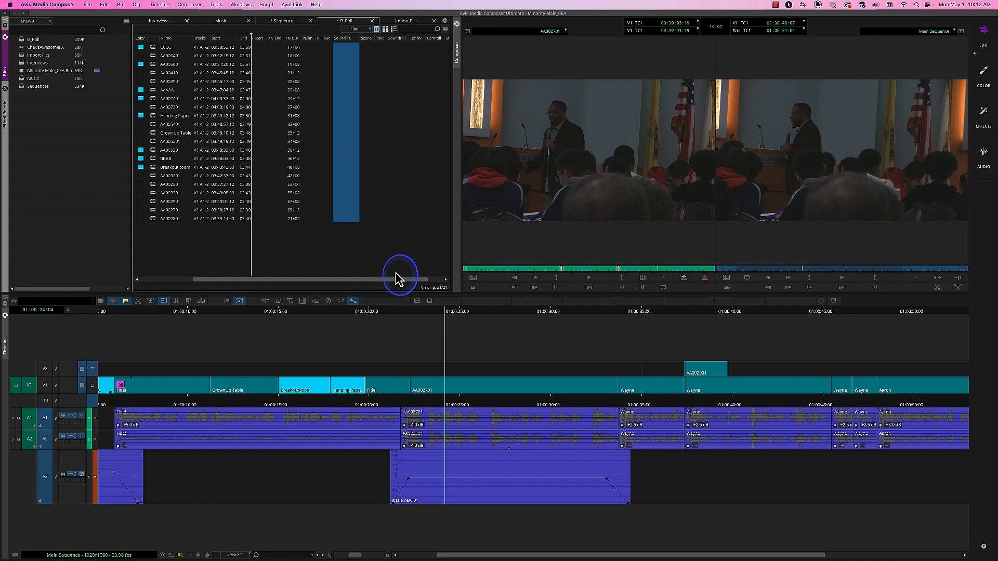
click(366, 40)
click(381, 40)
click(367, 40)
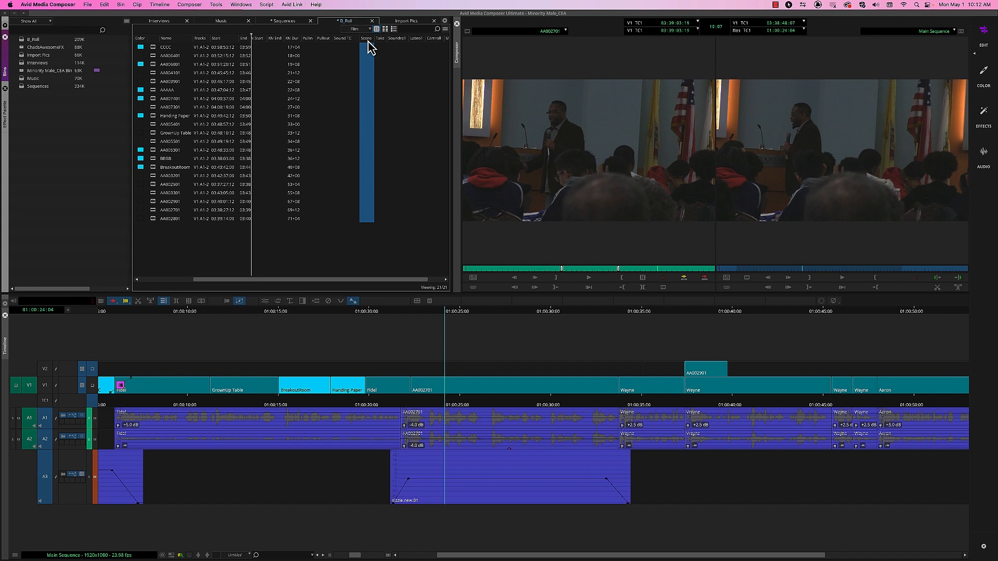
Step: Enter scene numbers 1, 2, 1, 1, 2, 47, 3 and 2 for the first eight B_Roll clips, from CCCC through AA007301
click(166, 47)
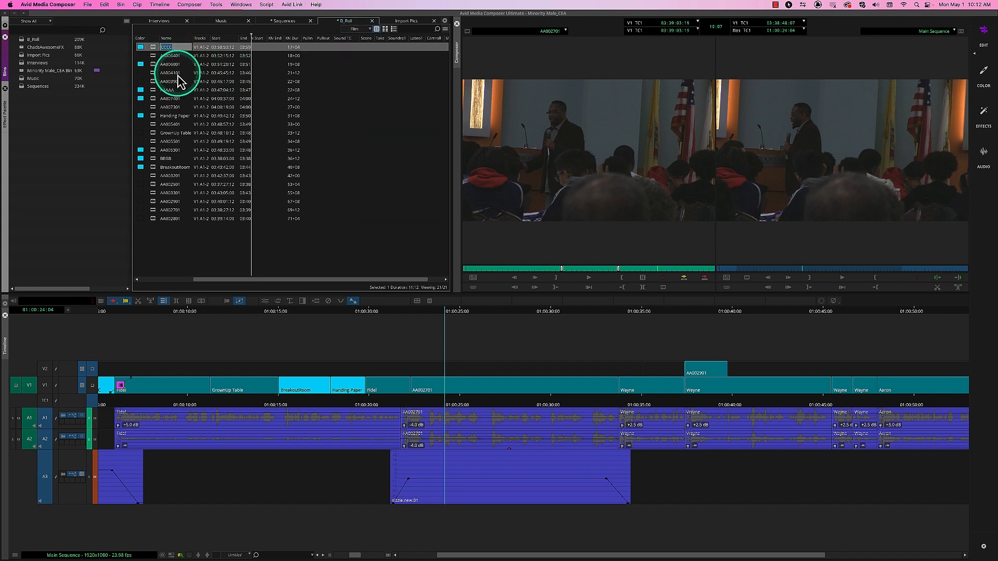
click(366, 46)
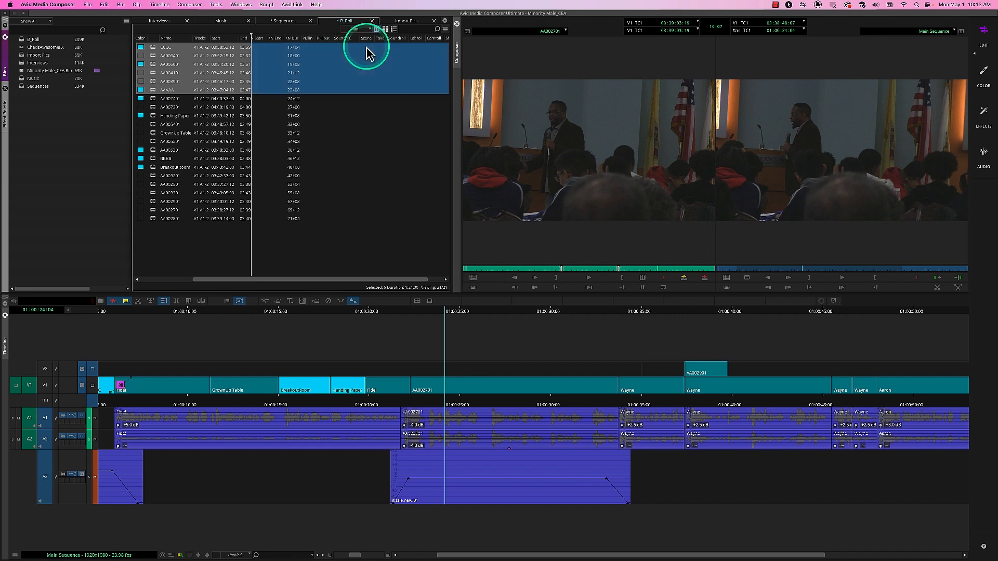
text(1)
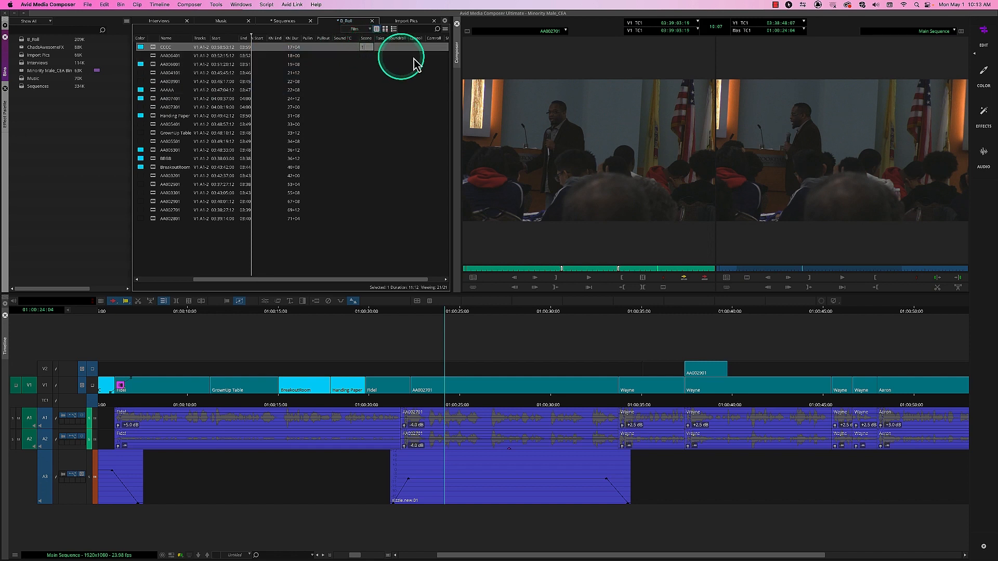
key(Return)
text(2)
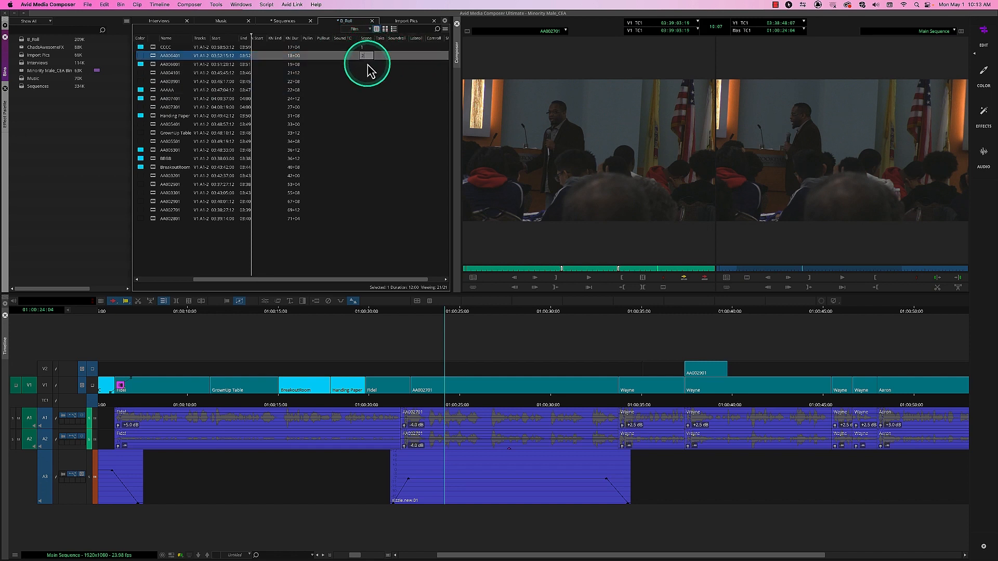
key(Return)
text(1)
key(Return)
text(1)
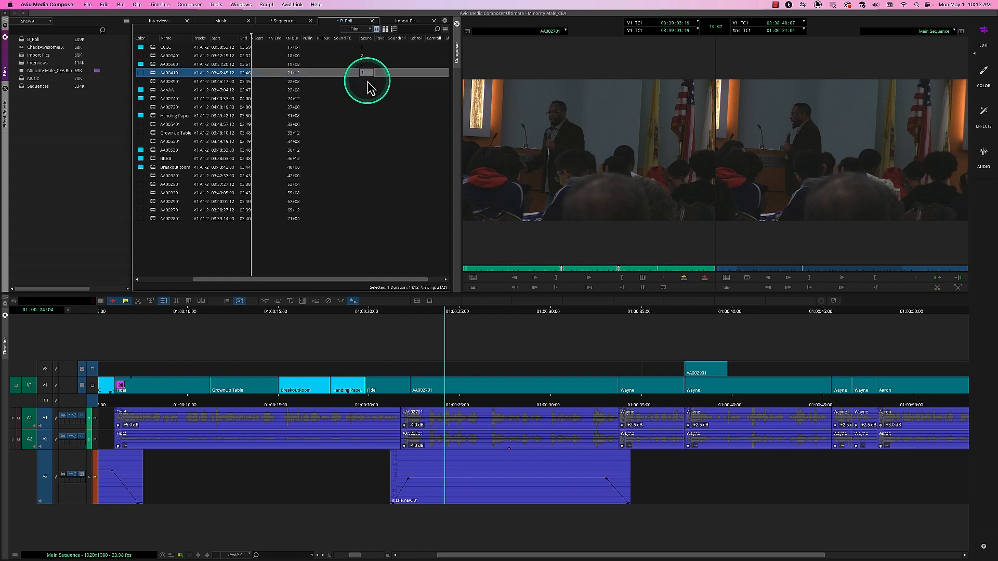
key(Return)
text(2)
key(Return)
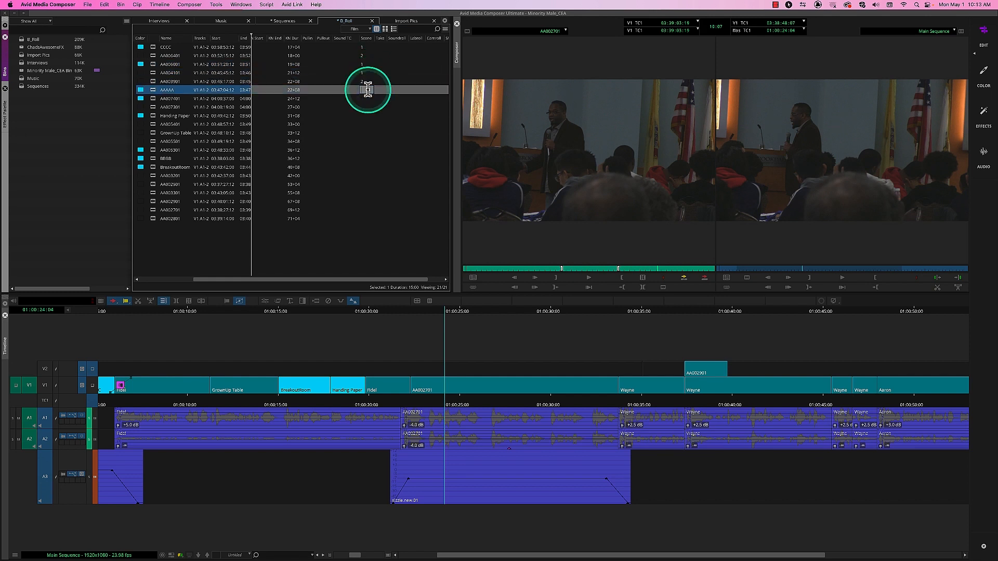
text(47)
key(Return)
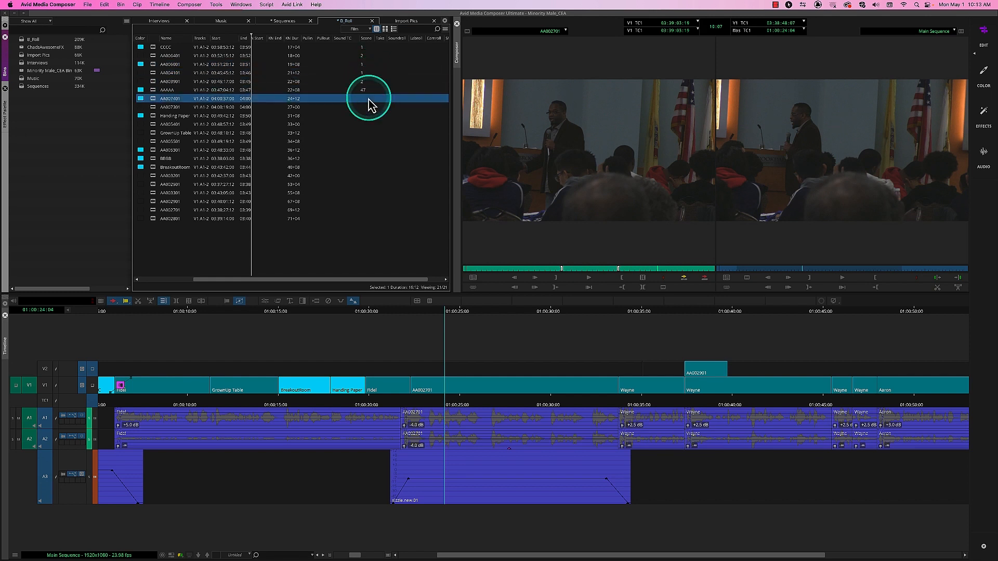
text(3)
key(Return)
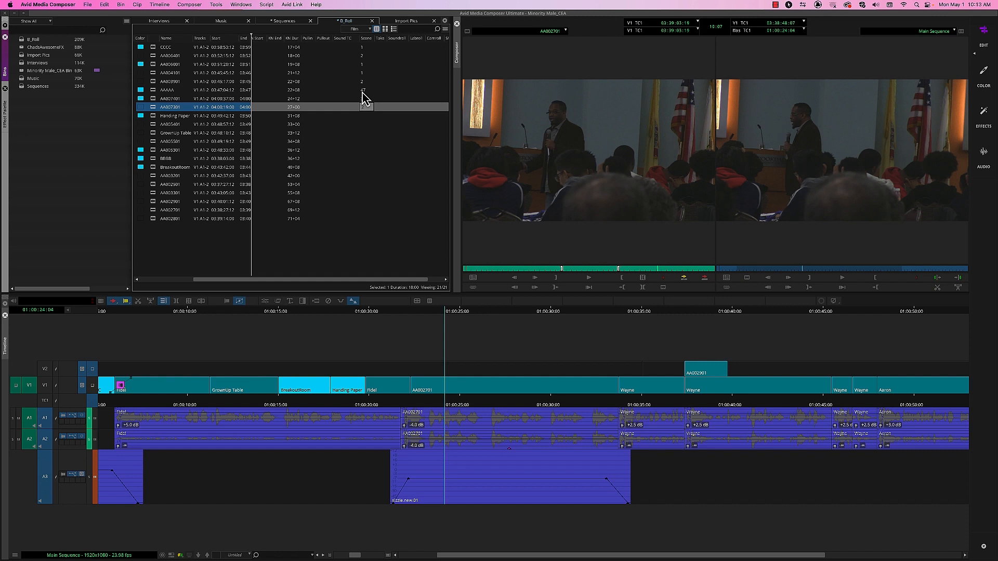
text(2)
Step: Enter take 3 for the first two B_Roll clips and take 1 for the third clip
click(382, 39)
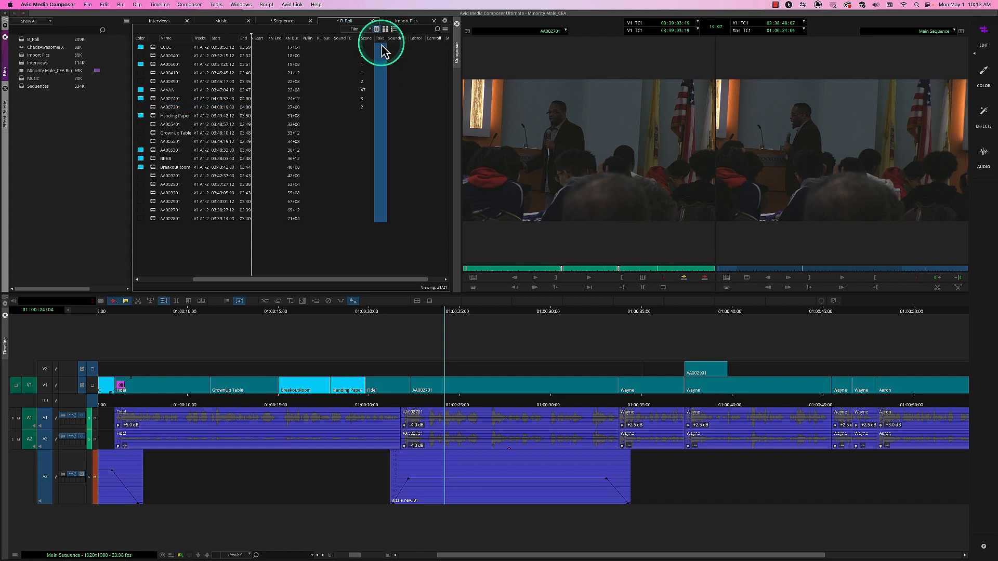
click(383, 48)
click(384, 48)
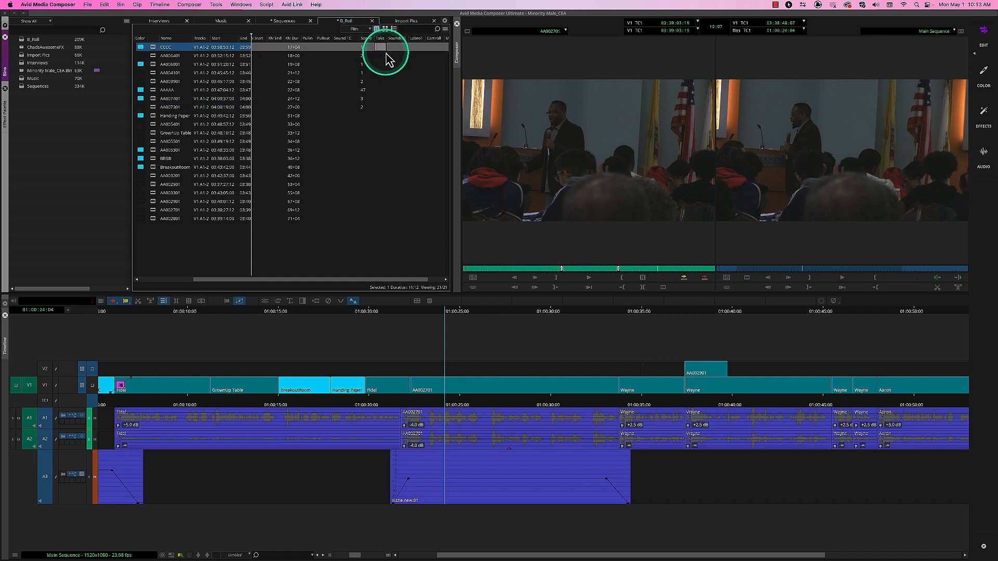
text(3)
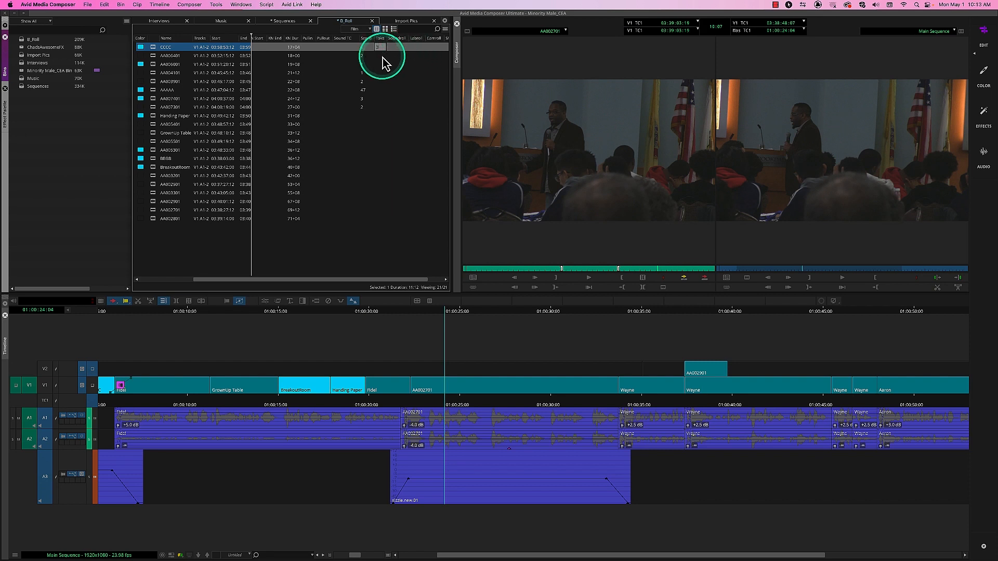
key(Return)
key(Return)
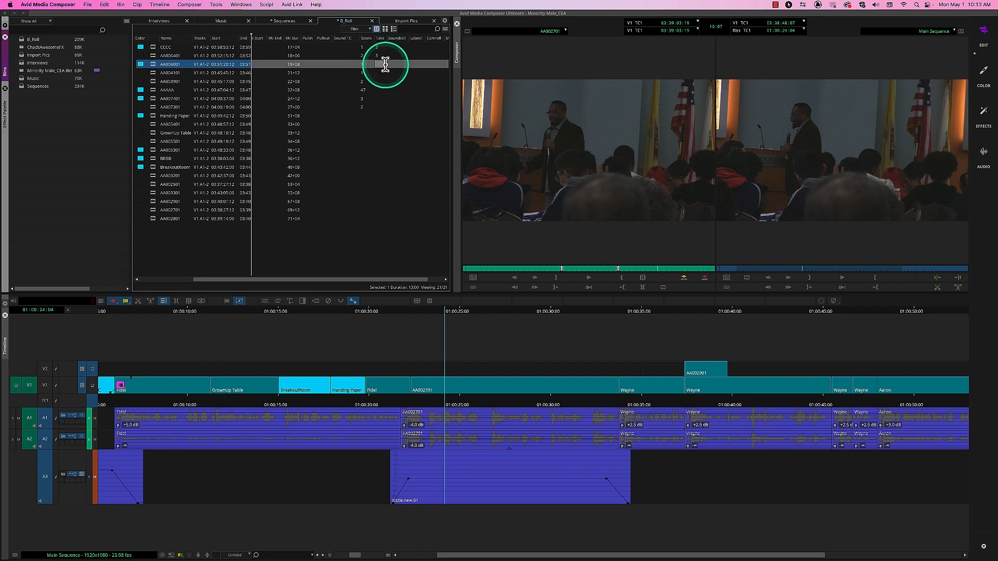
click(384, 81)
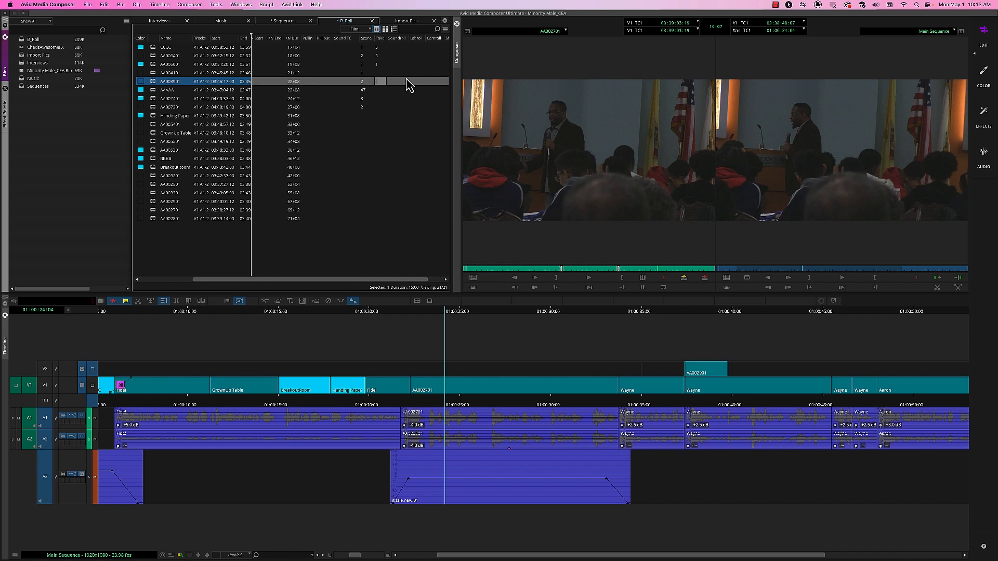
Step: Set the Shoot Date to May 1 for CCCC, the third clip and AAAAA in B_Roll
drag(404, 37, 448, 45)
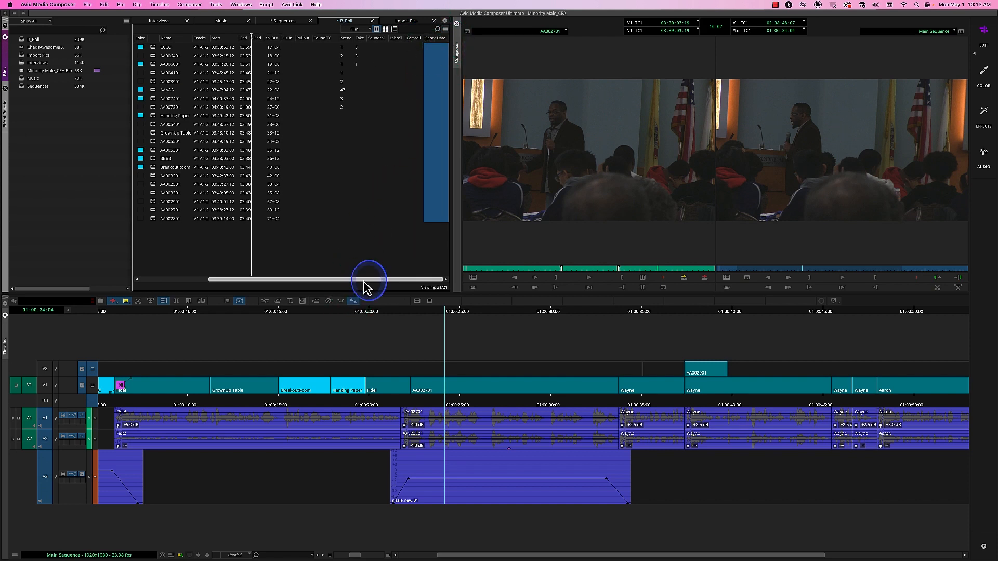
click(435, 47)
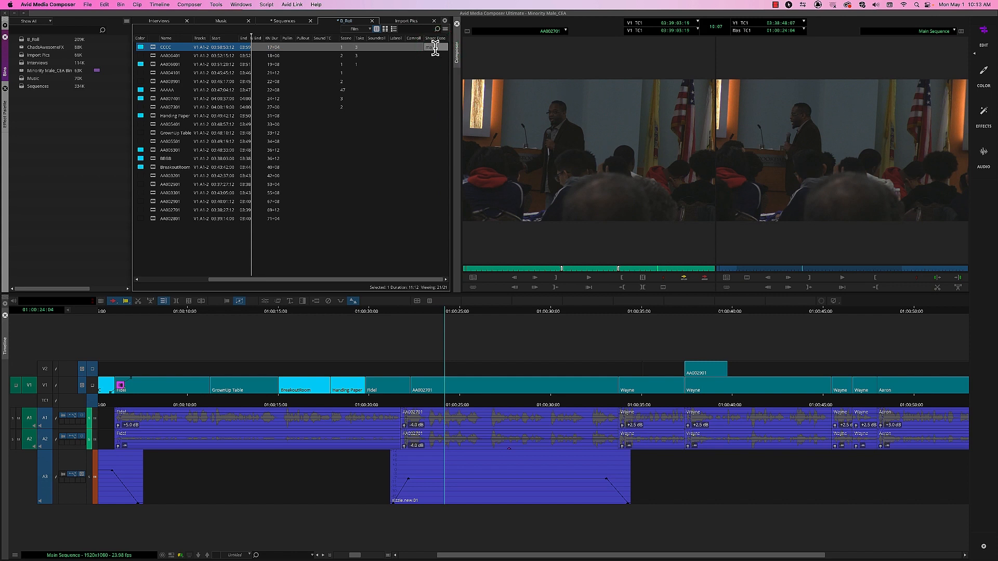
text(ma 1)
click(424, 46)
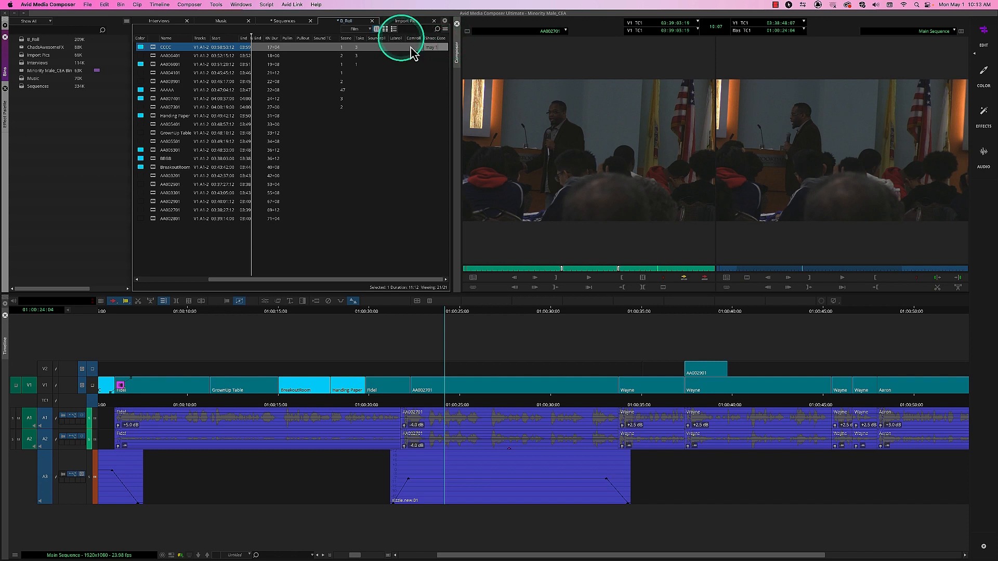
click(435, 64)
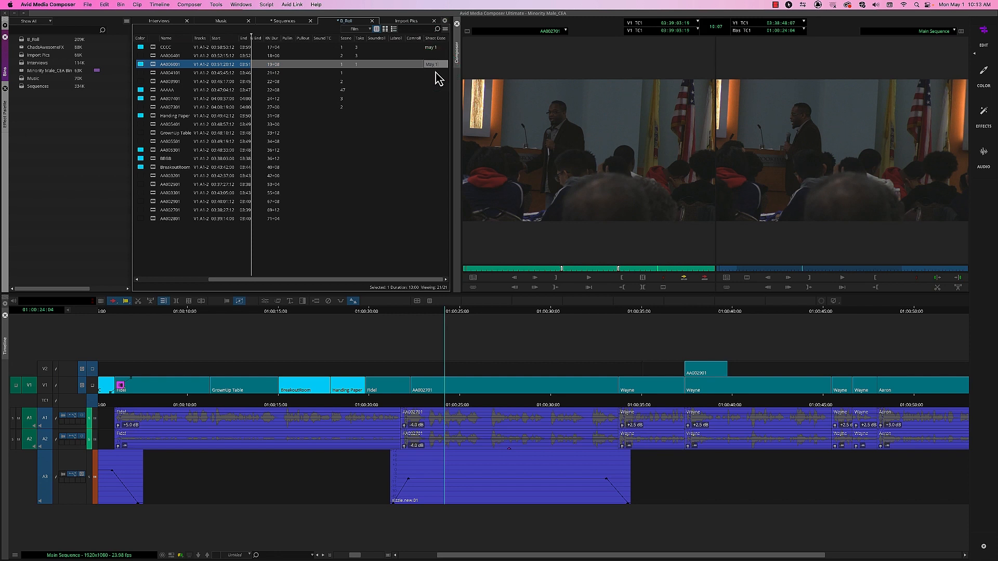
click(439, 90)
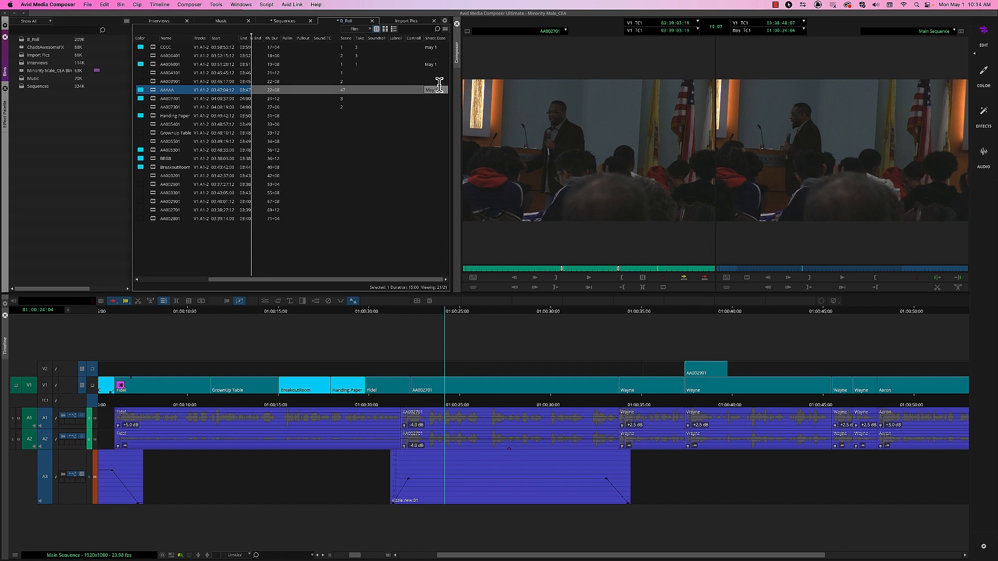
click(437, 48)
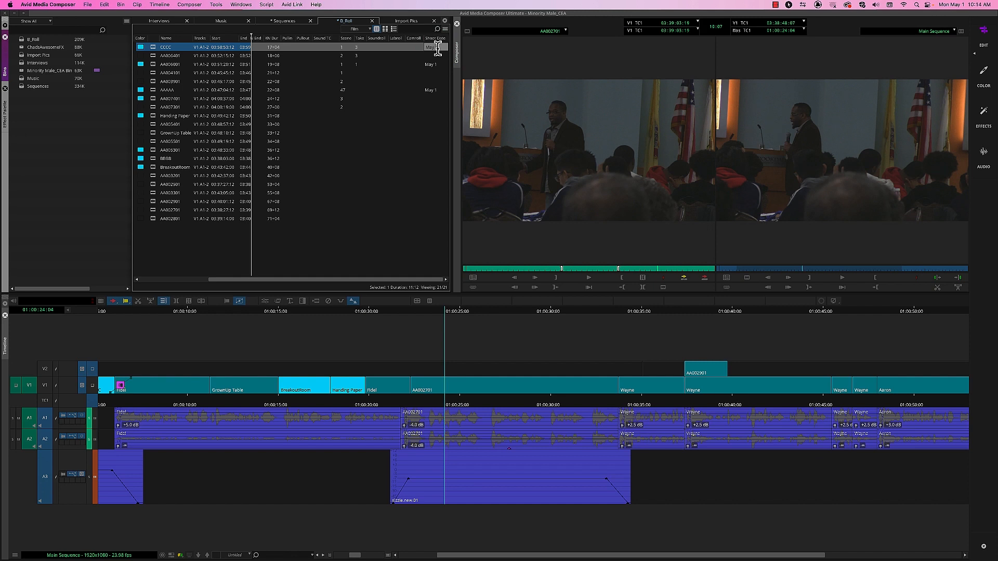
Step: Apply the Format bin view to B_Roll and examine its Project, Format and Video columns
click(357, 30)
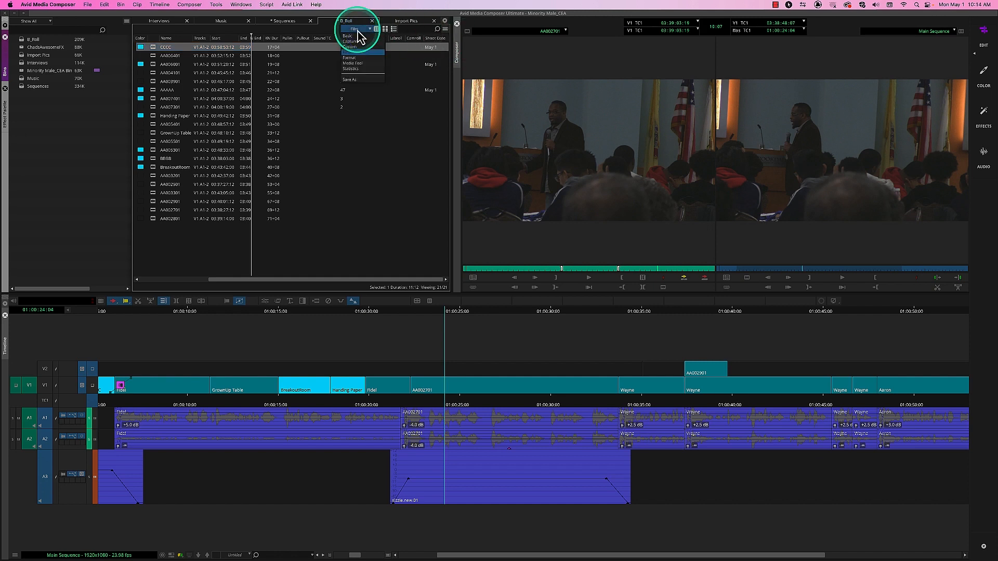
click(361, 58)
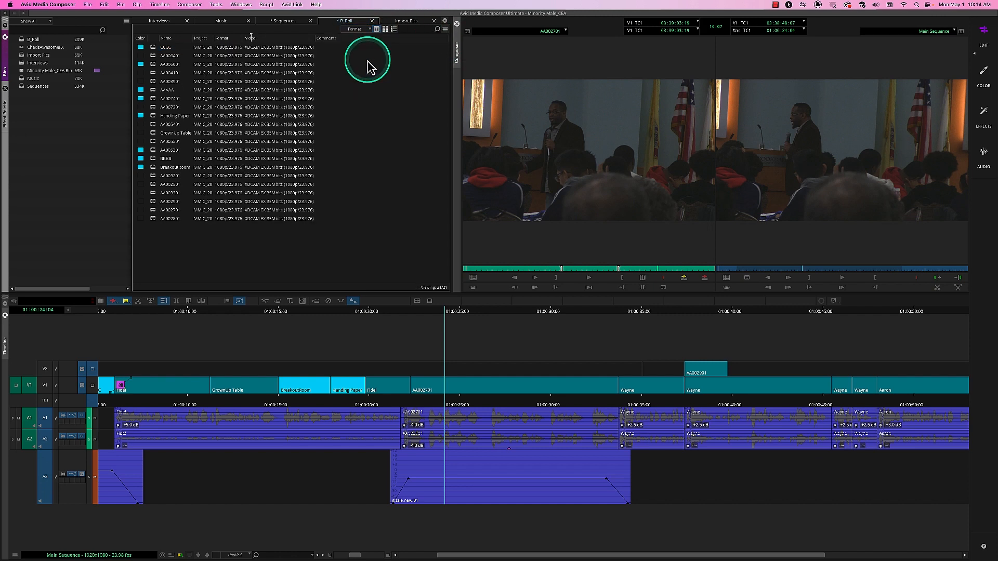
click(207, 40)
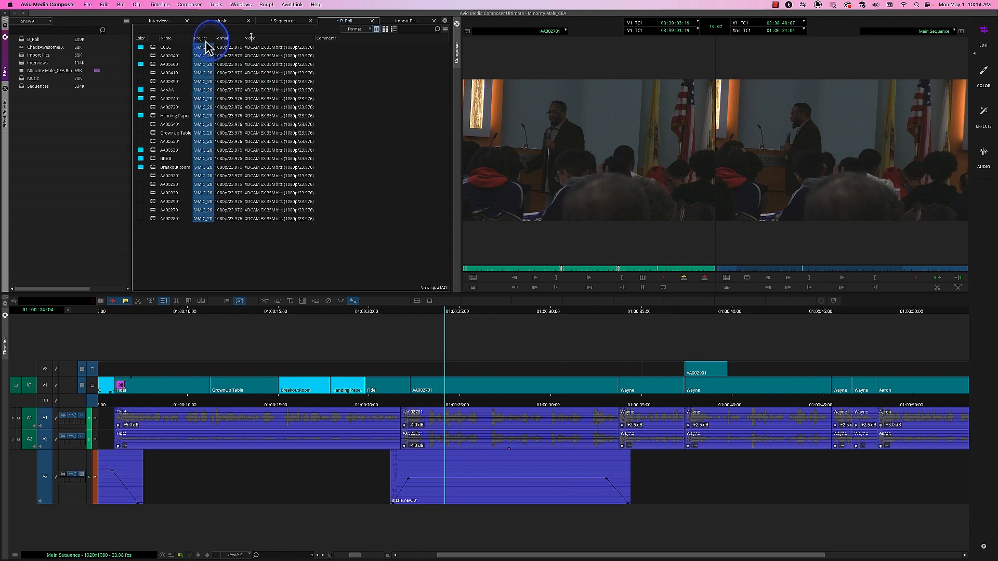
click(229, 39)
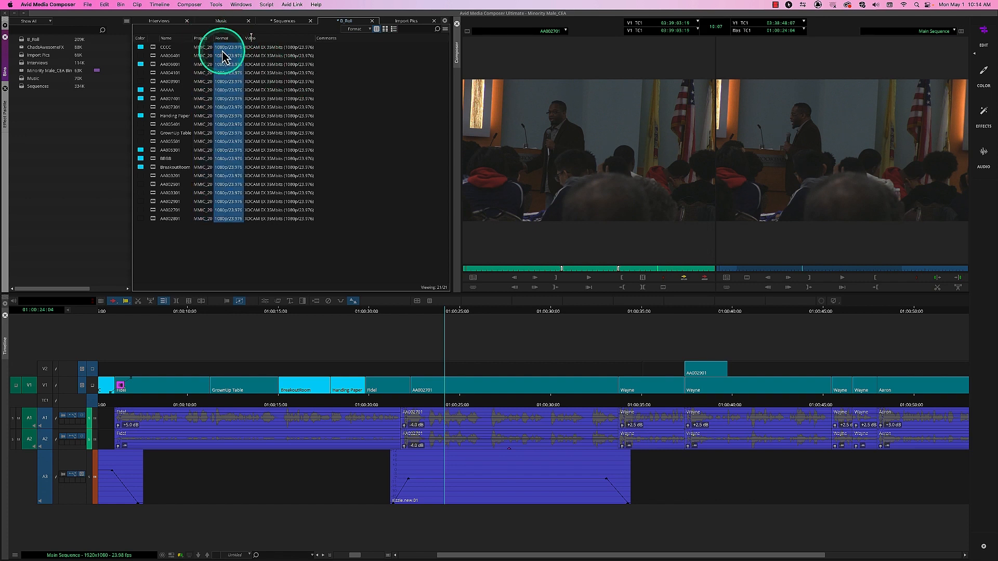
click(255, 39)
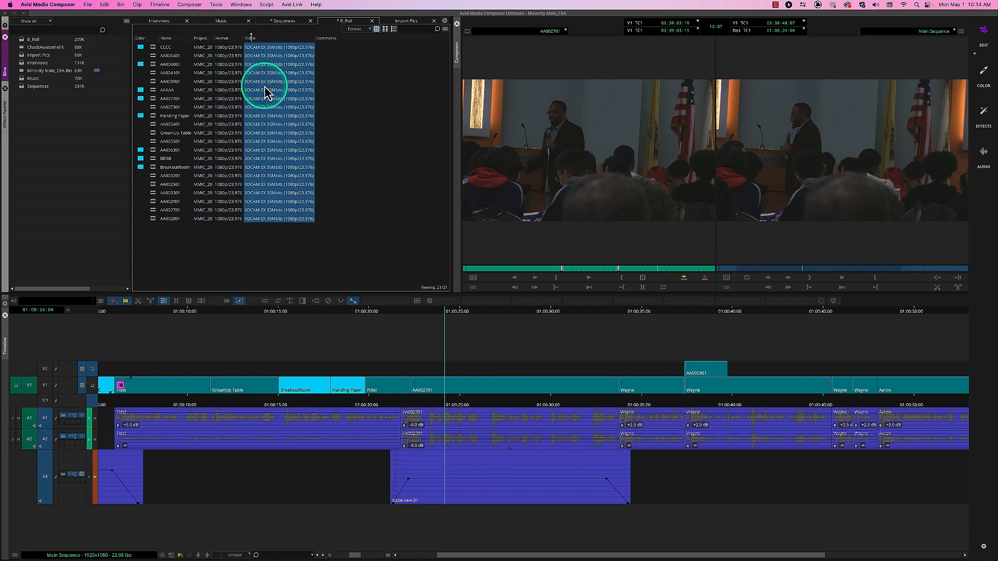
click(205, 41)
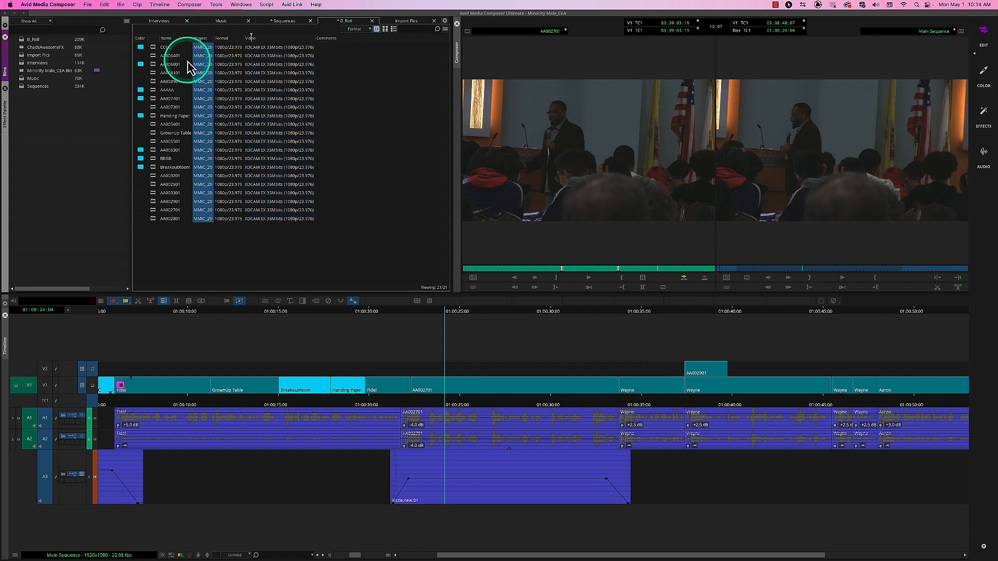
Step: Review the columns of B_Roll in the Media Tool bin view and in the Statistics bin view
click(358, 30)
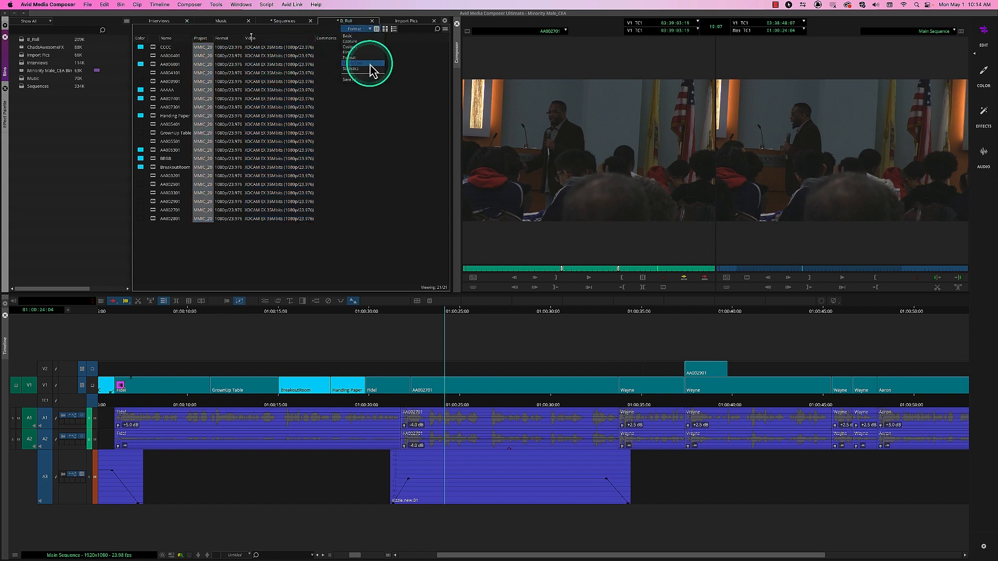
click(371, 69)
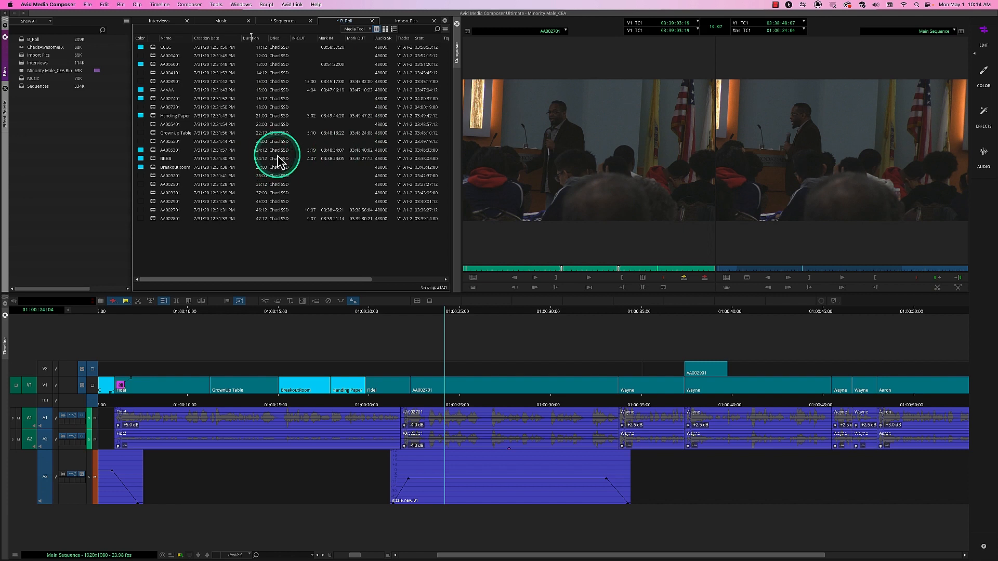
mouse_move(300, 285)
mouse_down()
mouse_move(423, 283)
mouse_move(299, 284)
mouse_up()
click(357, 29)
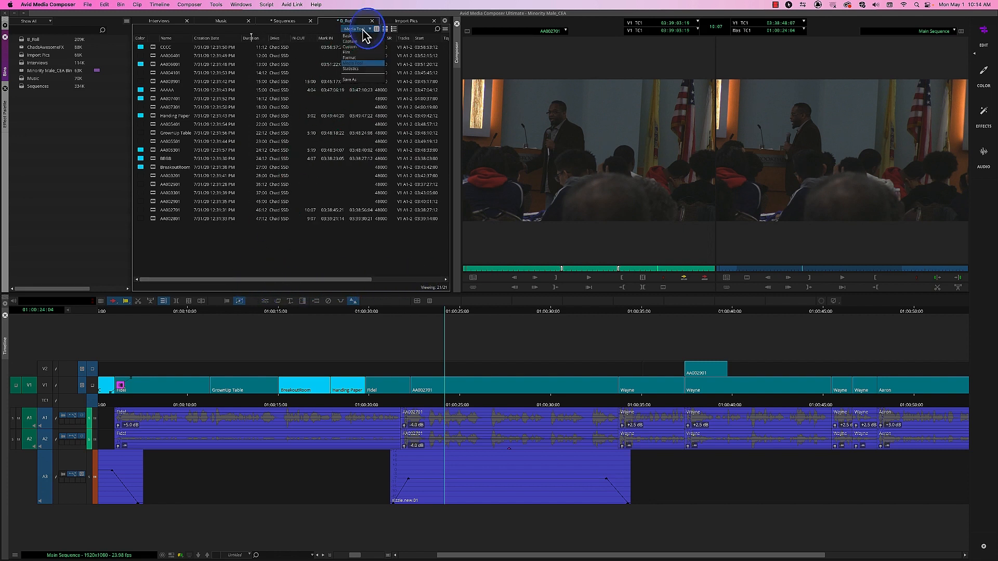
click(370, 70)
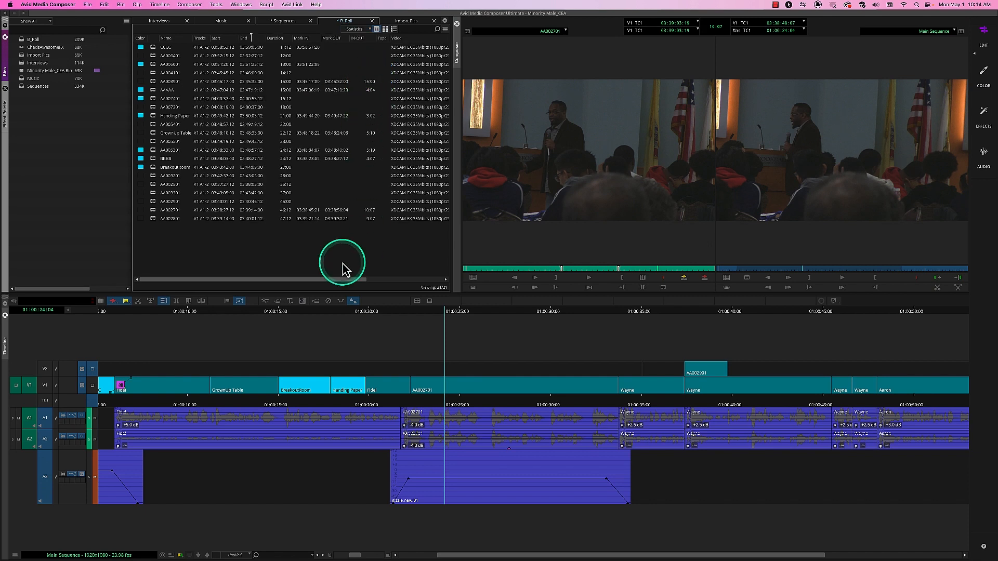
drag(351, 286, 347, 243)
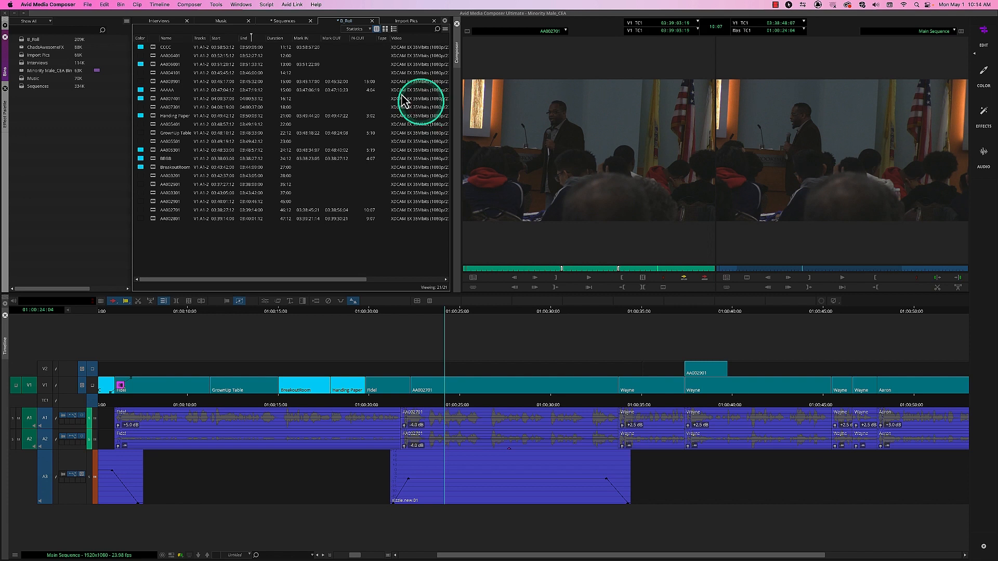
Step: Apply the Custom bin view to the B_Roll bin
click(364, 31)
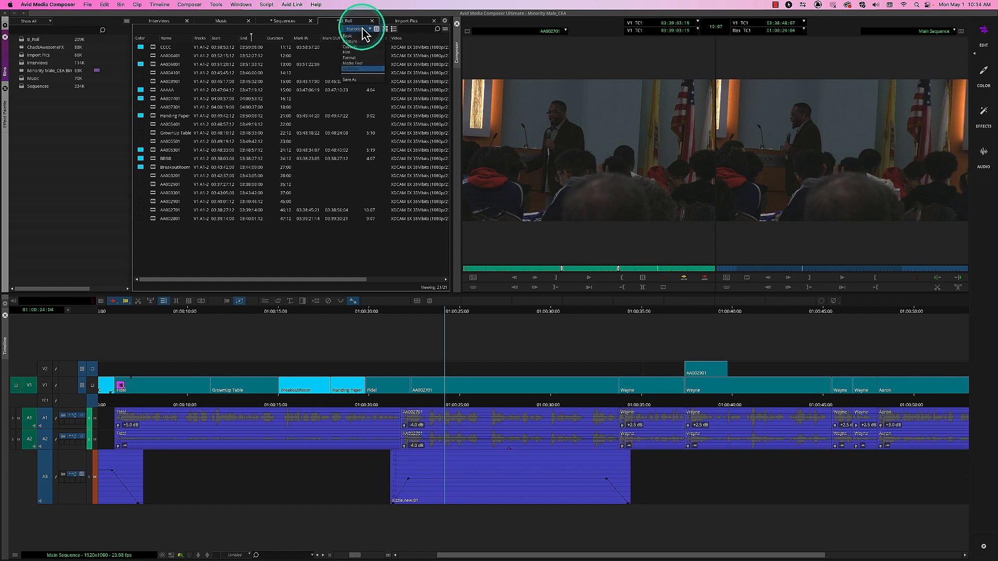
click(364, 47)
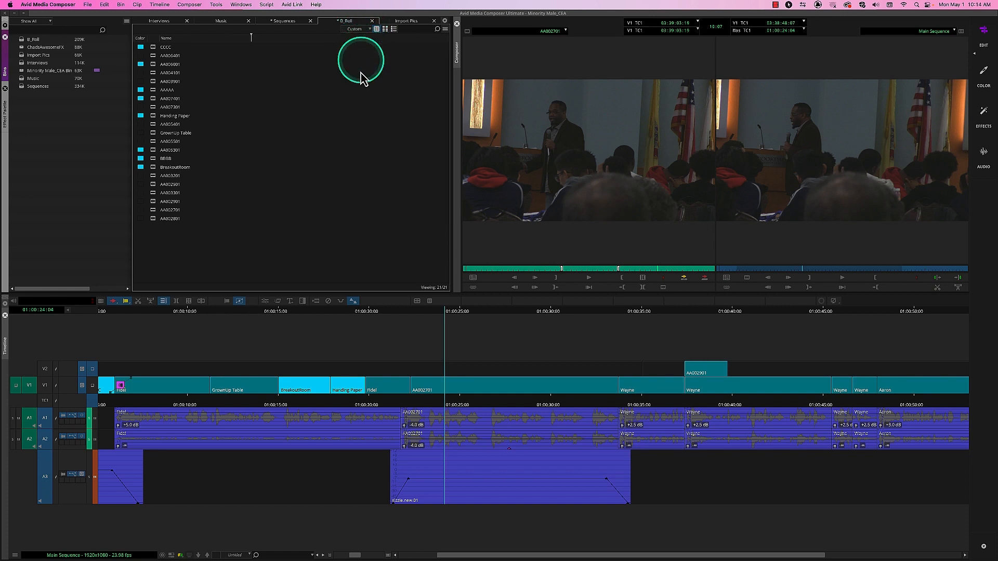
Step: Sort the B_Roll clips by Name in ascending order and add the Duration column to the bin's Custom view
click(164, 39)
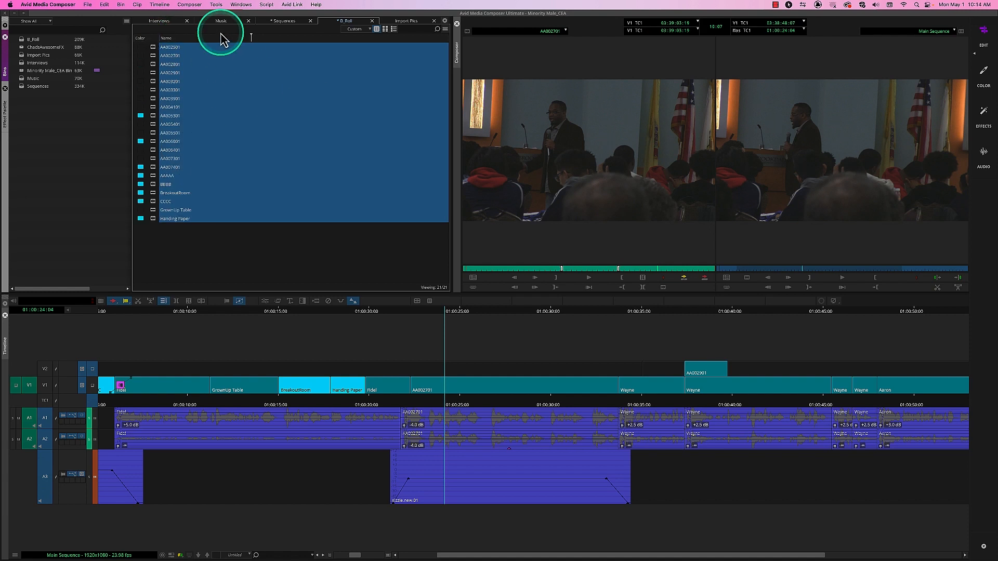
click(255, 231)
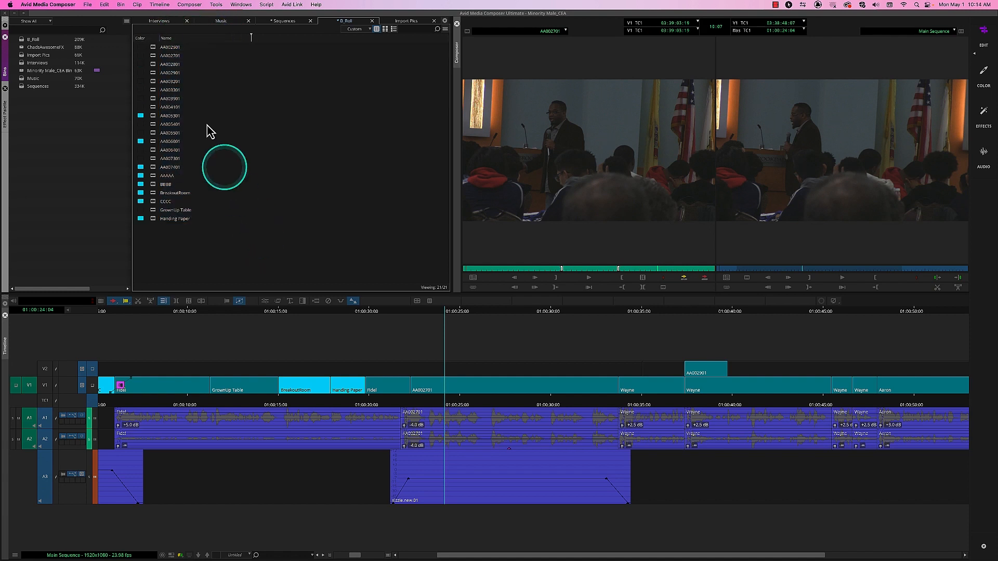
click(207, 40)
right_click(207, 40)
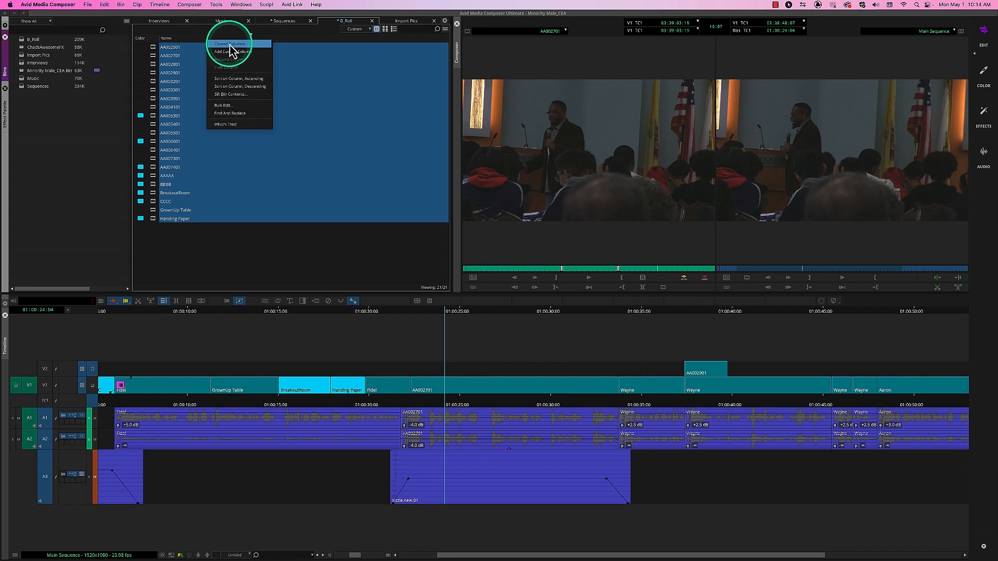
click(229, 45)
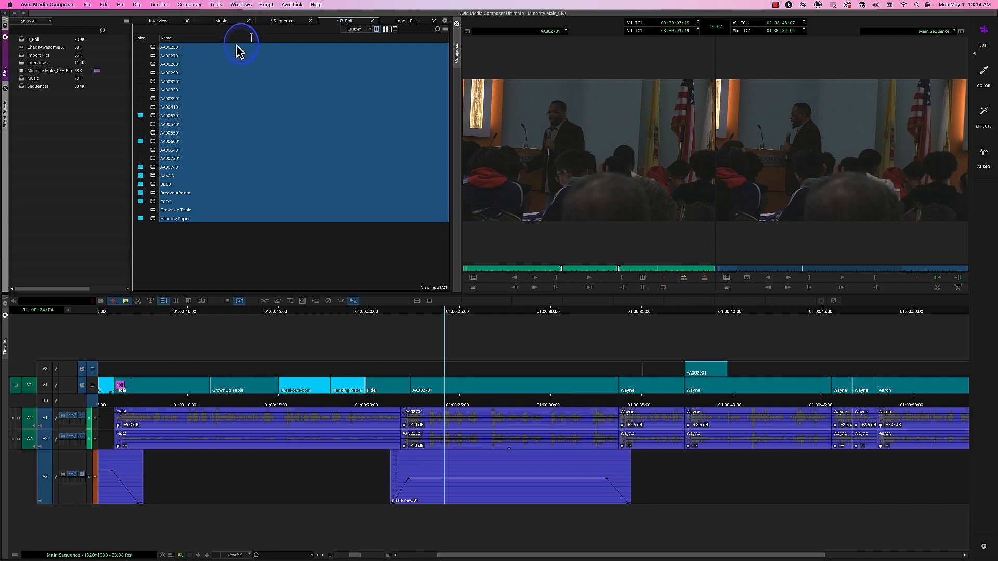
drag(468, 200, 434, 92)
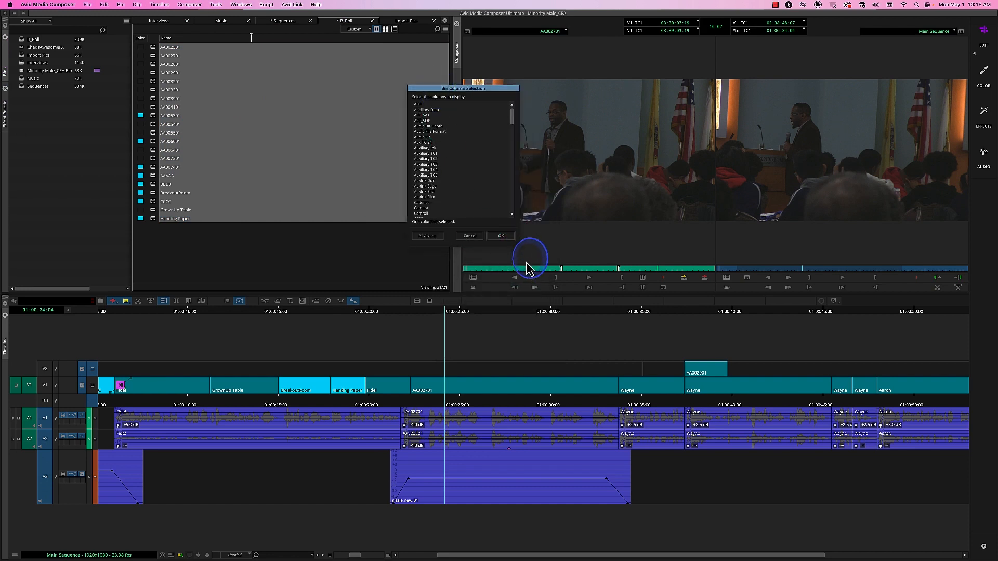
drag(512, 116, 519, 139)
click(427, 106)
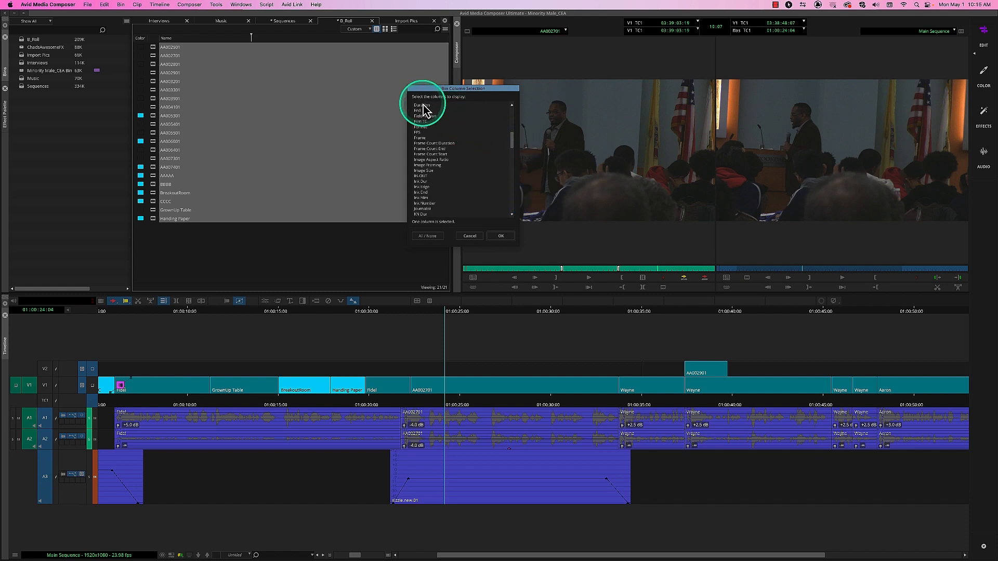
click(427, 107)
click(501, 236)
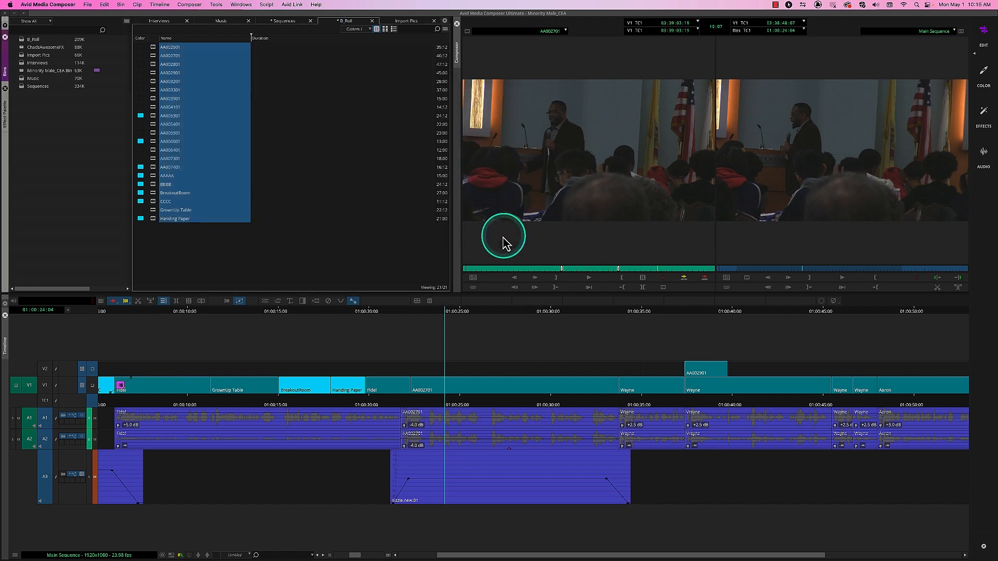
Step: Reopen the column selection for B_Roll and include the Creation Date, Drive, Format and FPS columns
right_click(342, 44)
click(359, 43)
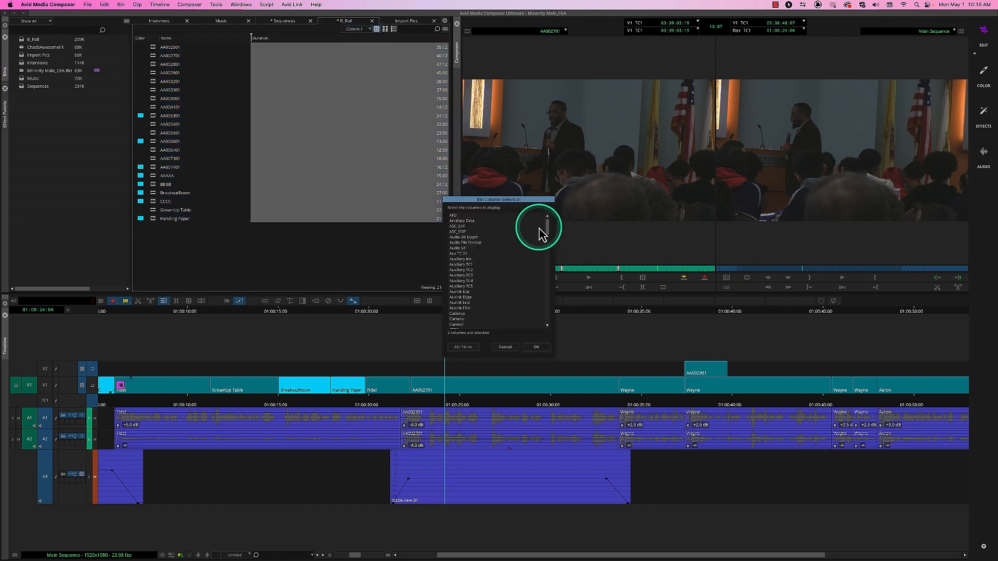
drag(547, 233, 547, 242)
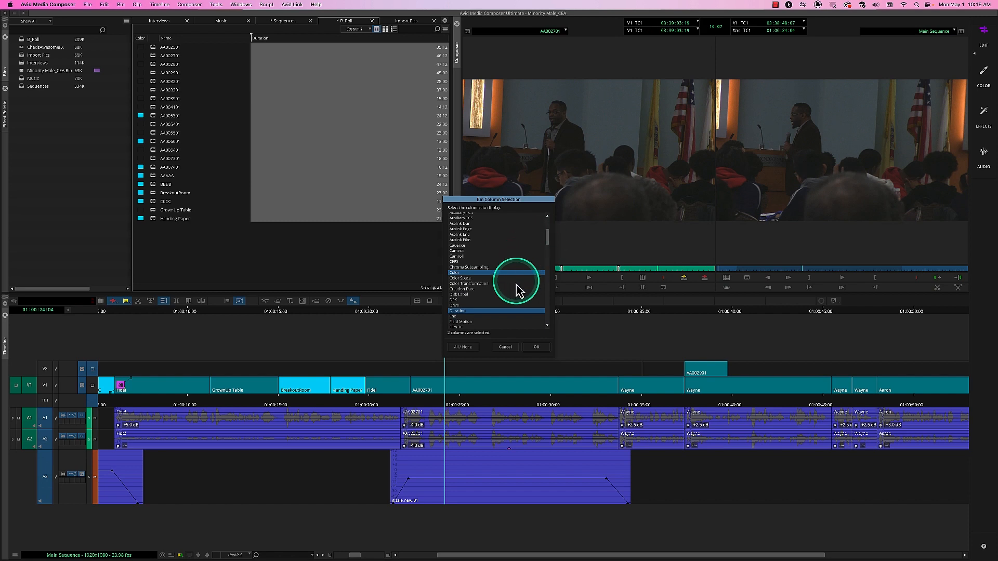
click(466, 289)
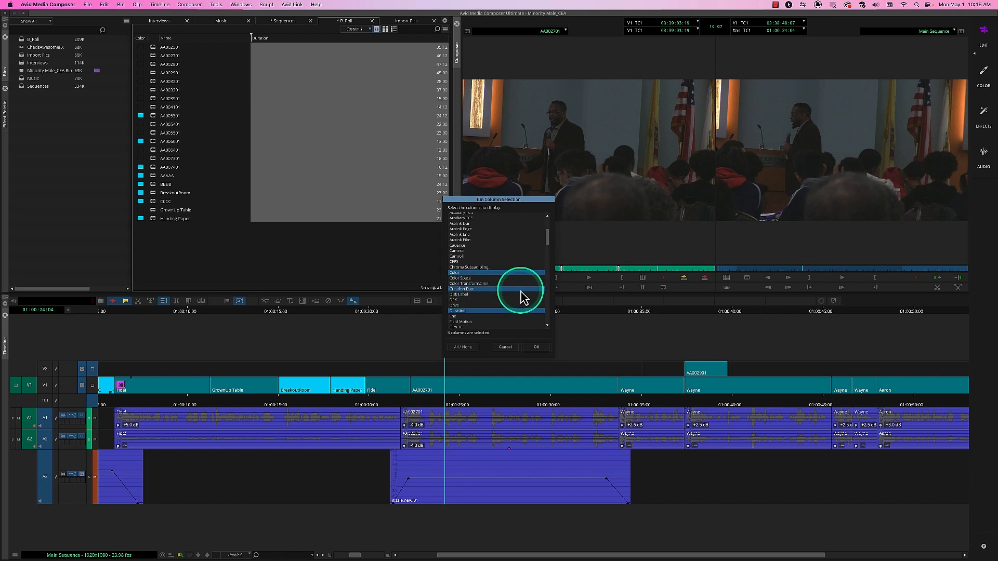
click(464, 305)
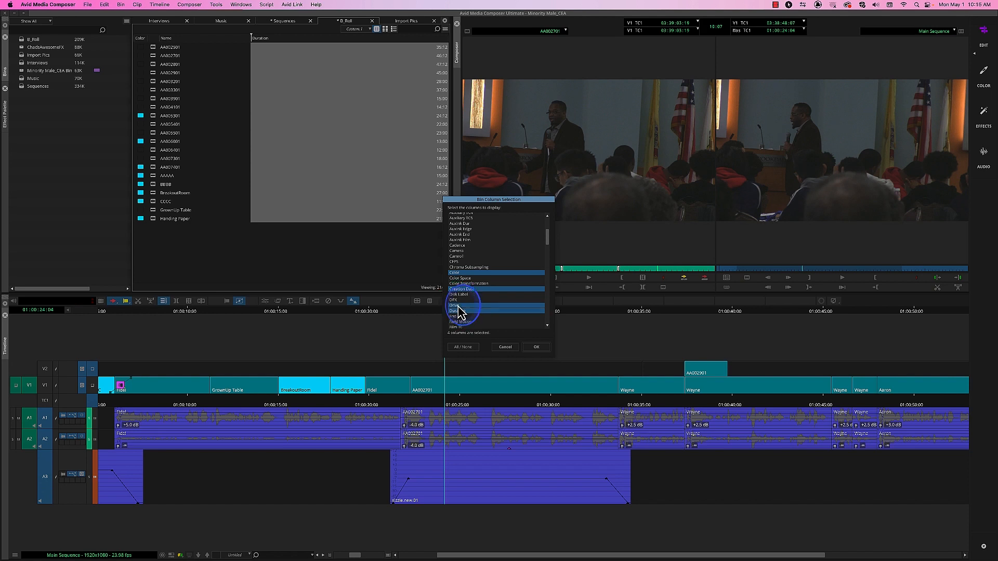
scroll(488, 296, down, 2)
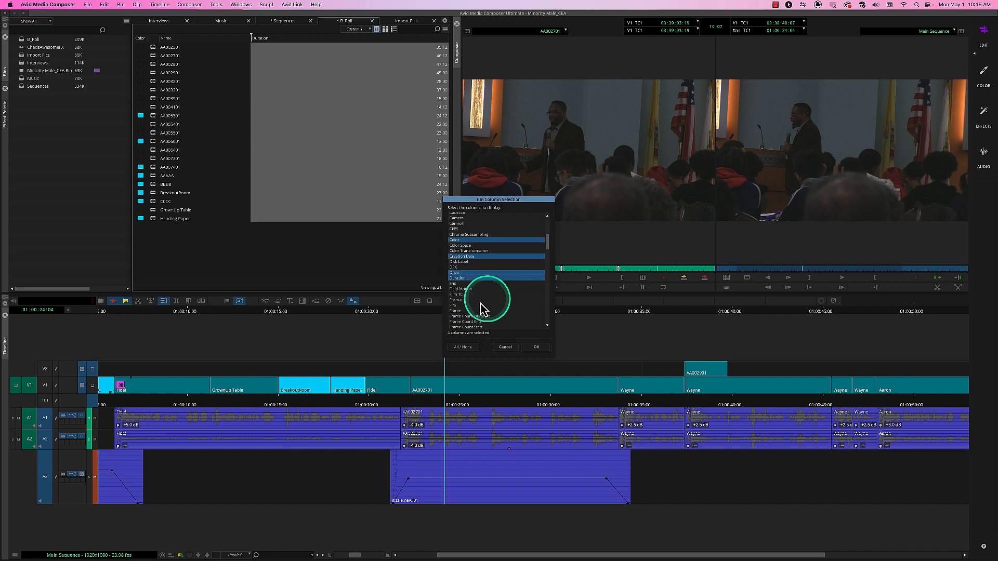
click(460, 300)
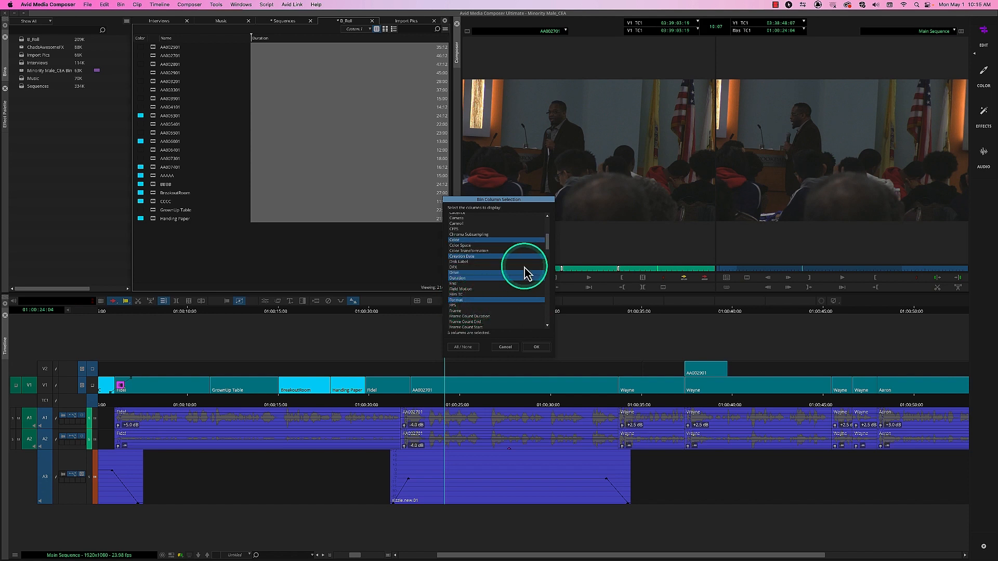
scroll(522, 267, up, 1)
click(463, 290)
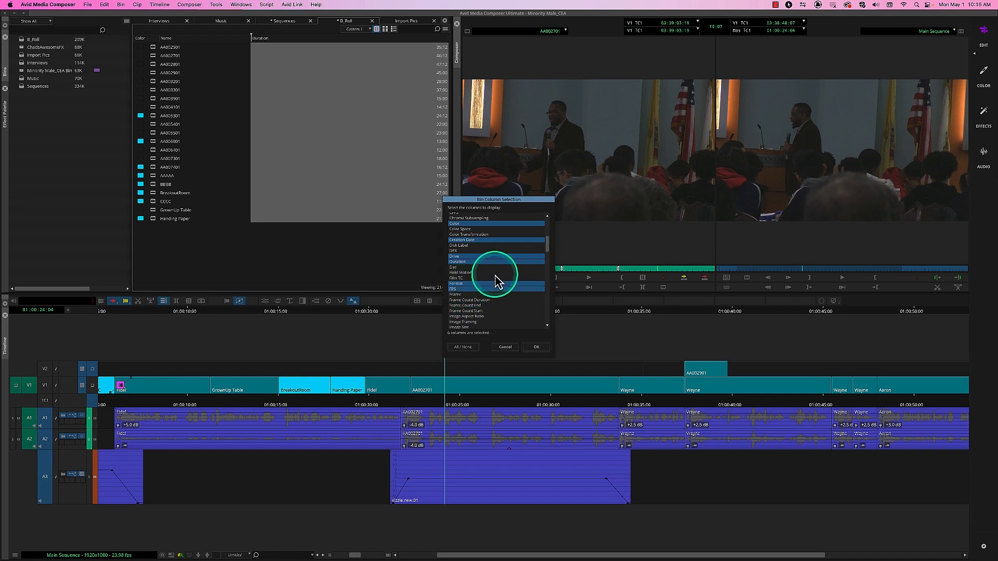
Step: Include the IN-OUT and Image Size columns in the bin column selection
scroll(495, 273, down, 2)
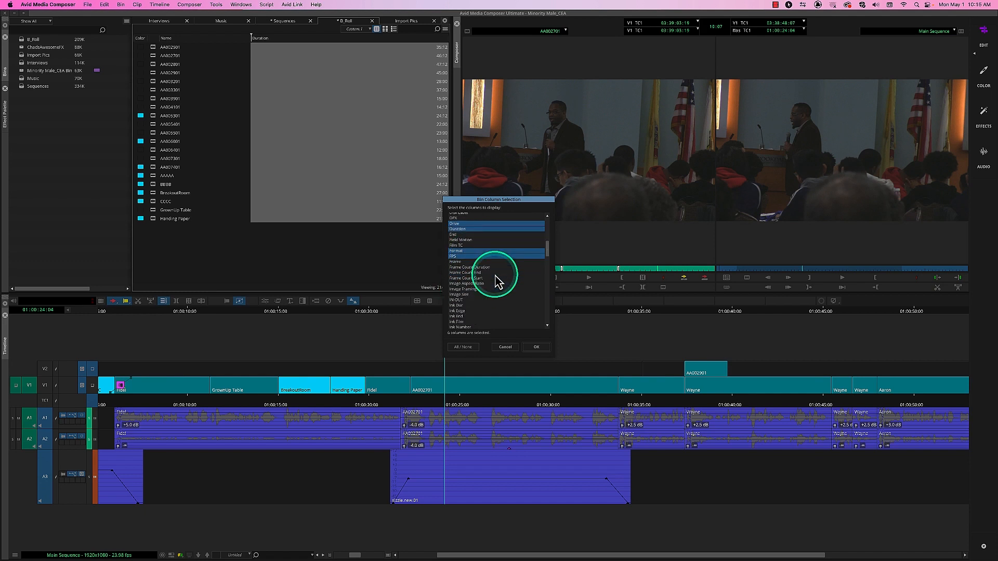
click(458, 300)
scroll(494, 300, down, 1)
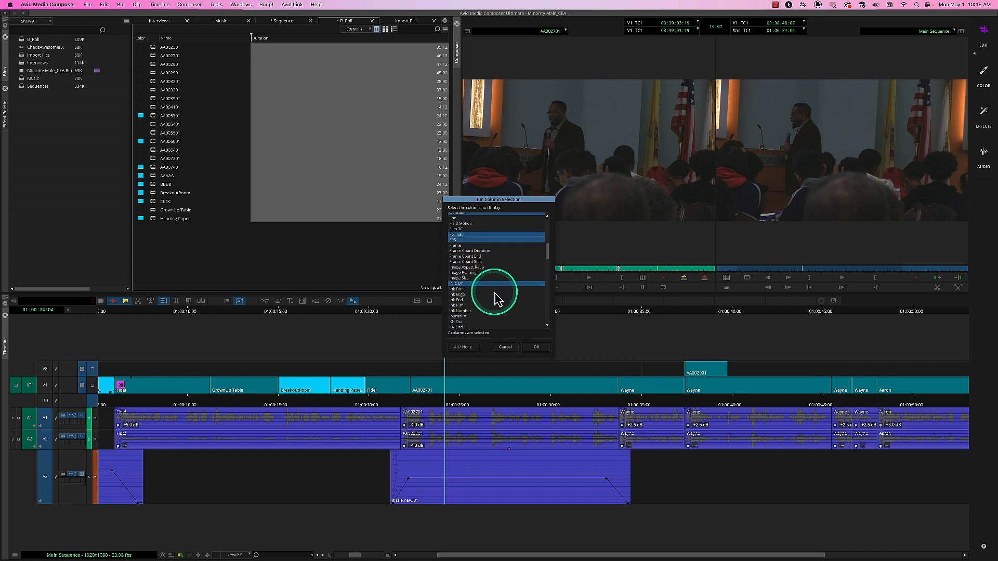
click(463, 279)
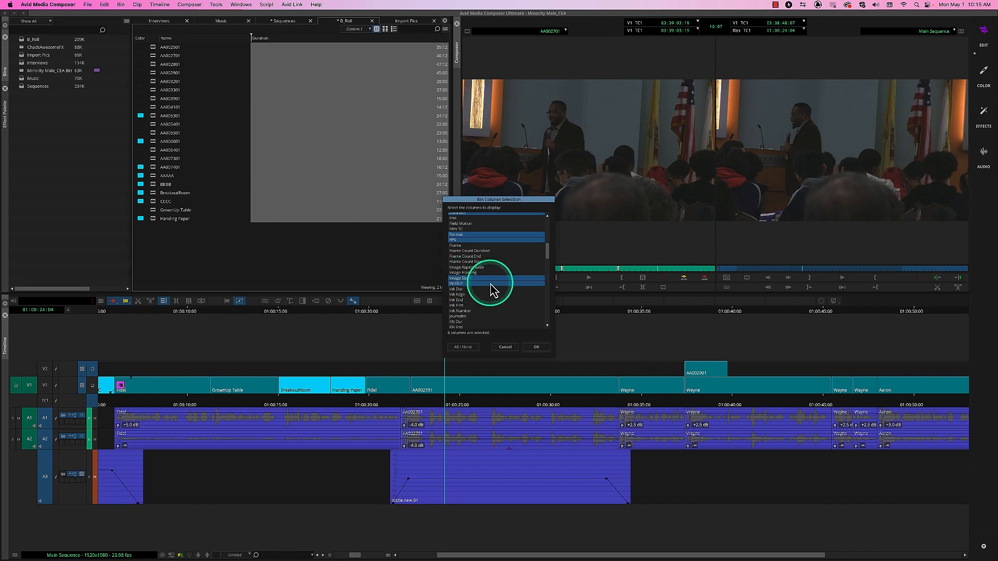
Step: Include the Offline and Raster Dimension columns in the bin column selection
scroll(493, 290, down, 2)
scroll(493, 290, down, 1)
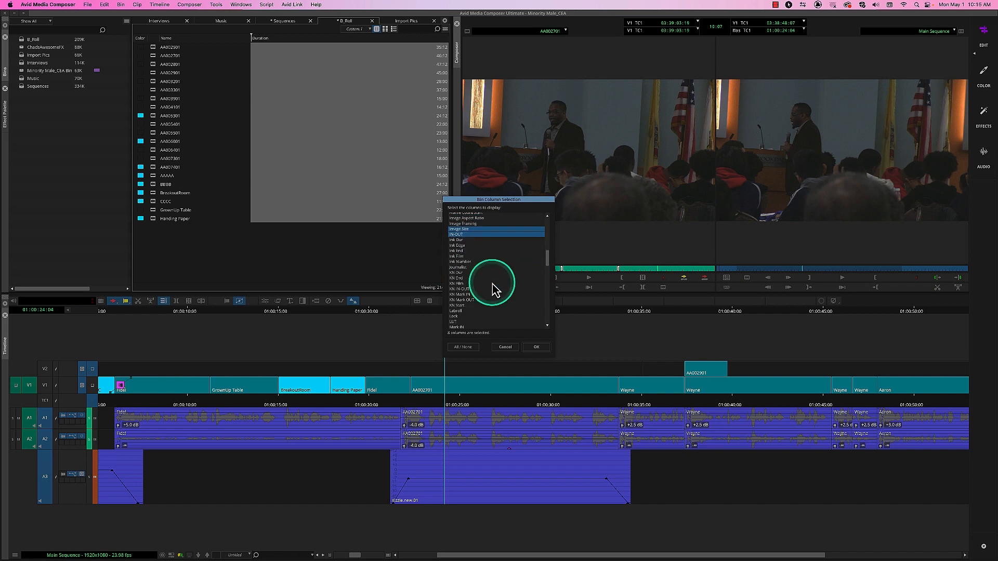
scroll(493, 289, down, 4)
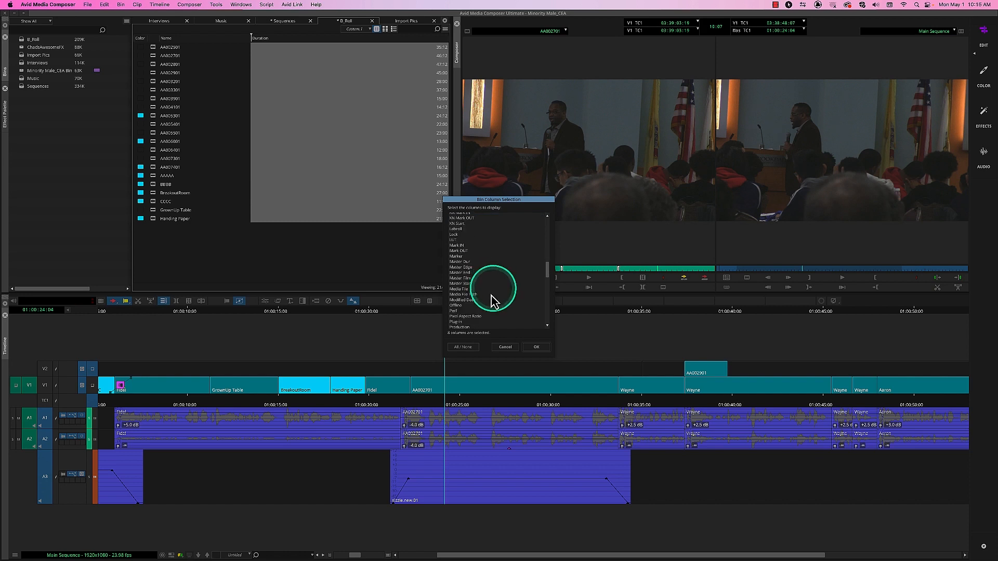
click(462, 306)
scroll(491, 294, down, 1)
scroll(493, 299, down, 2)
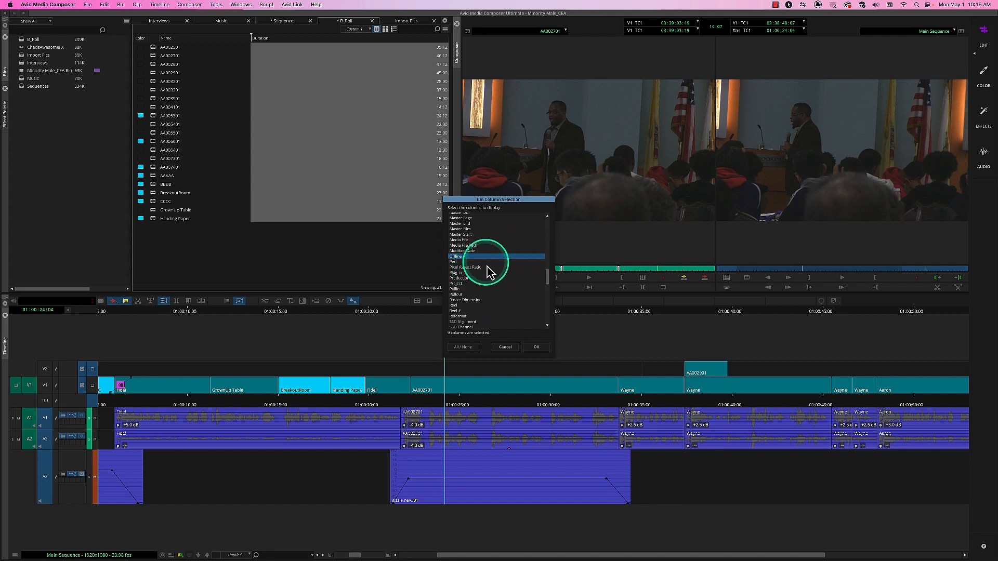
scroll(486, 281, down, 1)
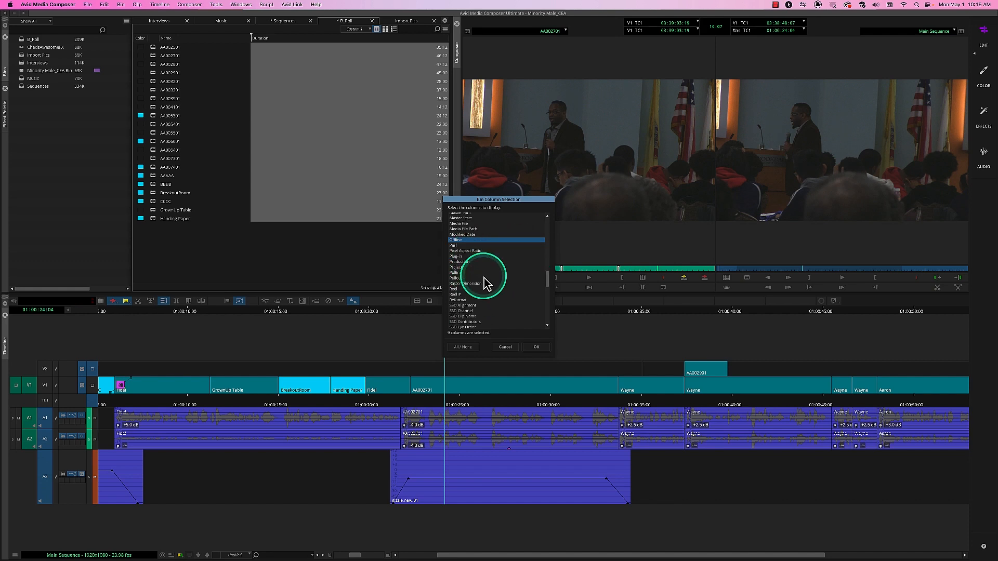
click(476, 284)
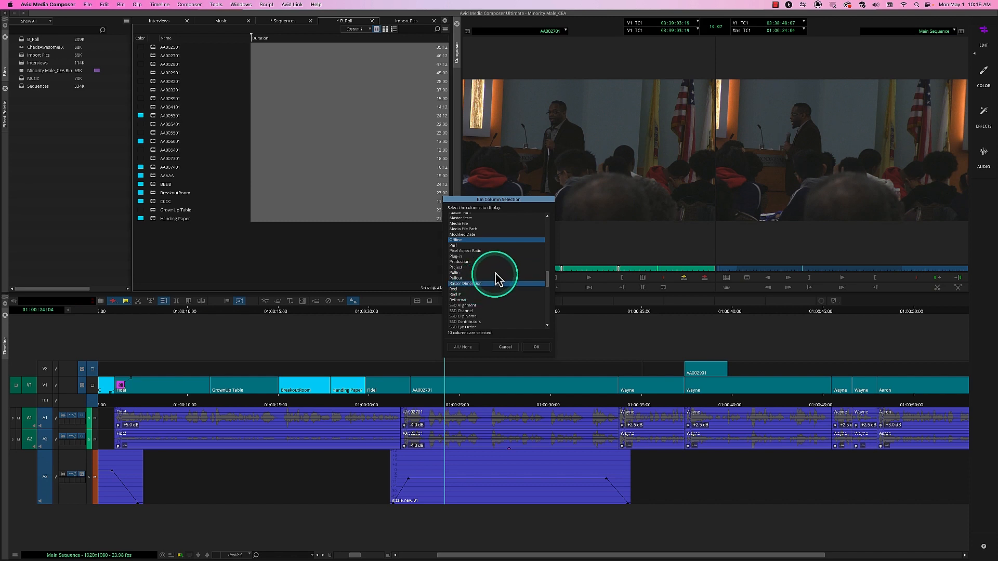
Step: Include the Start and End columns in the bin column selection
scroll(498, 276, up, 3)
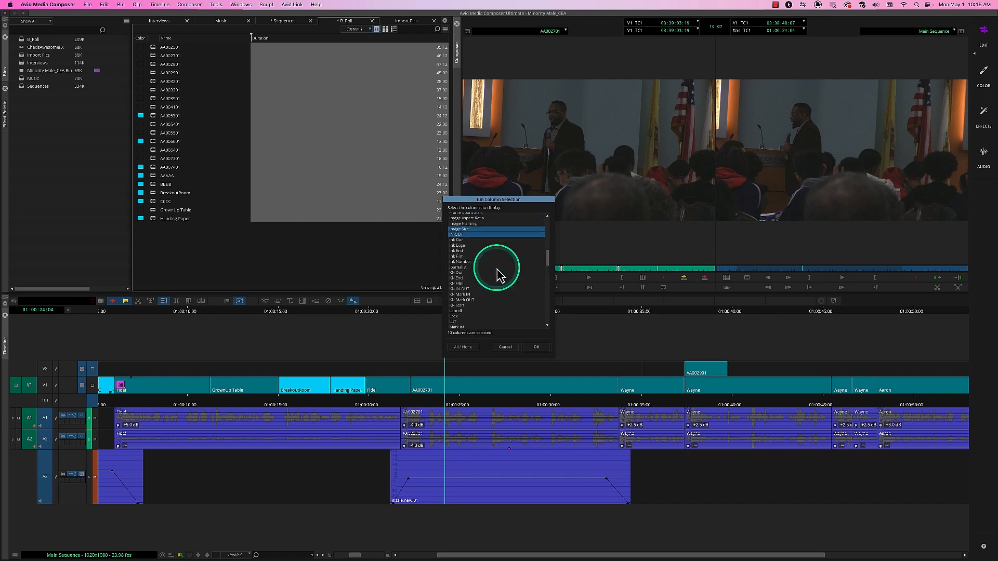
scroll(498, 275, down, 10)
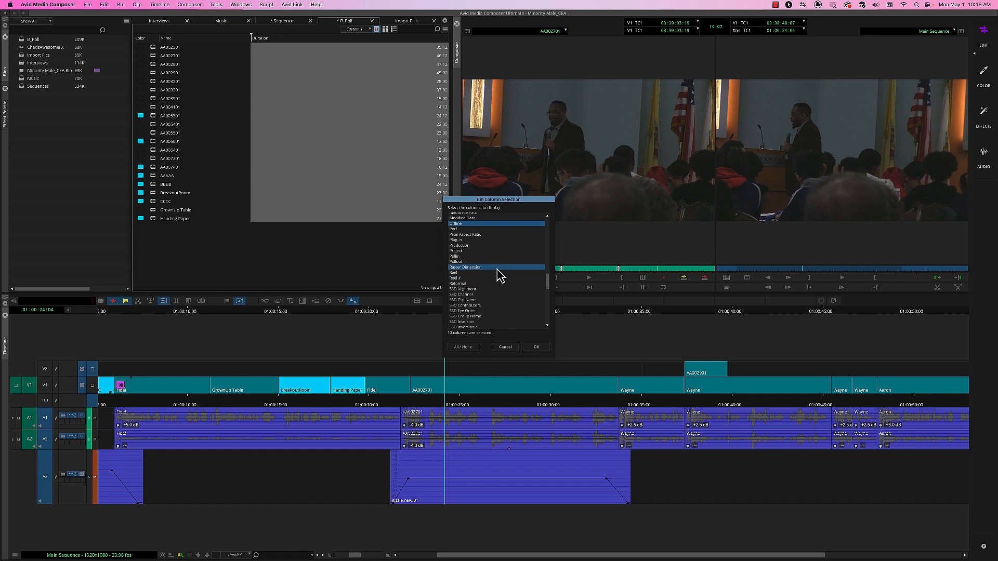
scroll(490, 276, down, 5)
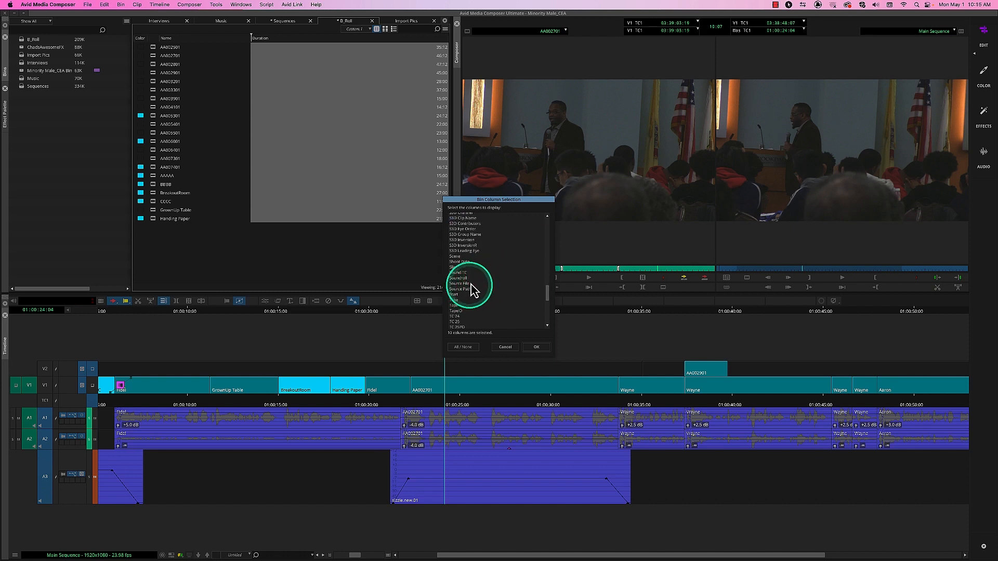
scroll(477, 278, up, 5)
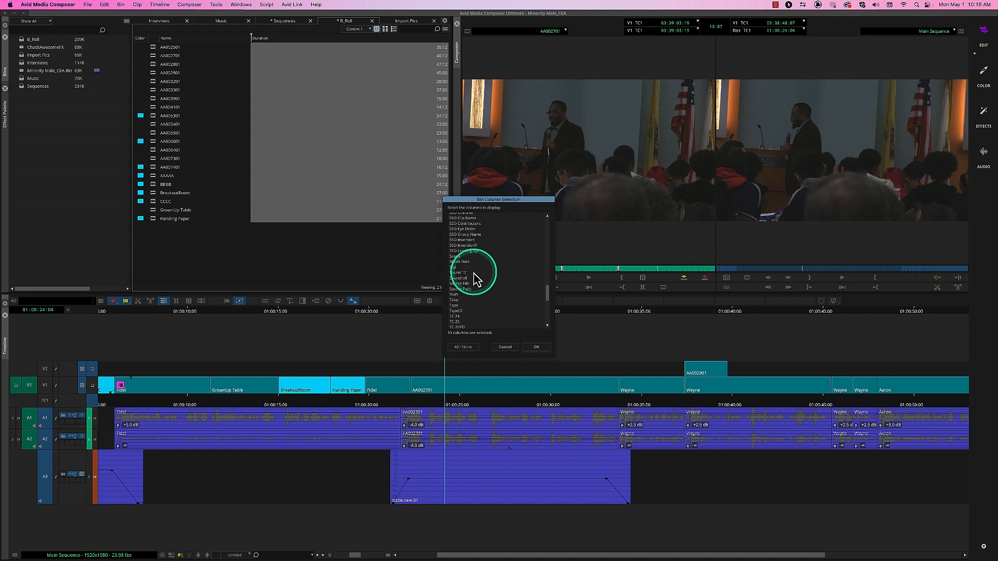
scroll(477, 281, up, 1)
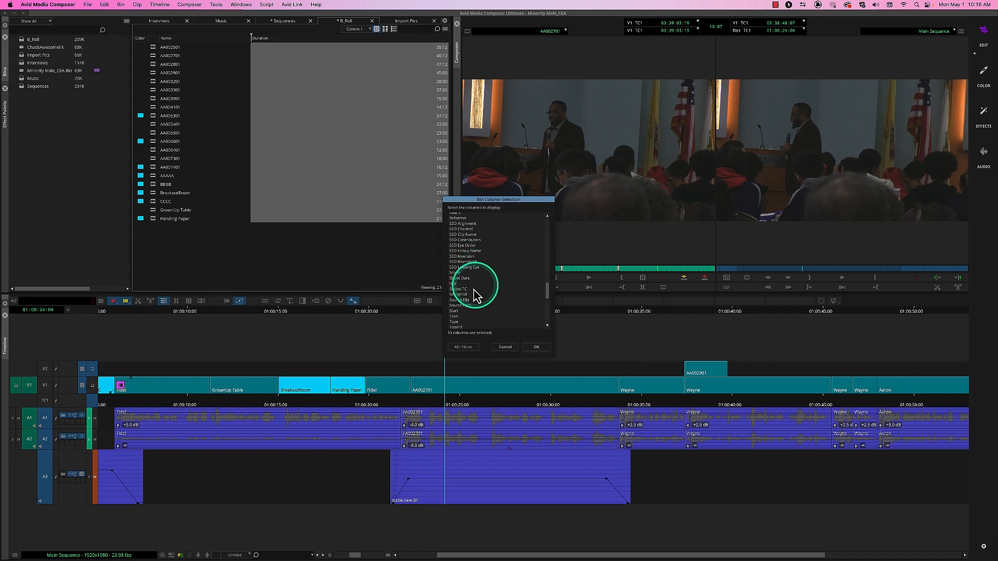
scroll(473, 286, down, 1)
click(457, 295)
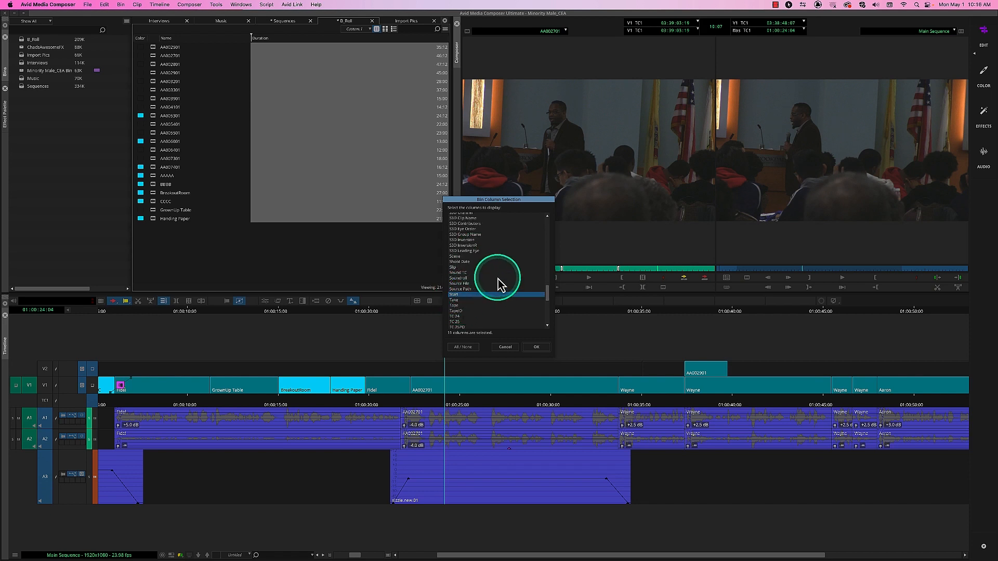
scroll(498, 279, up, 20)
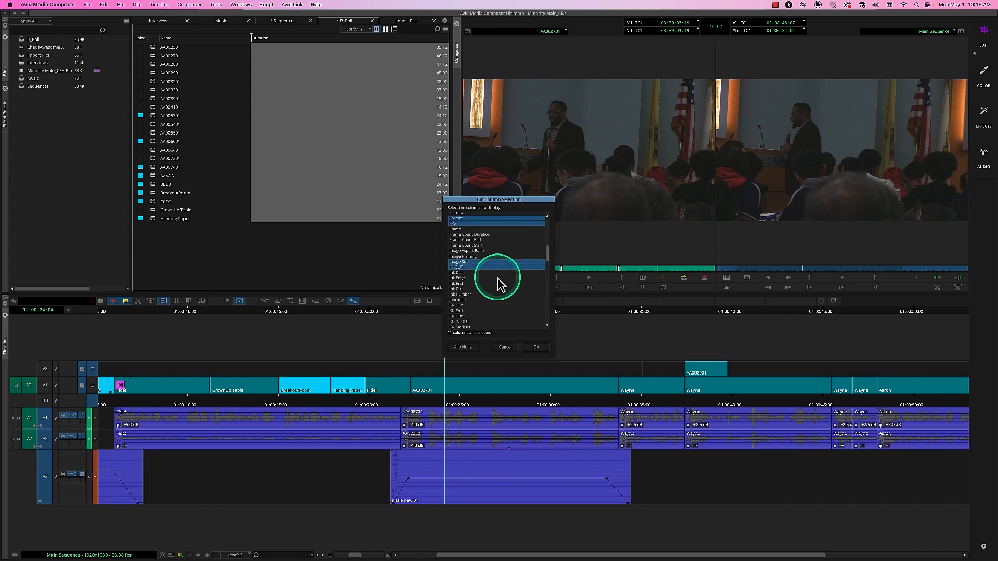
scroll(498, 279, up, 4)
click(459, 268)
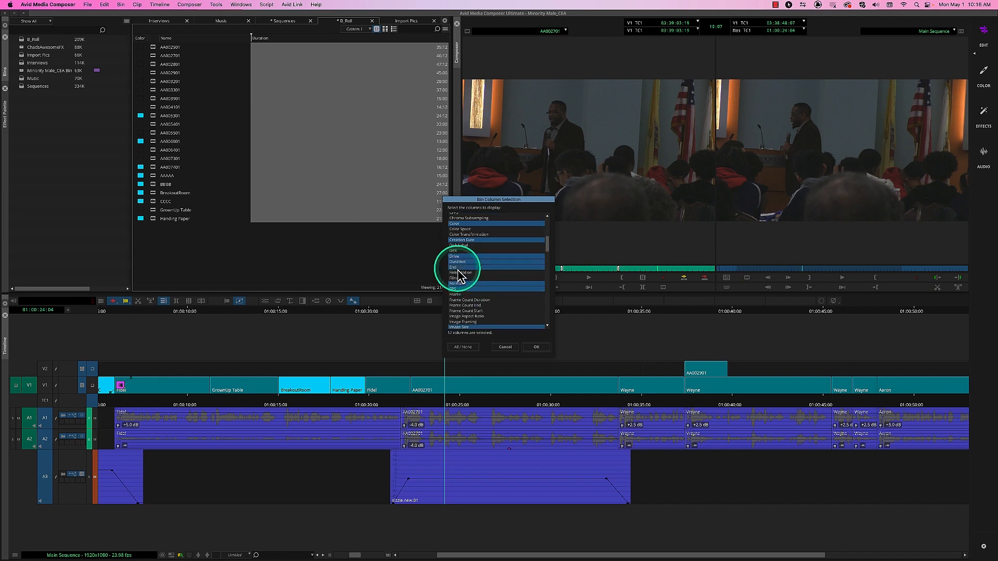
Step: Include the Project column in the bin column selection
scroll(498, 268, up, 3)
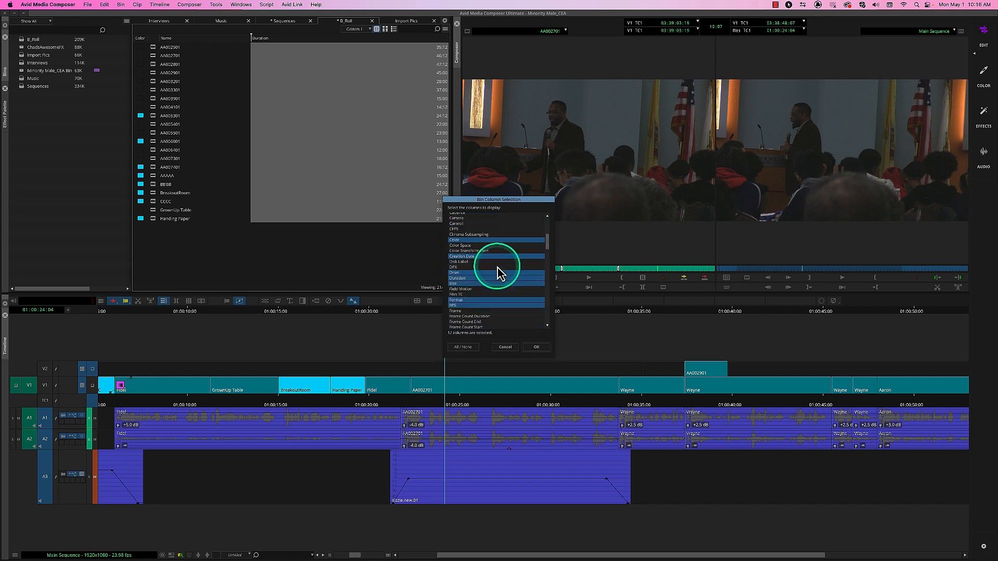
scroll(498, 267, down, 5)
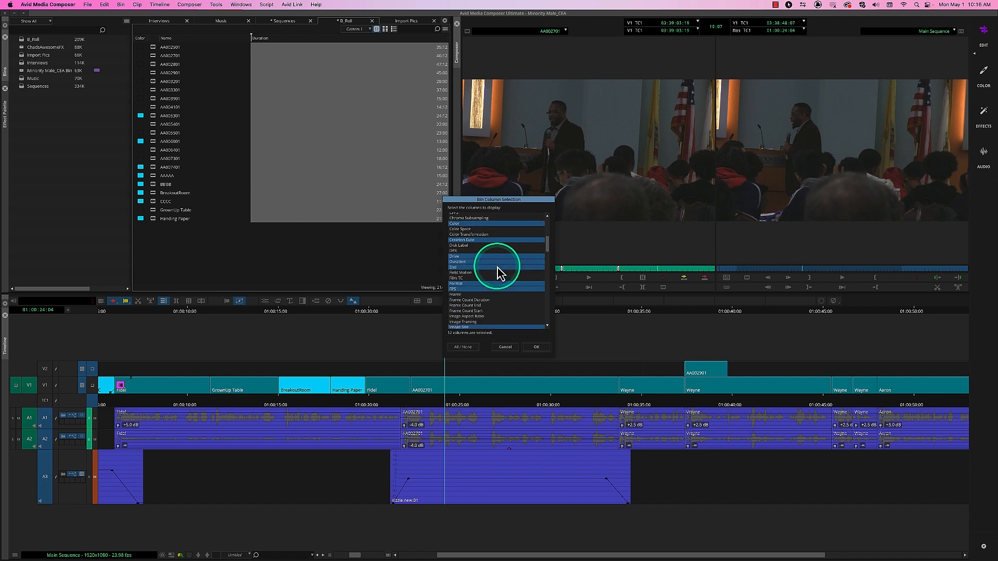
scroll(498, 275, down, 3)
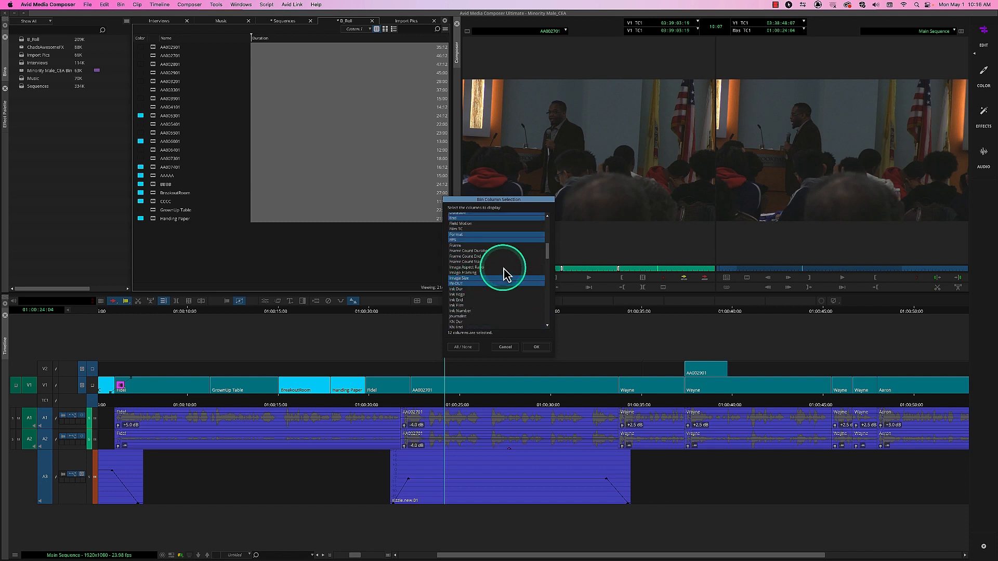
scroll(505, 274, down, 3)
scroll(504, 274, down, 5)
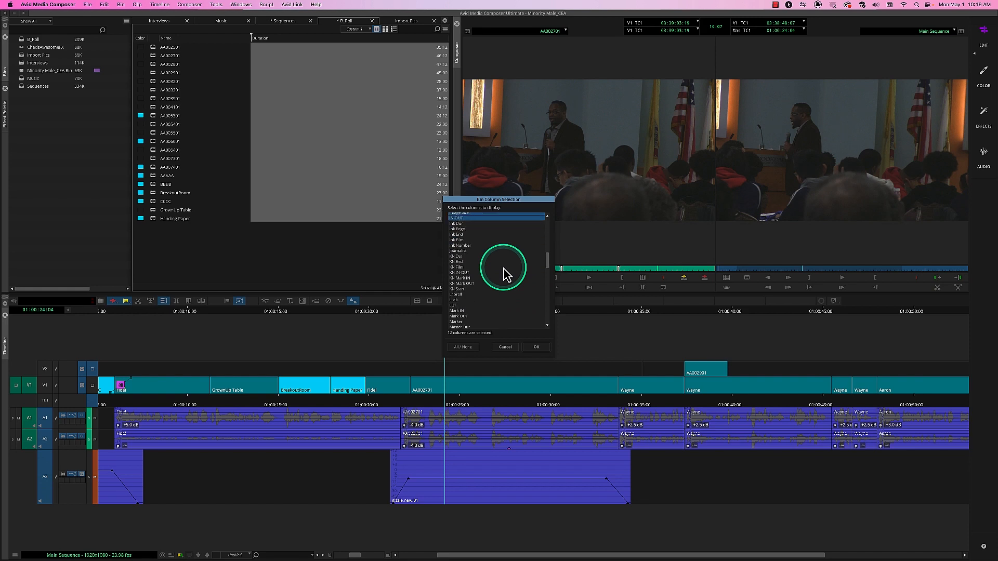
scroll(504, 274, down, 2)
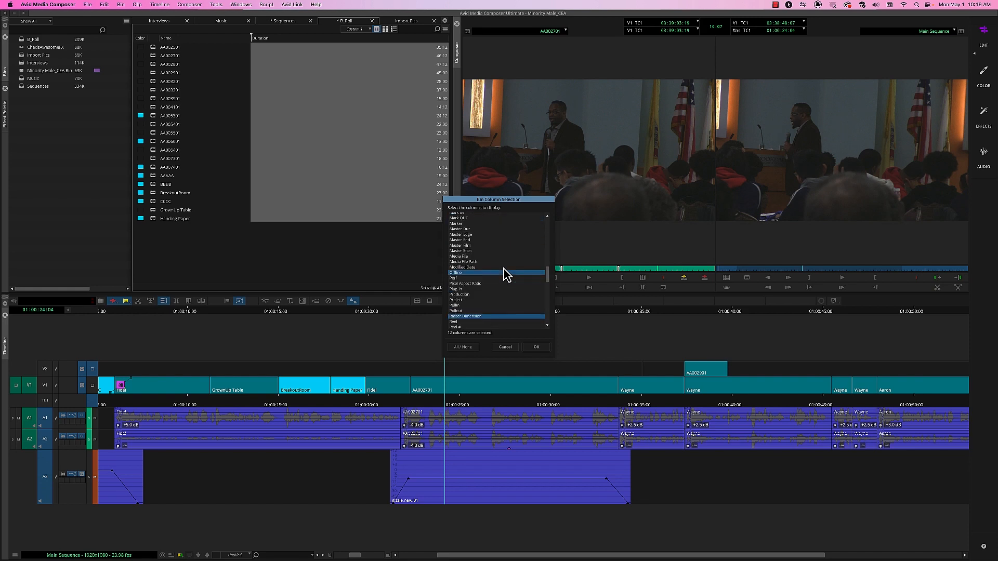
click(458, 300)
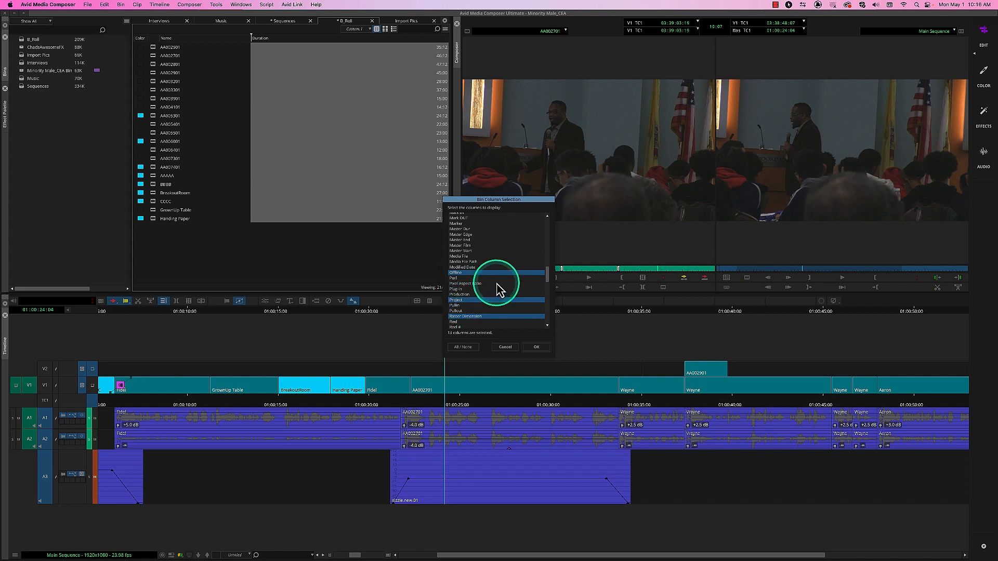
Step: Include the Video and Video File Format columns in the bin column selection
scroll(496, 286, down, 4)
scroll(497, 285, down, 10)
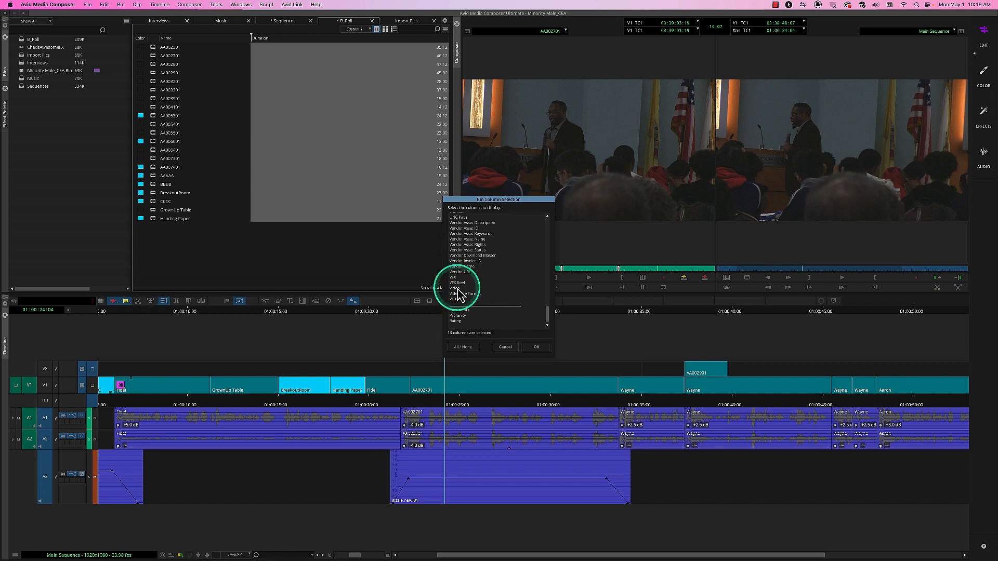
click(455, 288)
click(466, 294)
Step: Include the Audio SR column and apply the column selection to the B_Roll bin
scroll(497, 280, up, 3)
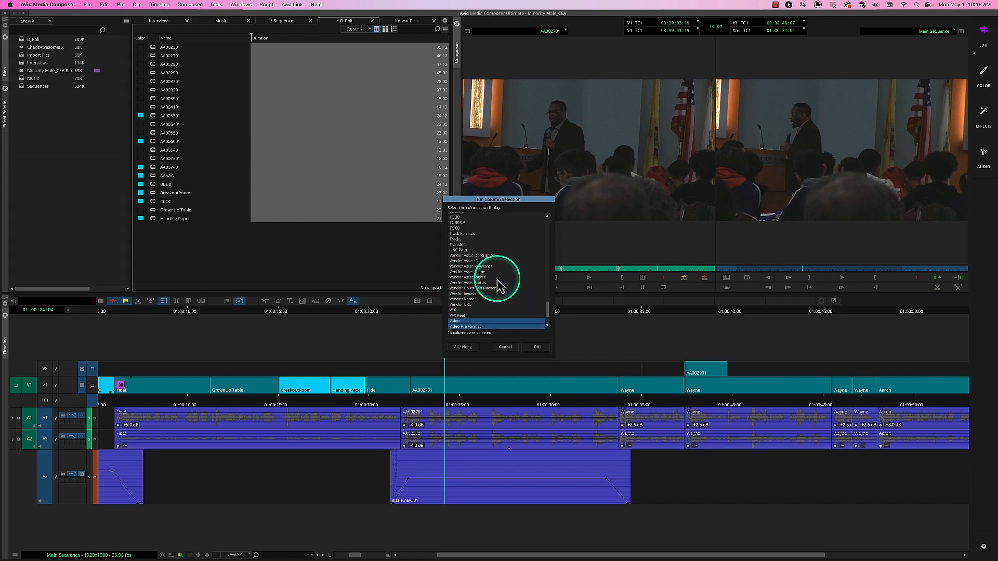
scroll(498, 286, up, 3)
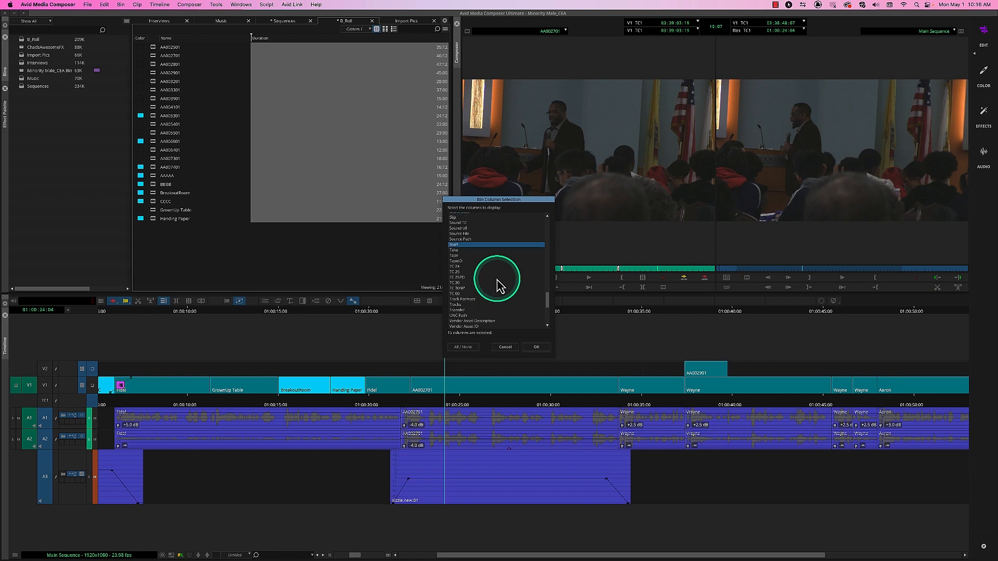
scroll(497, 286, up, 1)
scroll(500, 285, up, 7)
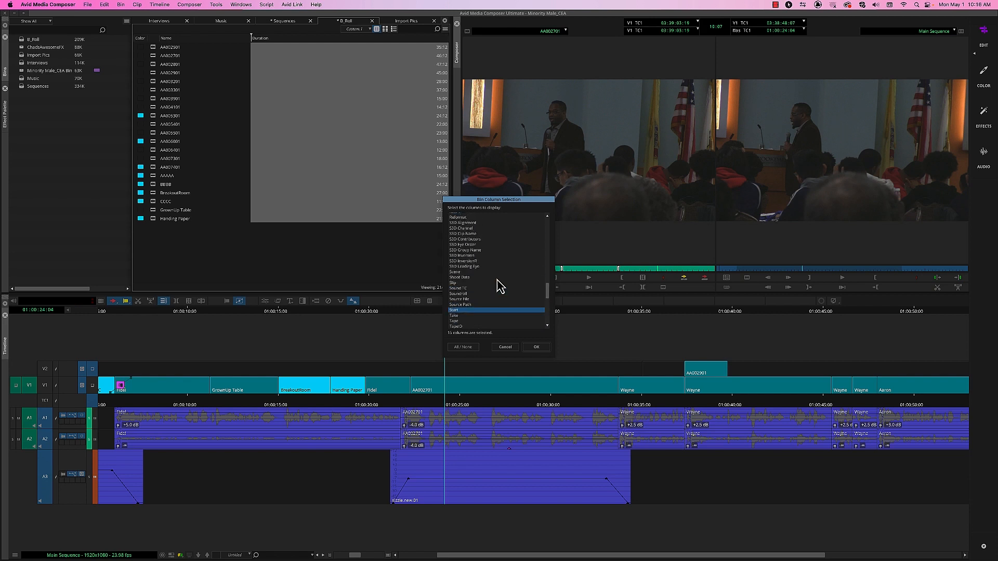
scroll(500, 286, down, 1)
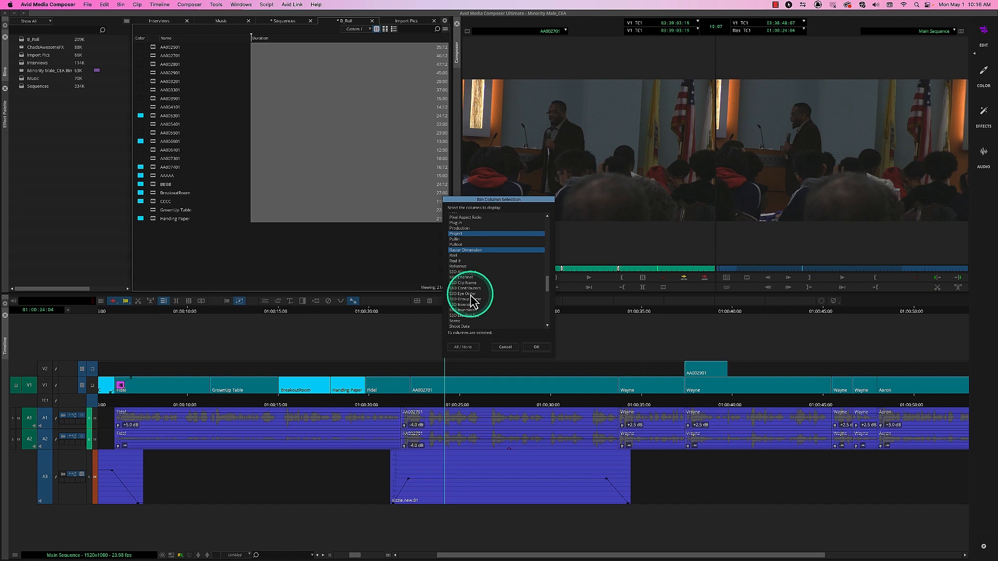
scroll(473, 291, up, 12)
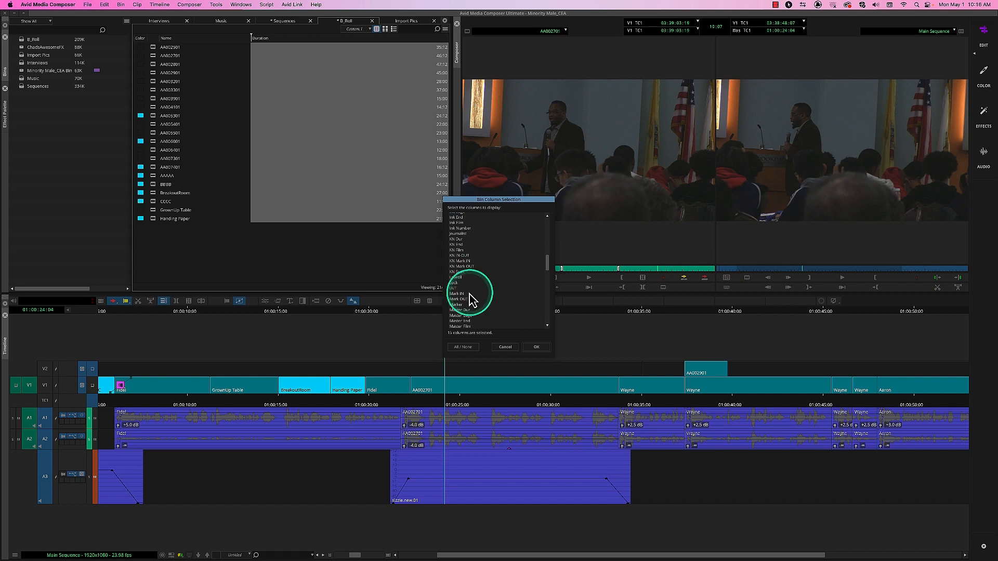
scroll(470, 287, up, 5)
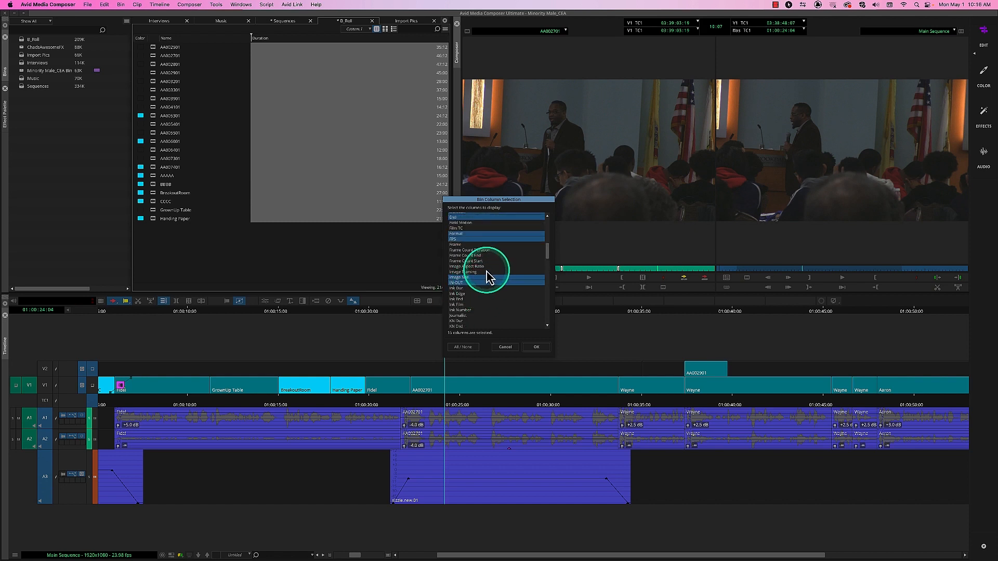
scroll(478, 265, up, 5)
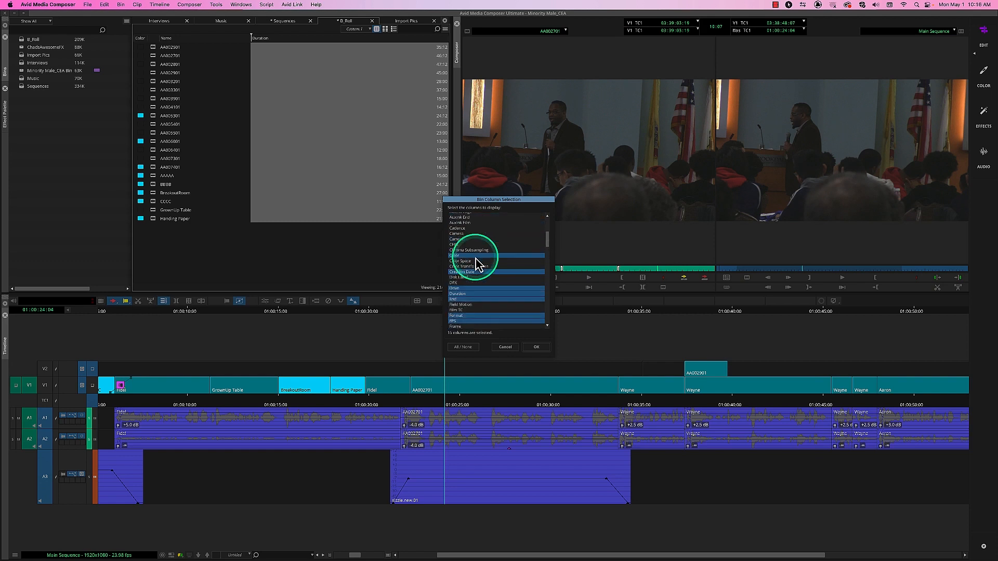
scroll(478, 265, up, 5)
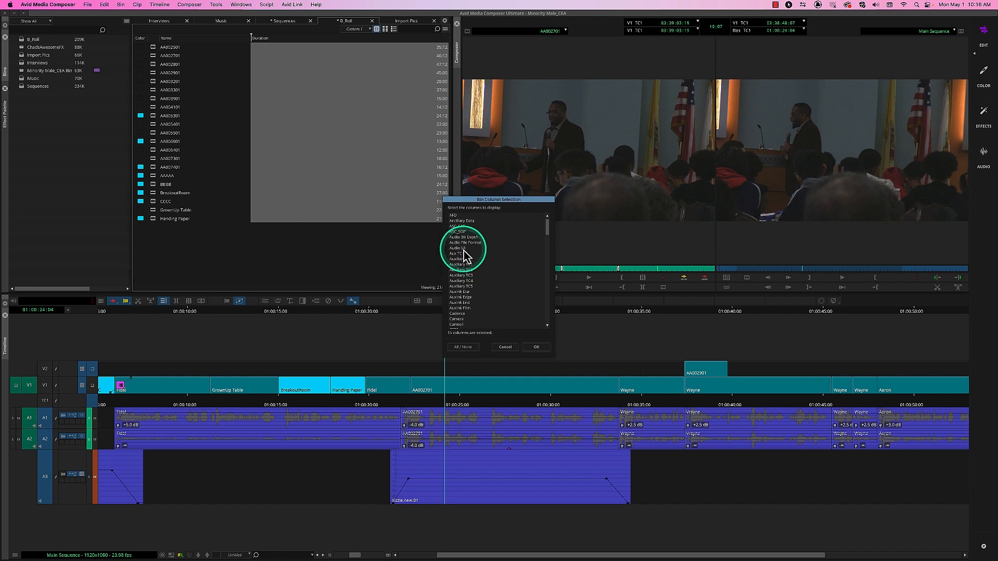
click(464, 249)
scroll(511, 262, down, 6)
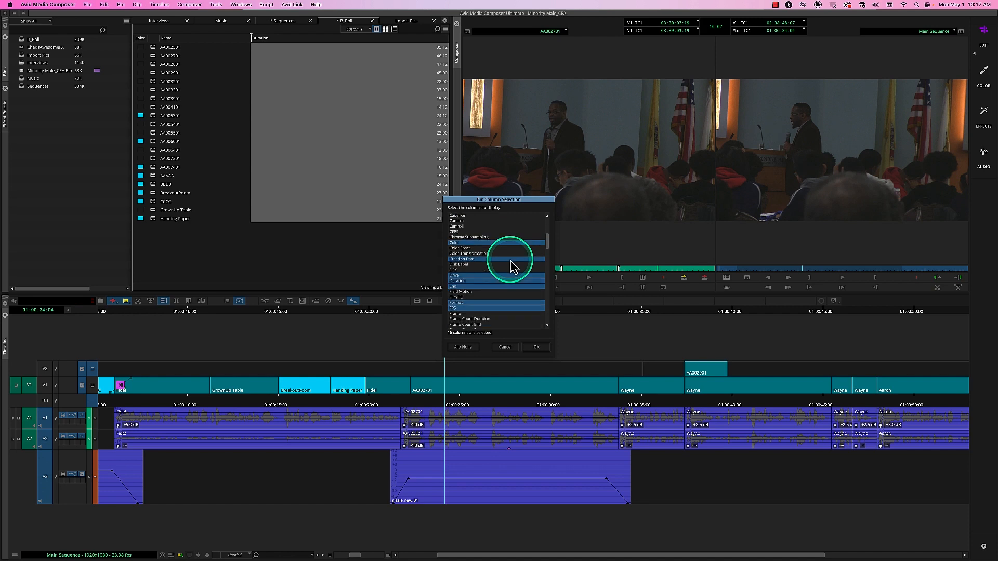
scroll(510, 266, down, 2)
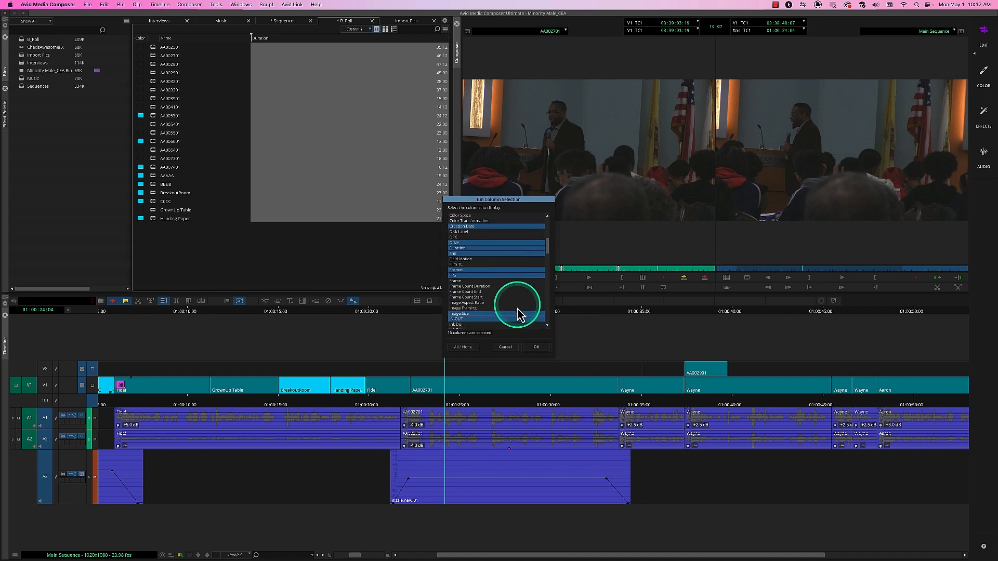
click(538, 347)
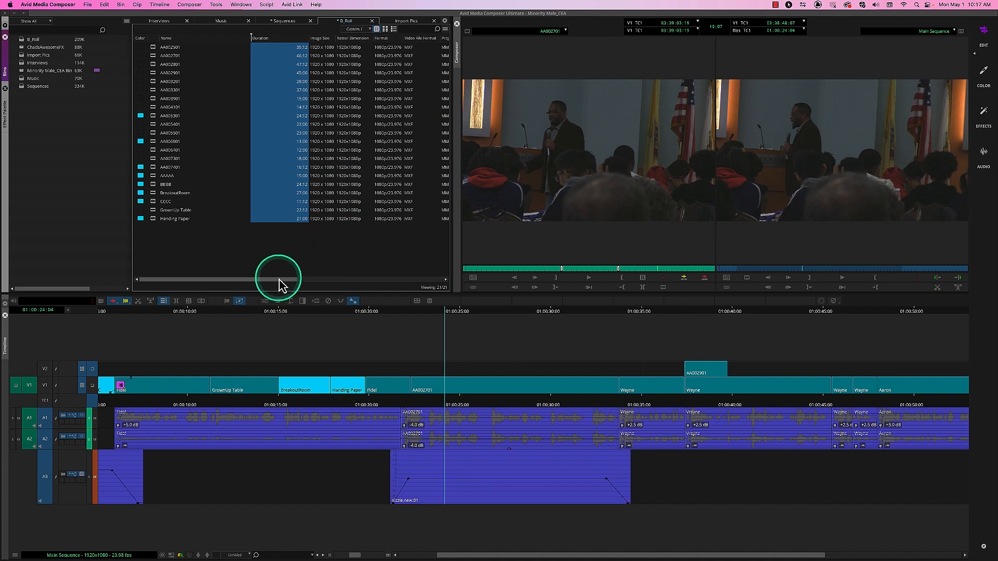
Step: Add the Tracks column to the B_Roll bin and place it directly after Name
drag(281, 285, 327, 287)
drag(340, 282, 259, 296)
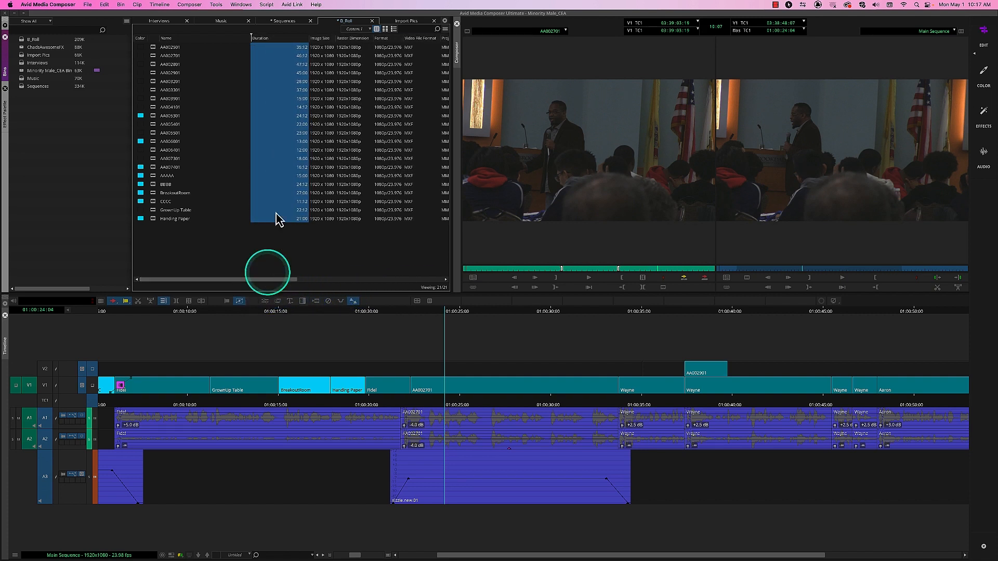
right_click(281, 39)
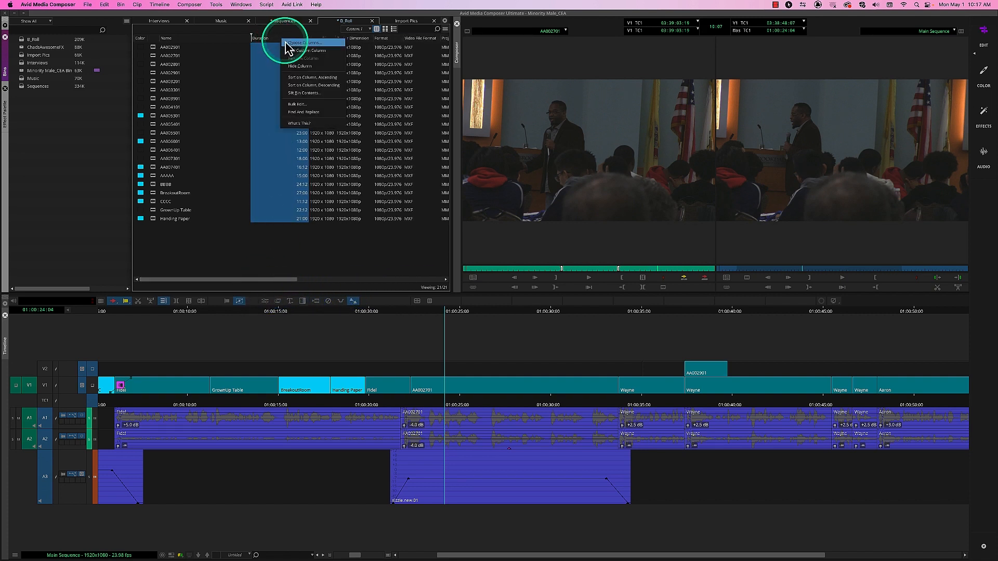
click(286, 45)
drag(548, 223, 541, 311)
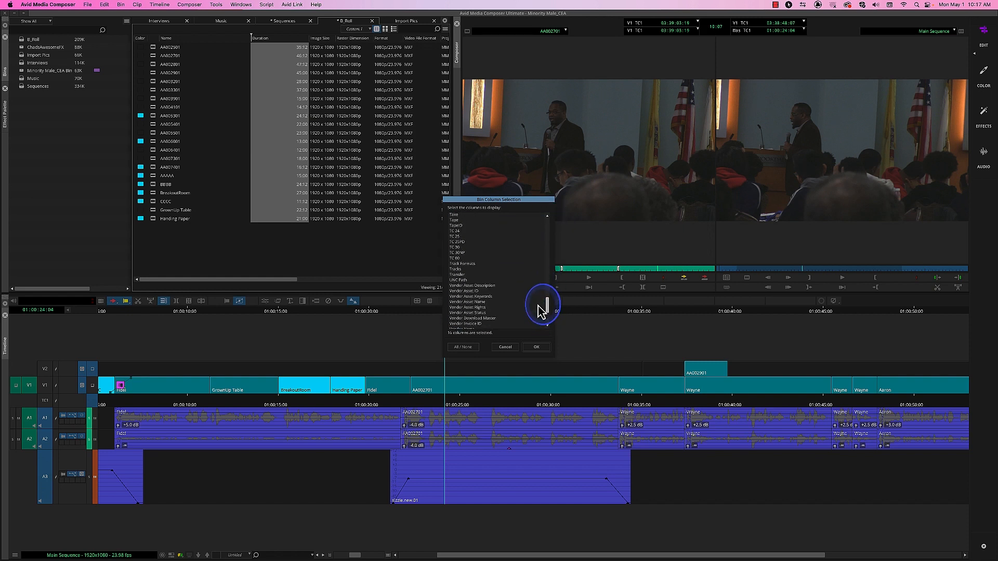
click(536, 347)
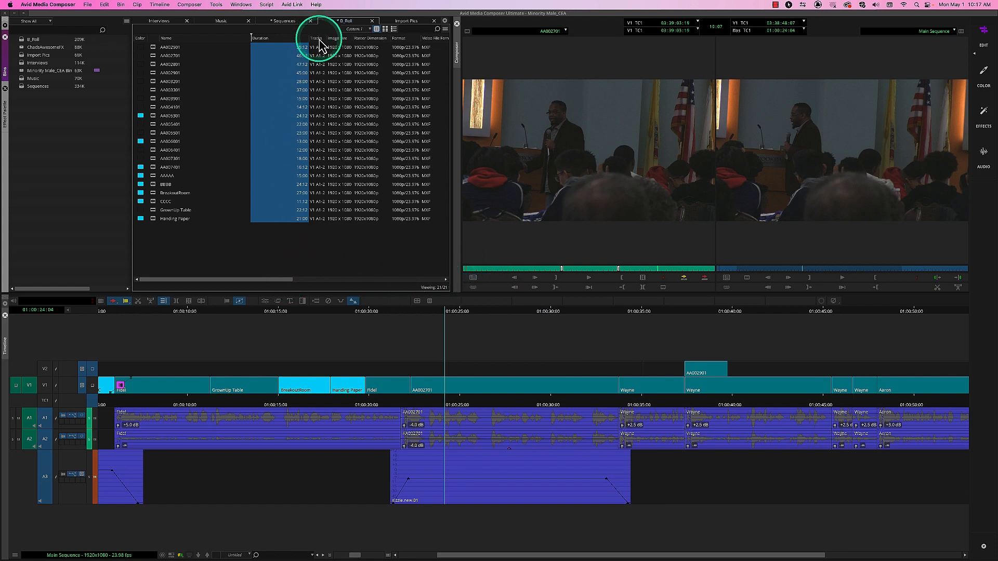
drag(319, 45, 214, 38)
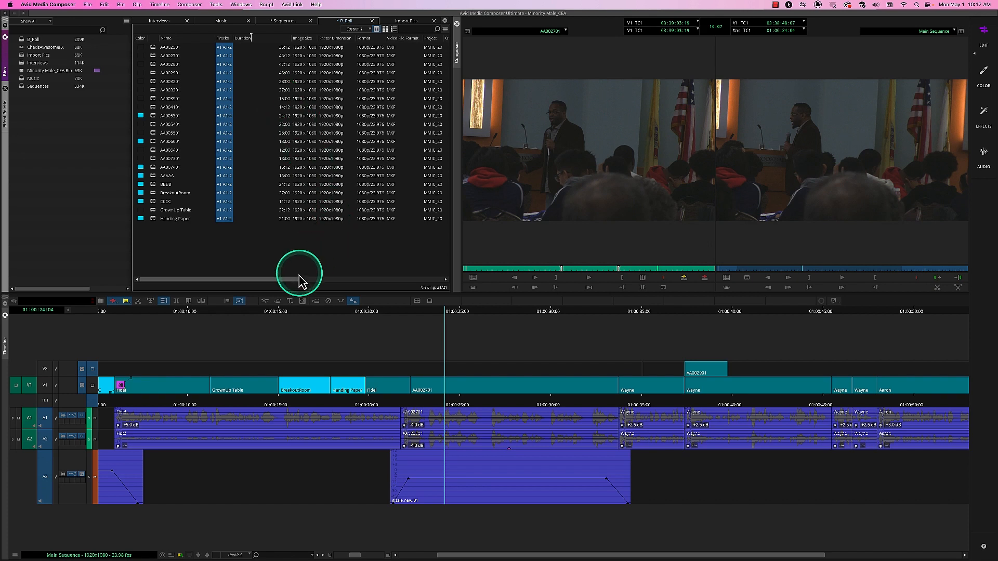
Step: Move the Start and End columns between the Drive and Video columns
drag(296, 282, 455, 268)
drag(431, 38, 248, 55)
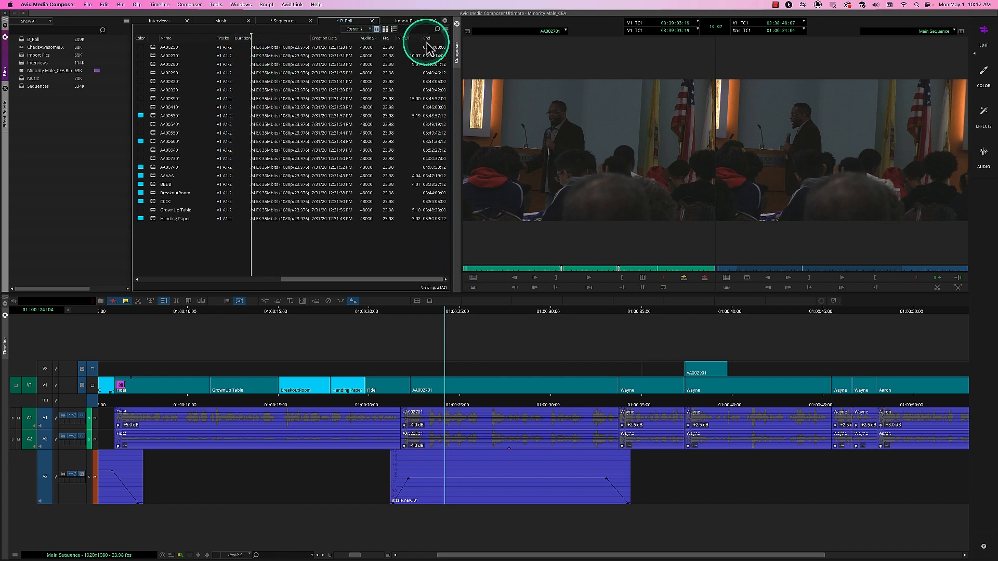
drag(428, 39, 263, 52)
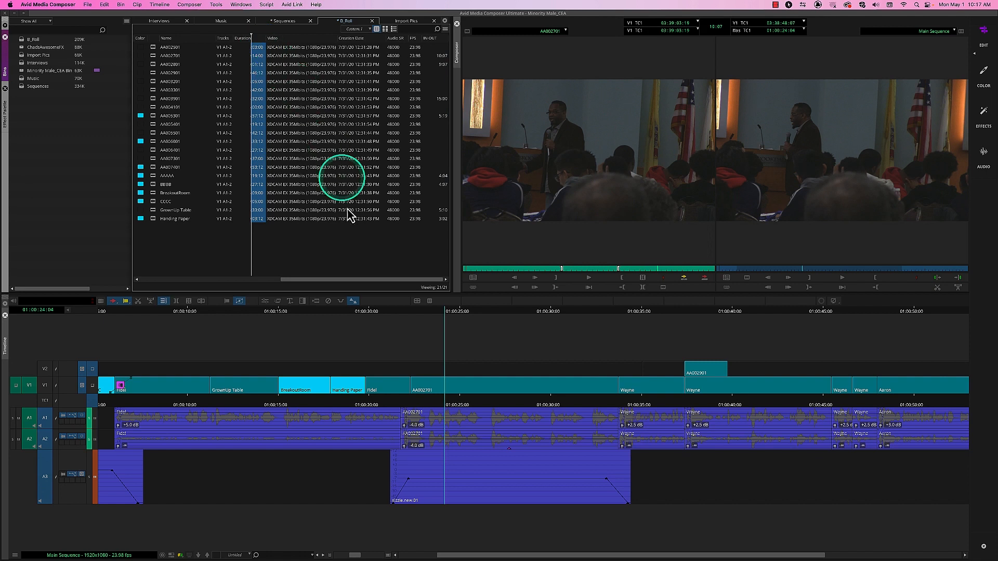
Step: Move the Start column forward, nearer to Duration, and widen the bin area to show more columns
drag(341, 280, 281, 279)
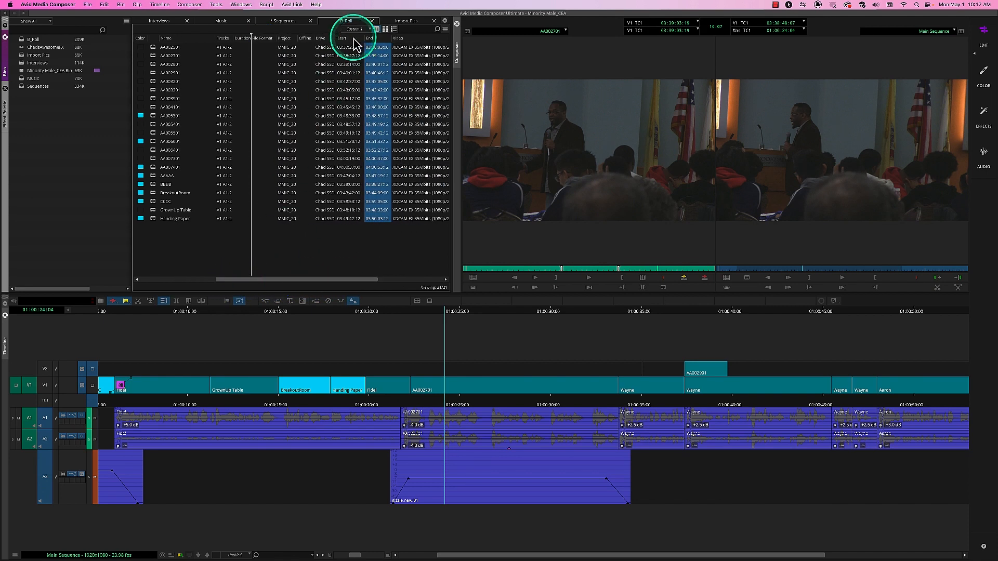
drag(355, 43, 232, 52)
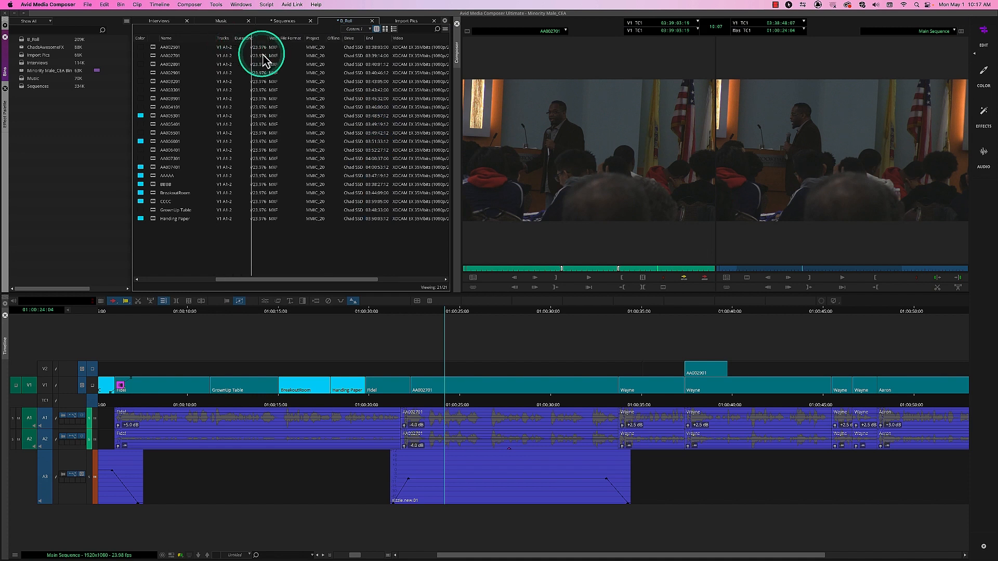
drag(292, 281, 353, 285)
drag(451, 222, 771, 191)
Step: Move the Start column ahead of Tracks, and place Image Size directly before Start
click(332, 39)
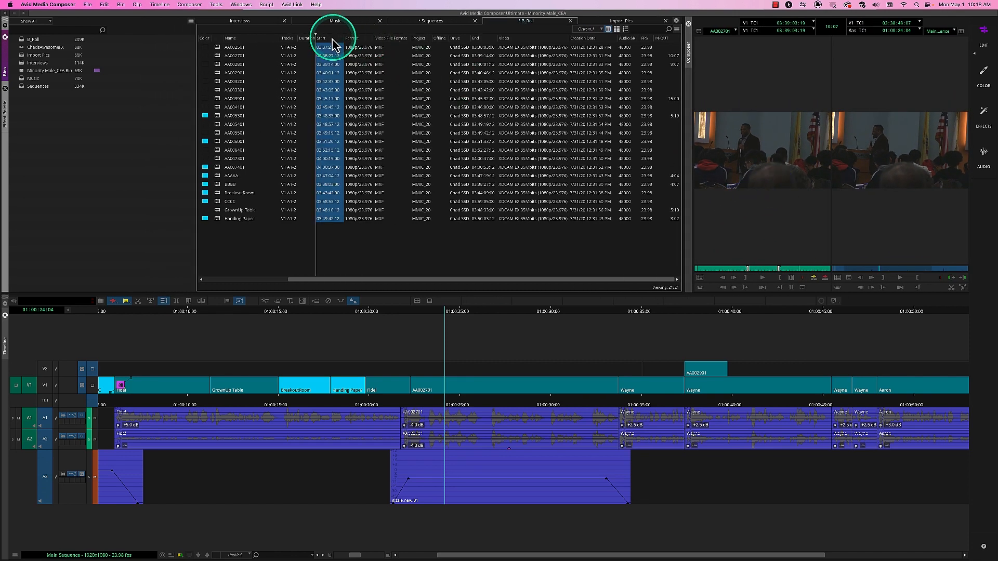
drag(305, 44, 300, 43)
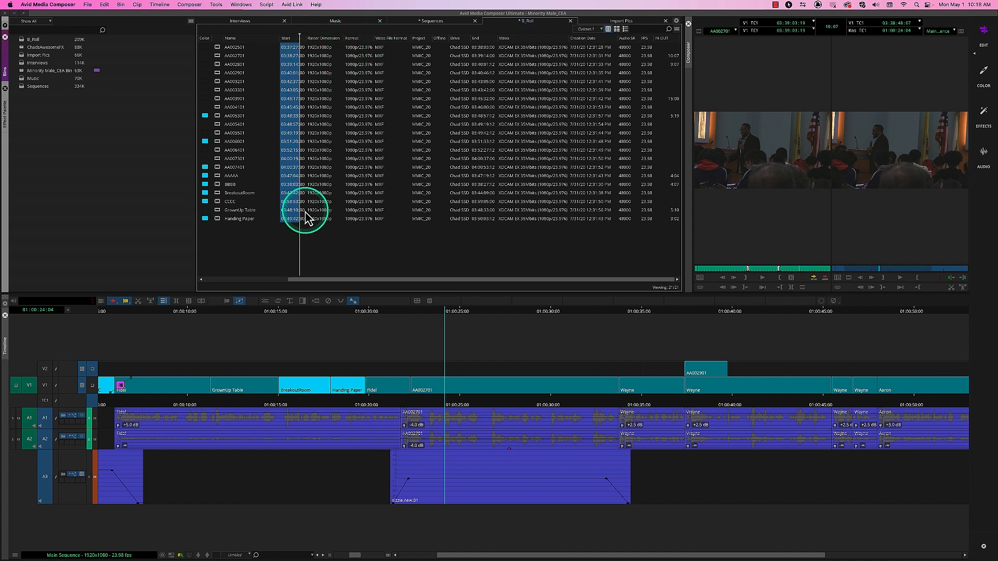
click(303, 39)
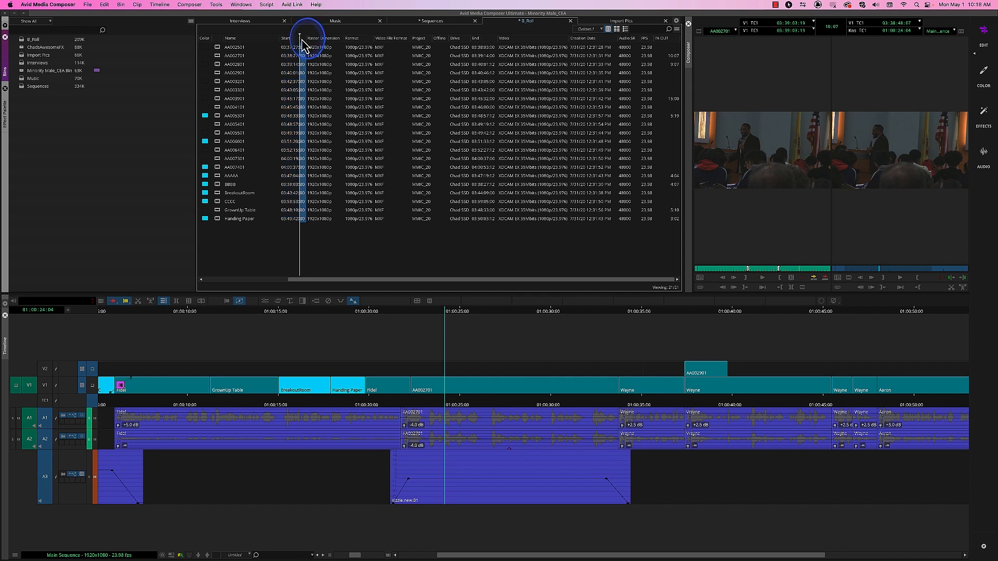
drag(285, 46, 285, 46)
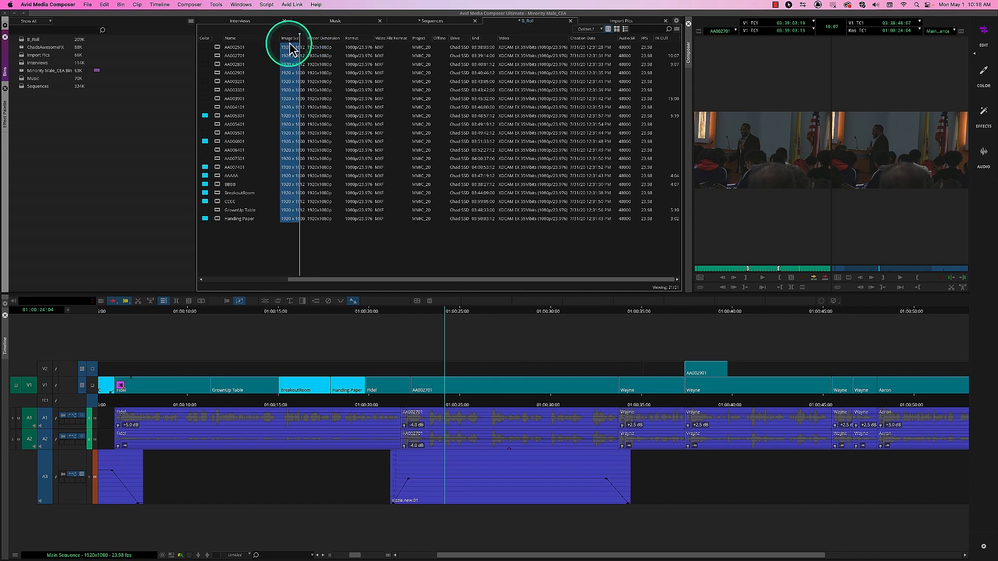
Step: Rearrange the columns following Name into the order Tracks, Start, End, Duration, Image Size
drag(330, 281, 201, 281)
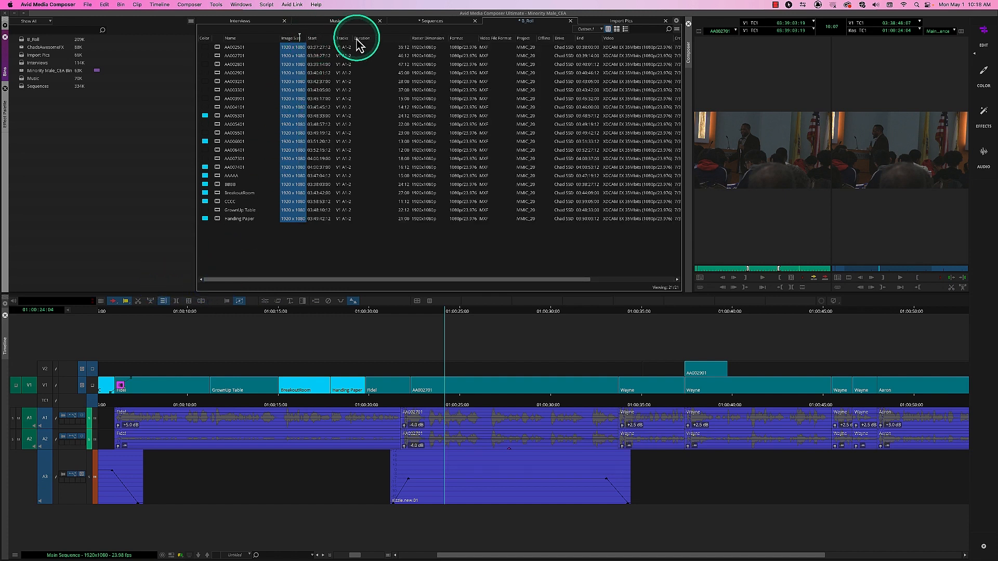
drag(343, 38, 307, 38)
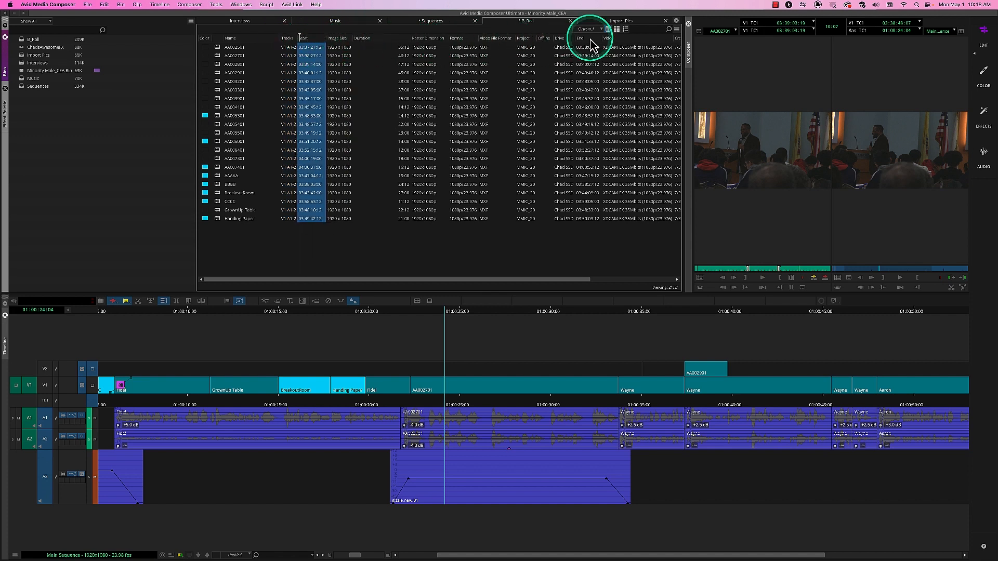
drag(591, 40, 333, 40)
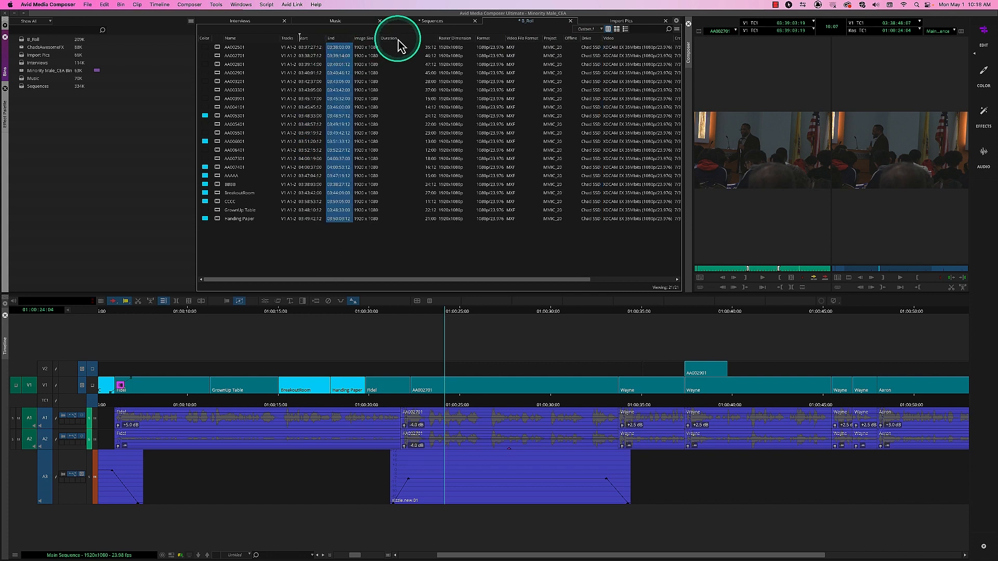
drag(399, 44, 363, 40)
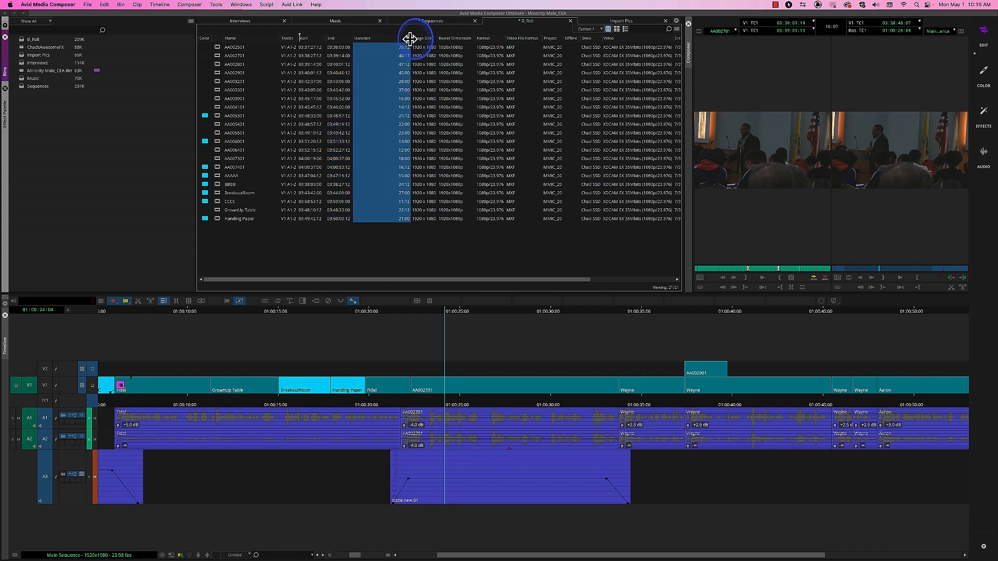
Step: Narrow the Duration column and move the IN-OUT column directly after it
drag(410, 39, 373, 40)
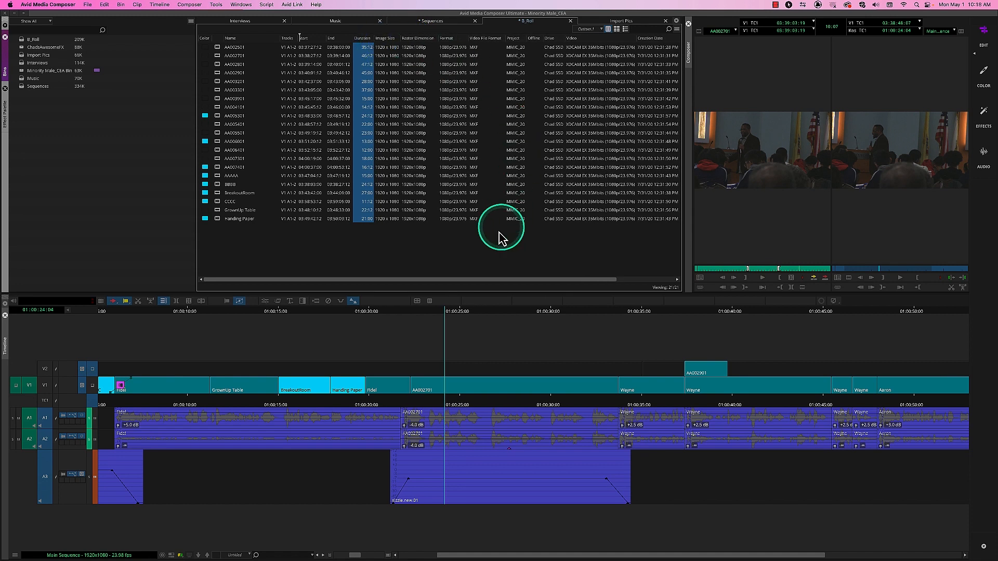
drag(498, 284, 616, 263)
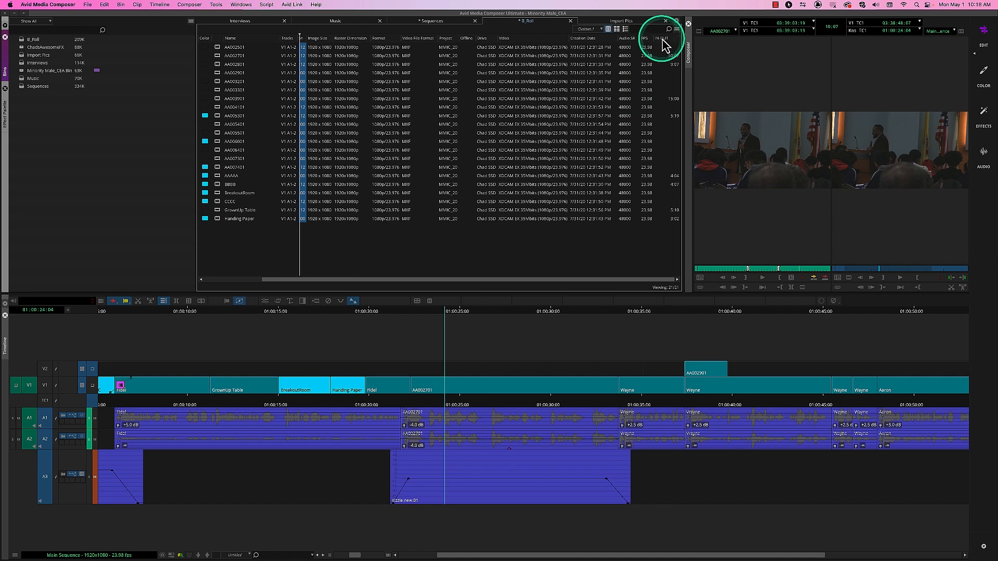
drag(662, 37, 376, 40)
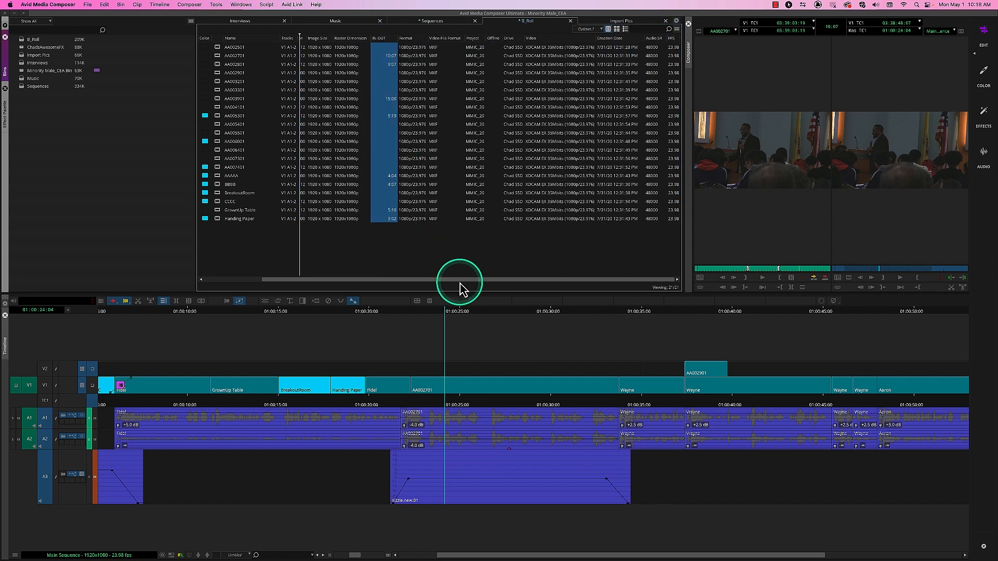
drag(462, 284, 412, 290)
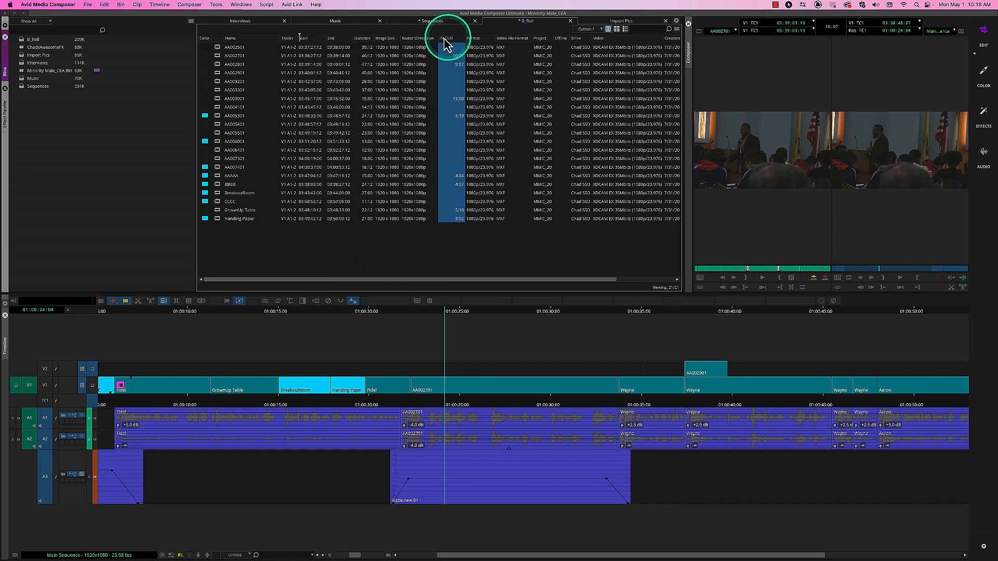
drag(450, 40, 363, 43)
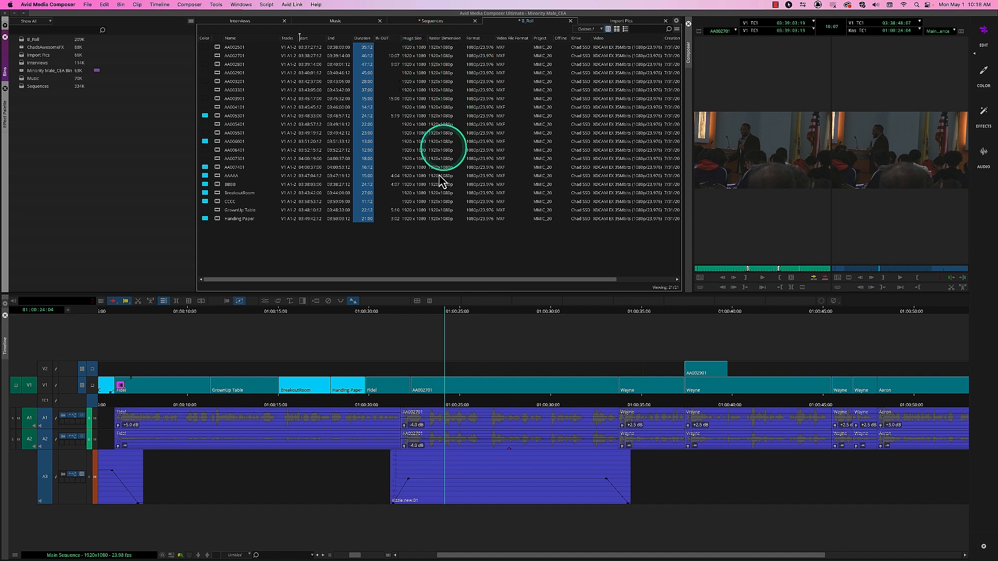
Step: Compare the Image Size and Raster Dimension columns, and hide Image Size
drag(414, 46, 464, 92)
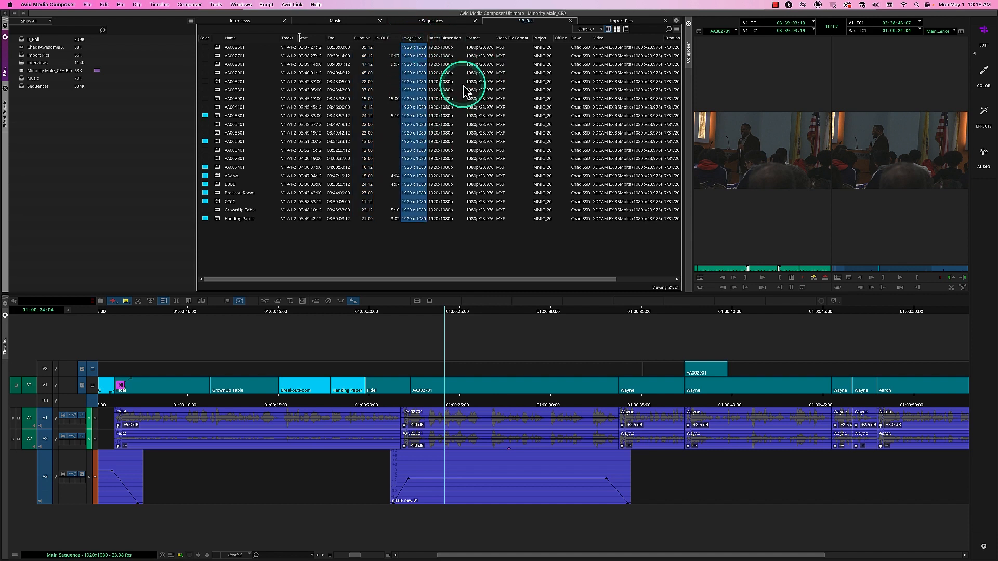
drag(452, 39, 501, 35)
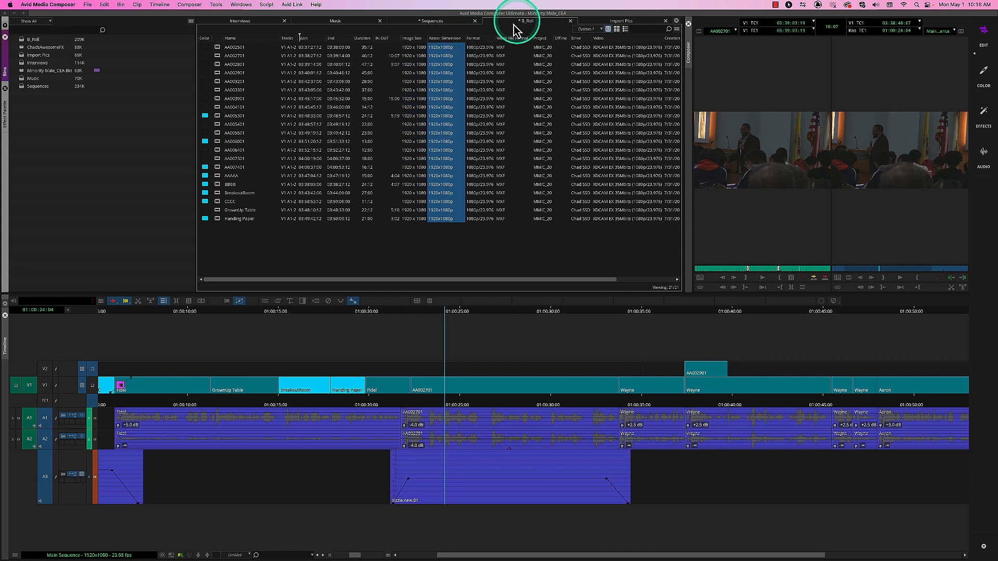
click(419, 46)
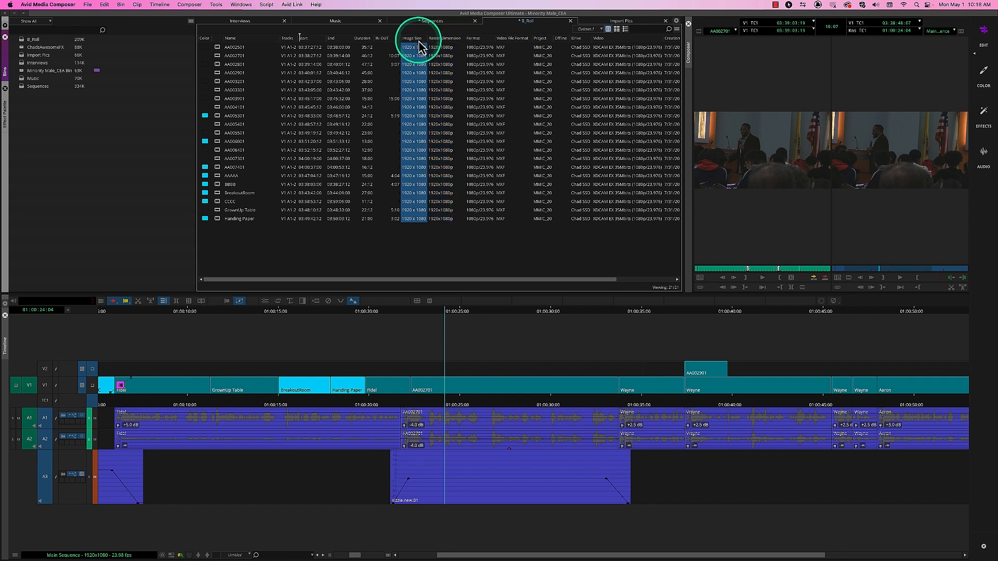
right_click(419, 47)
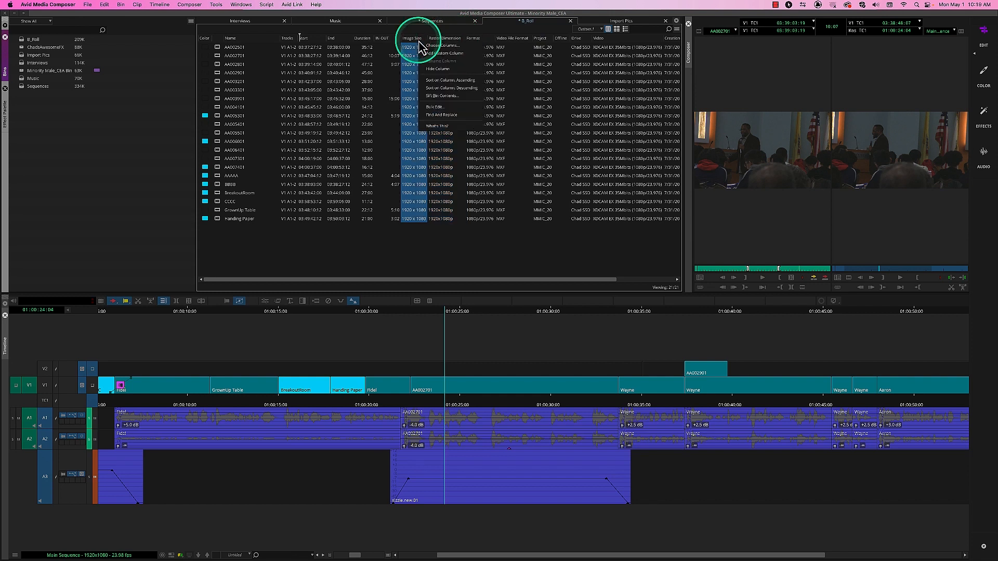
click(434, 69)
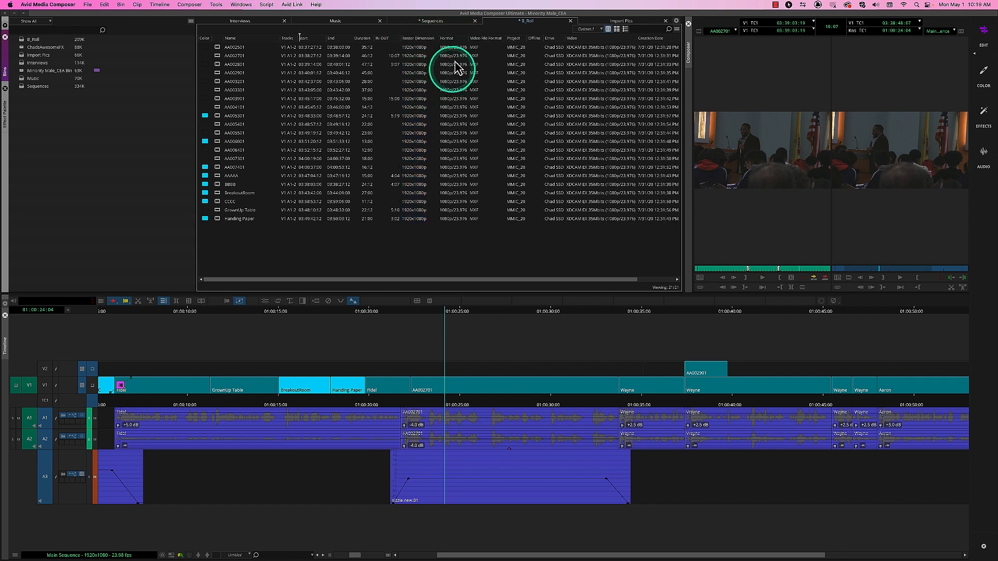
Step: Move the FPS column directly before the Format column
click(451, 40)
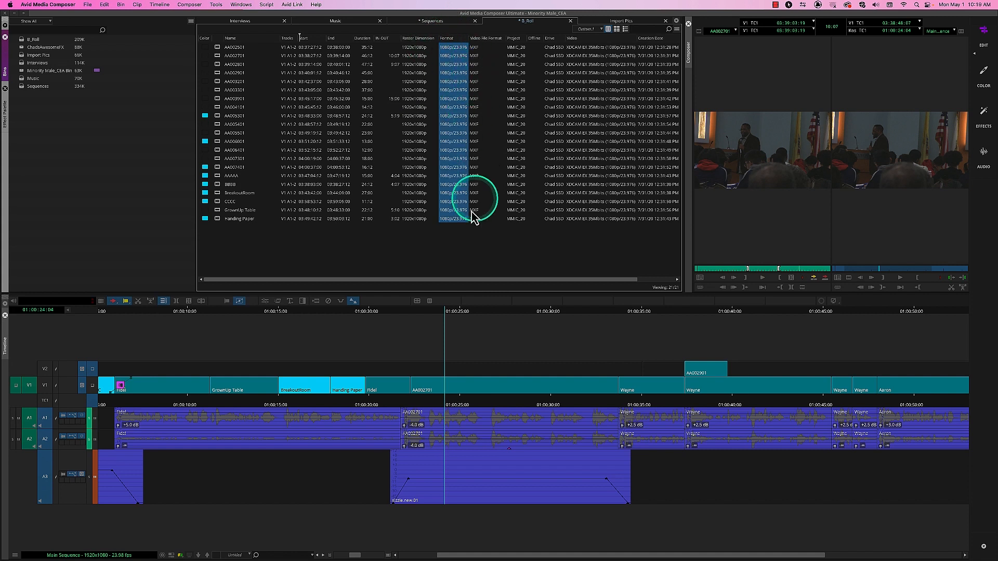
drag(501, 280, 621, 280)
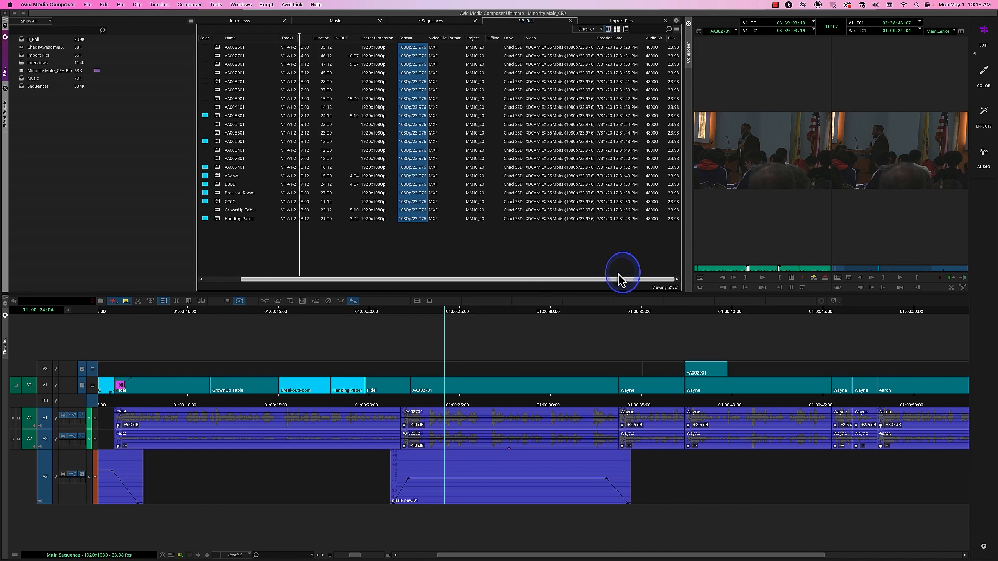
drag(670, 39, 404, 61)
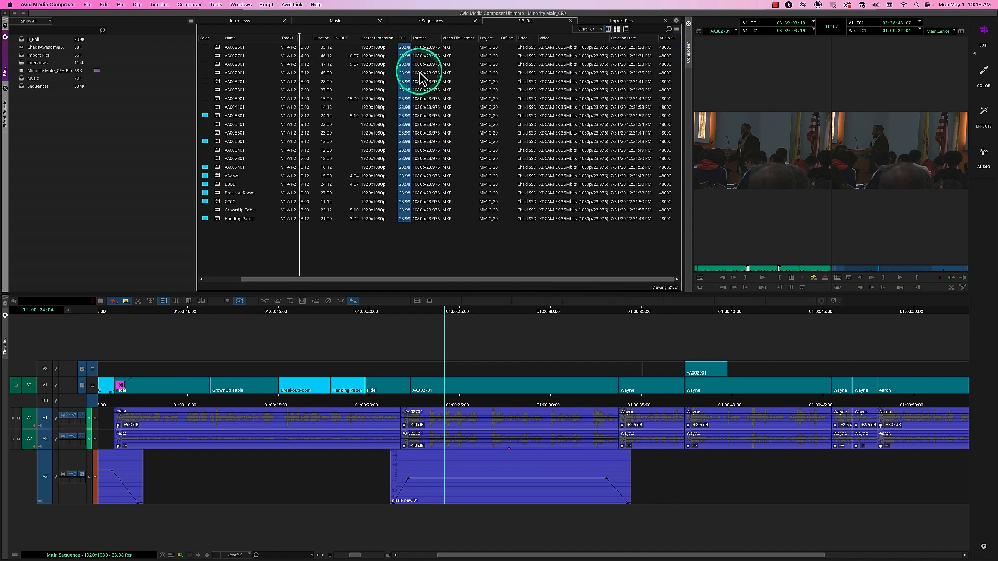
Step: Hide the Format column in the B_Roll bin
click(380, 38)
click(404, 38)
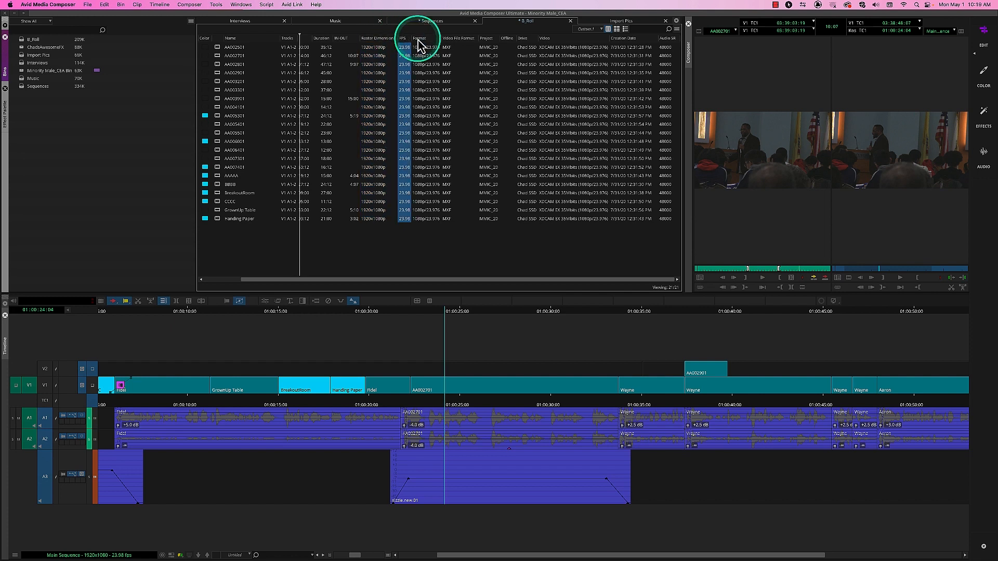
click(421, 39)
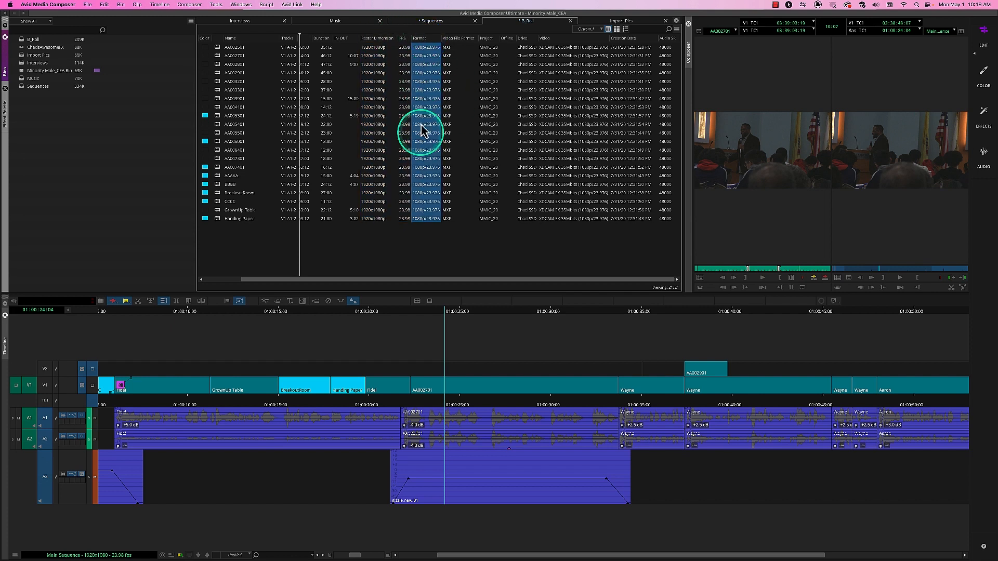
right_click(424, 38)
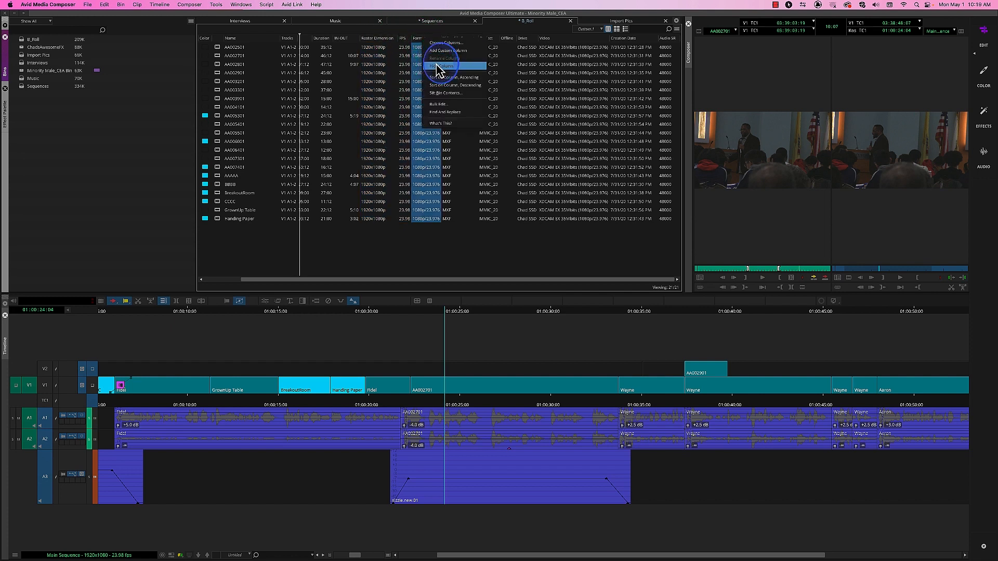
click(434, 59)
Step: Review the columns from Video File Format to Creation Date, and move Audio SR between Offline and Drive
click(456, 38)
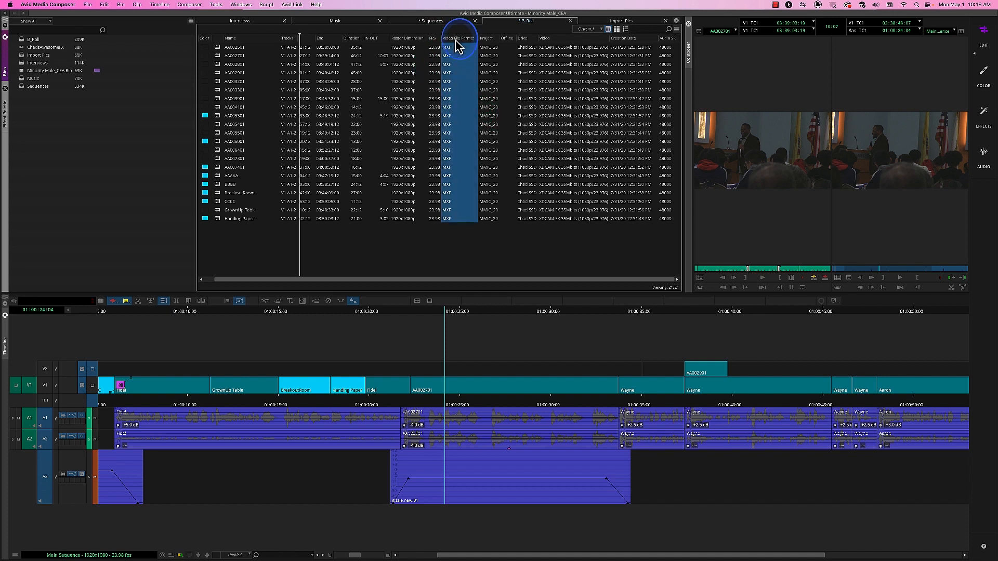
click(487, 39)
click(508, 39)
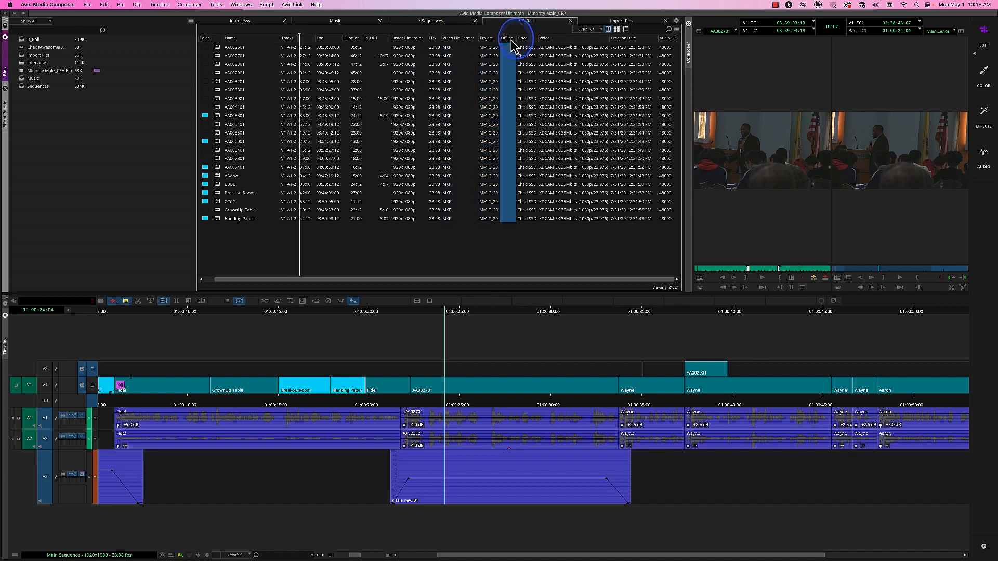
click(522, 38)
click(549, 39)
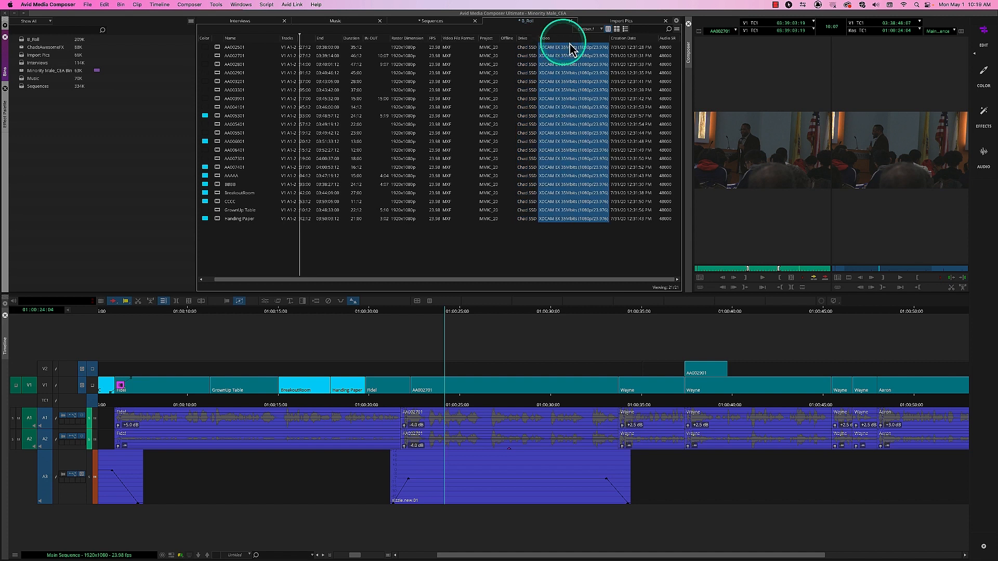
click(635, 39)
drag(666, 41, 519, 58)
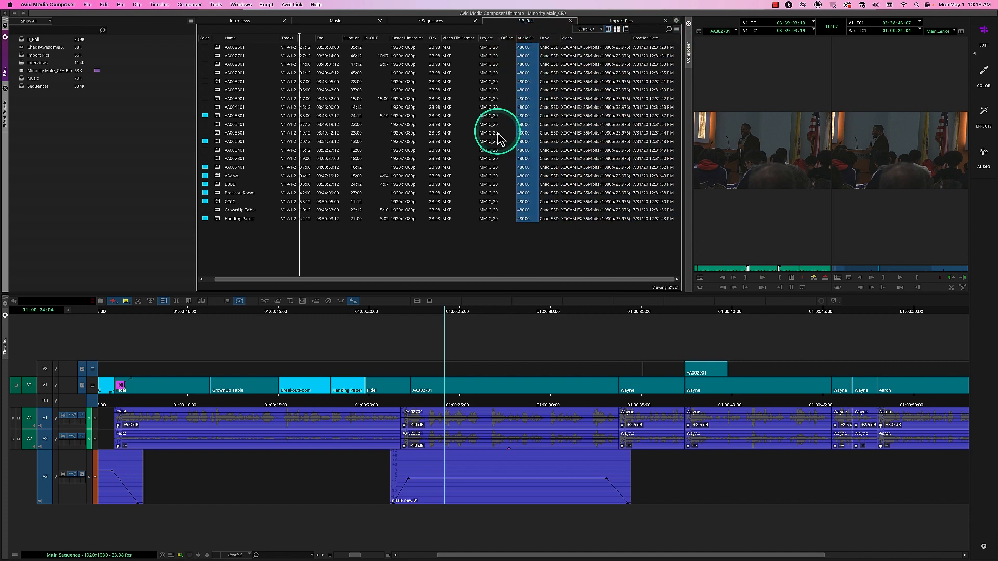
drag(411, 281, 327, 291)
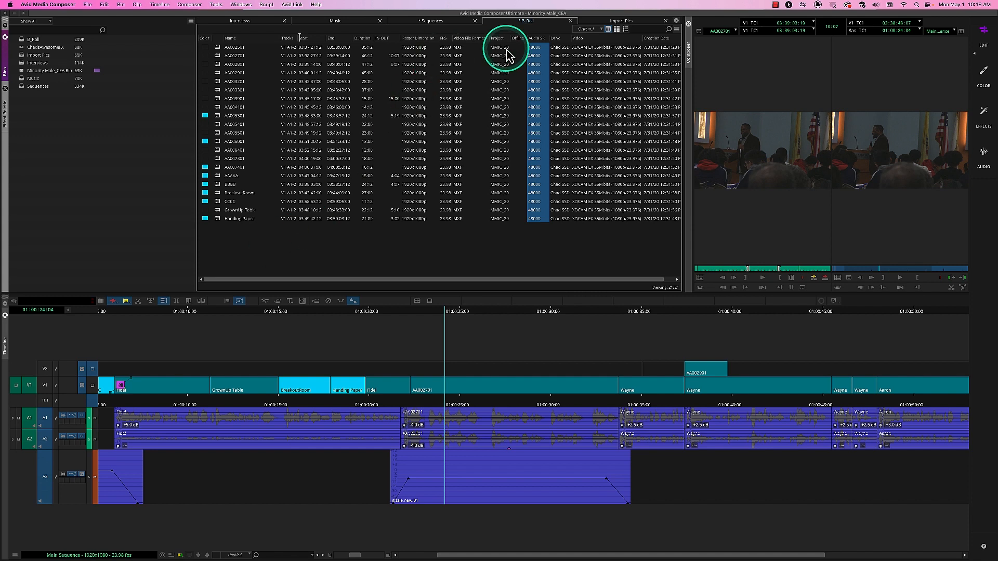
Step: Save the current column layout as a new bin view named ChadView
click(594, 31)
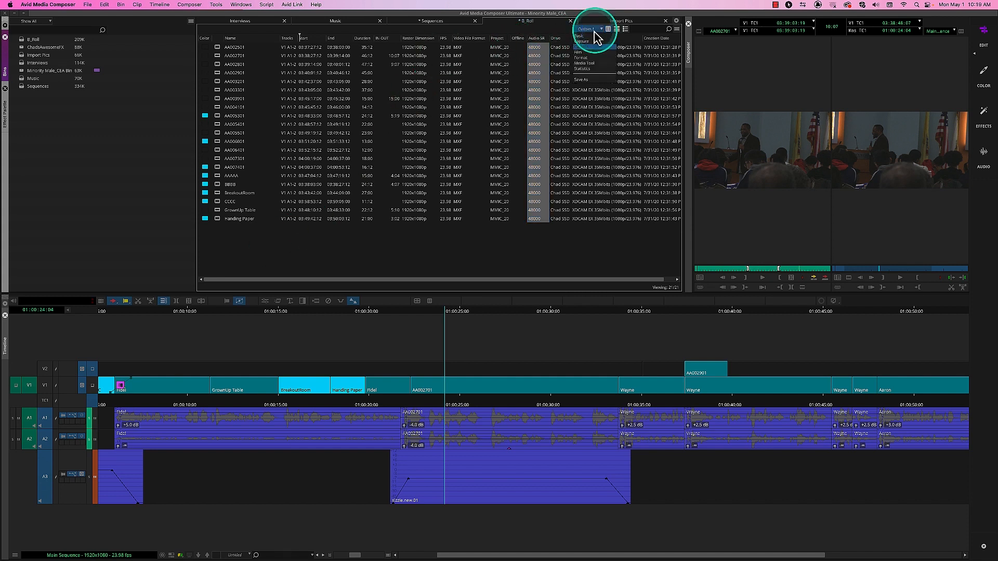
click(598, 84)
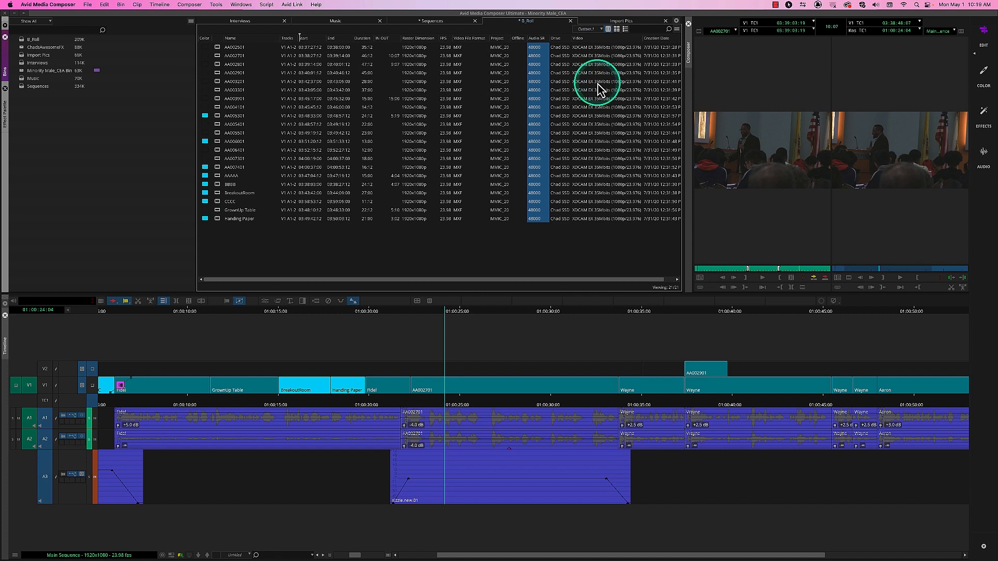
click(594, 31)
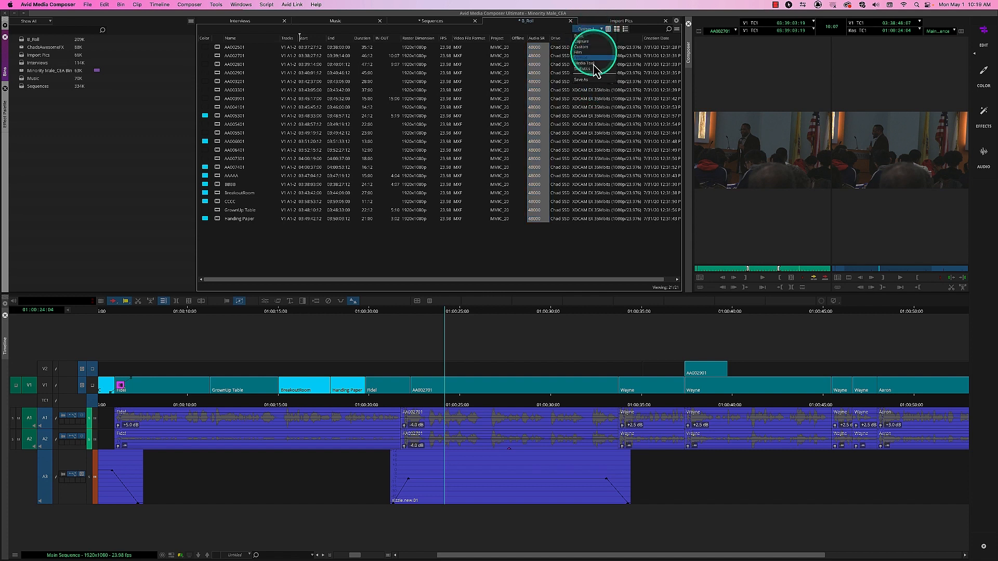
click(585, 86)
click(500, 280)
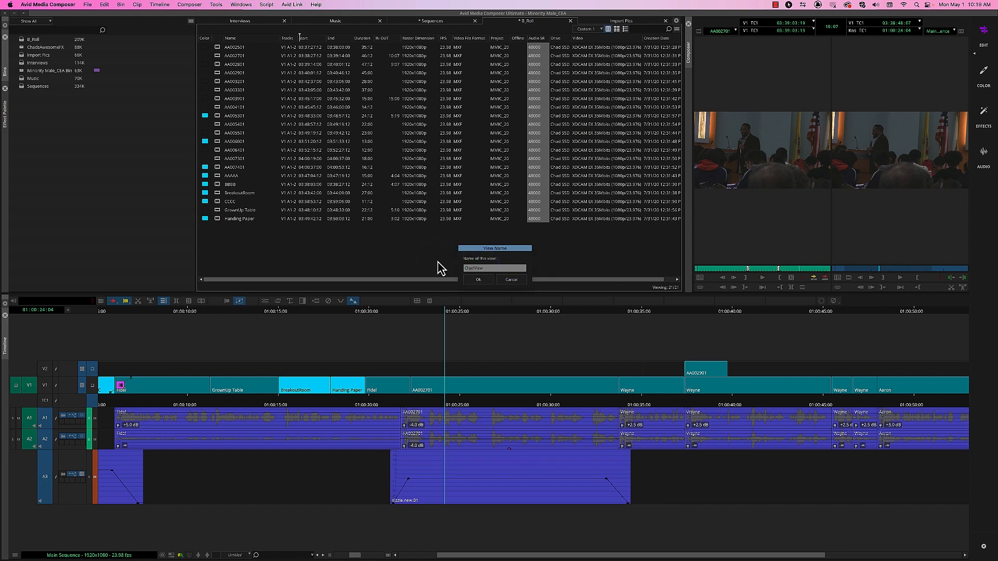
click(479, 280)
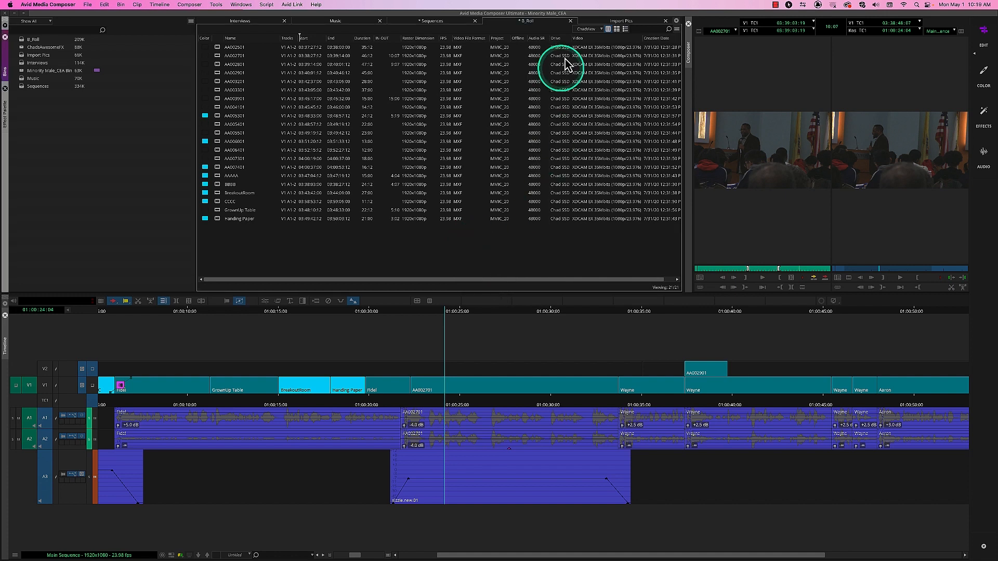
Step: Switch the bin to the Statistics view for comparison and return it to ChadView
click(598, 29)
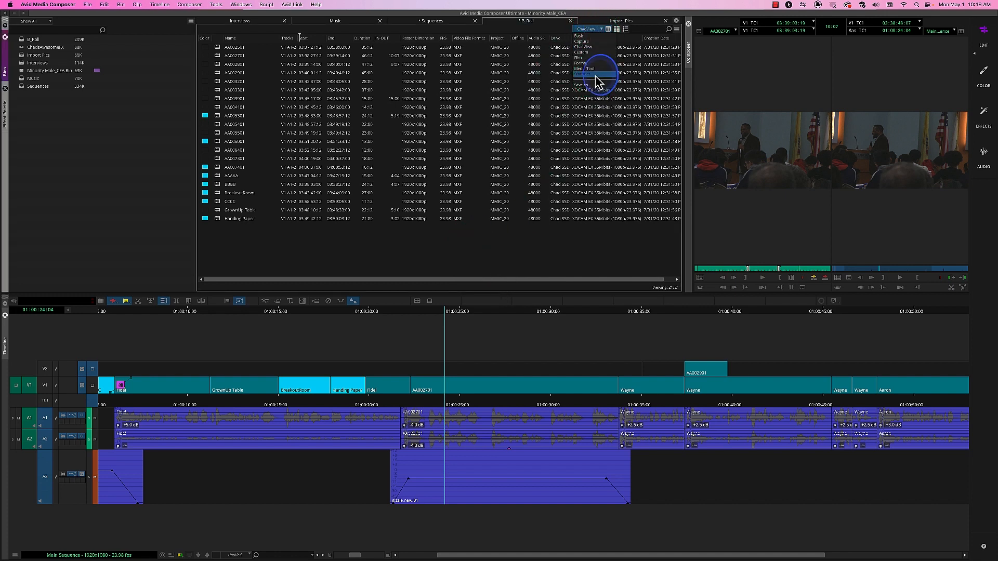
click(596, 76)
click(590, 29)
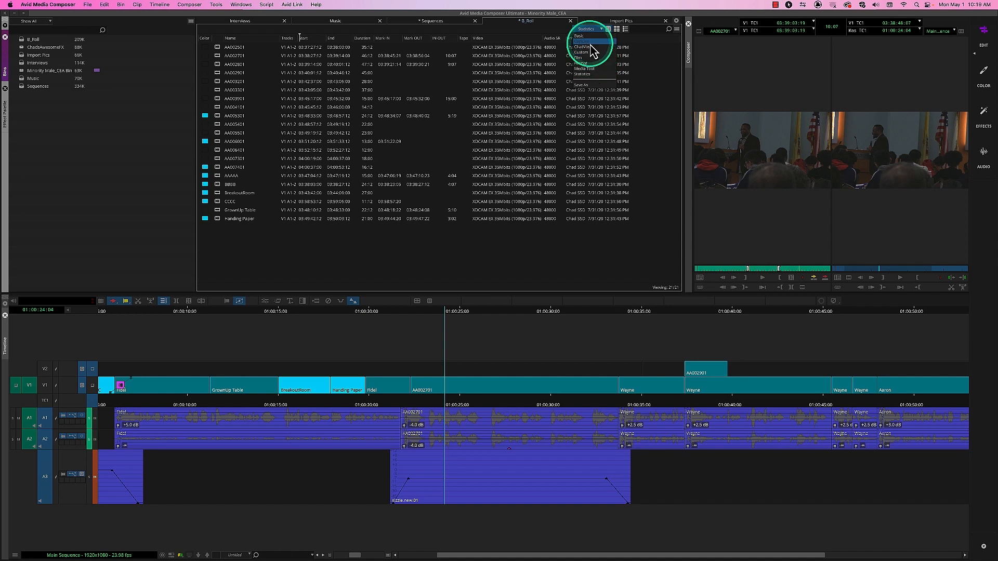
click(591, 47)
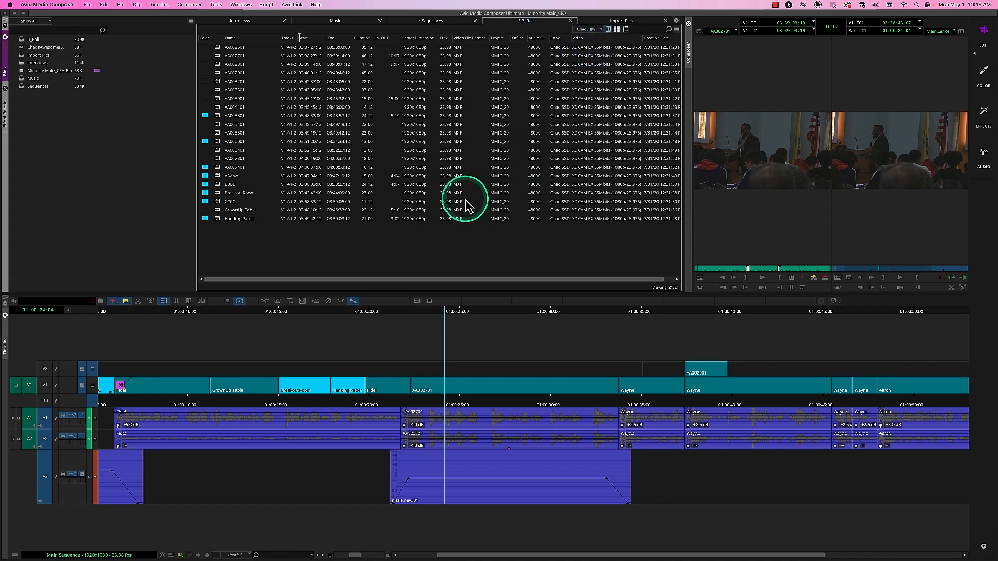
Step: Open the user settings and review the Bin View entries from Capture to Statistics
key(shift+super+equal)
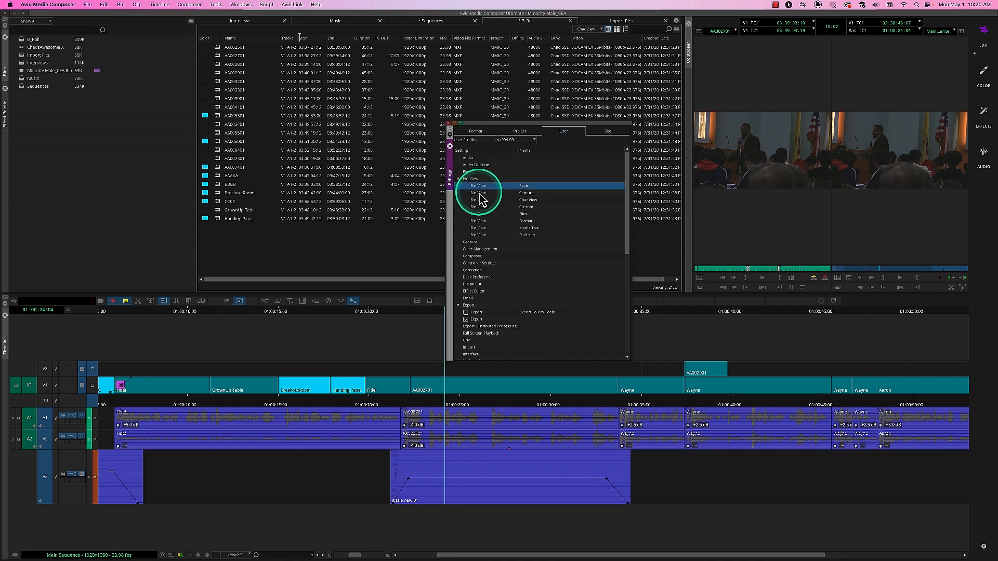
click(479, 193)
click(482, 207)
click(482, 214)
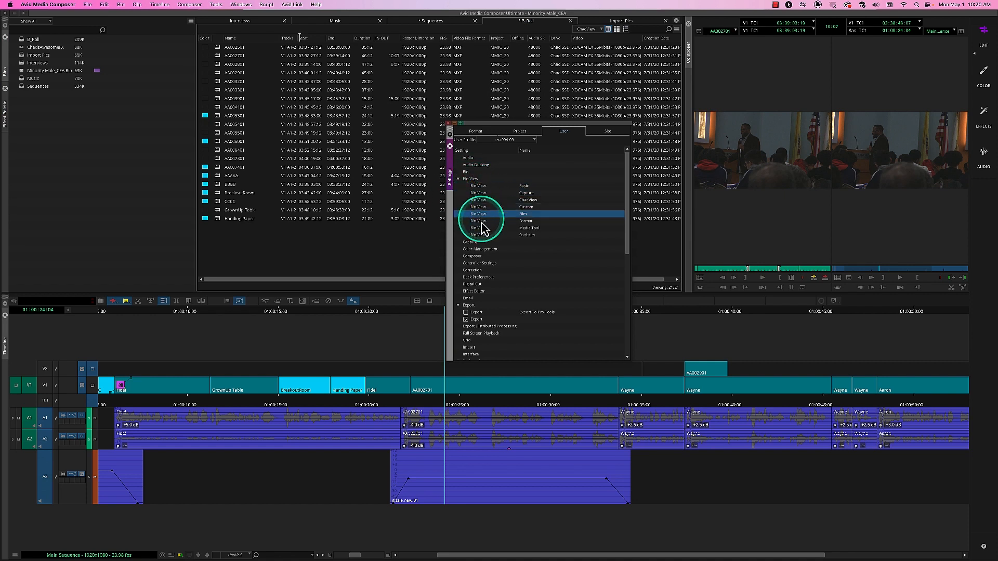
click(482, 221)
click(482, 230)
click(481, 236)
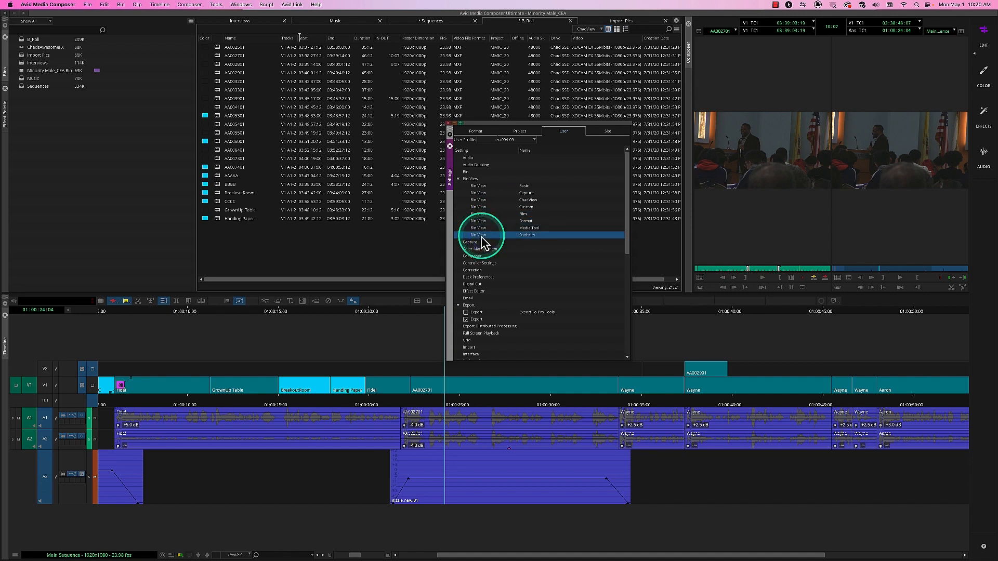
Step: Open the ChadView bin view settings, review its column selection, and accept it as it is
double_click(480, 200)
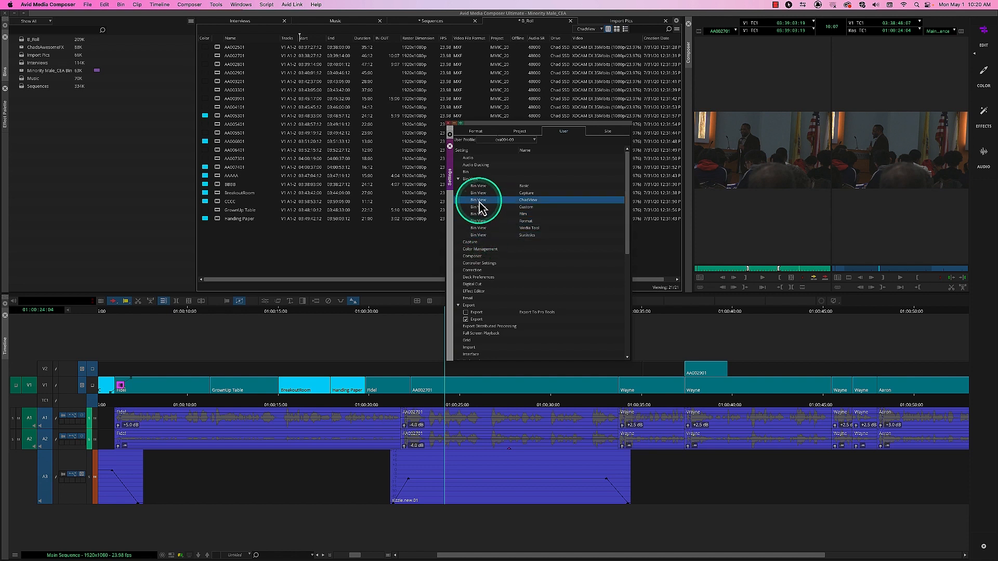
mouse_move(548, 230)
mouse_down()
mouse_move(550, 322)
mouse_move(545, 225)
mouse_up()
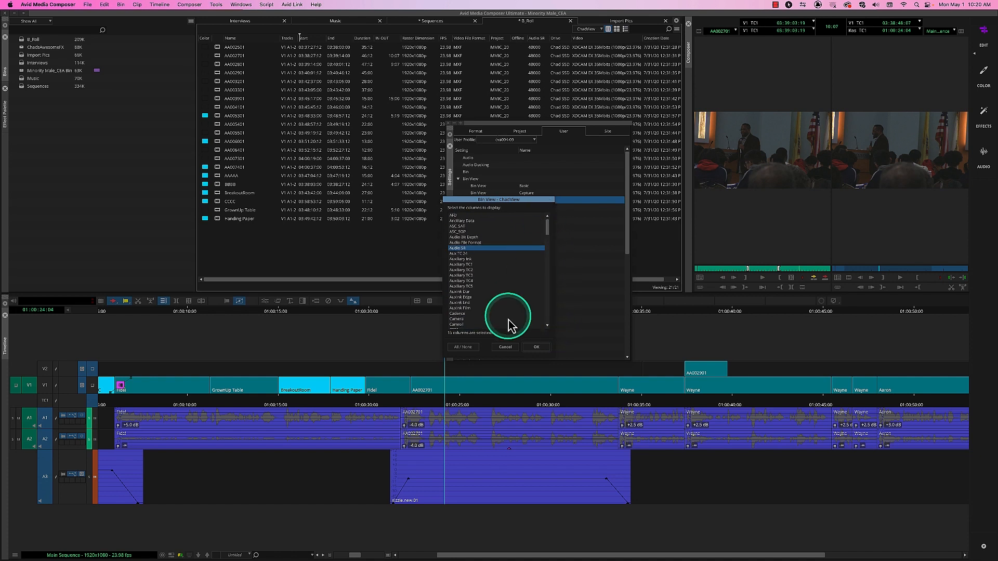
click(536, 349)
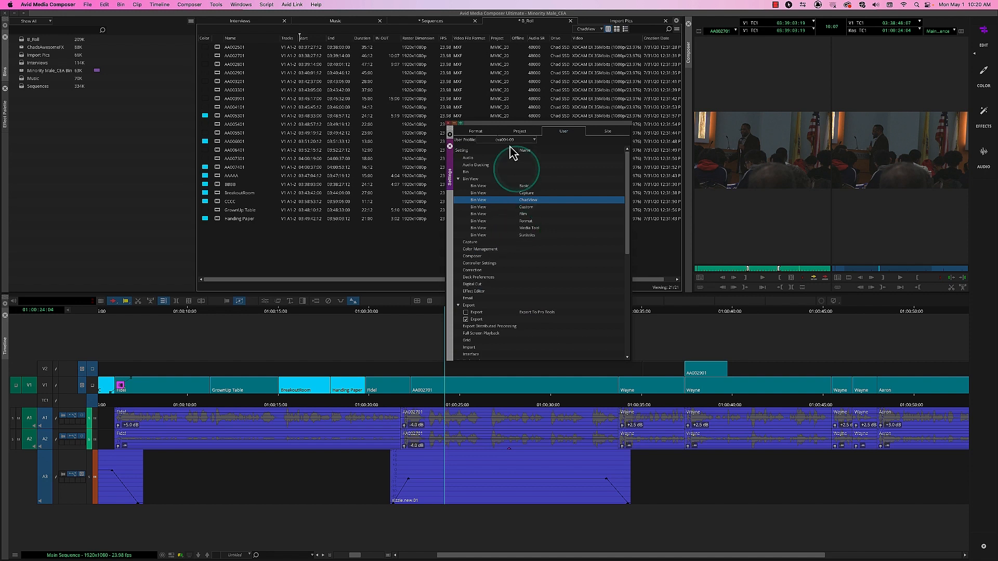
Step: Close the settings window and save the B_Roll bin
click(455, 123)
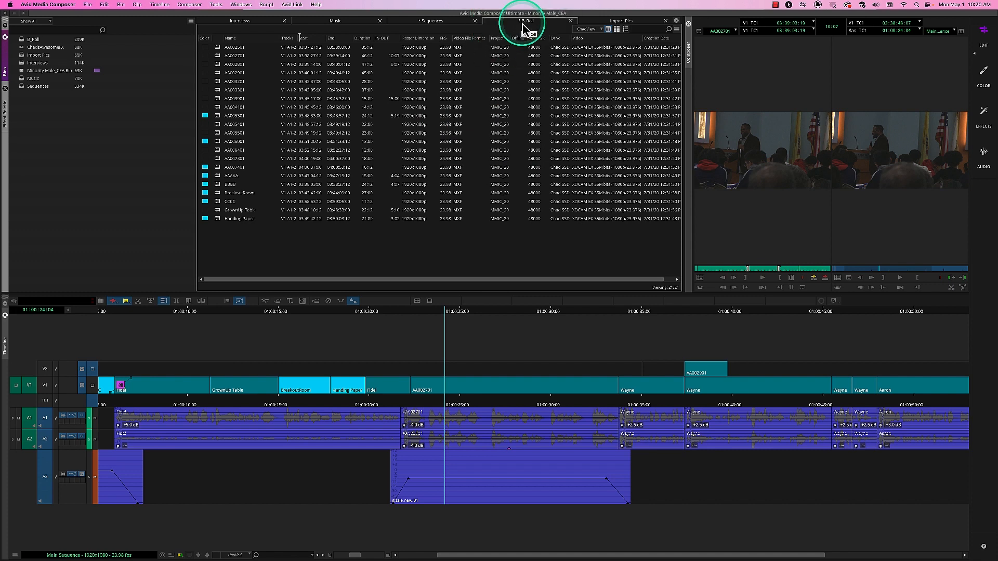
click(86, 5)
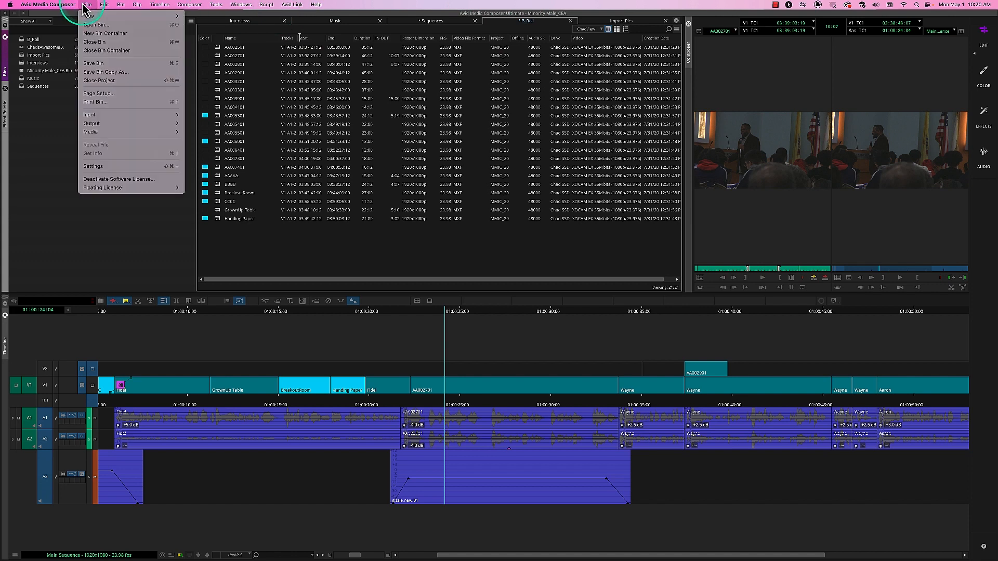
click(121, 64)
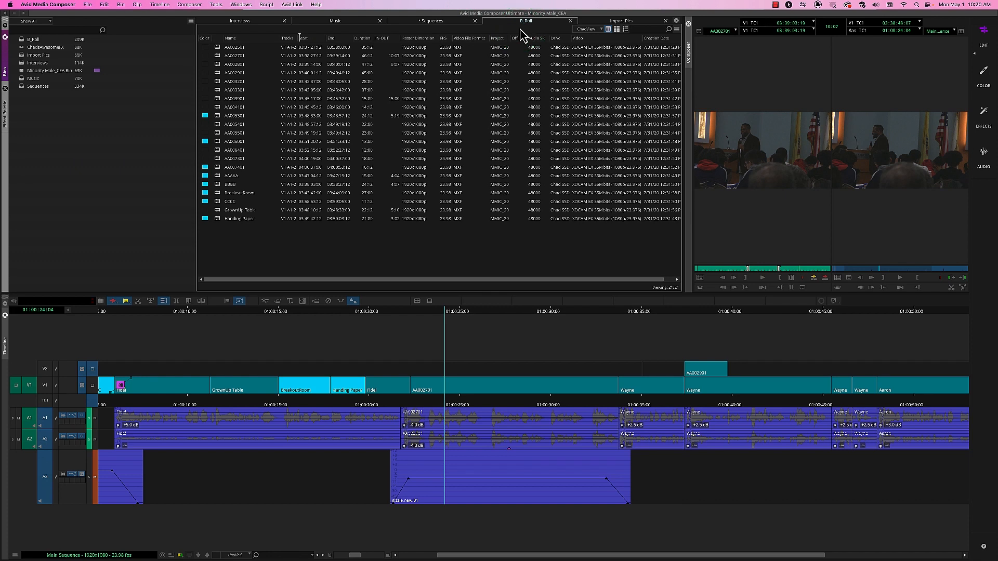
Step: Close the Sequences bin, reopen it, and load Main Sequence into the timeline
click(474, 21)
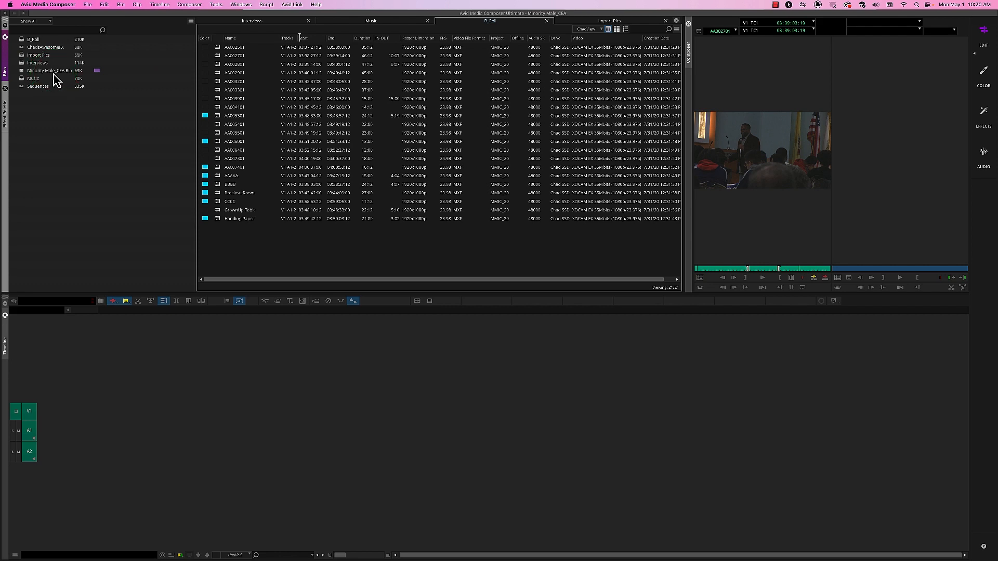
double_click(22, 87)
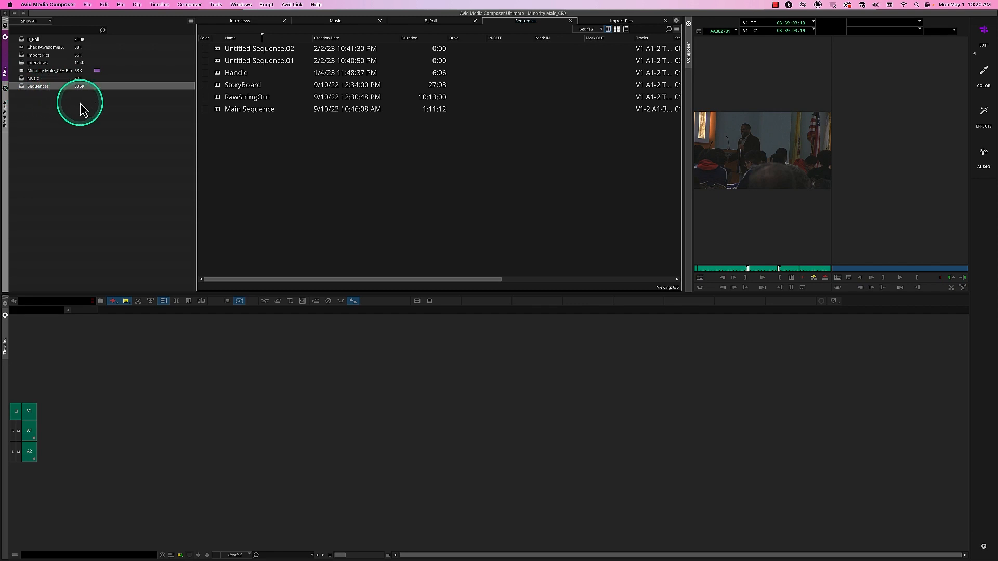
double_click(217, 108)
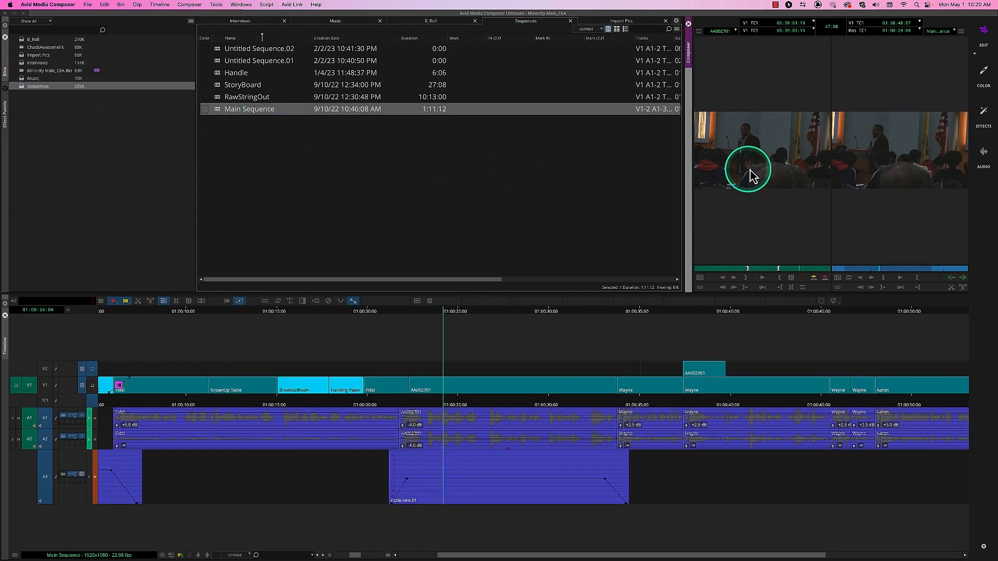
Step: Widen the Composer monitors and move the timeline position to 01:00:22:04
drag(684, 177, 457, 203)
click(368, 312)
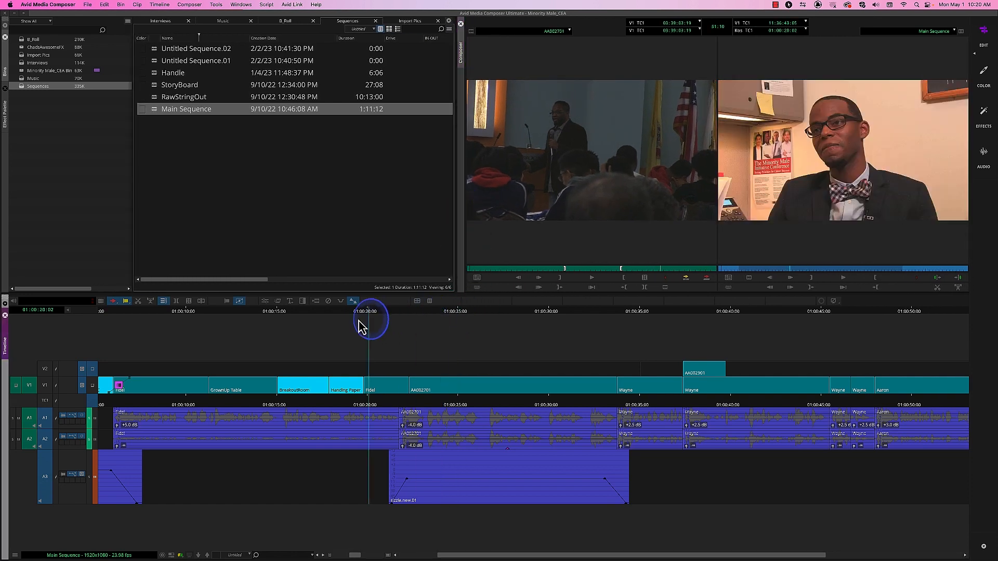
drag(360, 322, 408, 325)
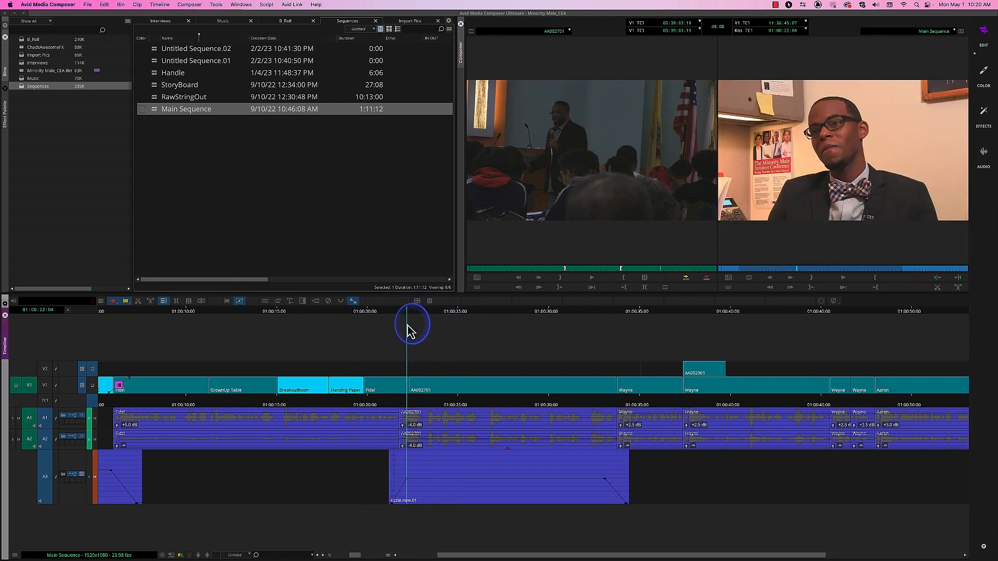
Step: Lengthen the V2 clip above the Wayne clips at both ends and save the Sequences bin
click(408, 387)
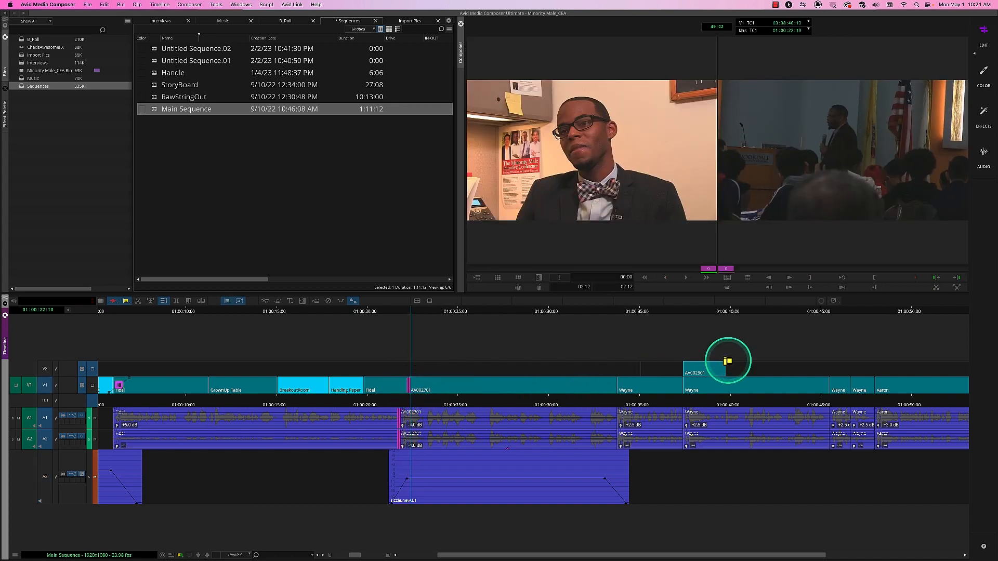
click(726, 367)
drag(726, 367, 694, 370)
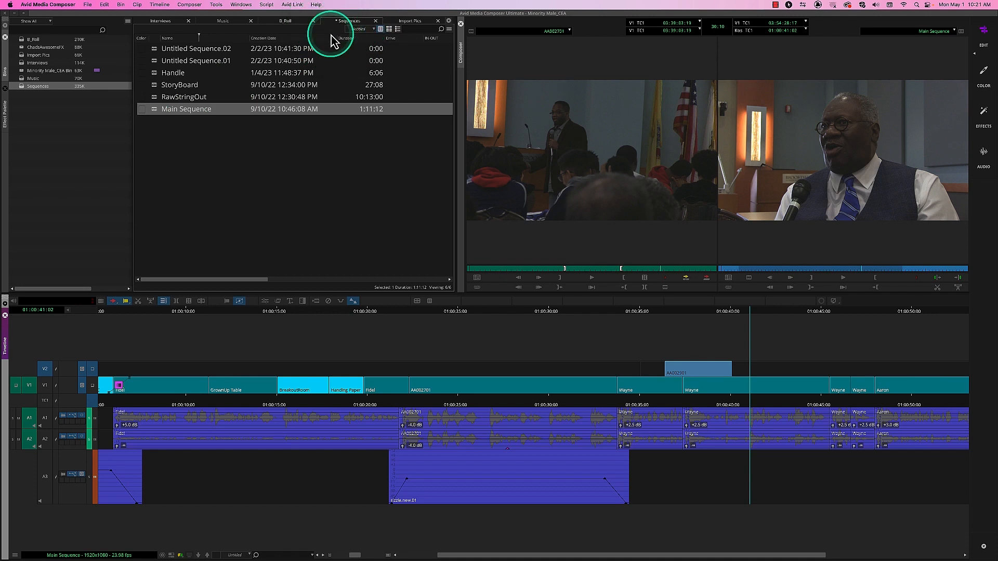
key(super+s)
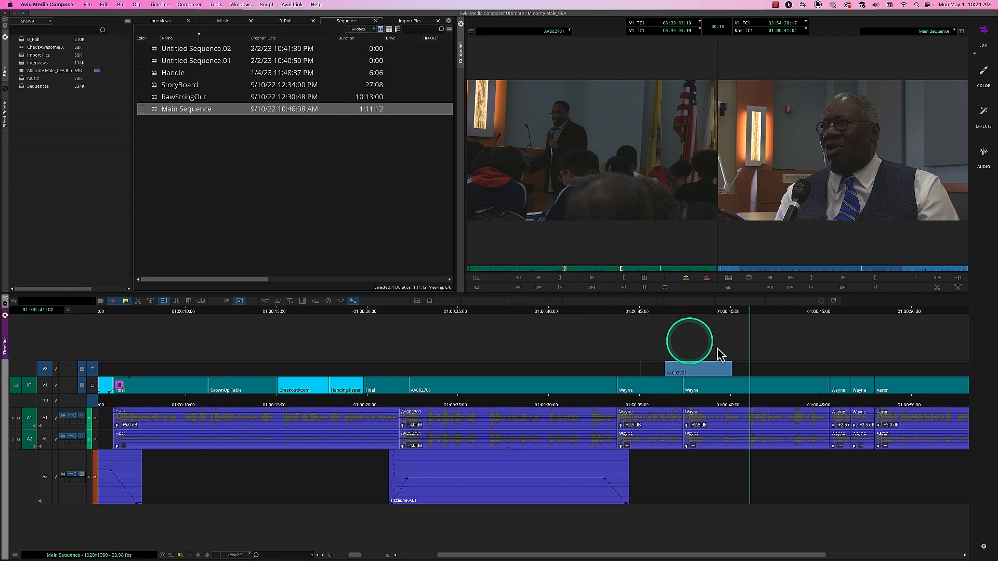
Step: Trim the end of the V2 clip back to about 01:00:39:18 and close the Sequences bin
drag(732, 368, 726, 369)
click(666, 353)
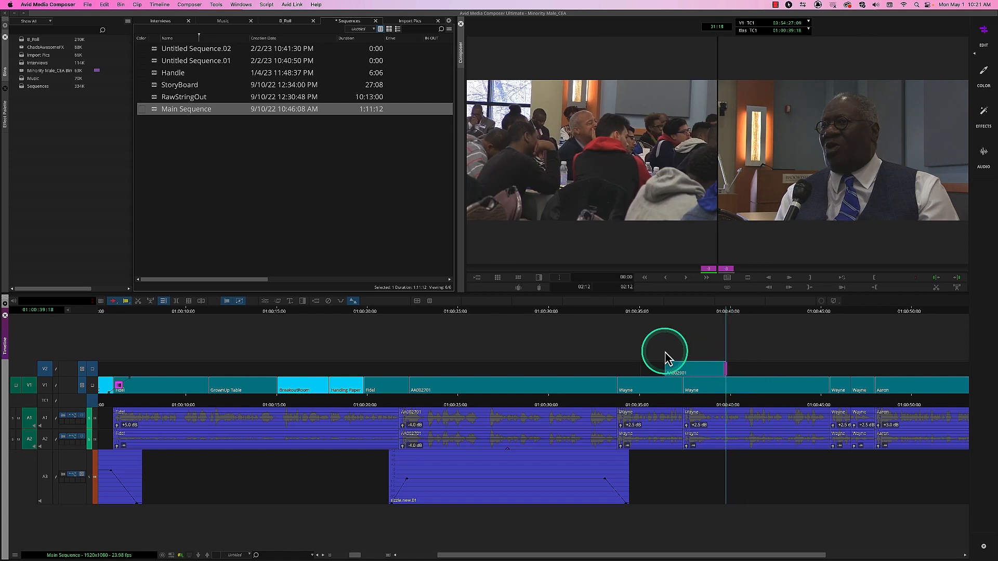
click(336, 24)
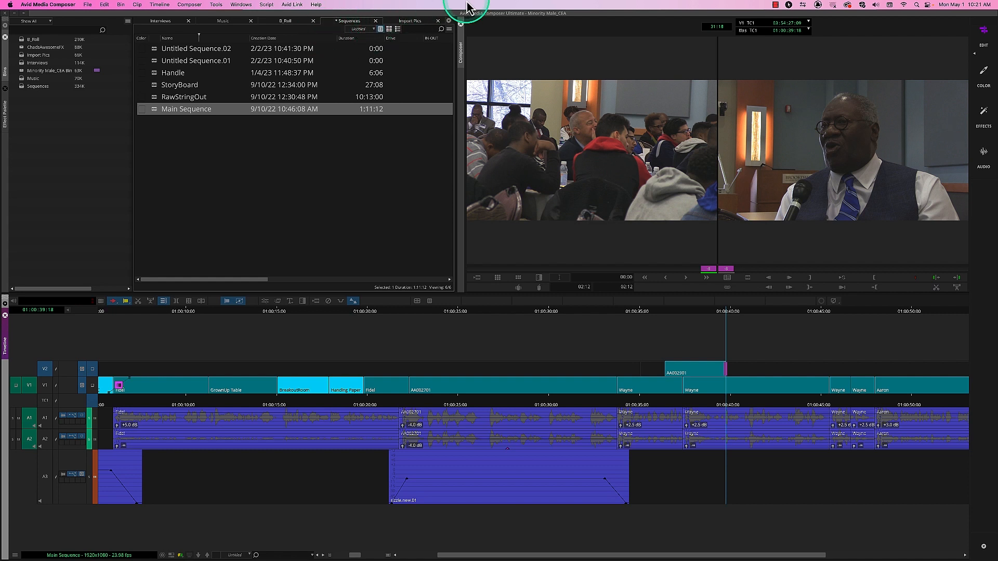
click(375, 21)
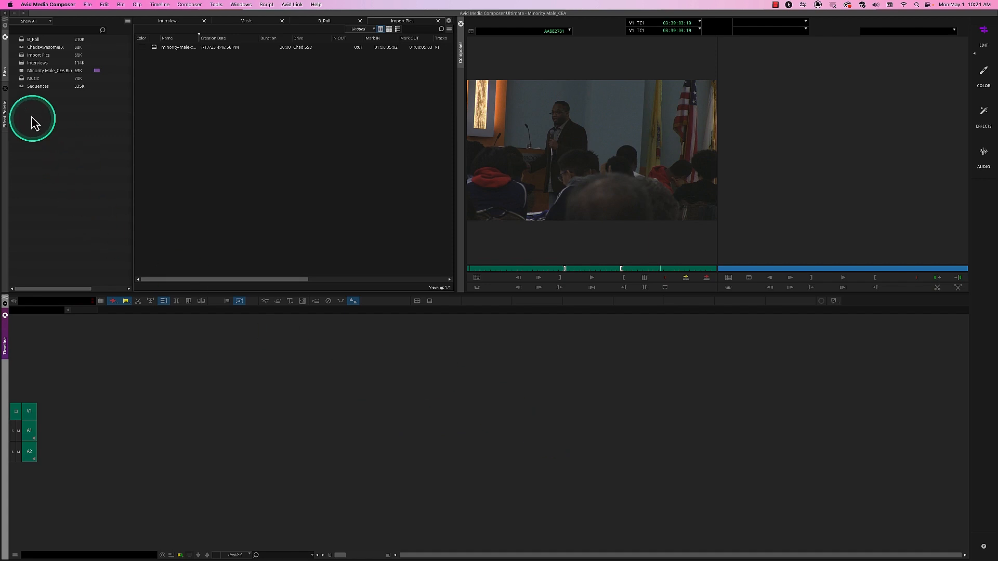
Step: Rename the Sequences bin as Harold
click(42, 86)
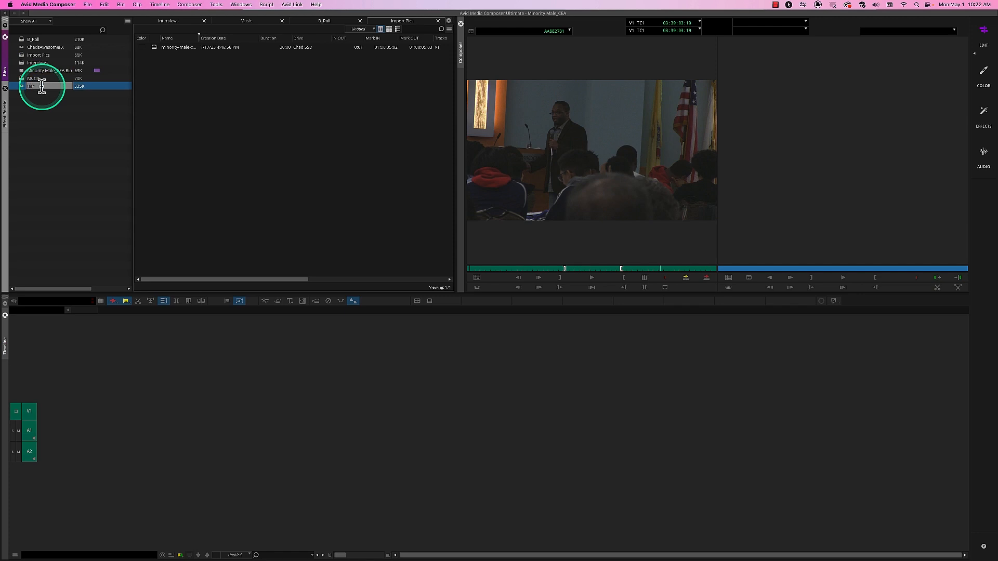
text(Harold)
key(Return)
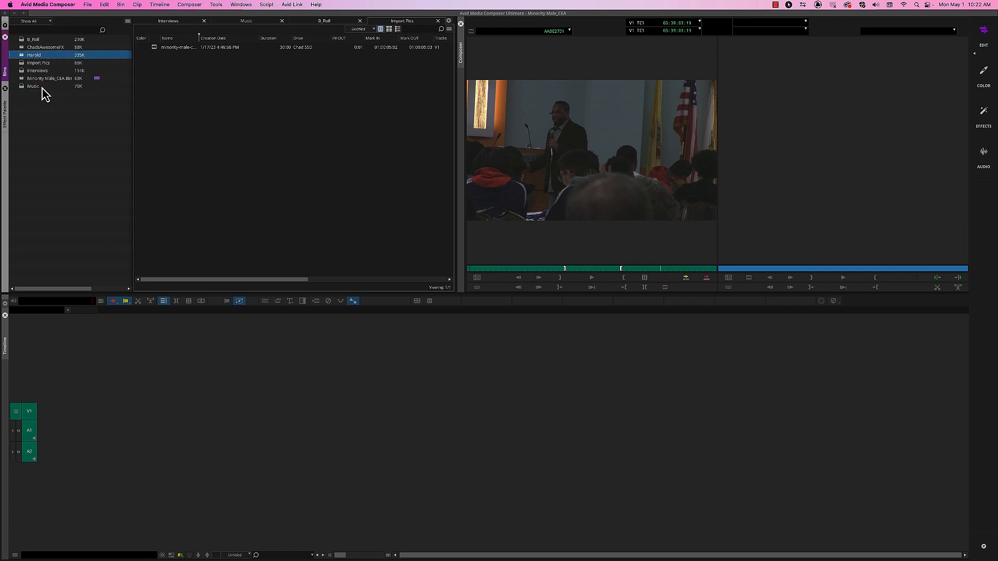
Step: Open the Harold bin and load Main Sequence into the timeline
double_click(23, 56)
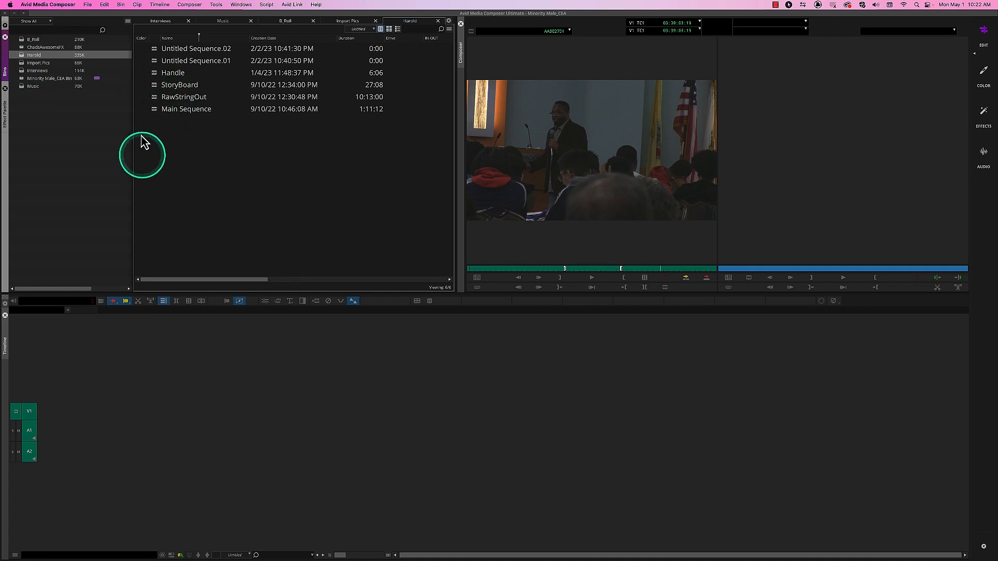
click(155, 112)
double_click(155, 111)
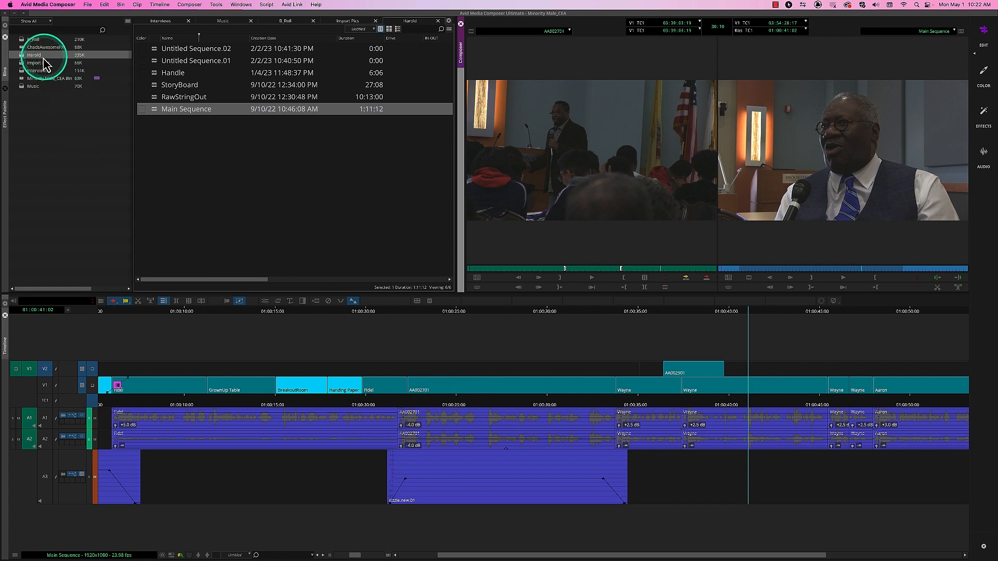
Step: Rename the Harold bin back to Sequences
click(37, 55)
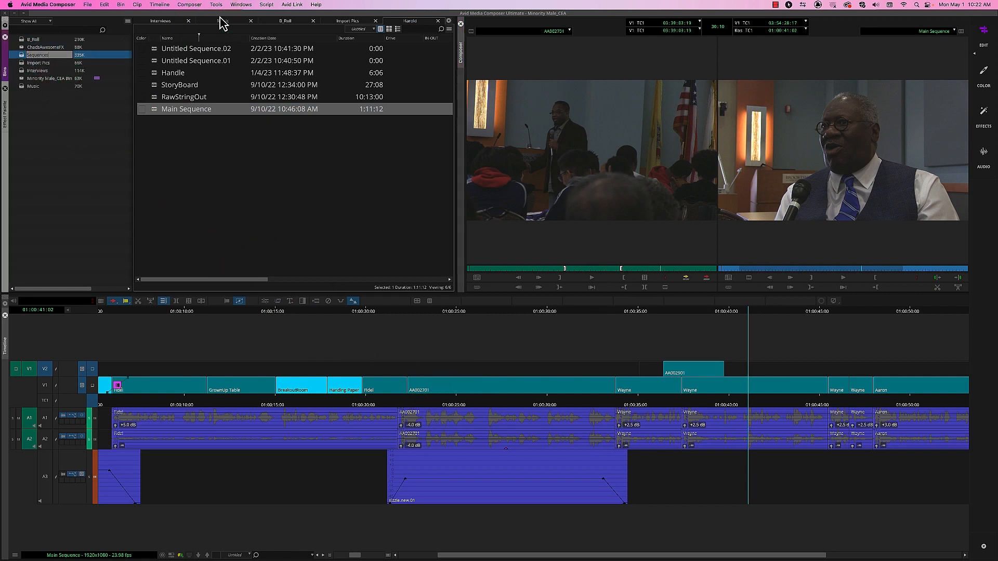
key(Return)
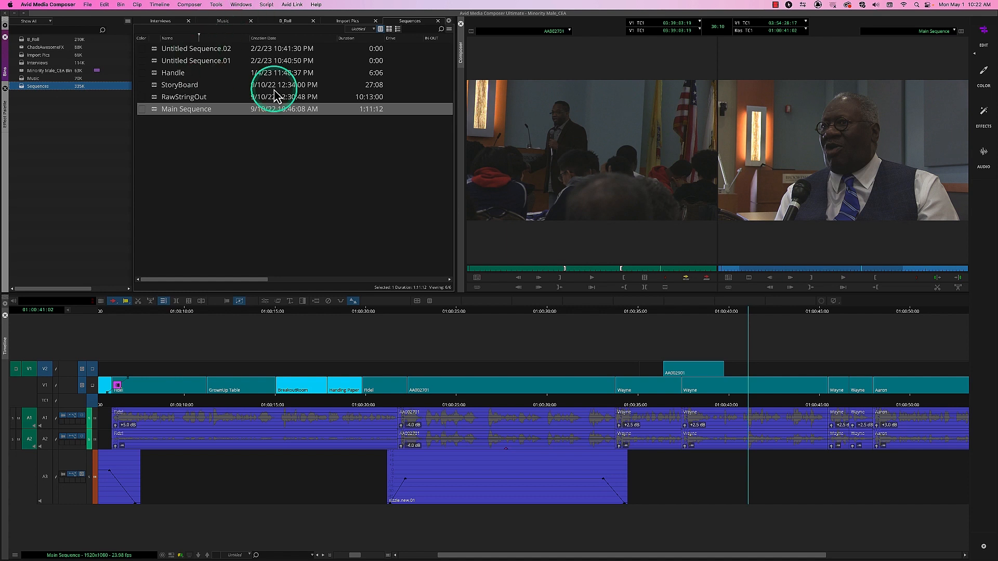
Step: In the Sequences bin, contrast selecting Main Sequence with opening its name for editing, and finish with RawStringOut selected
click(407, 23)
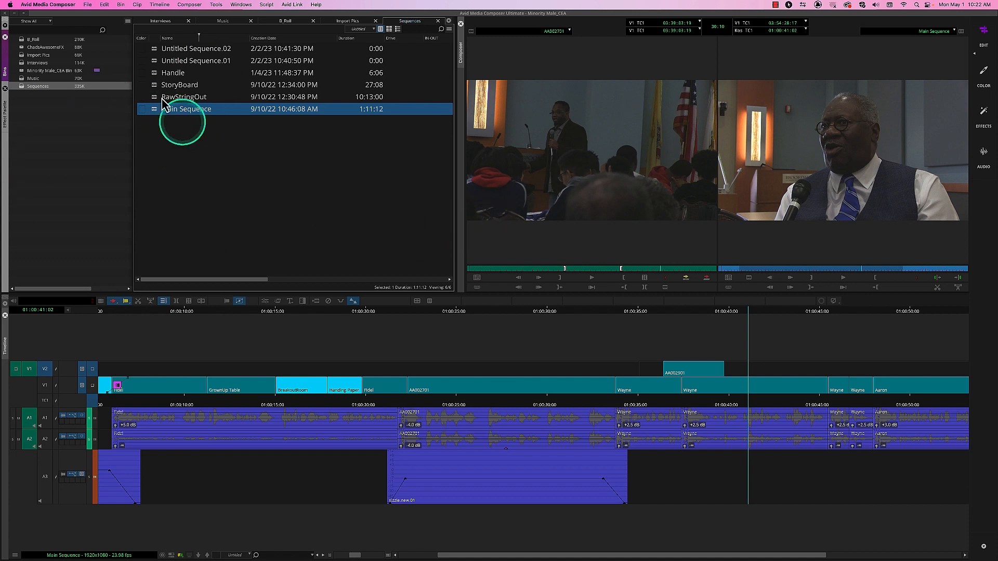
click(195, 110)
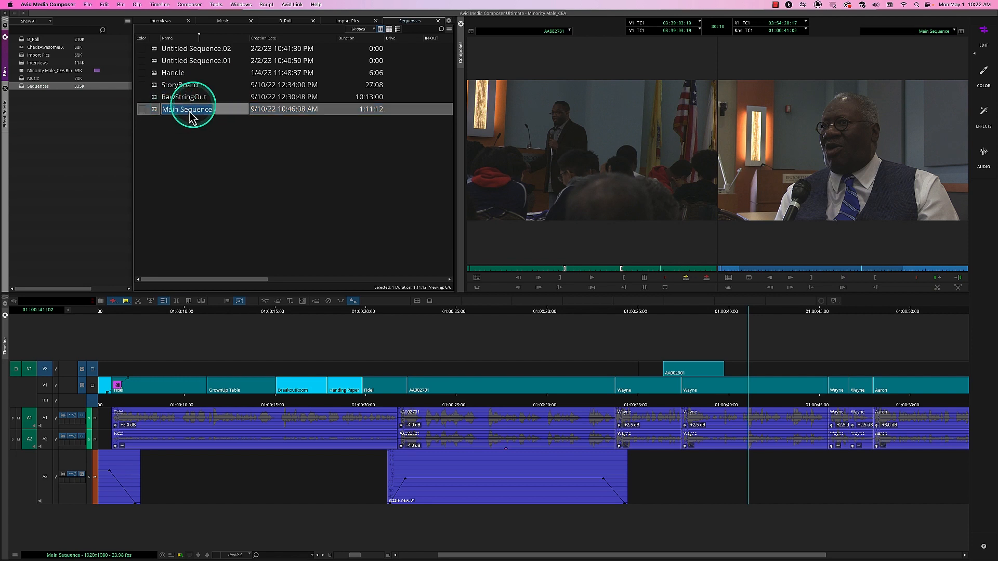
click(153, 111)
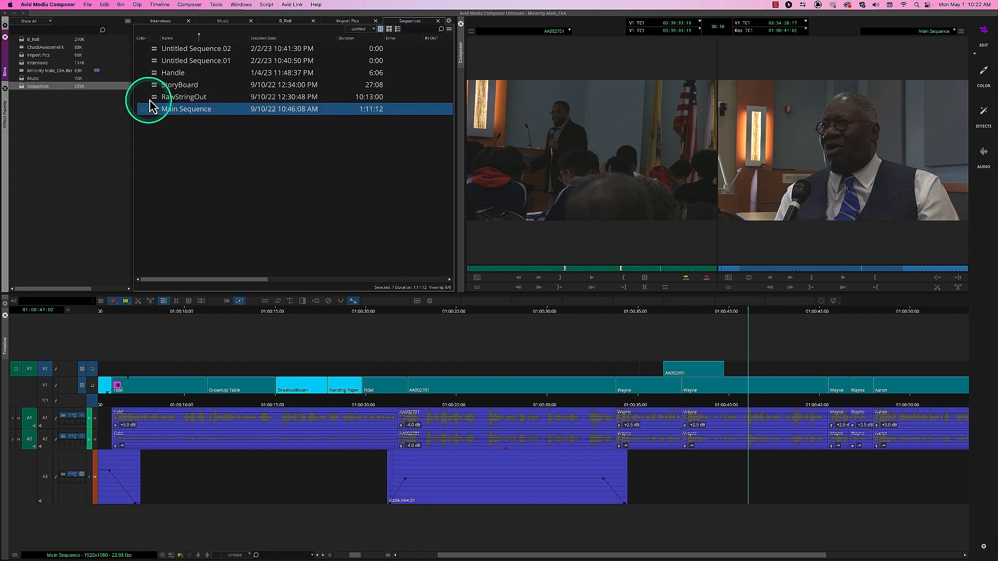
click(155, 98)
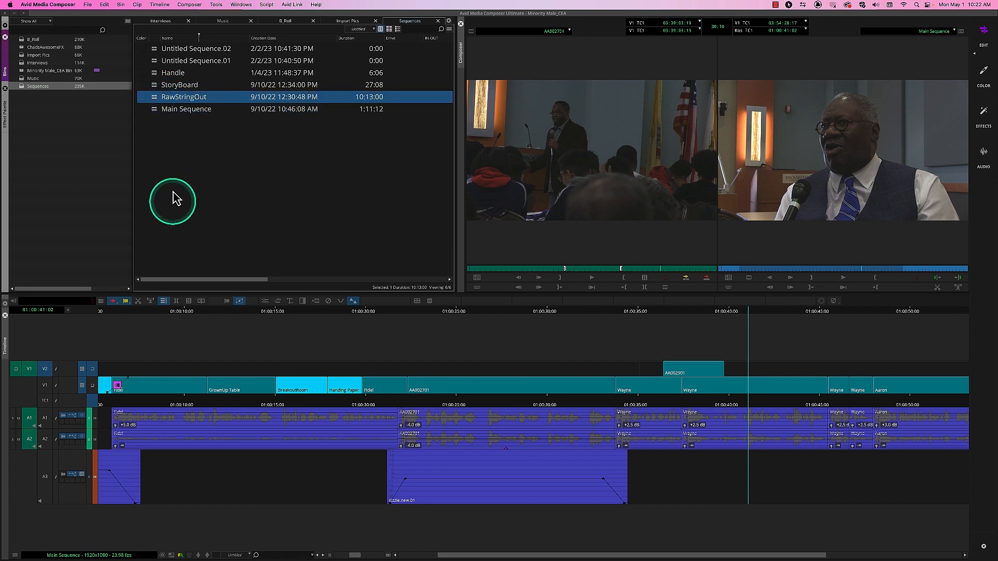
Step: Switch to the B_Roll bin and select several of its clips one at a time to examine their entries
click(289, 22)
click(152, 141)
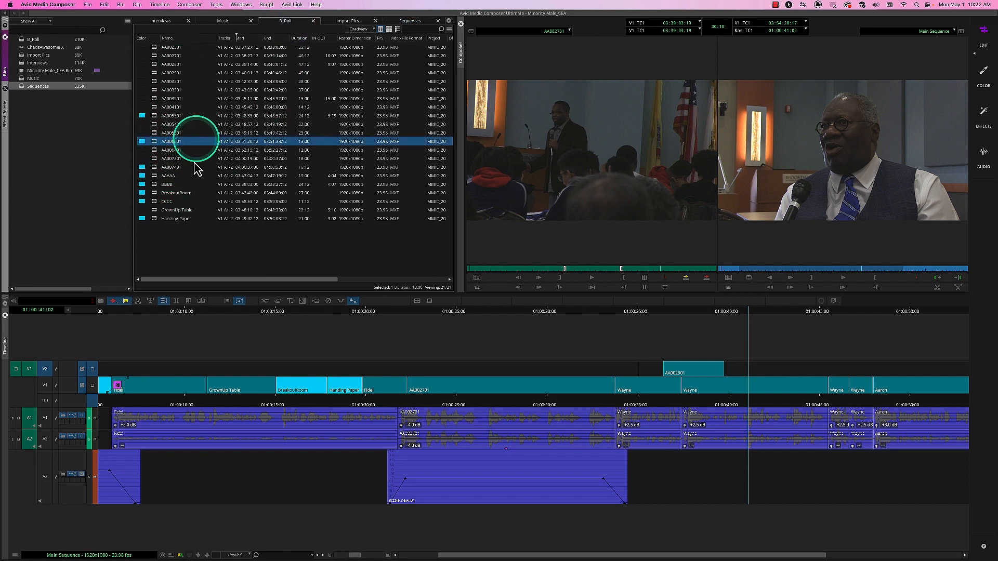
click(156, 64)
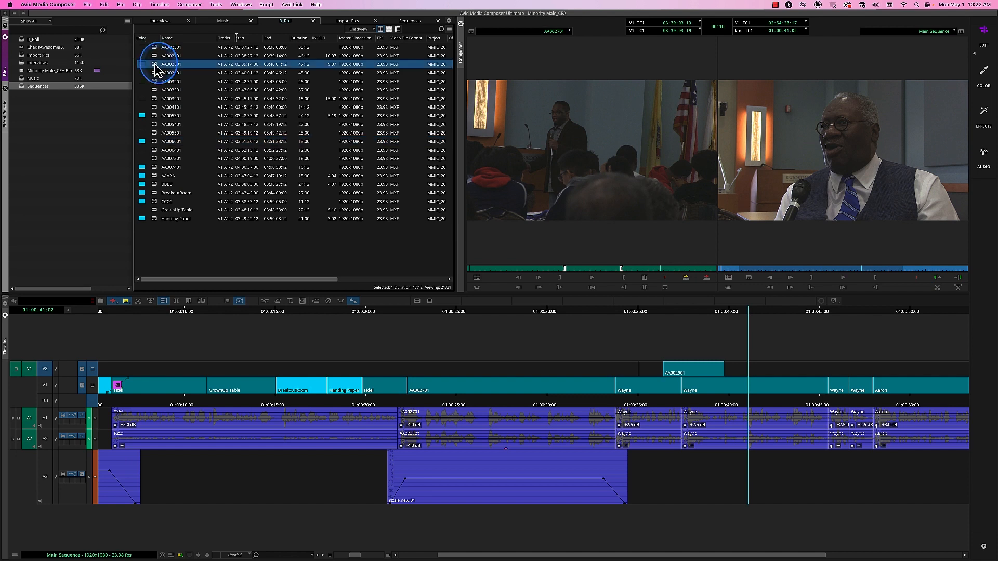
click(162, 81)
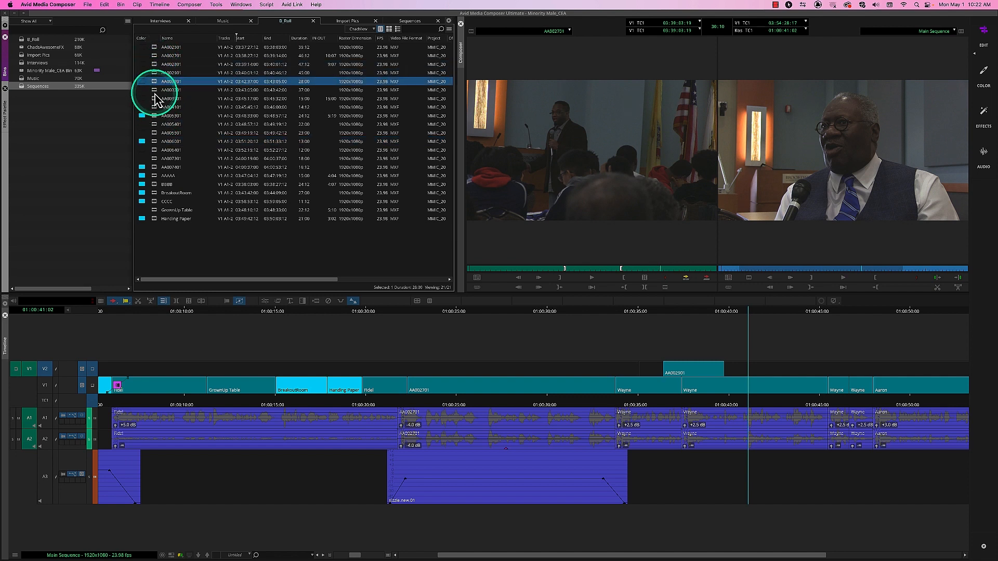
click(156, 91)
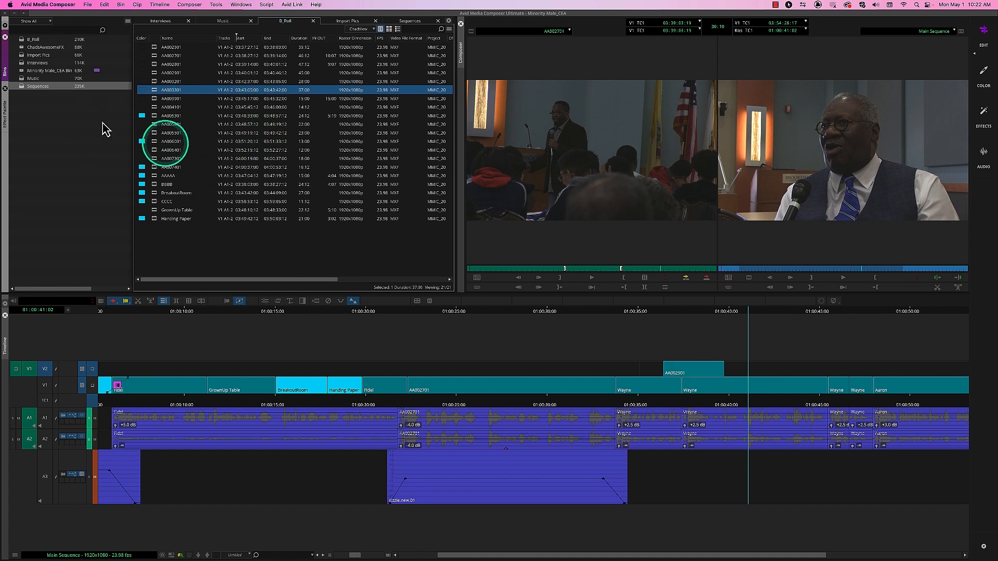
click(155, 73)
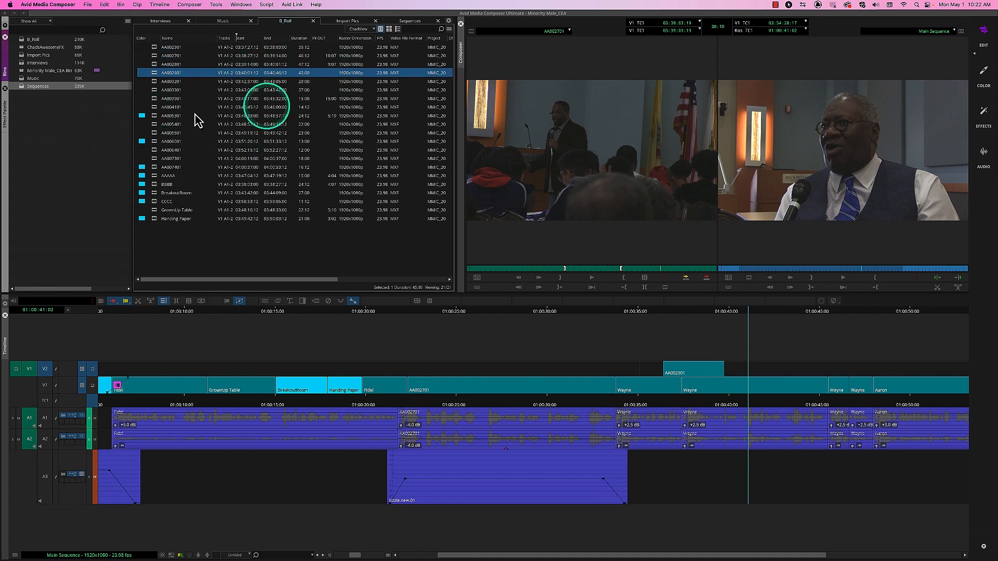
click(156, 82)
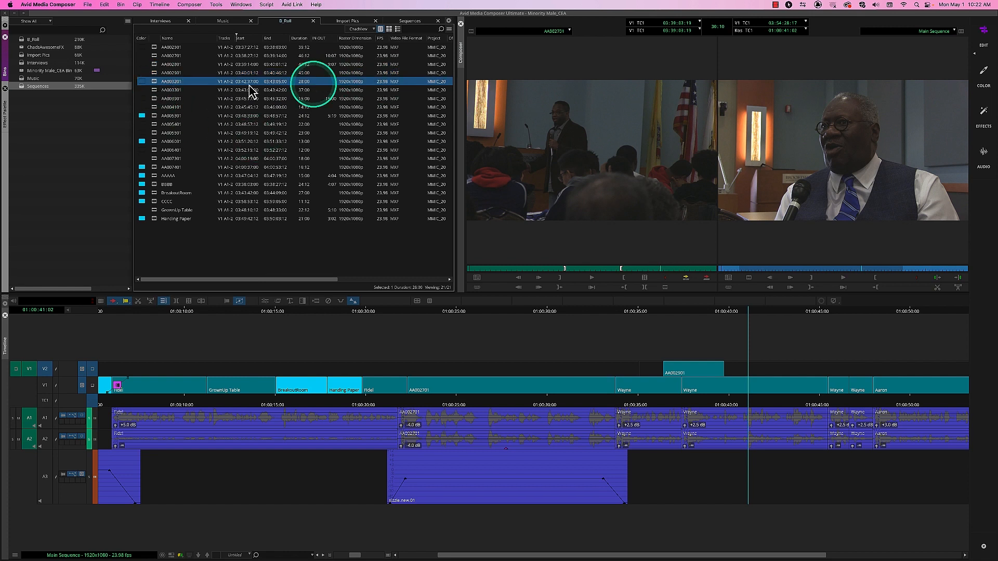
click(156, 108)
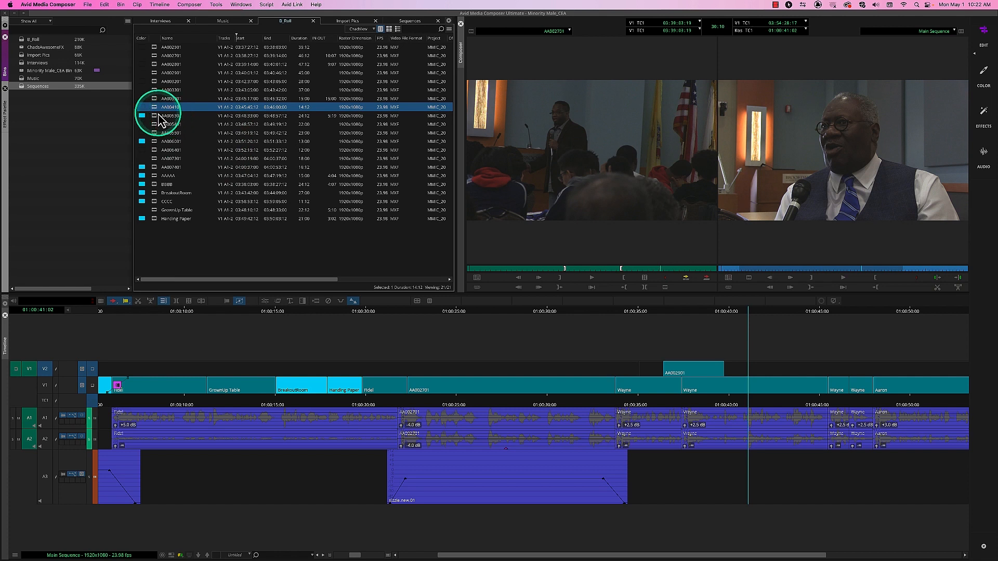
click(154, 115)
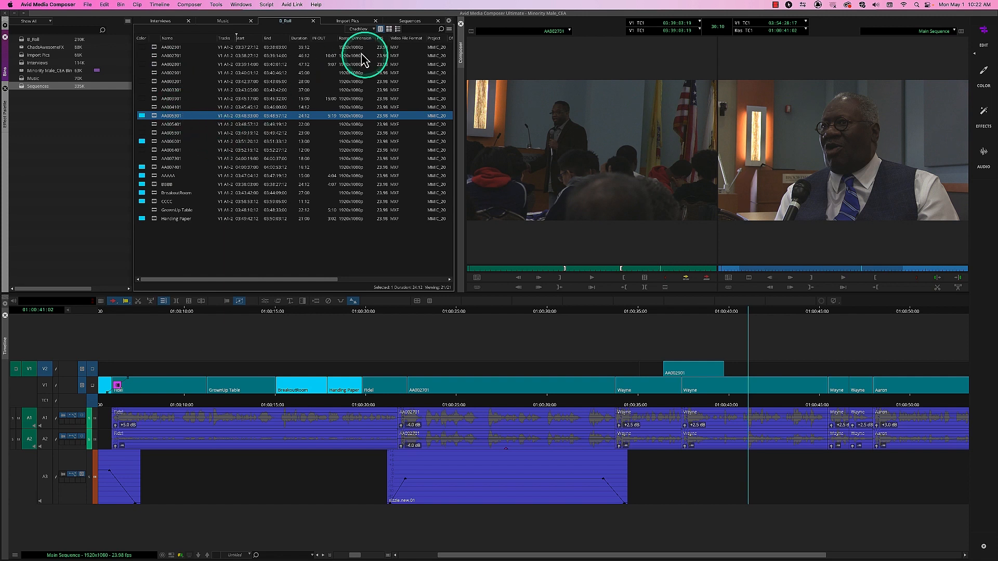
Step: Return to the Sequences bin, select Main Sequence, and close the bin
click(409, 21)
click(155, 108)
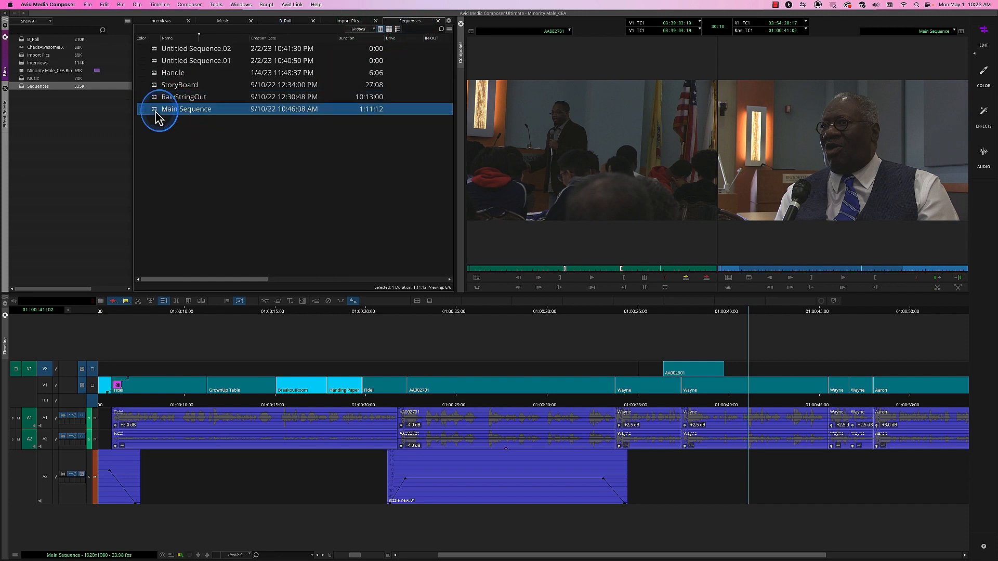
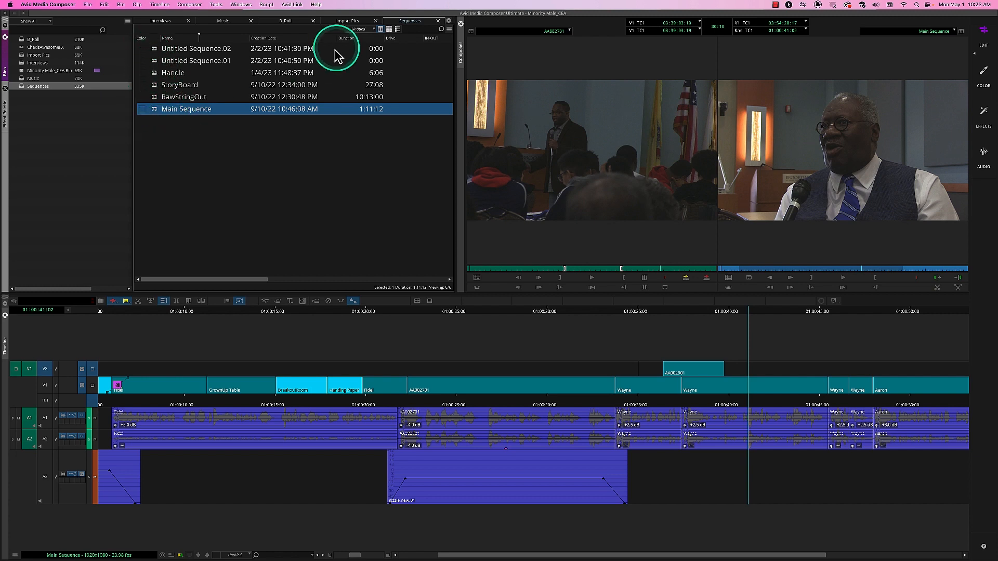
click(438, 22)
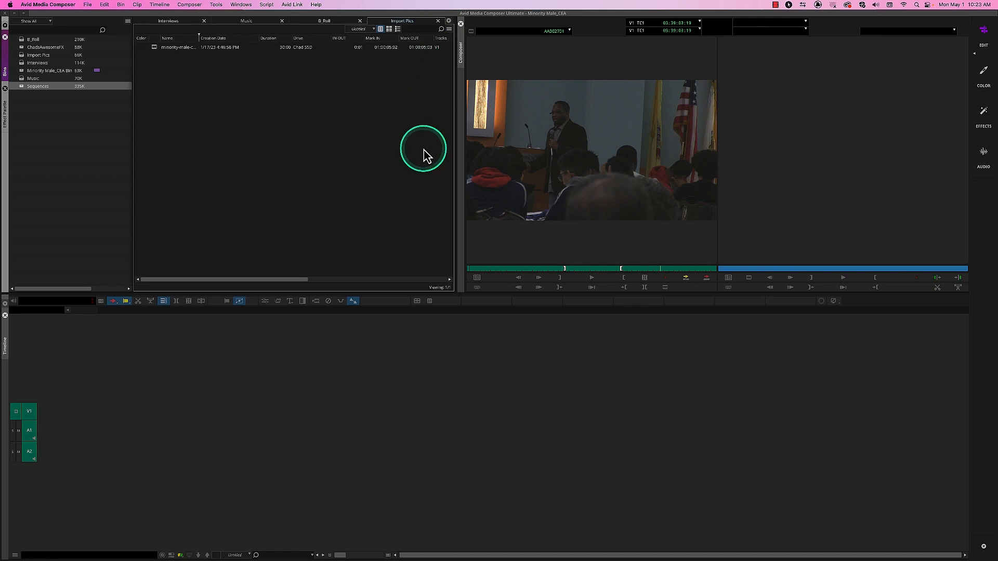
Step: Reopen the Sequences bin and load Main Sequence into the timeline
click(23, 87)
double_click(22, 88)
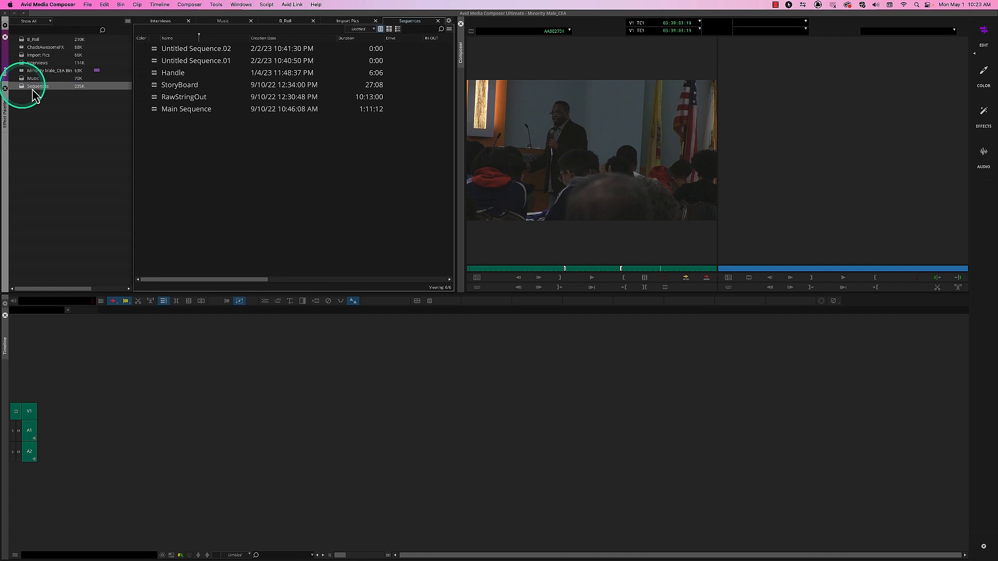
click(155, 111)
double_click(155, 111)
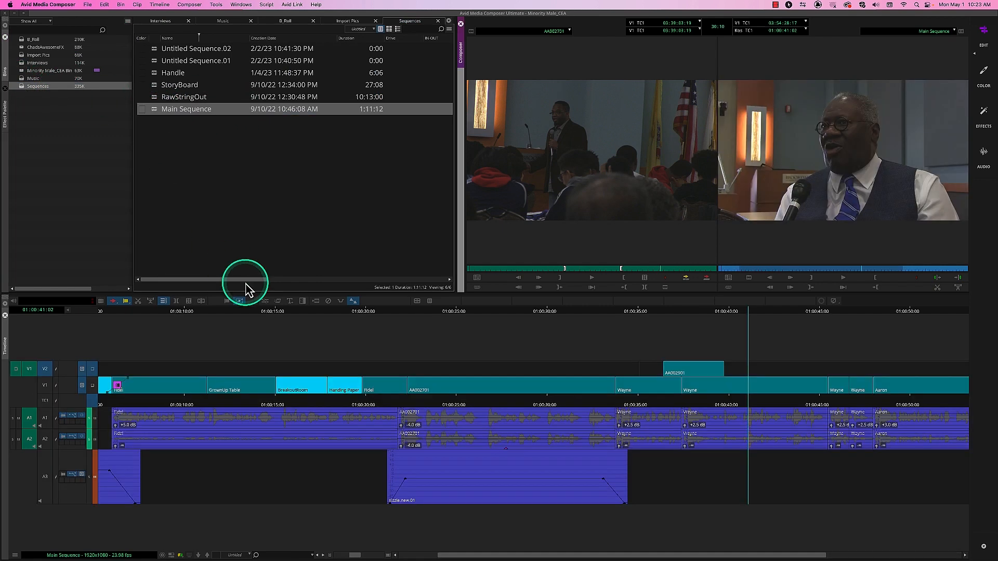
Step: Move the playhead to 01:00:17:19 and slightly extend the end of the clip on track V2
click(353, 408)
drag(349, 405, 325, 400)
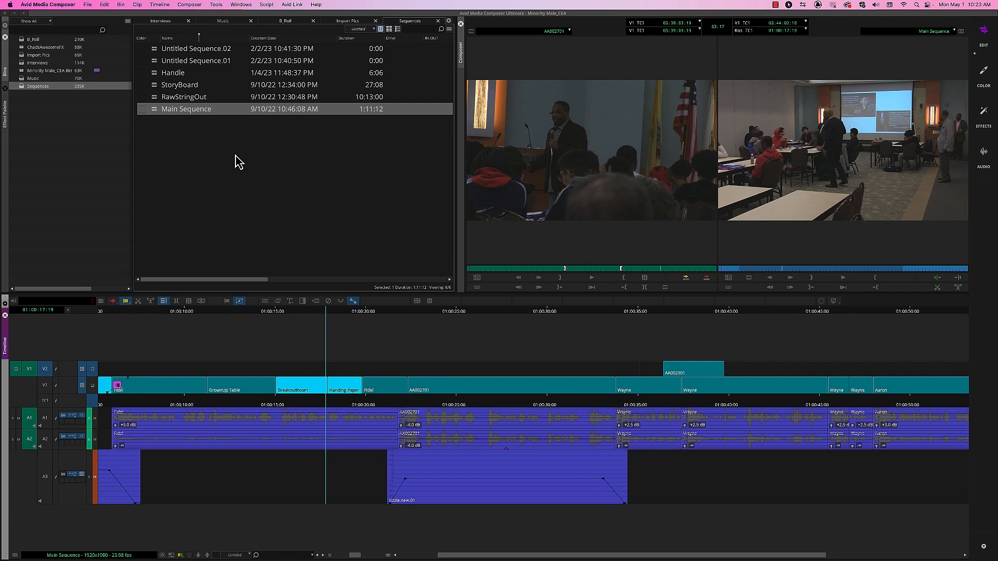
click(728, 366)
drag(727, 367, 734, 367)
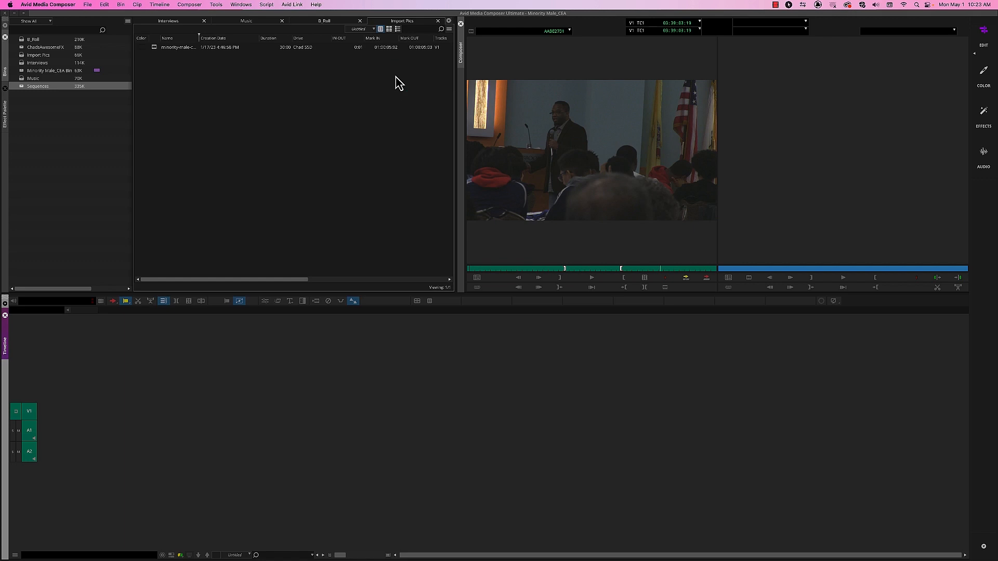
Step: Open the Sequences bin again, load Main Sequence, and pull the bin out into its own floating window
double_click(32, 87)
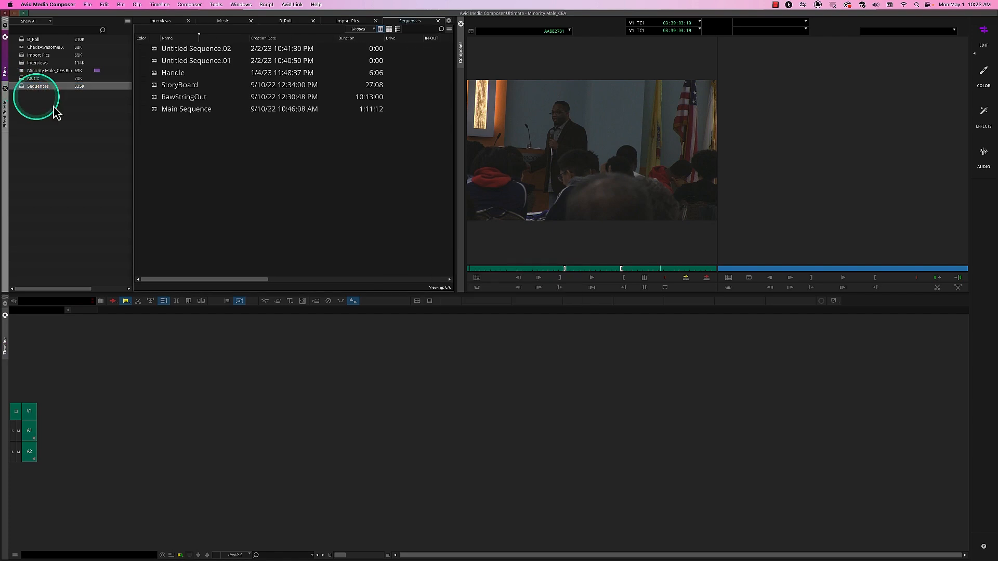
double_click(155, 112)
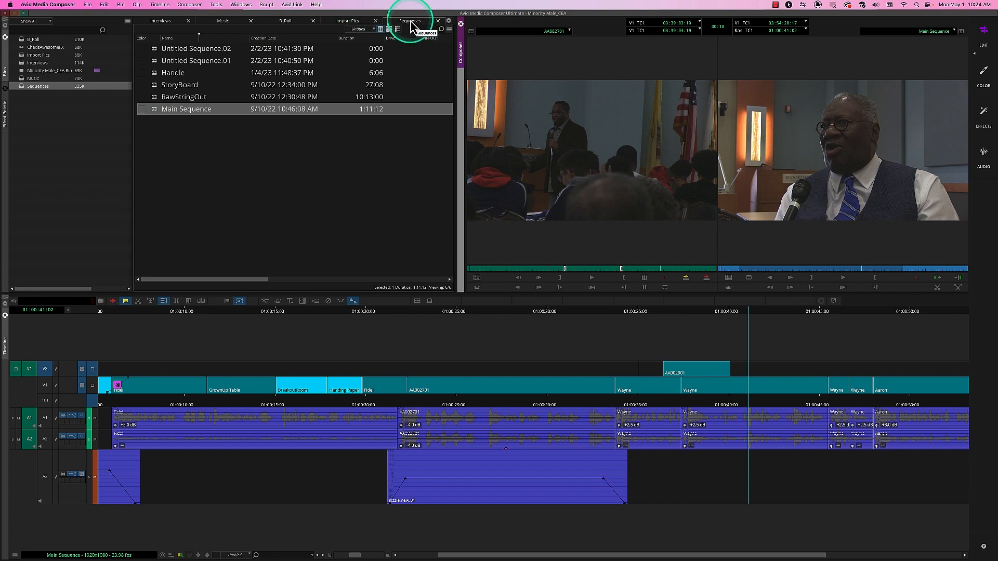
drag(414, 27, 280, 160)
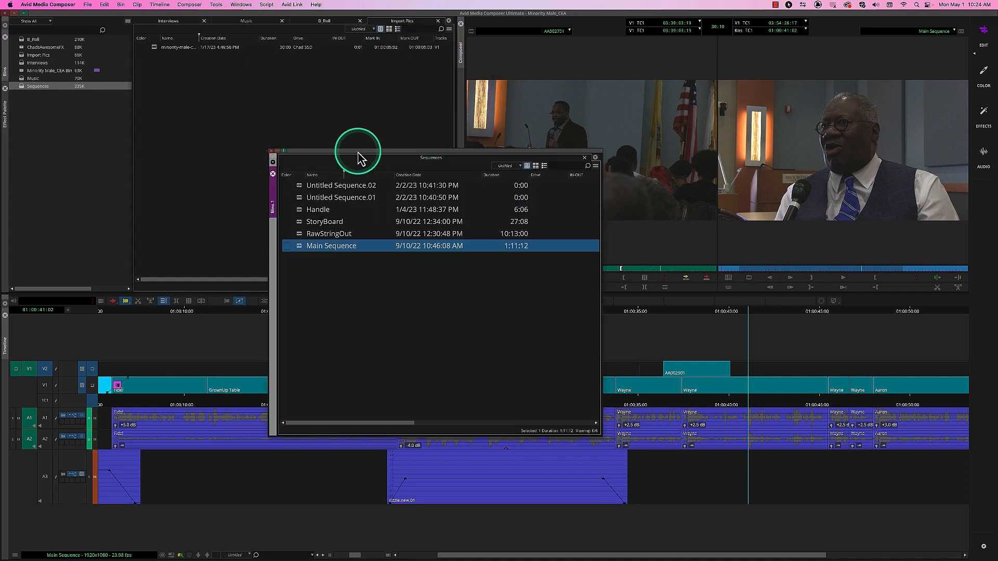
drag(363, 154, 379, 161)
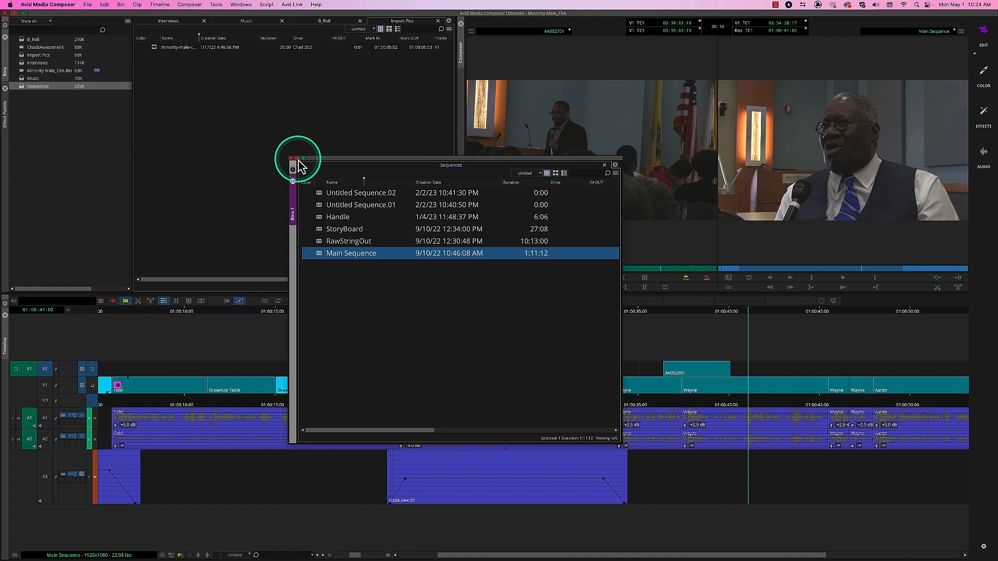
Step: Minimize the floating Sequences bin window, restore it, and minimize it again
click(297, 159)
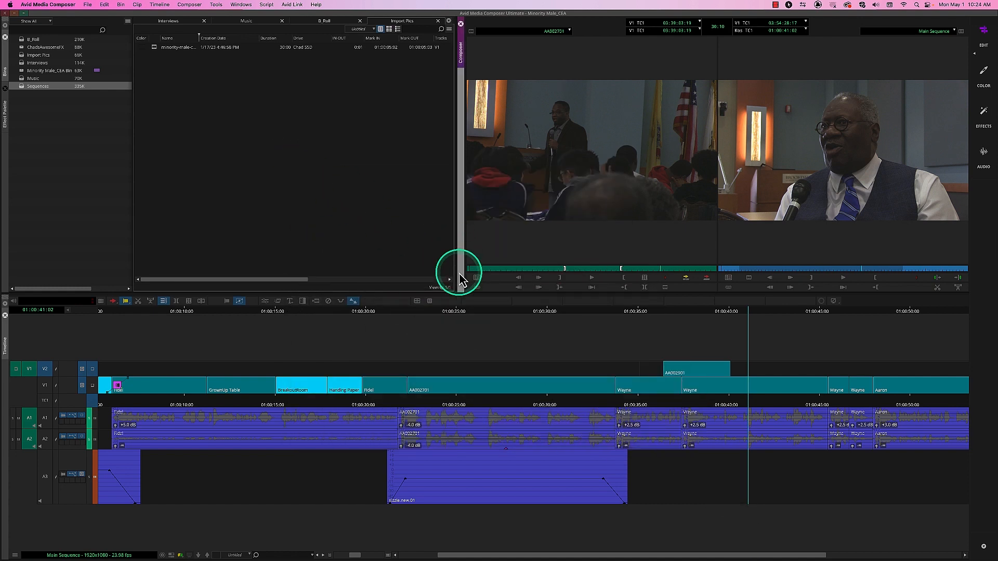
mouse_move(644, 558)
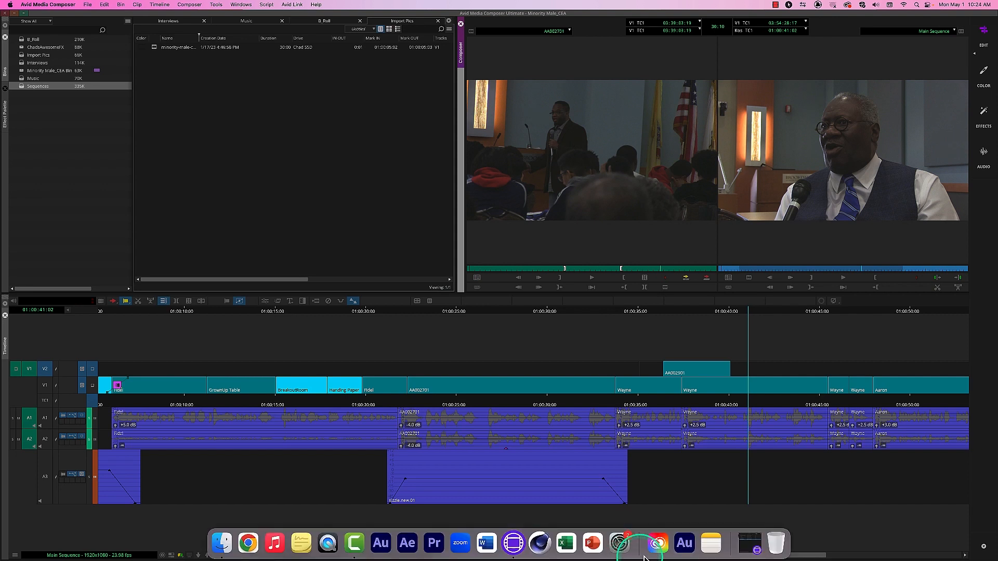
click(749, 550)
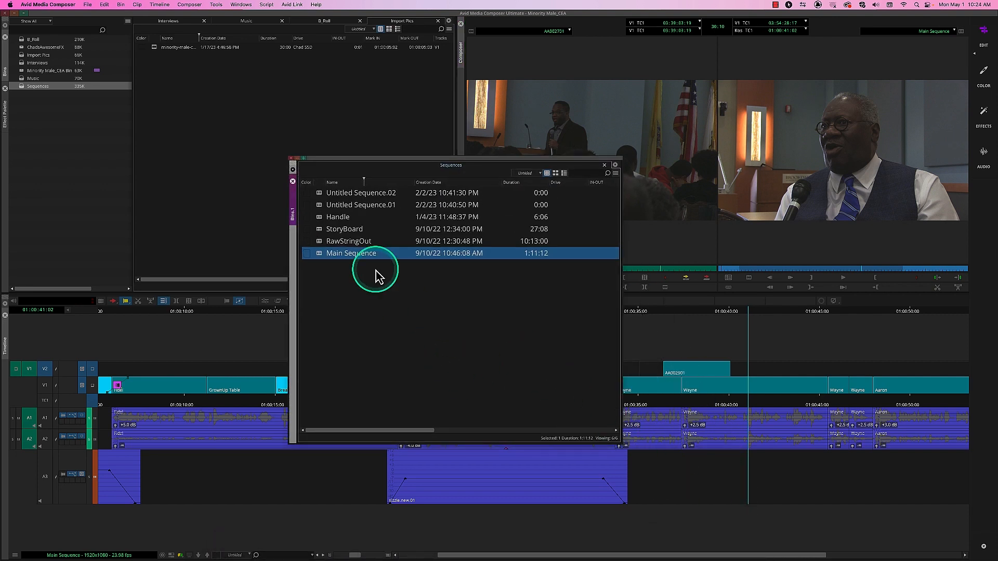
click(297, 158)
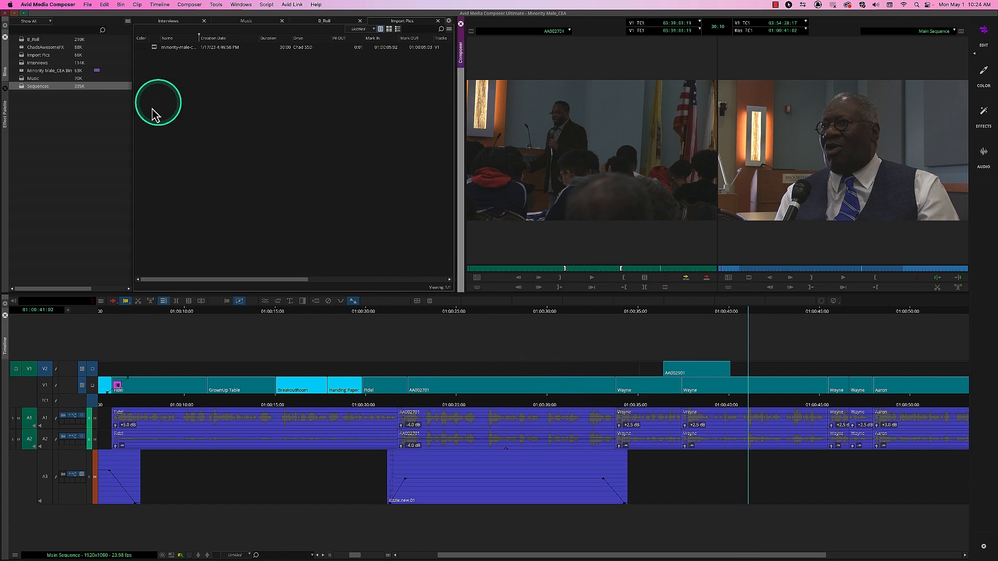
Step: Save all bins in the project while the Sequences window is minimized
click(101, 161)
click(88, 4)
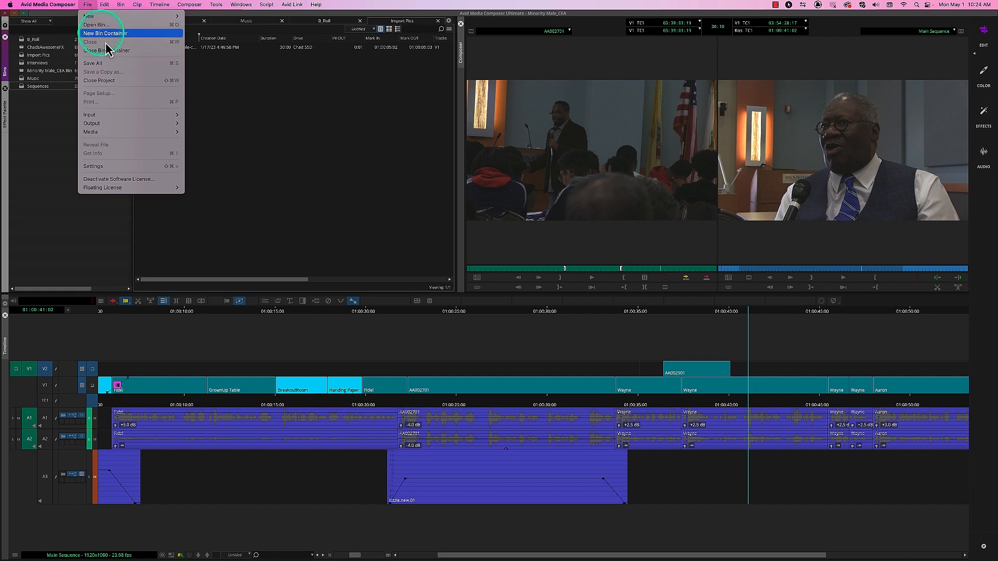
click(116, 64)
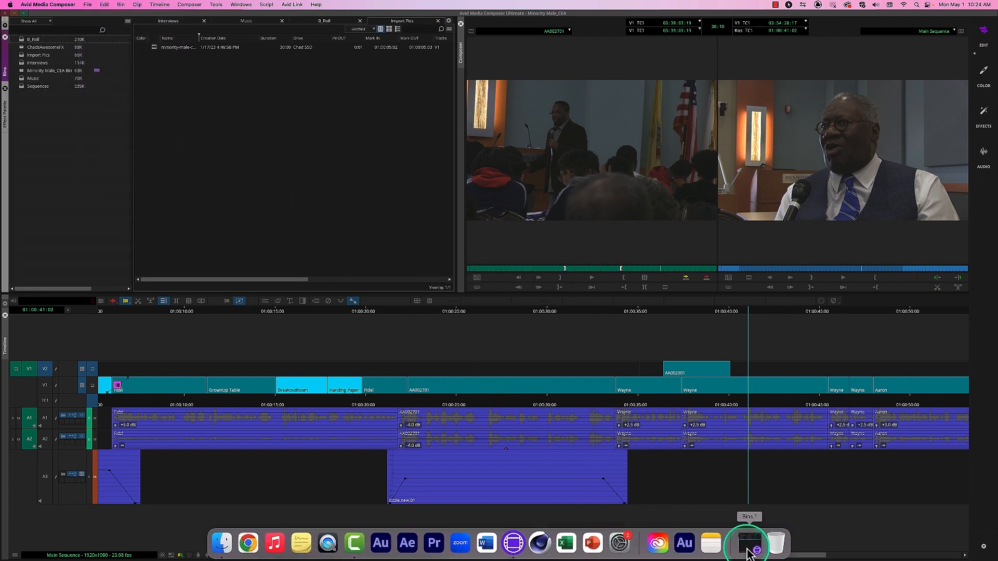
Step: Restore the floating Sequences bin window and dock it as a separate panel between the other bins and the Composer
click(753, 542)
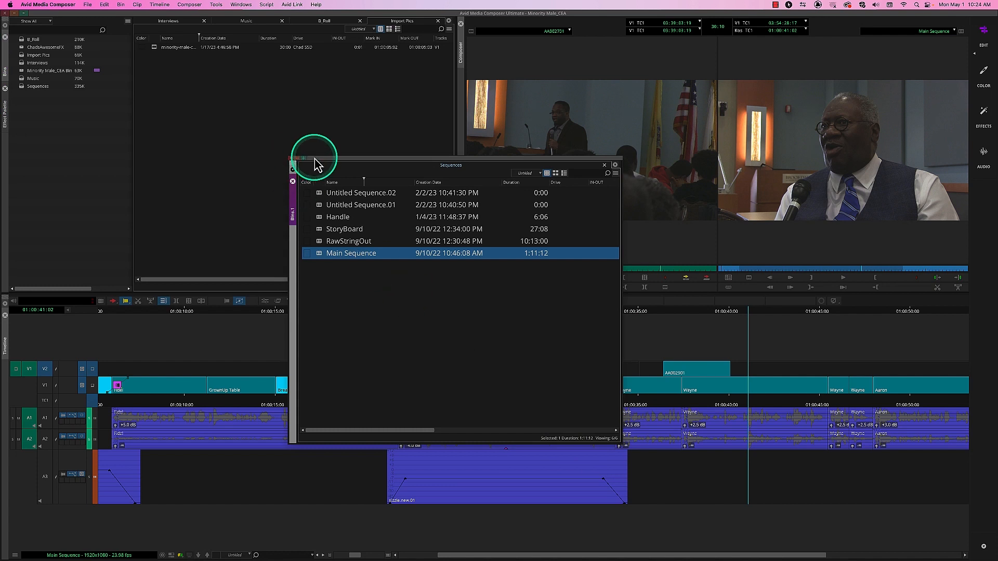
drag(317, 166, 295, 140)
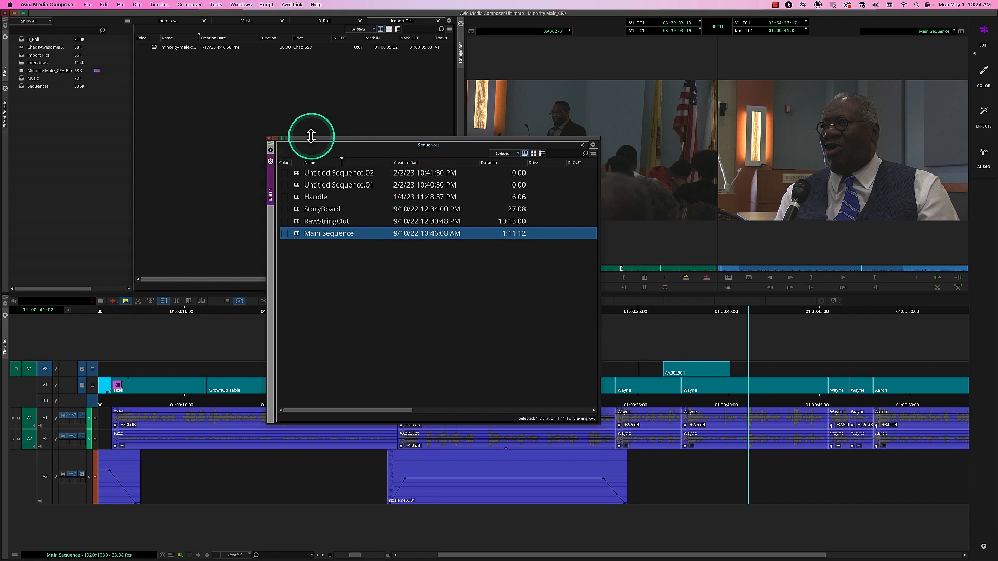
drag(313, 140, 508, 91)
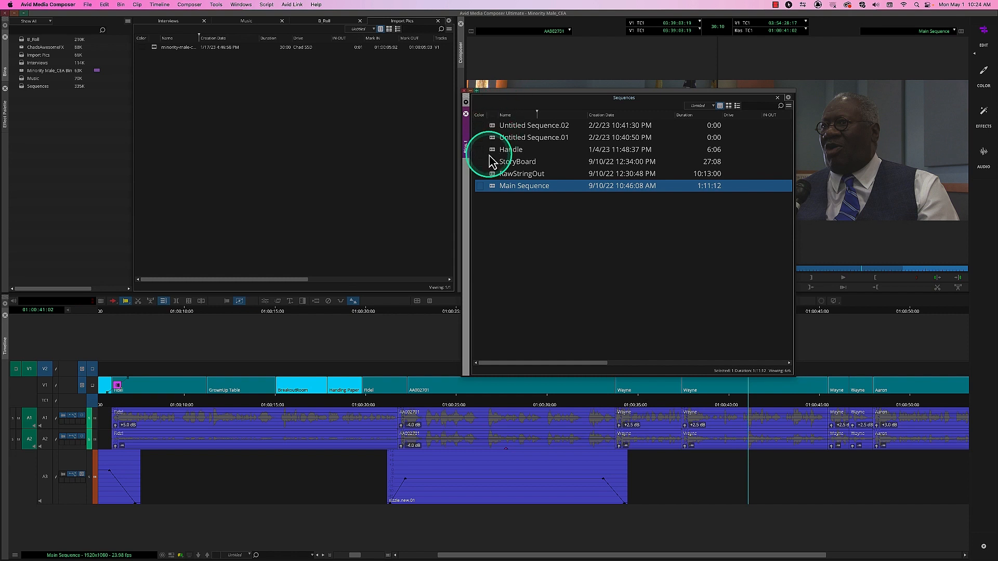
click(471, 139)
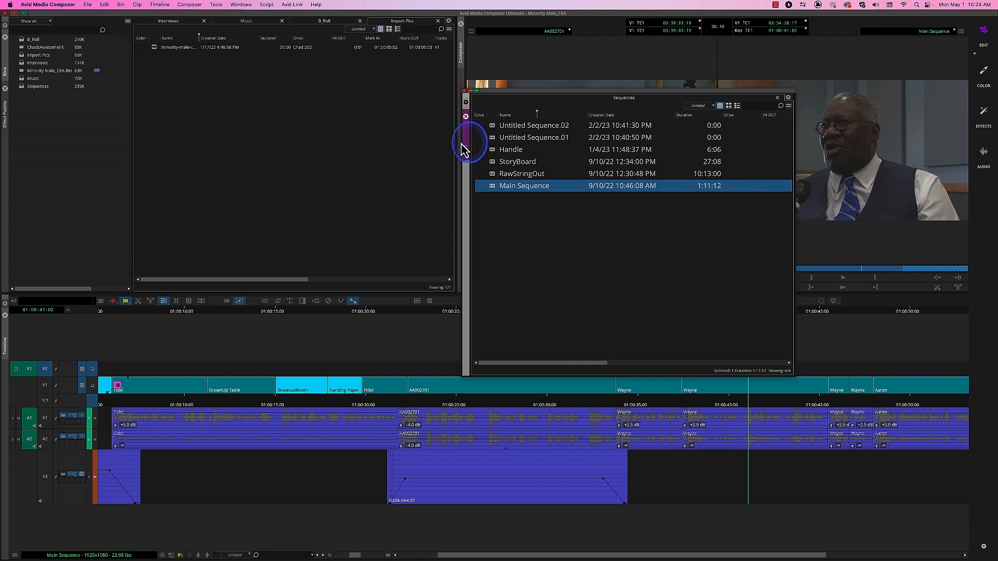
drag(464, 150, 307, 160)
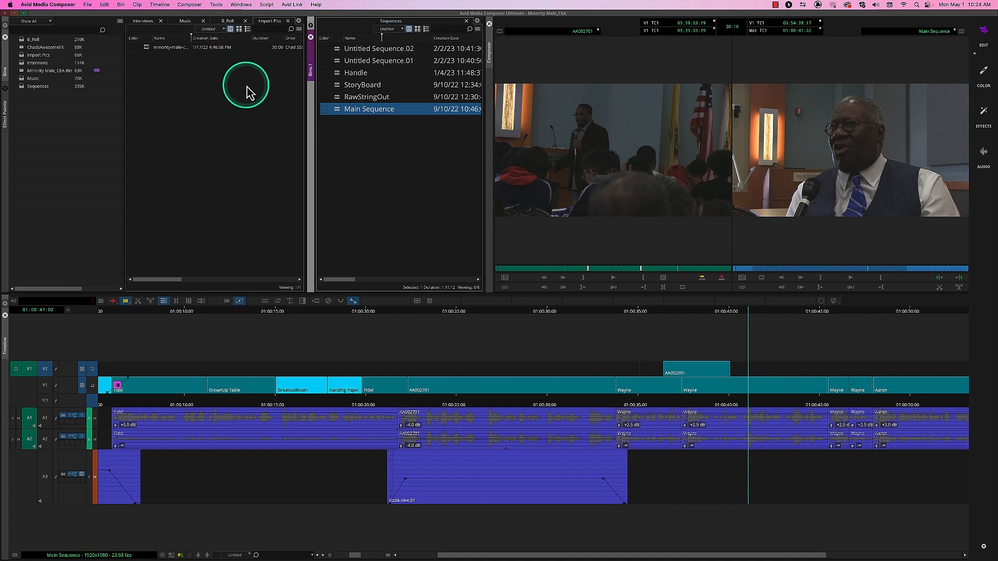
Step: Switch focus between the Import Pics and Sequences bins, and close the separately docked Sequences panel
click(184, 112)
click(381, 156)
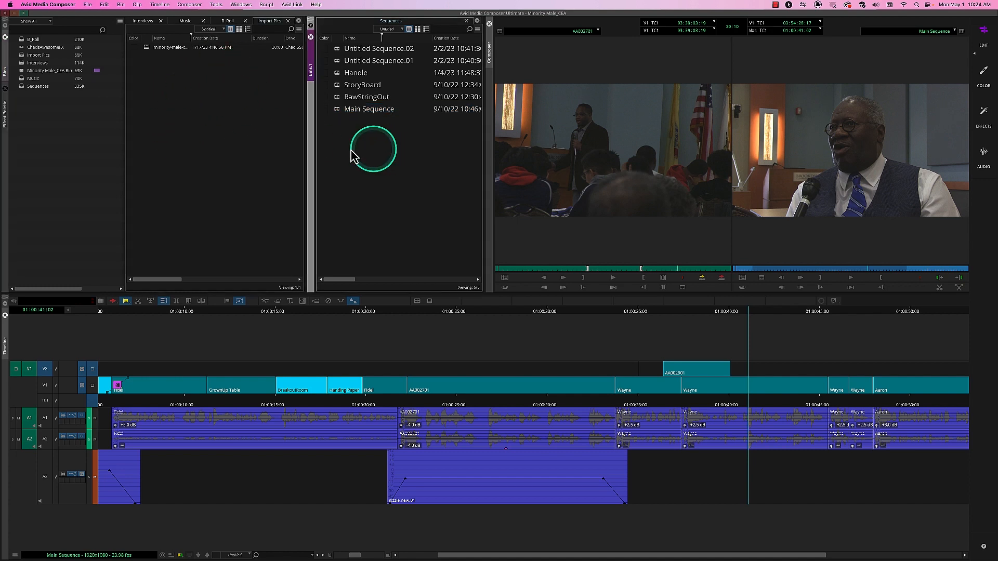
click(274, 99)
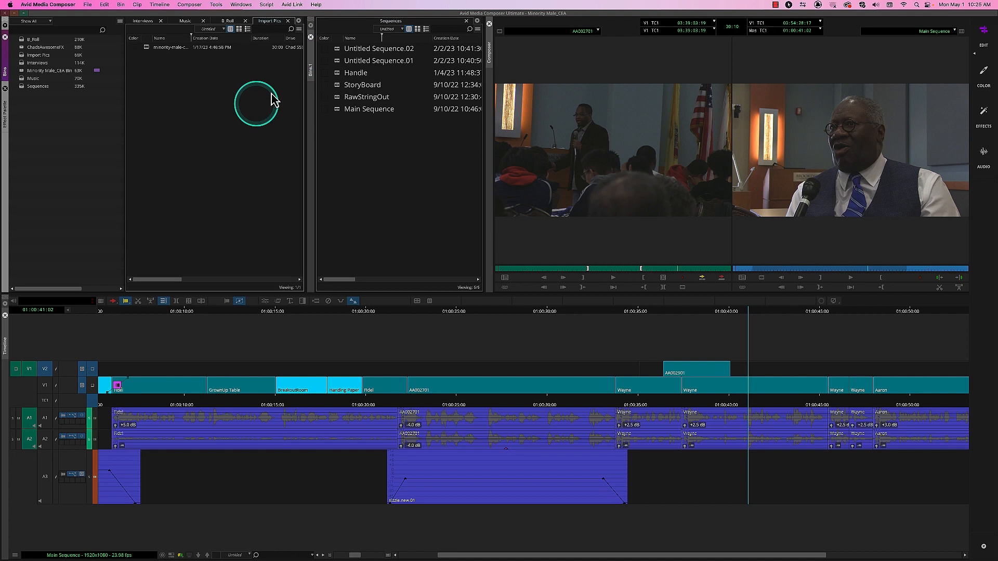
click(311, 38)
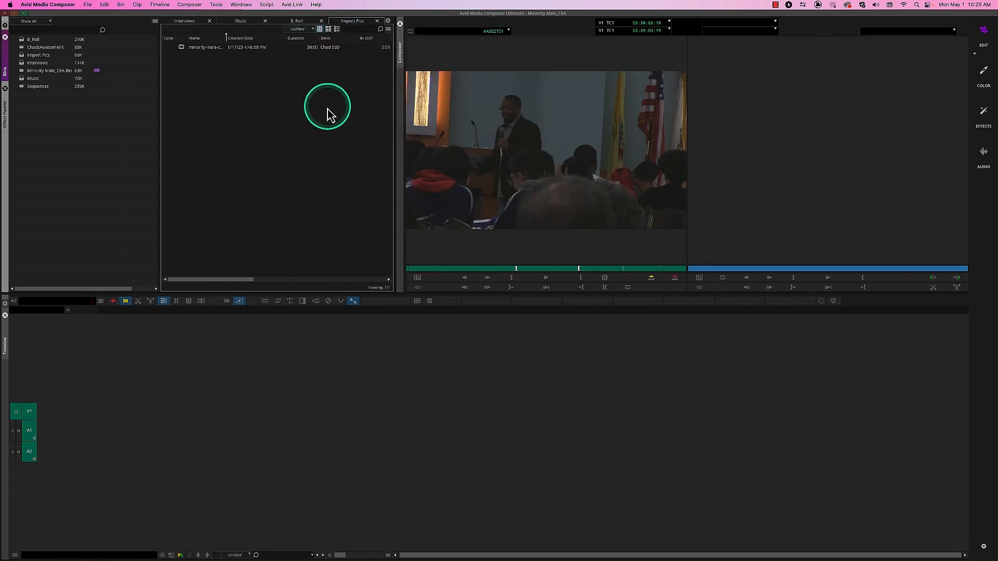
Step: Open the Sequences bin among the other tabbed bins and load Main Sequence into the timeline
click(23, 87)
double_click(23, 87)
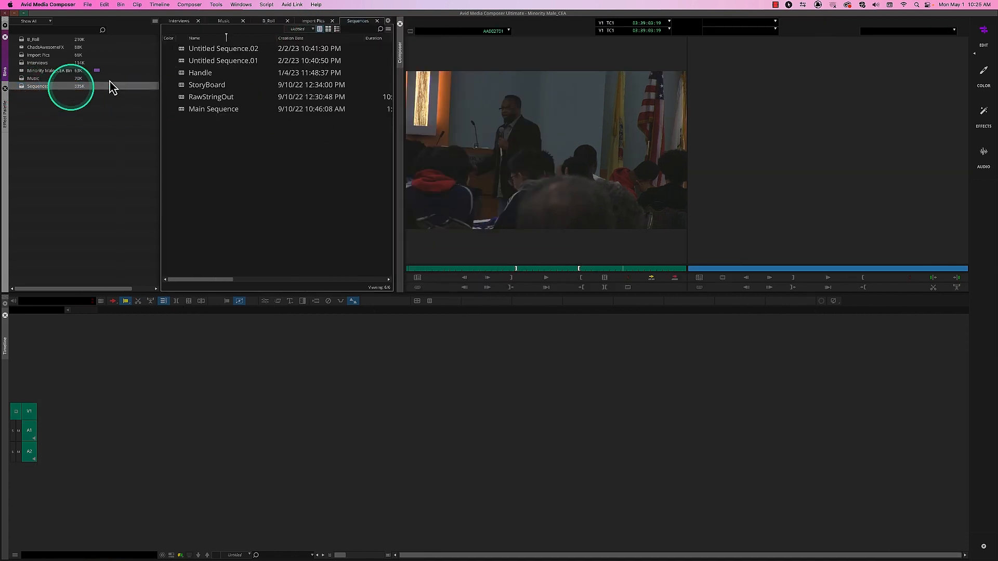
double_click(183, 110)
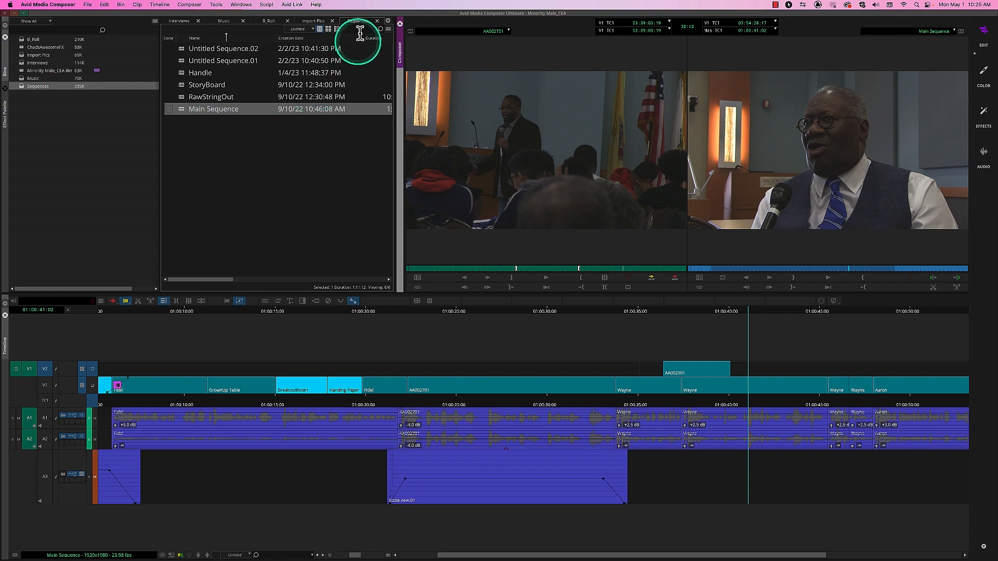
Step: Dock the Sequences bin below the other bins, display Interviews above it, and enlarge the upper pane
drag(362, 26, 281, 287)
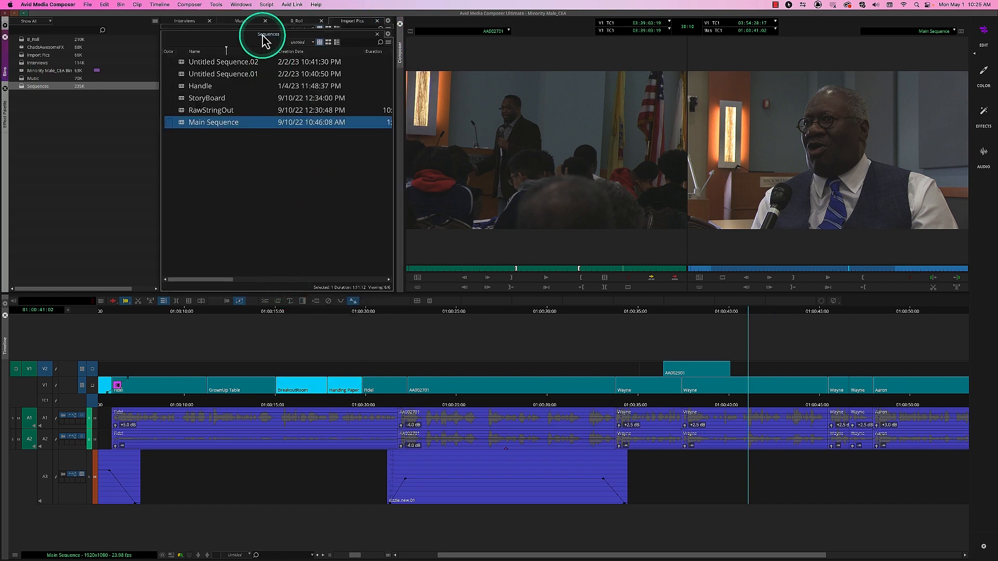
drag(261, 31, 260, 109)
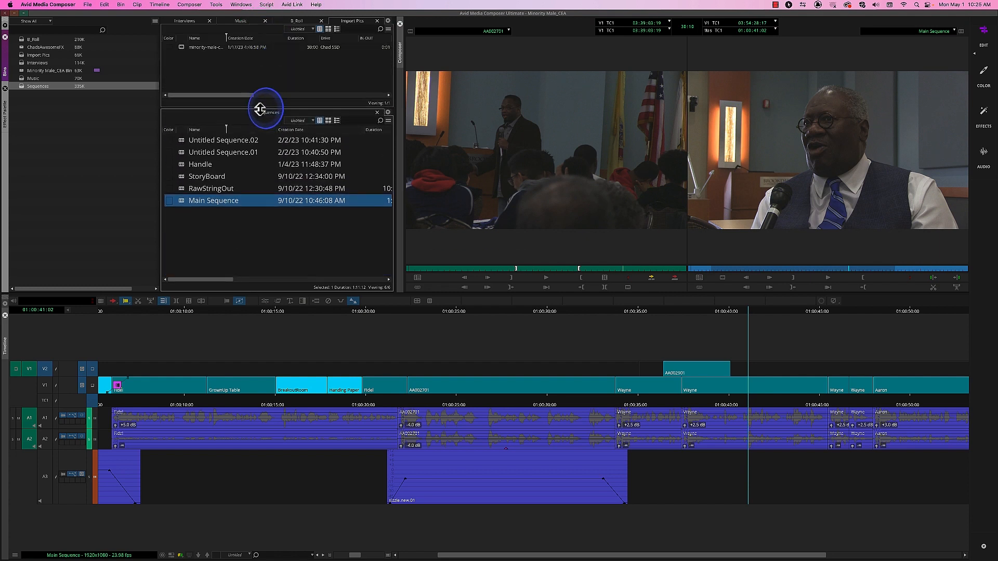
click(259, 78)
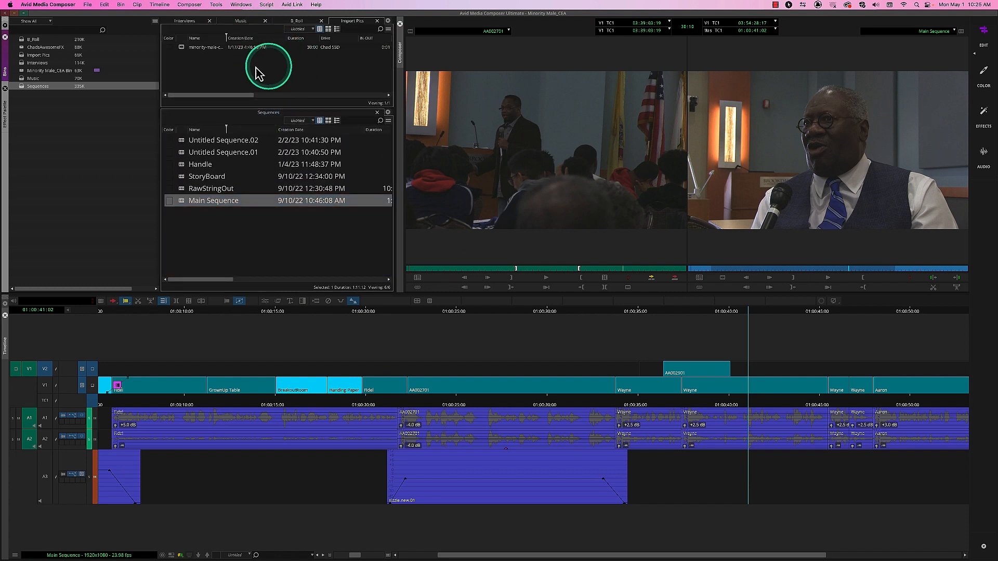
click(186, 21)
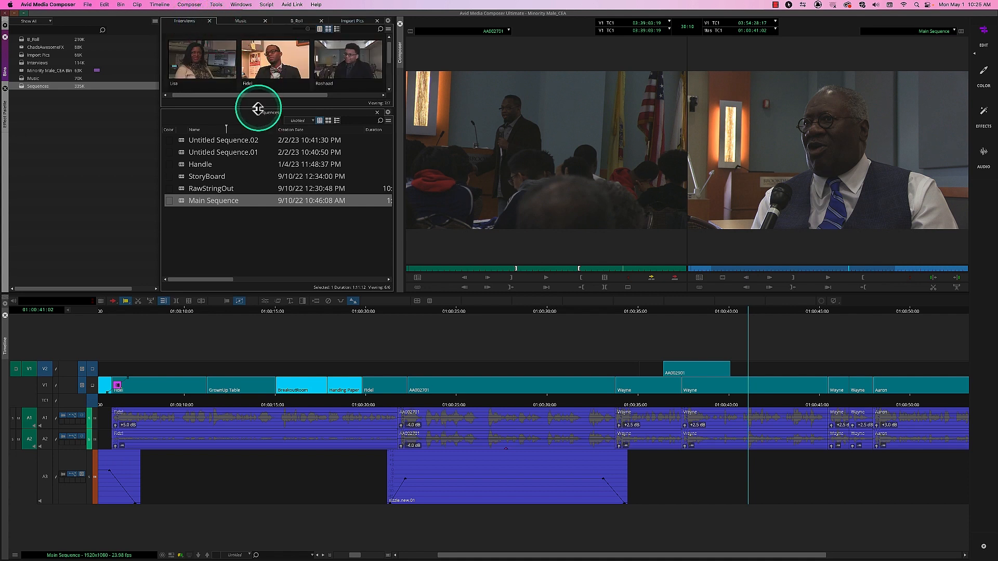
drag(258, 109, 261, 139)
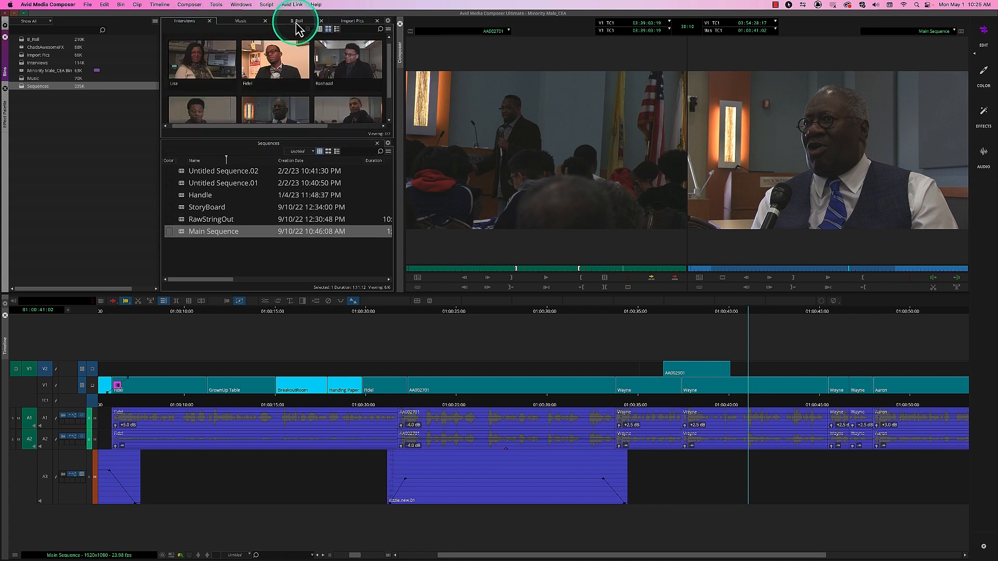
Step: Dock the B_Roll bin between the tabbed bins and Sequences, enlarge the top pane, and display Interviews there
drag(299, 26, 274, 138)
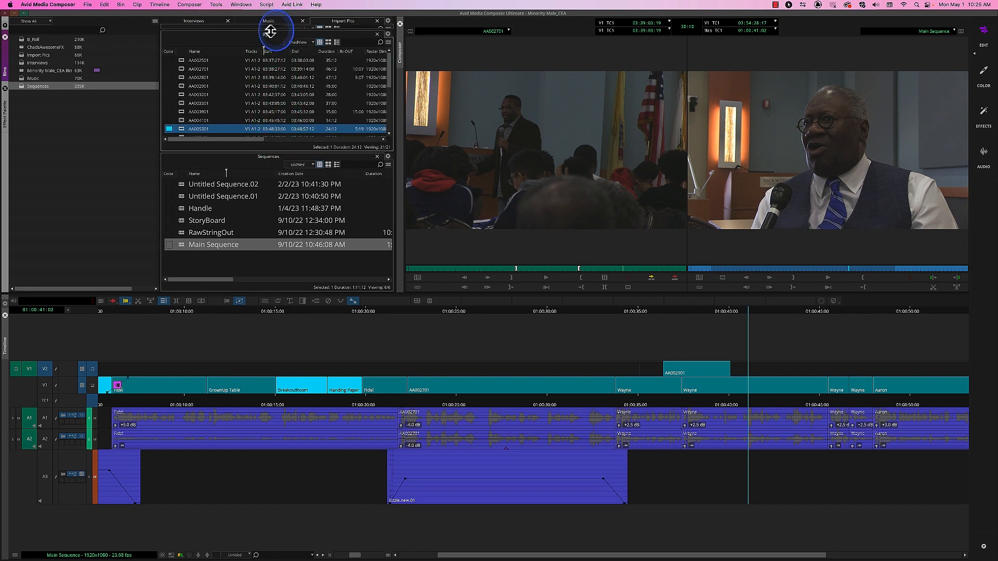
drag(270, 32, 276, 93)
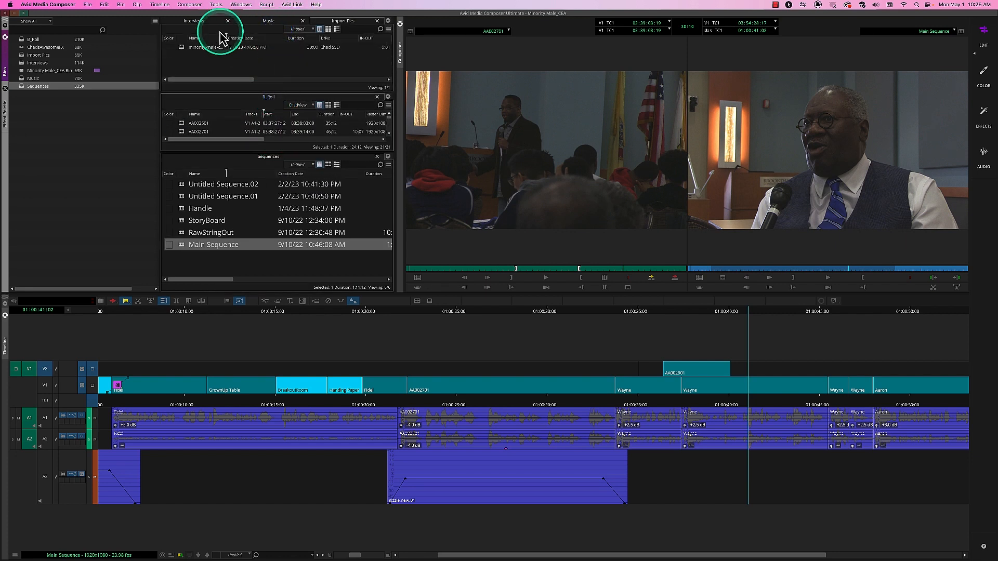
click(216, 22)
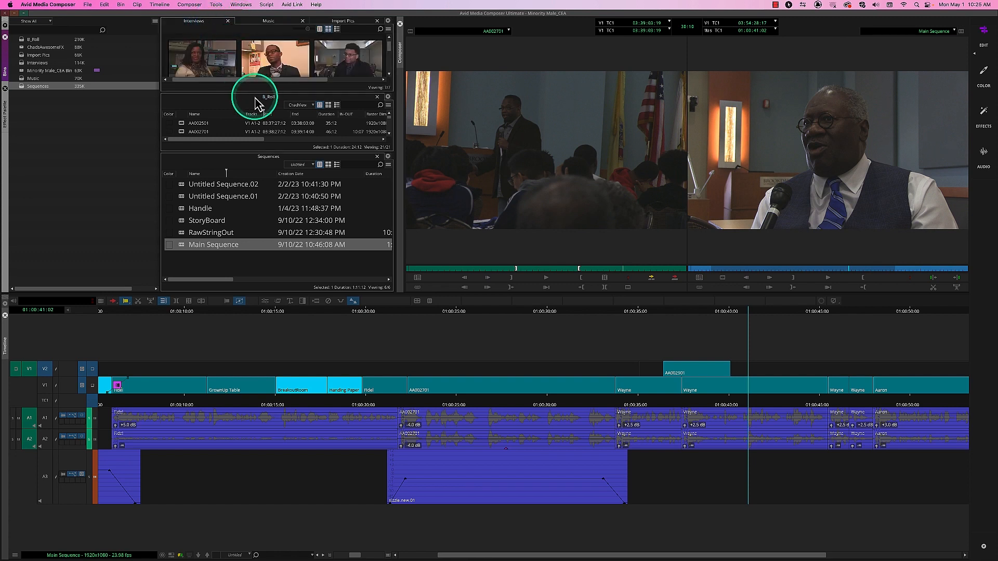
Step: Enlarge the B_Roll pane by shrinking Sequences, and switch B_Roll to Frame view
click(240, 161)
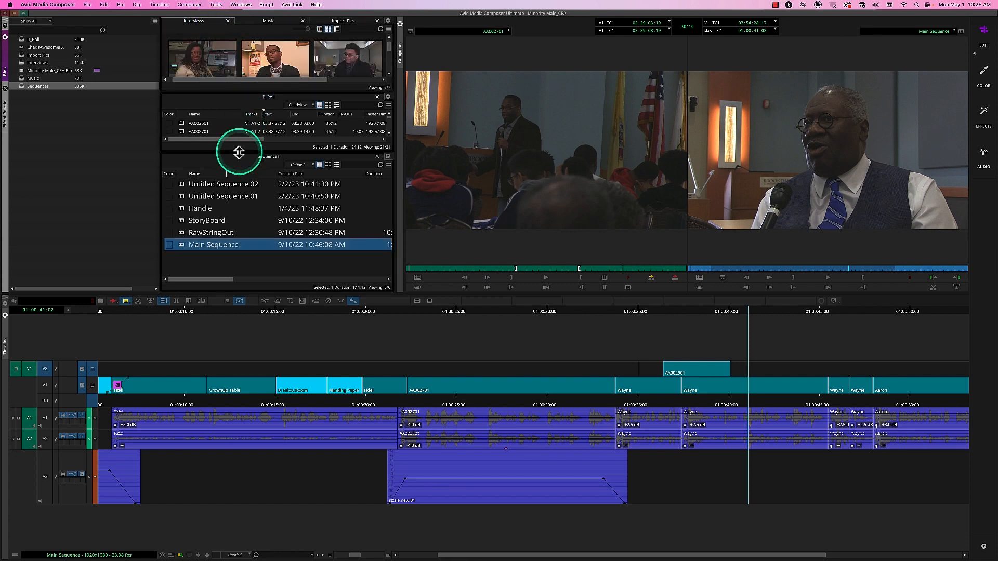
drag(239, 152, 237, 200)
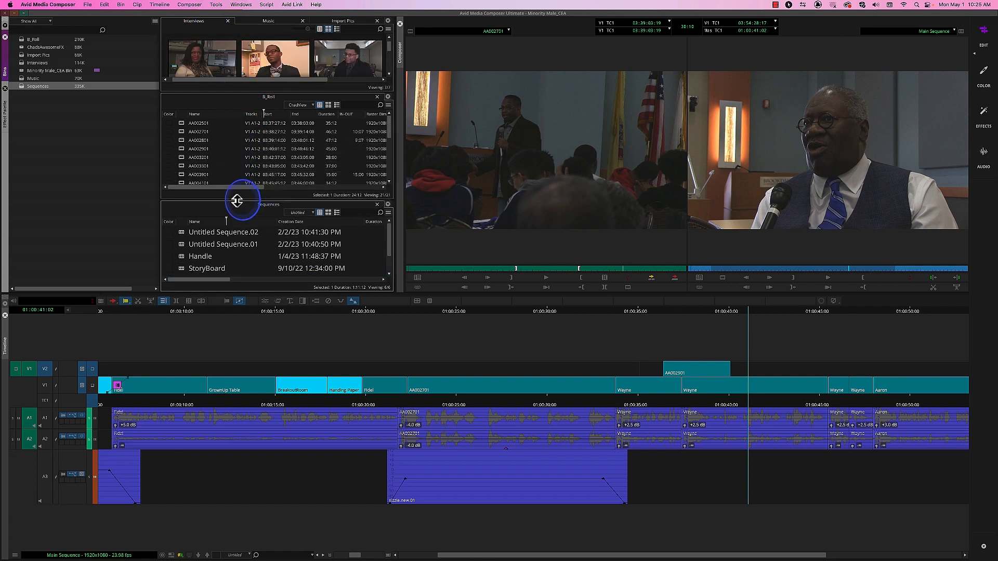
click(328, 105)
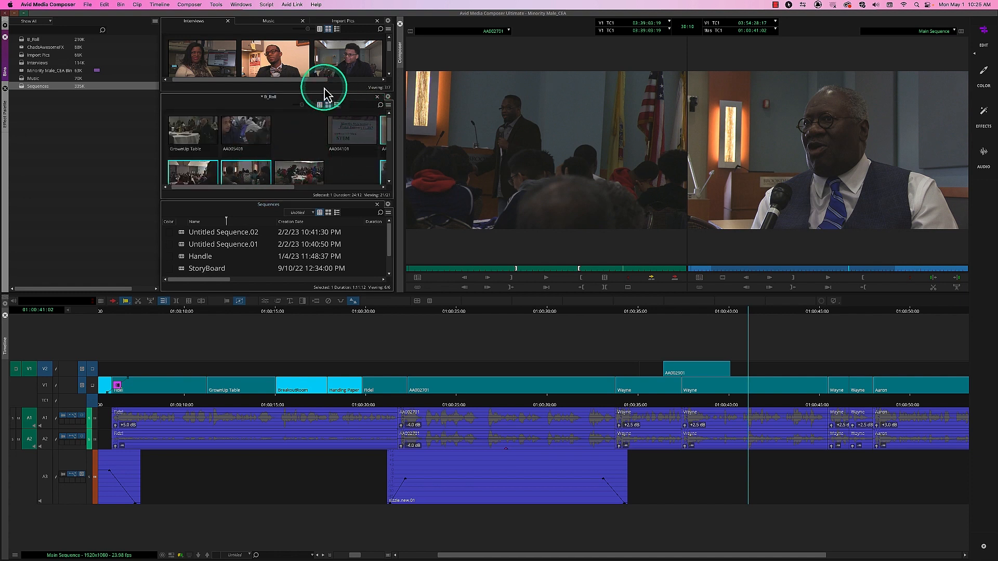
Step: Enlarge the Interviews and B_Roll panes, partly by shrinking the timeline, and reduce the thumbnail size in both bins
drag(328, 95, 333, 124)
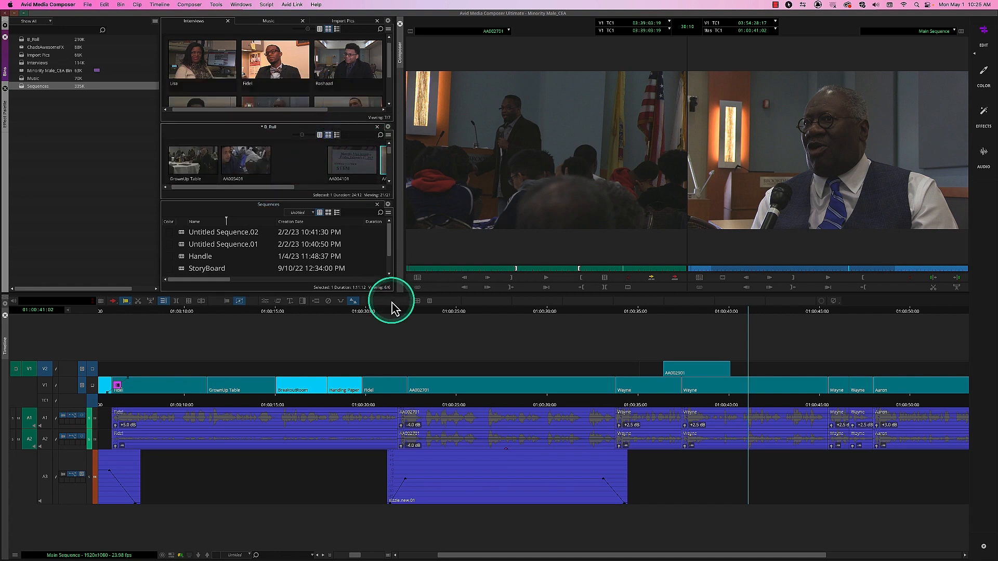
drag(390, 294, 407, 424)
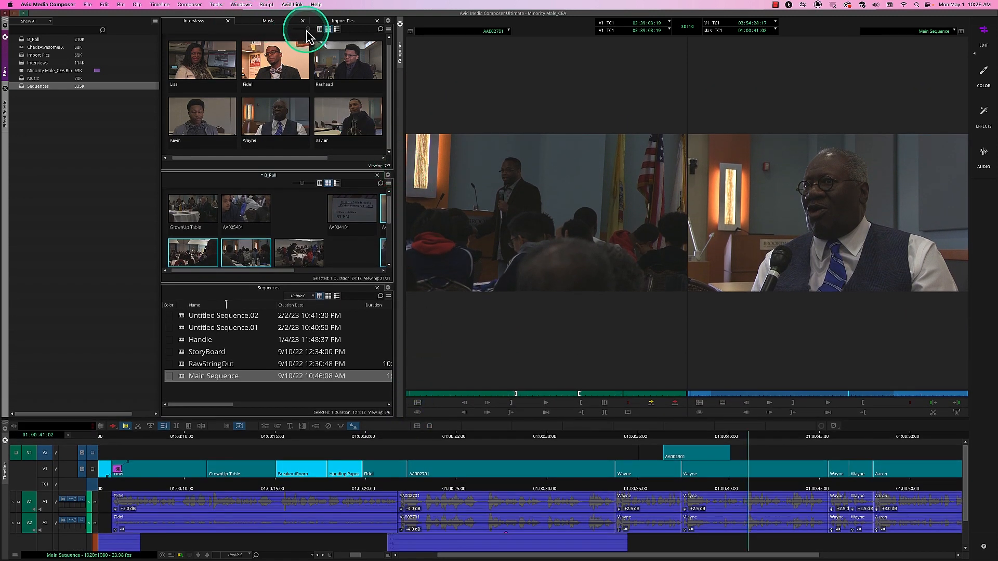
drag(307, 30, 300, 32)
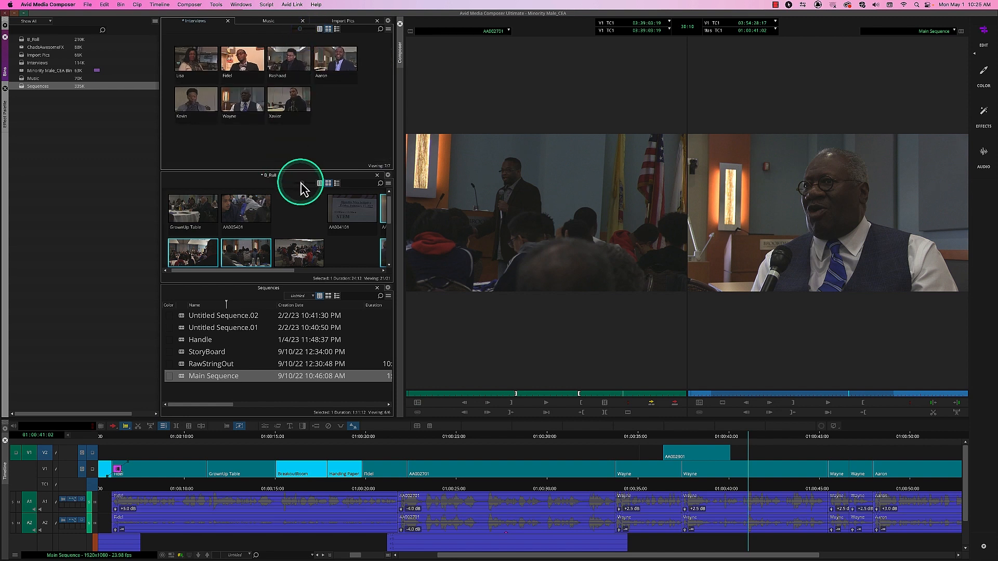
drag(301, 183, 292, 186)
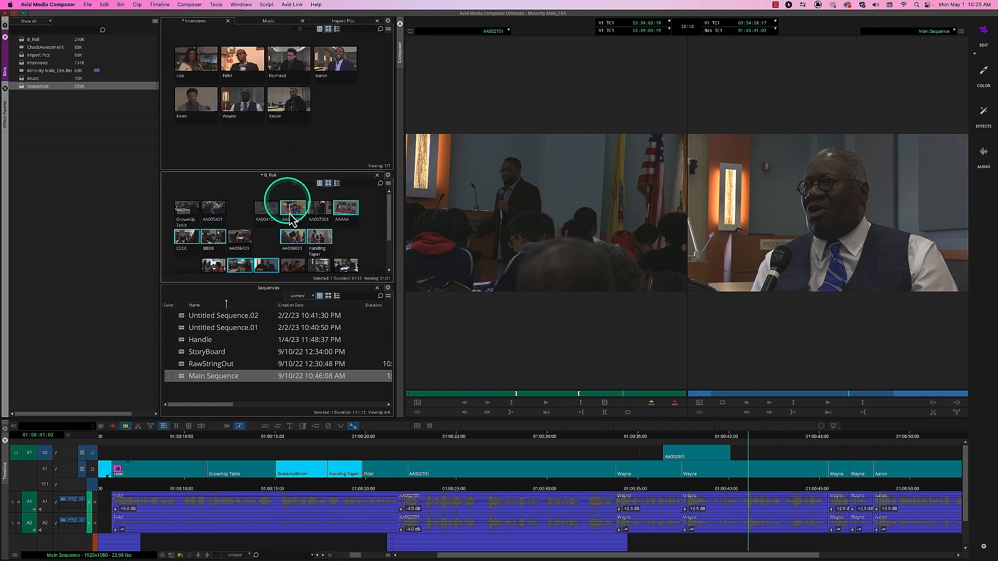
drag(285, 283, 295, 323)
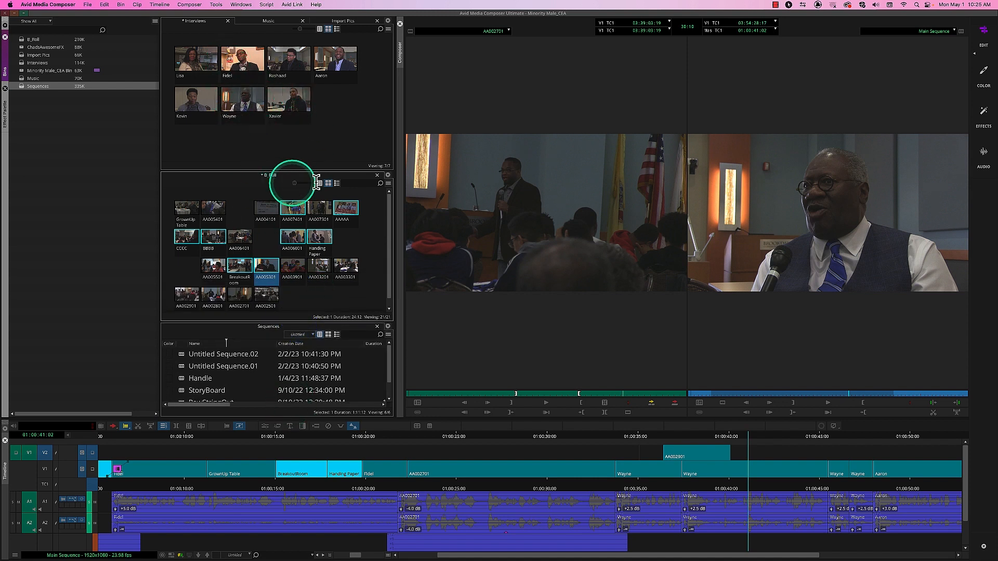
Step: Close the B_Roll and Sequences bins so Interviews, Music and Import Pics fill the bin area
click(377, 175)
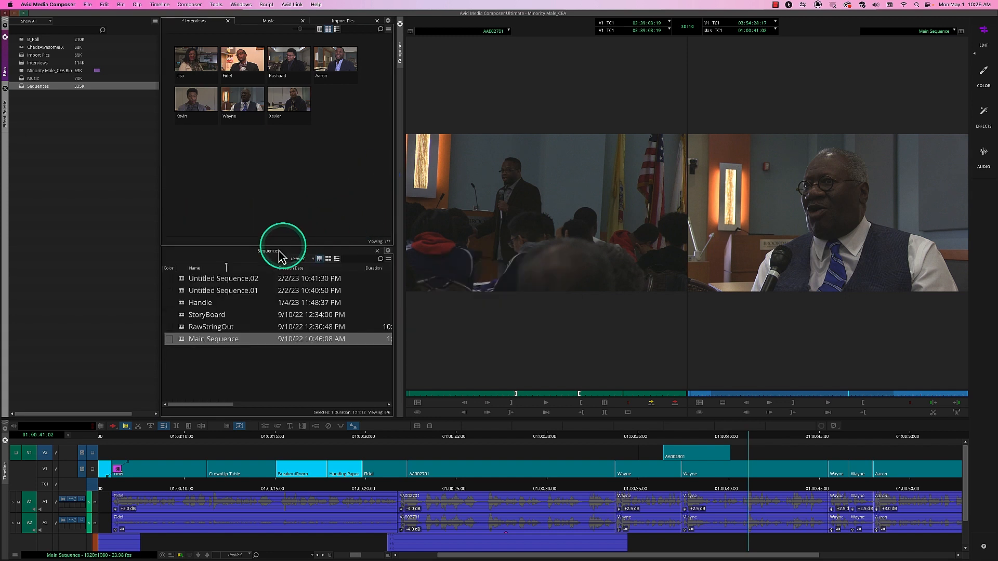
drag(280, 249, 318, 114)
click(308, 122)
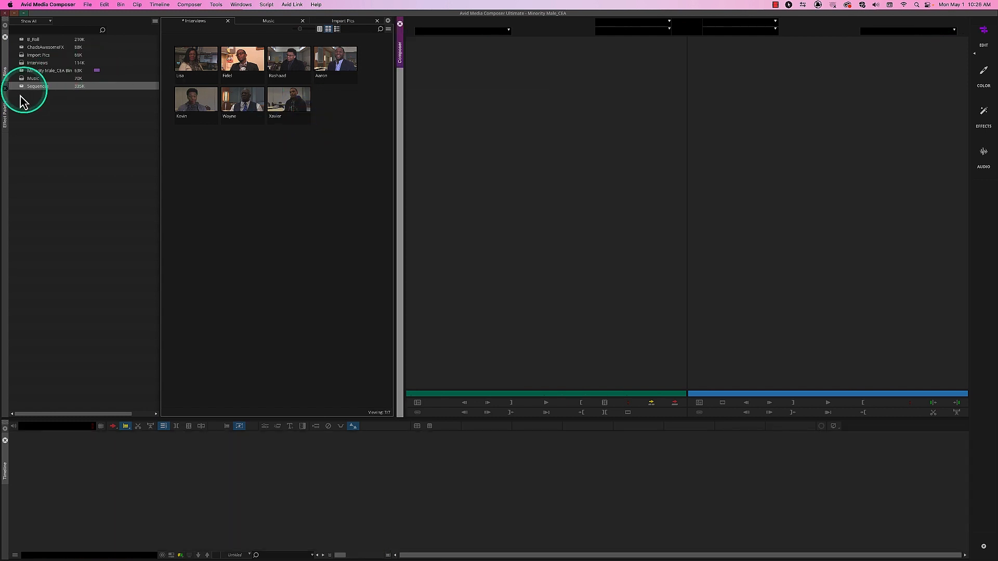
Step: Load Main Sequence from the reopened Sequences bin, and enlarge the timeline area to about half the window height
double_click(20, 88)
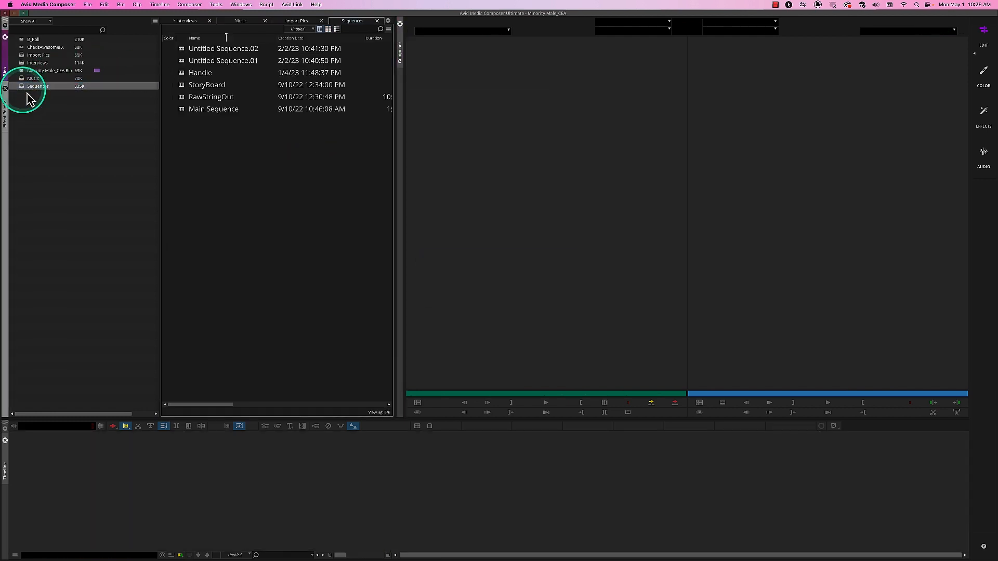
click(183, 110)
double_click(182, 110)
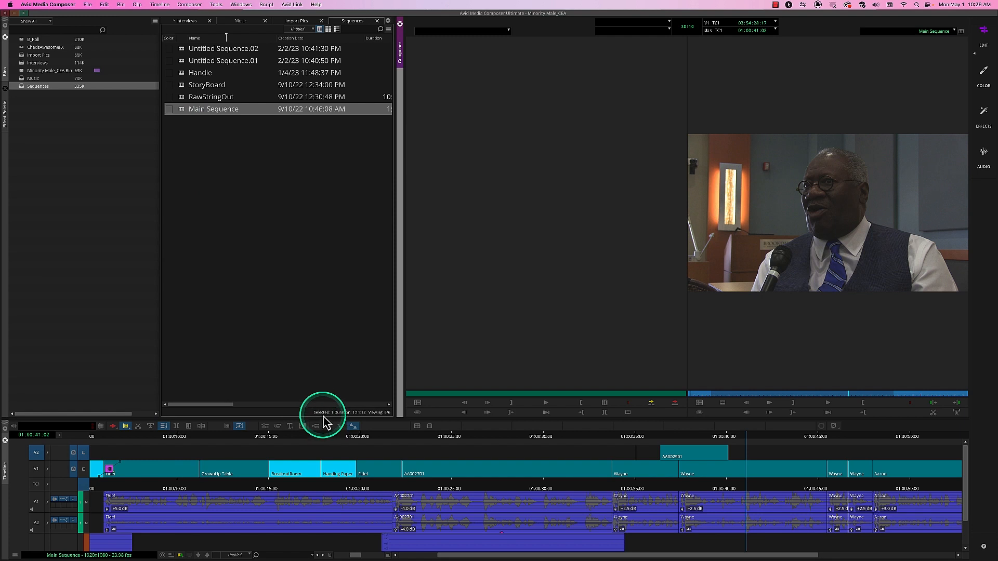
drag(325, 420, 318, 197)
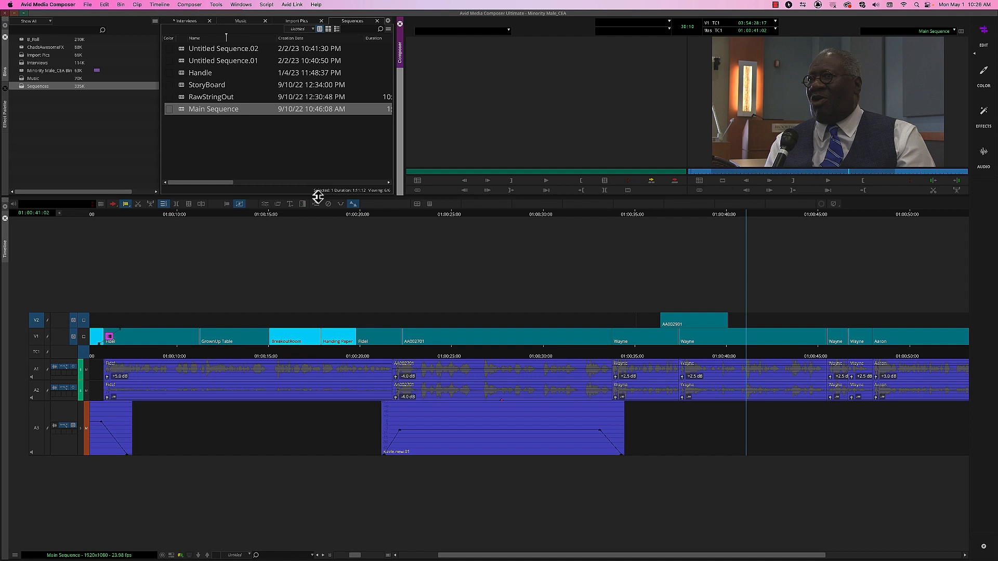
drag(318, 196, 327, 297)
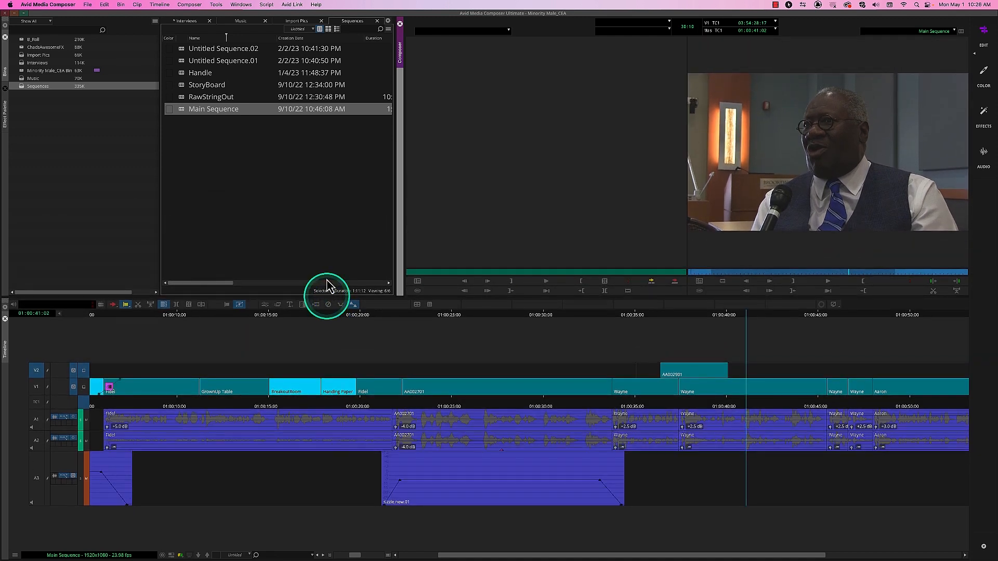
Step: Create a new bin named Cool Footage and dock it below the tabbed bins, with both panes about equally tall
click(43, 105)
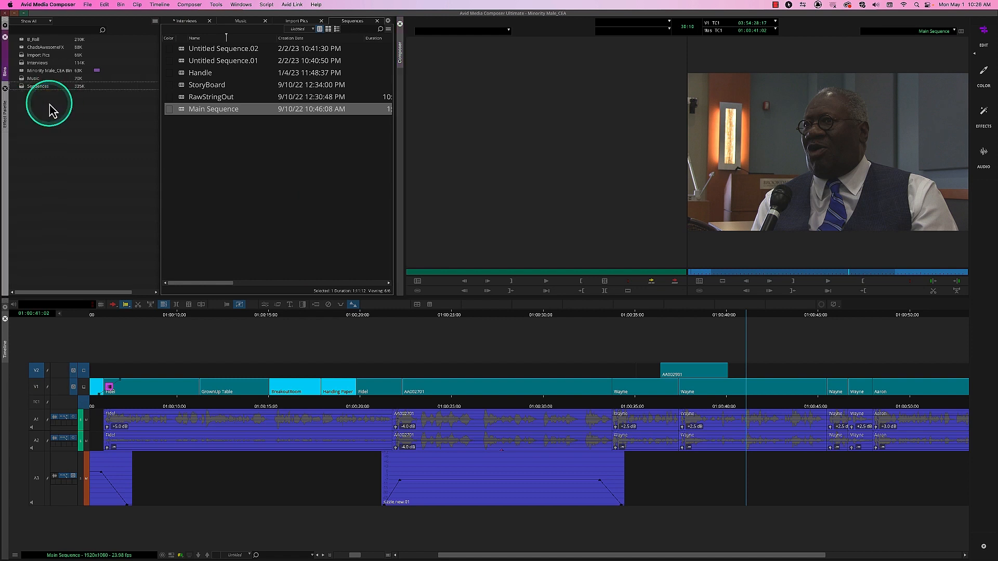
right_click(50, 111)
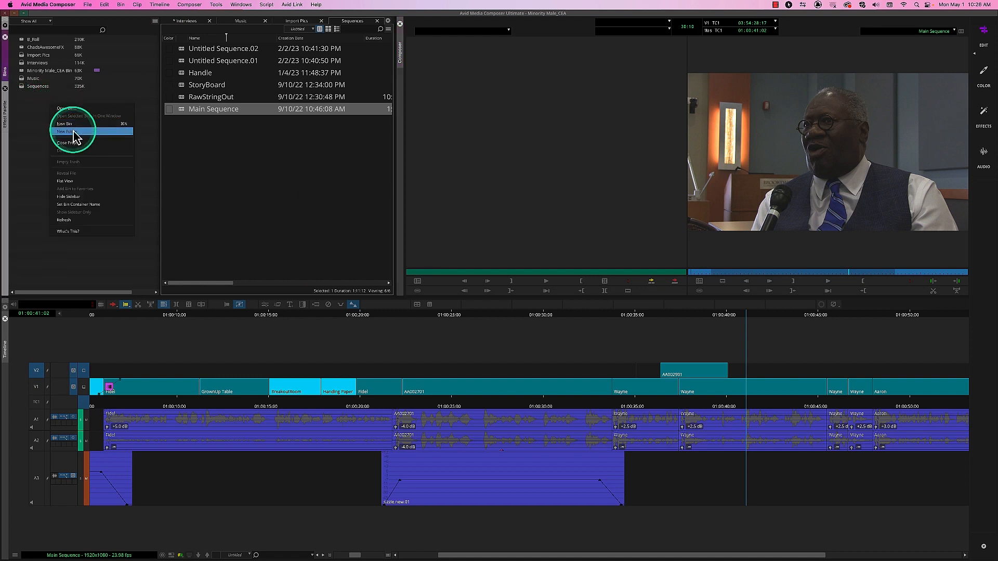
click(125, 124)
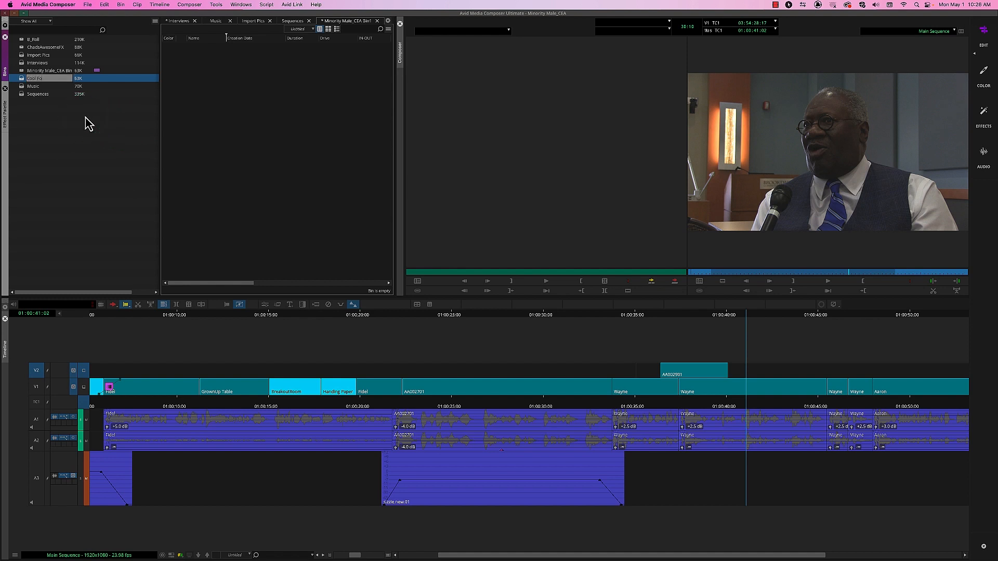
key(Return)
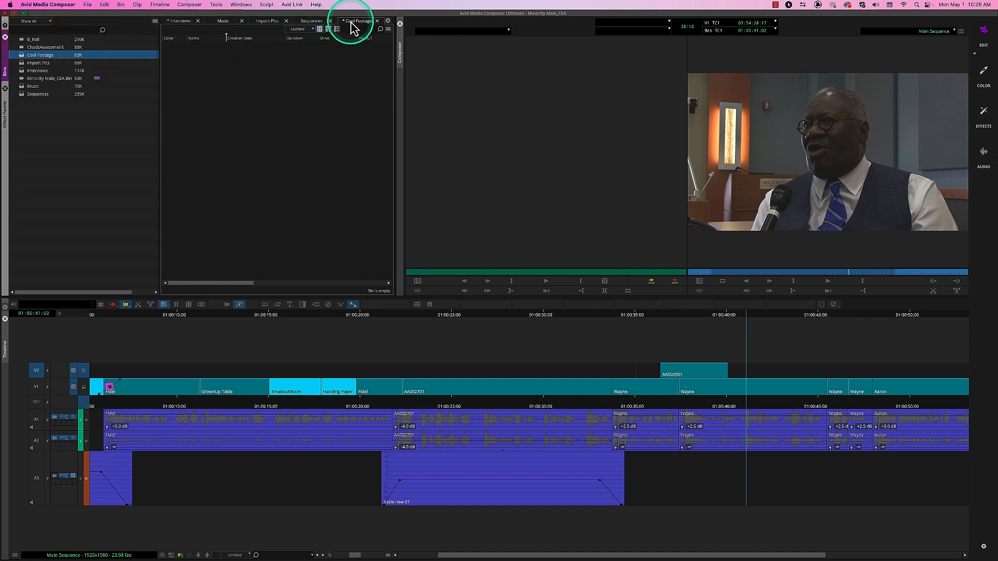
drag(354, 21, 290, 285)
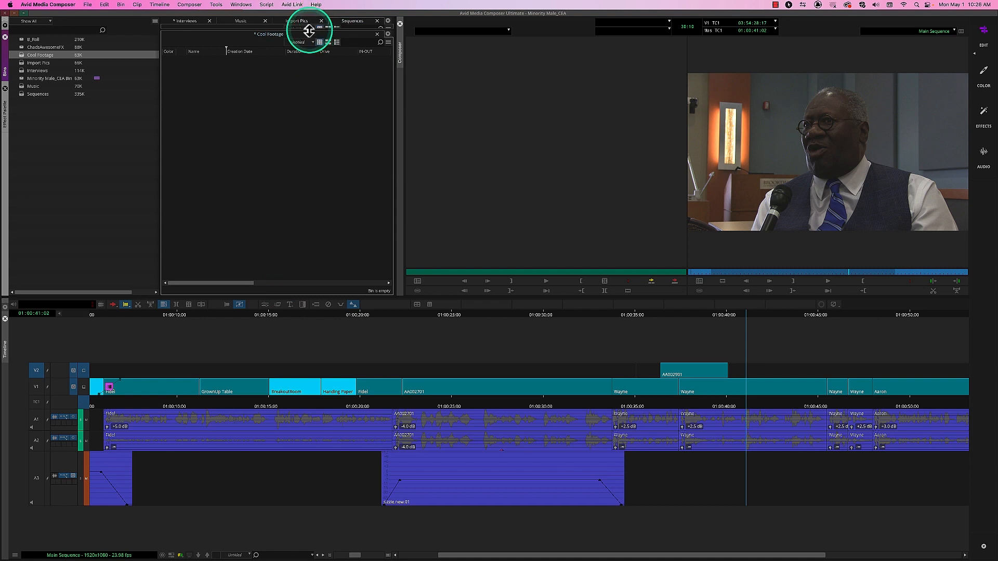
drag(309, 31, 312, 158)
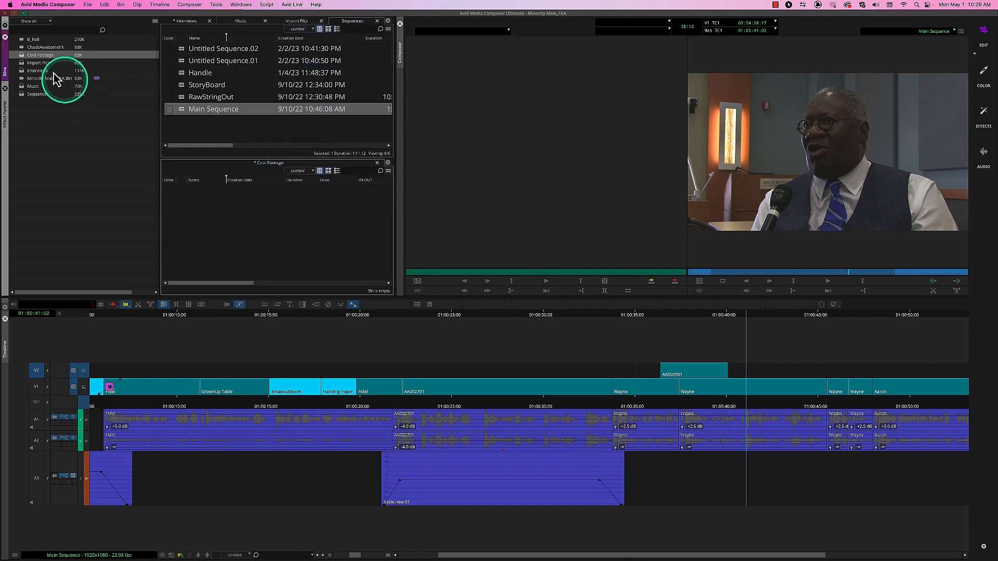
Step: Open the B_Roll bin as a tab in the pane above Cool Footage instead of beside it
double_click(23, 42)
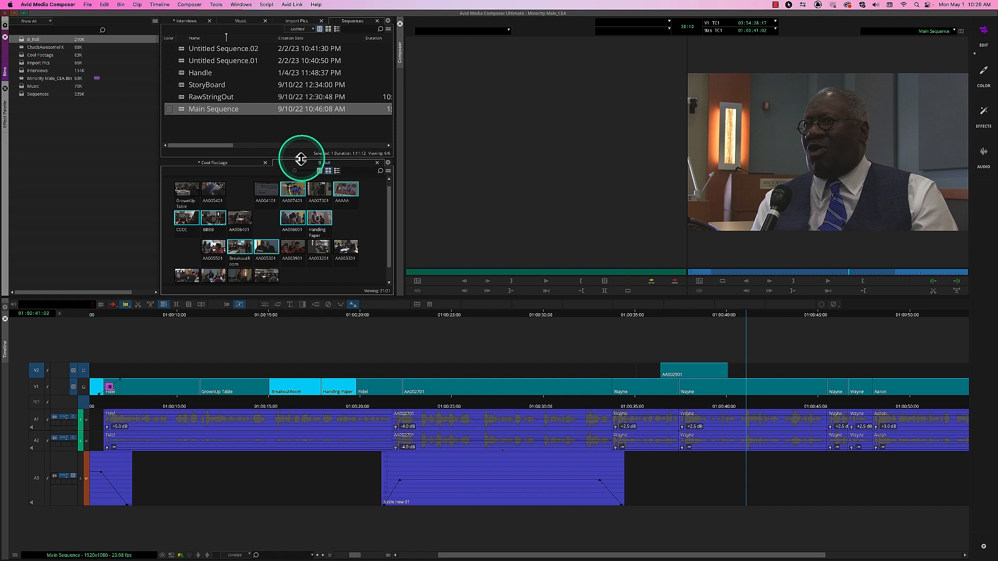
click(377, 162)
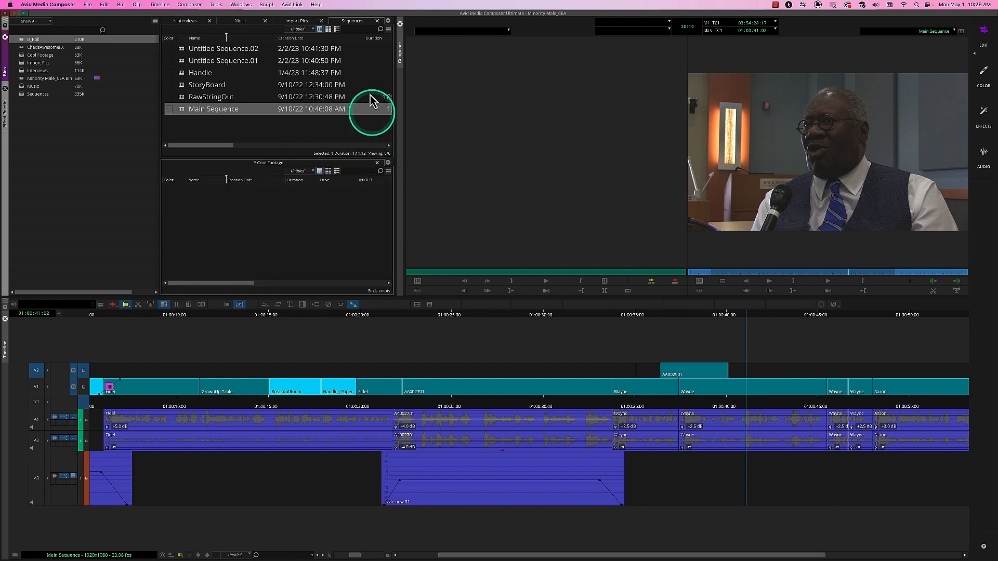
click(368, 73)
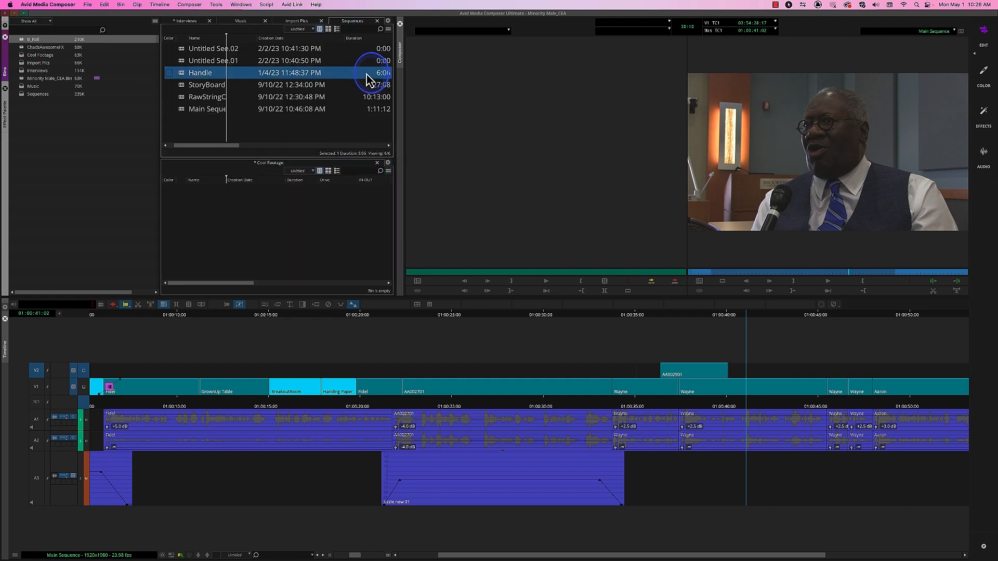
double_click(29, 40)
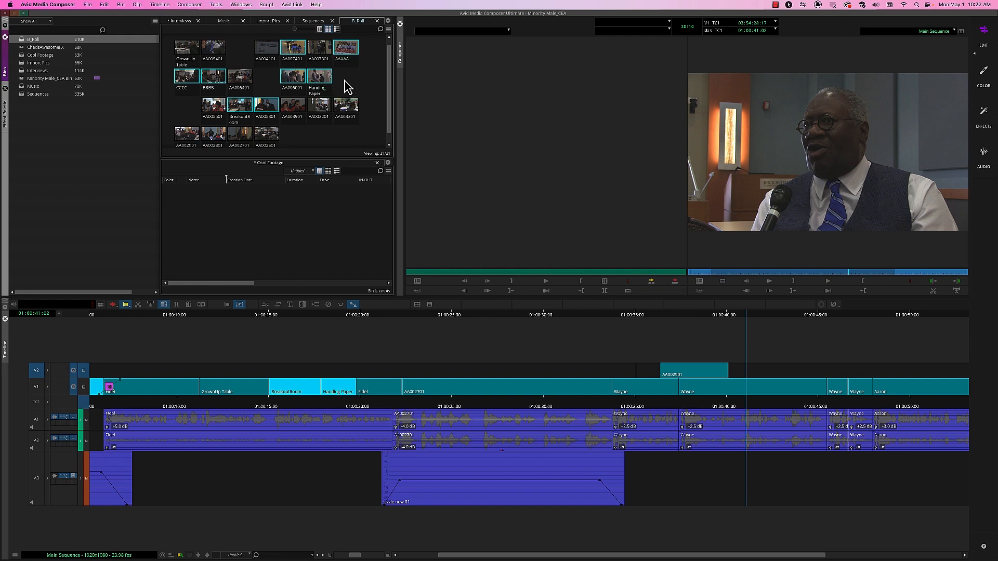
mouse_move(393, 72)
mouse_down()
mouse_move(396, 82)
mouse_move(387, 75)
mouse_up()
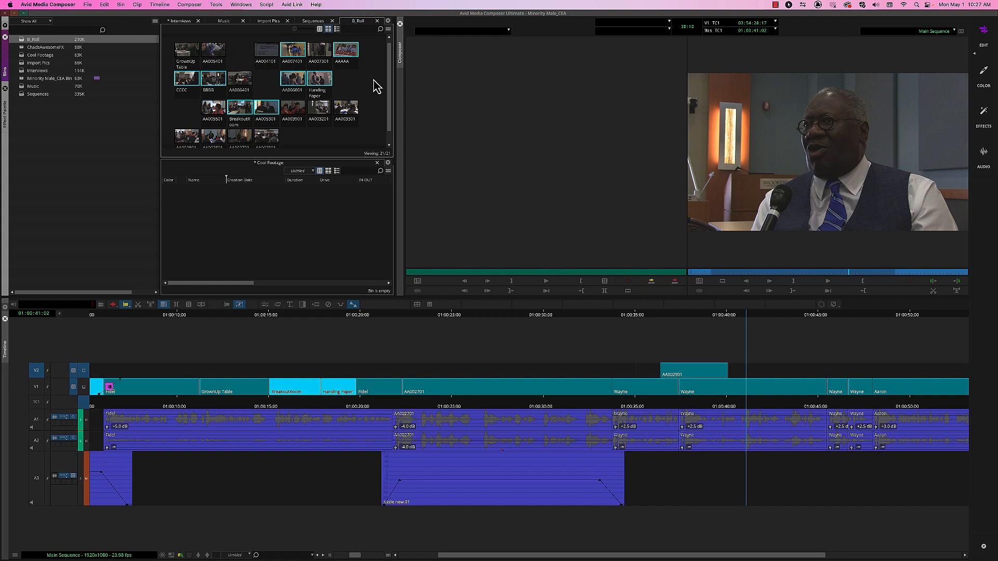
Step: Duplicate the B_Roll clips CCCC, BBBB, Handing Paper, AA007401, AAAAA, BreakoutRoom and AA005301
click(190, 80)
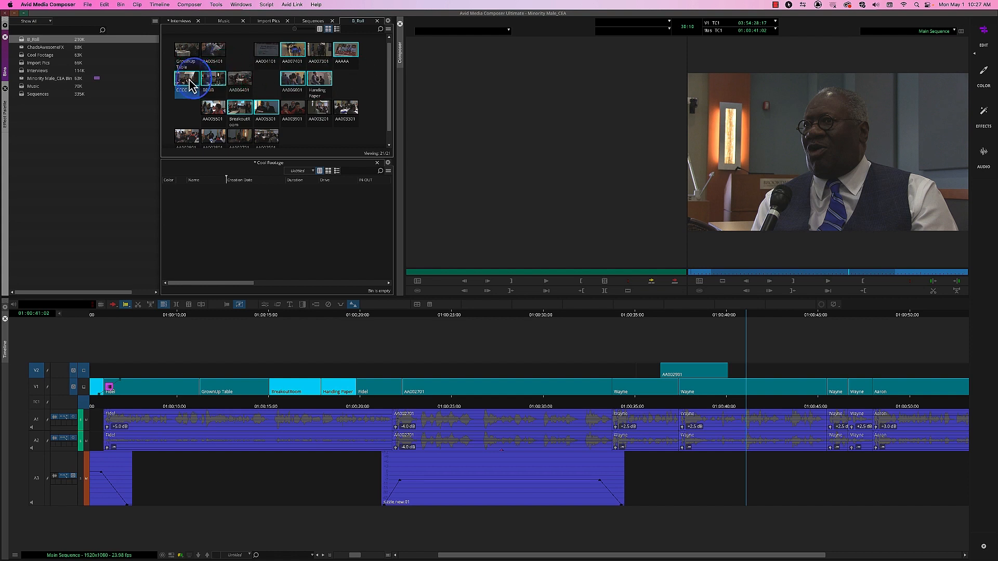
shift+click(212, 79)
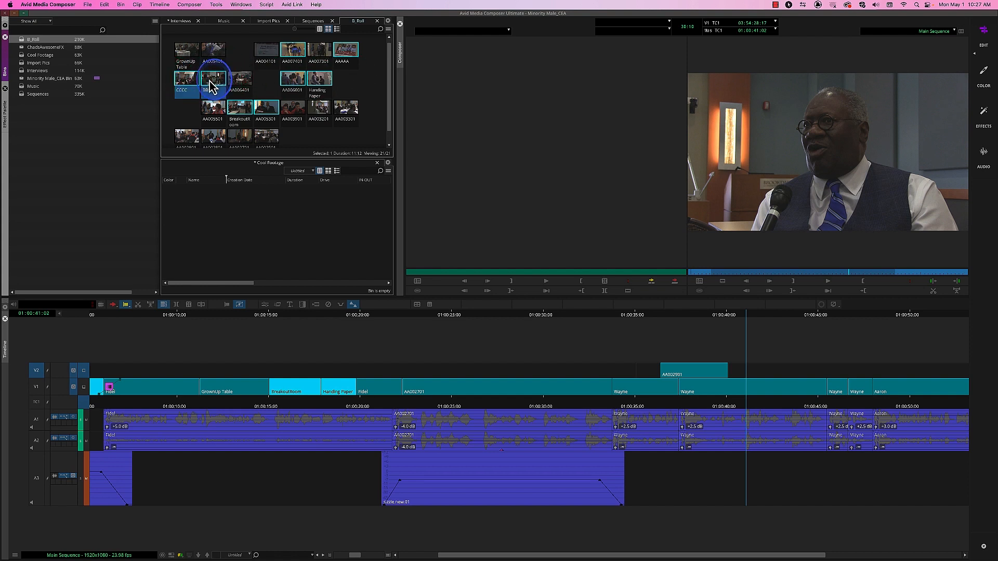
shift+click(303, 85)
shift+click(293, 50)
shift+click(345, 49)
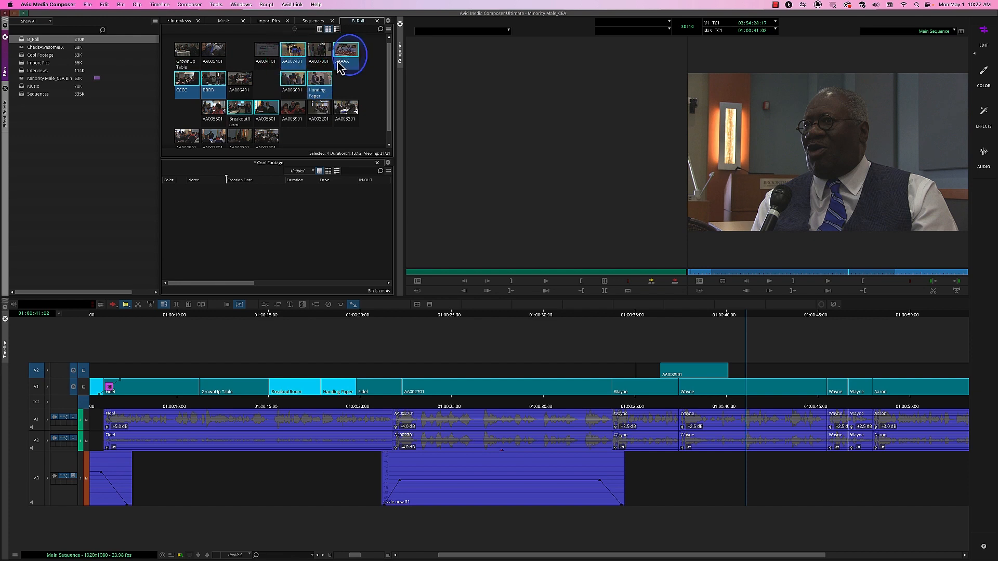
shift+click(238, 112)
shift+click(266, 108)
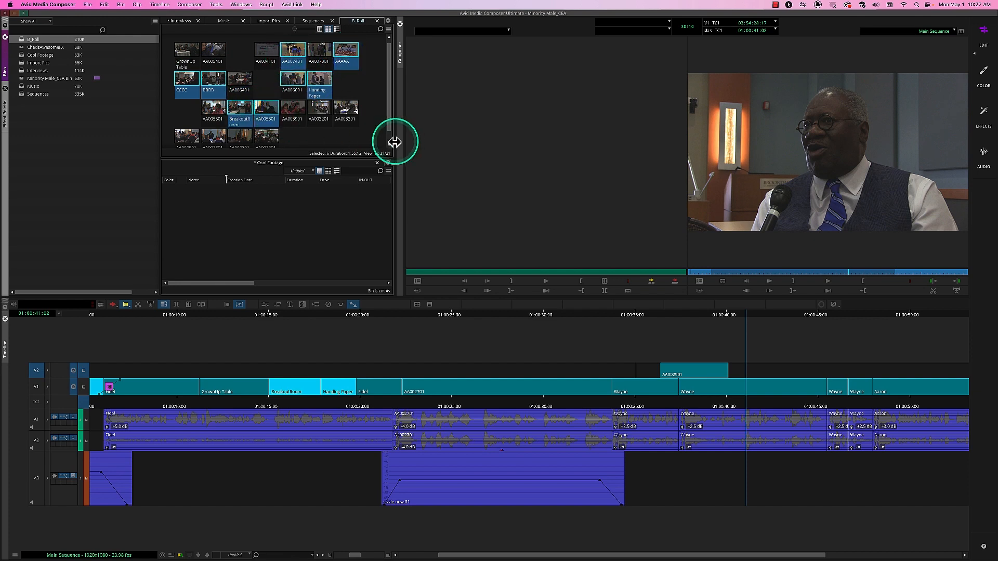
key(super+d)
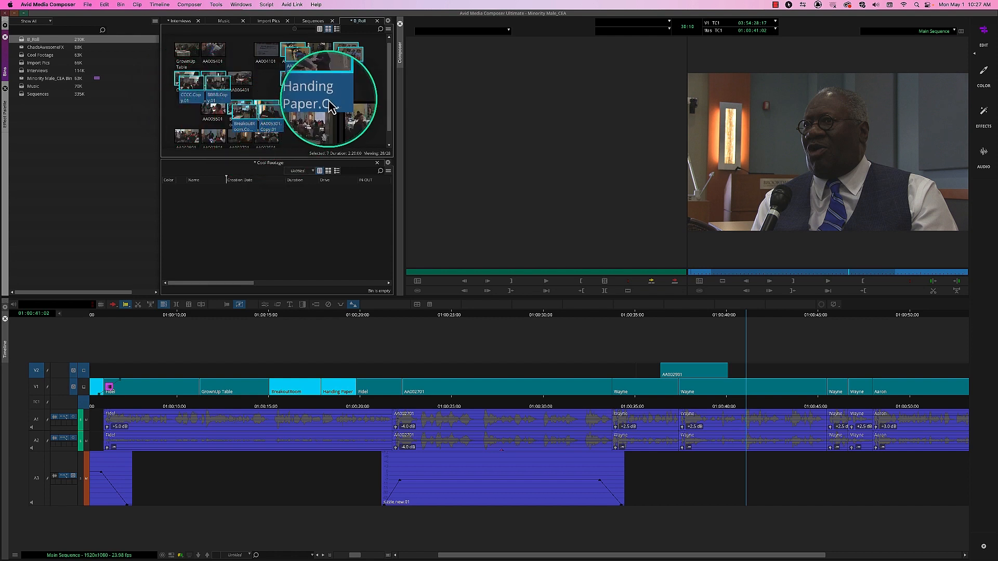
Step: Move the duplicated clips from B_Roll into the Cool Footage bin and show that bin in Frame view
drag(198, 93, 197, 221)
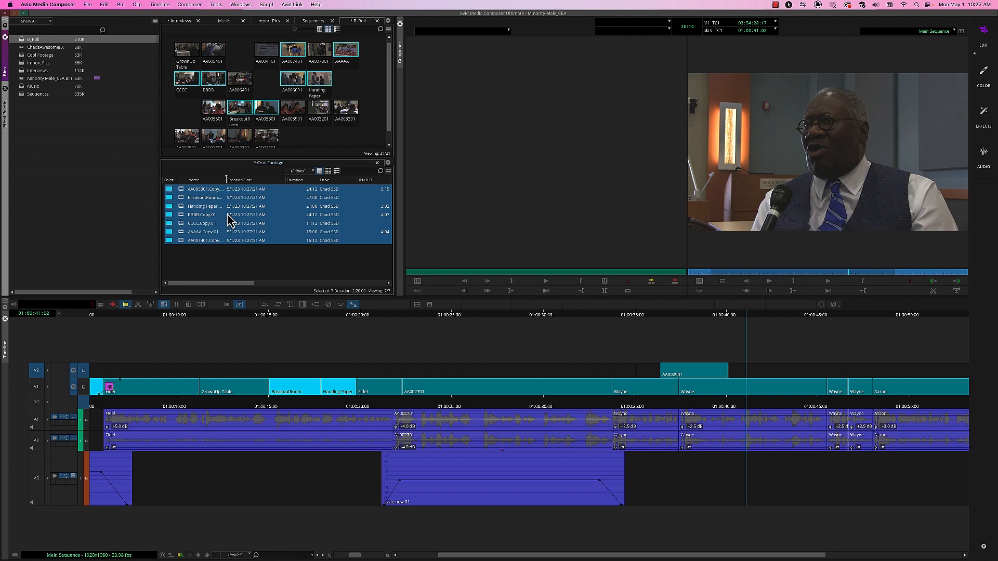
click(328, 170)
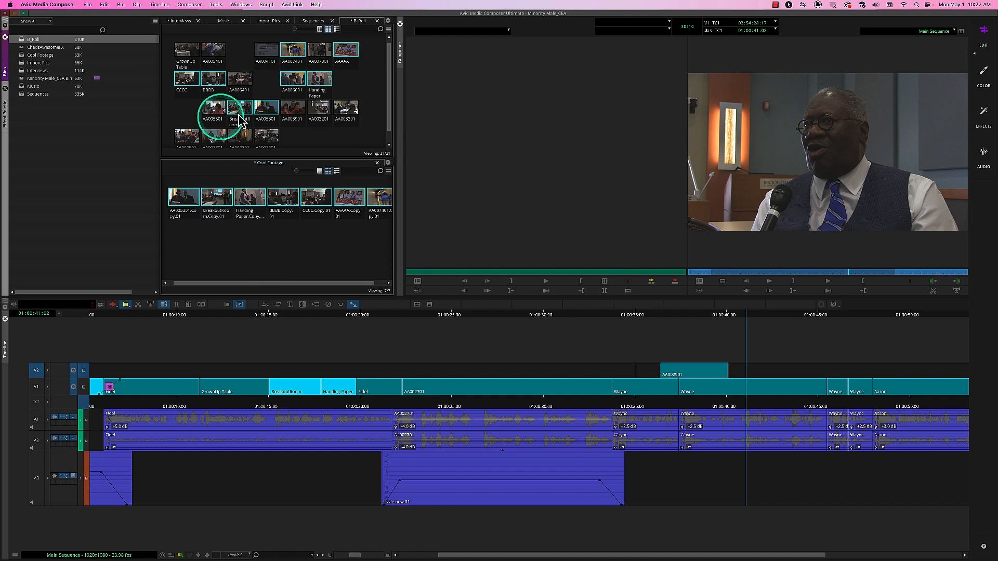
click(271, 112)
key(Delete)
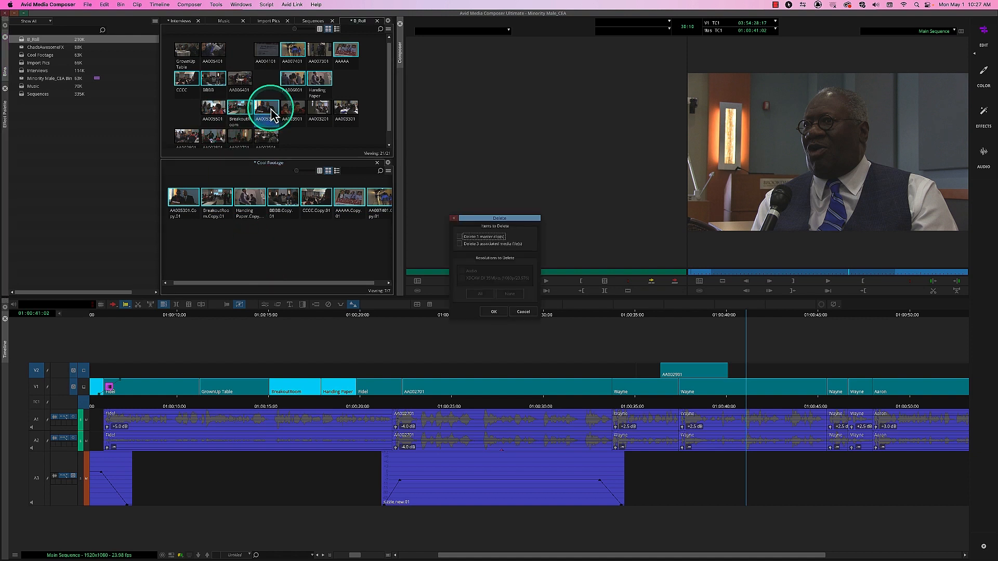
click(479, 237)
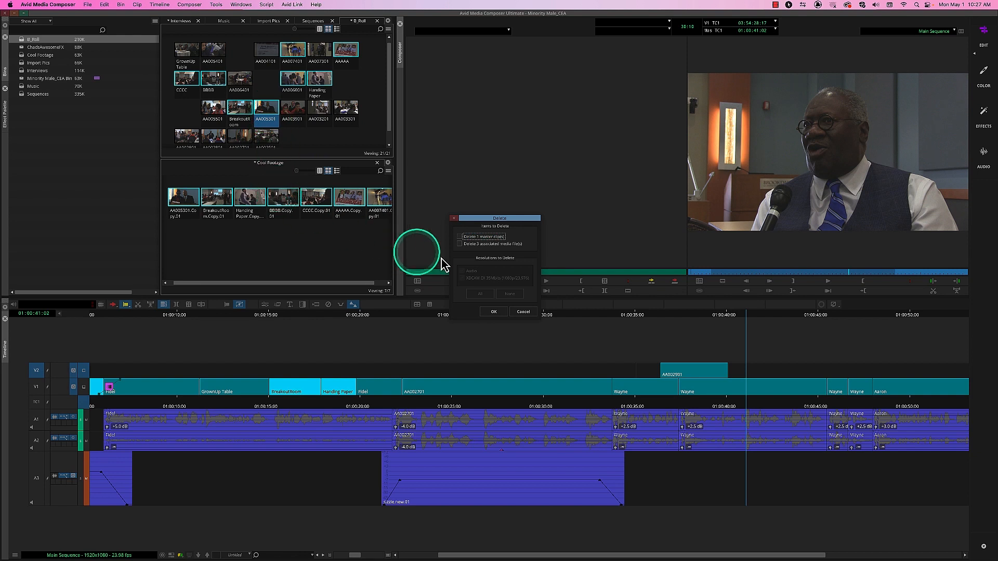
click(522, 312)
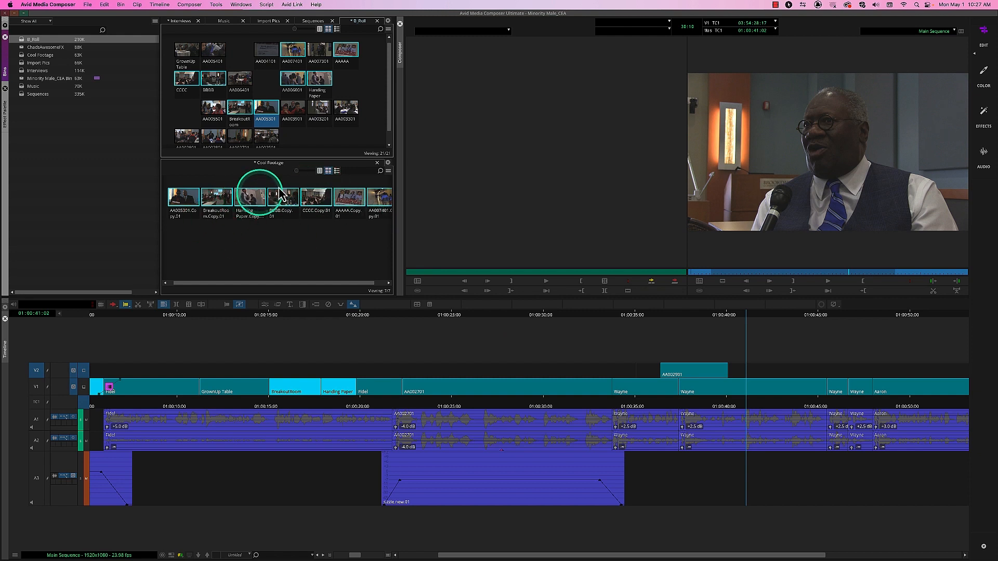
Step: Switch Cool Footage to Text view, and slightly enlarge the B_Roll pane above it
click(320, 170)
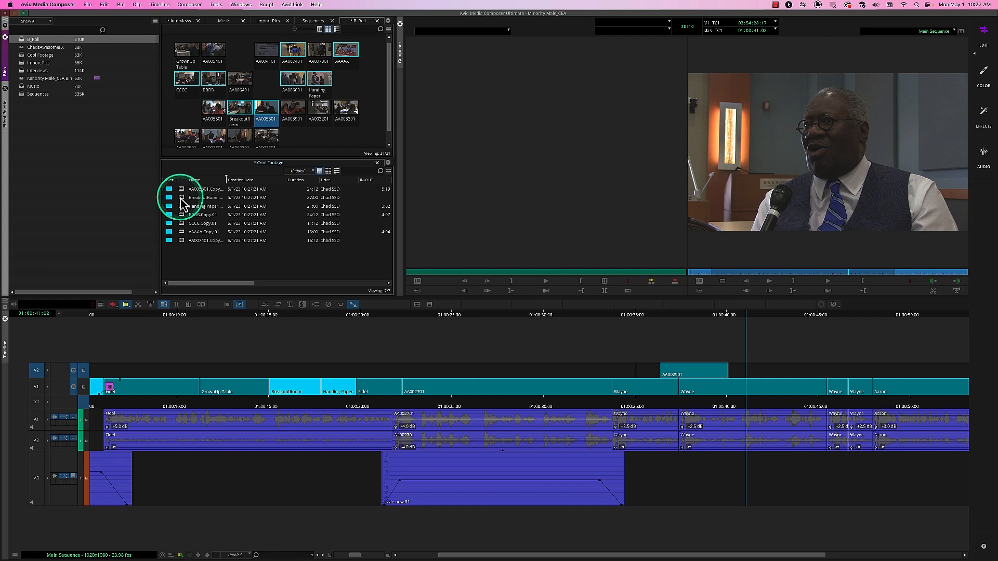
click(225, 199)
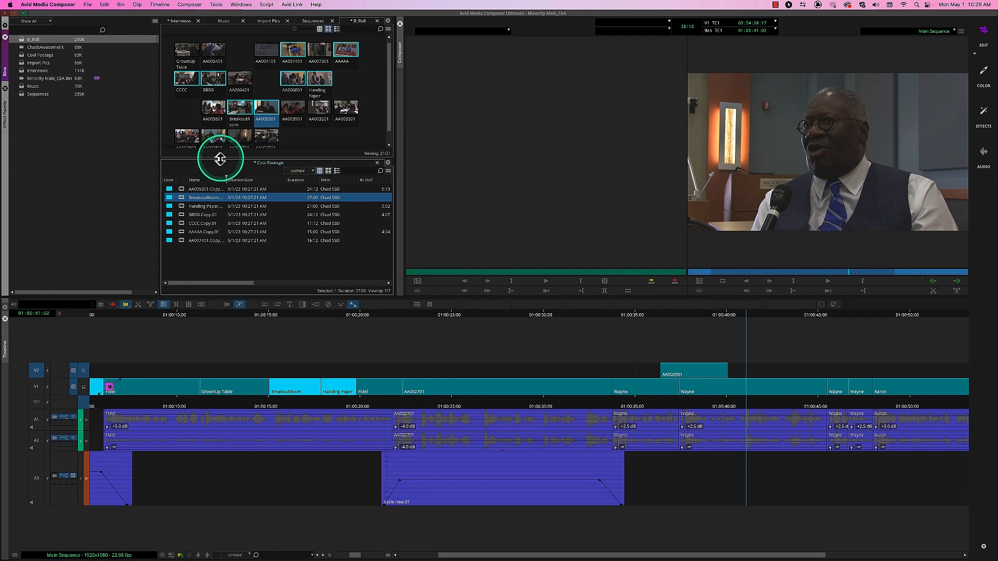
drag(219, 157, 224, 165)
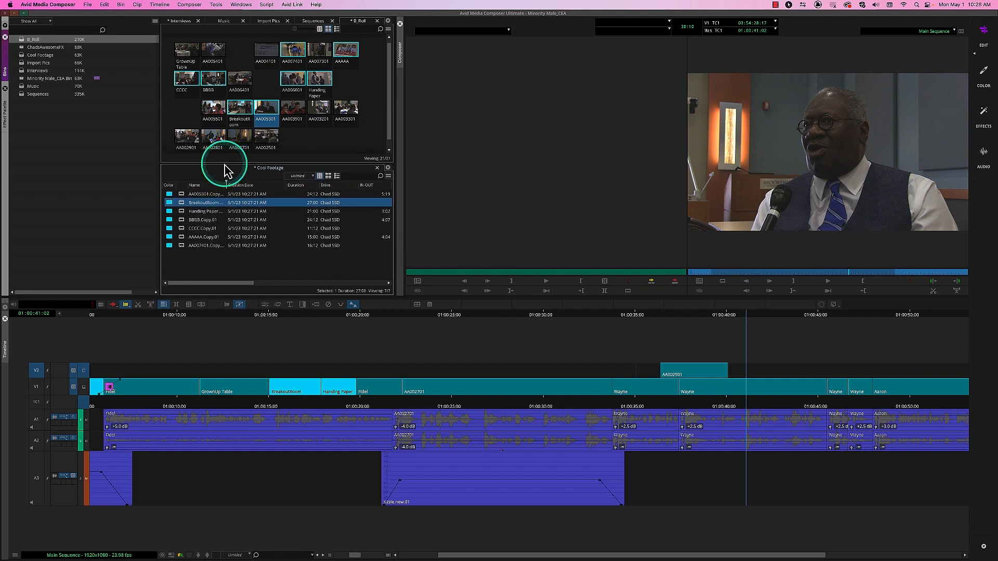
drag(389, 133, 388, 146)
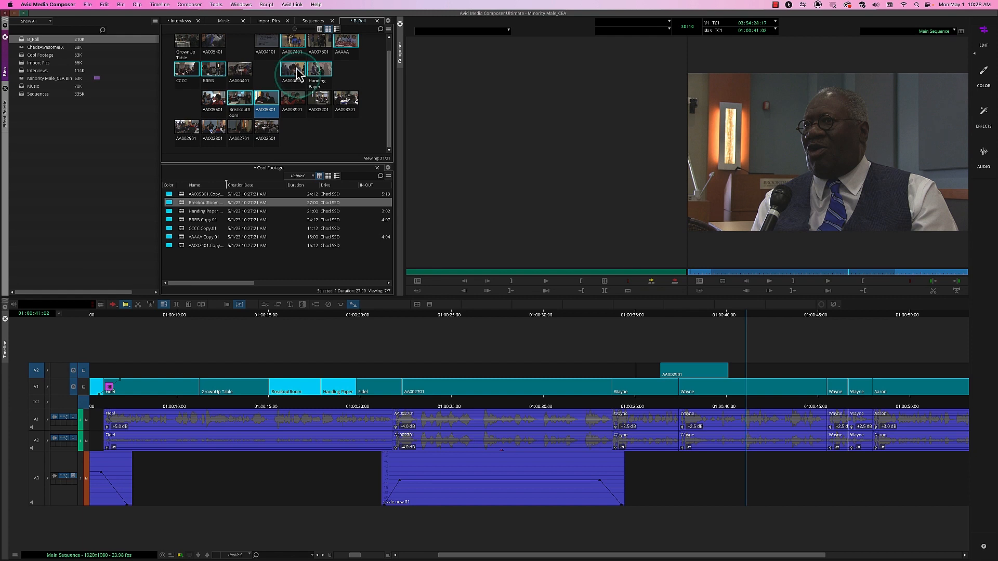
click(183, 195)
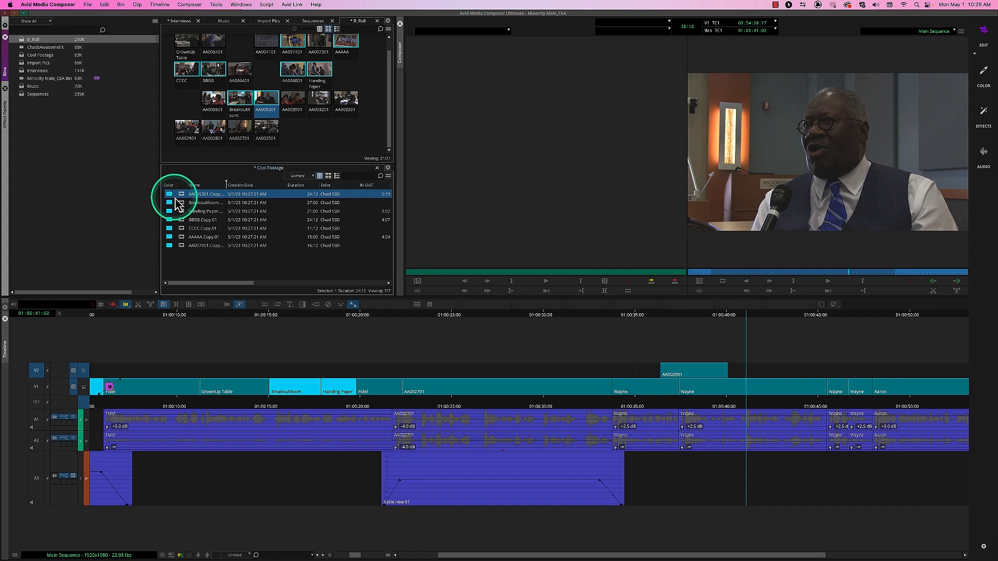
key(Delete)
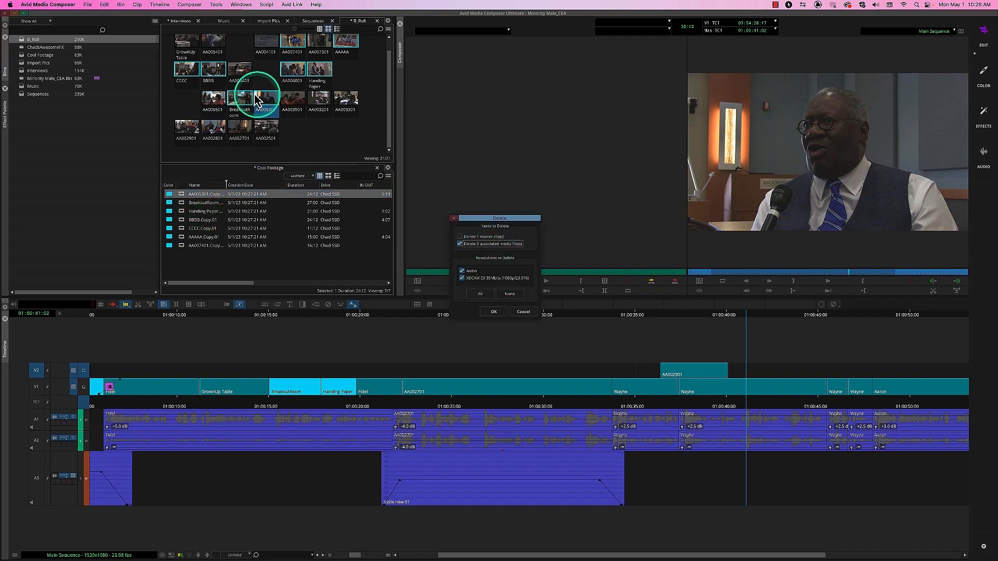
click(521, 312)
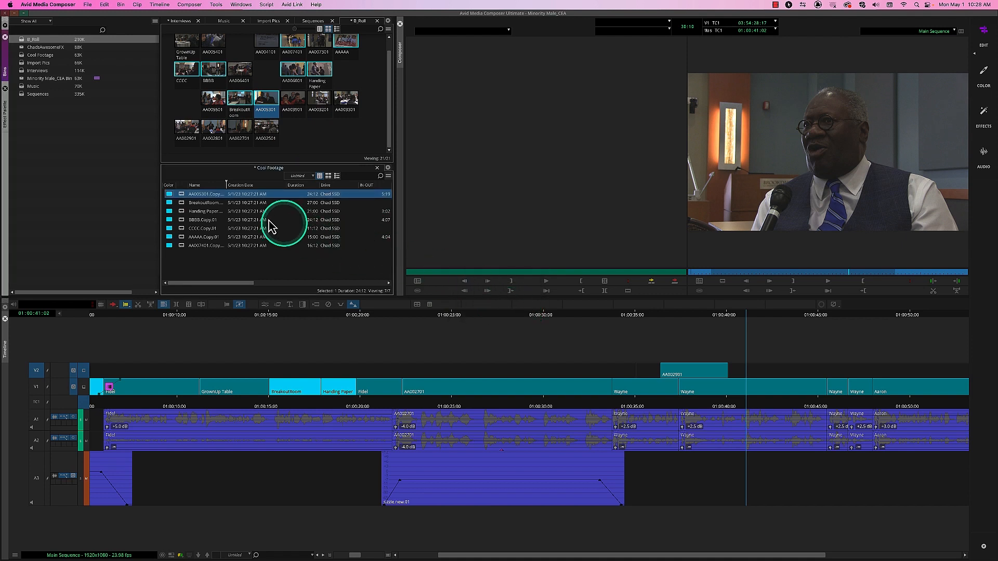
click(202, 194)
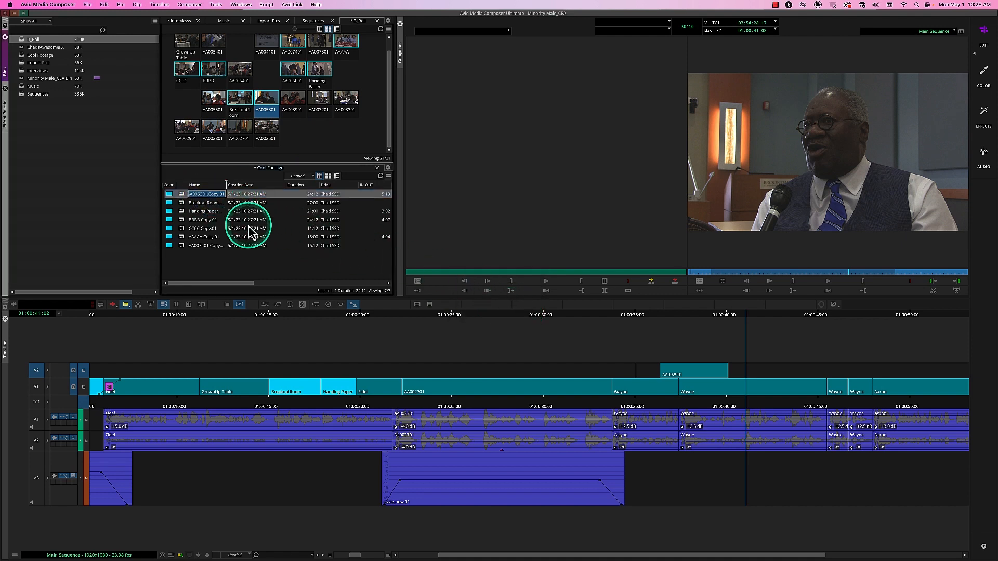
Step: Change the clip colour of all seven duplicates in Cool Footage to orange
click(182, 195)
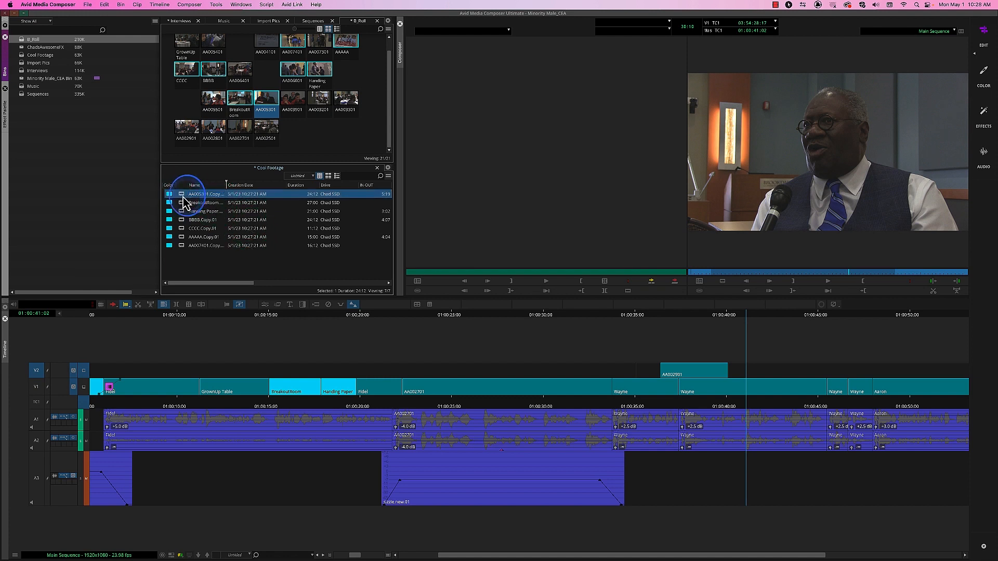
shift+click(183, 245)
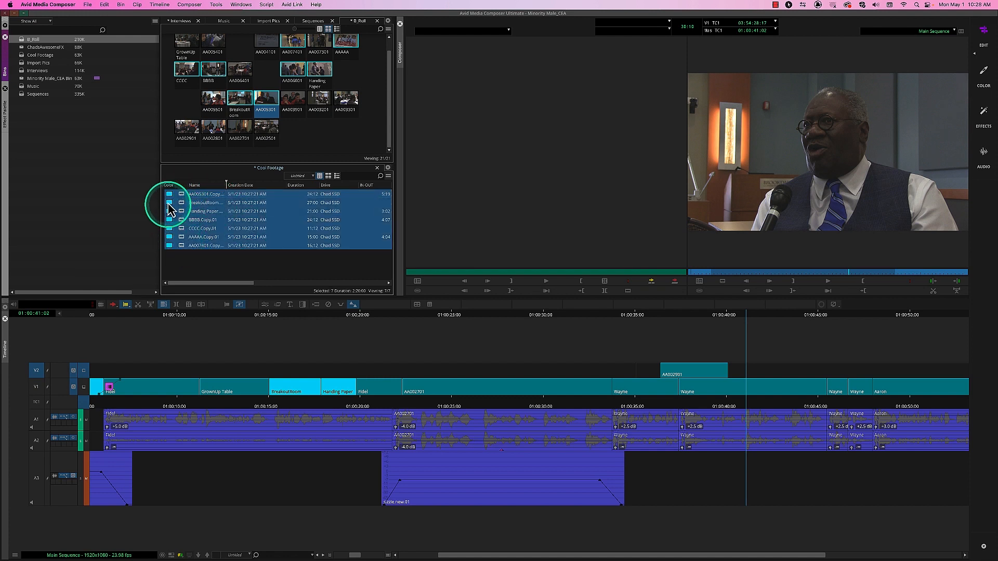
click(172, 204)
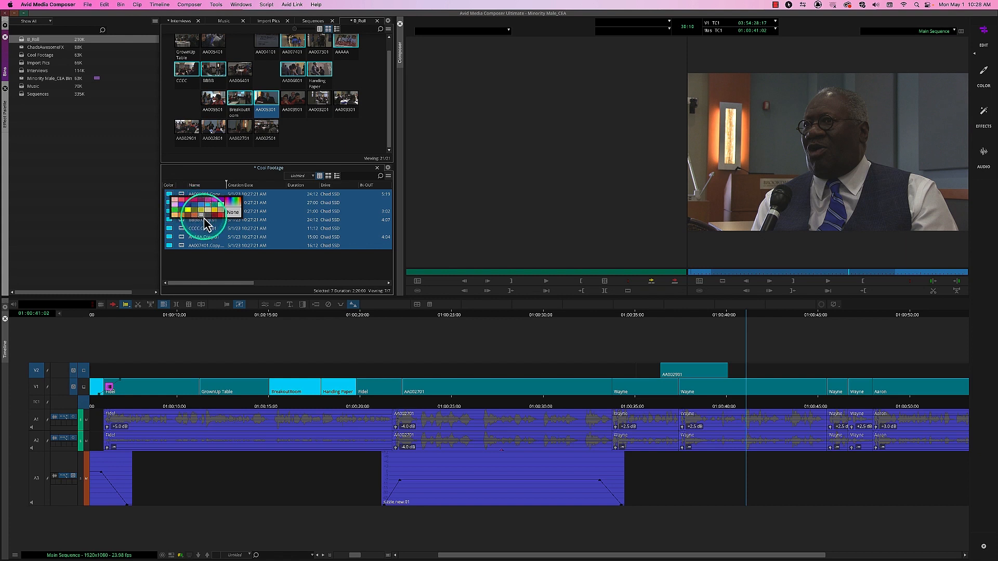
click(183, 215)
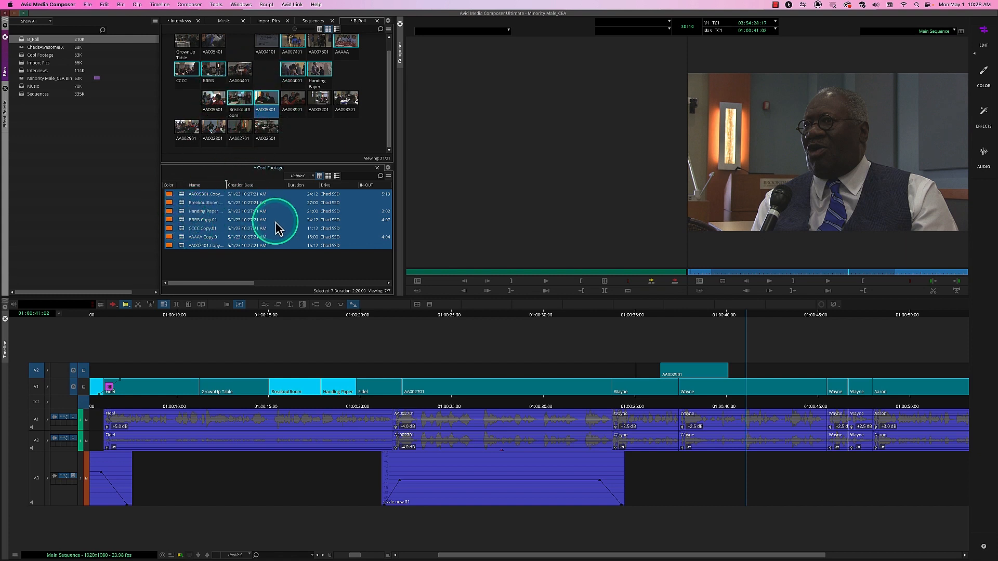
Step: Show Cool Footage in Frame view and rename the AA005301 duplicate as TwoGuys Standing
click(196, 194)
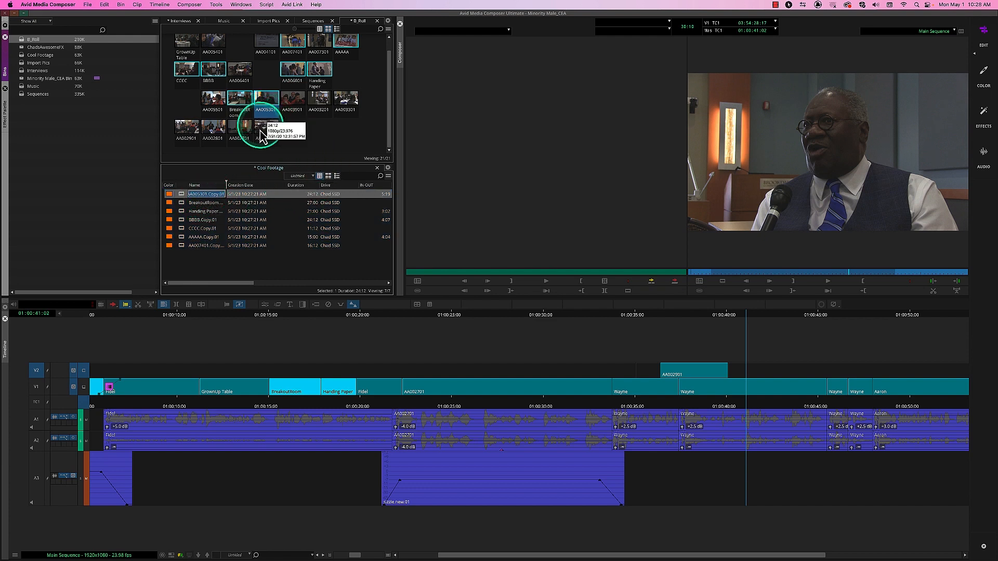
click(328, 175)
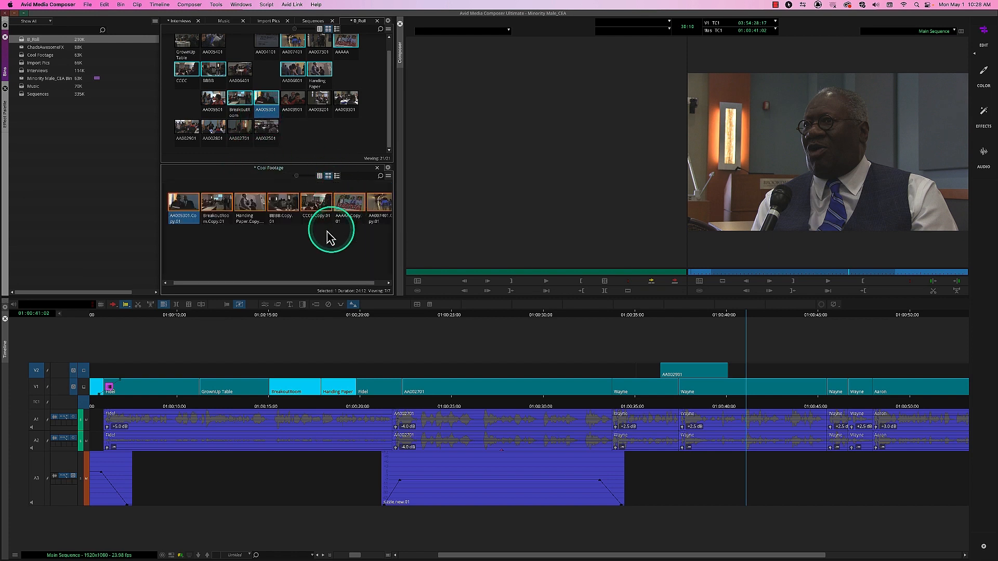
click(180, 216)
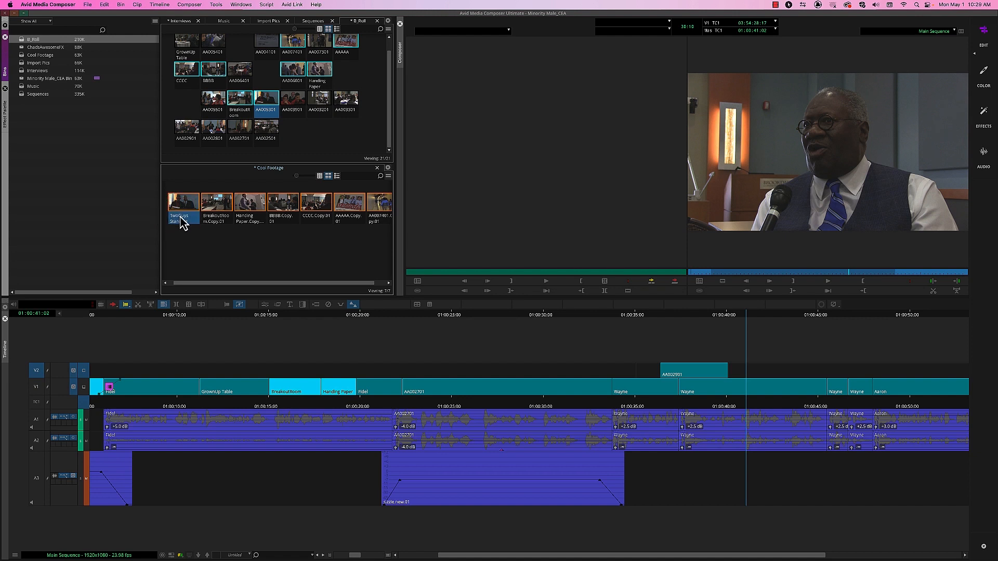
Step: Load TwoGuys Standing in the source monitor and mark new In and Out points in the second half of the clip
double_click(179, 205)
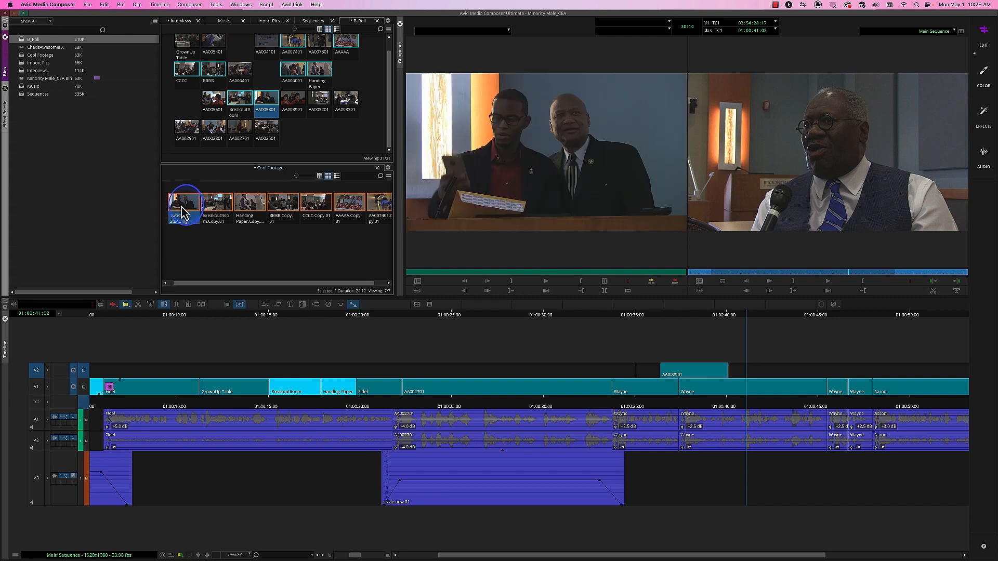
click(475, 272)
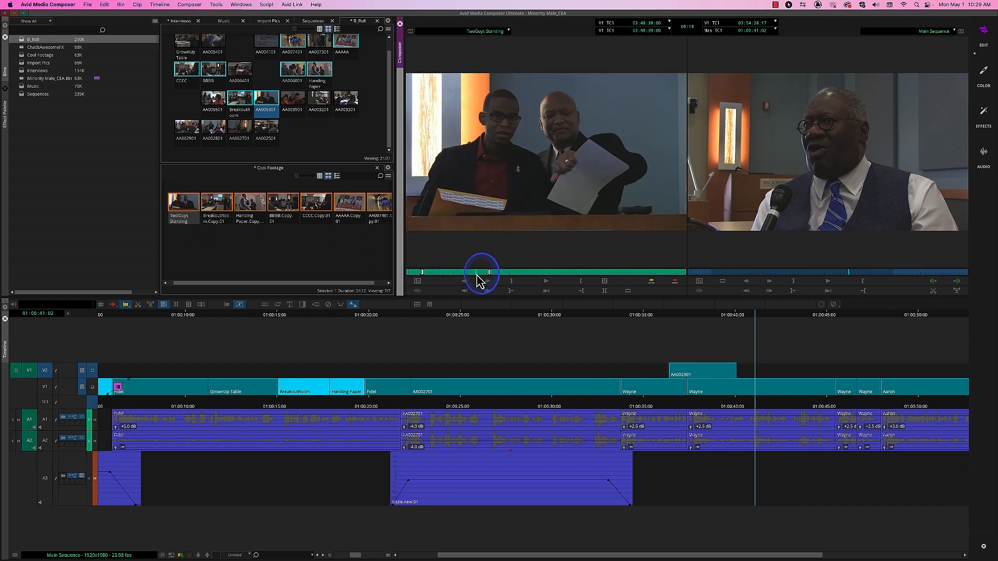
drag(482, 273, 638, 275)
key(i)
key(o)
click(223, 261)
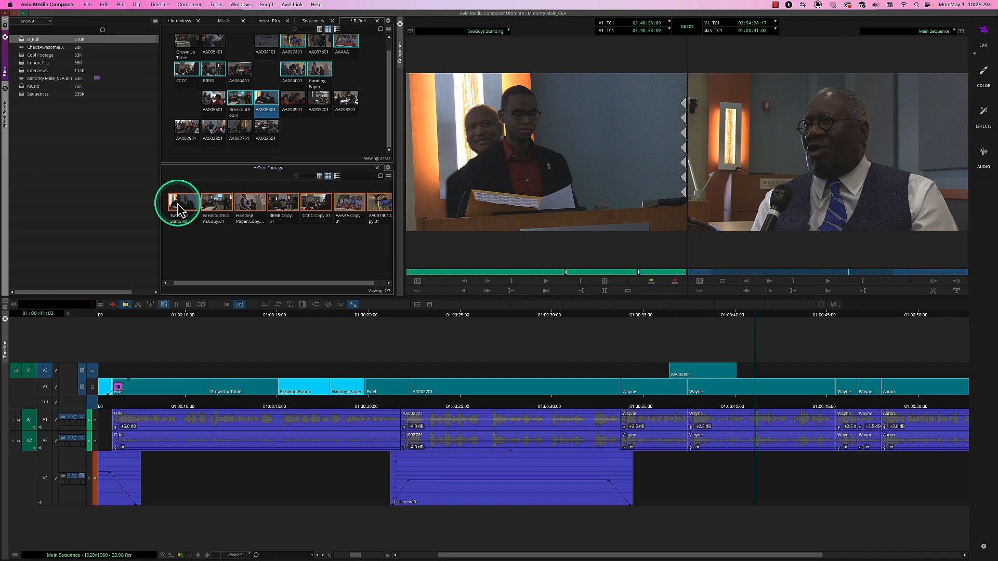
Step: Switch Cool Footage to Text view with a column layout that includes Comments, and enter a comment for TwoGuys Standing
click(319, 176)
click(302, 177)
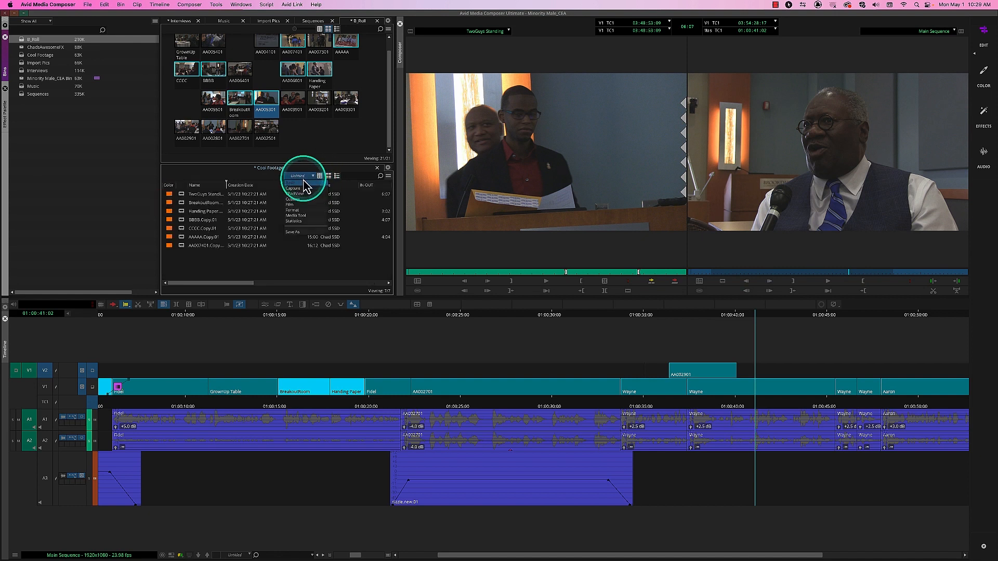
click(306, 199)
drag(265, 284, 363, 278)
click(378, 194)
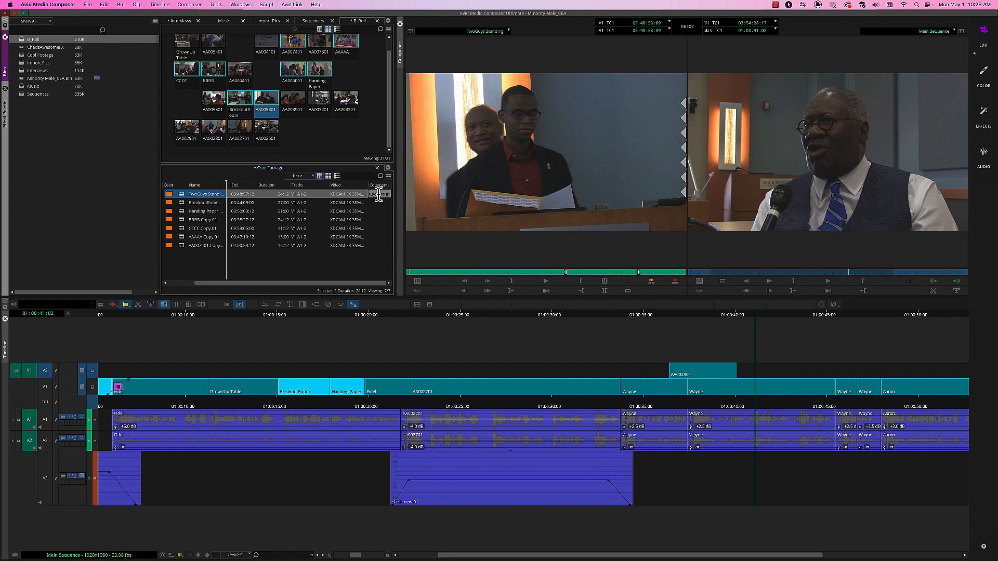
key(Return)
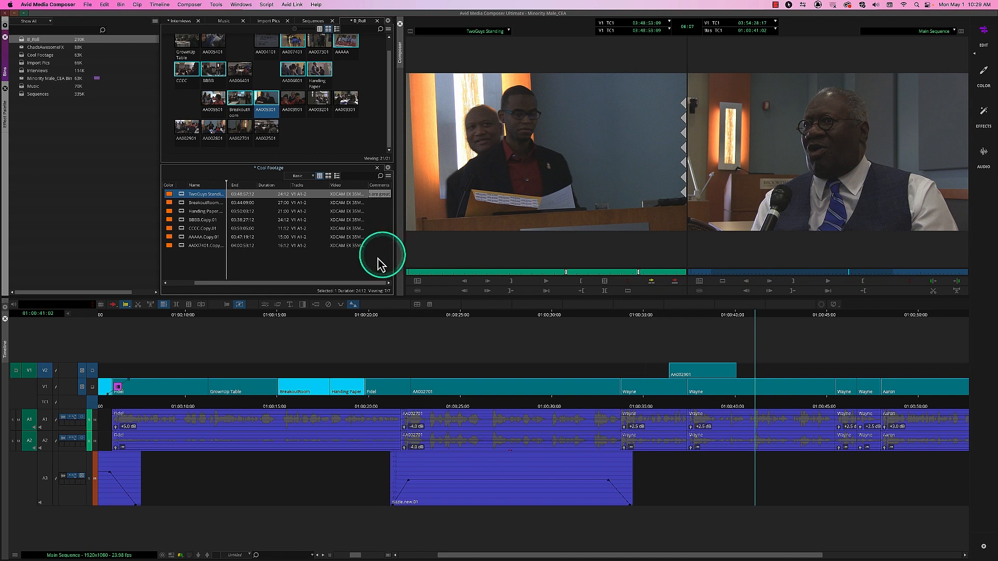
click(346, 264)
Step: Load the original AA005301 from B_Roll and compare its name and marks with the TwoGuys Standing duplicate and its comment
drag(339, 283, 263, 283)
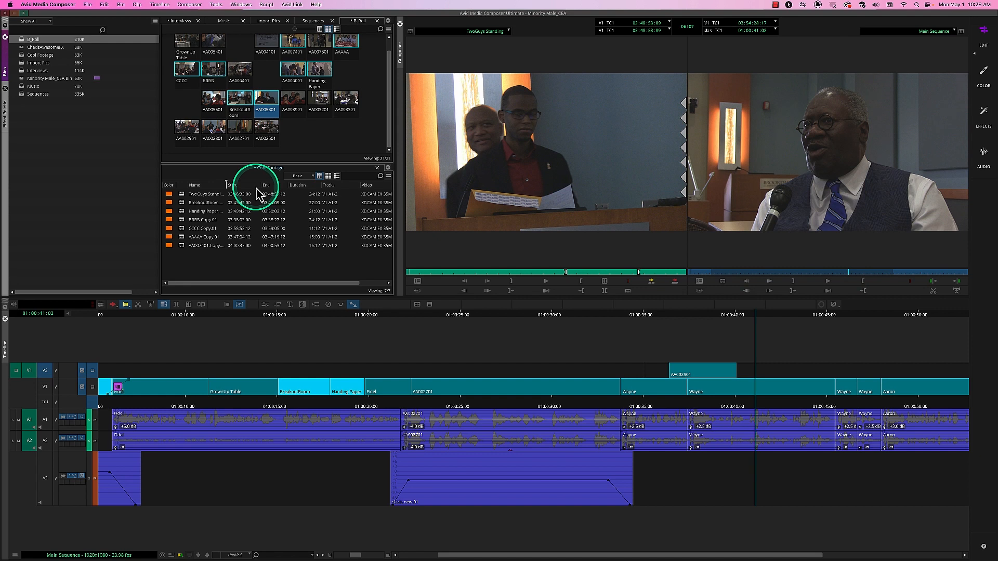
click(182, 195)
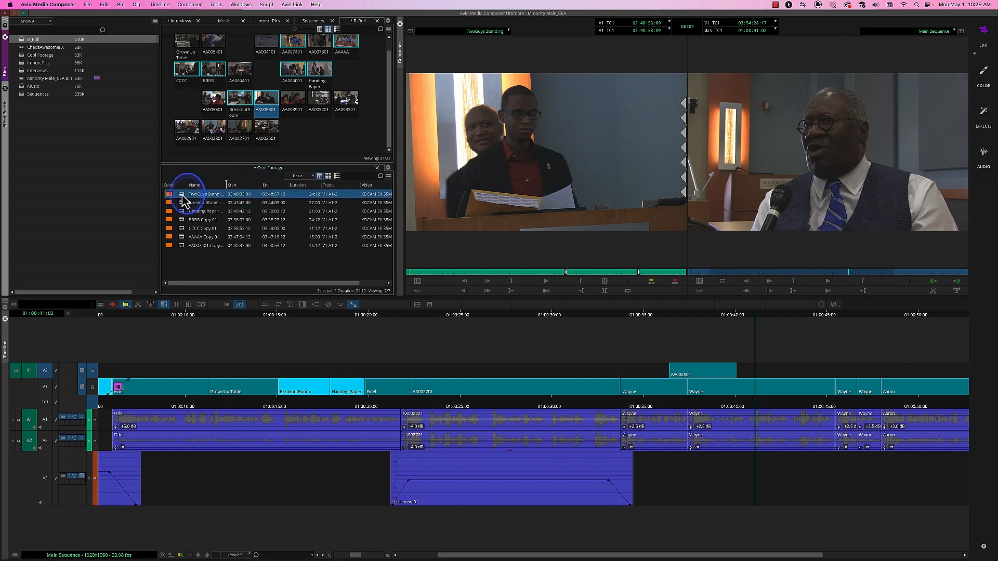
double_click(268, 102)
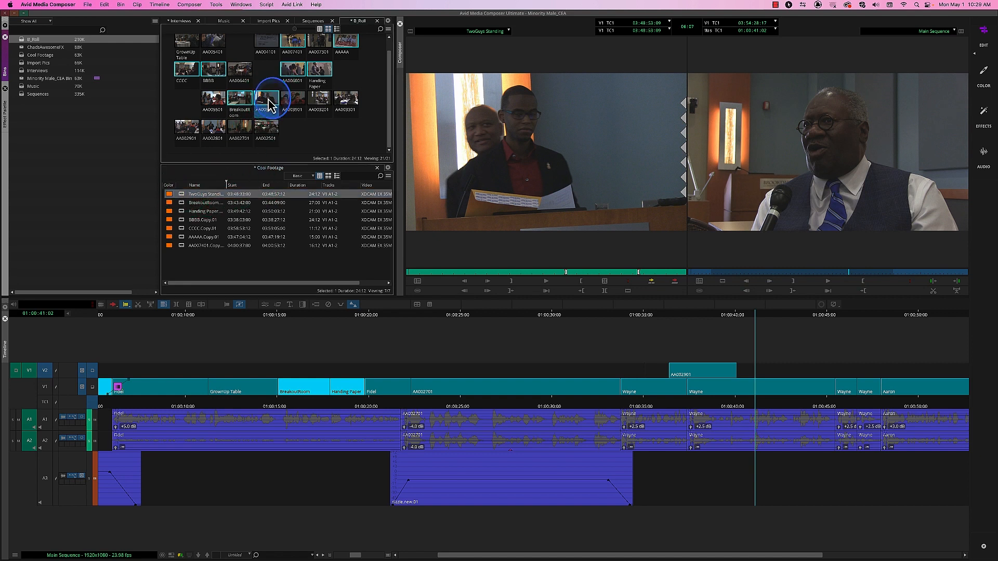
drag(431, 272, 452, 268)
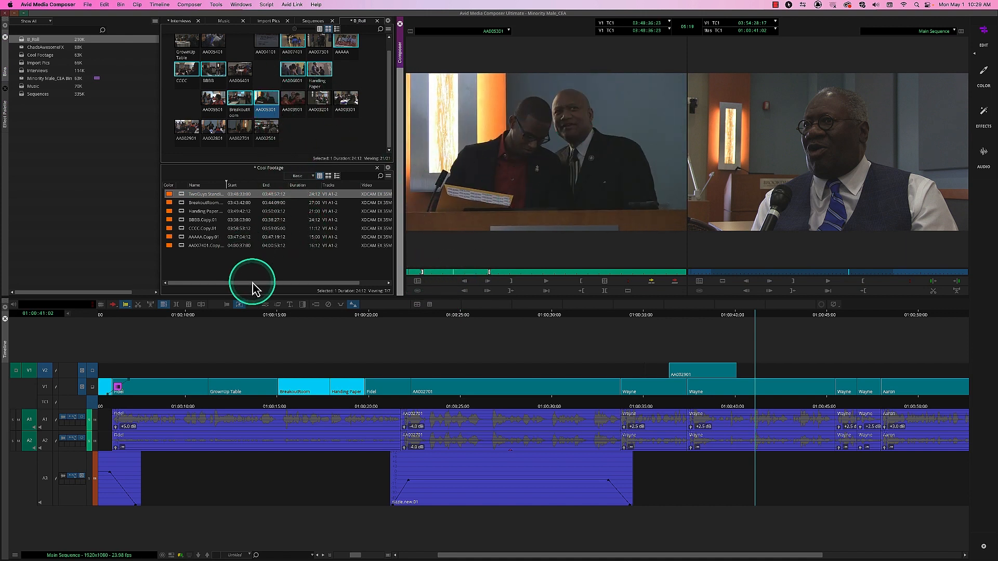
drag(251, 284, 299, 282)
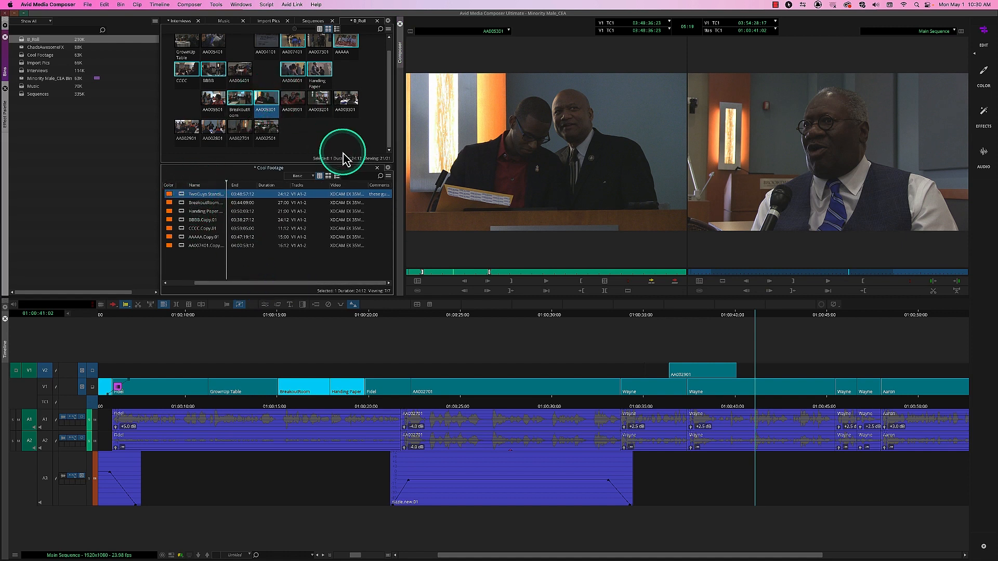
Step: Widen the Name column in Cool Footage to fit the full clip names
click(228, 191)
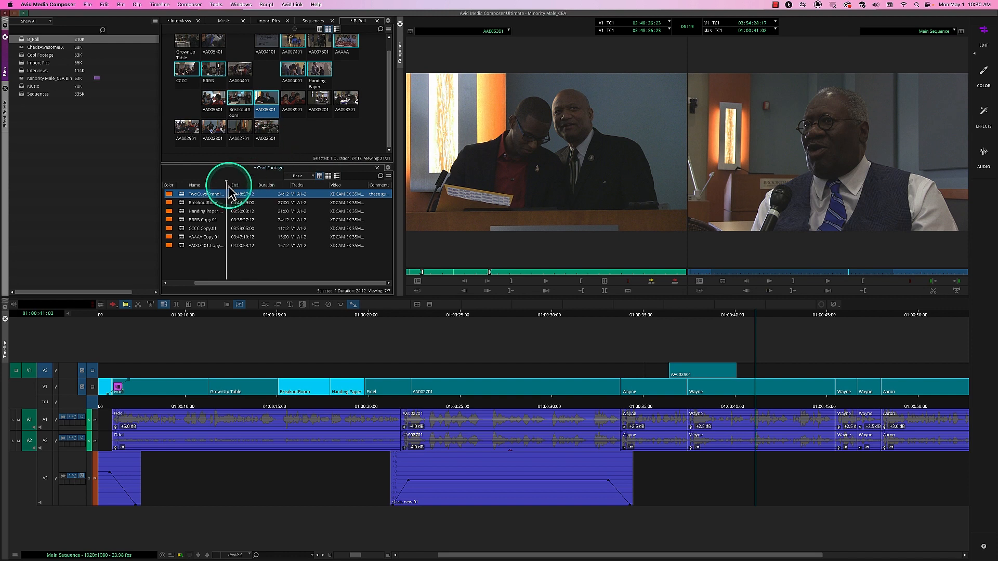
click(230, 186)
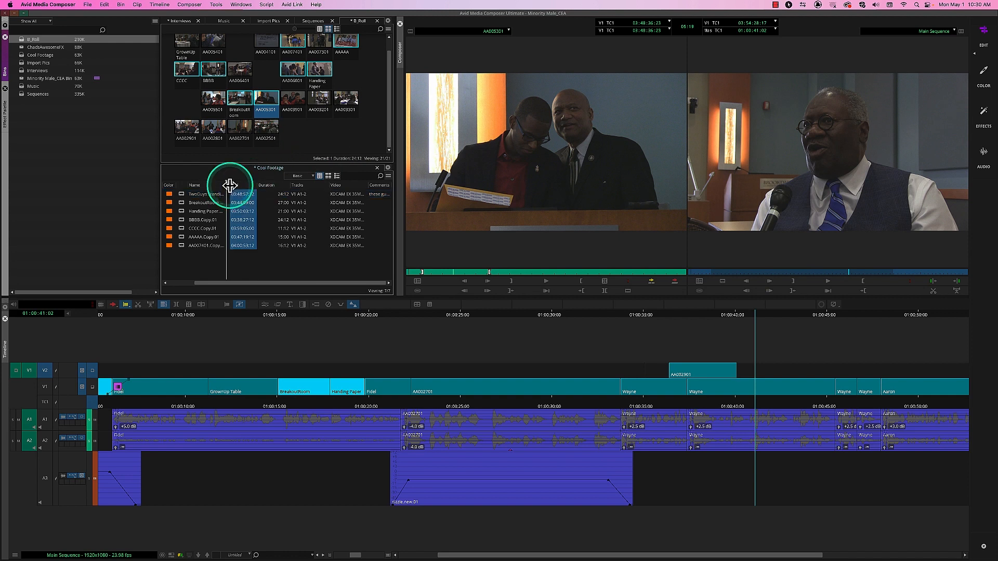
drag(229, 185, 256, 186)
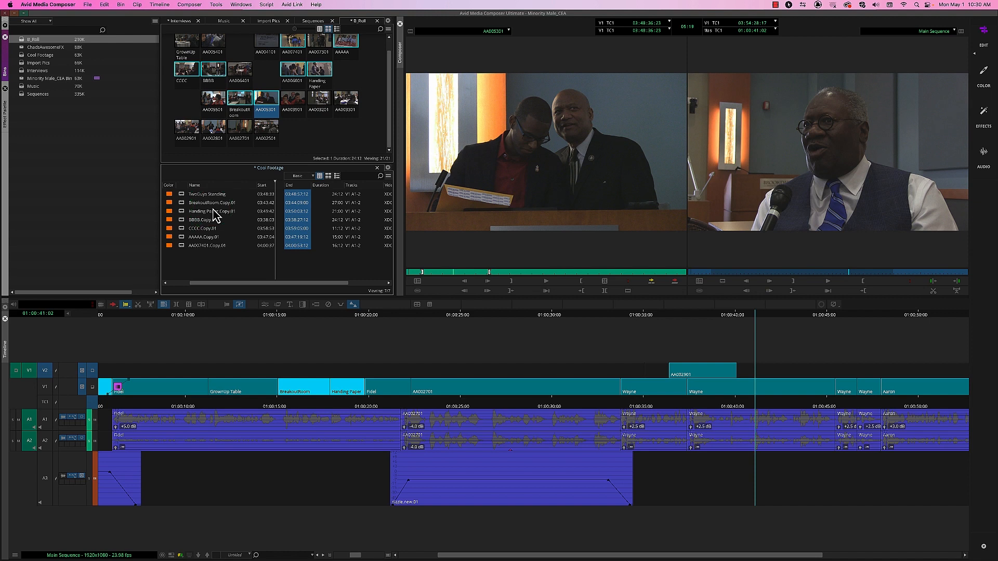
click(339, 131)
click(307, 129)
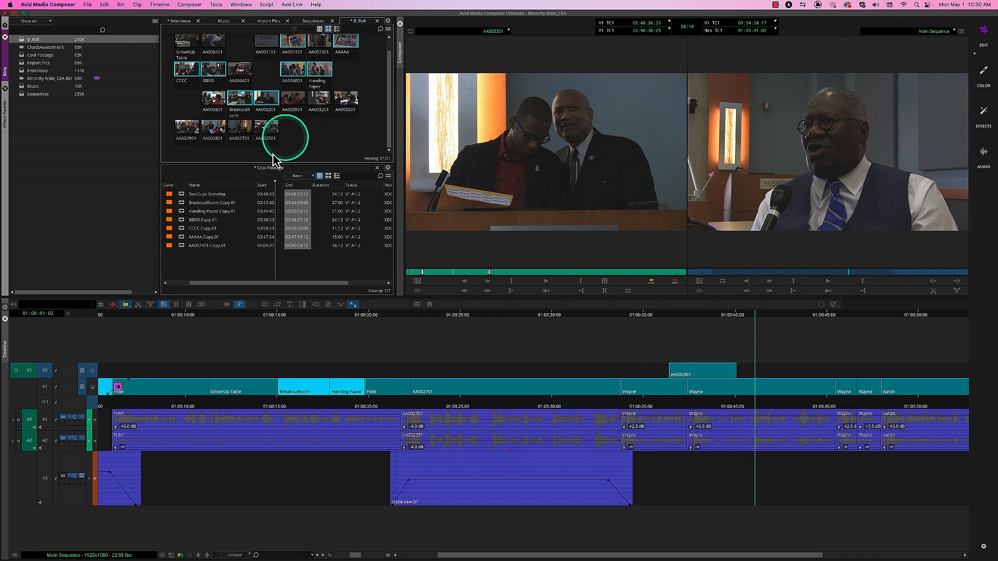
Step: Delete the seven duplicate master clips from Cool Footage without deleting their associated media files
click(184, 194)
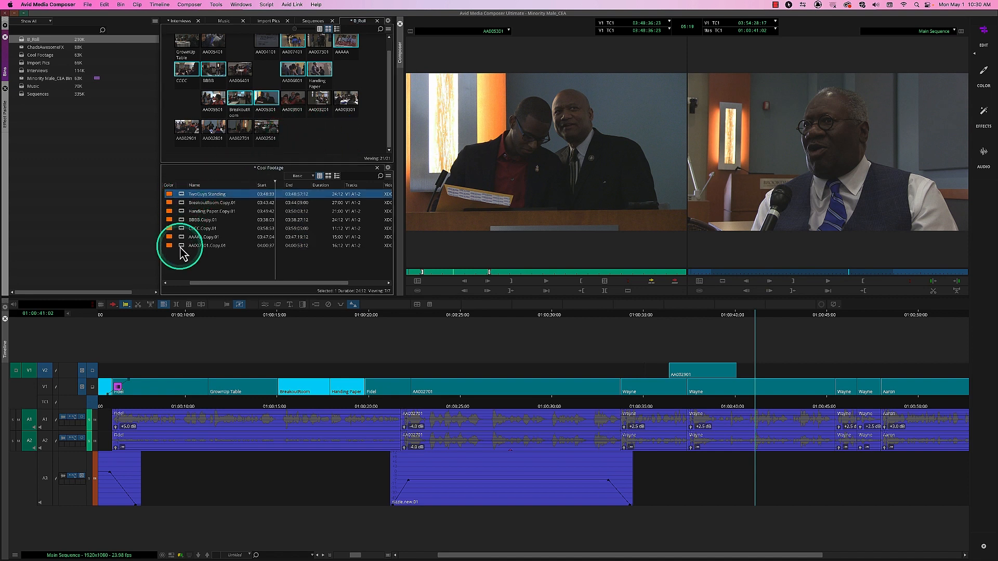
shift+click(179, 245)
key(Delete)
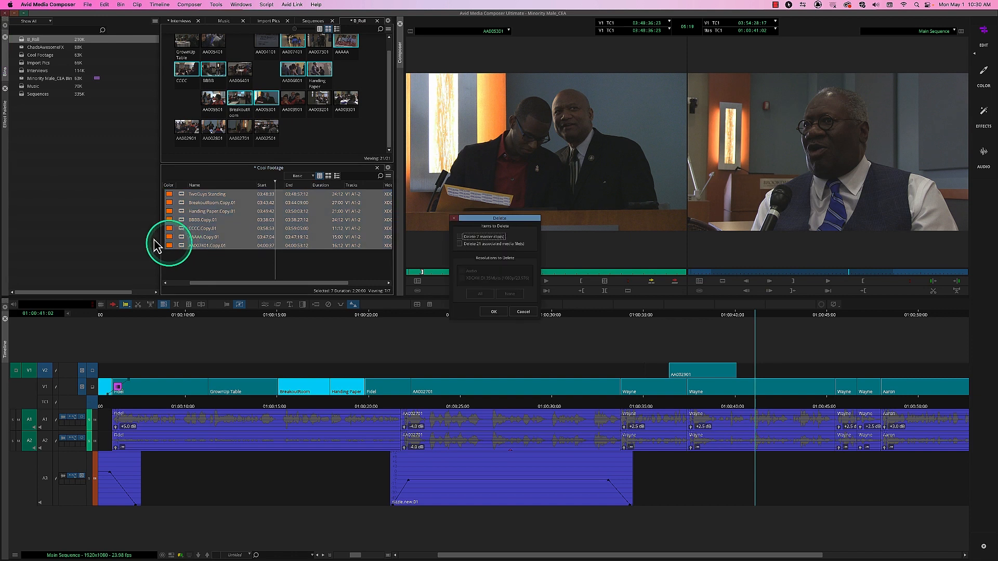
click(477, 245)
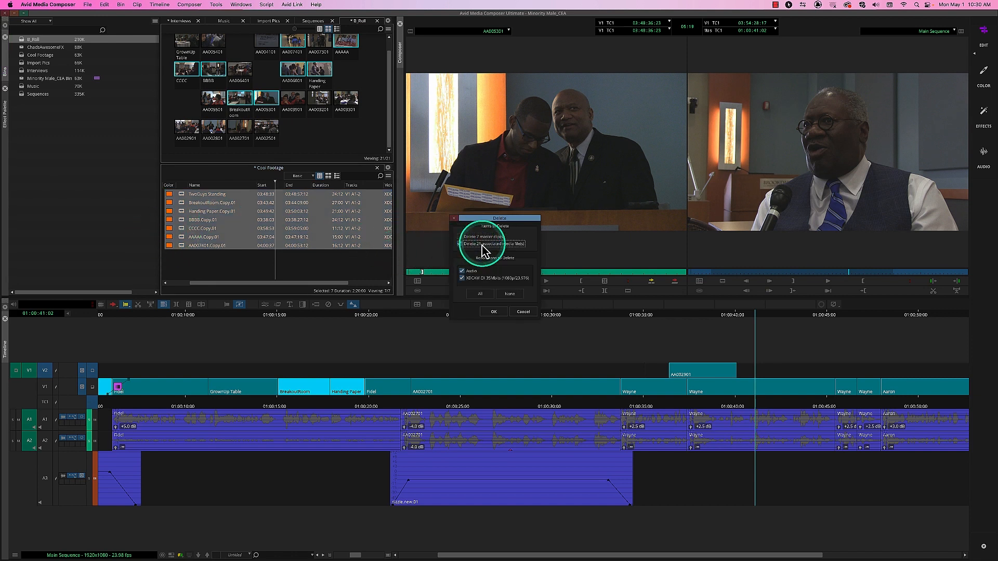
click(463, 236)
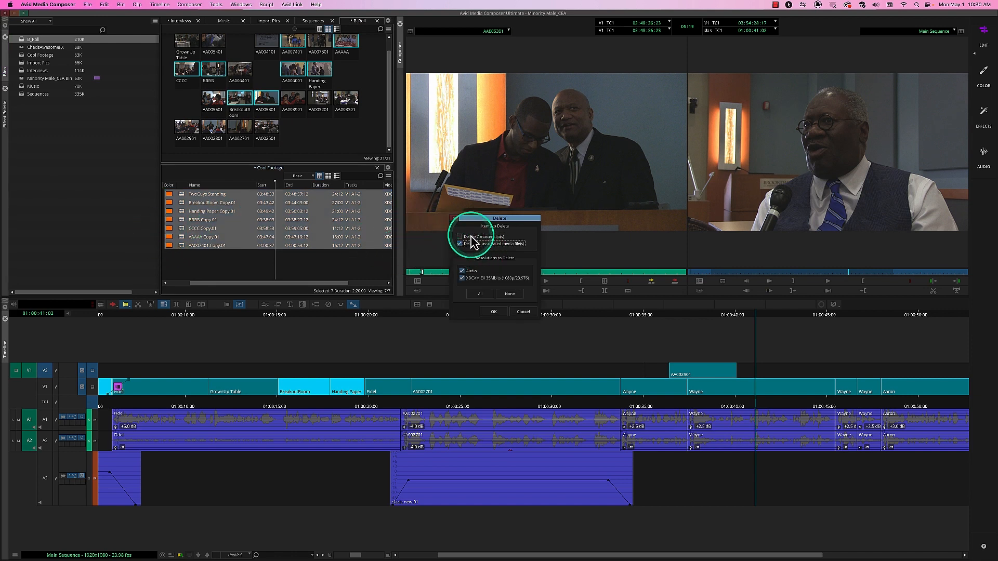
click(475, 244)
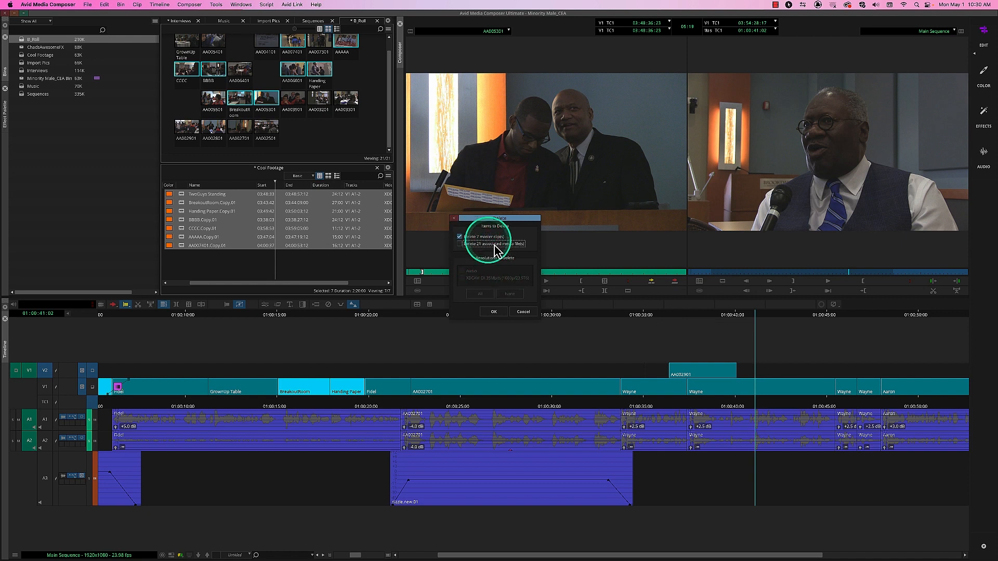
click(496, 312)
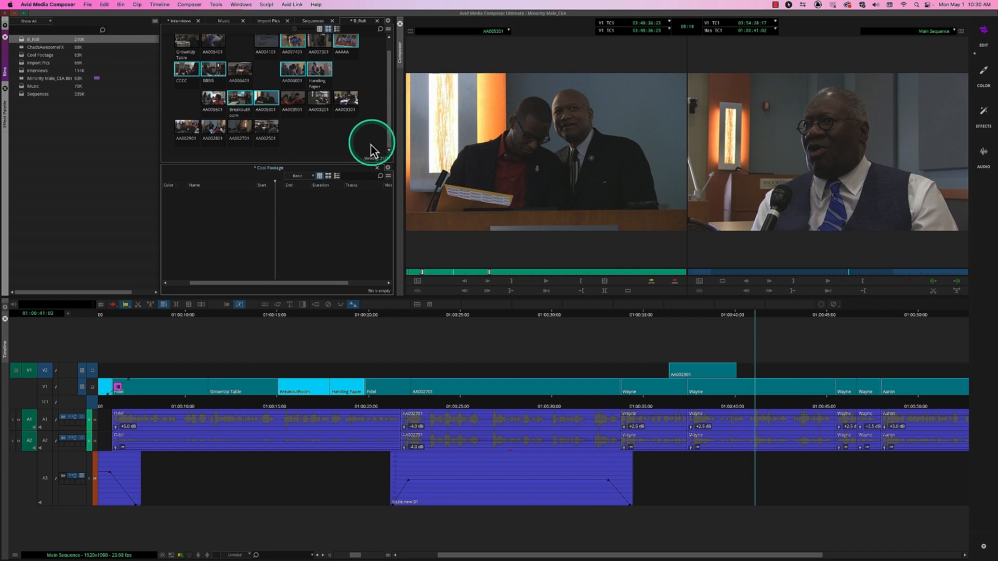
Step: Clone the B_Roll clips CCCC, BBBB, BreakoutRoom, AA005301, AA006001 and Handing Paper into the Cool Footage bin
click(185, 68)
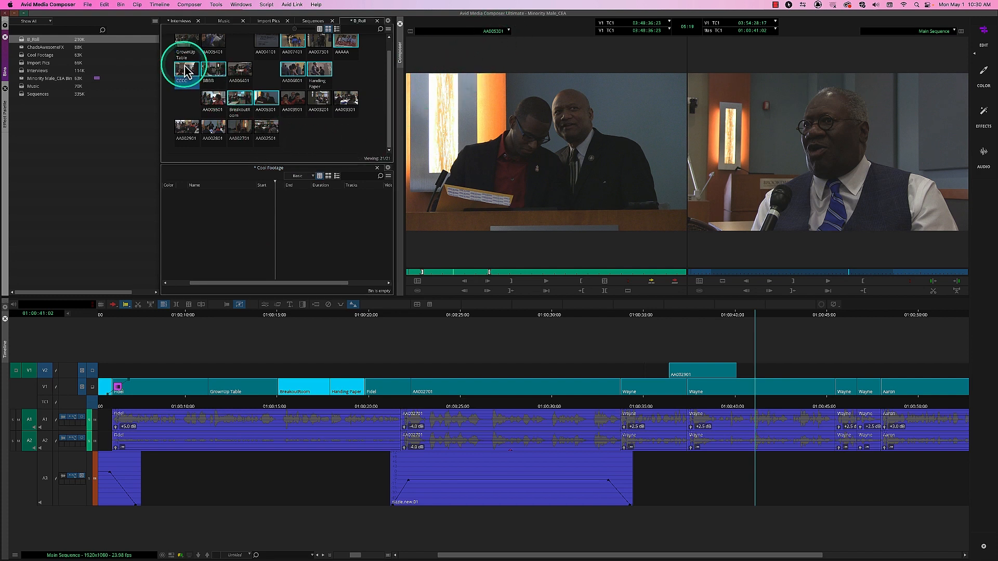
shift+click(238, 102)
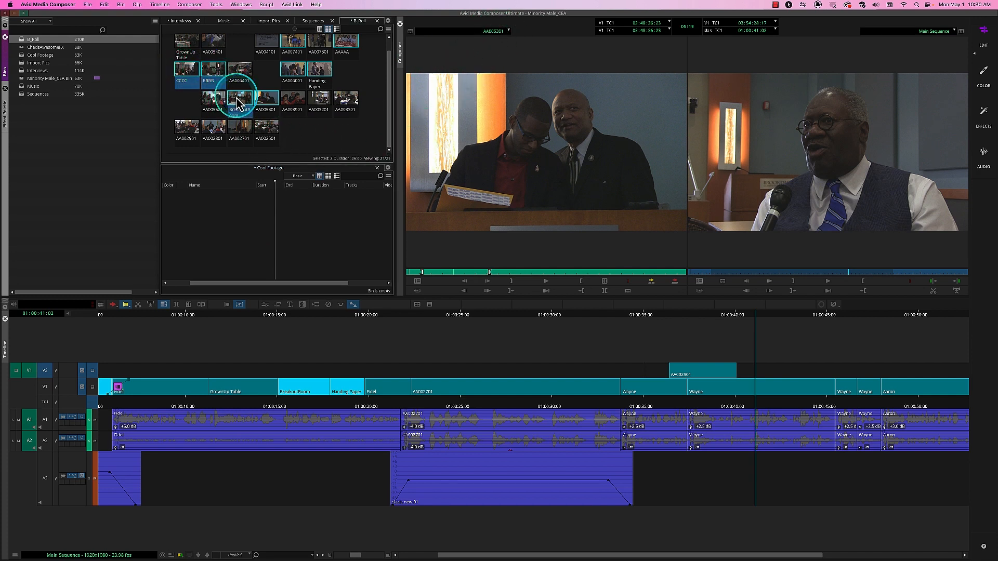
shift+click(268, 102)
shift+click(322, 75)
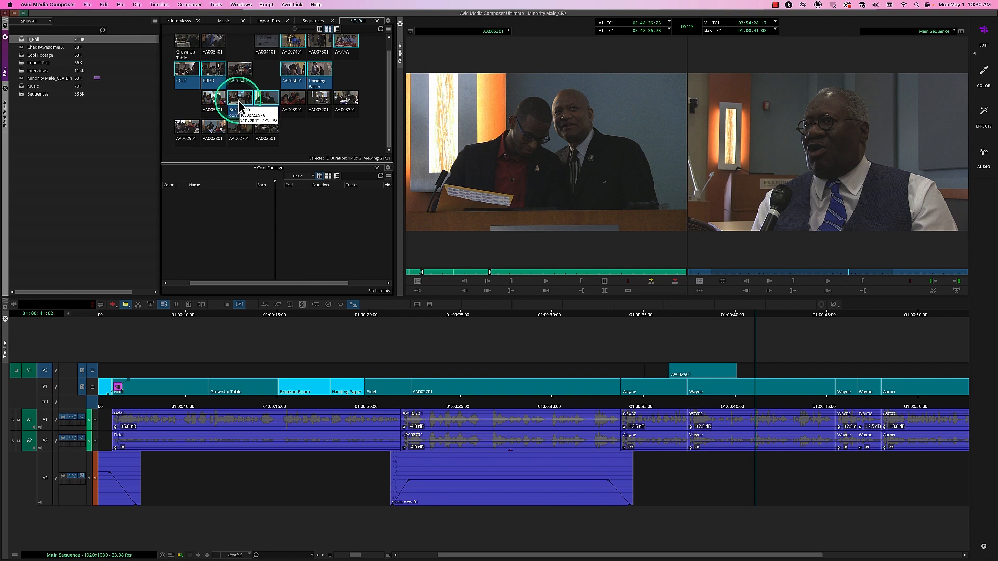
drag(239, 103, 256, 242)
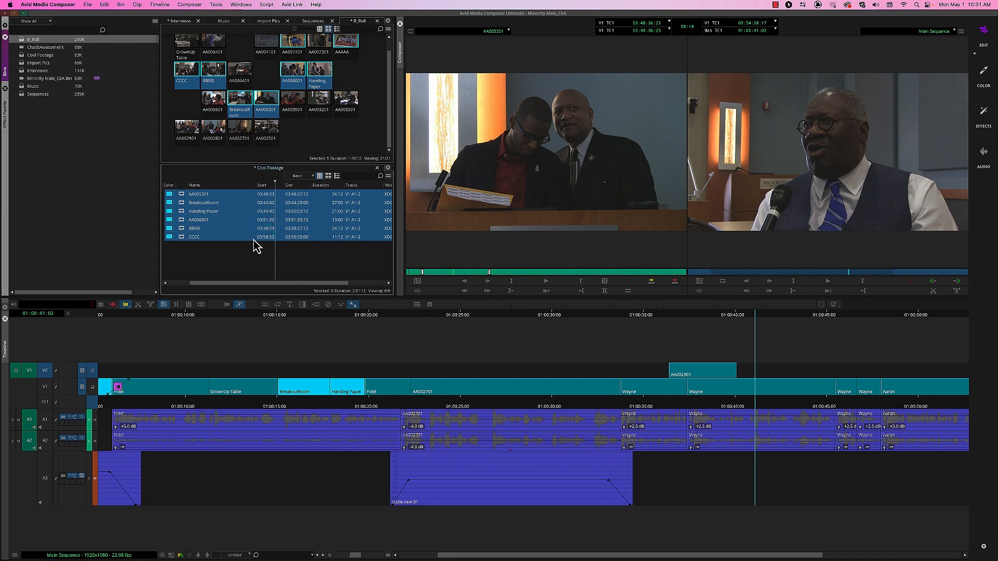
click(254, 239)
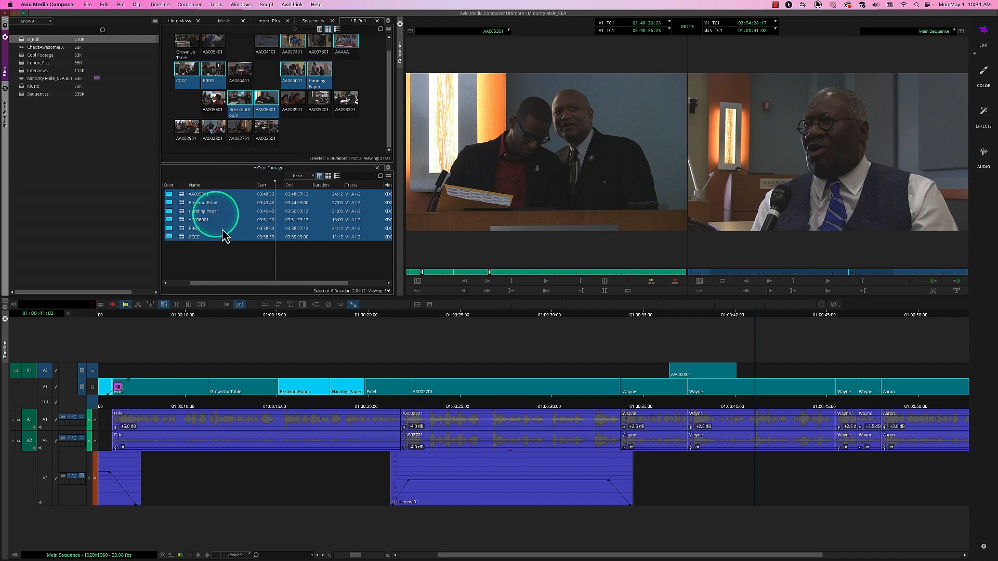
click(212, 272)
Step: Set the clip colour of AA005301, BreakoutRoom and Handing Paper in Cool Footage to orange
click(184, 196)
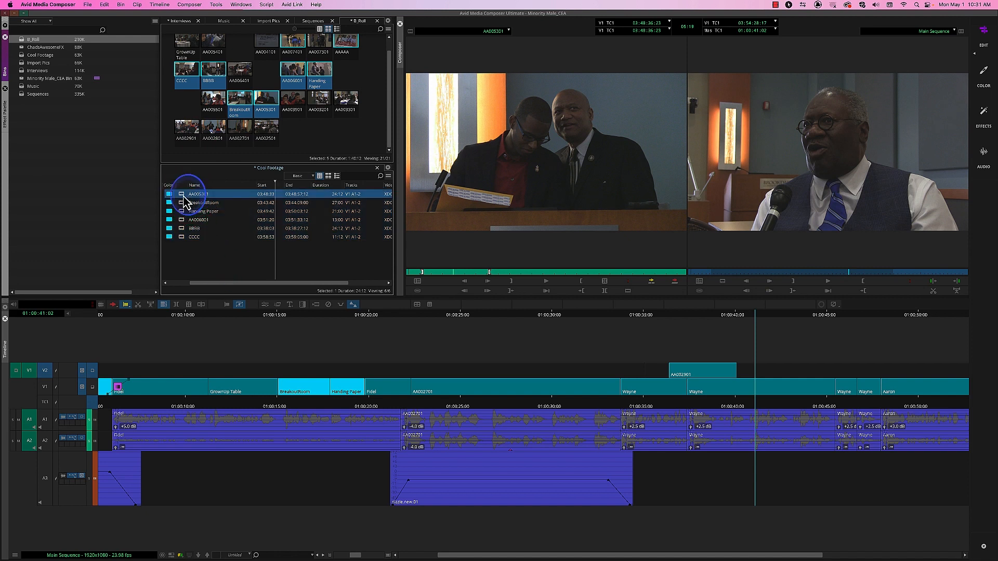
shift+click(179, 210)
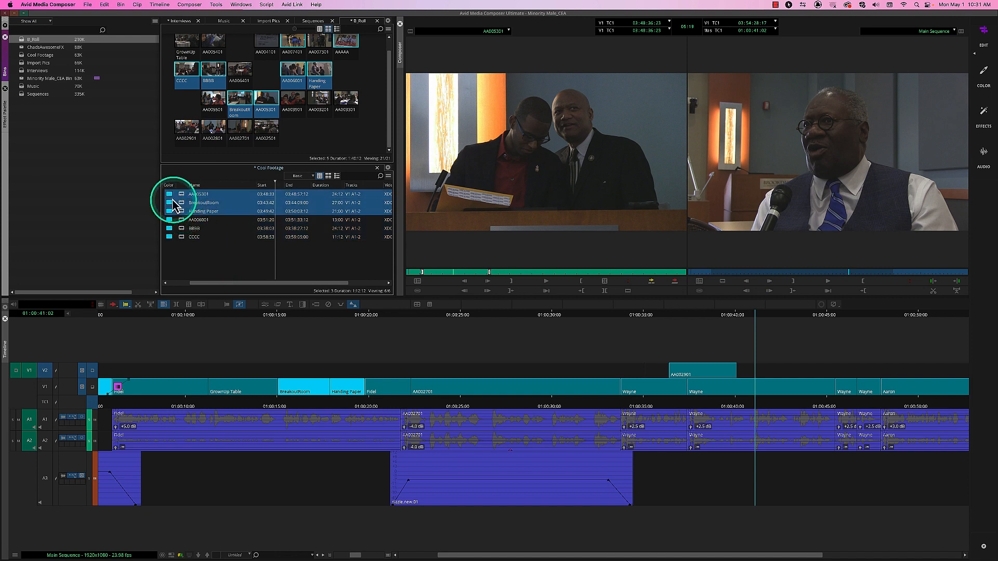
click(174, 200)
click(183, 219)
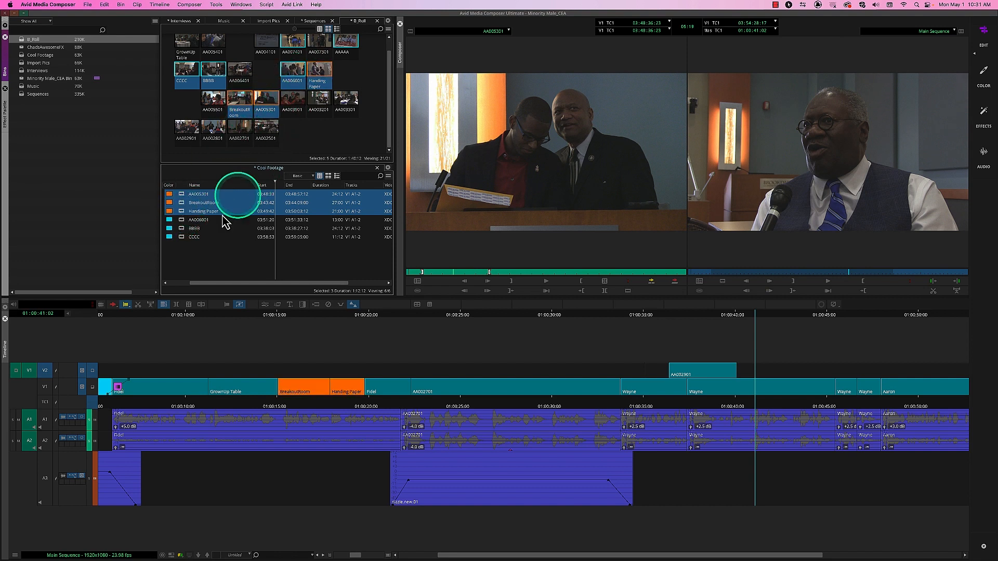
click(212, 244)
Step: Rename BreakoutRoom as Two Guys and Handing Paper as Bre in the Cool Footage bin
click(197, 194)
click(198, 193)
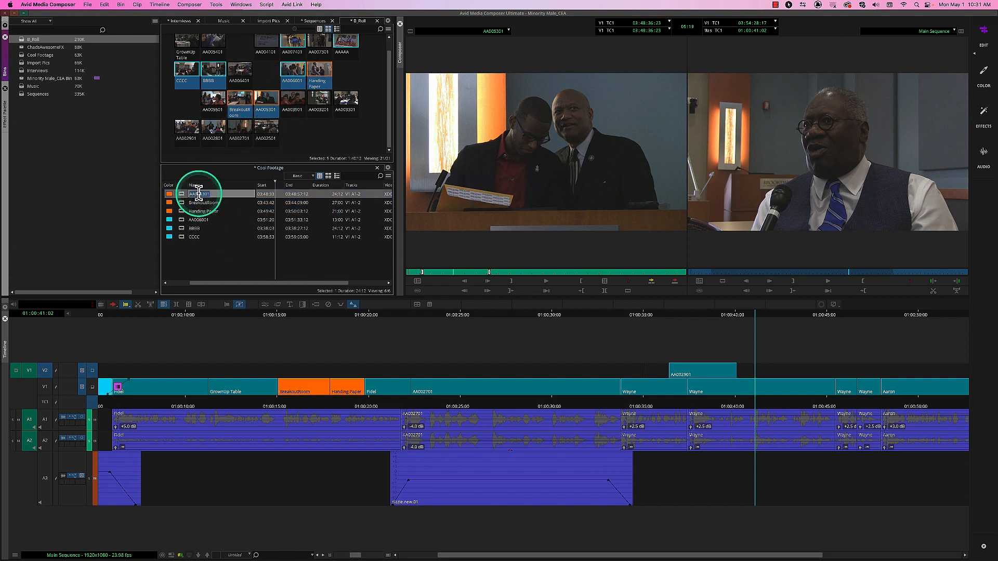
click(201, 203)
click(202, 201)
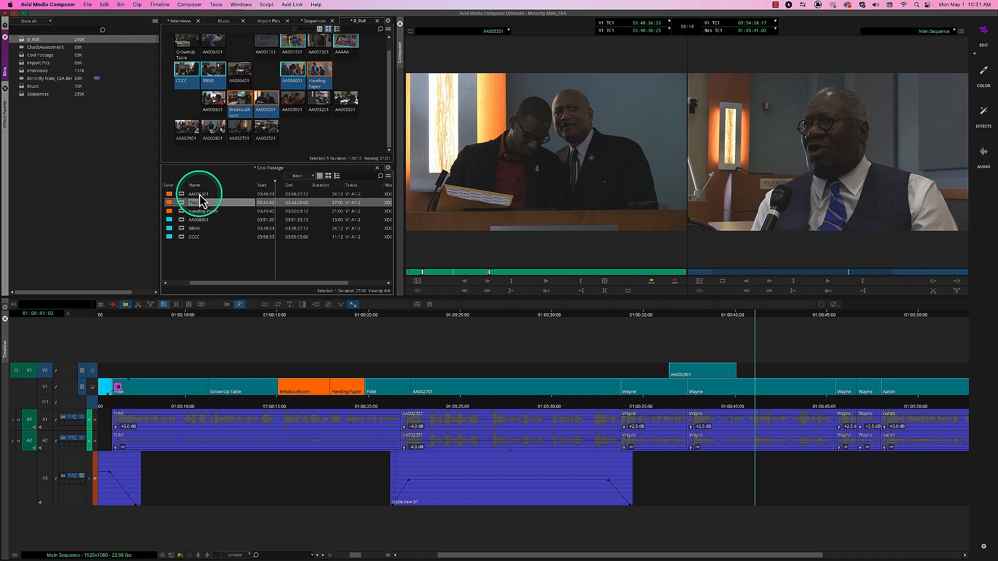
click(231, 241)
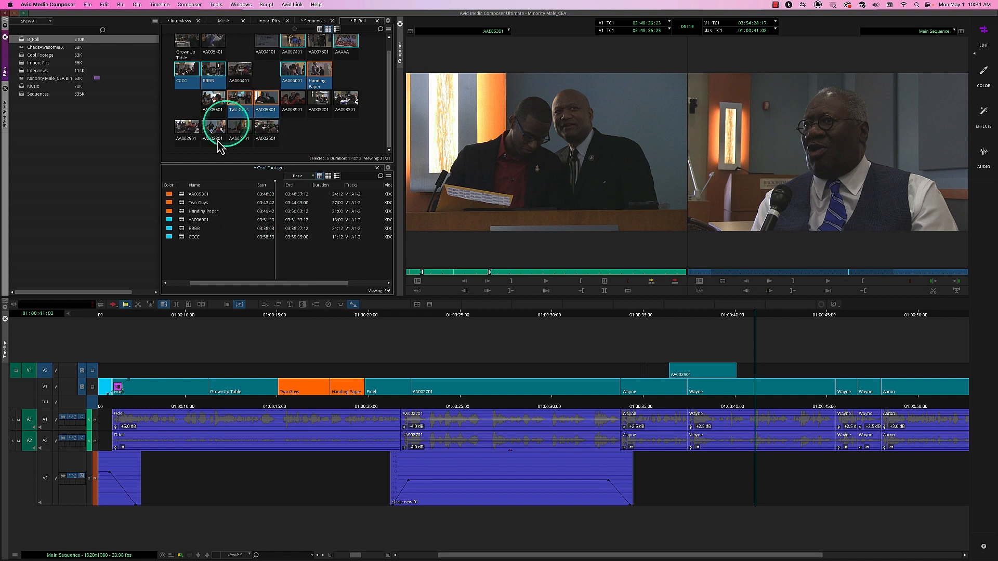
click(201, 209)
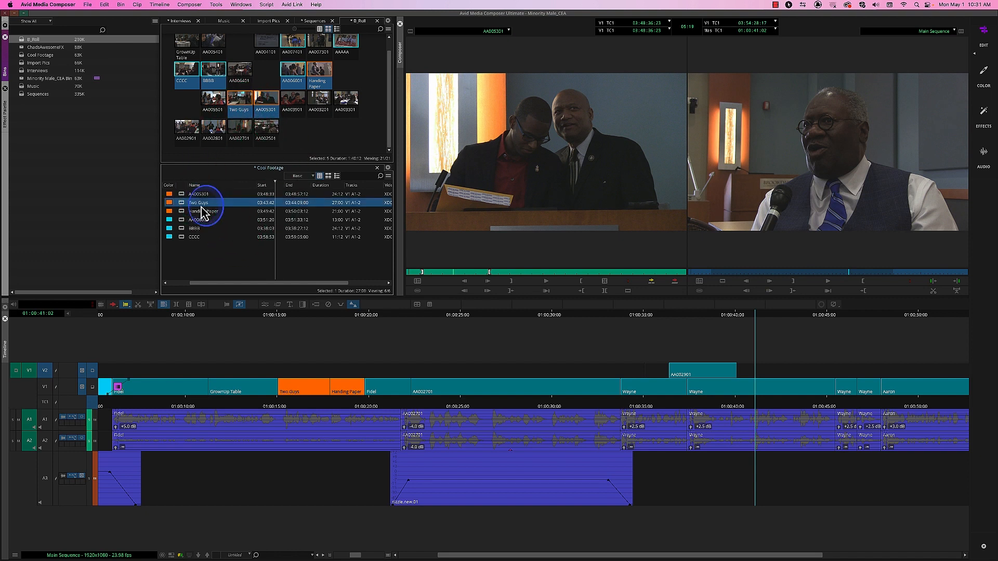
click(202, 210)
text(Bre)
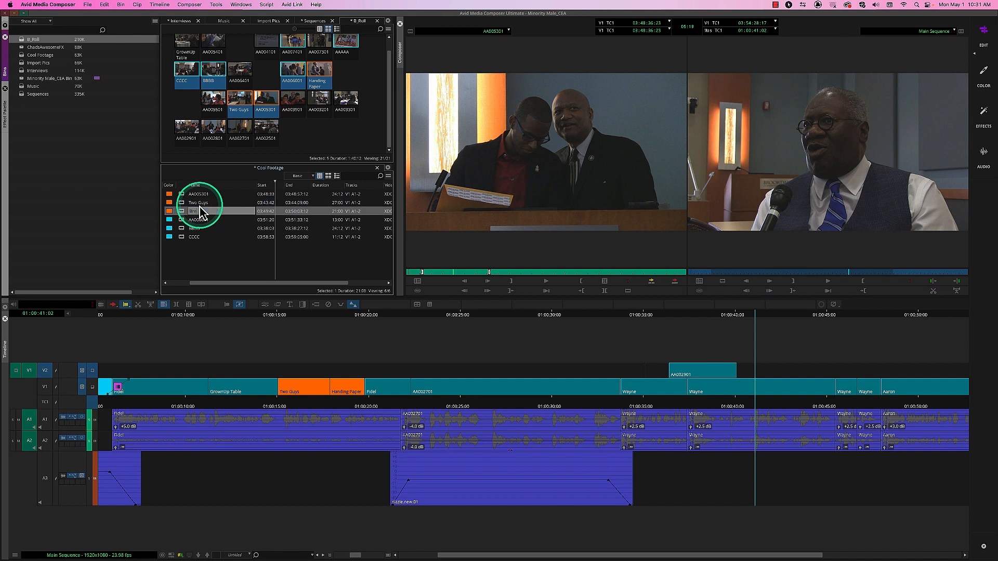
click(240, 266)
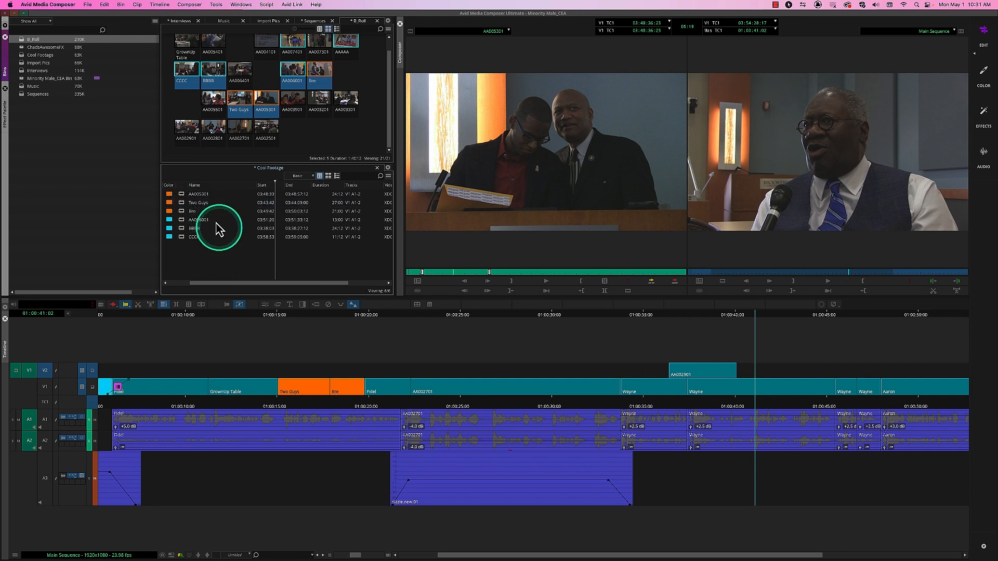
Step: Rename the fourth clip in Cool Footage, AA006001, as Handing Out Paper
click(206, 204)
click(205, 203)
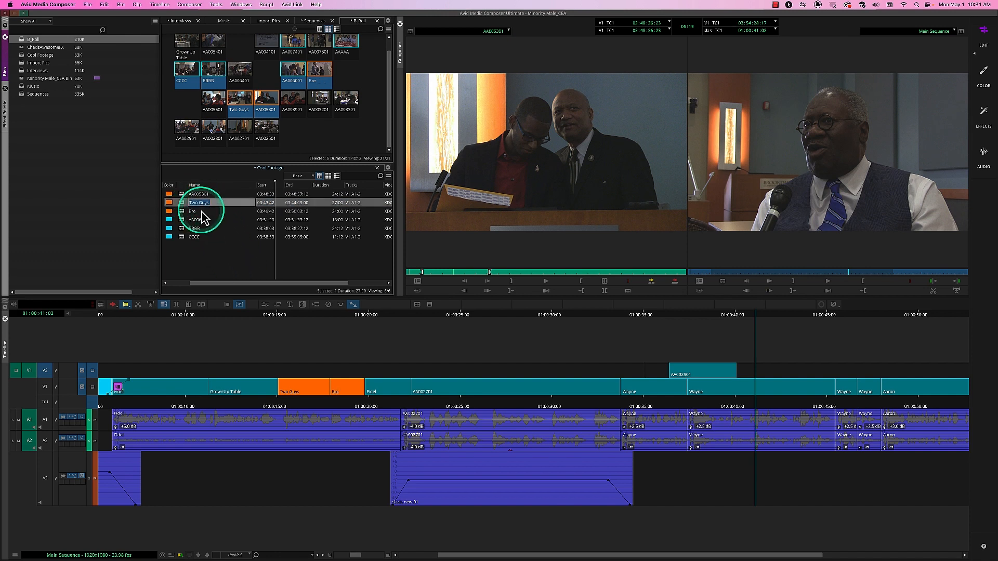
click(200, 219)
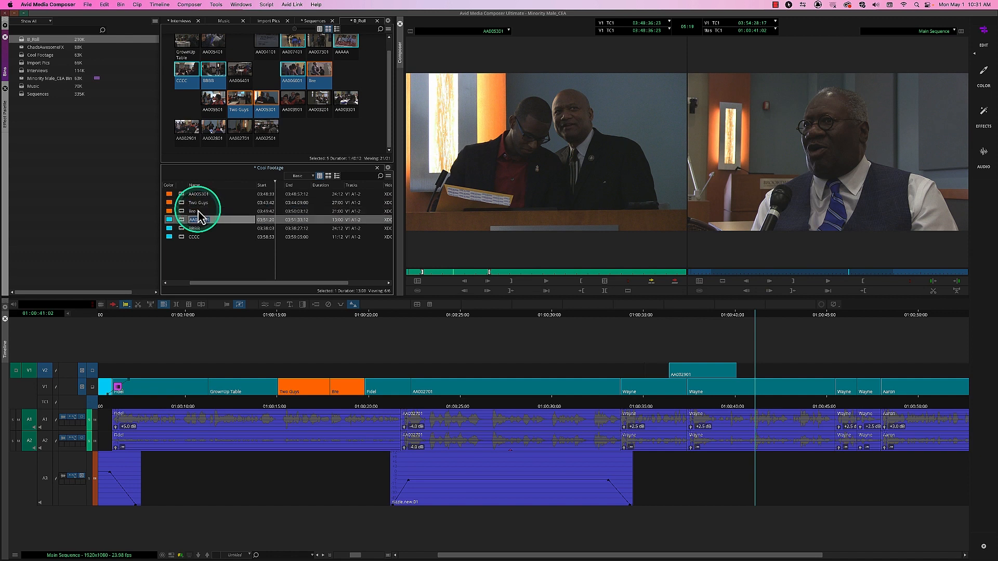
text(Hands Out Paper)
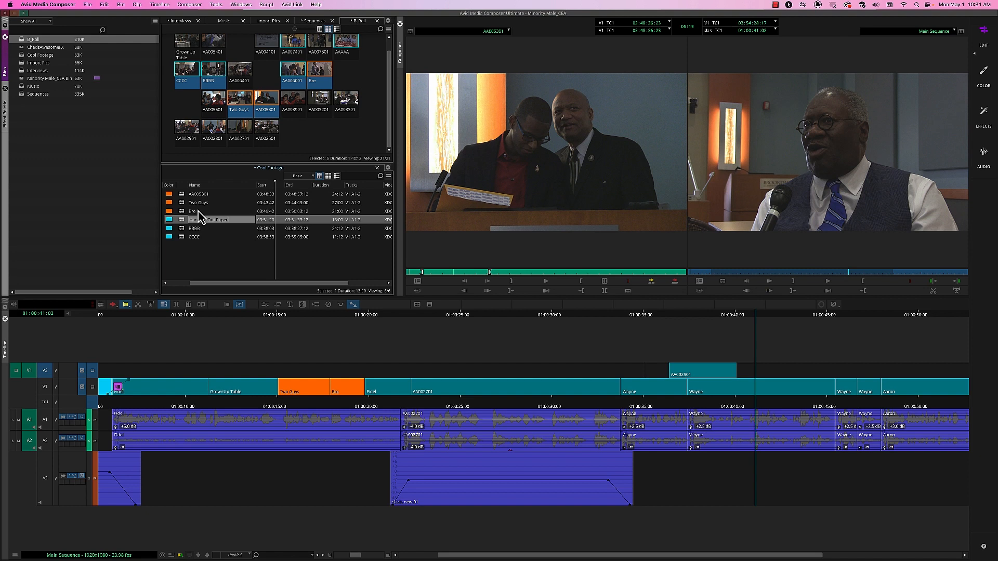
key(Return)
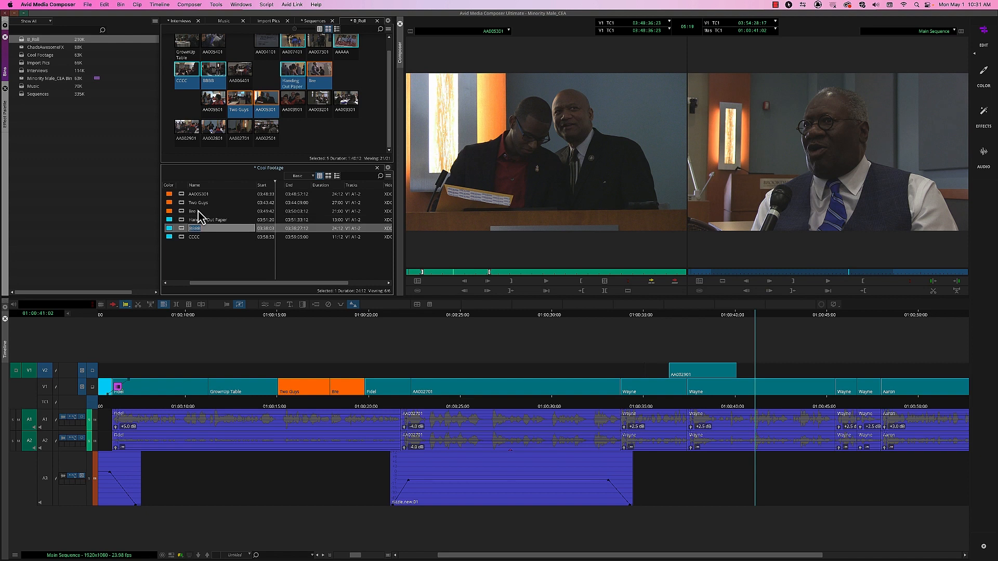
Step: Rename the Bre clip in Cool Footage as Handing Paper
click(198, 211)
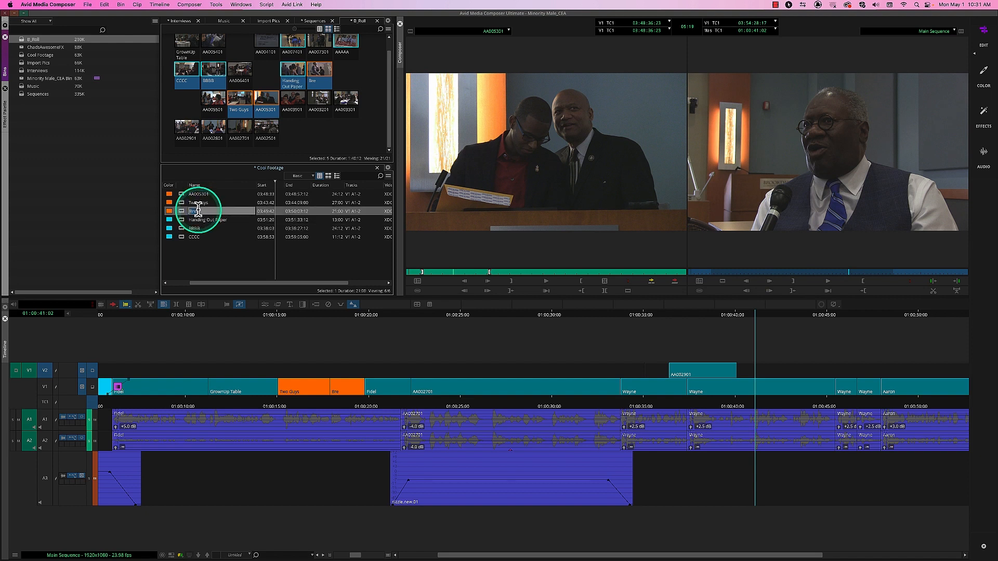
text(Handing Paper)
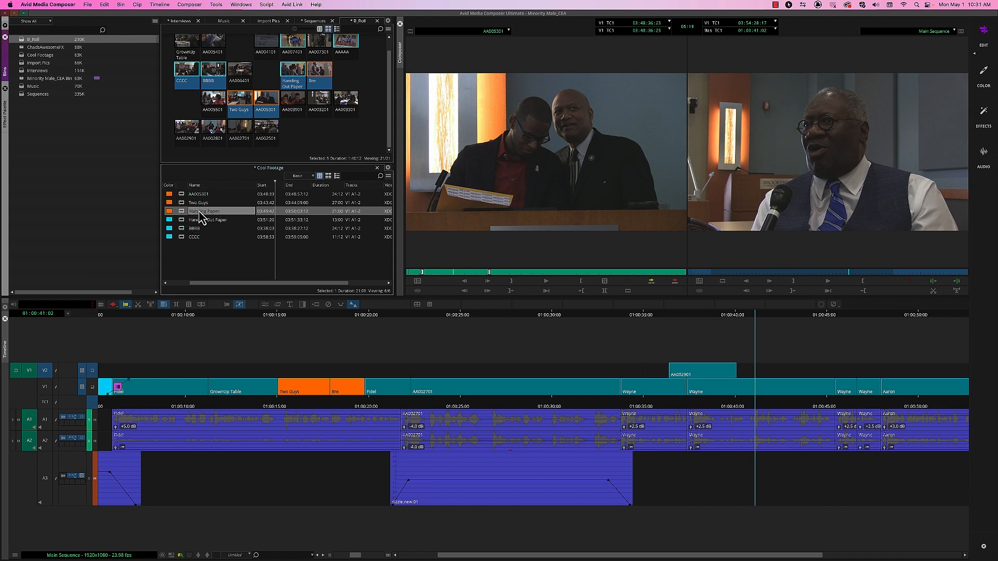
key(Return)
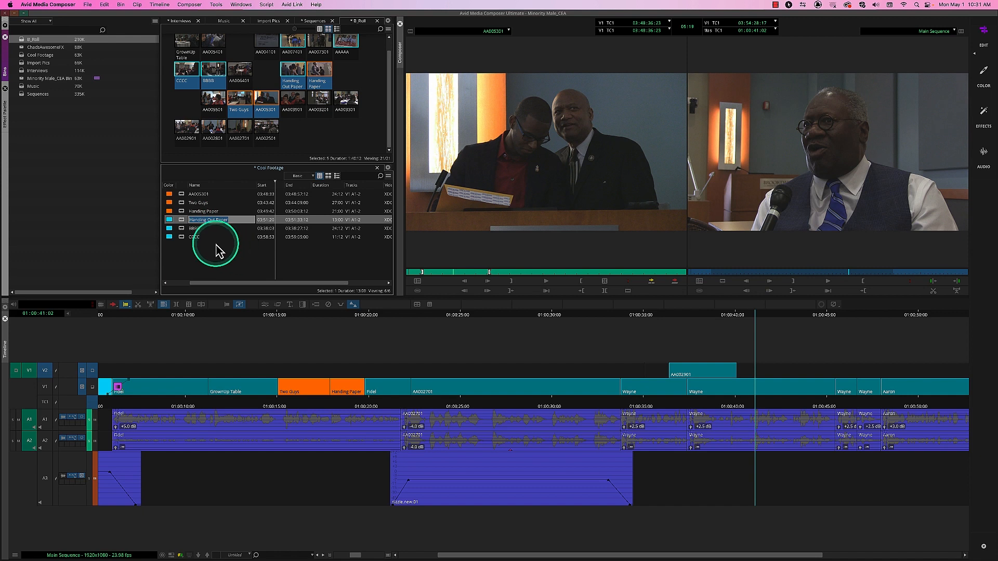
Step: Rename the Handing Out Paper clip in Cool Footage as Picture Shot
text(Pl)
text(cture Shot)
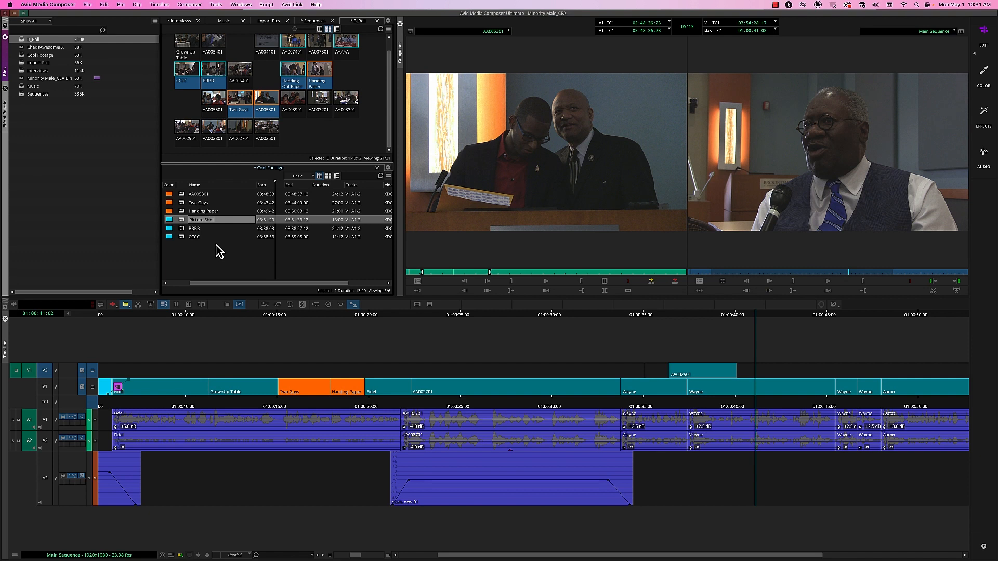
click(206, 203)
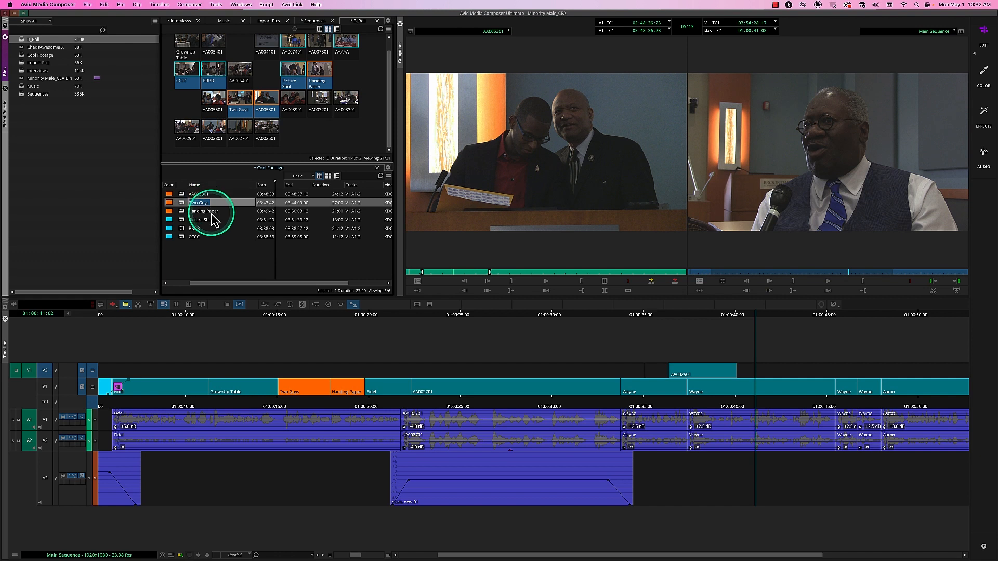
Step: Rename the Two Guys clip in Cool Footage as BreakoutRoom
click(181, 204)
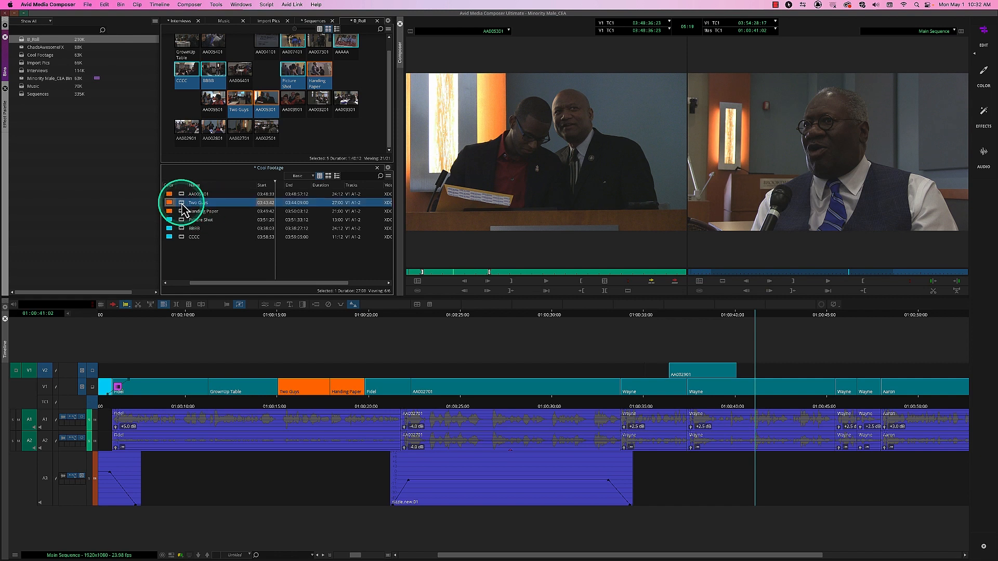
click(191, 203)
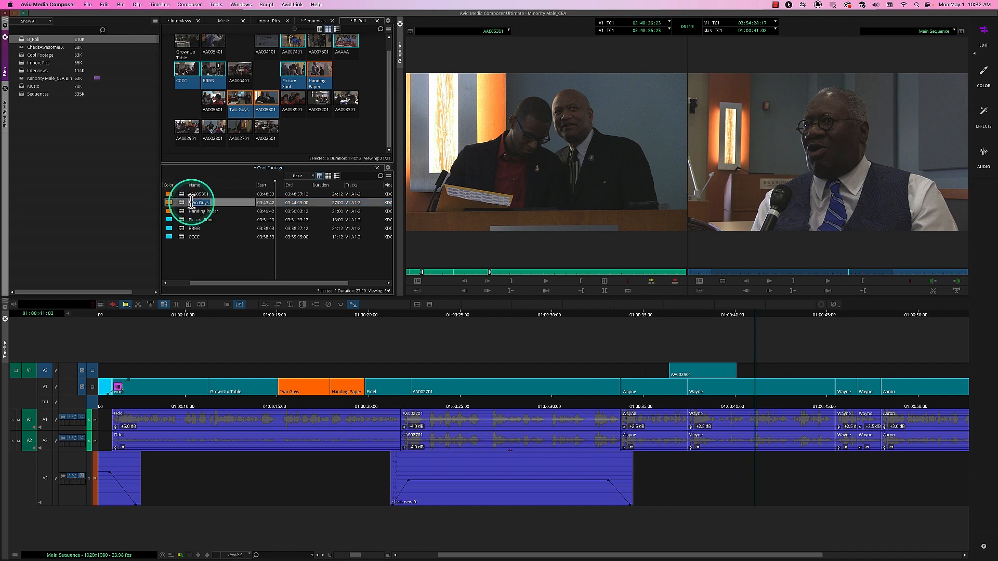
key(BackSpace)
text(BreakoutRoom)
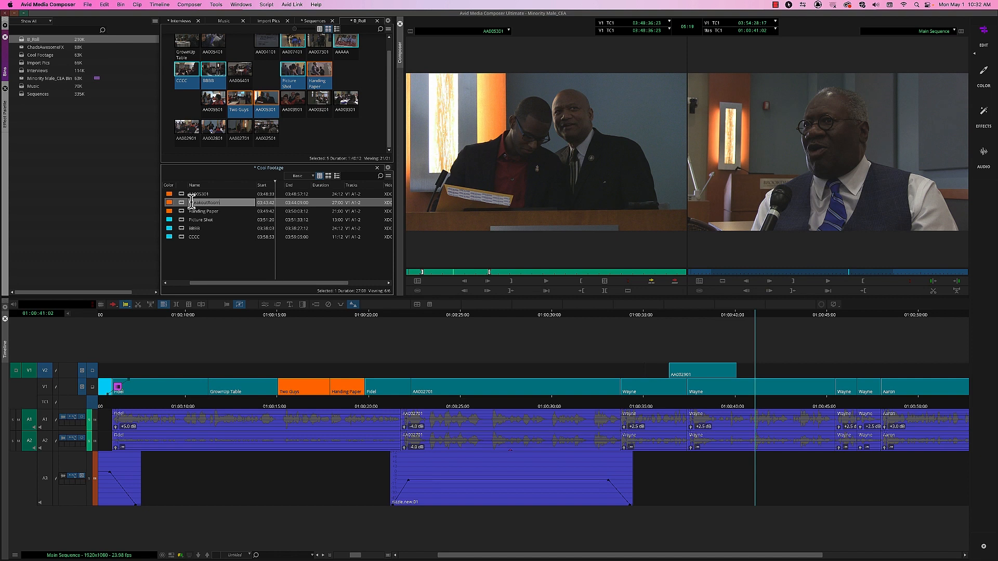
Step: Rename the clip AA005301 in Cool Footage as Two Guys
click(195, 194)
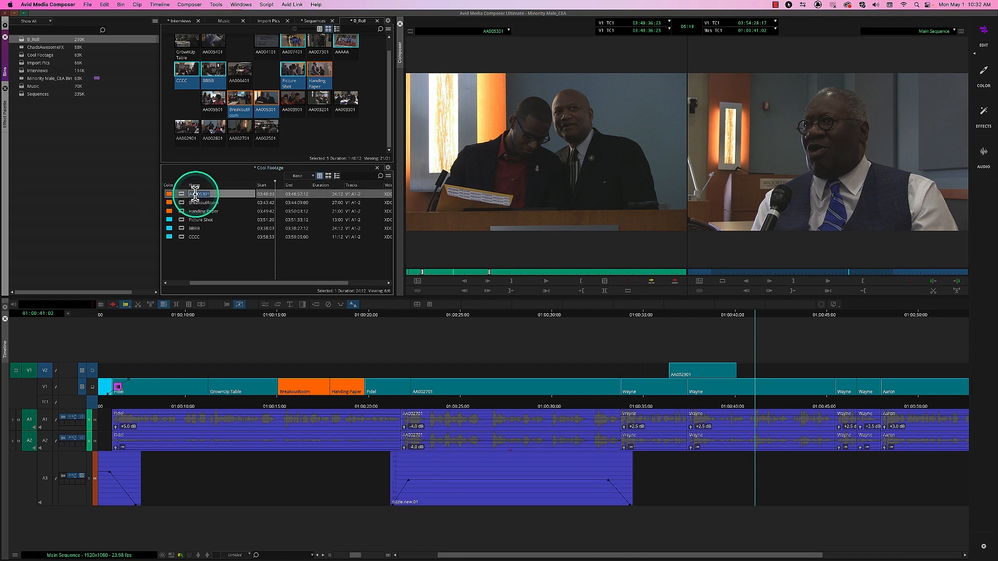
key(BackSpace)
text(Two Guys)
click(246, 257)
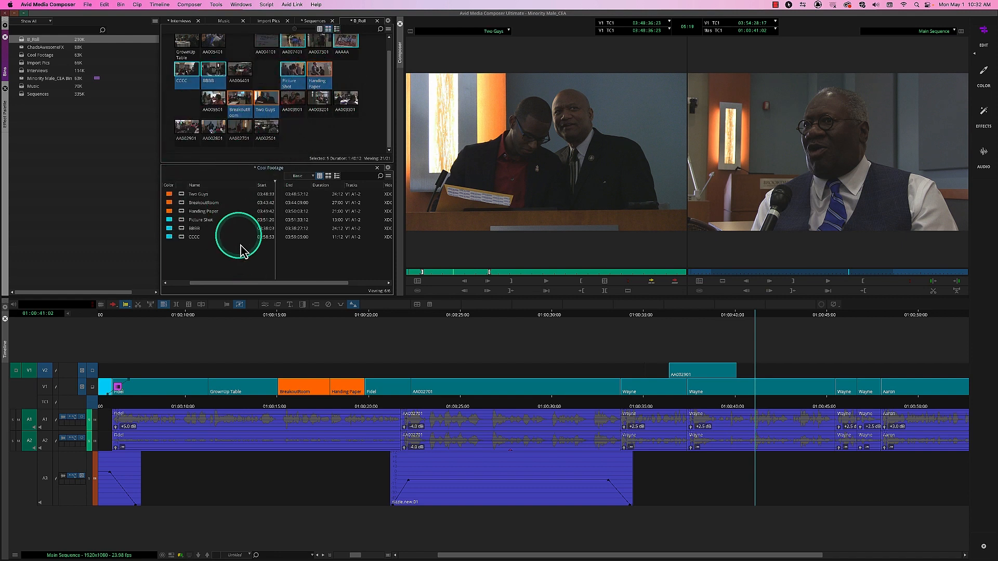
Step: Rename the clip CCCC in Cool Footage as Over The shoulder
click(193, 236)
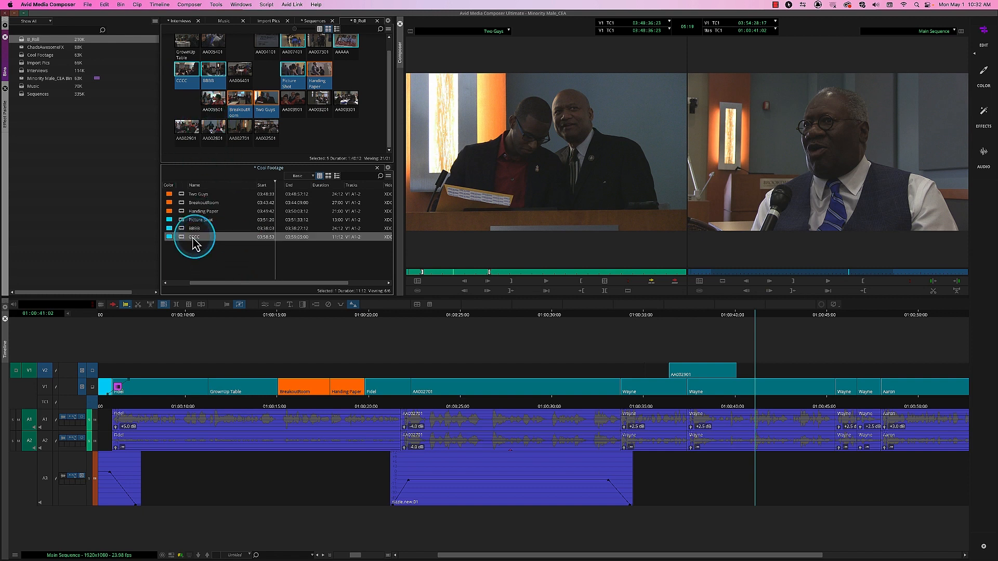
text(Over The shoulder)
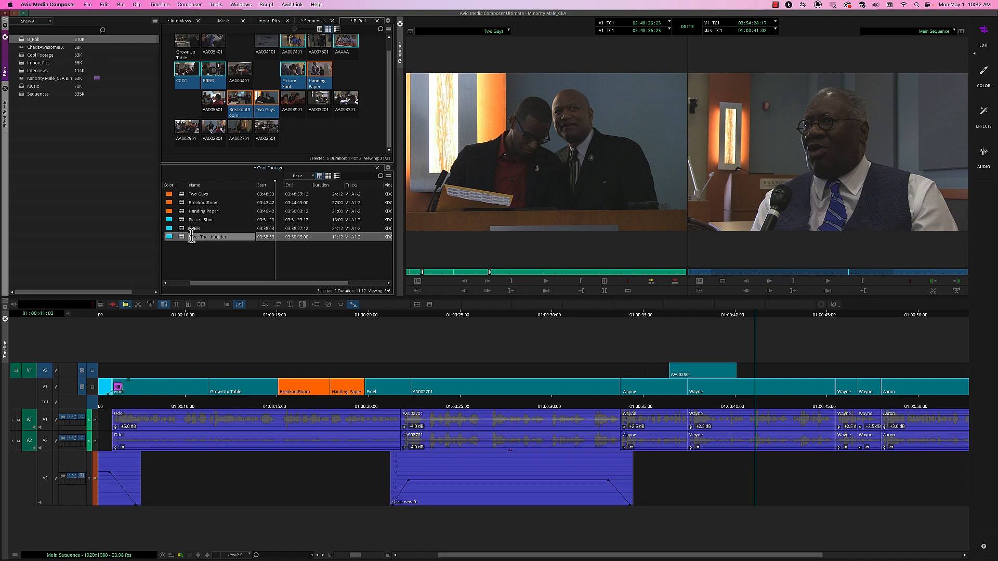
key(Return)
click(212, 249)
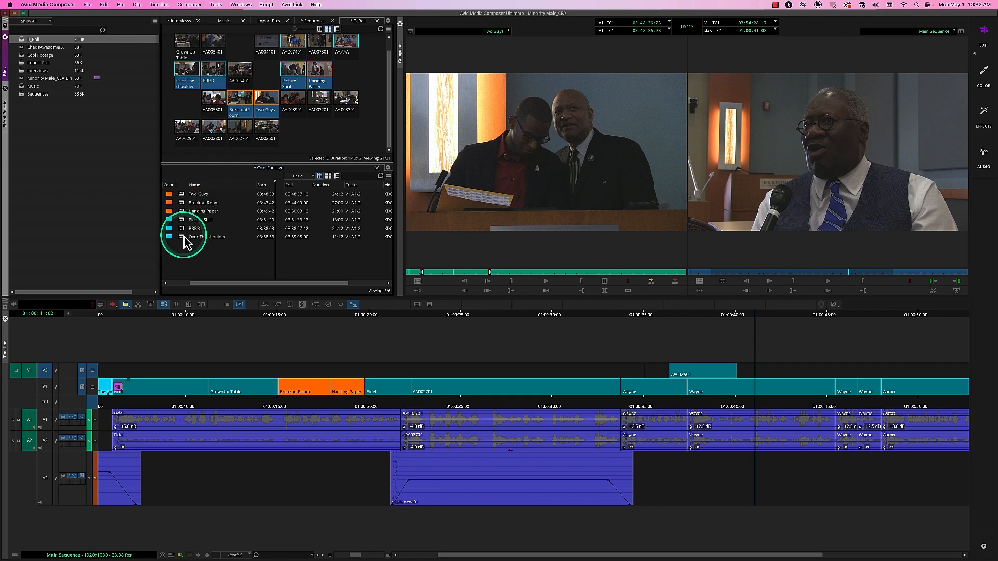
Step: Examine the deletion options for the Over The shoulder clip and its associated media files without deleting anything
click(188, 237)
key(Delete)
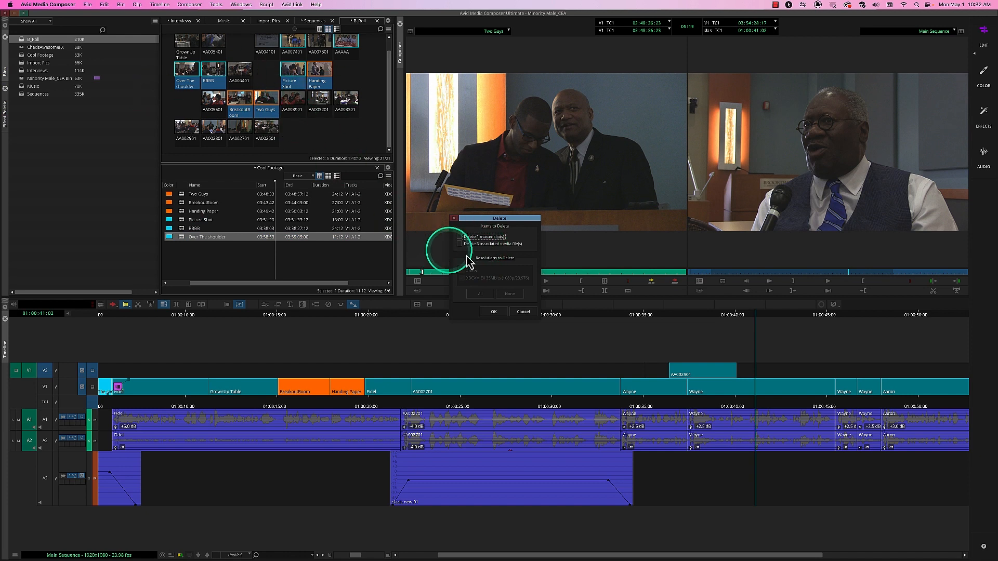
click(523, 312)
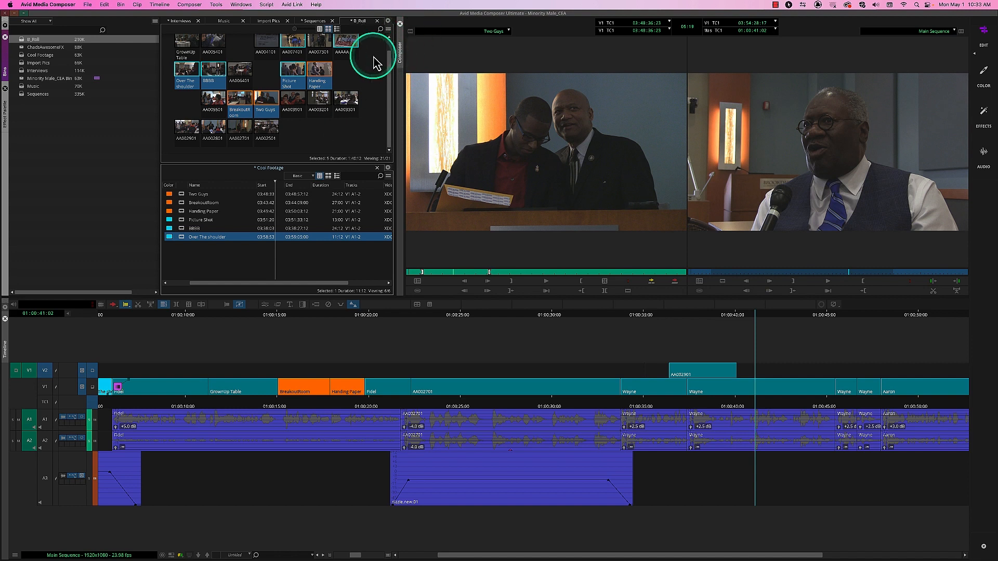
Step: Delete the Cool Footage bin from the project and permanently empty the trash
click(346, 128)
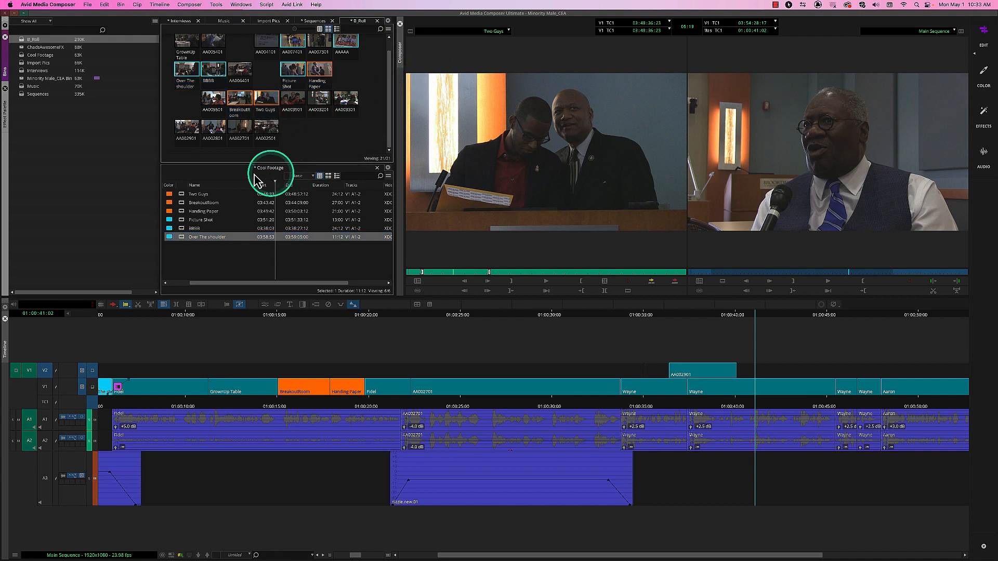
click(22, 56)
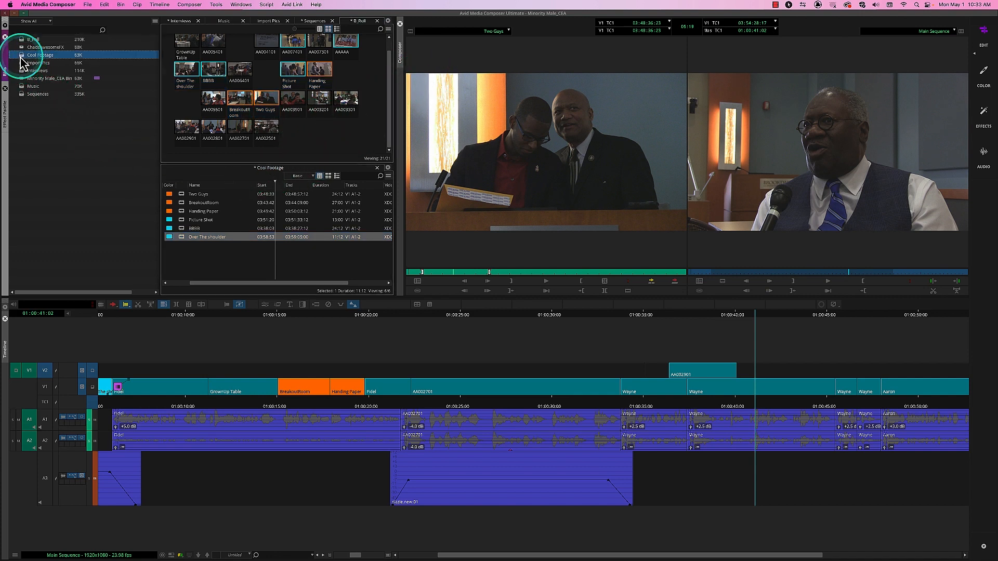
key(Delete)
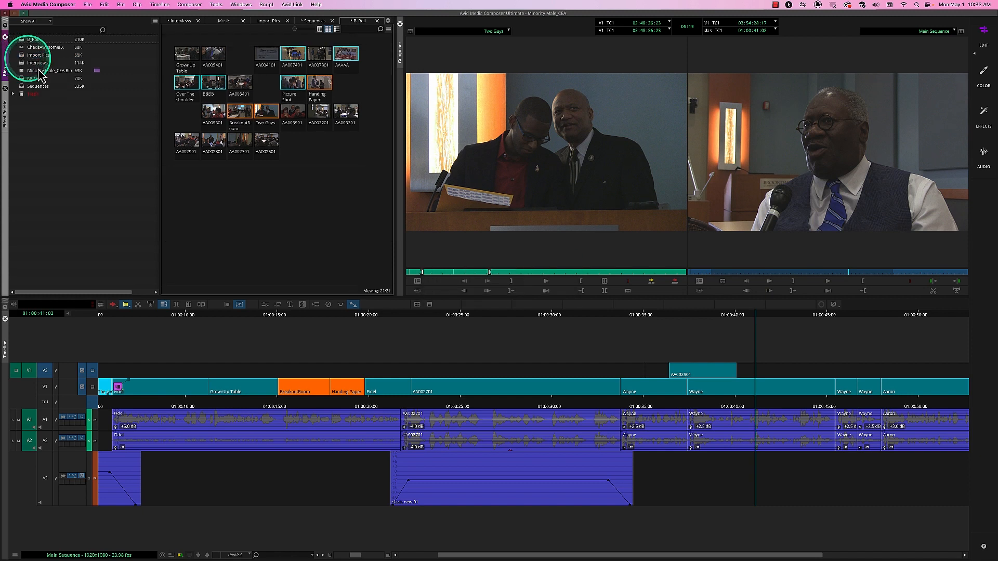
click(14, 93)
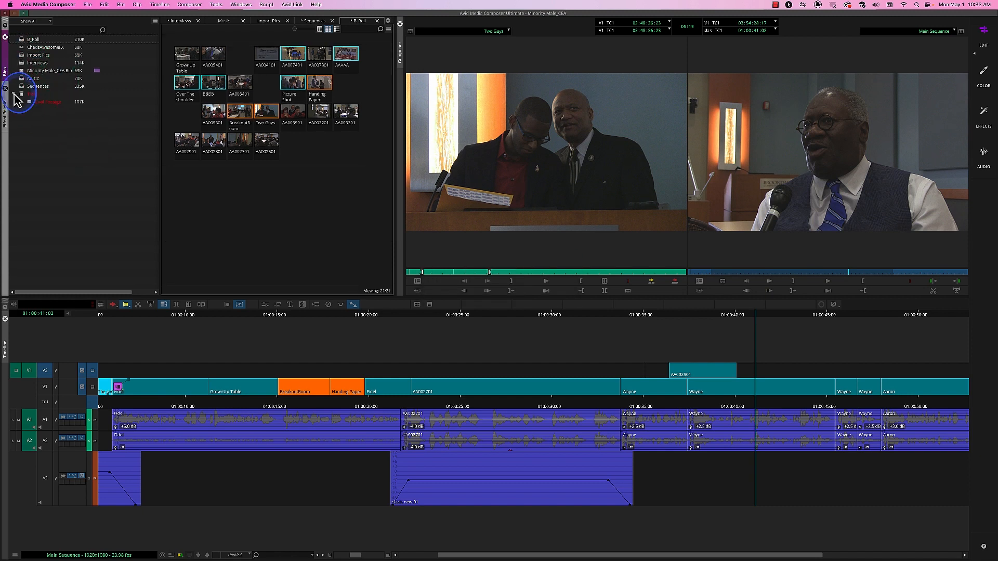
right_click(30, 102)
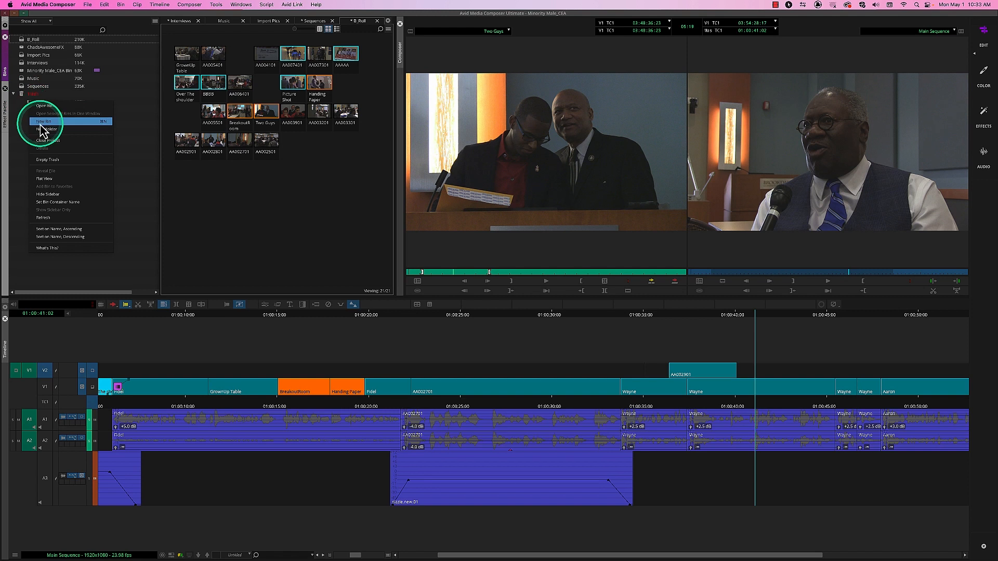
click(57, 160)
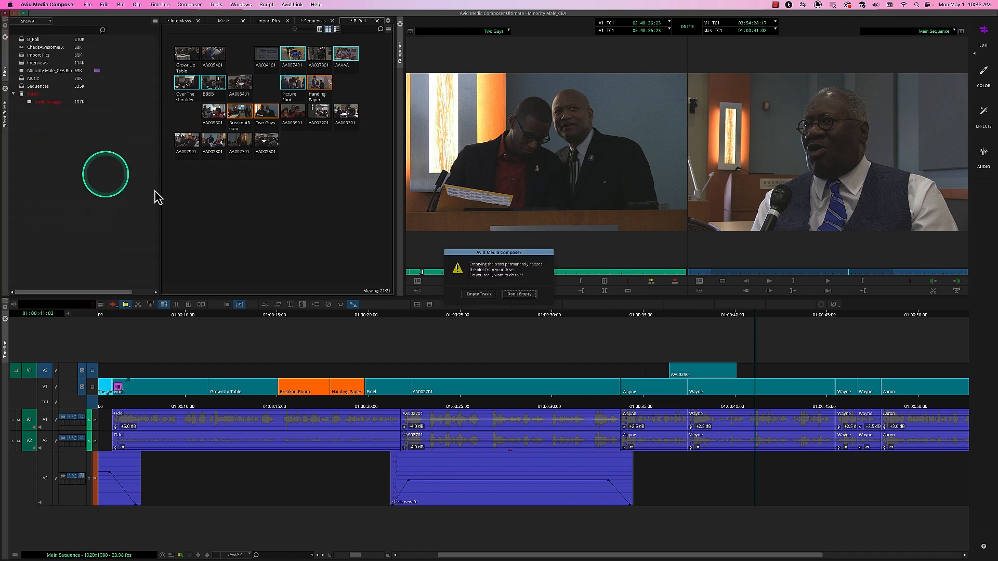
click(478, 294)
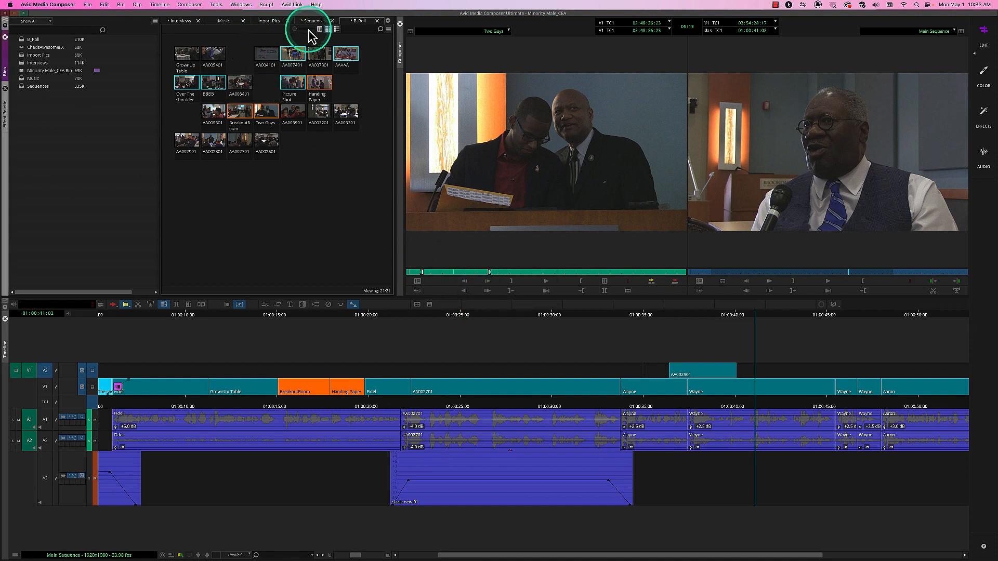
Step: Display the B_Roll bin as a text list and select all clips from AA002501 through Handing Paper
click(336, 29)
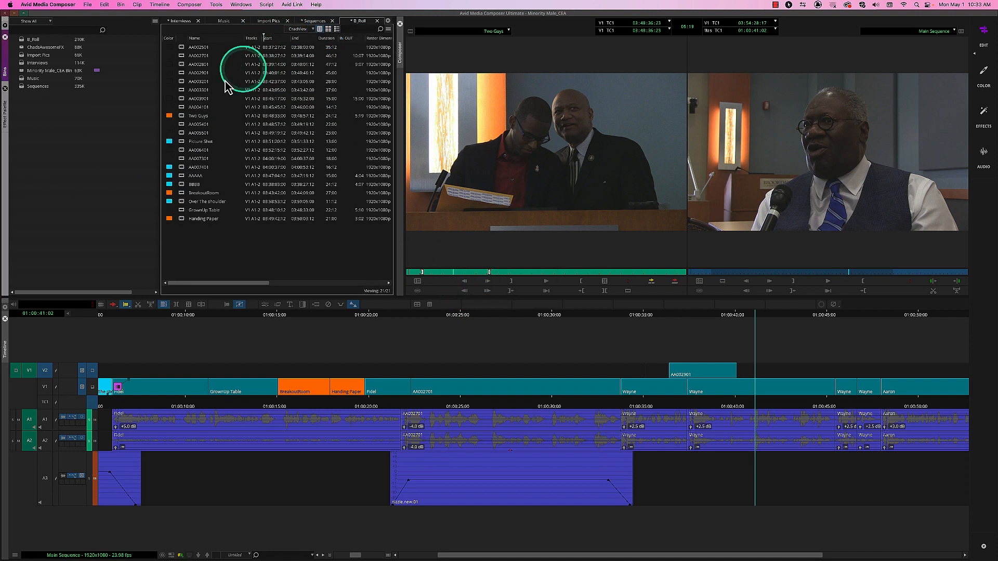
click(173, 47)
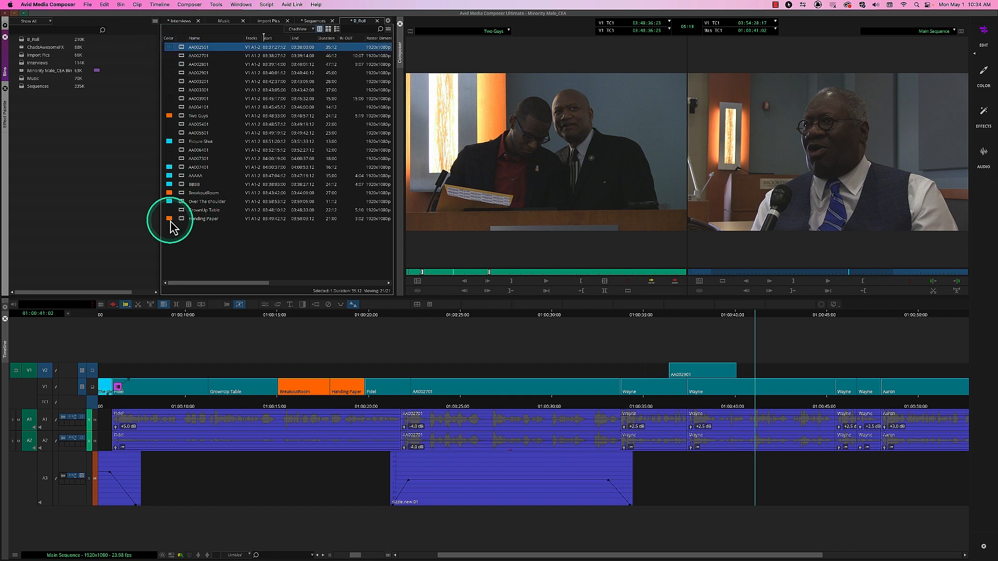
shift+click(170, 220)
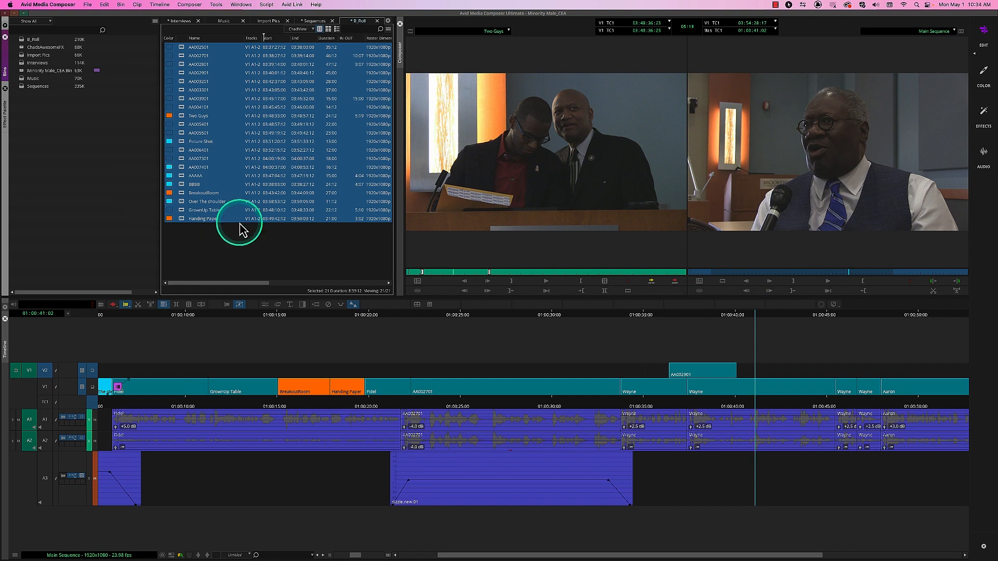
drag(256, 283, 171, 286)
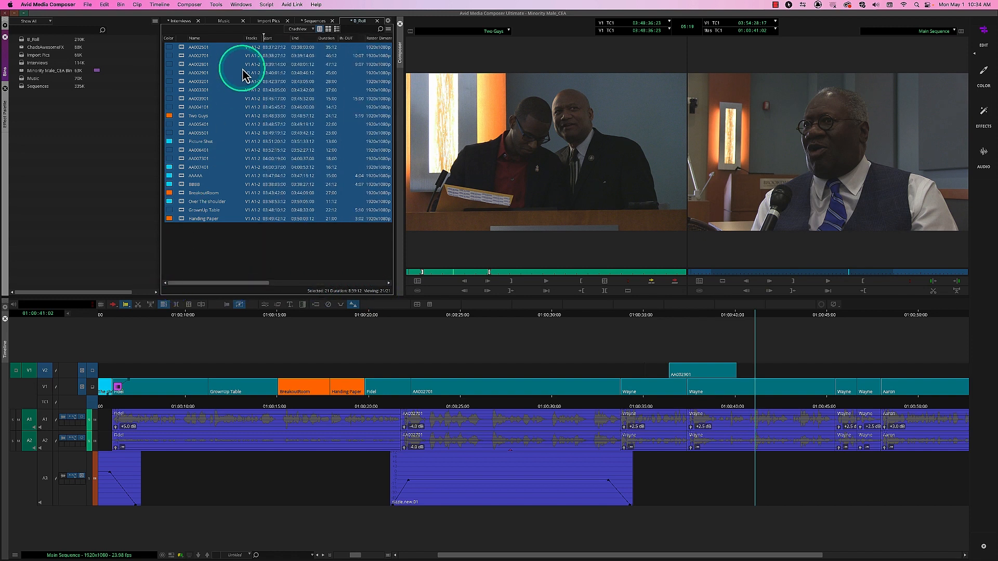
Step: Examine the columns available for display in the B_Roll bin, keeping the current column selection
right_click(231, 39)
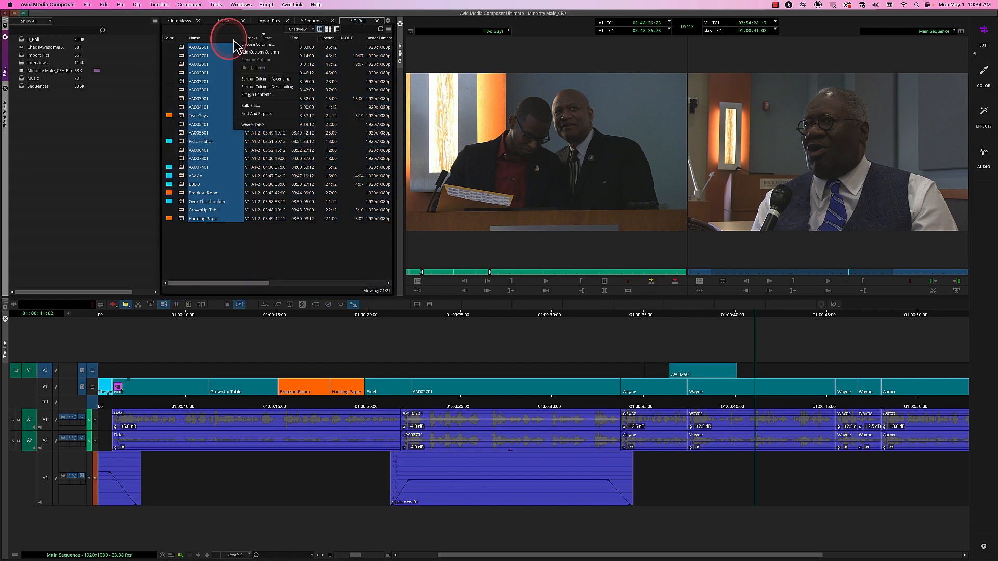
click(263, 45)
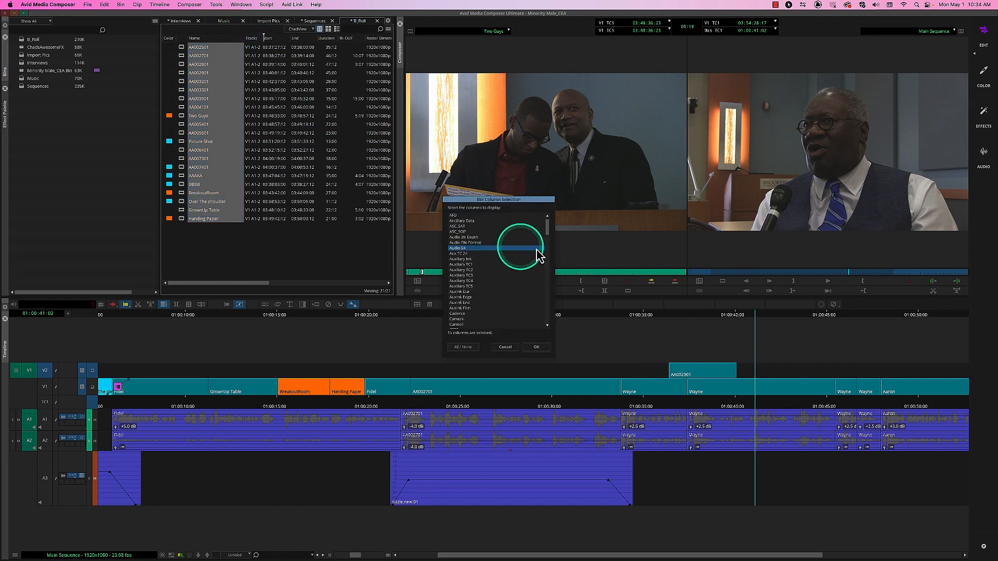
drag(553, 229, 531, 229)
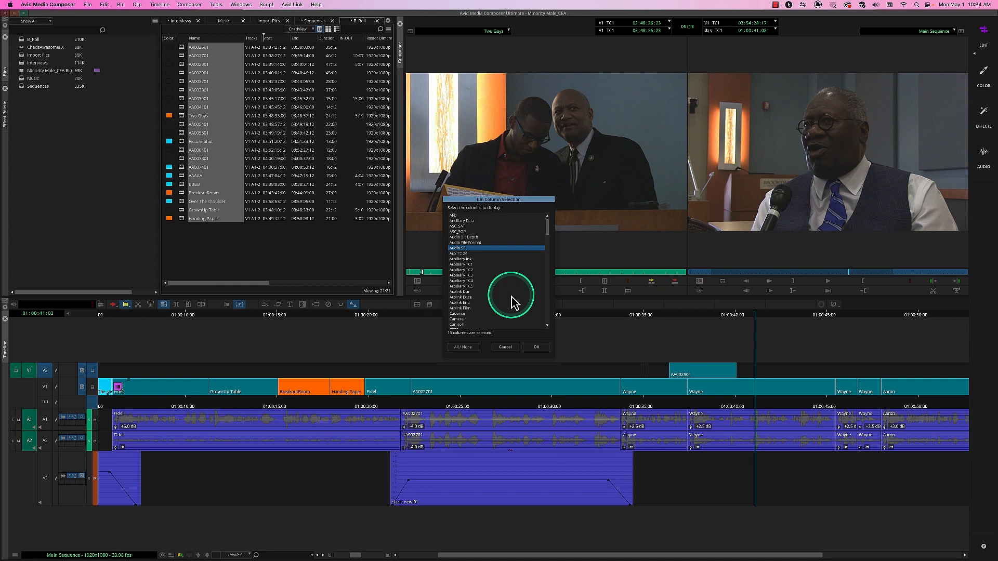
click(536, 347)
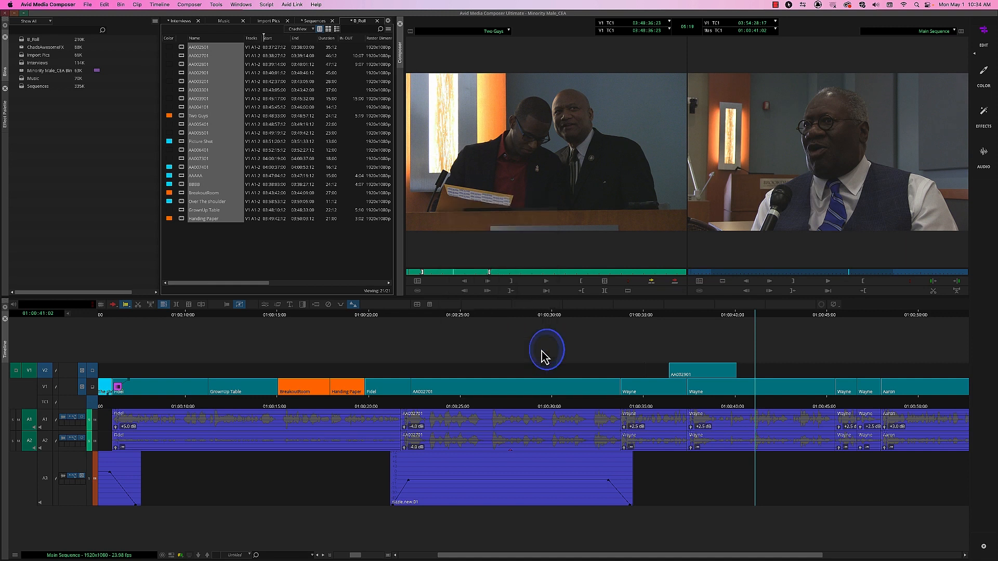
Step: Add a custom column directly after the Name column in the B_Roll bin
right_click(232, 38)
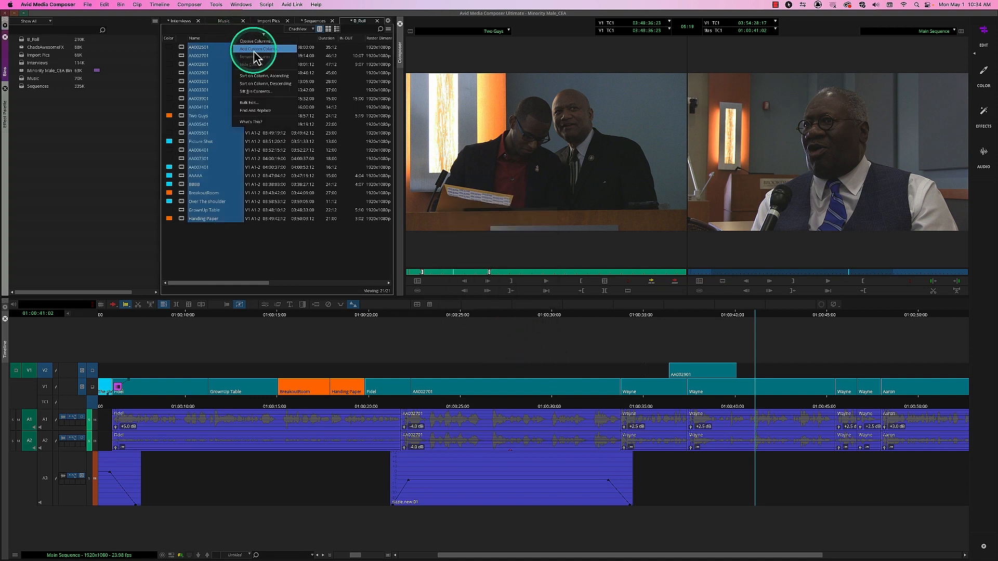
click(255, 50)
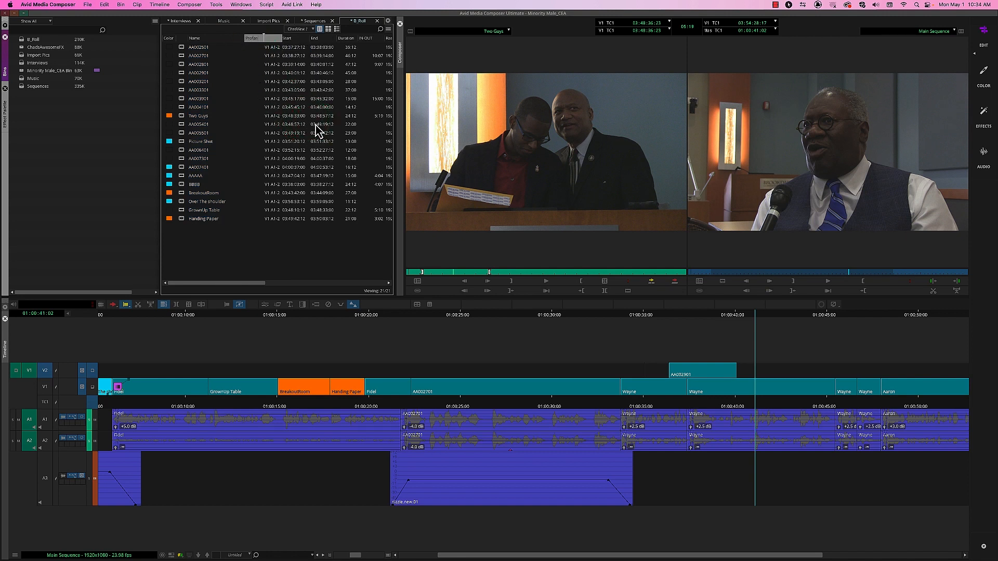
Step: Name the new bin column Profanity, load clip AA002501 into the source monitor and enter MF for it in that column
text(Profanity)
key(Return)
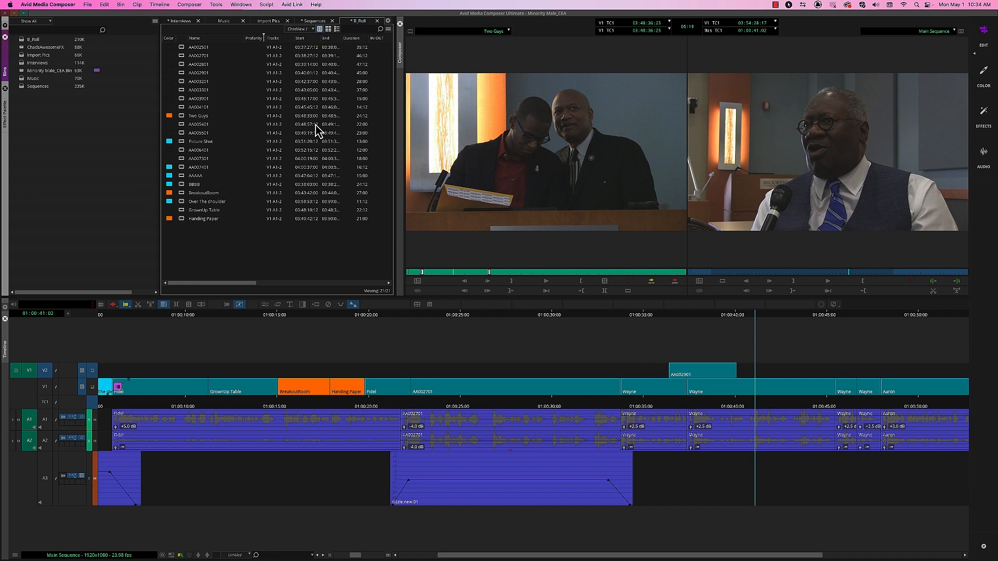
click(255, 47)
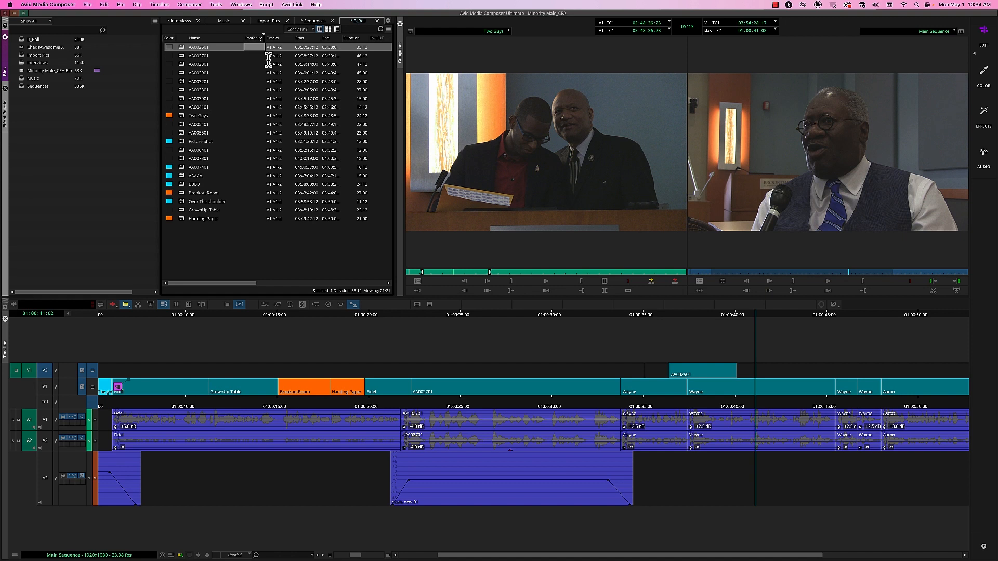
click(185, 50)
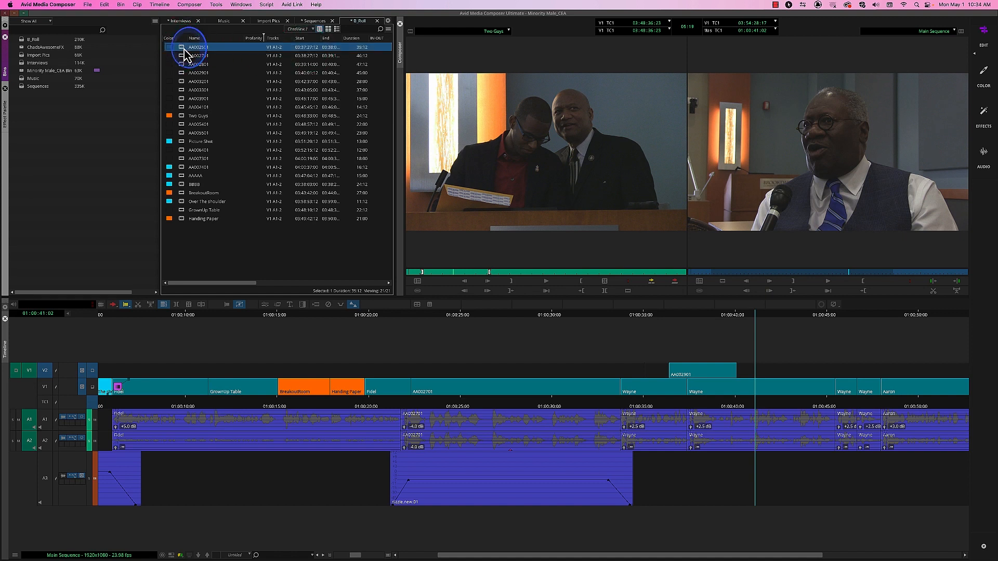
double_click(184, 50)
click(256, 46)
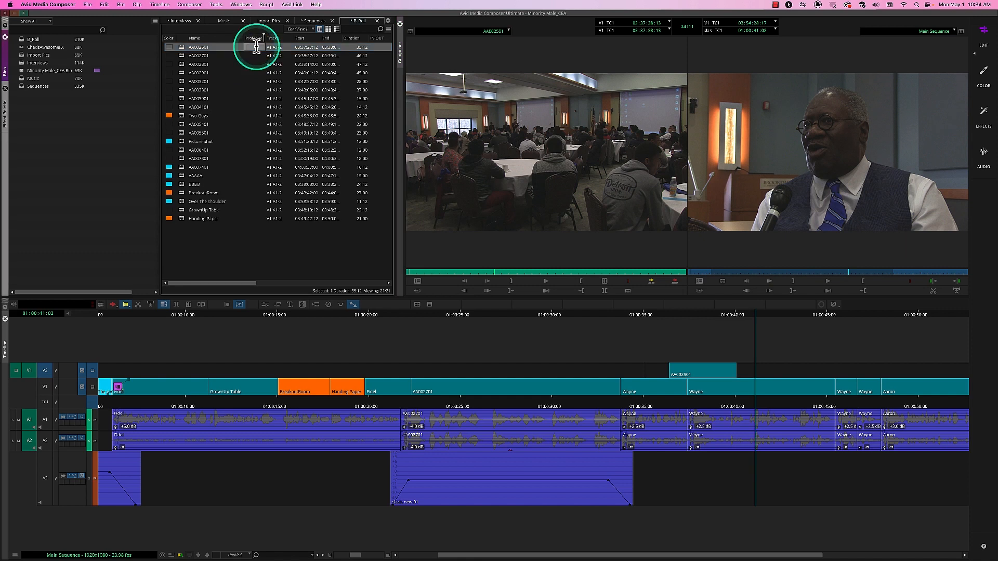
click(250, 49)
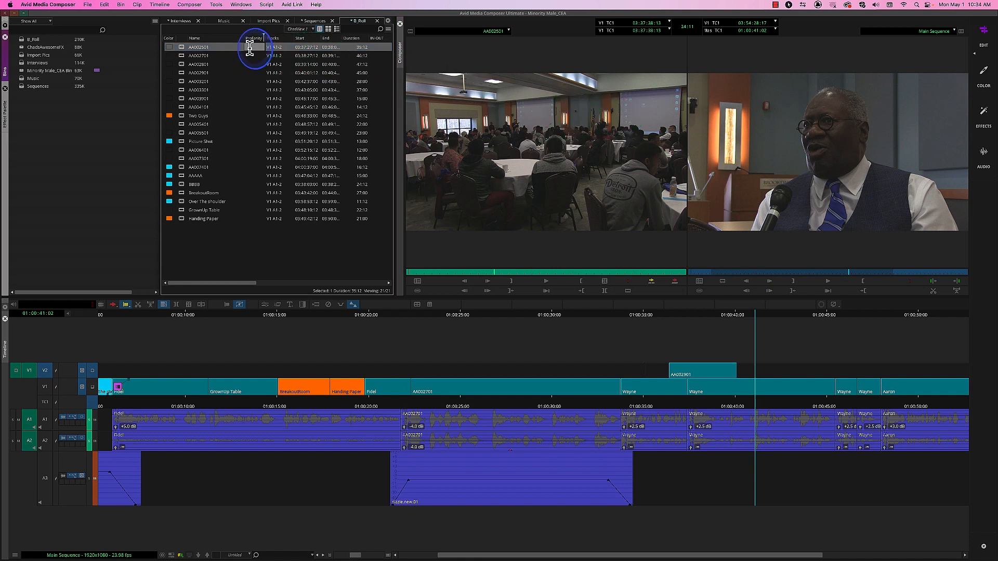
click(250, 48)
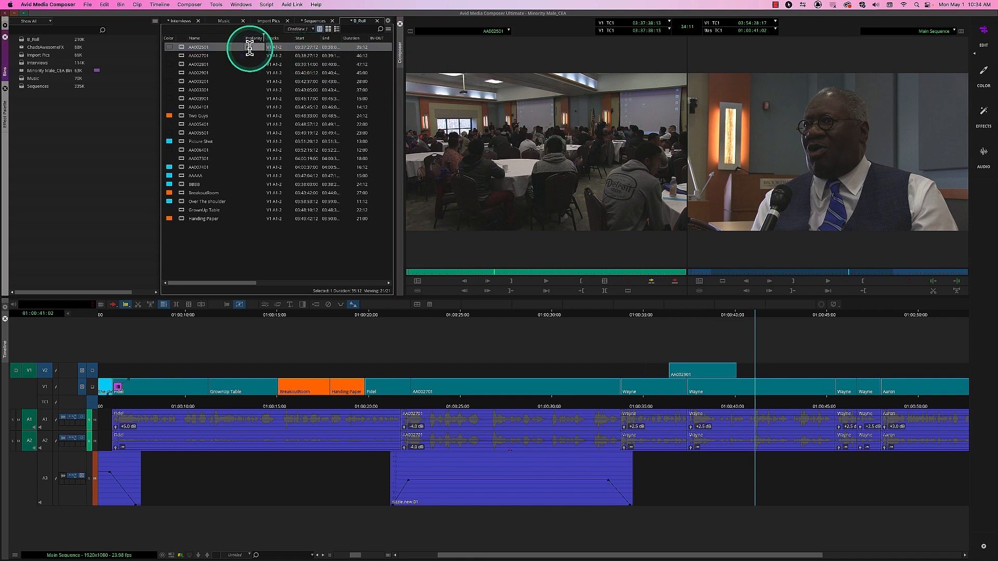
text(MF)
Step: Enter the Profanity codes GD for clip AA002701 and GTH for clip AA002801
click(182, 56)
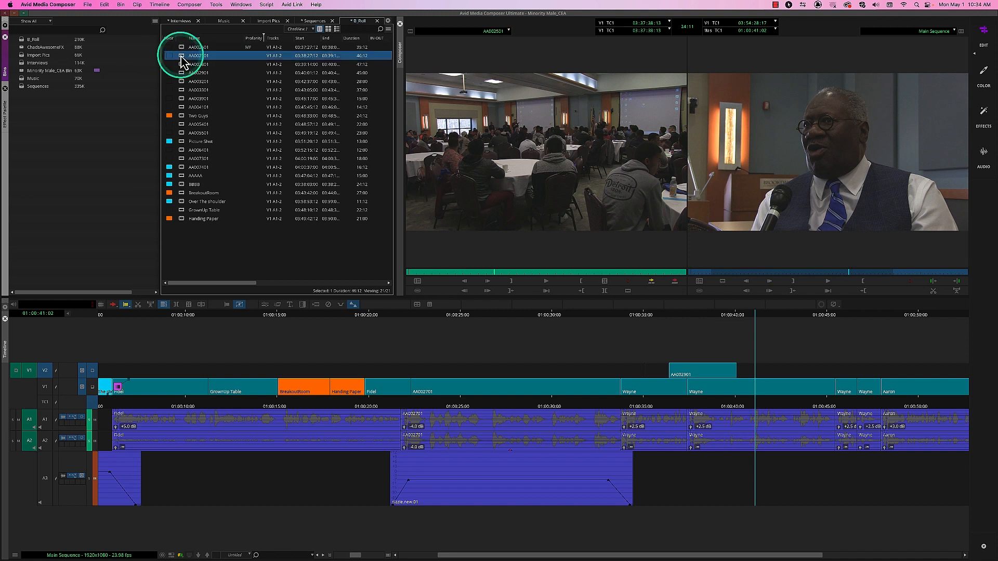
click(250, 55)
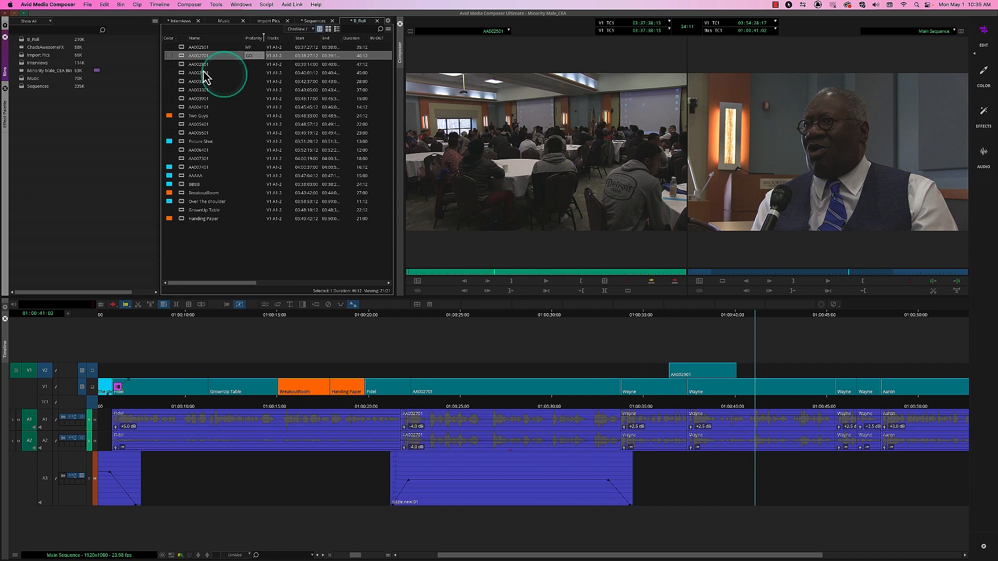
click(182, 65)
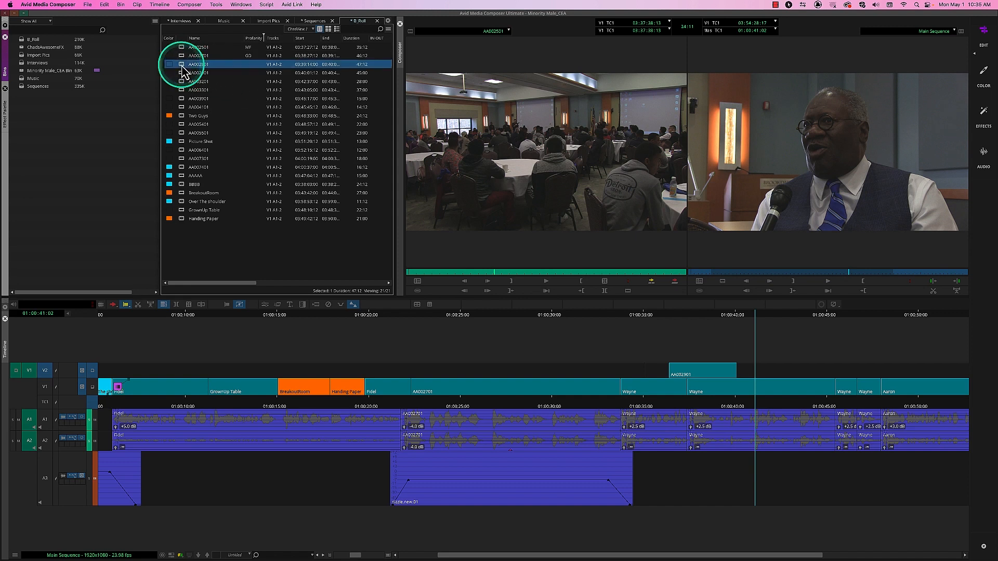
click(249, 64)
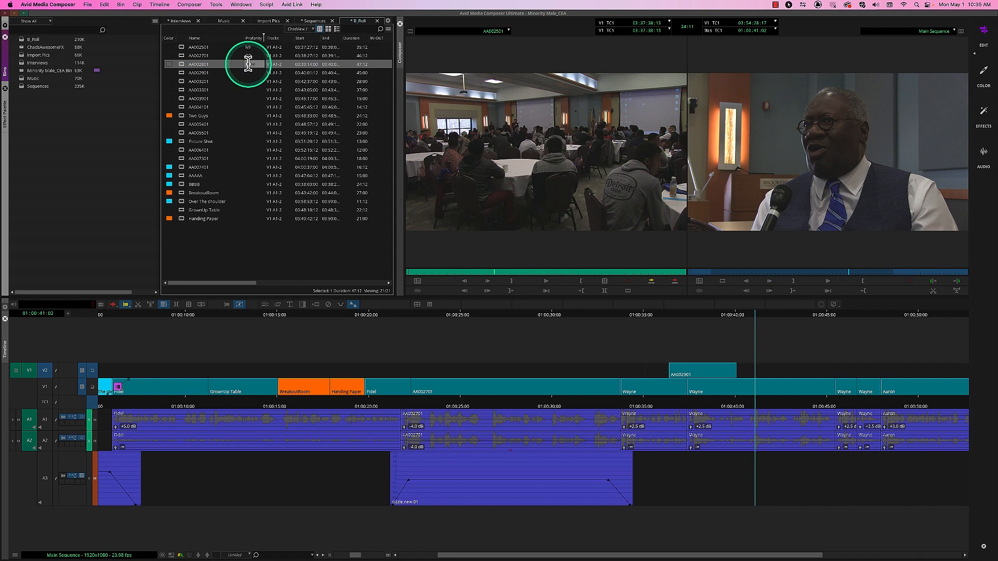
text(GTH)
key(Return)
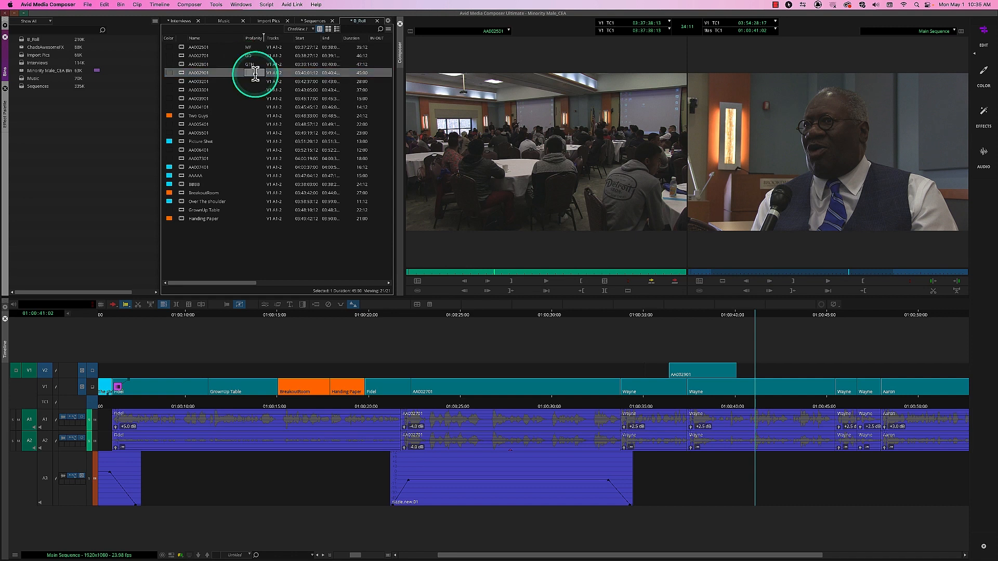
Step: Fill the Profanity column with MF for AA002901, FU for AA003201, GD for the following two clips, GTH for AA004101 and MF for Two Guys
text(MF)
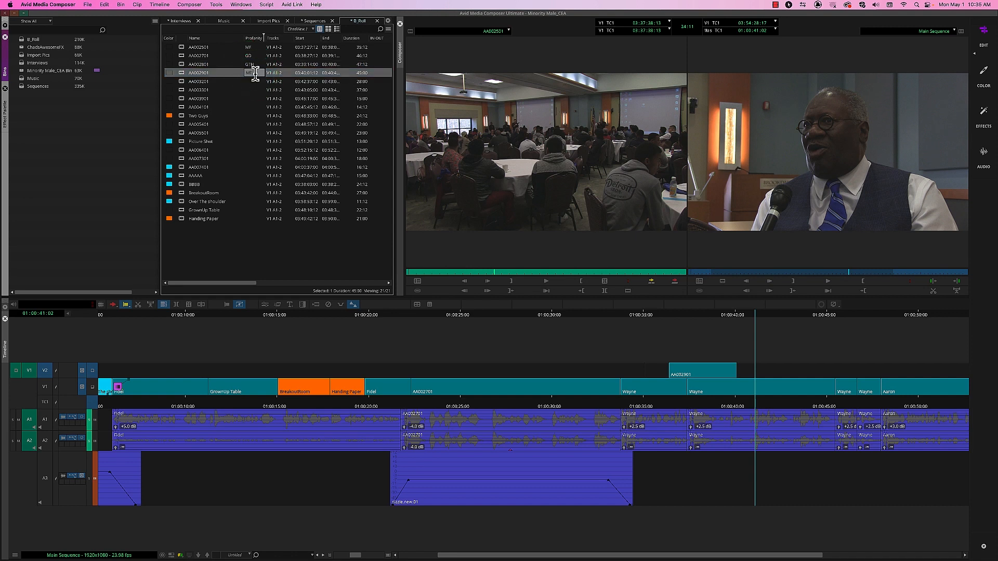
click(267, 81)
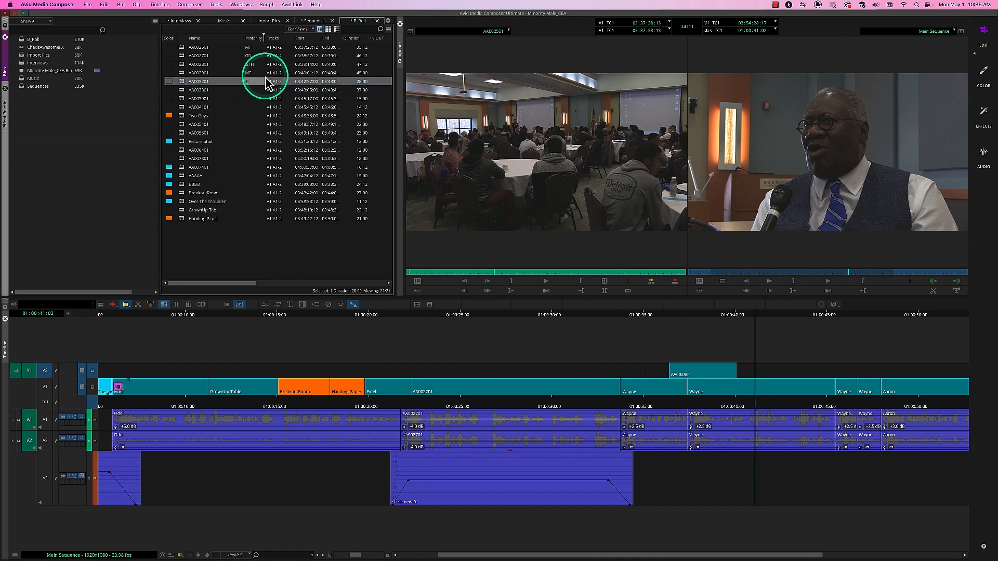
click(255, 90)
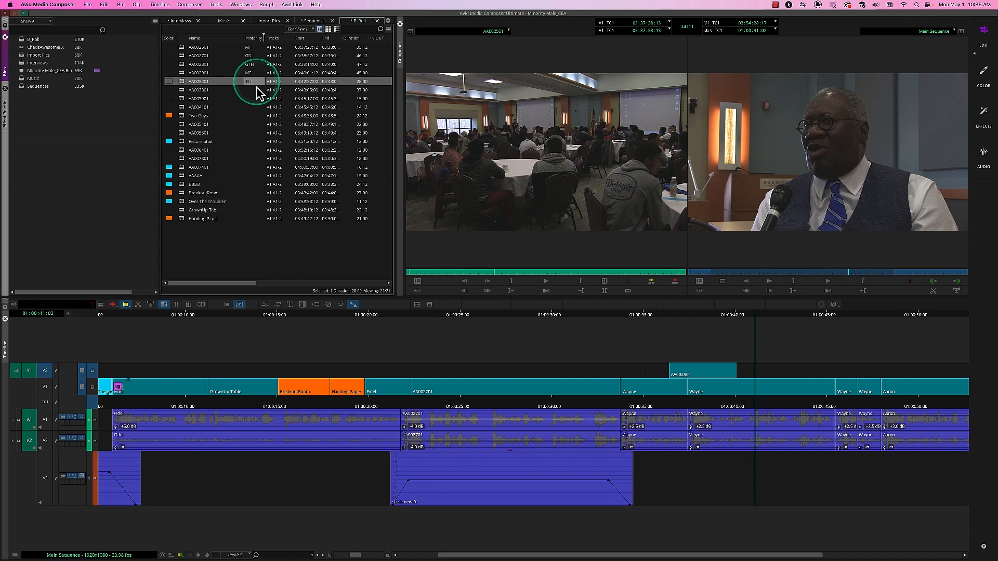
text(GD)
click(257, 98)
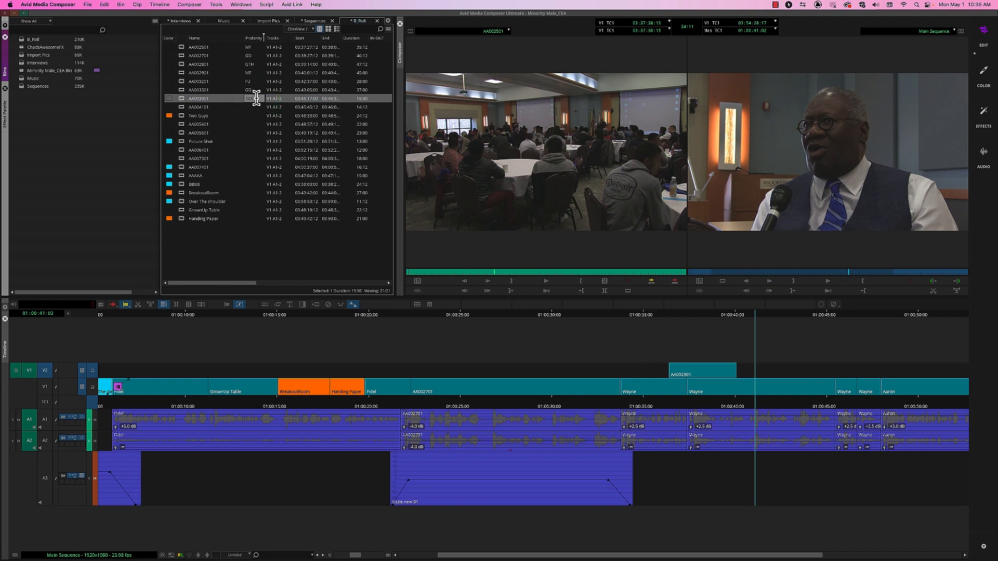
click(257, 107)
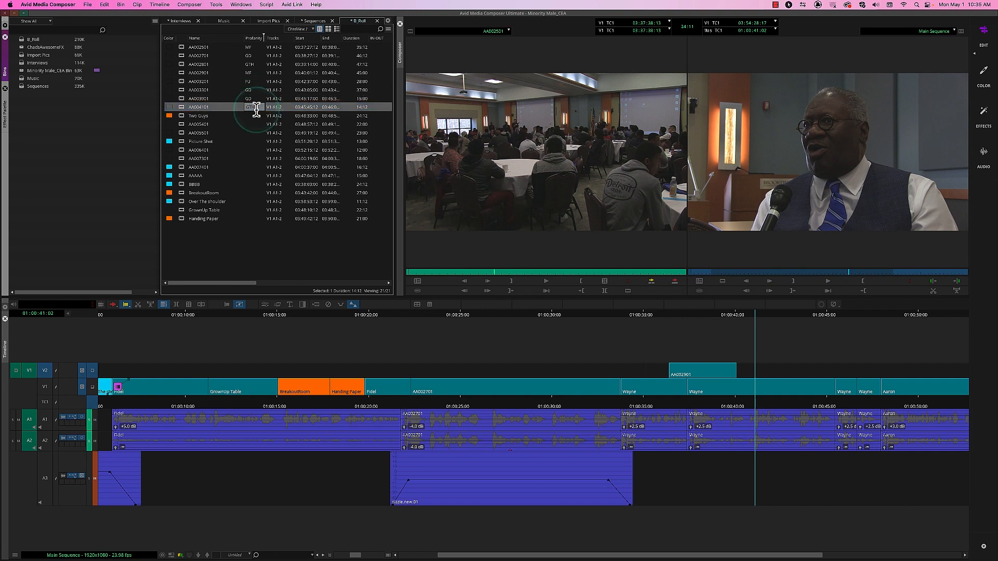
click(256, 115)
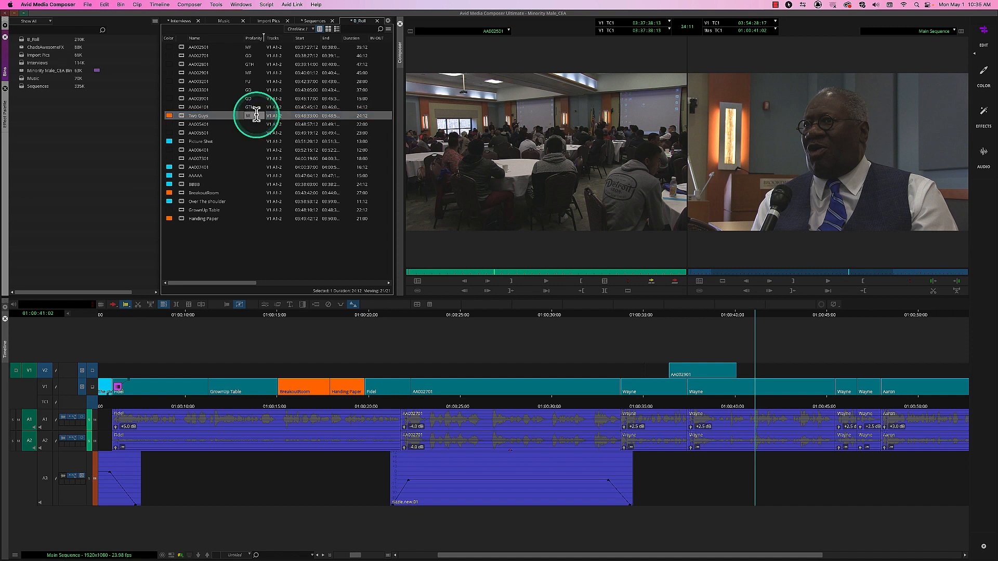
Step: Sort the B_Roll bin by the Profanity column in both directions and by clip name in descending order
click(255, 39)
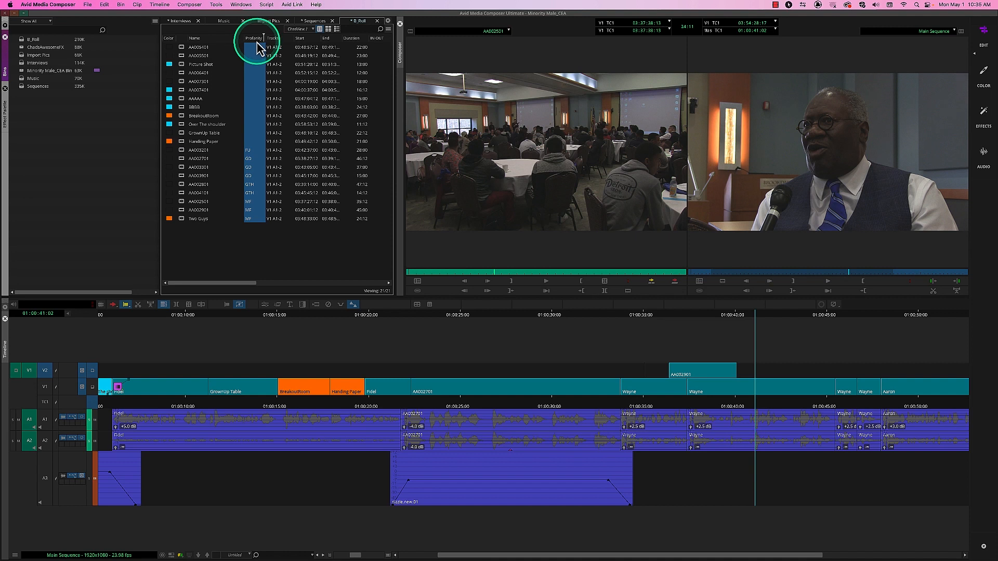
click(256, 39)
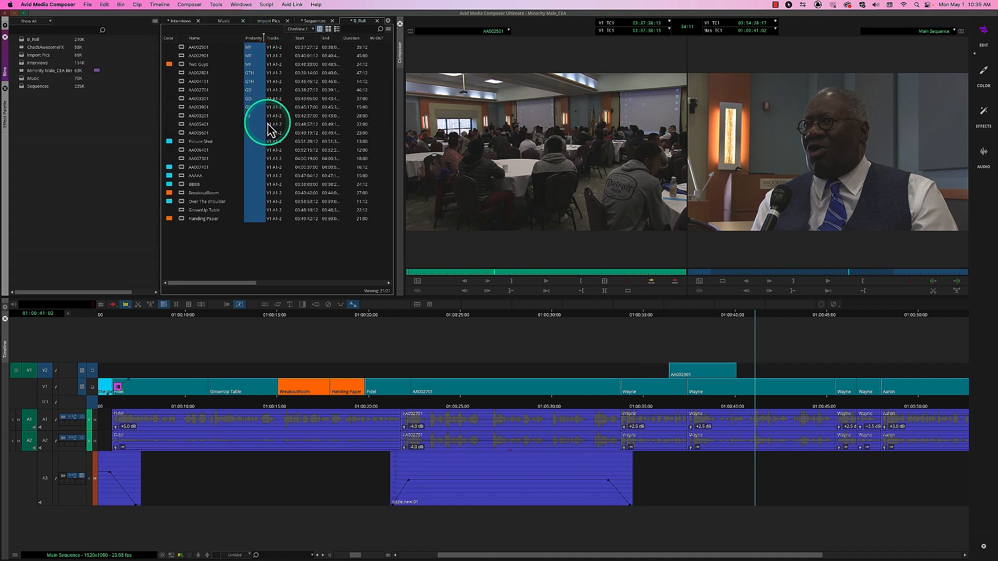
click(209, 39)
click(209, 41)
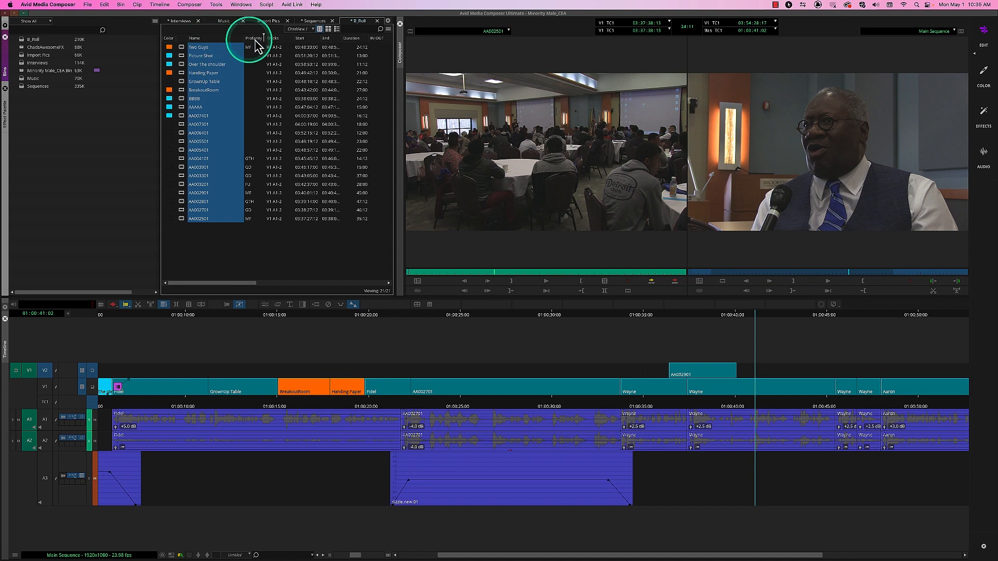
Step: Add a custom column named Rating after the Tracks column of the bin
click(272, 40)
right_click(274, 41)
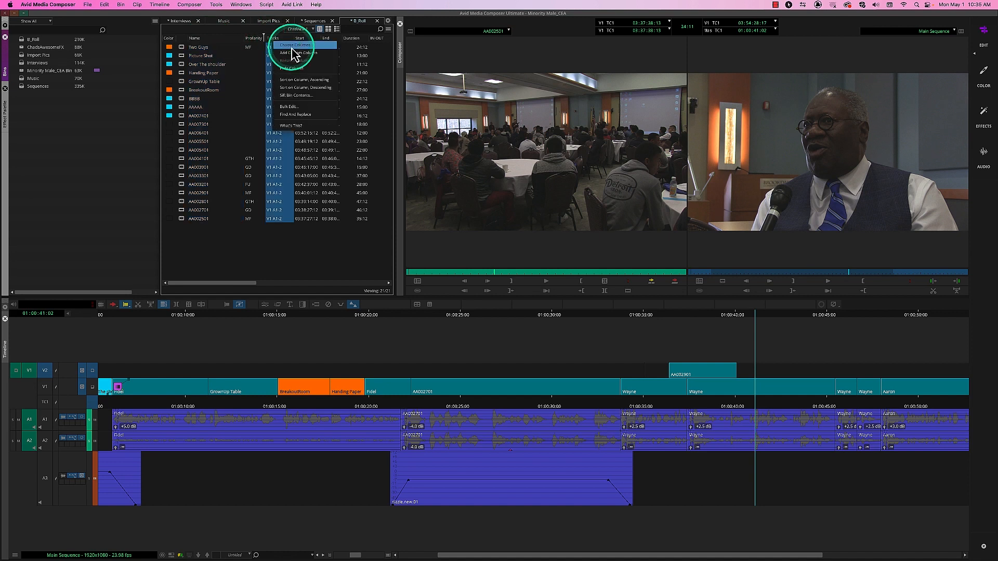
click(297, 53)
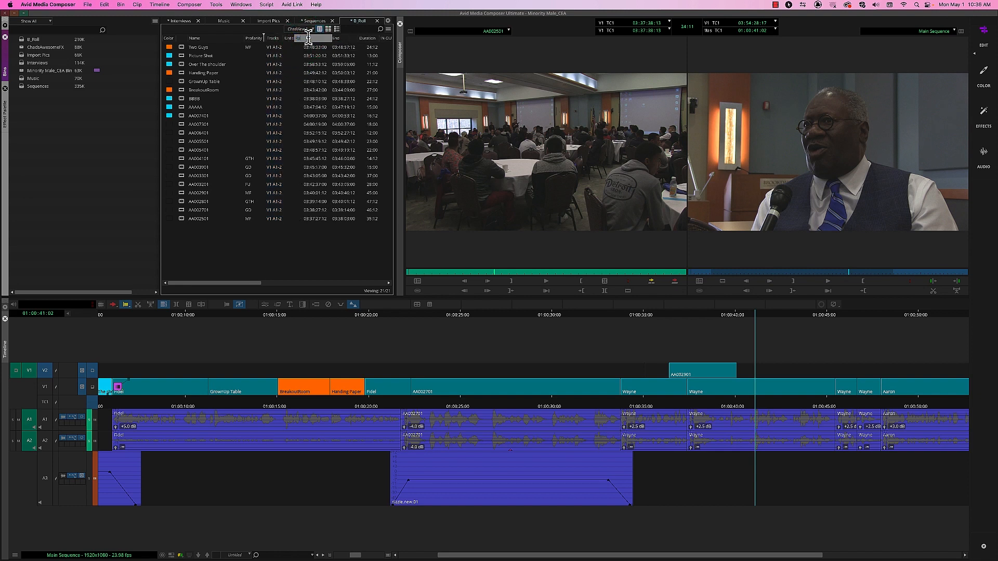
key(Return)
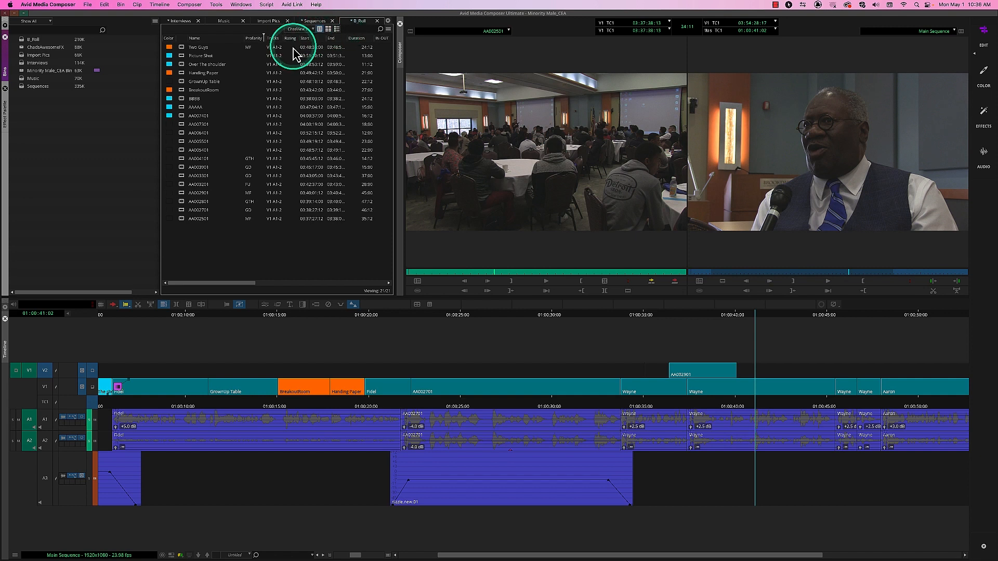
Step: Sort the clips by the Profanity column in descending order
click(291, 48)
click(257, 39)
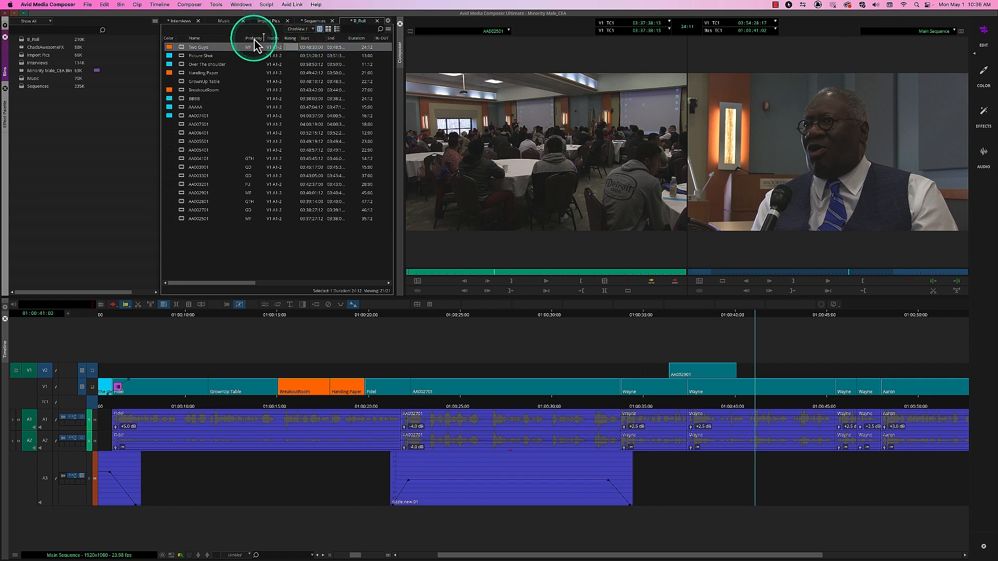
double_click(258, 39)
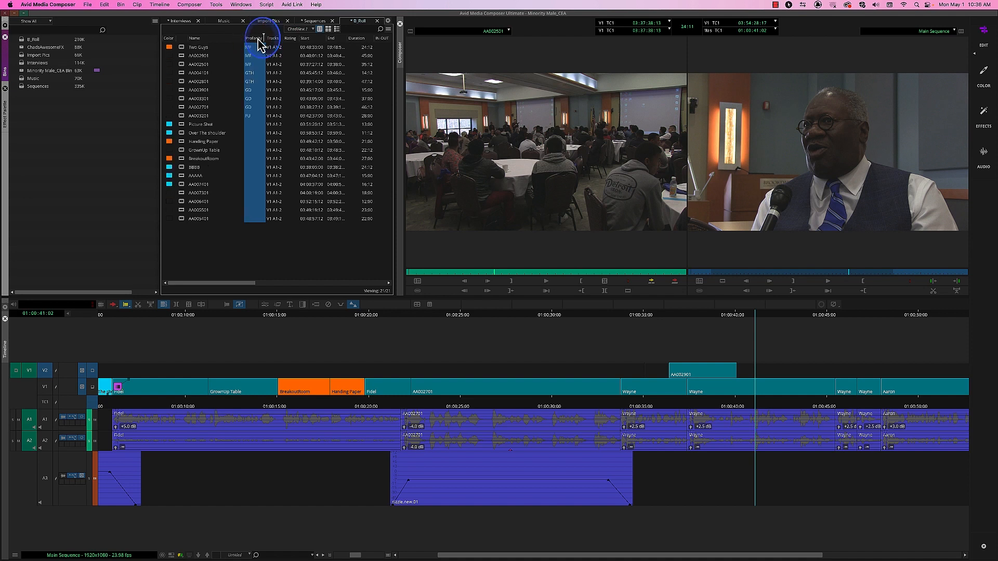
Step: Enter ratings of 7 for Two Guys, 8 for AA002901 and 6 for AA002501
click(290, 47)
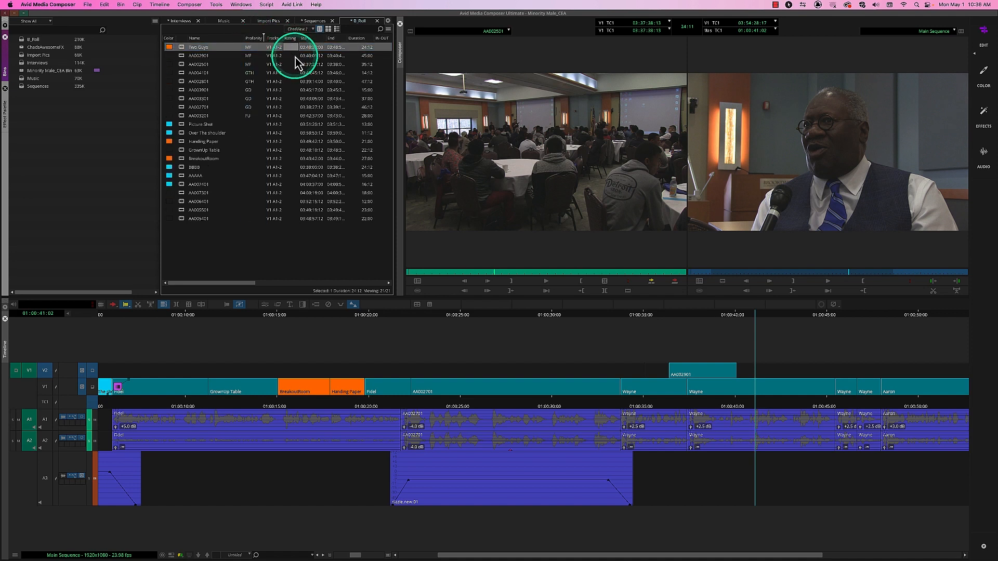
text(7)
key(Return)
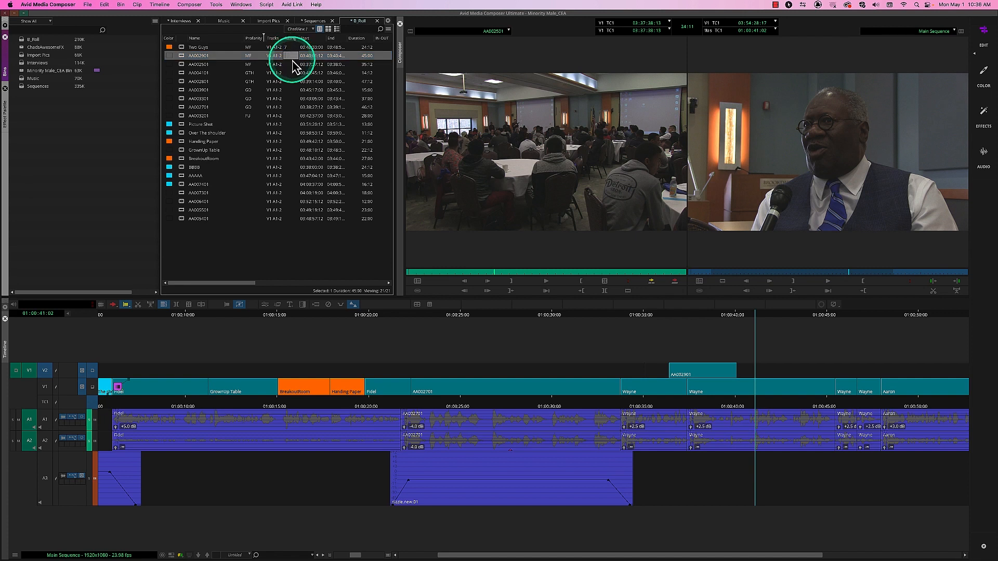
text(8)
key(Return)
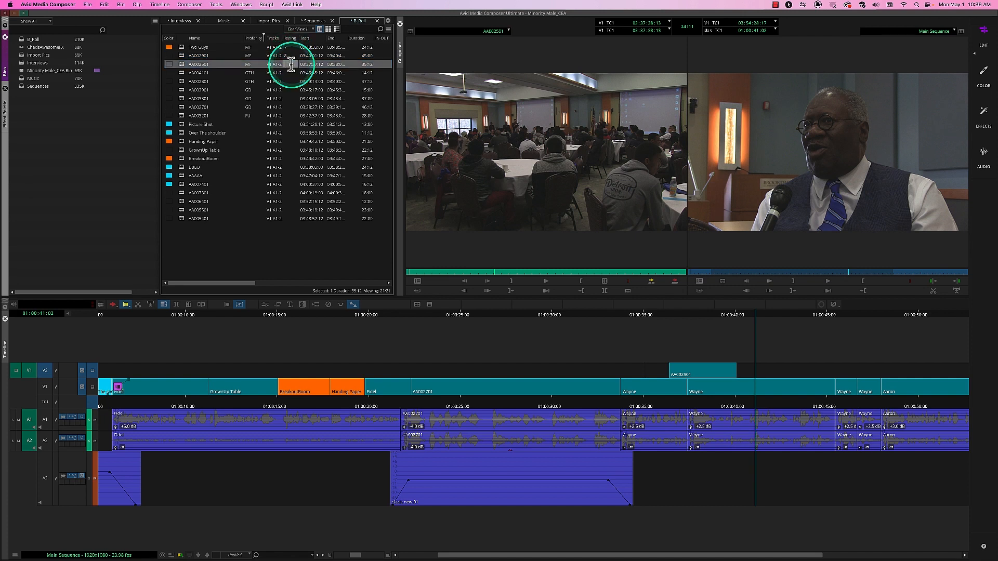
text(6)
key(Return)
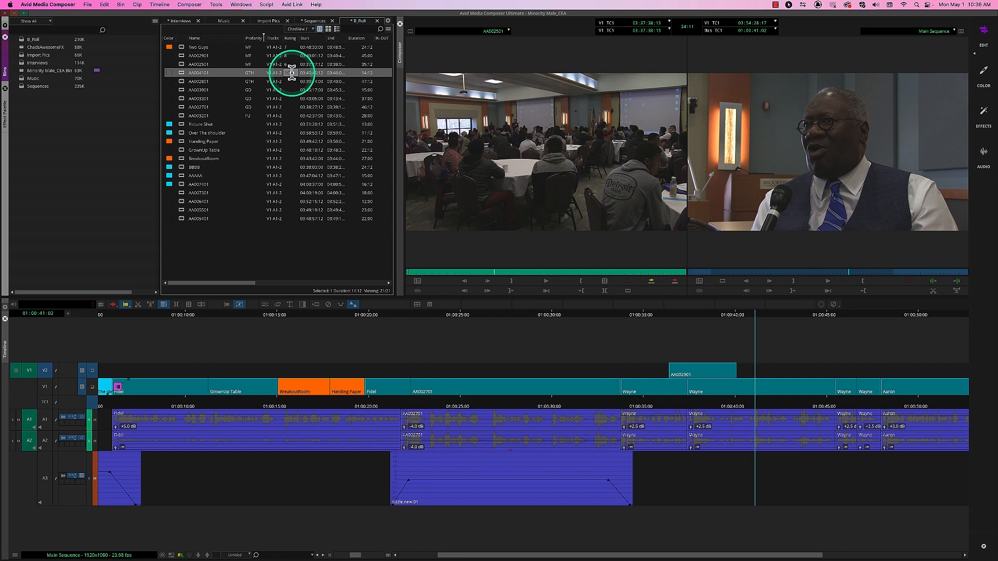
Step: Rate the two GTH clips AA004101 and AA002801 as 10 and 8, and the first GD clip as 7
text(10)
key(Return)
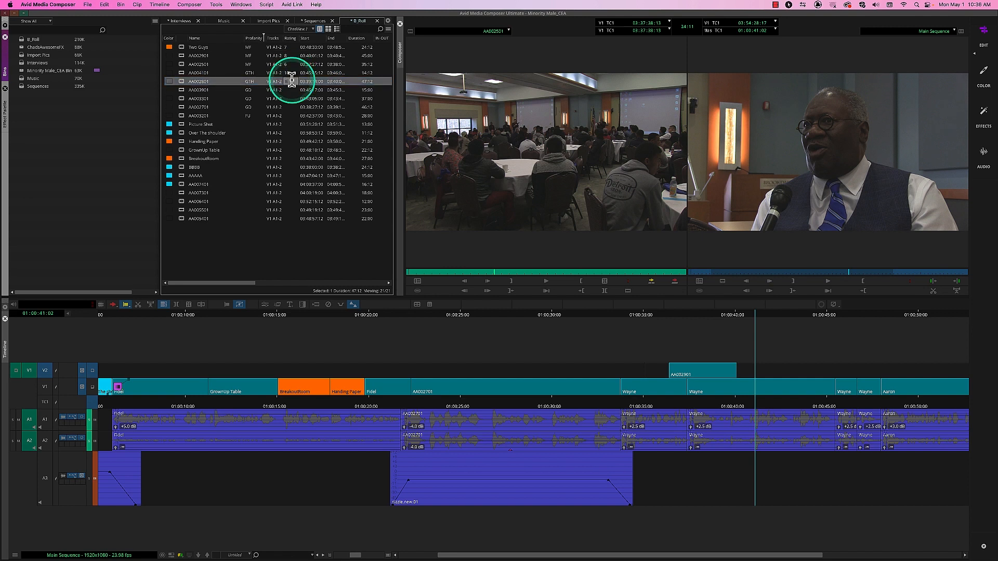
text(8)
key(Return)
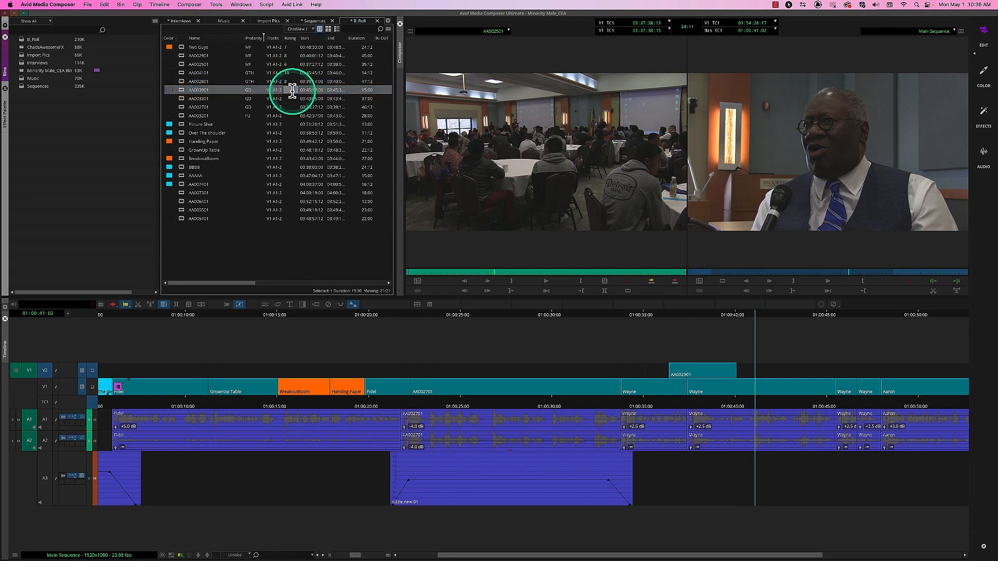
text(7)
key(Return)
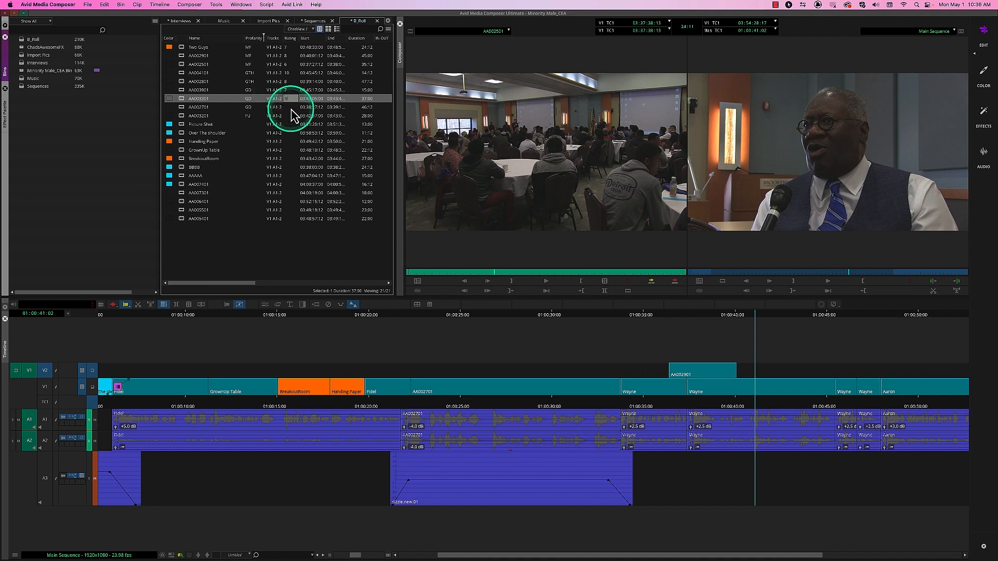
Step: Enter ratings of 8 for AA002701, 9 for AA003201 and 8 for Picture Shot
click(292, 107)
click(290, 107)
text(8)
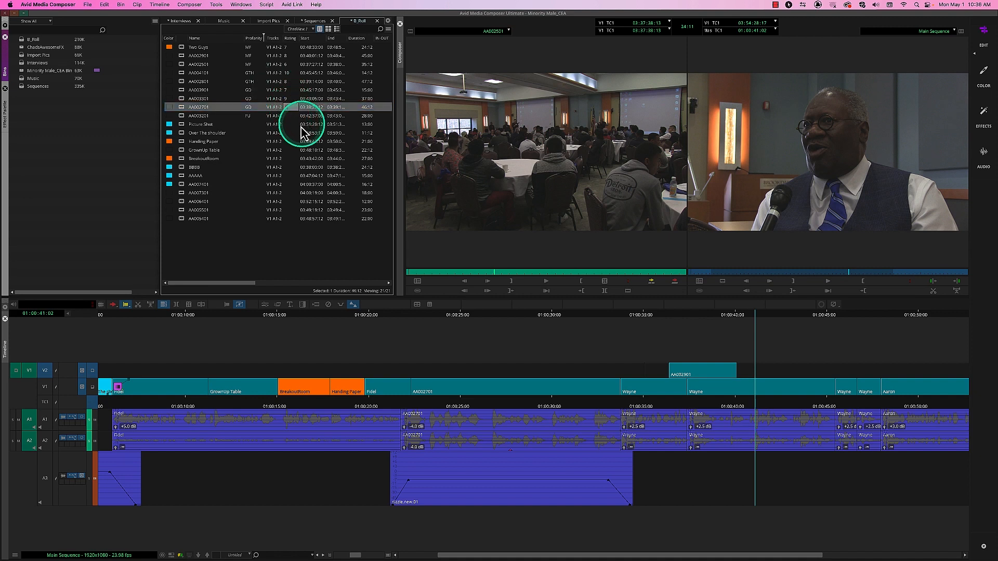
key(Return)
text(9)
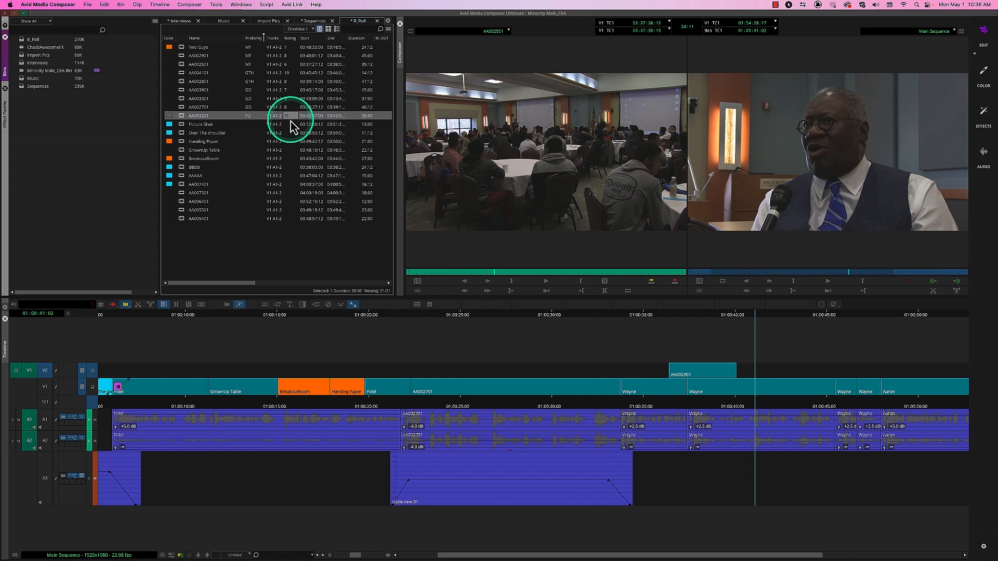
key(Return)
text(8)
key(Return)
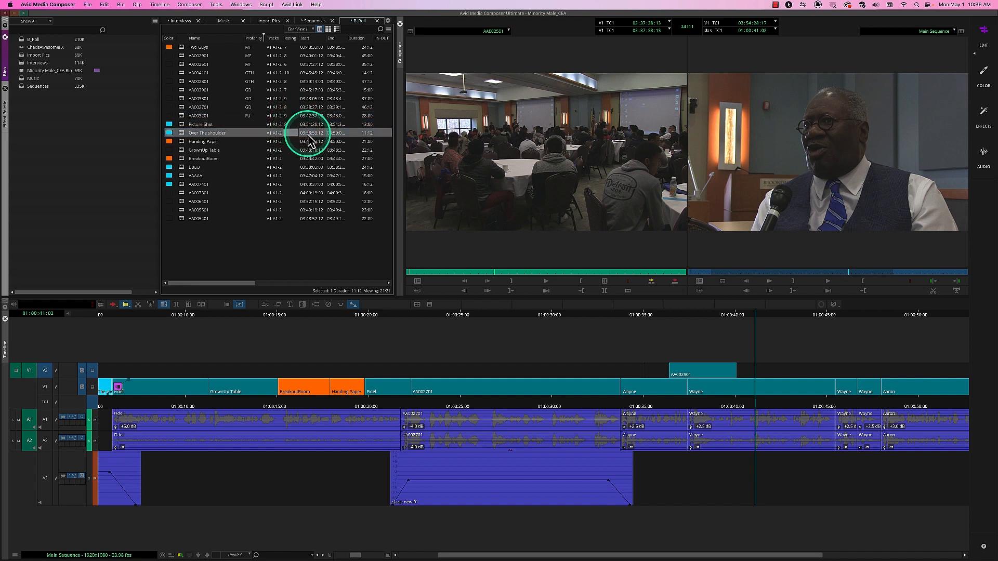
Step: Enter a rating of 7 for the Over The shoulder clip and widen the bin area
text(7)
click(316, 252)
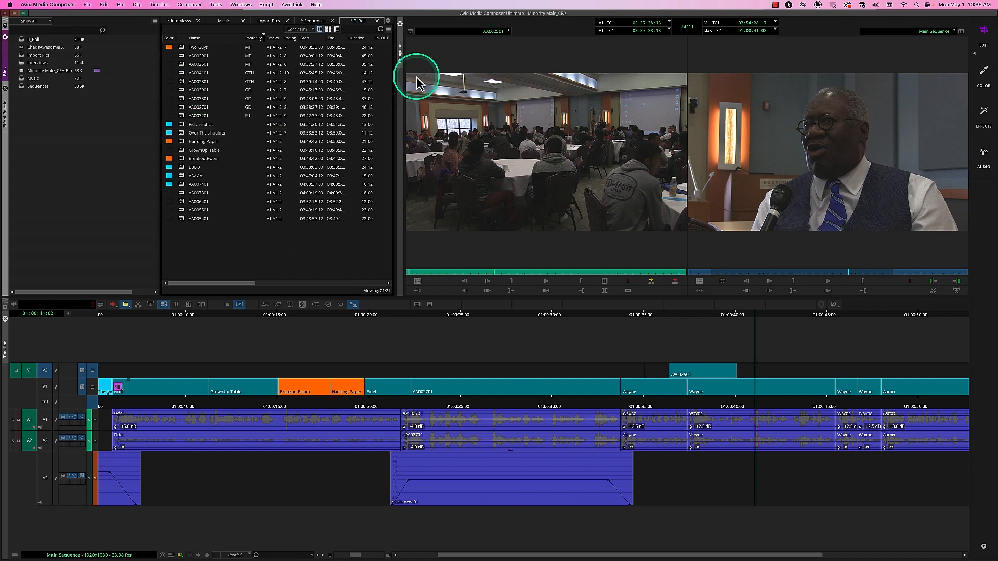
drag(396, 94, 523, 91)
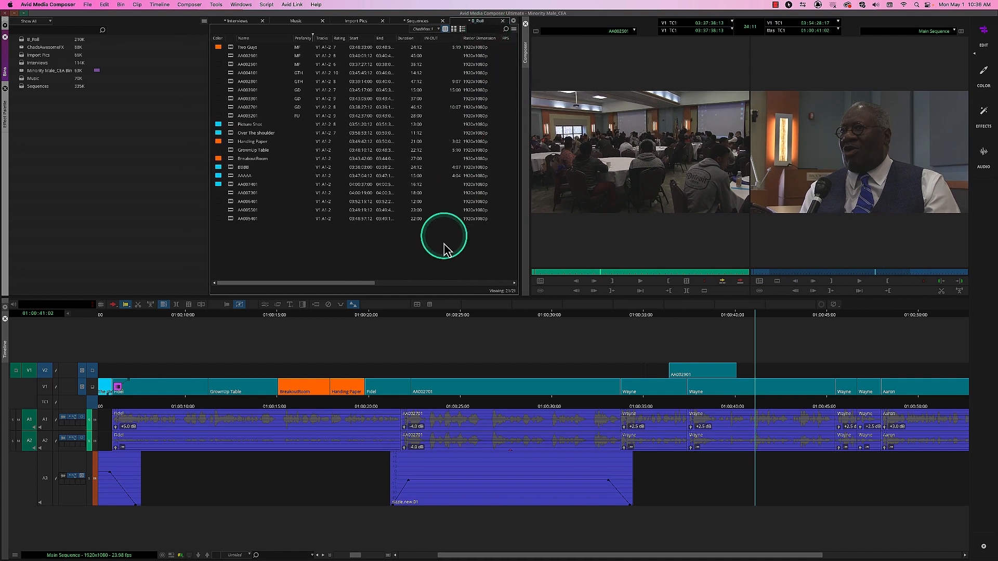
Step: Search the B_Roll bin for "over the sho" and clear the search
click(484, 29)
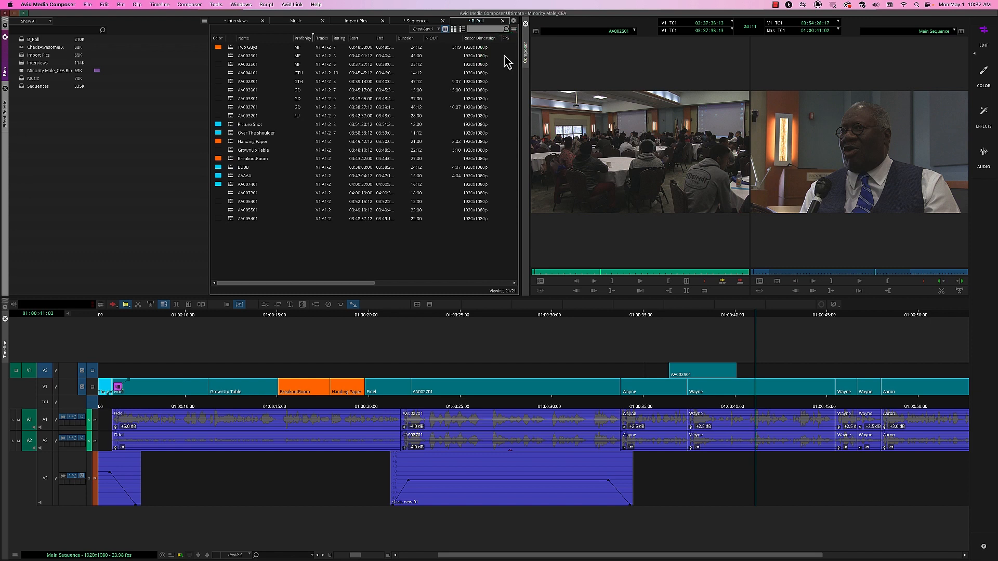
text(over the sho)
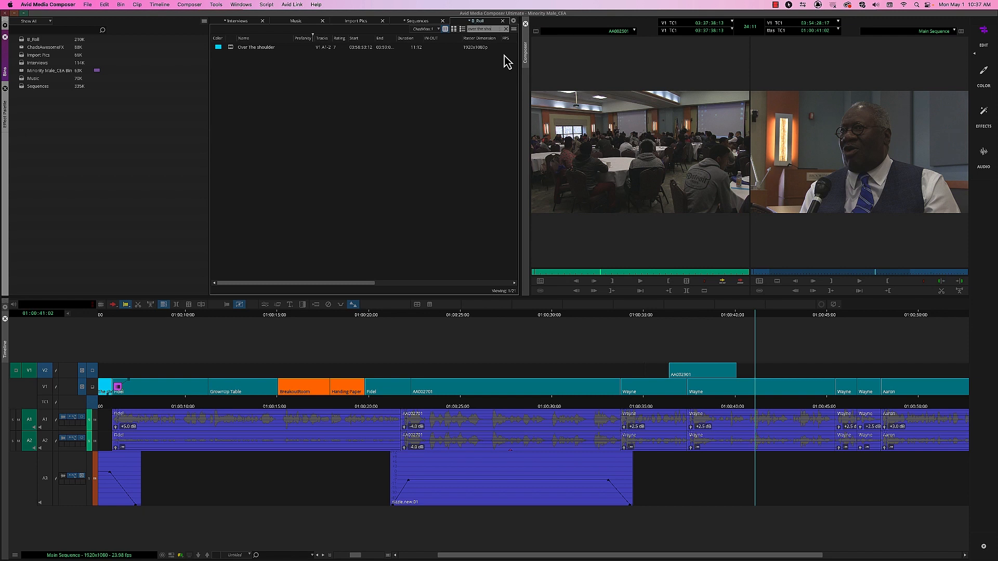
key(Escape)
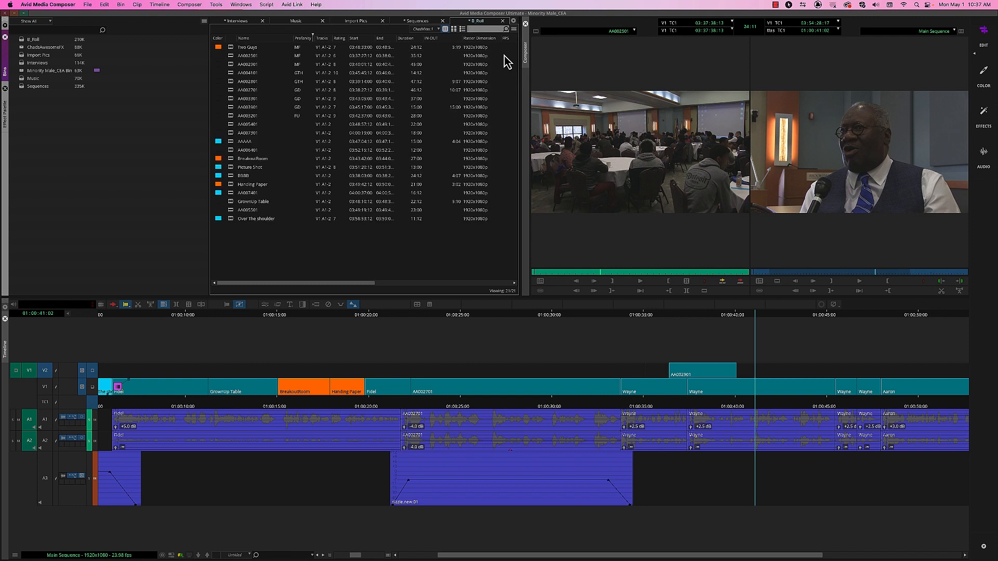
Step: Add a custom column named "type of shot" to the bin
right_click(356, 40)
click(367, 52)
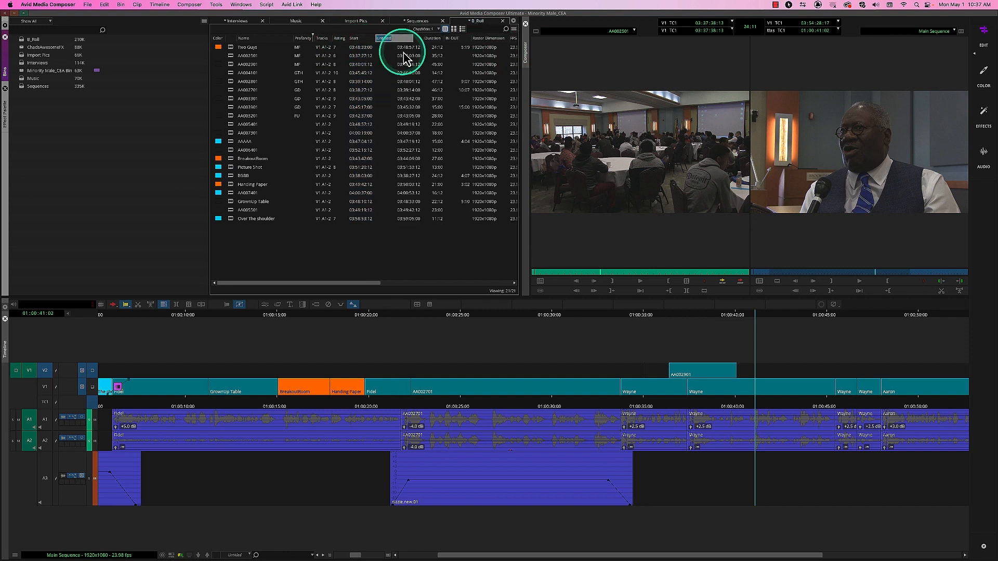
text(type)
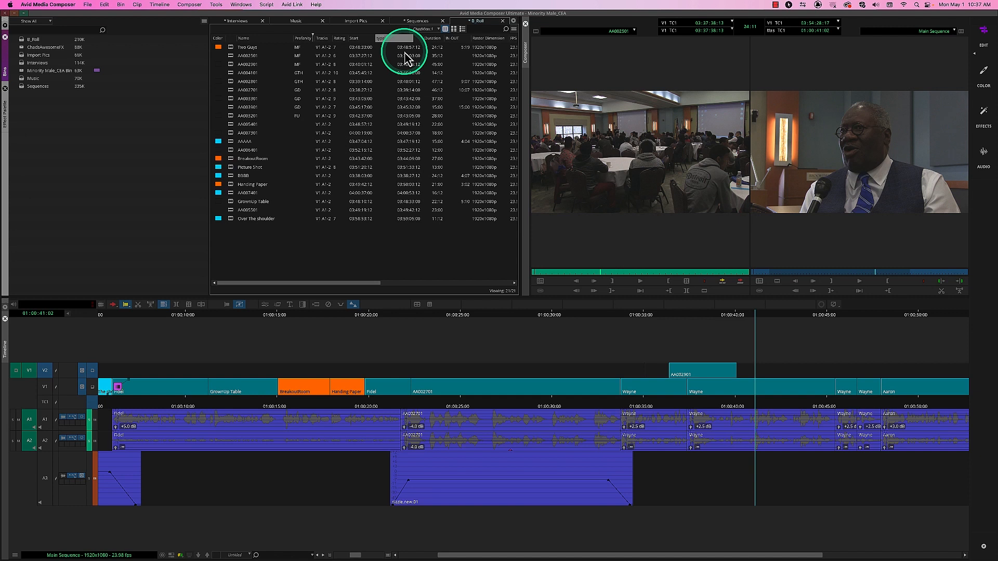
text( ofsho)
key(Return)
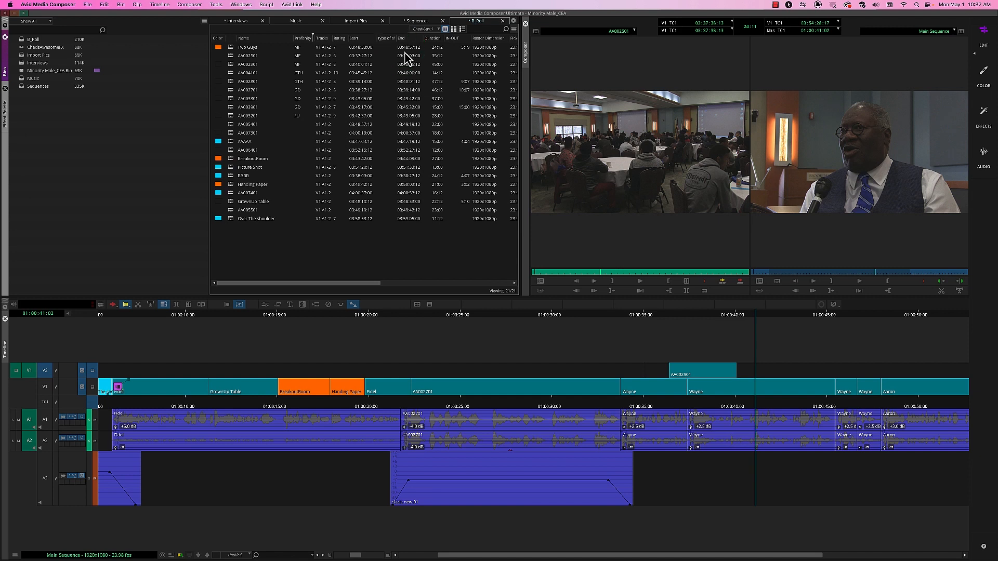
Step: Enter MS as the type of shot for Two Guys and AA002501
click(386, 48)
click(387, 46)
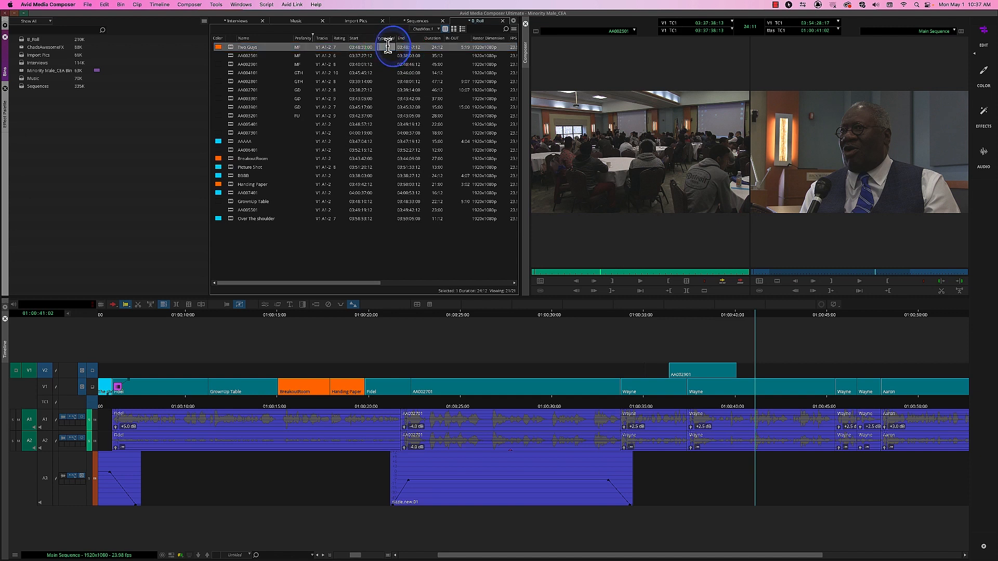
click(387, 46)
text(MS)
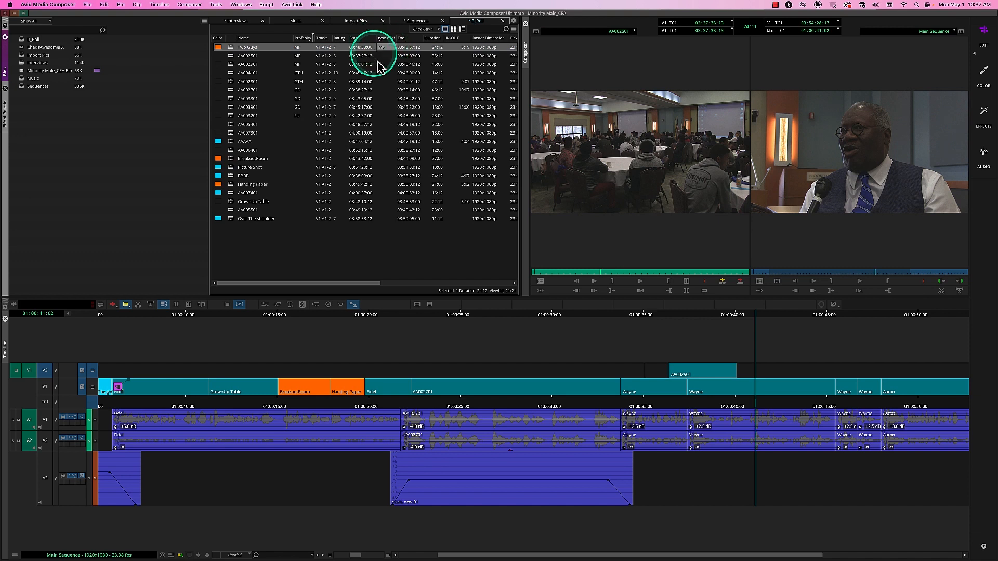
click(382, 55)
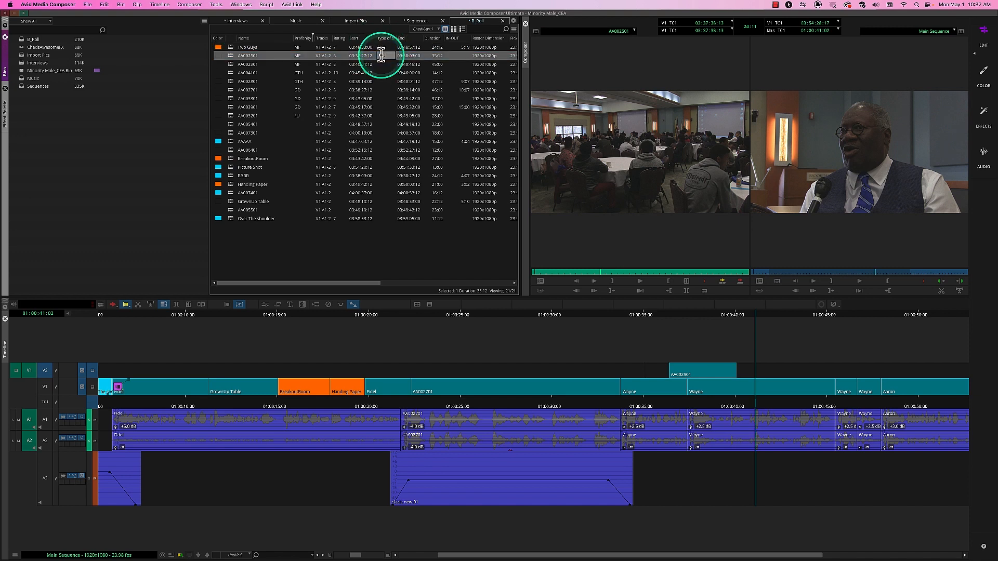
text(MS)
Step: Enter CU as the type of shot for the third MF clip and both GTH clips
click(383, 64)
text(CU)
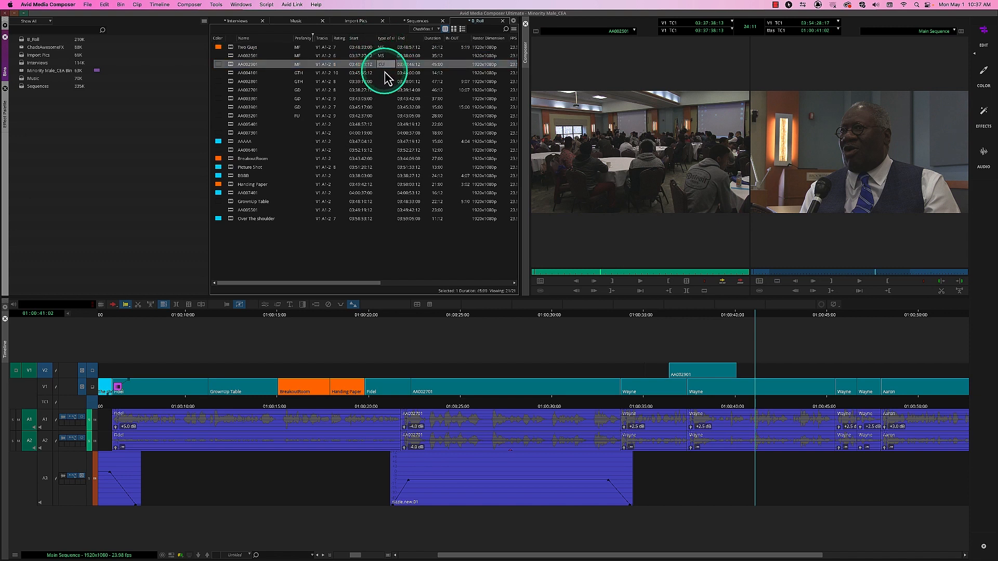
click(384, 73)
text(C)
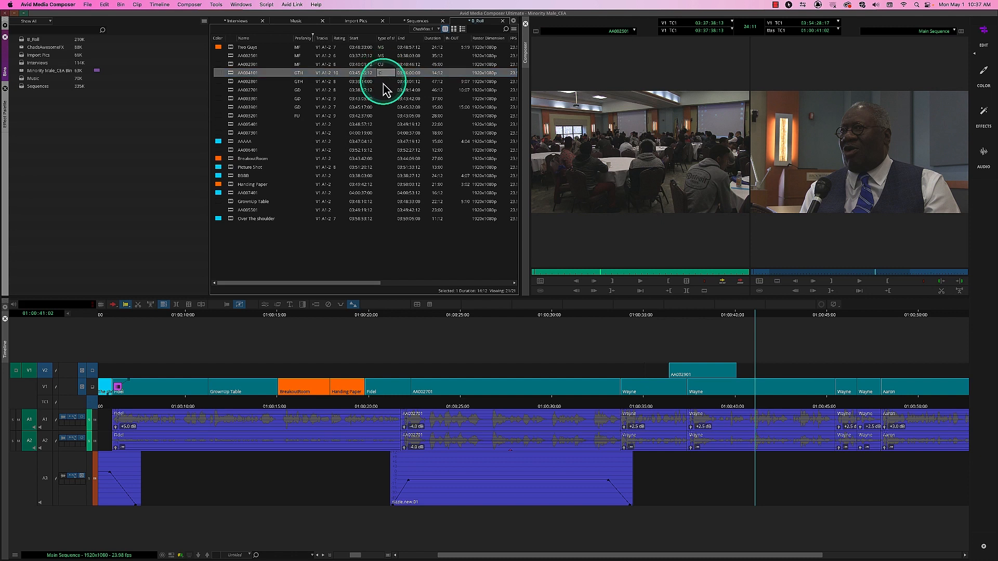
text(U)
click(383, 82)
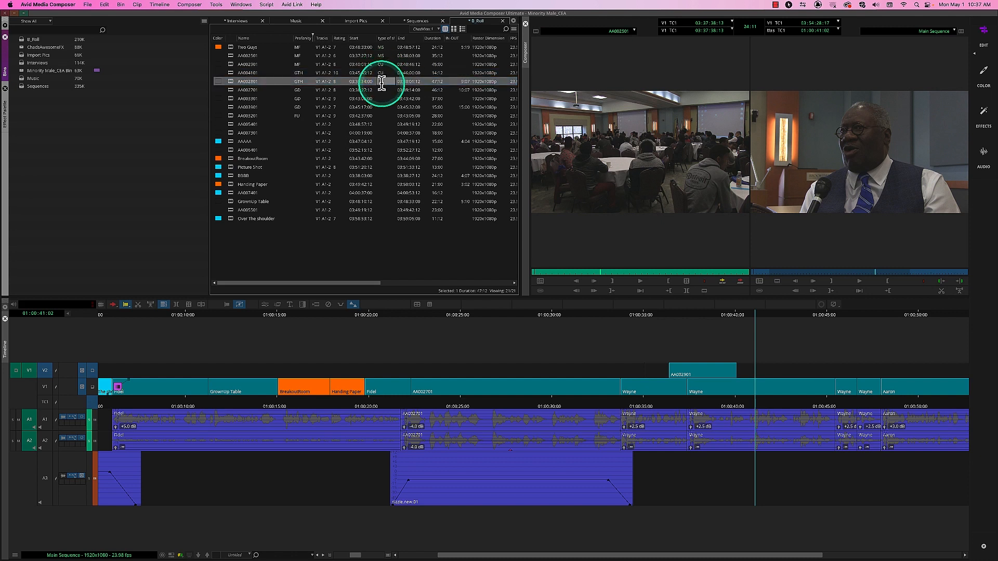
text(CU)
Step: Enter MLS as the type of shot for AA002701 and MS for the GD clip directly below it
click(384, 90)
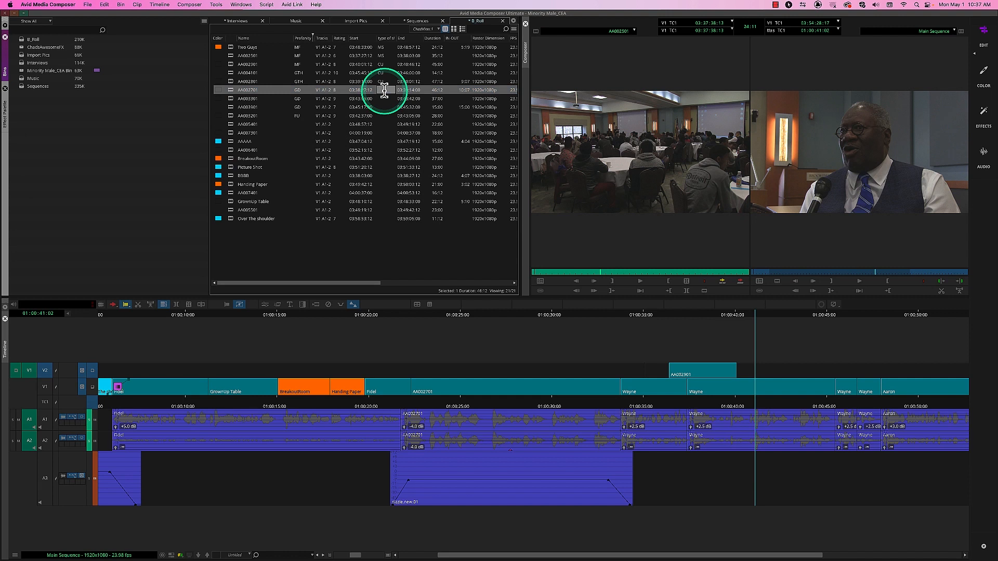
text(MLS)
click(399, 99)
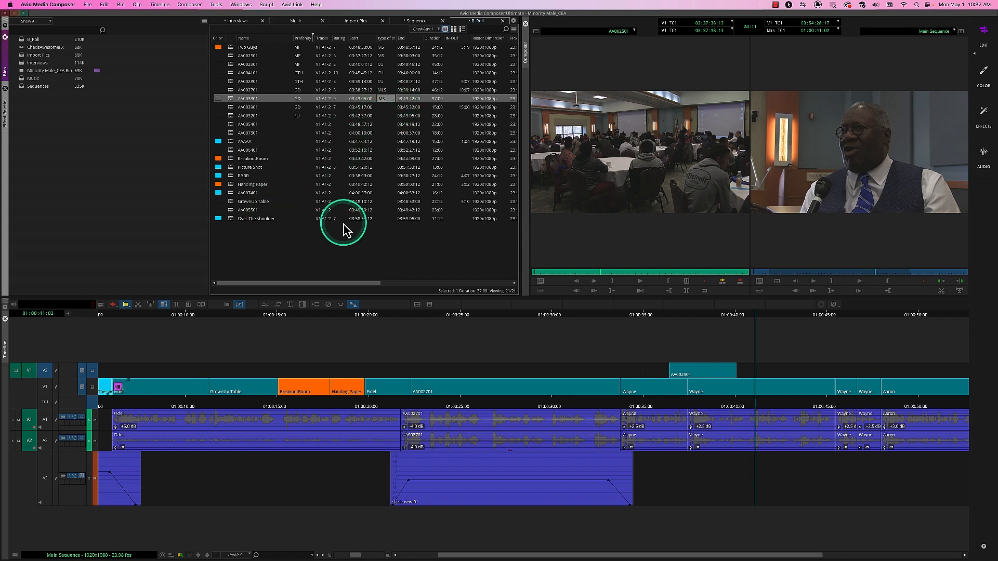
Step: Enter OTS as the type of shot for the Over The shoulder clip
click(385, 219)
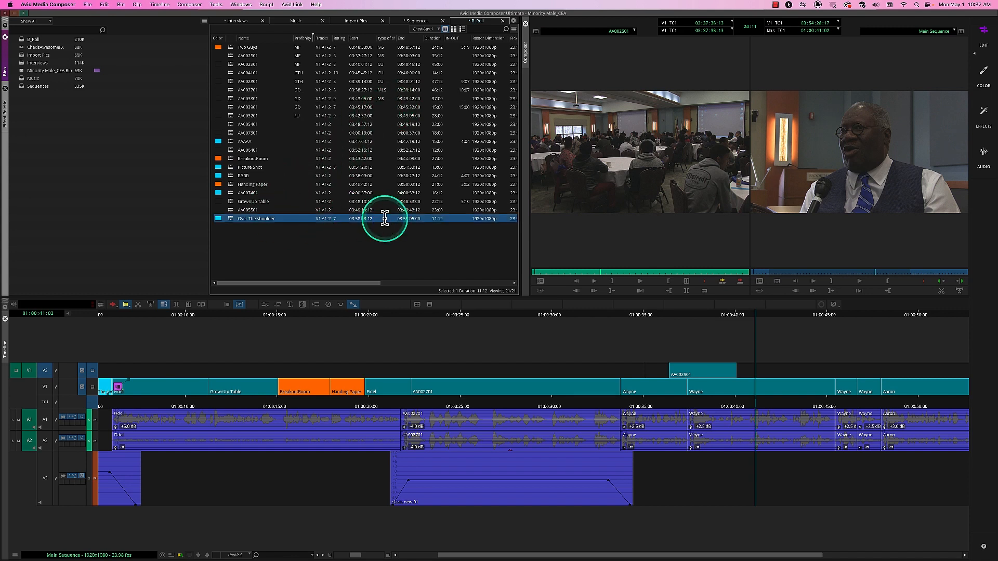
text(O)
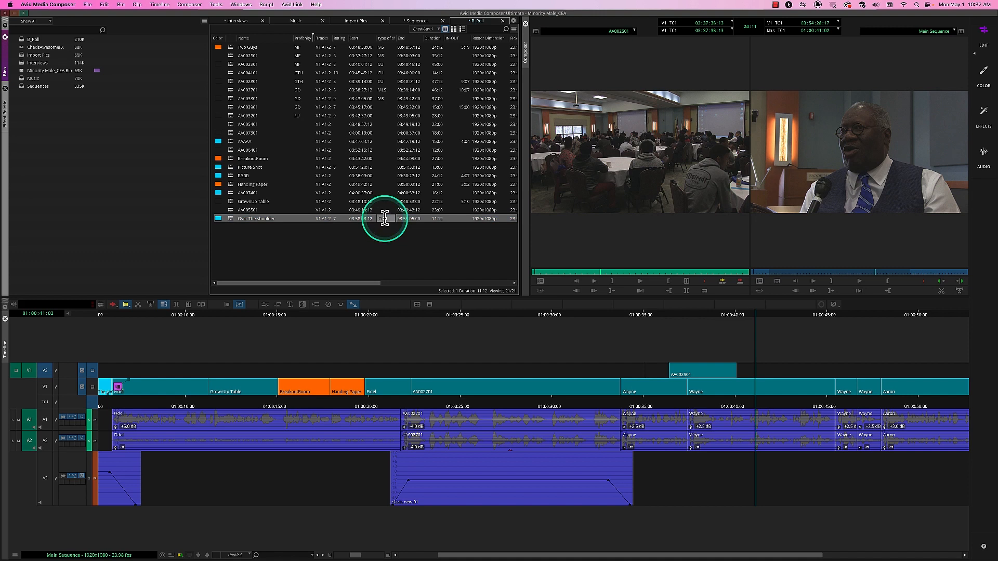
text(TS)
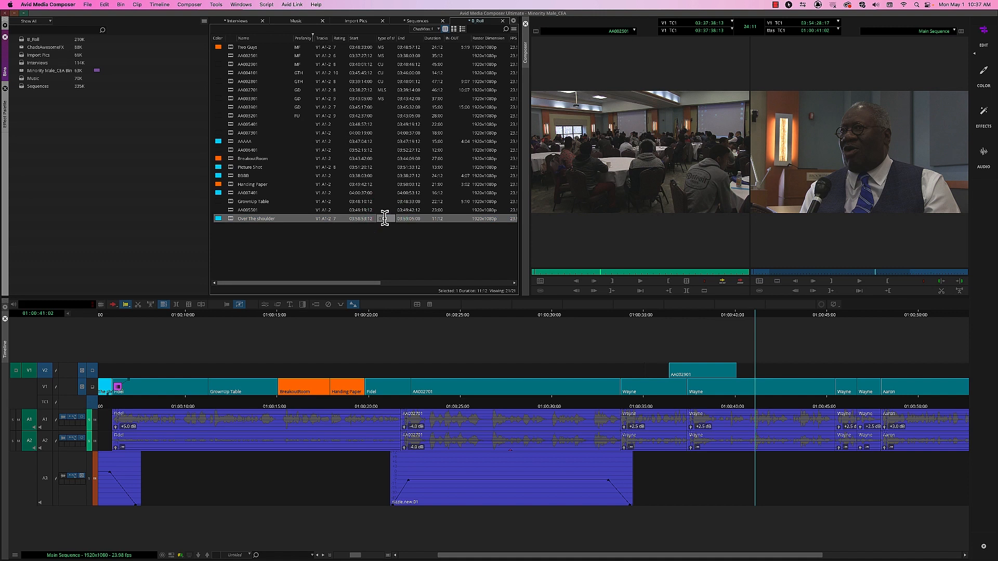
Step: Enter CU as the type of shot for the last GD clip and MLS for the FU clip AA003201
click(381, 107)
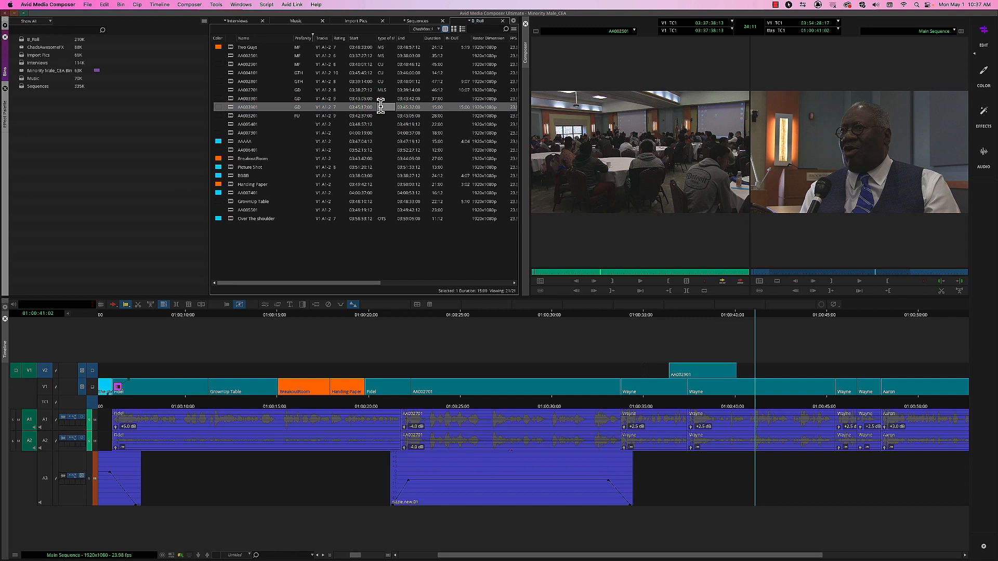
click(382, 115)
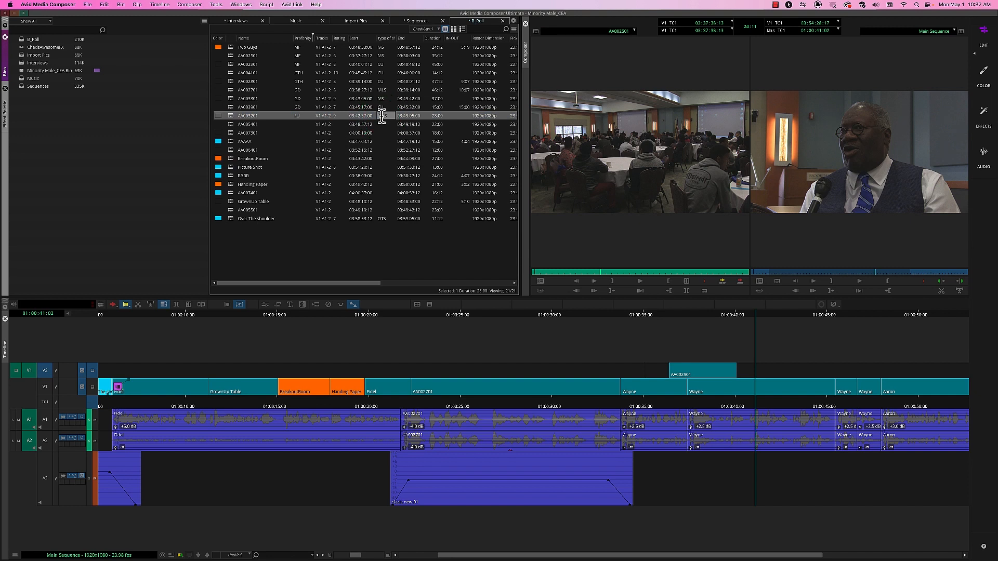
click(397, 253)
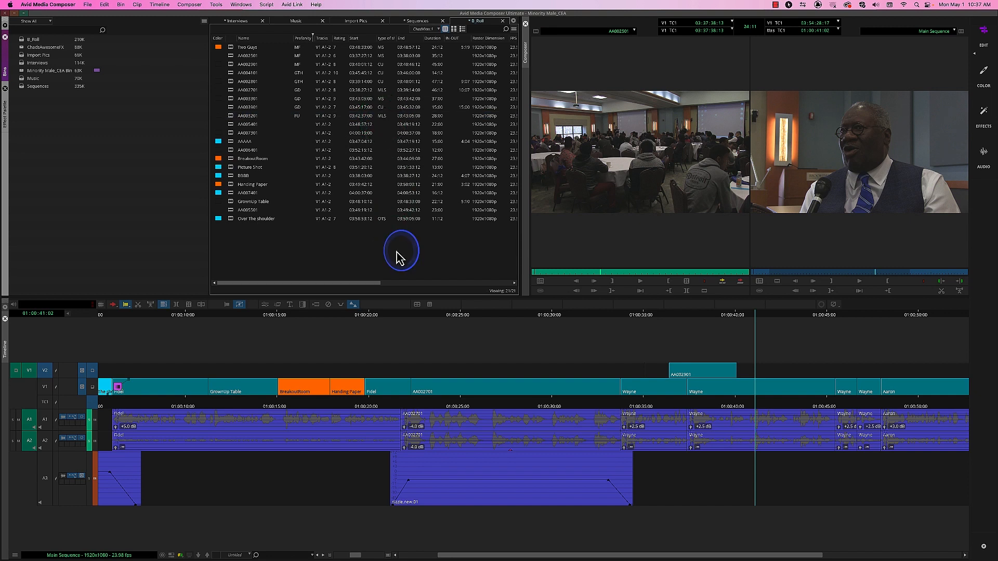
Step: Widen the type of shot column and sort the clips by it in descending order
click(386, 38)
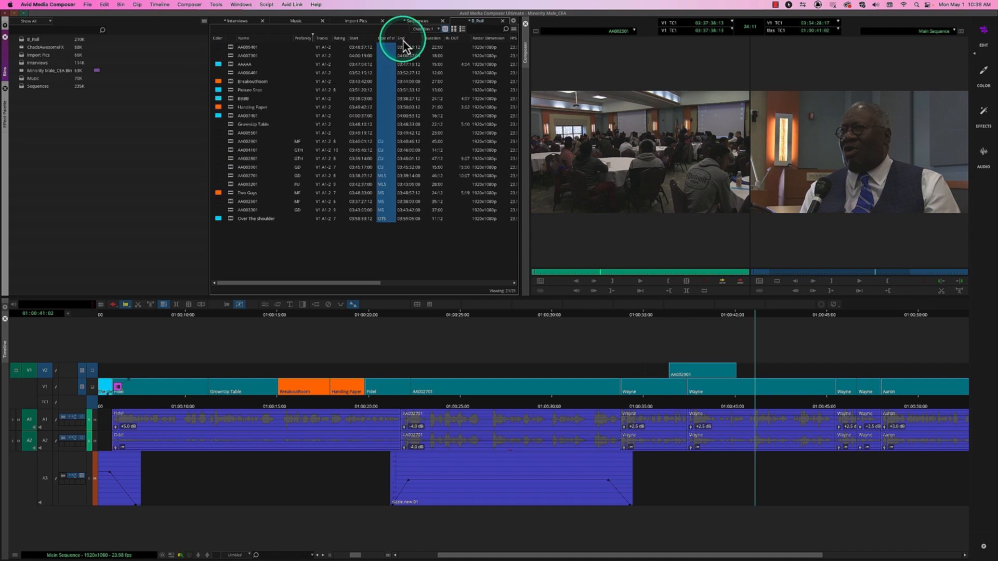
drag(395, 38, 426, 38)
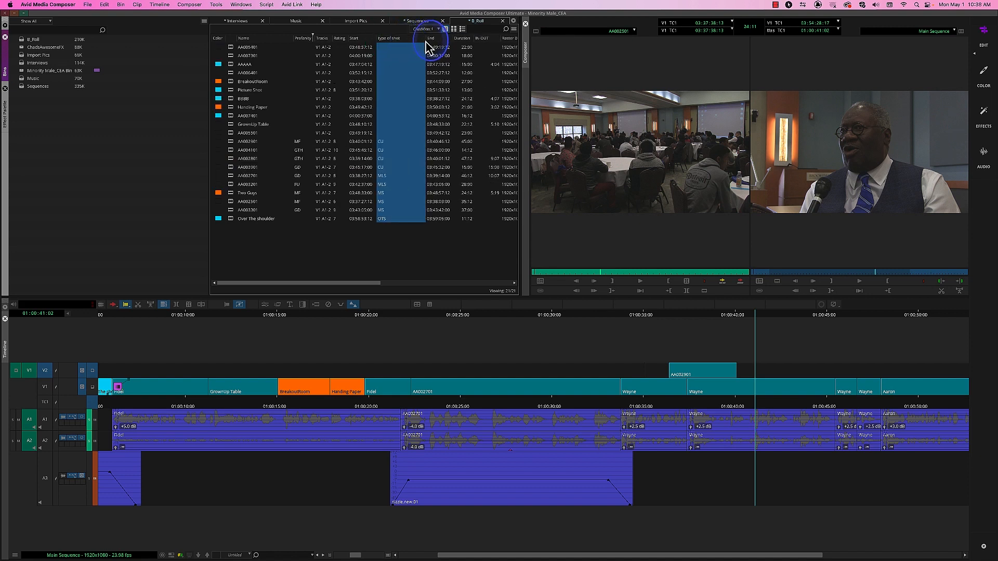
click(390, 39)
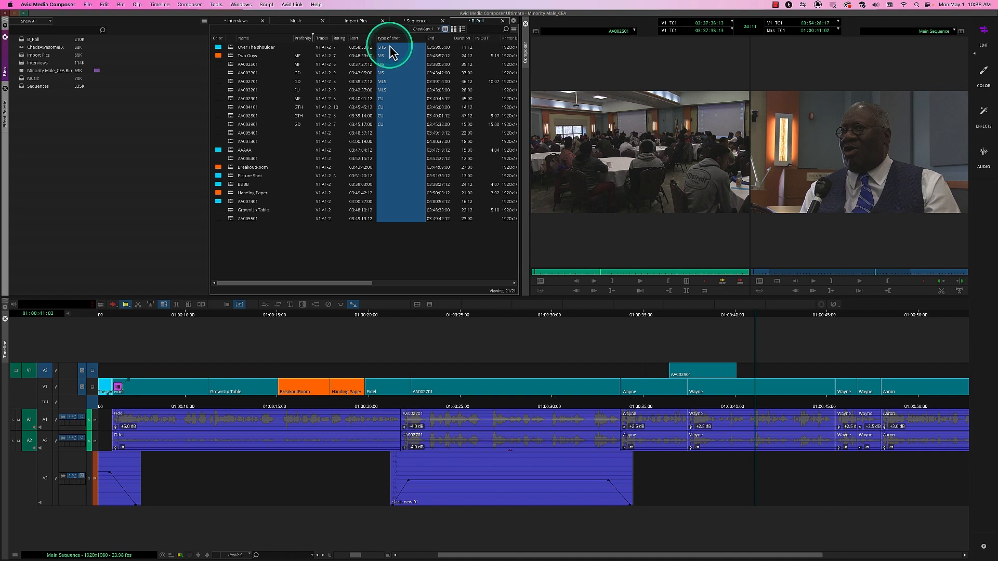
click(318, 223)
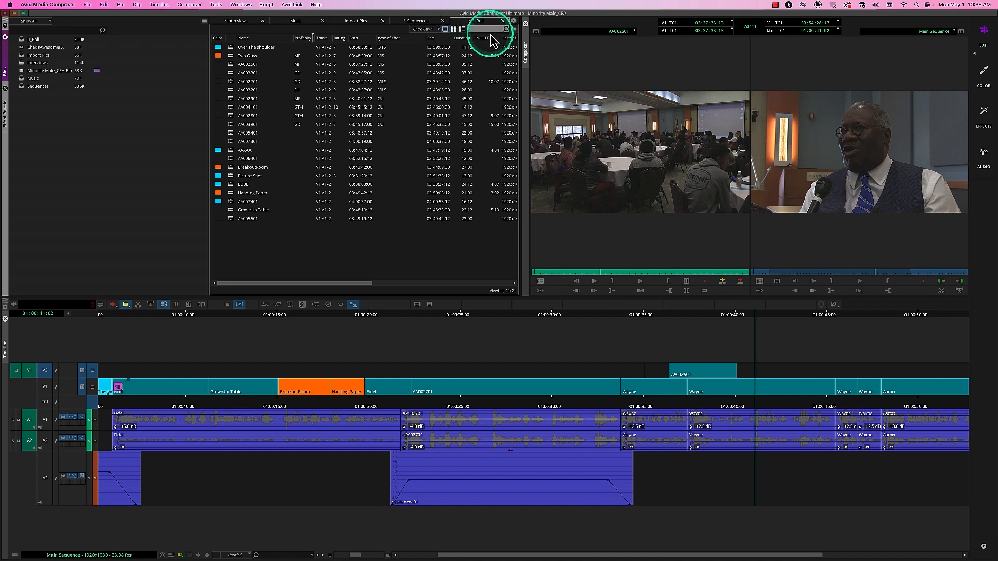
Step: Search the bin for "handing" and clear the search
text(handing)
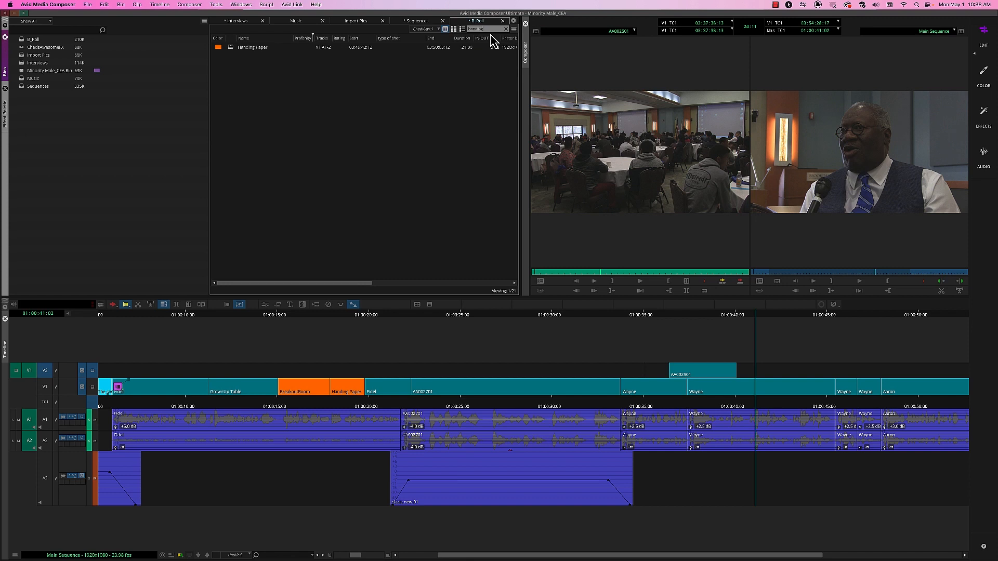
key(BackSpace)
key(BackSpace)
key(BackSpace)
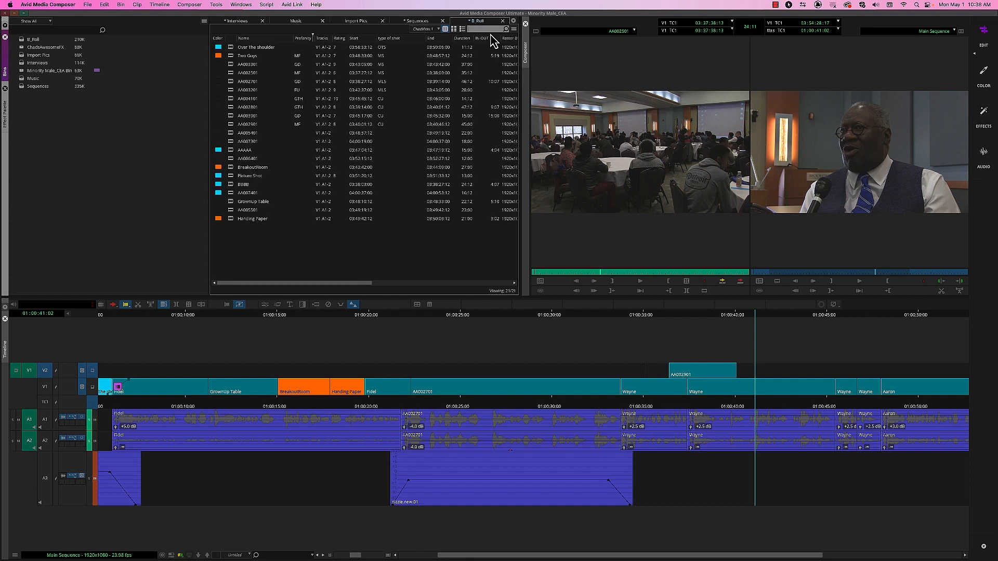
Step: Select the Profanity column, search the bin for "GD" and clear the search
click(303, 39)
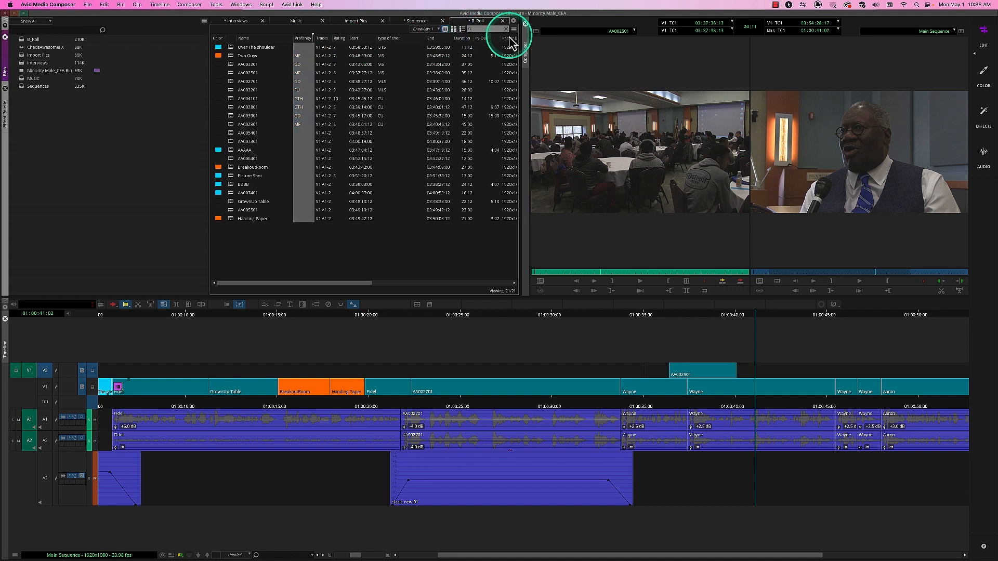
text(GD)
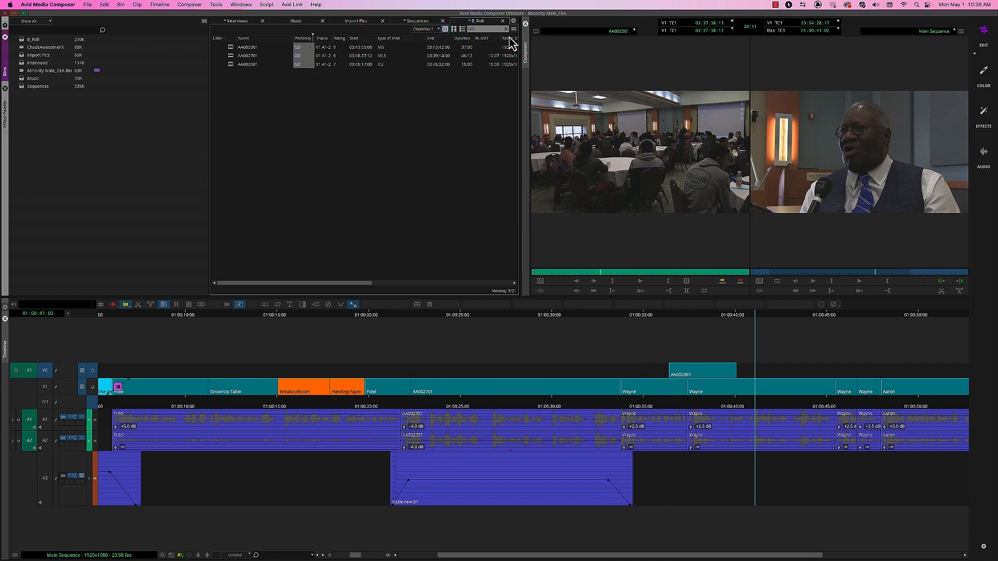
key(BackSpace)
key(BackSpace)
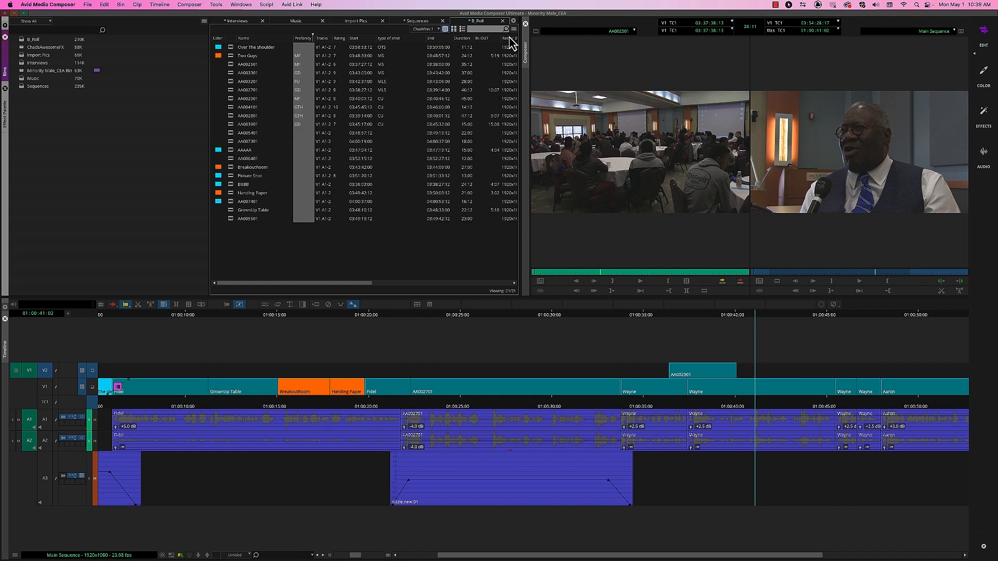
Step: Search the bin for "GTH" and clear the search
click(475, 28)
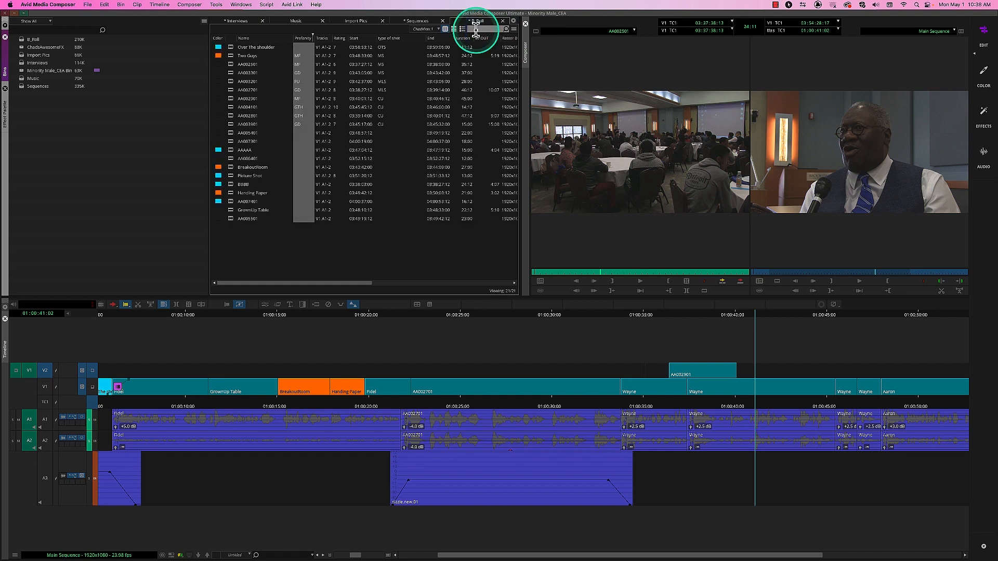
text(GTH)
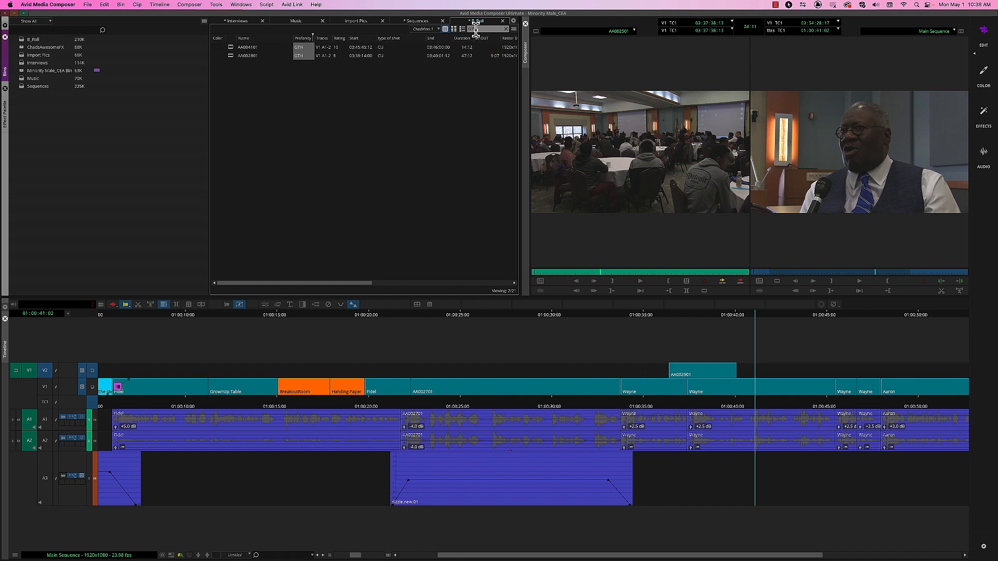
key(BackSpace)
key(BackSpace)
key(BackSpace)
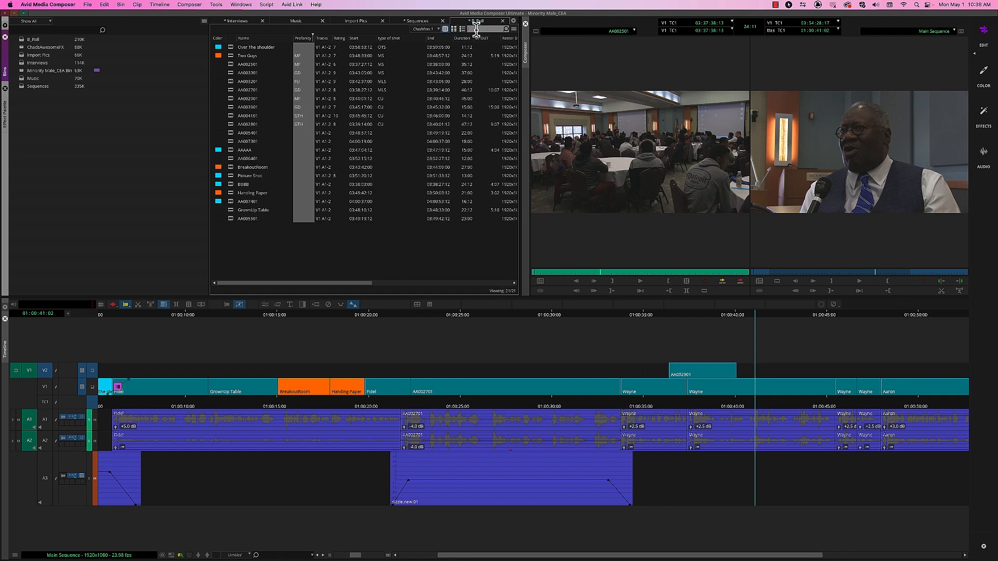
Step: Select the type of shot column, search the bin for "MS" and clear the search
click(394, 38)
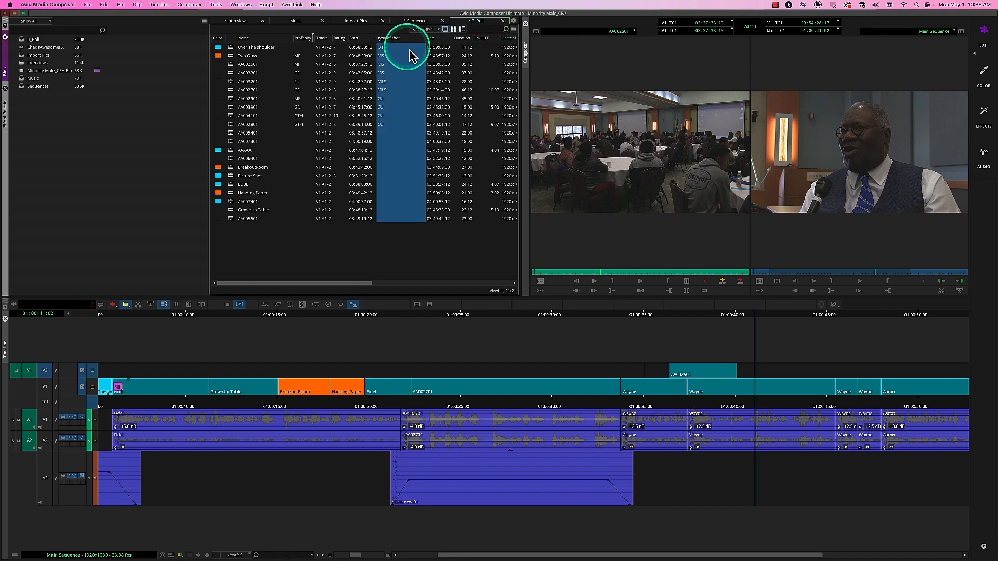
click(482, 27)
text(MS)
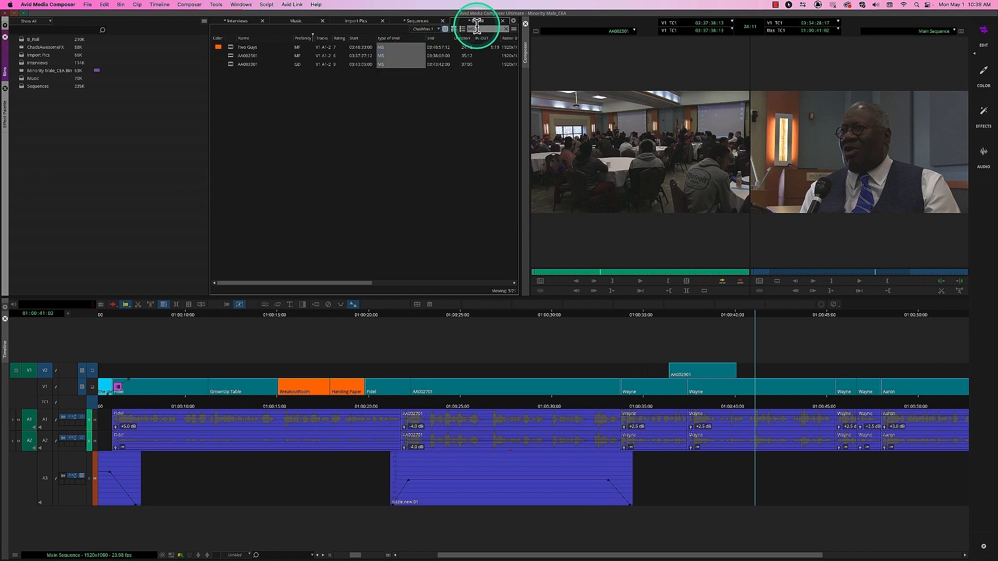
key(BackSpace)
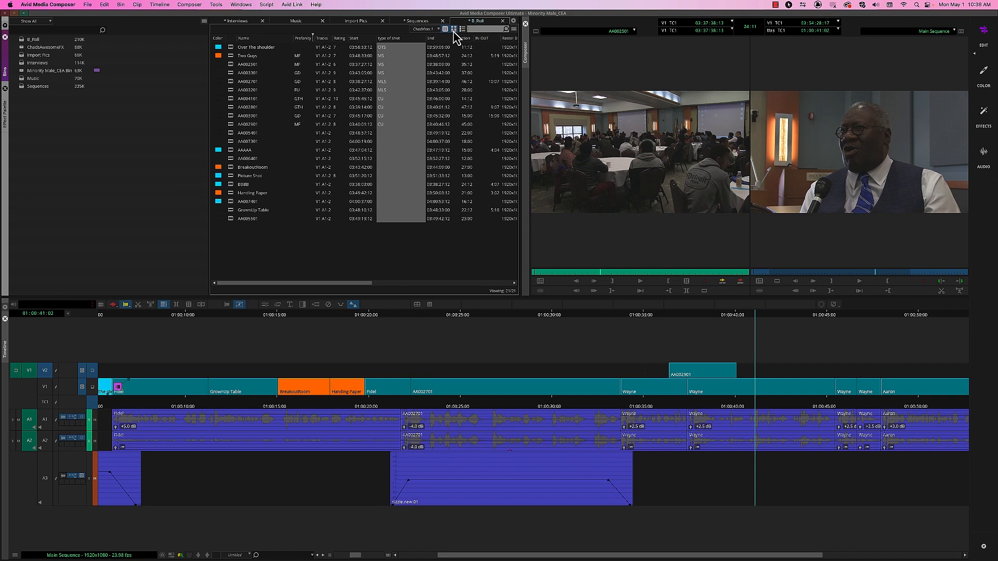
Step: Start a custom sift of the B_Roll bin with a criterion that the type of shot column contains "MS"
click(514, 29)
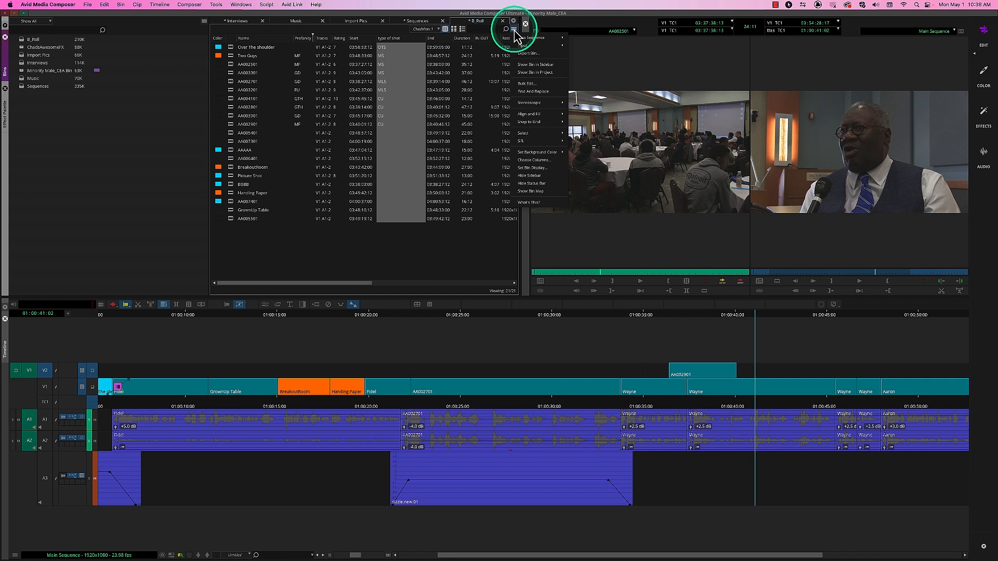
mouse_move(541, 145)
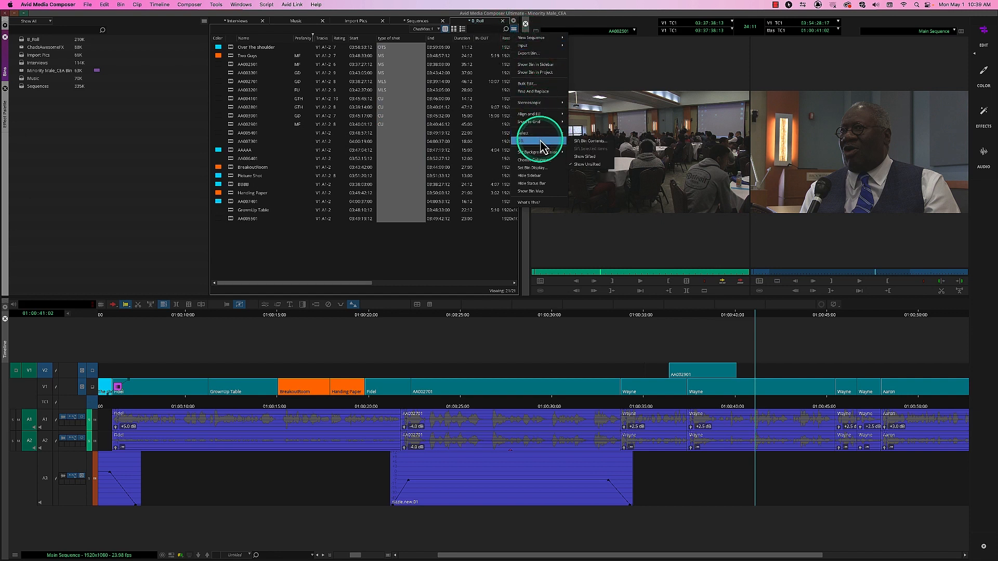
click(591, 142)
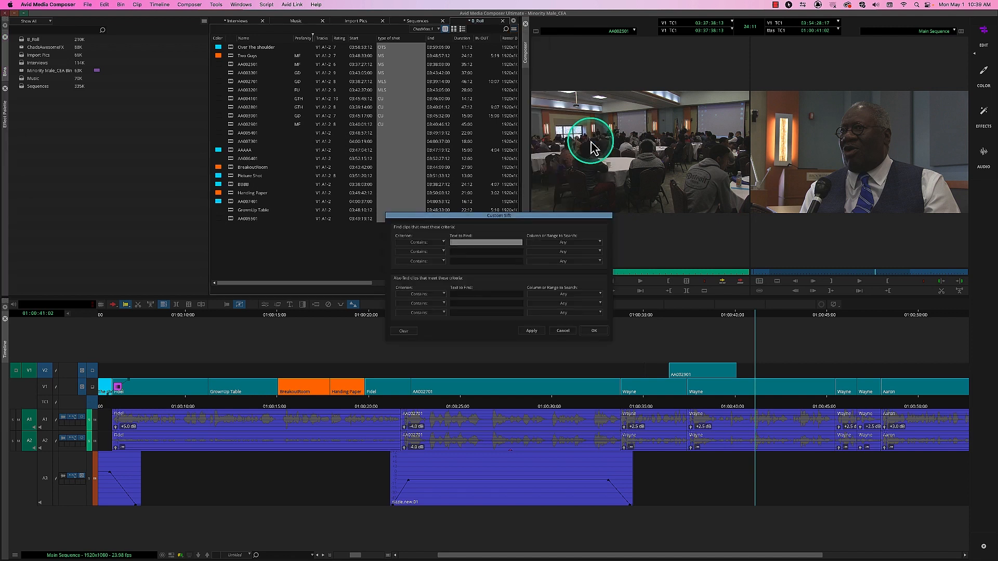
drag(536, 214, 467, 138)
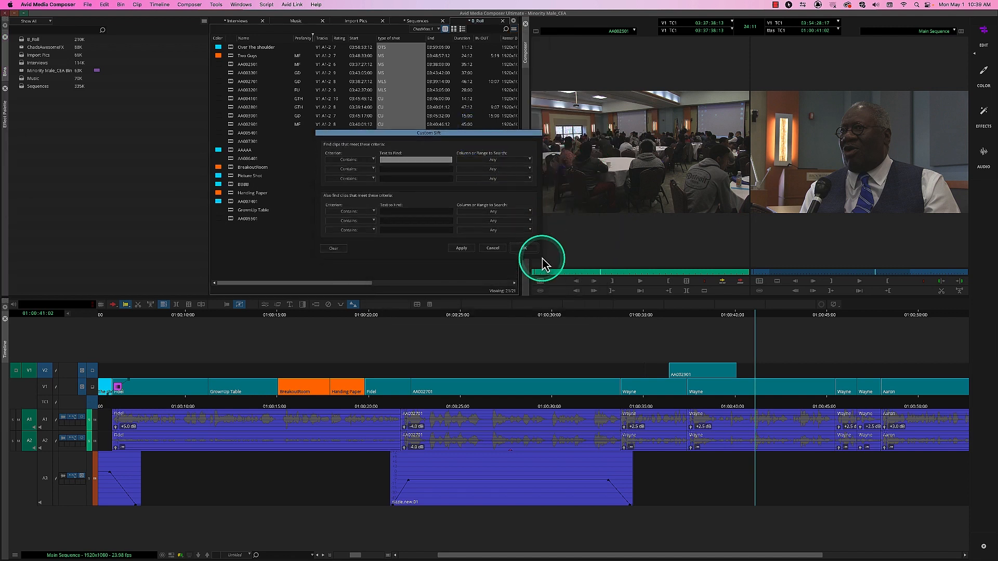
drag(541, 258, 551, 266)
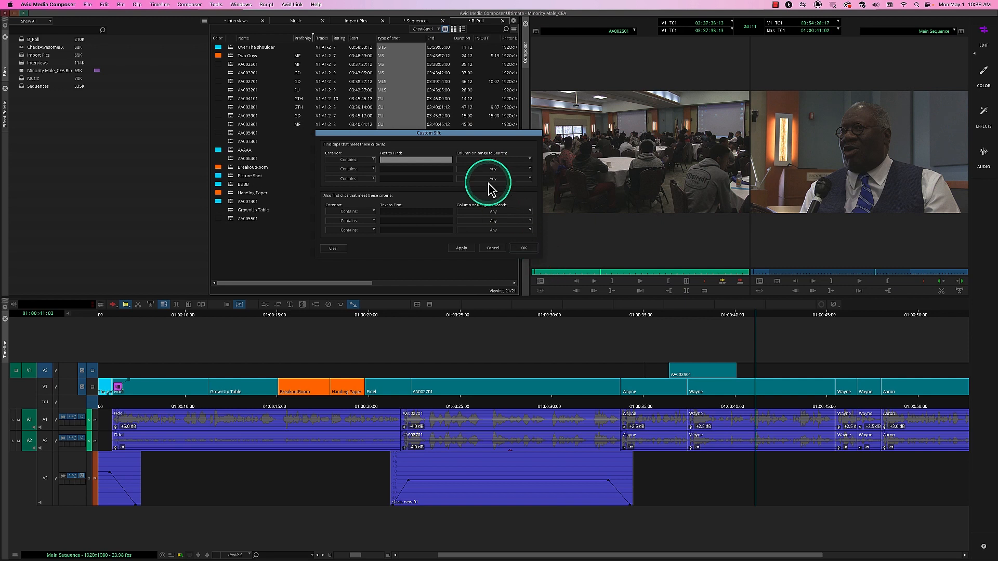
drag(498, 134, 584, 183)
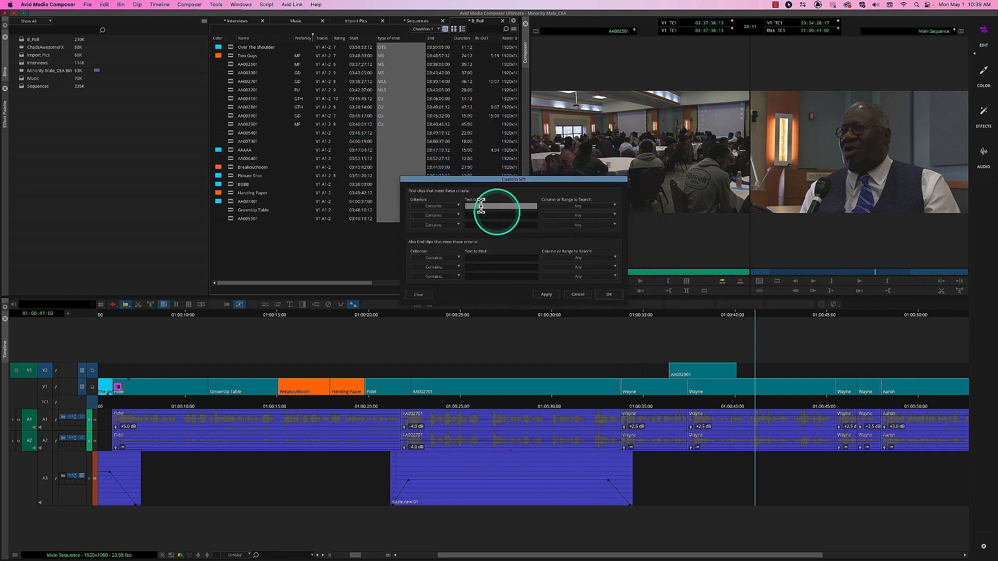
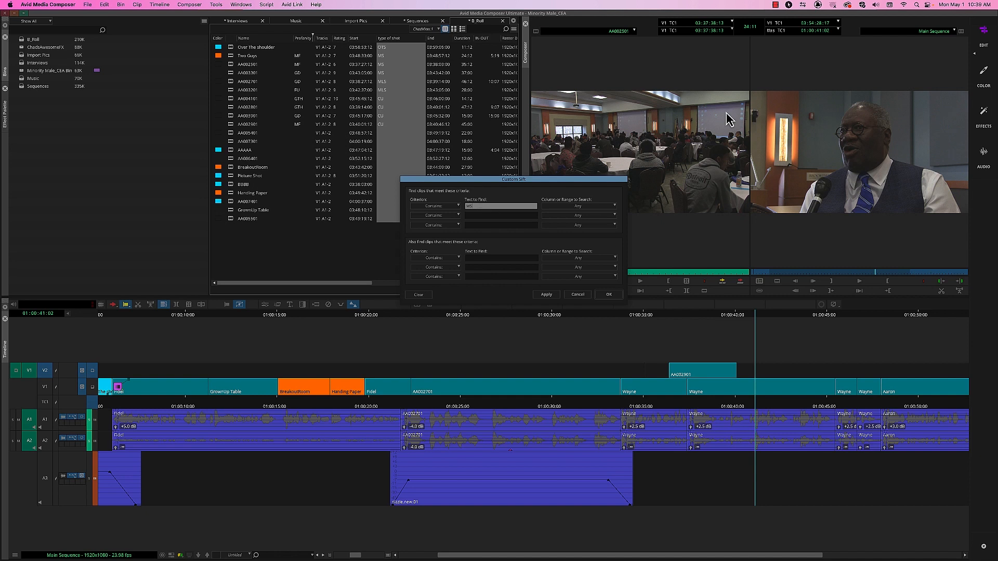
click(590, 205)
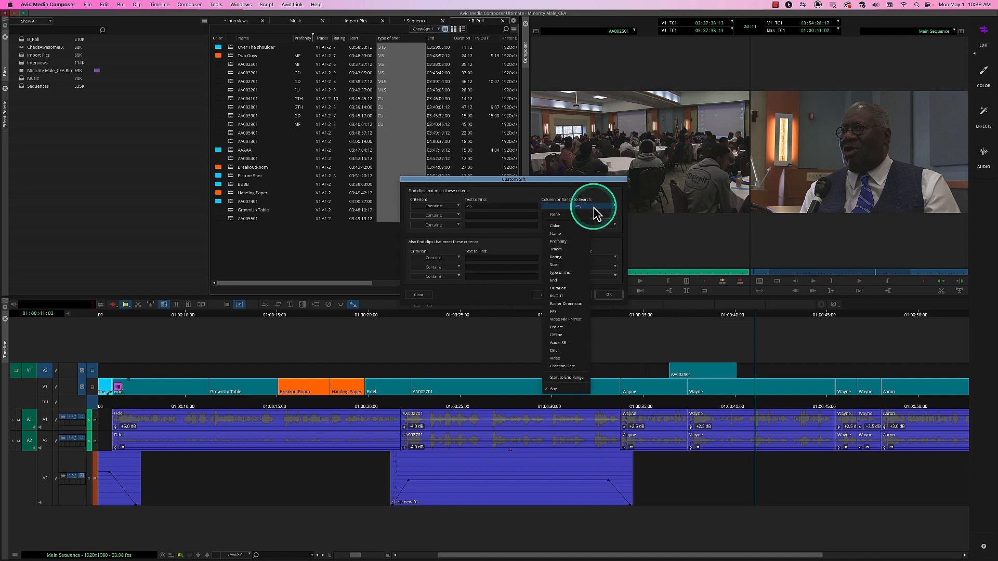
click(575, 273)
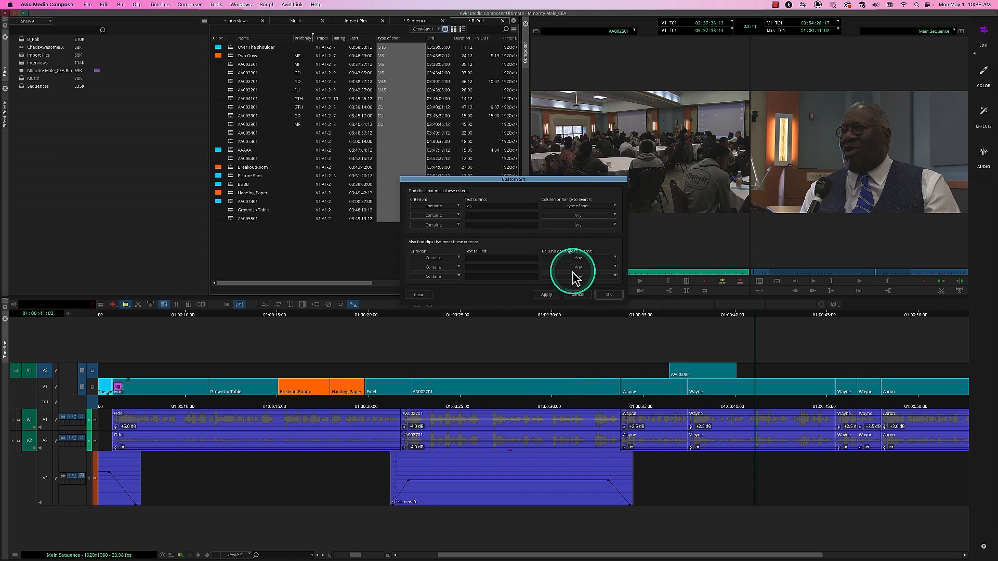
Step: Add a second sift criterion that the Profanity column matches exactly "MF"
click(452, 216)
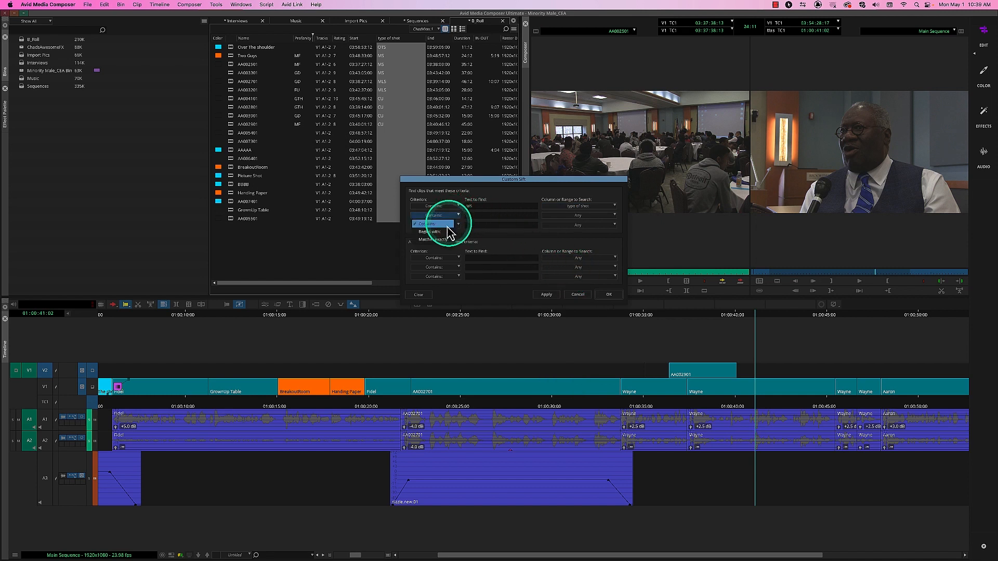
click(449, 246)
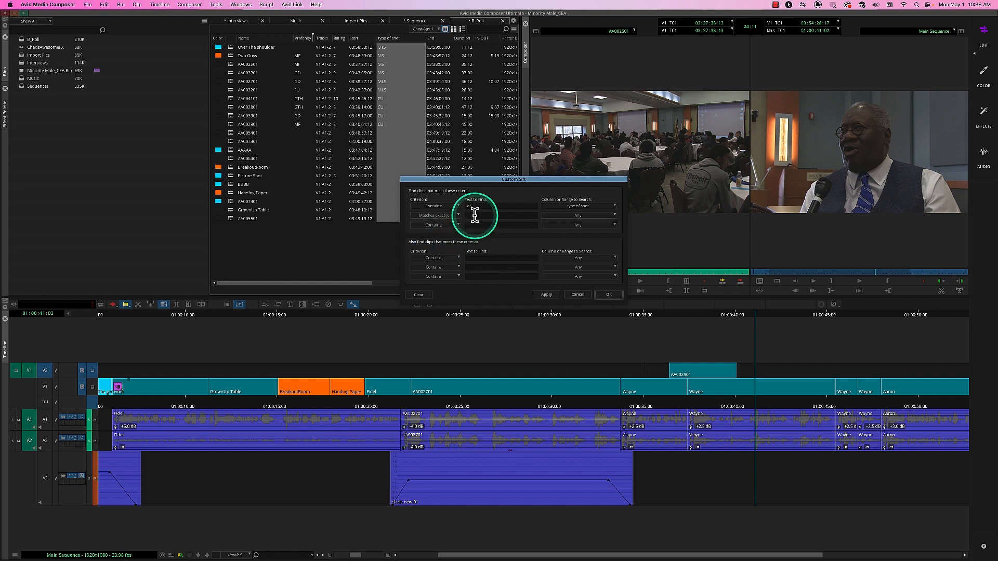
click(475, 216)
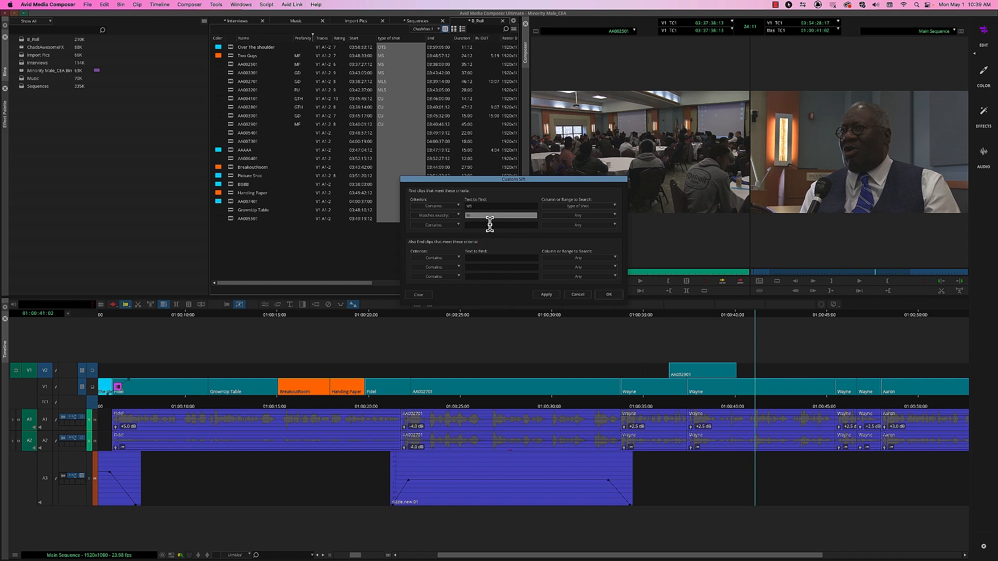
click(560, 217)
click(570, 253)
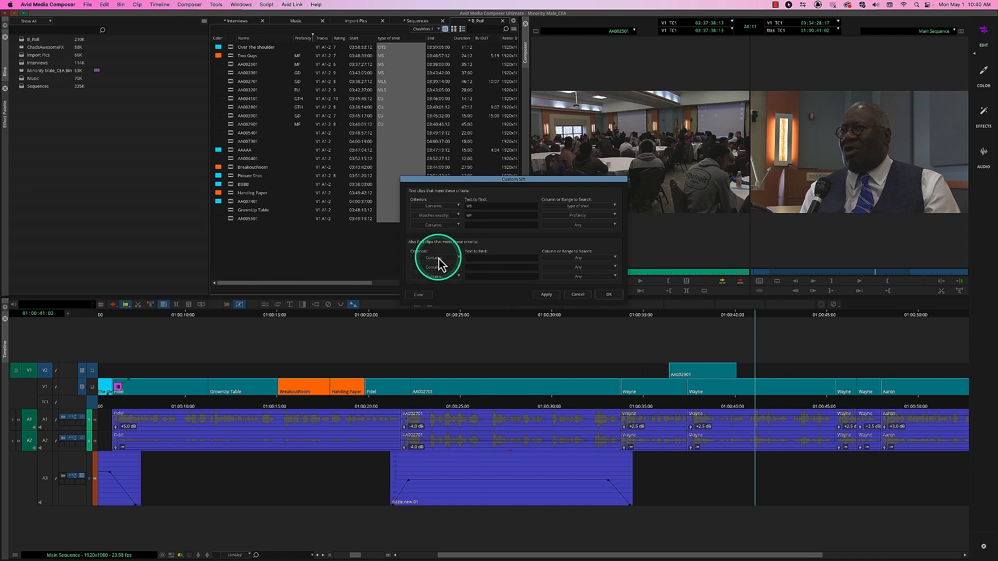
Step: Add an also-find criterion that the Name column begins with "AA" and apply the sift
click(439, 258)
click(438, 274)
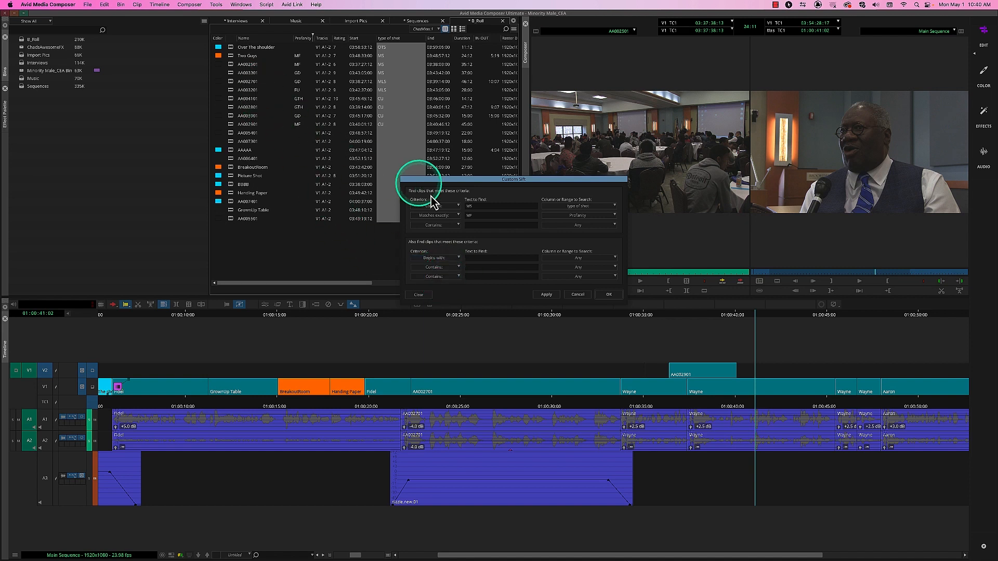
click(480, 257)
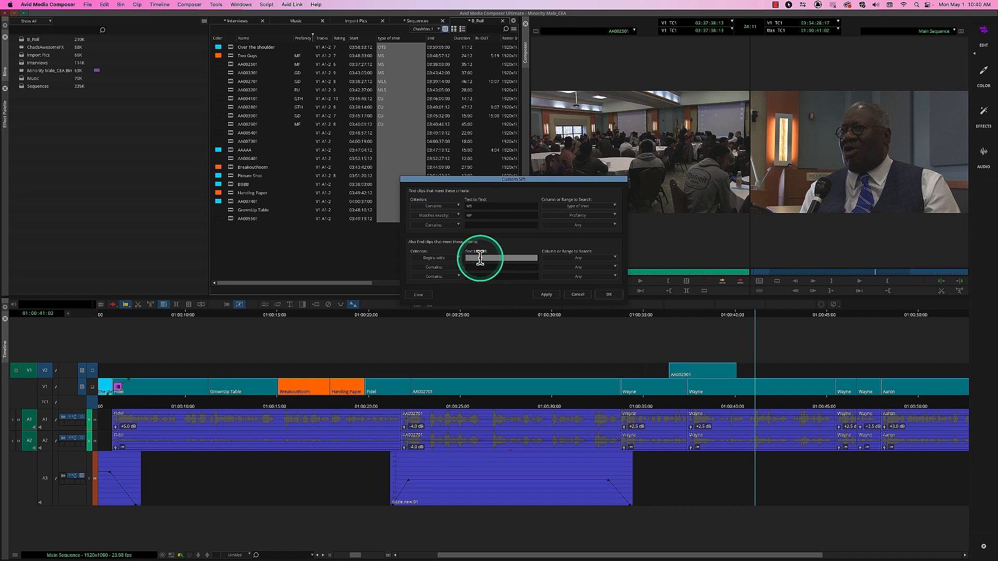
text(AA)
click(576, 258)
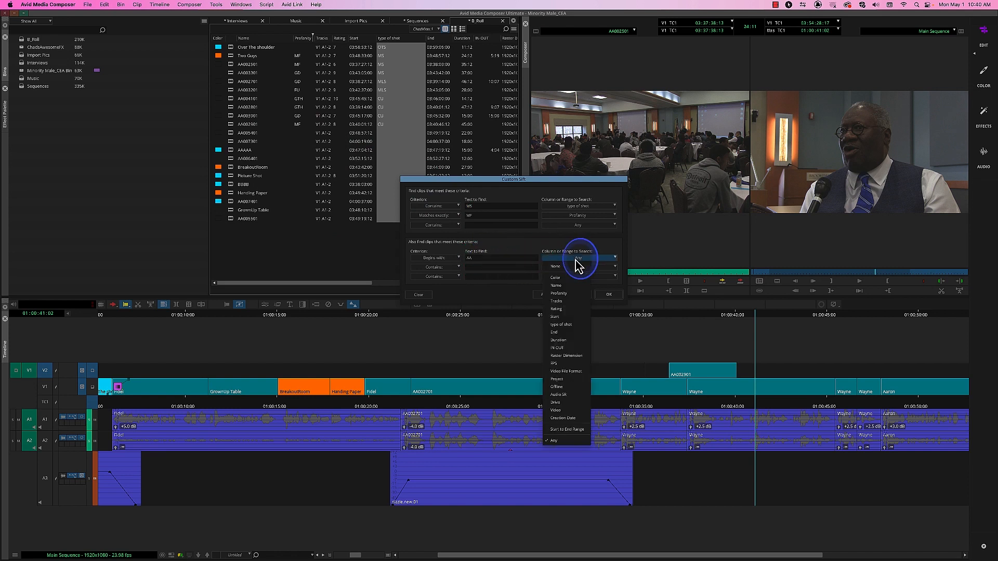
click(568, 286)
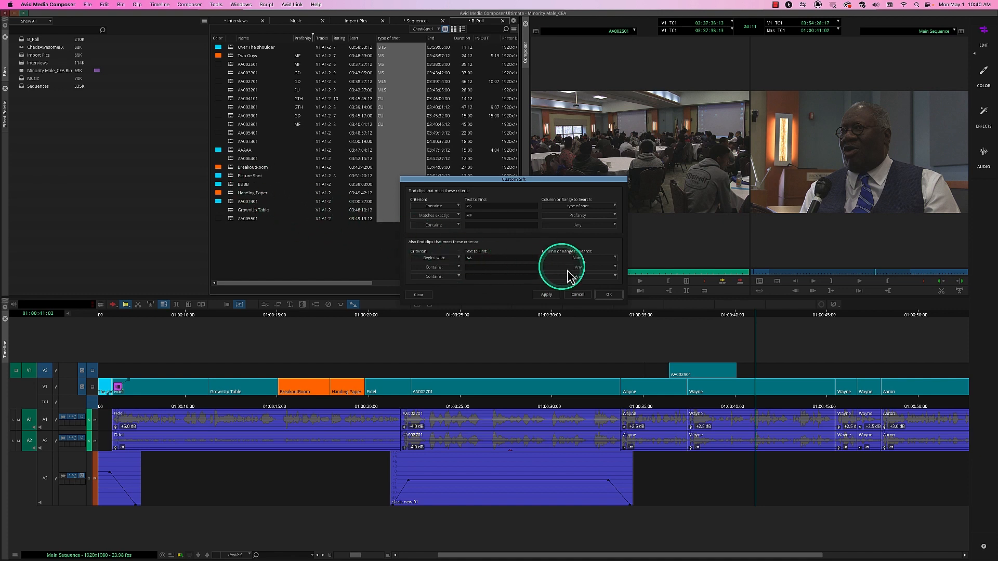
click(549, 295)
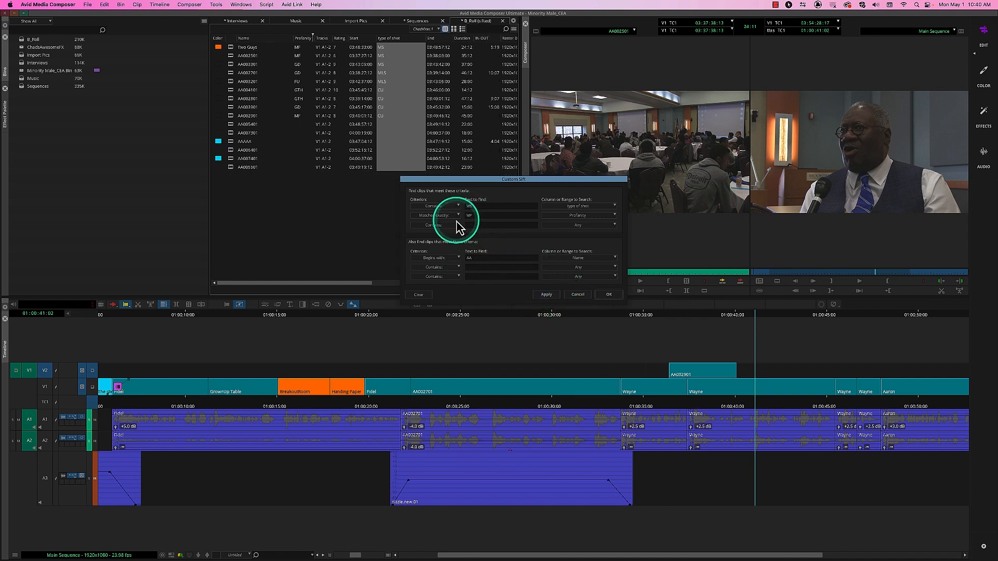
Step: Remove the "AA" text from the also-find criterion, reapply the sift and accept the custom sift settings
drag(422, 180, 322, 217)
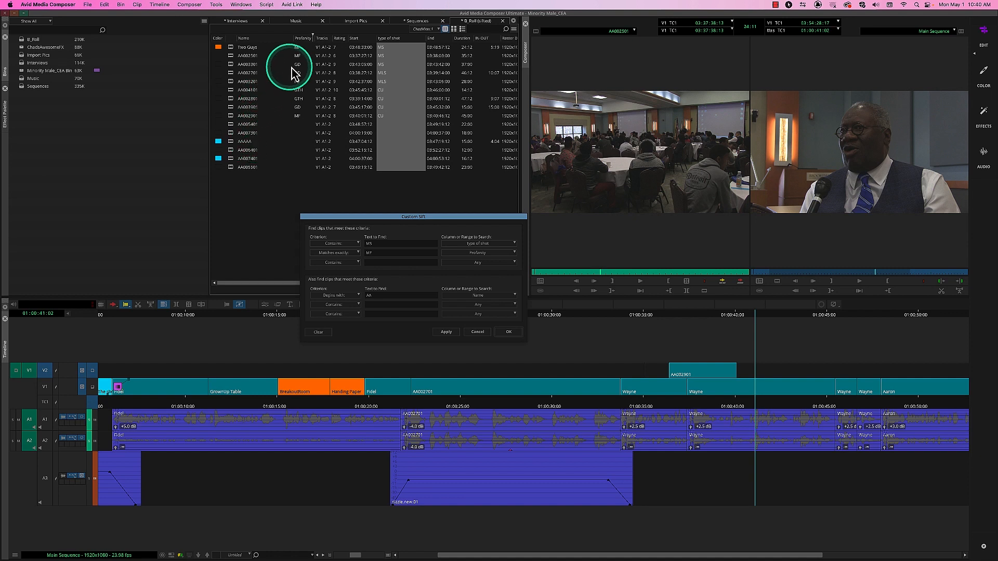
double_click(379, 294)
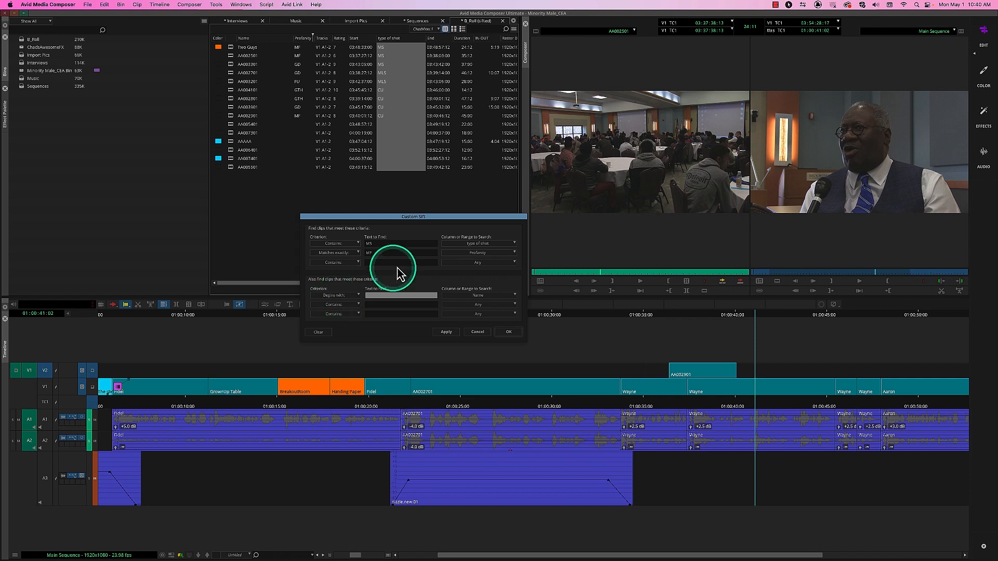
click(449, 332)
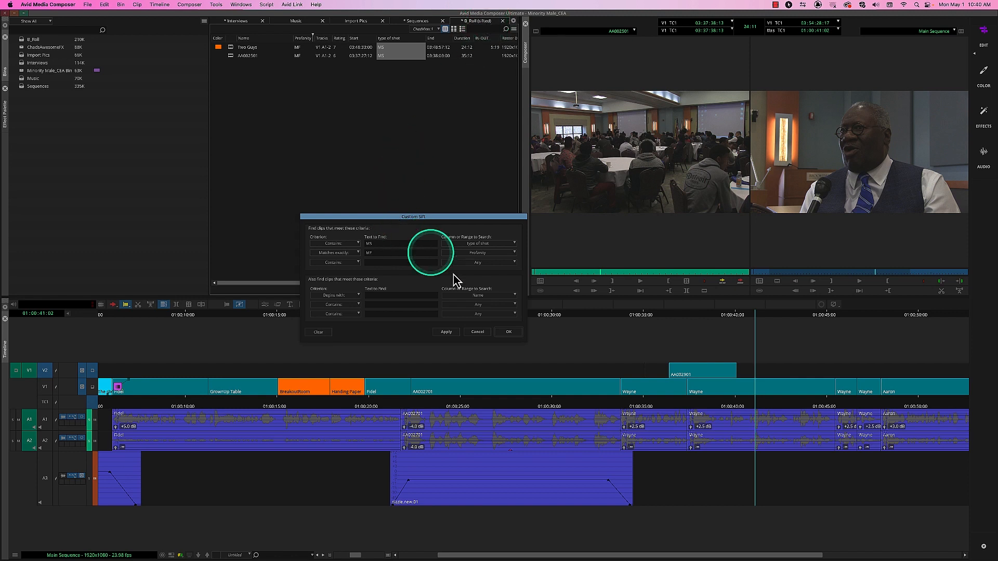
click(509, 339)
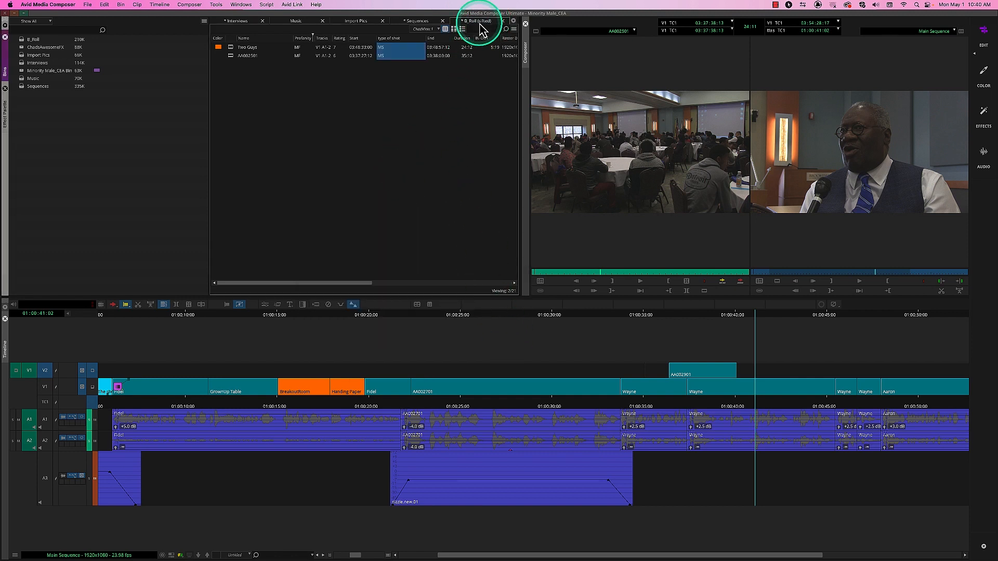
Step: Dock the B_Roll bin in its own pane below the other bins and show its unsifted contents
drag(475, 22, 360, 292)
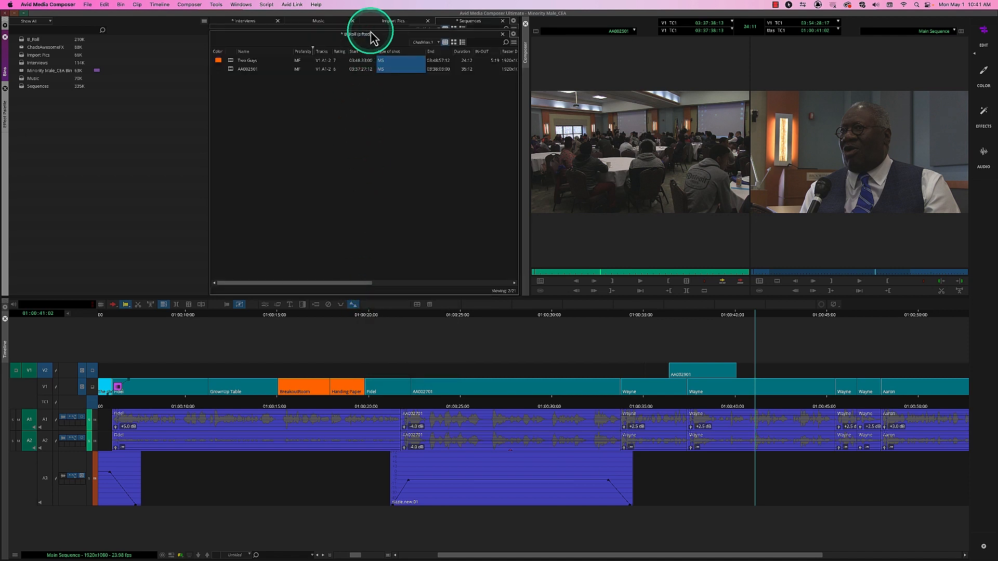
drag(369, 31, 381, 172)
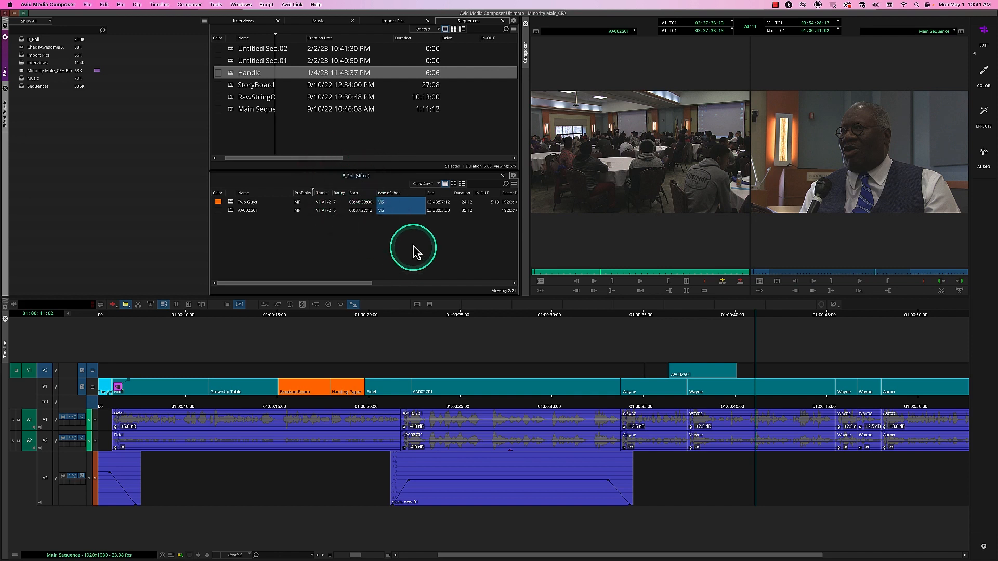
click(514, 184)
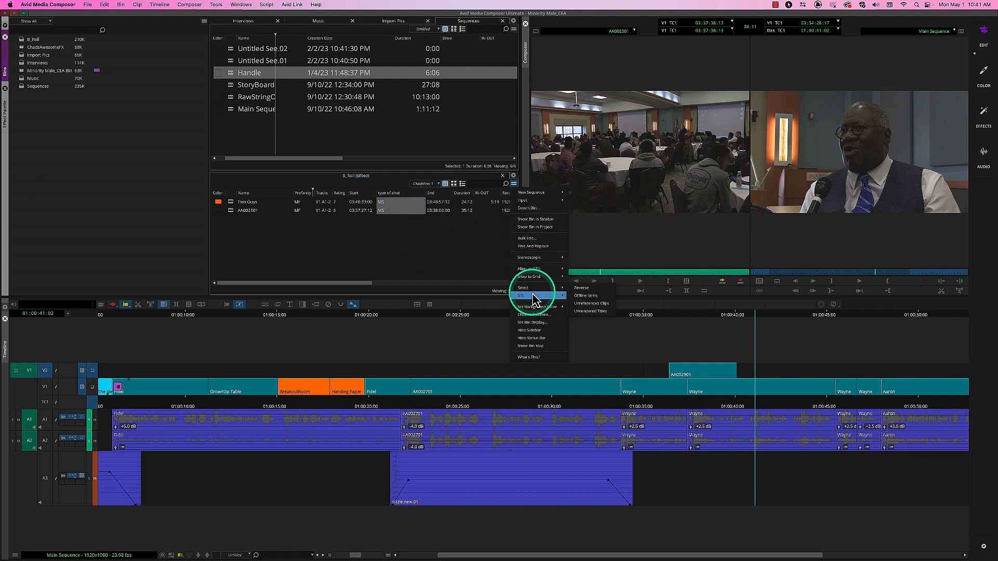
mouse_move(535, 296)
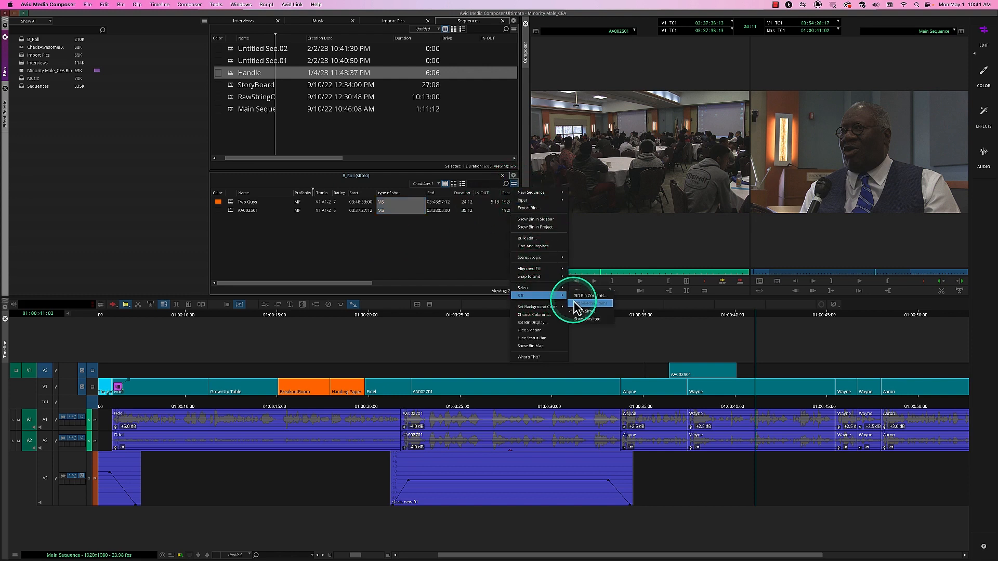
click(599, 328)
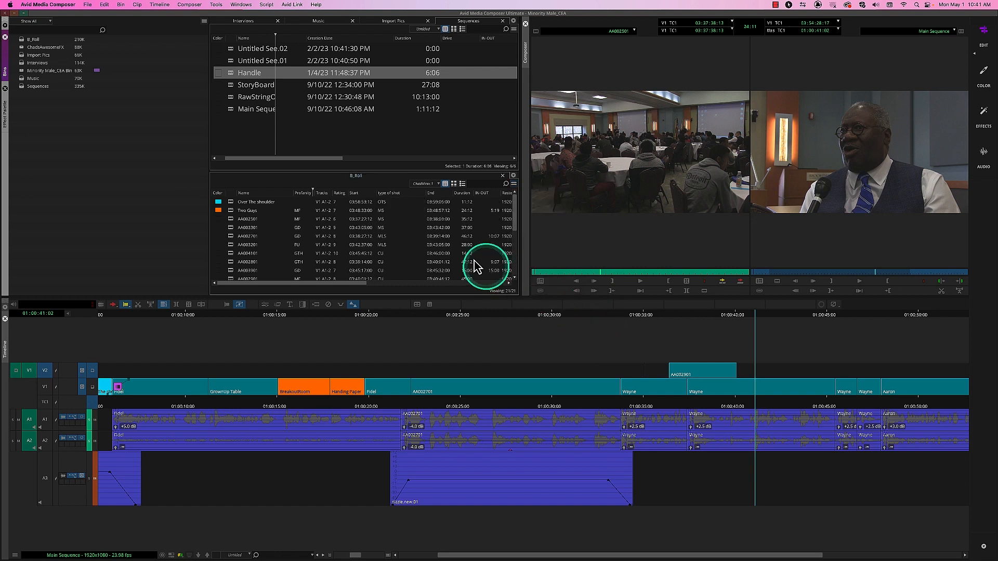
Step: Close the separately docked B_Roll bin and reopen it as a tab among the other bins
drag(364, 175, 422, 24)
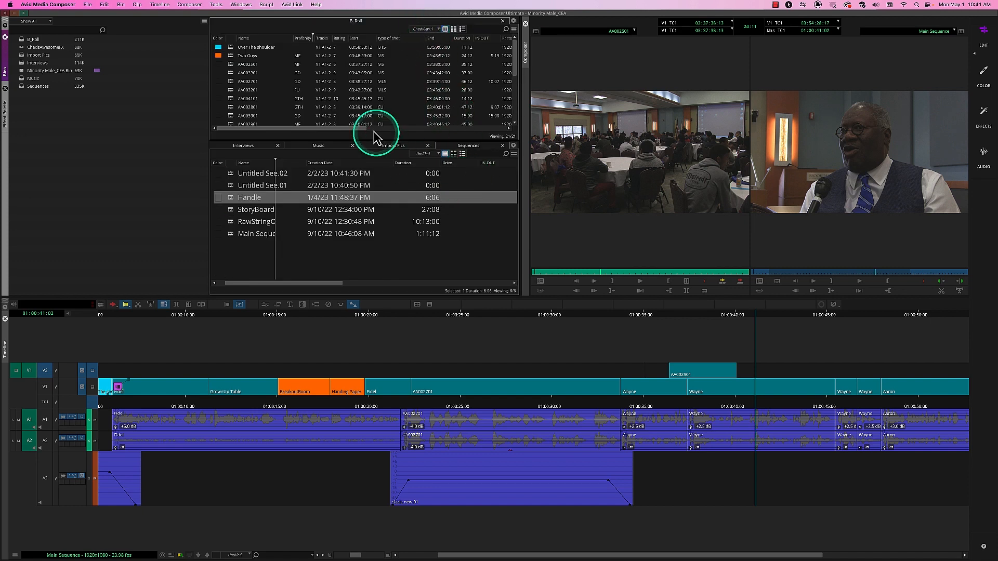
click(503, 22)
double_click(23, 41)
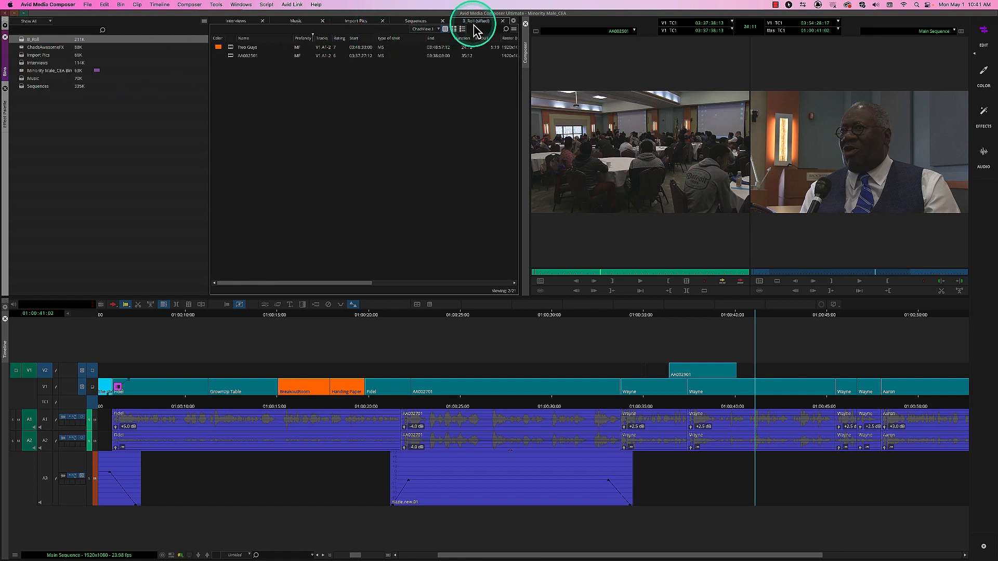
Step: Show the unsifted contents of the reopened B_Roll bin
click(514, 28)
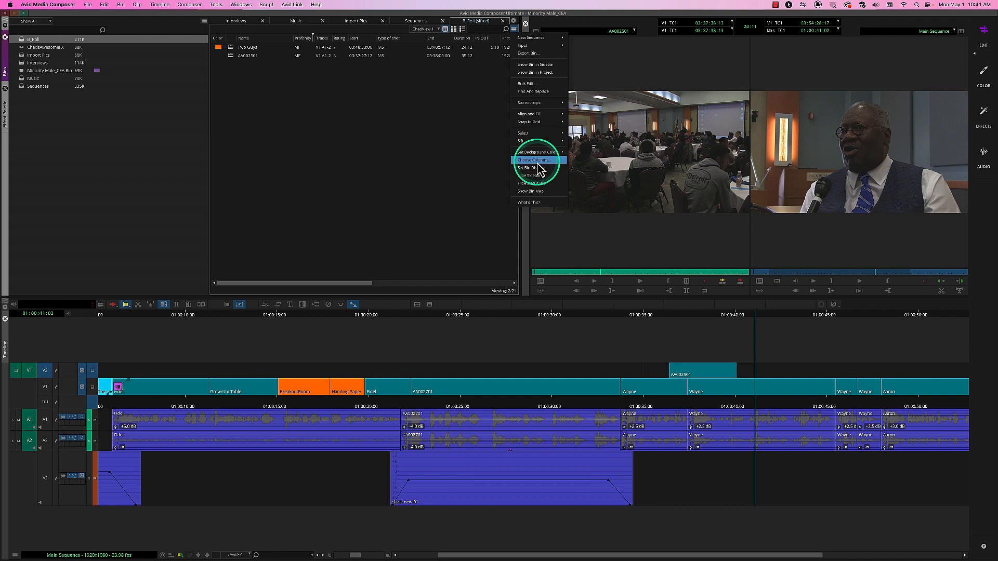
mouse_move(543, 140)
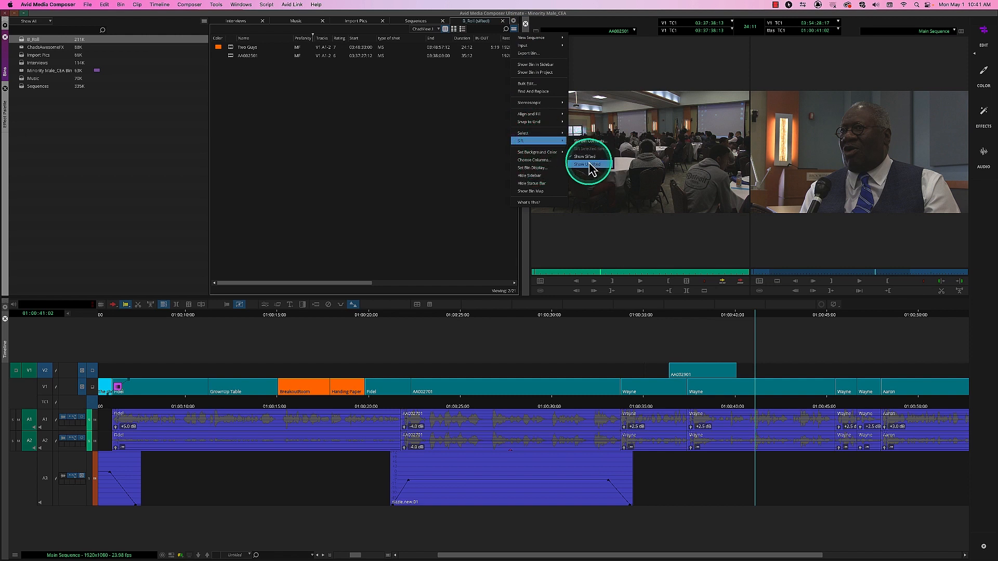
click(589, 164)
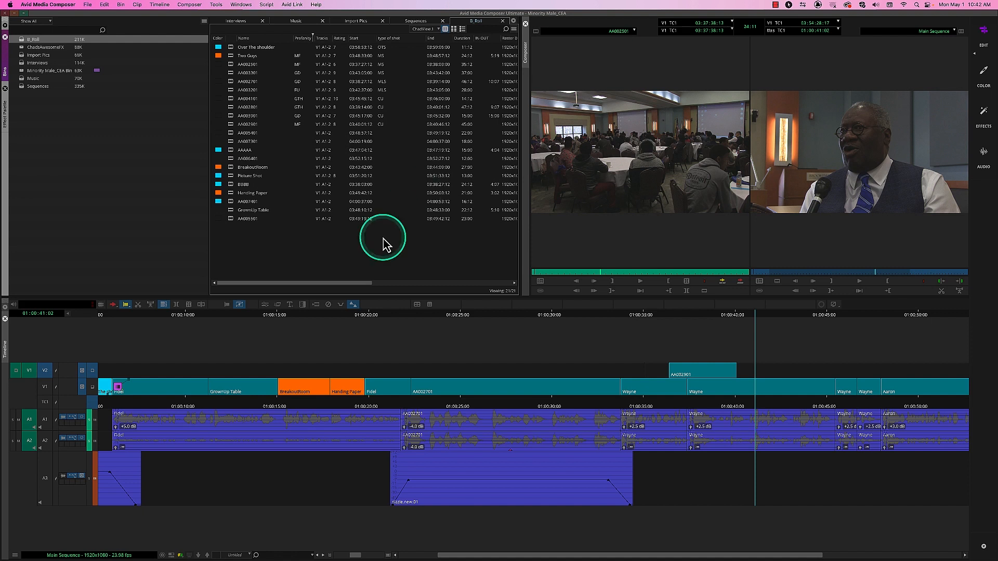
Step: Play a short portion of the clip loaded in the source monitor
click(608, 272)
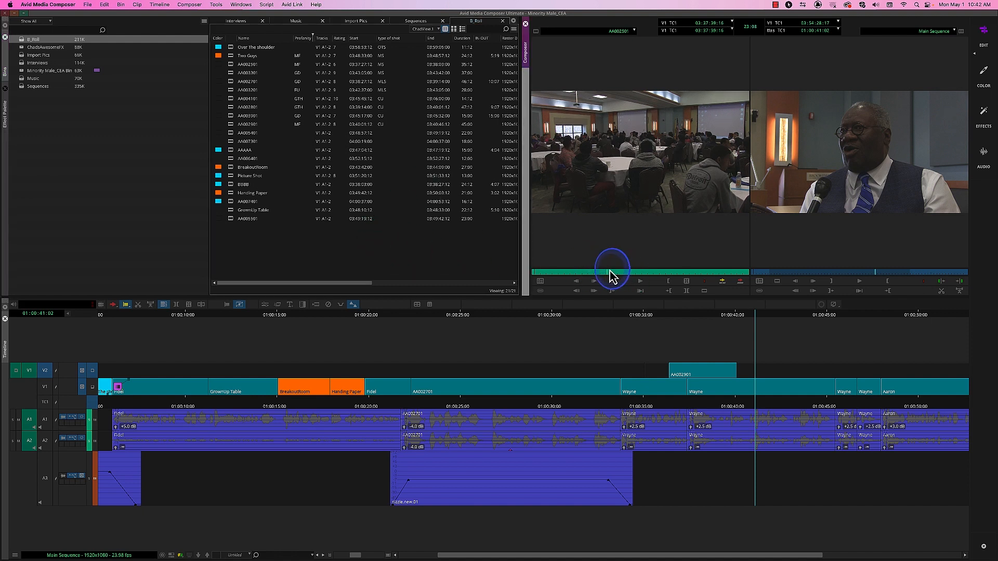
click(640, 282)
click(642, 282)
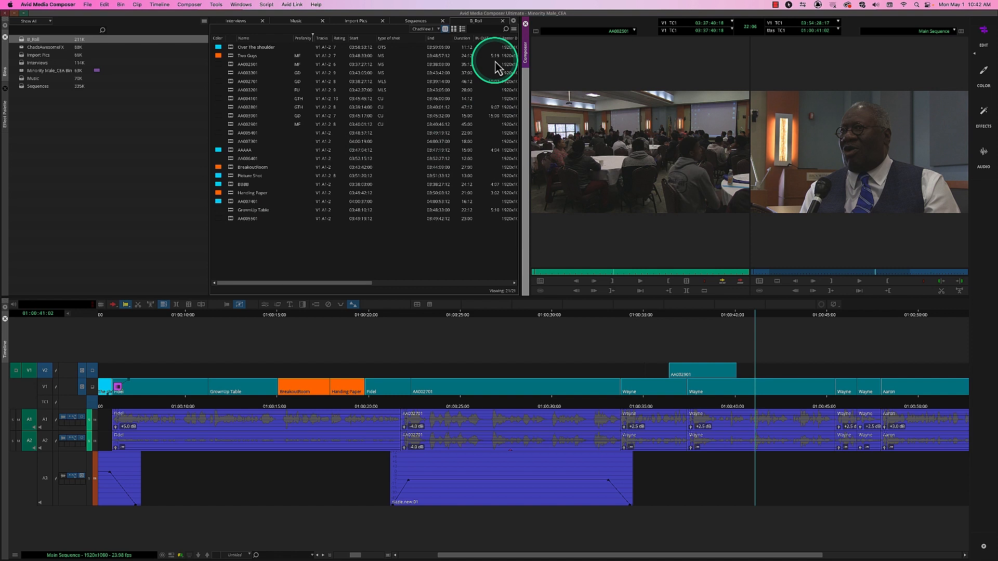
Step: Open the Find window and search the clips and sequences of all project bins for "breakout" in any column
click(104, 4)
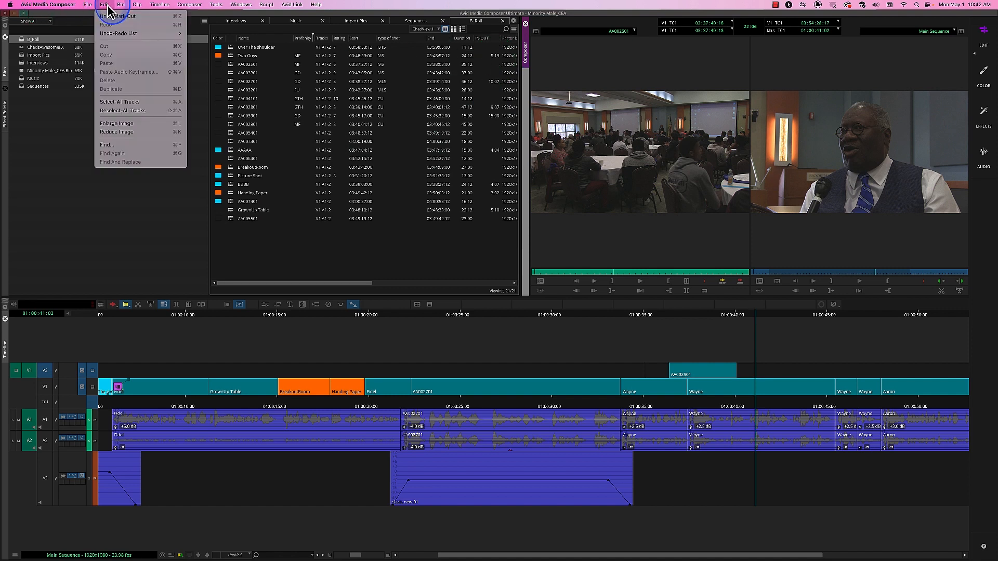
click(125, 145)
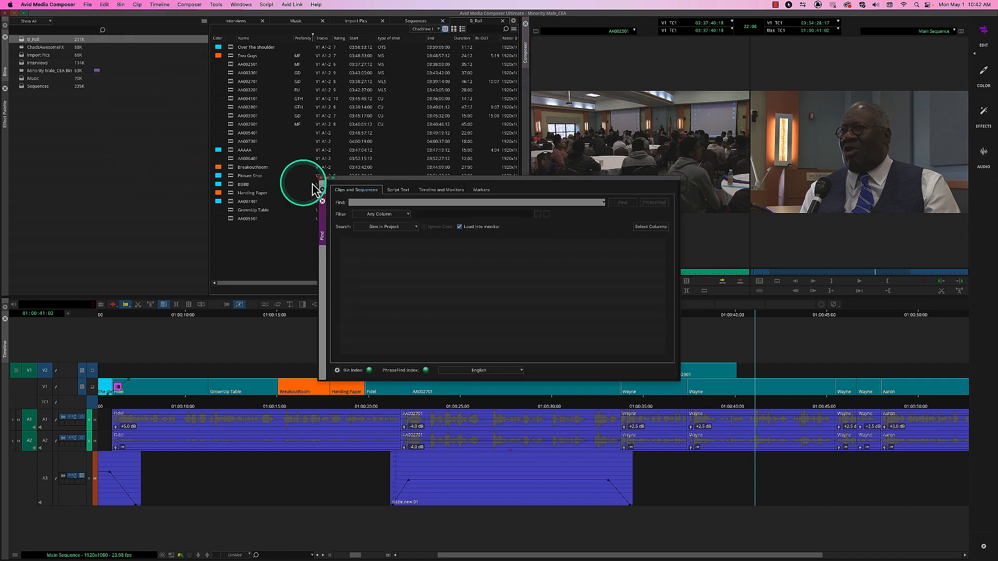
drag(396, 176, 459, 101)
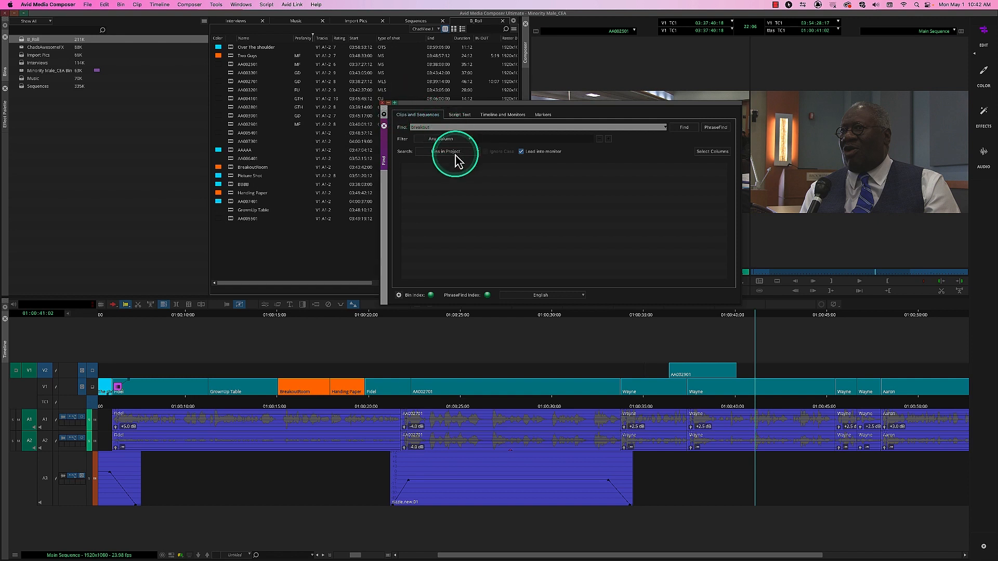
click(483, 25)
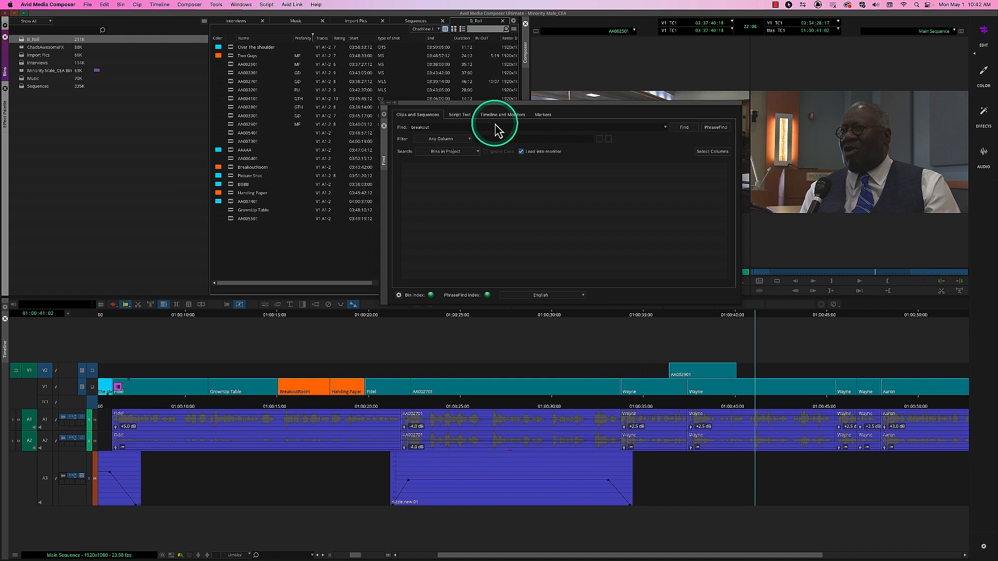
click(441, 139)
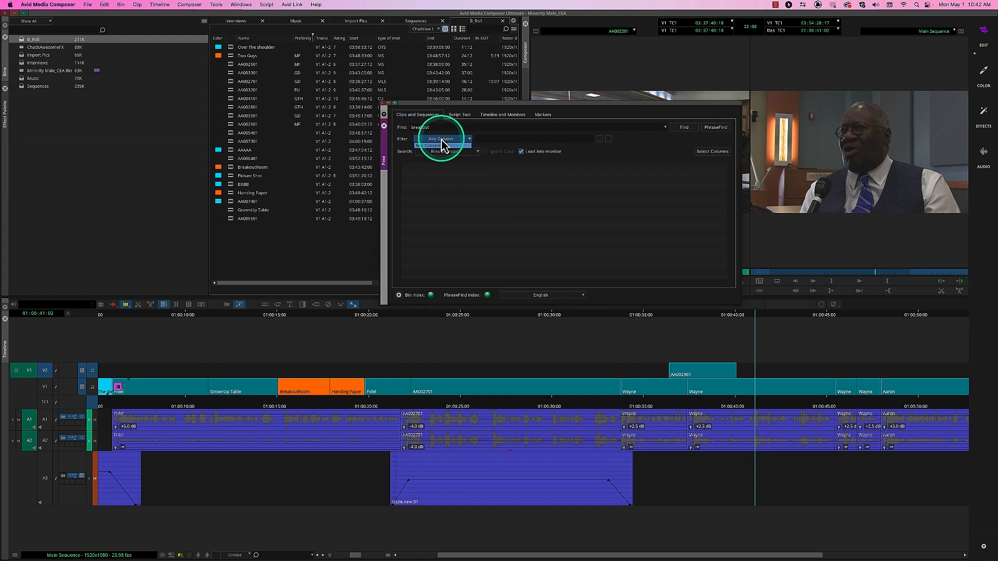
click(443, 145)
click(493, 138)
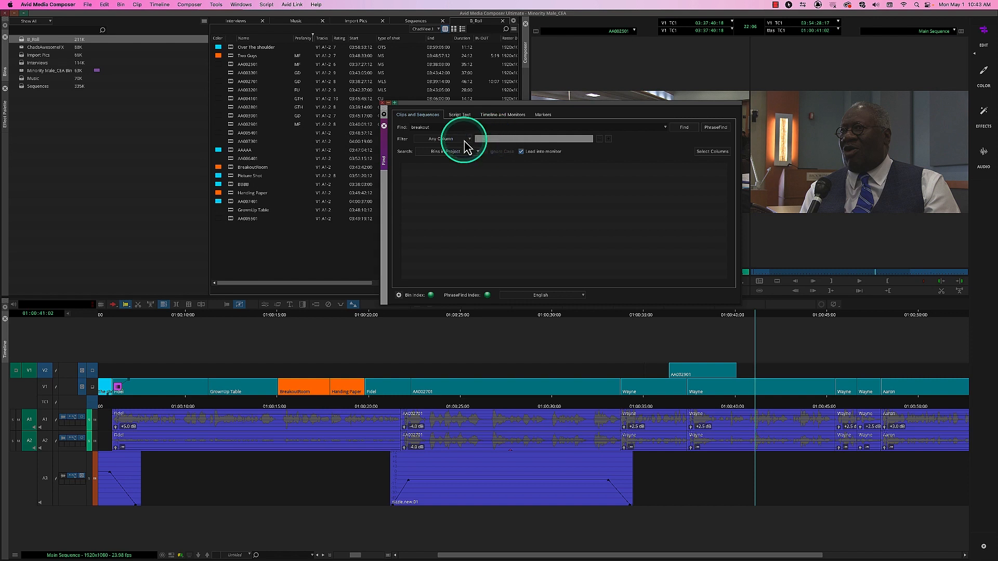
click(685, 130)
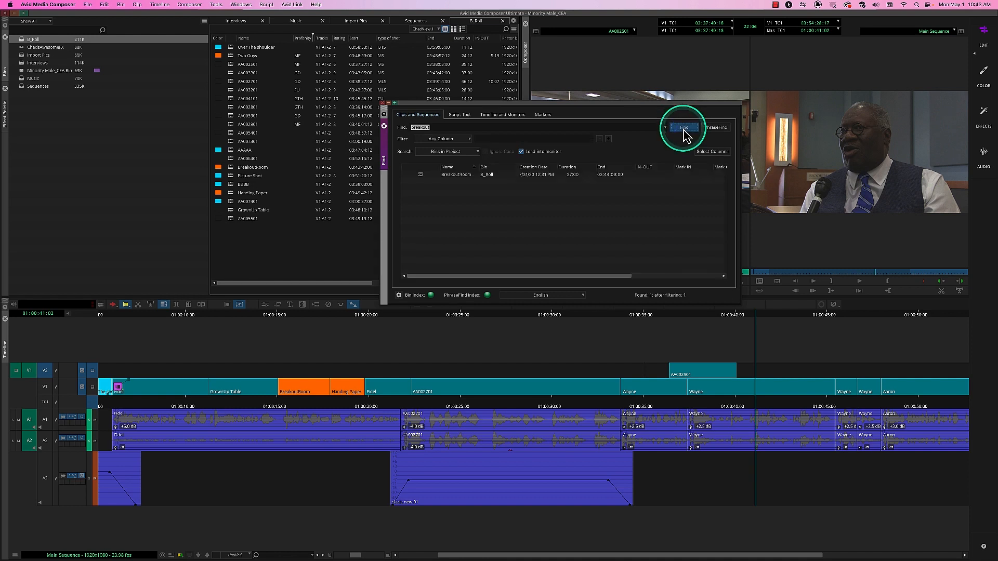
Step: Load the found BreakoutRoom clip into the source monitor and reposition the Find window to check the clip in its bin
click(420, 177)
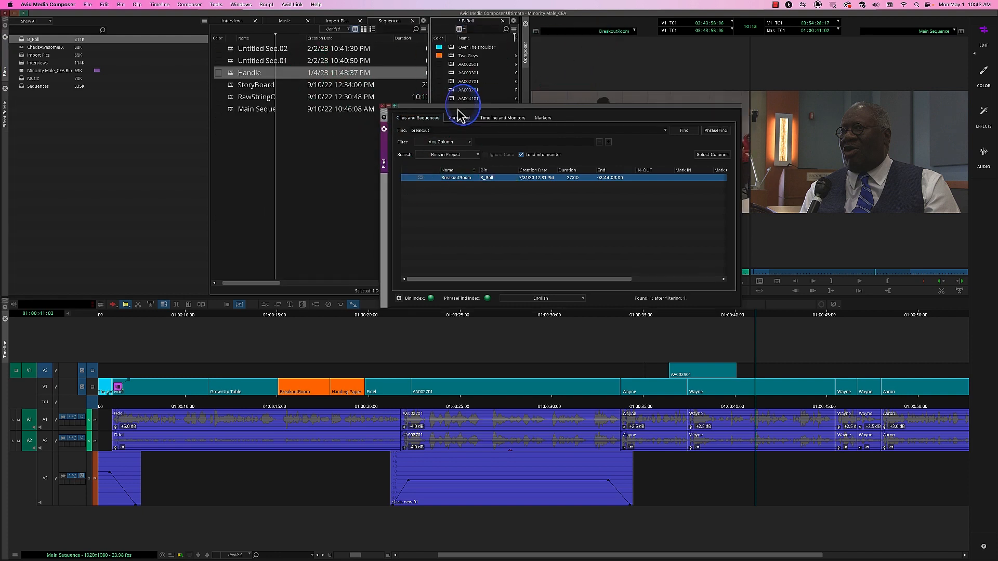
drag(457, 111, 426, 193)
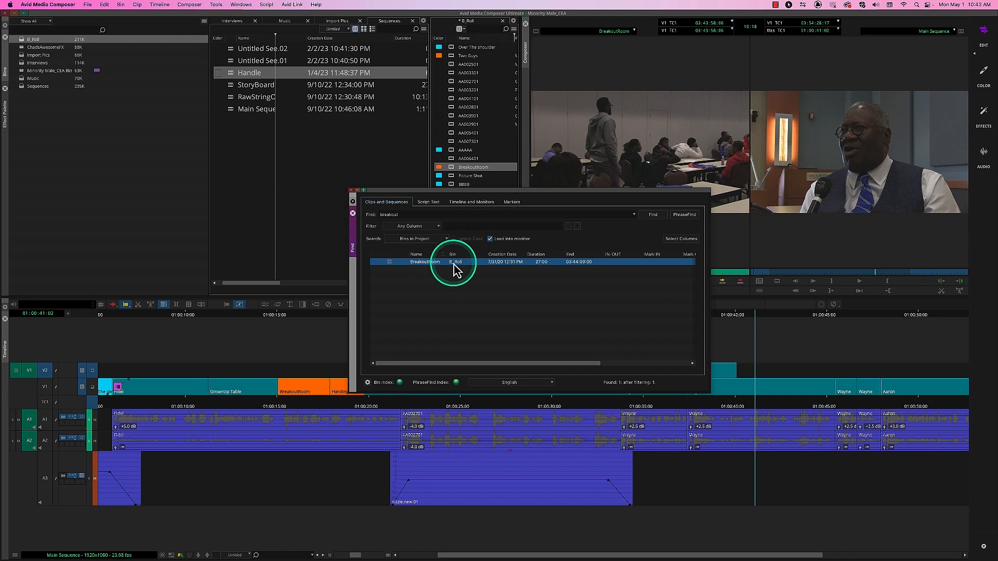
drag(598, 194, 563, 213)
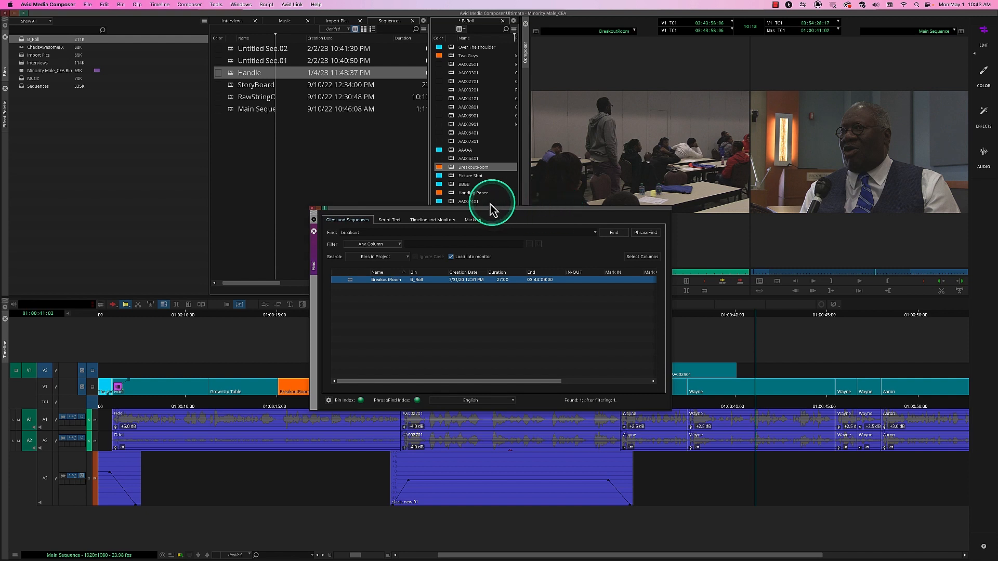
drag(438, 208, 483, 141)
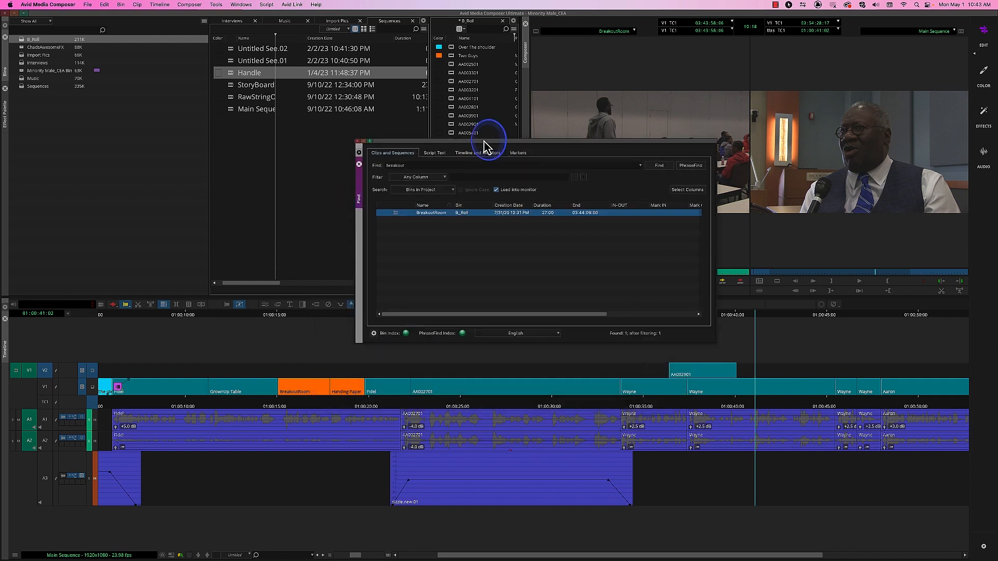
Step: Review the Find window's Script Text, Timeline and Monitors, and Markers search options, clear the search text and close the window
click(437, 153)
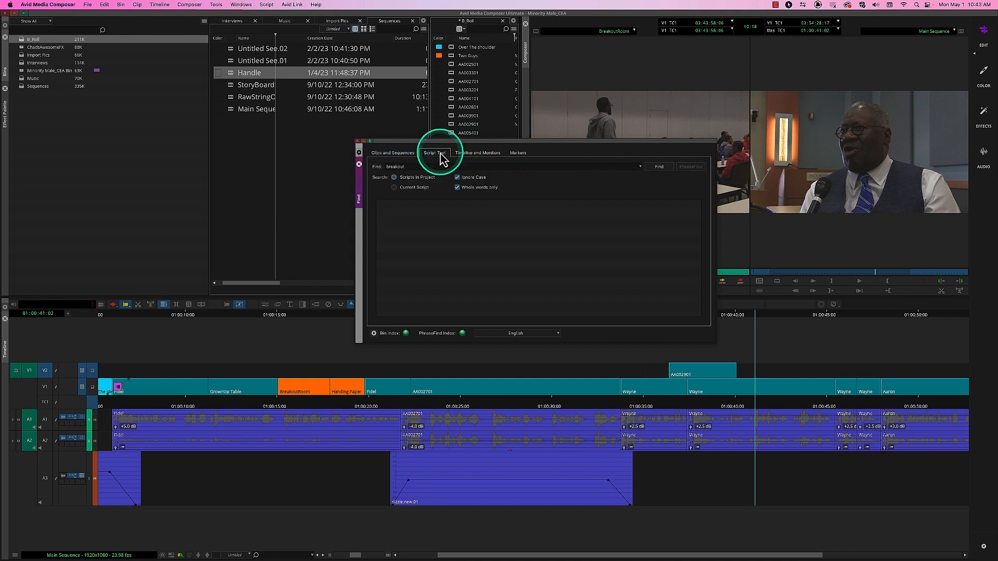
click(89, 4)
mouse_move(127, 119)
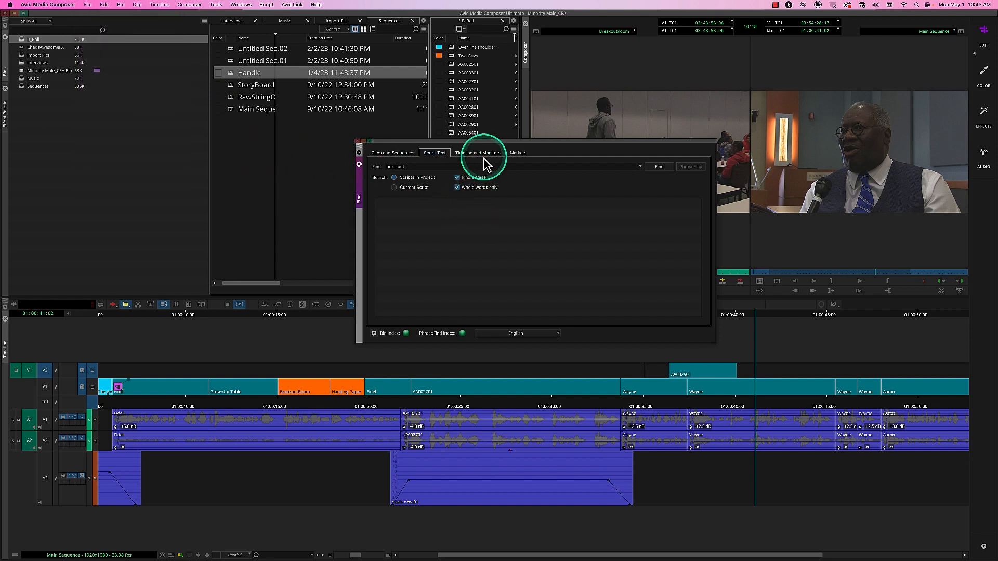
click(485, 158)
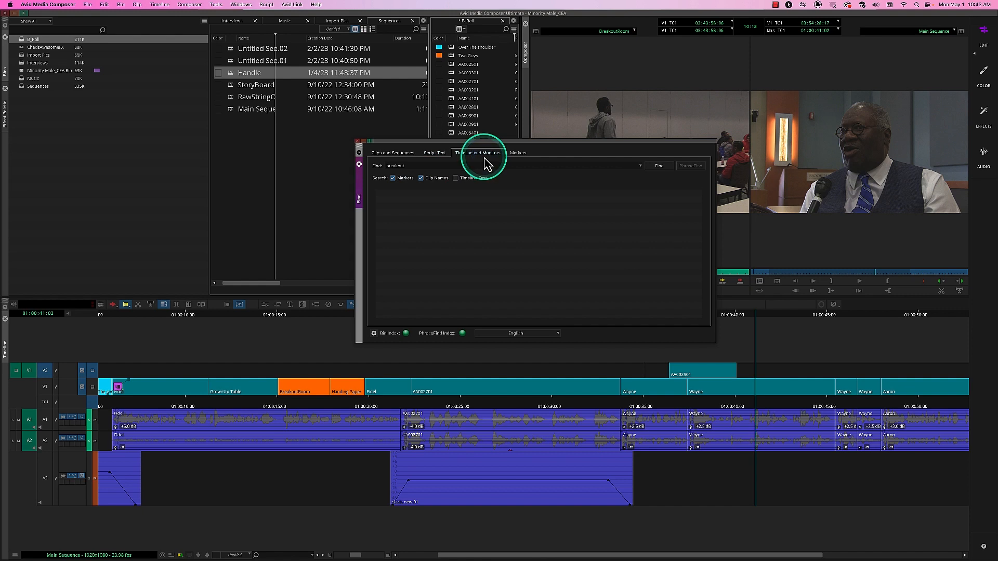
double_click(401, 166)
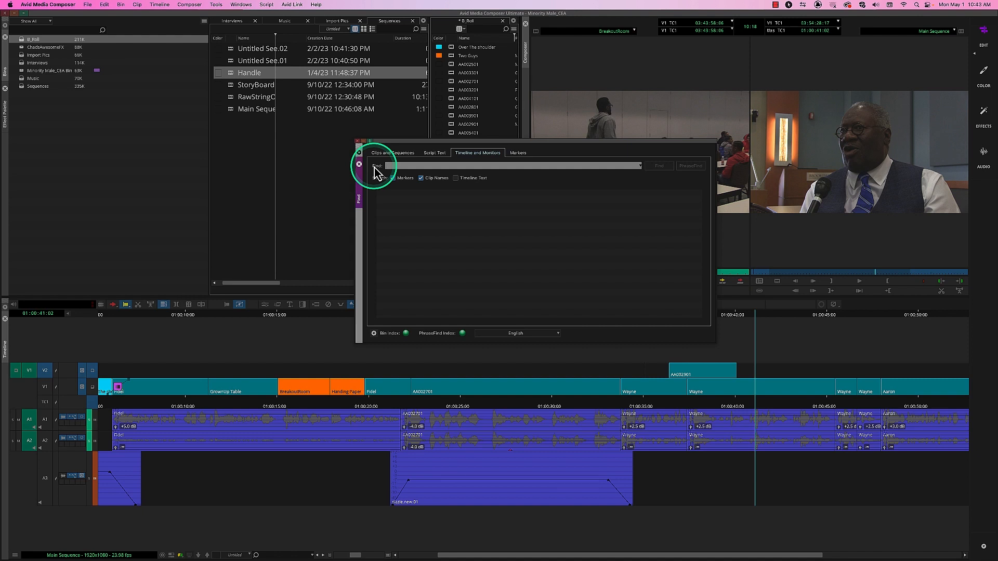
click(517, 153)
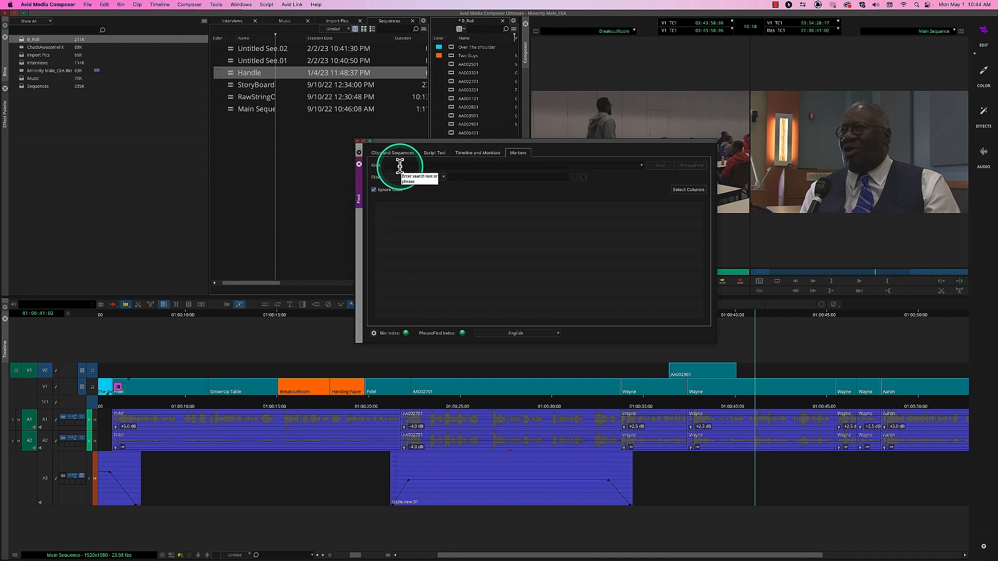
click(359, 165)
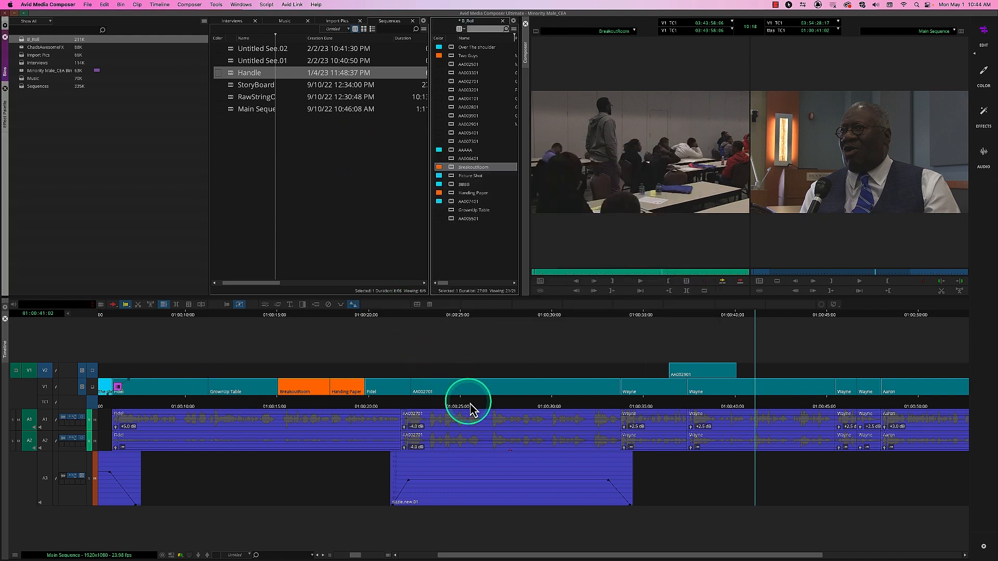
Step: Add a red marker named "CC" with the comment "Needs Color Correction" at 01:00:26:06 in the Main Sequence
drag(474, 404, 484, 404)
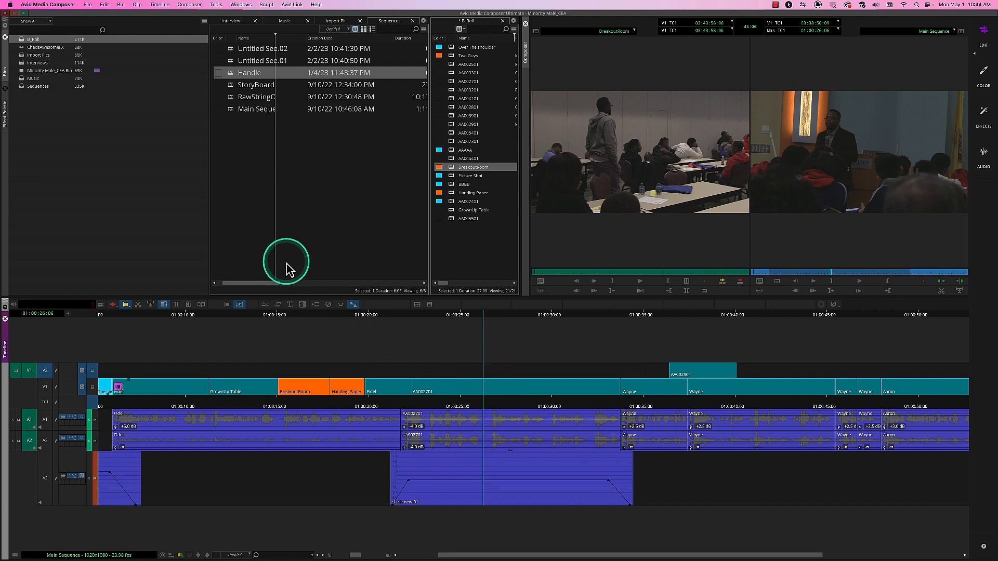
click(923, 281)
click(486, 265)
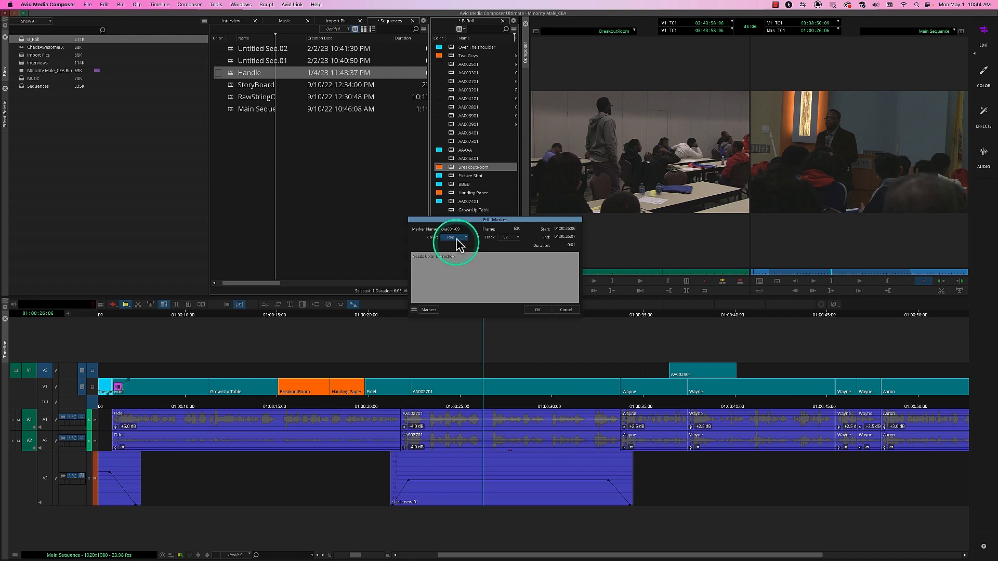
mouse_move(463, 229)
mouse_down()
mouse_move(424, 231)
mouse_move(453, 256)
mouse_move(424, 257)
mouse_up()
text(CC)
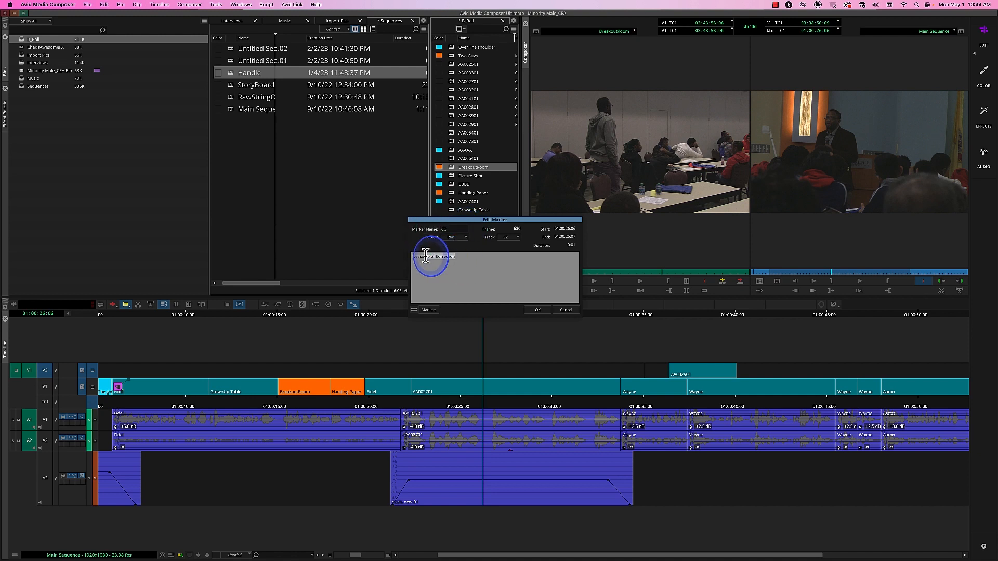
click(538, 311)
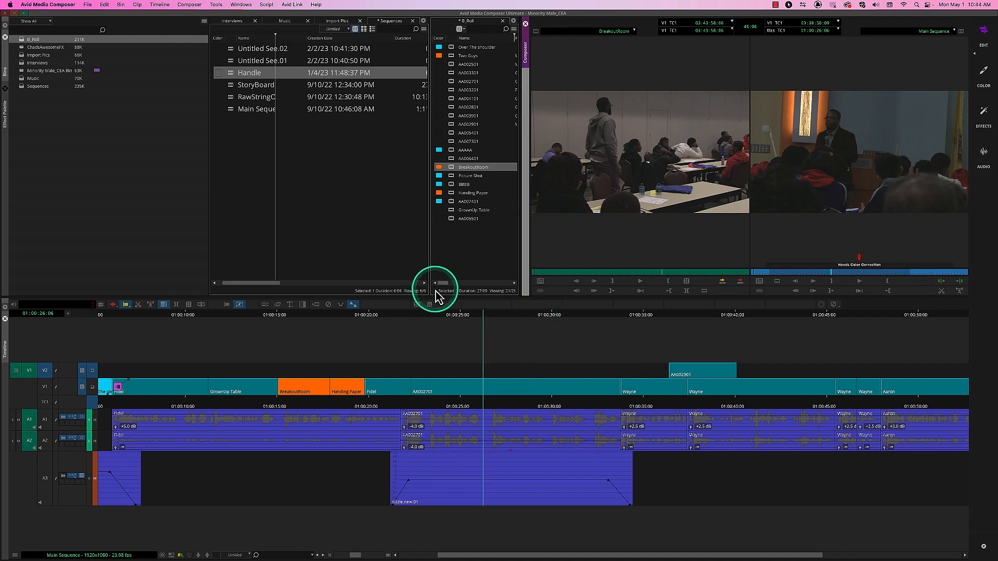
Step: Reopen the Find window and search the markers for "CC" in any column
key(super+f)
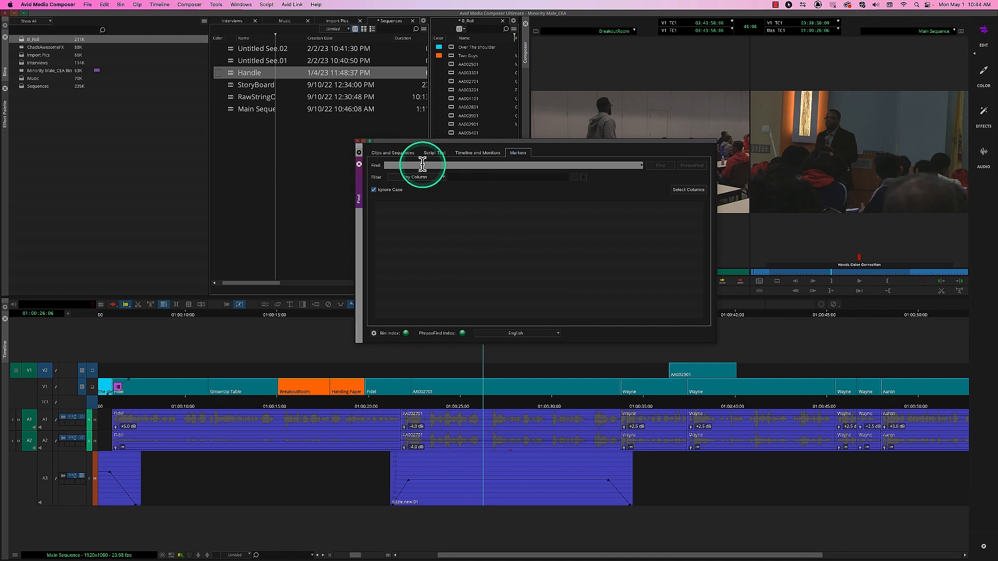
text(CC)
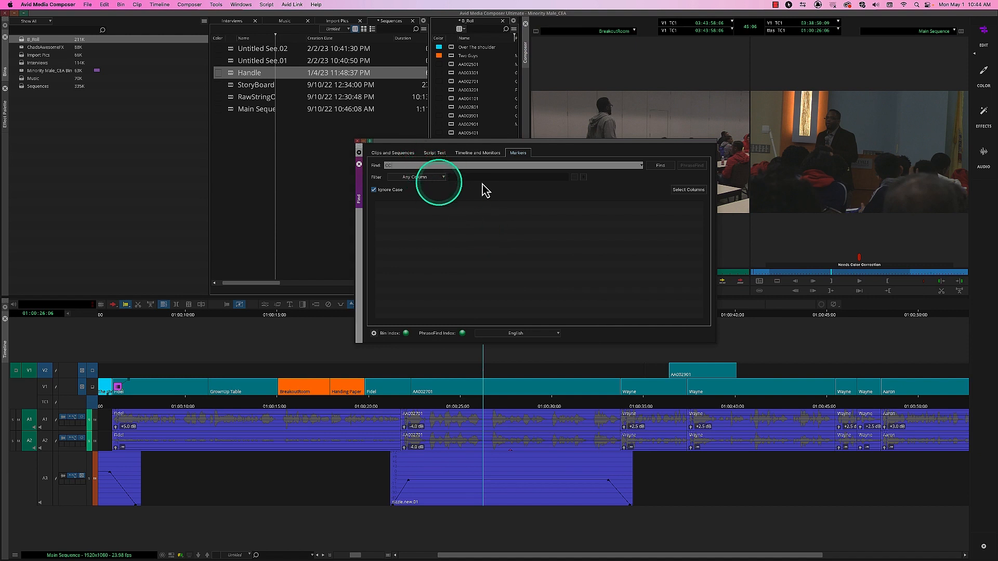
click(660, 165)
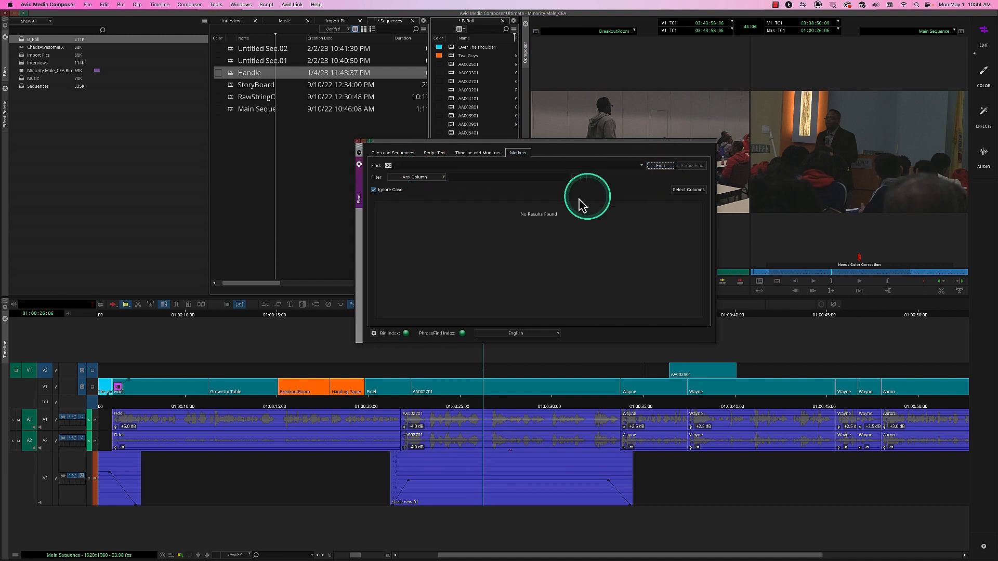
click(428, 177)
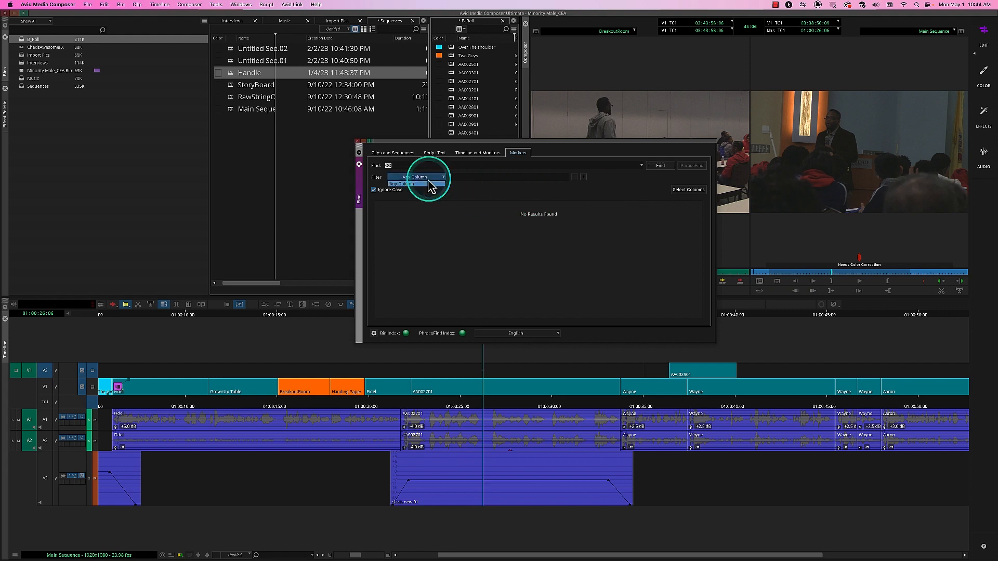
click(429, 184)
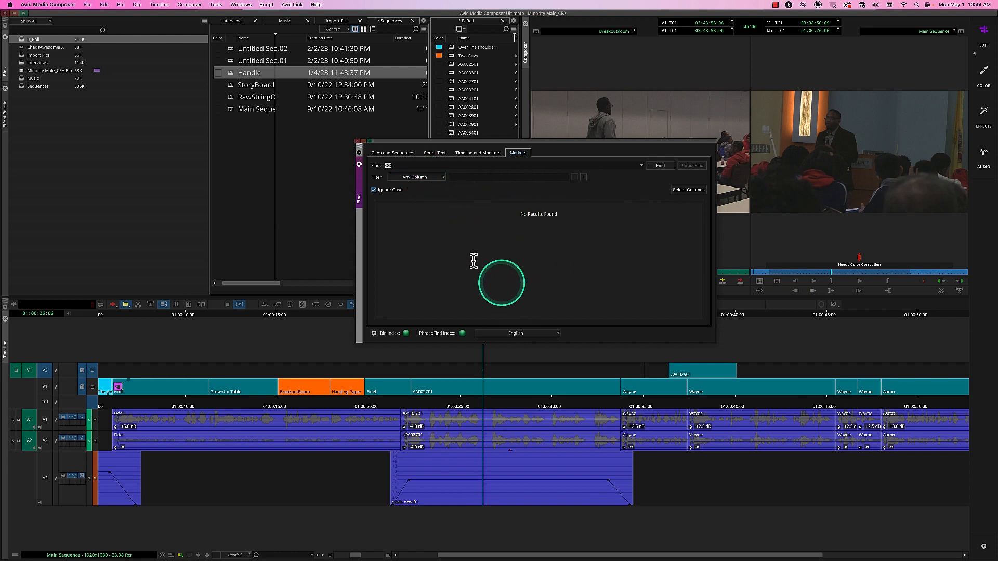
Step: Search the timeline and monitors for "CC" among markers and clip names
click(481, 152)
click(433, 166)
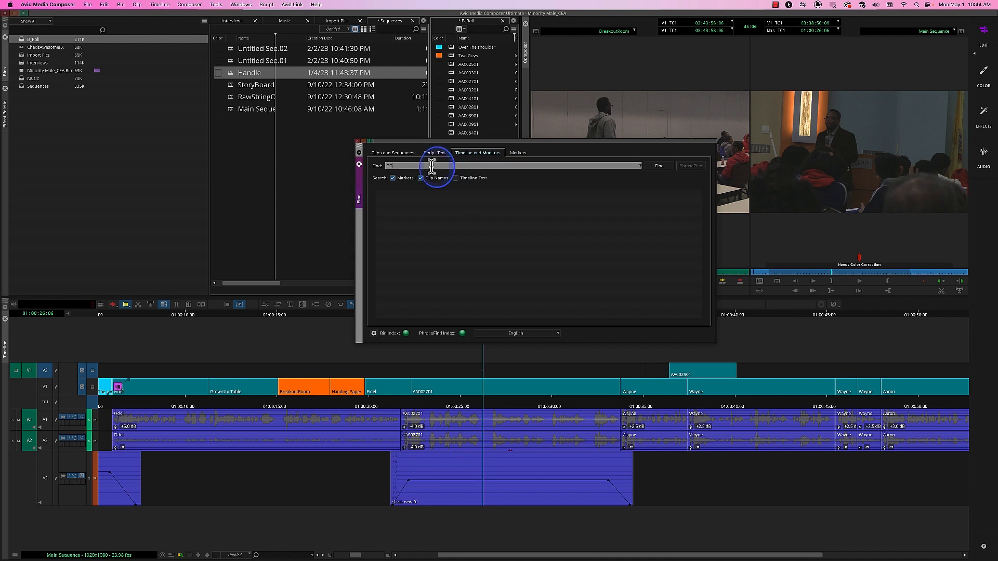
click(655, 167)
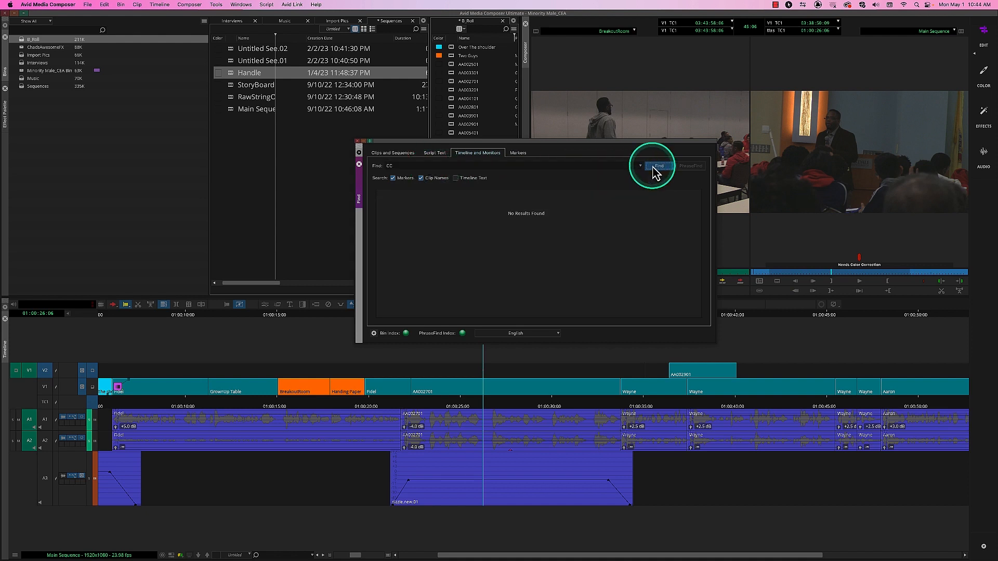
Step: Search the timeline and monitors for "Color" among markers and clip names, and select the found entry
click(412, 166)
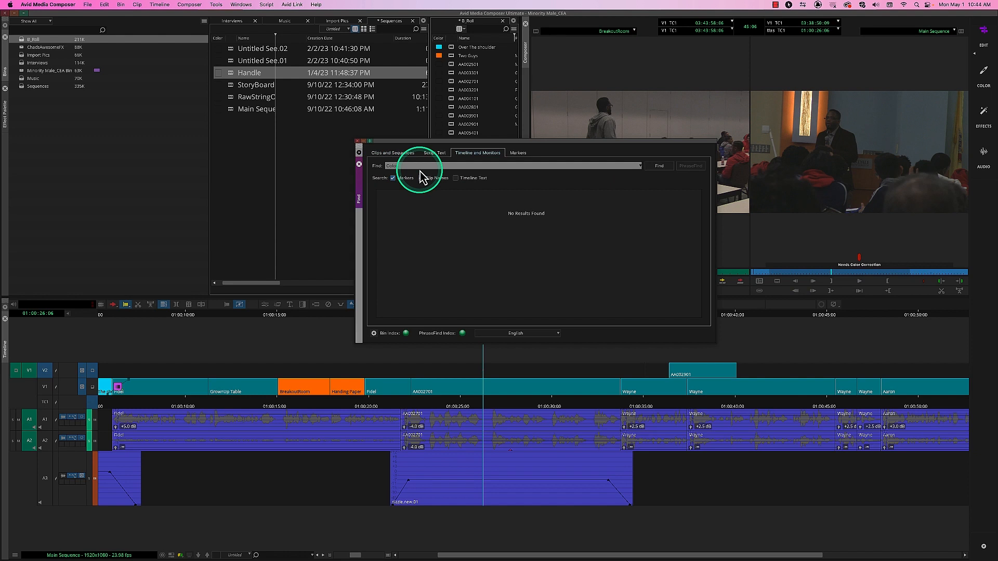
click(421, 178)
click(657, 167)
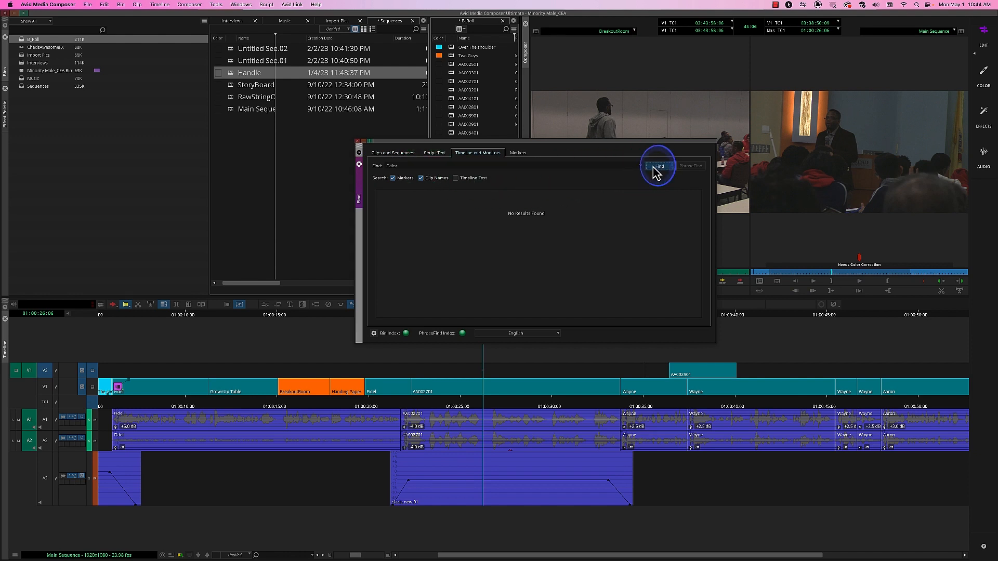
click(385, 200)
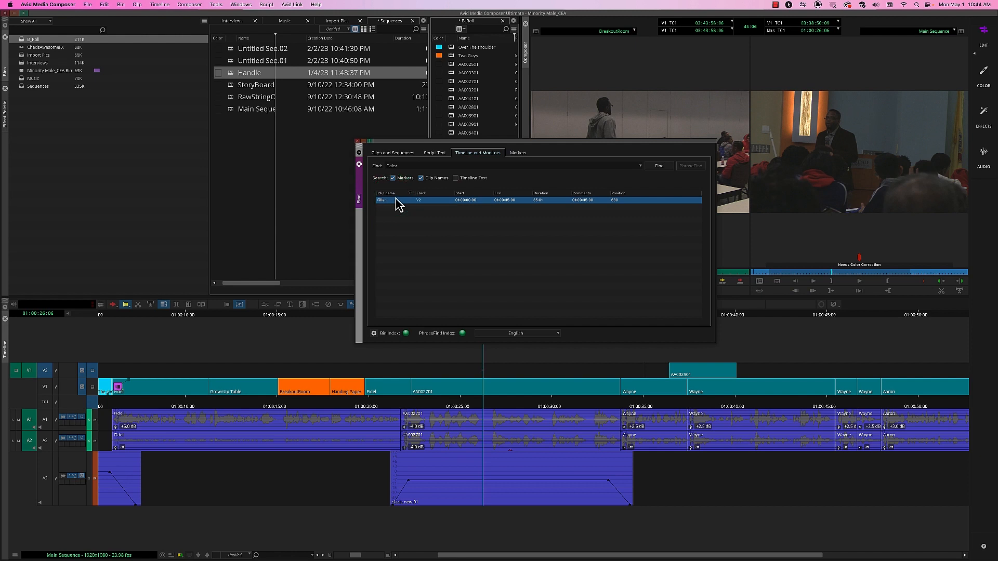
Step: Search the markers for "Color" in any column
click(517, 154)
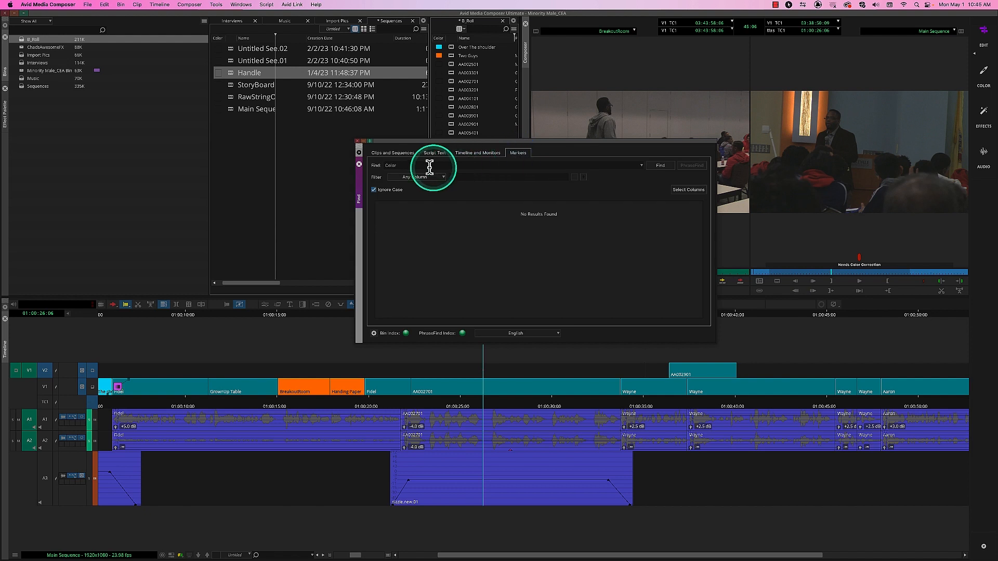
click(658, 165)
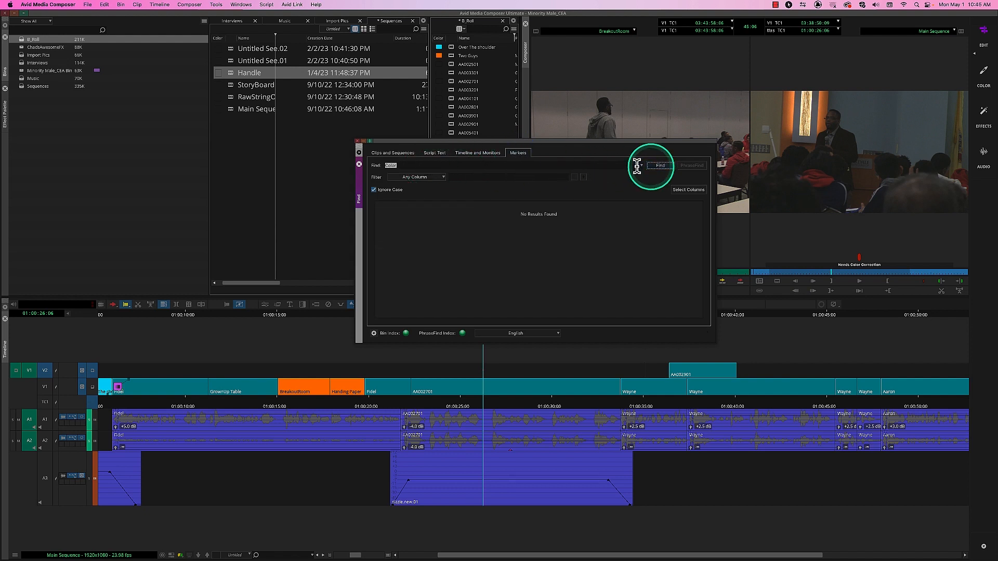
Step: Compare the "Color" search results for timeline and monitors, markers, and clips and sequences, and close the Find window
click(490, 156)
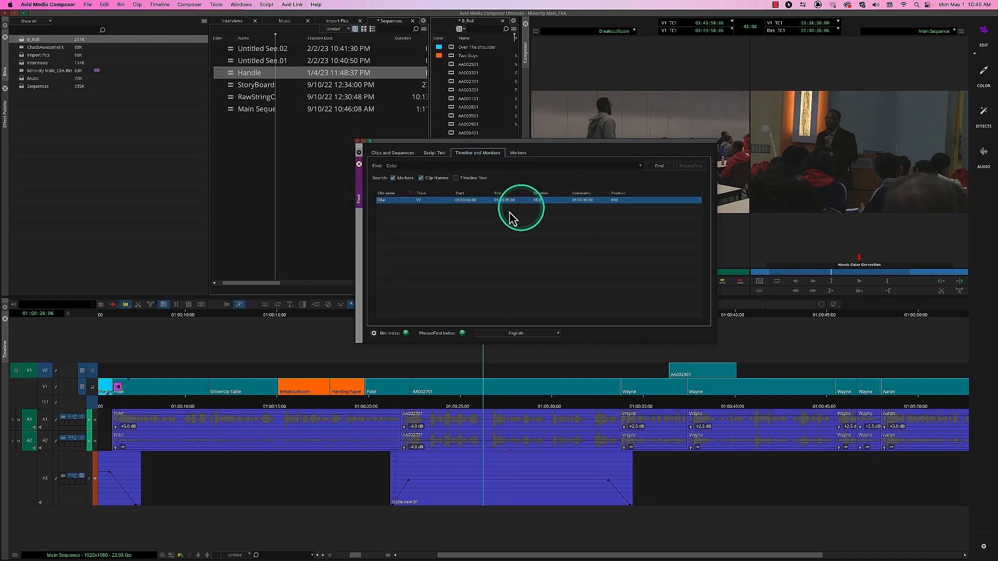
click(516, 156)
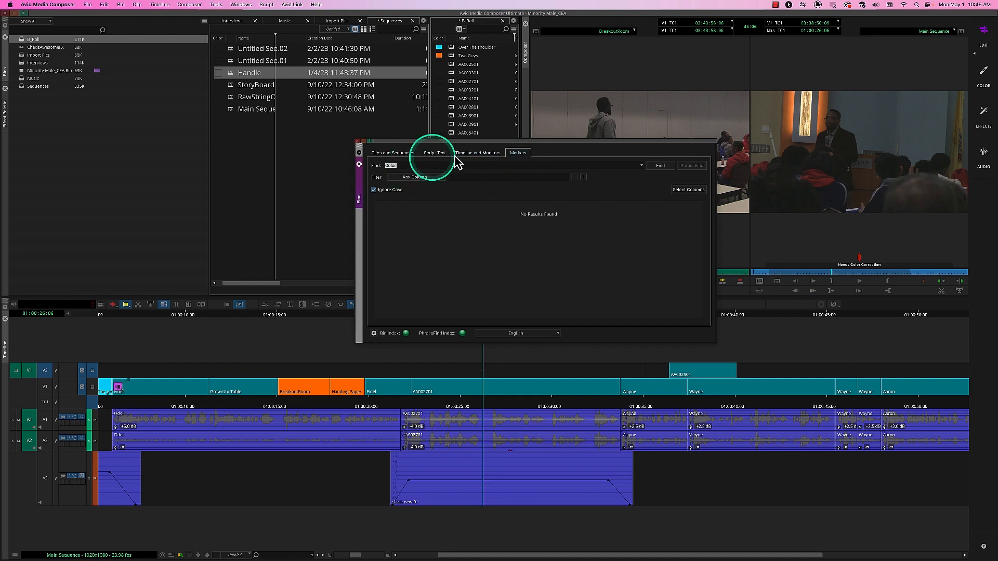
click(490, 156)
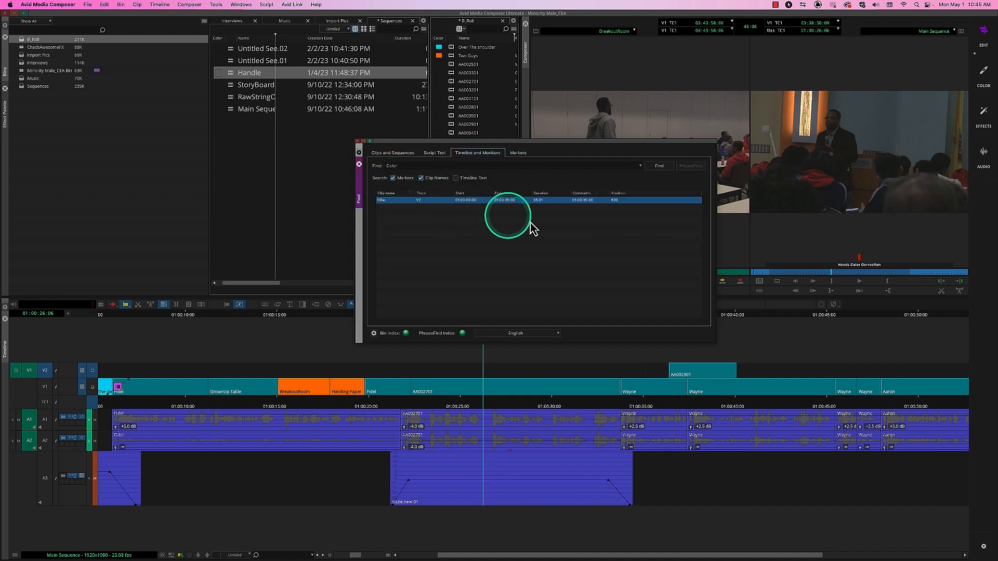
click(398, 156)
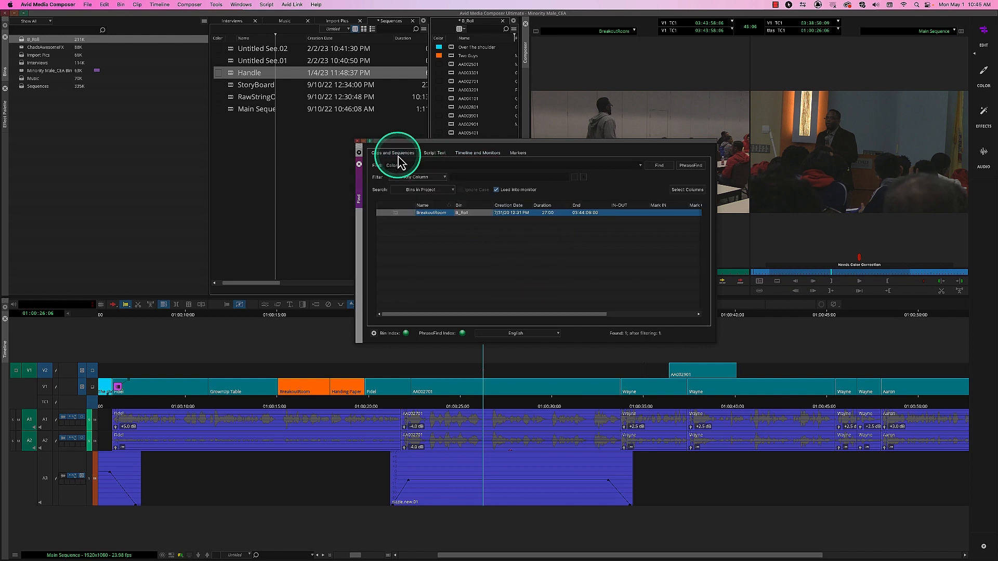
click(356, 141)
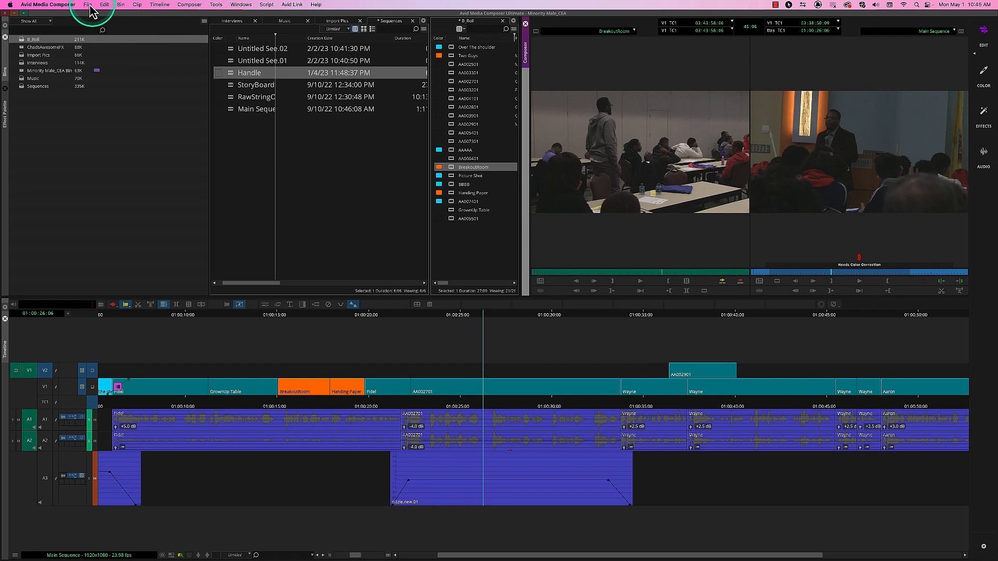
Step: View the About Media Composer information with its list of activated options, and close it
click(66, 5)
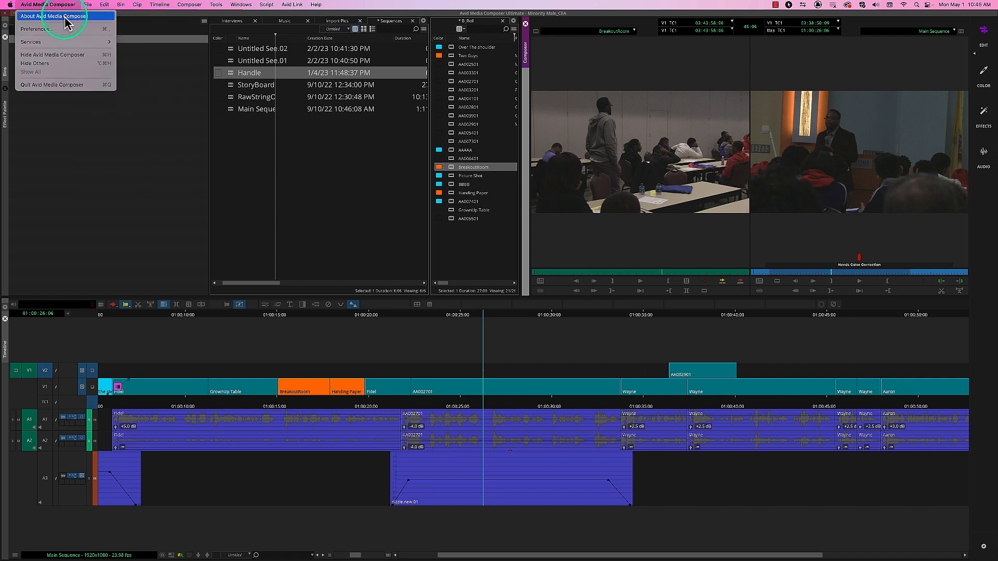
click(58, 16)
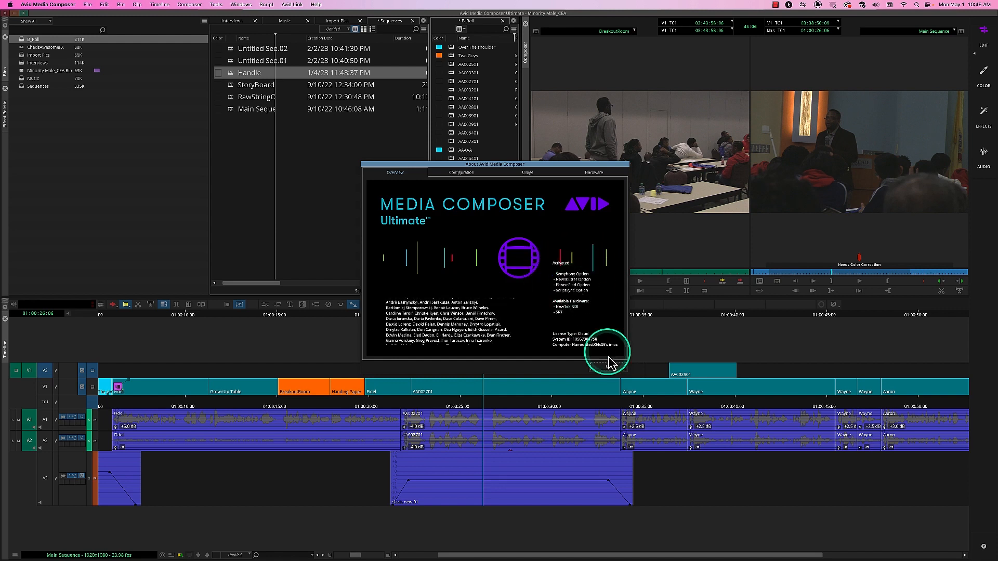
click(607, 367)
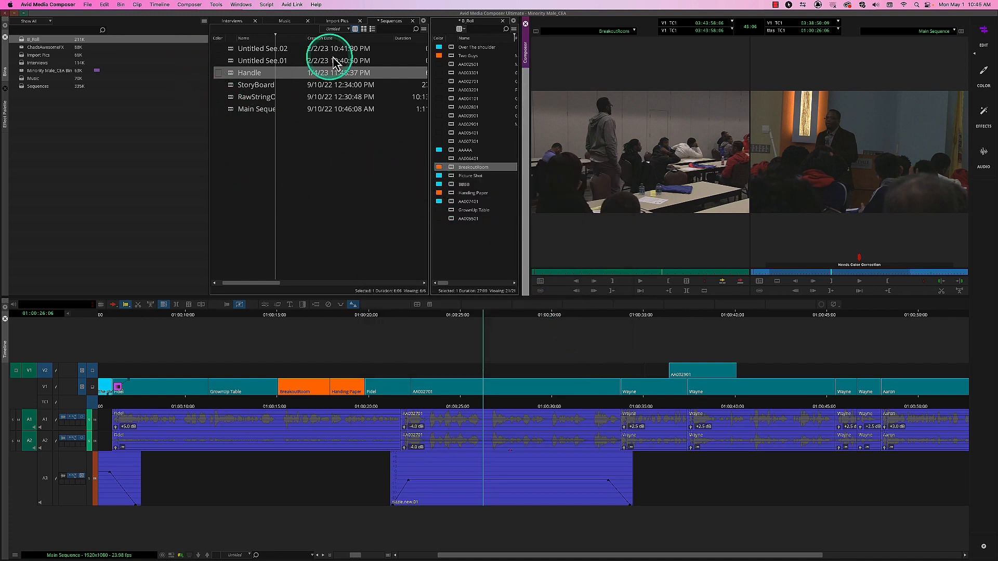
Step: Show the Interviews bin and run a PhraseFind dialogue search for "minority" across the bins in the project
click(242, 23)
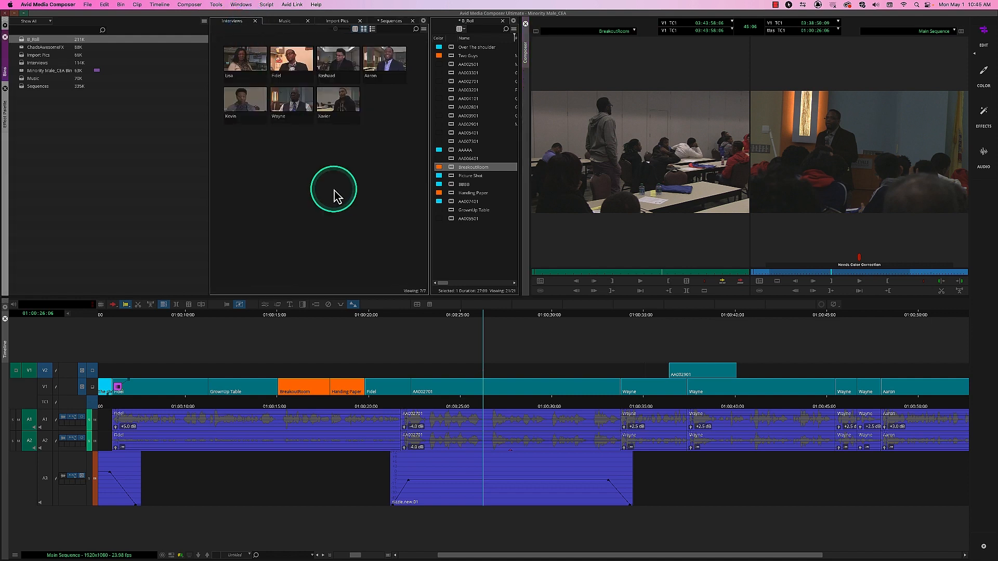
key(super+f)
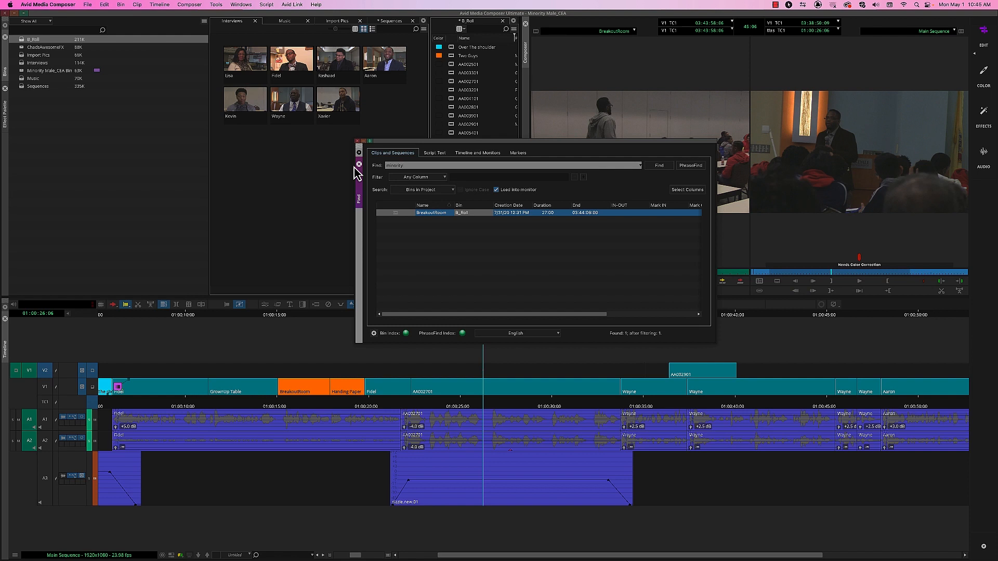
click(659, 166)
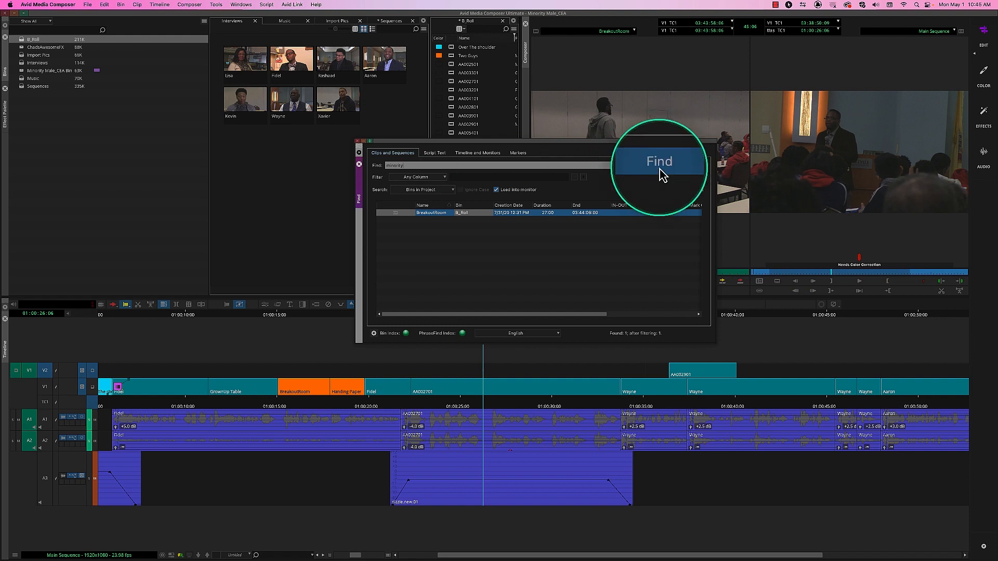
click(701, 168)
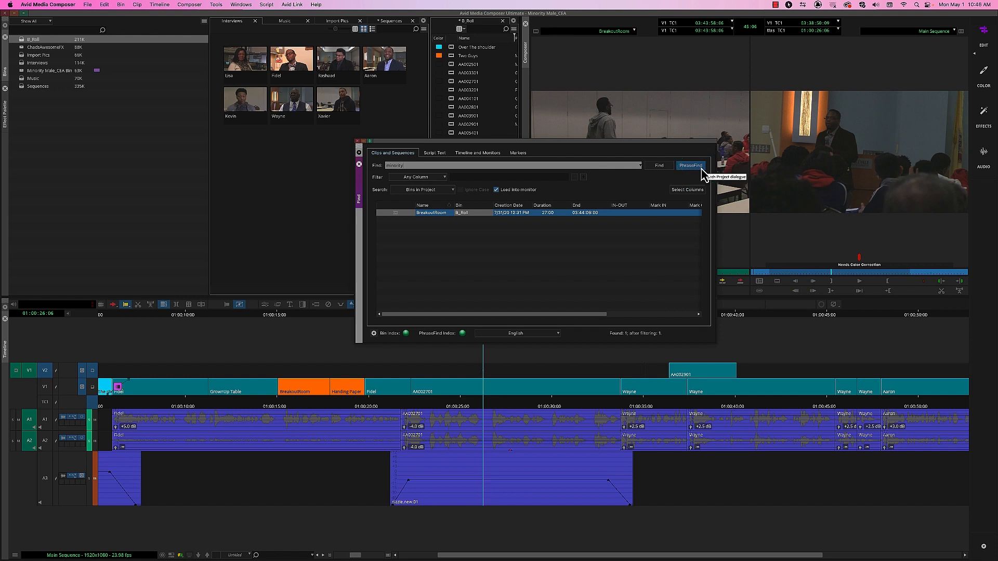
click(695, 167)
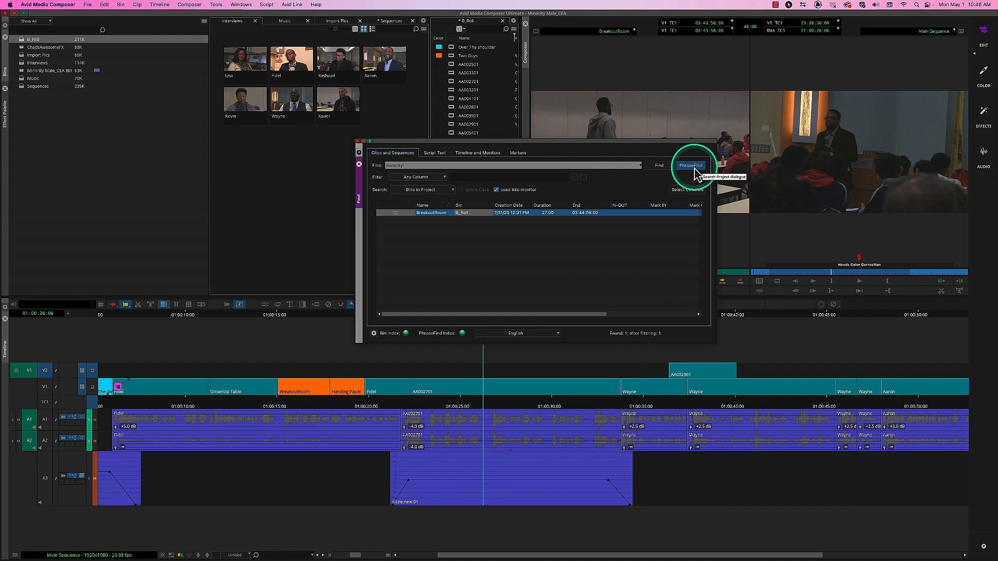
click(694, 166)
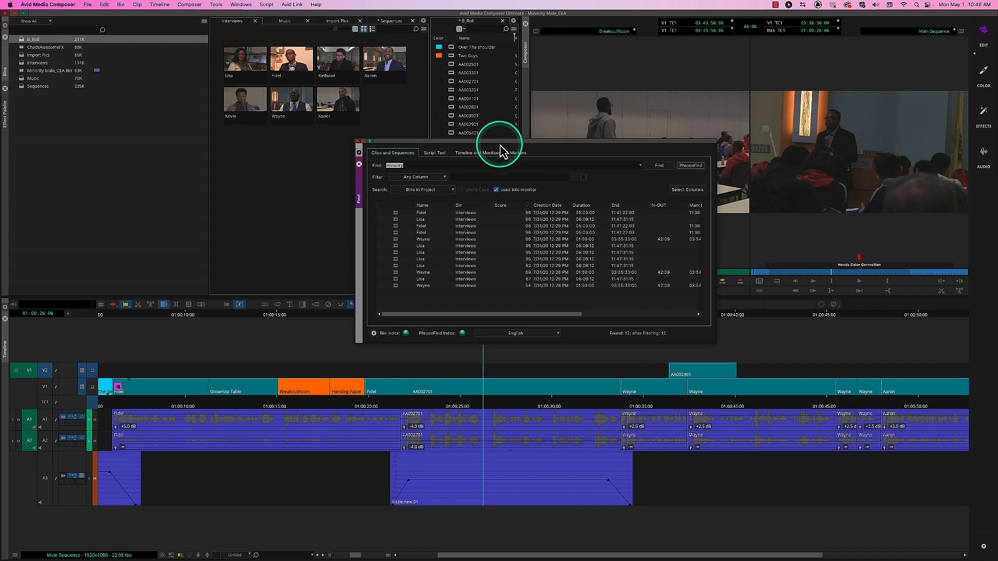
Step: Move the Find window clear of the bins and monitors, and load and play the first PhraseFind result
drag(504, 145, 356, 297)
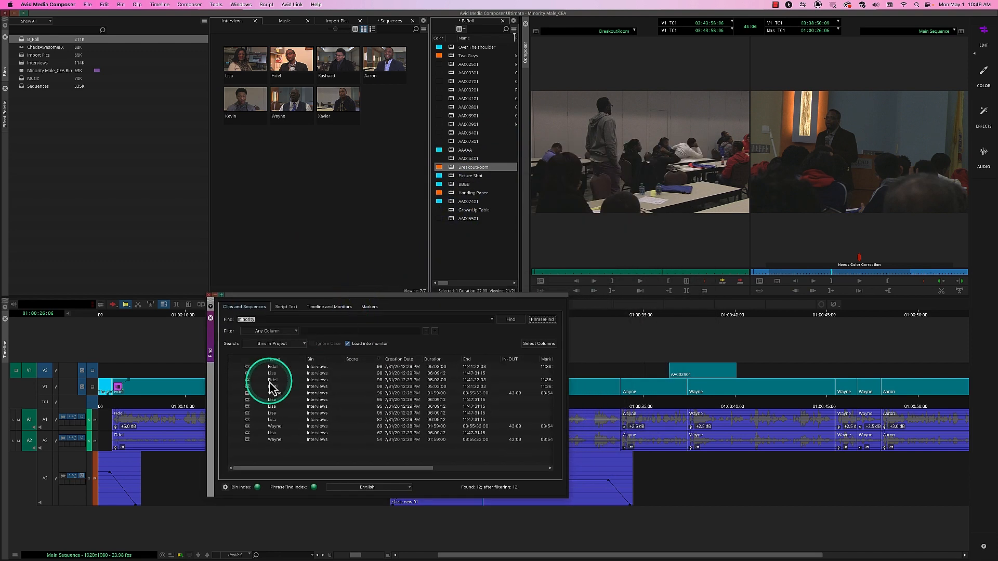
click(248, 367)
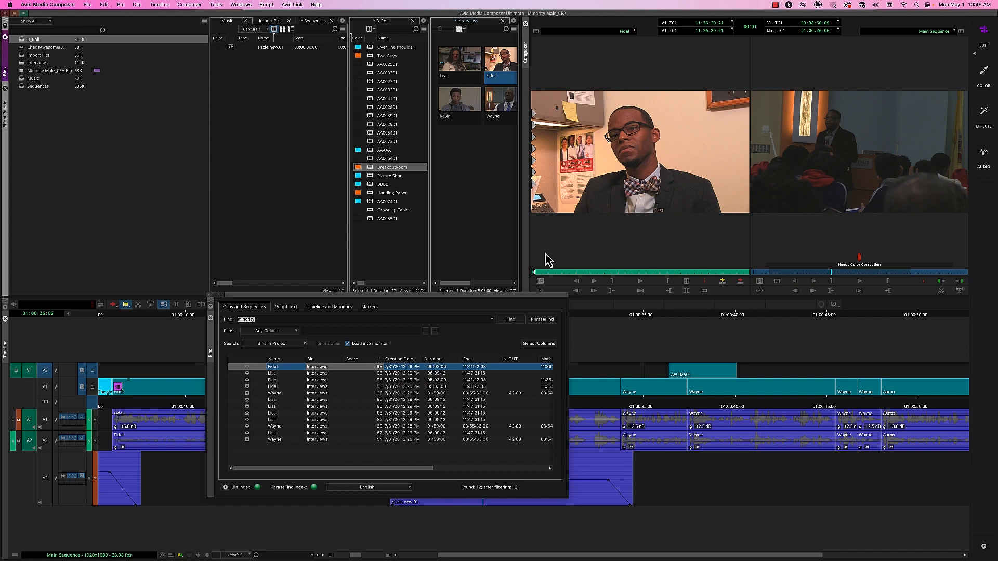
click(642, 284)
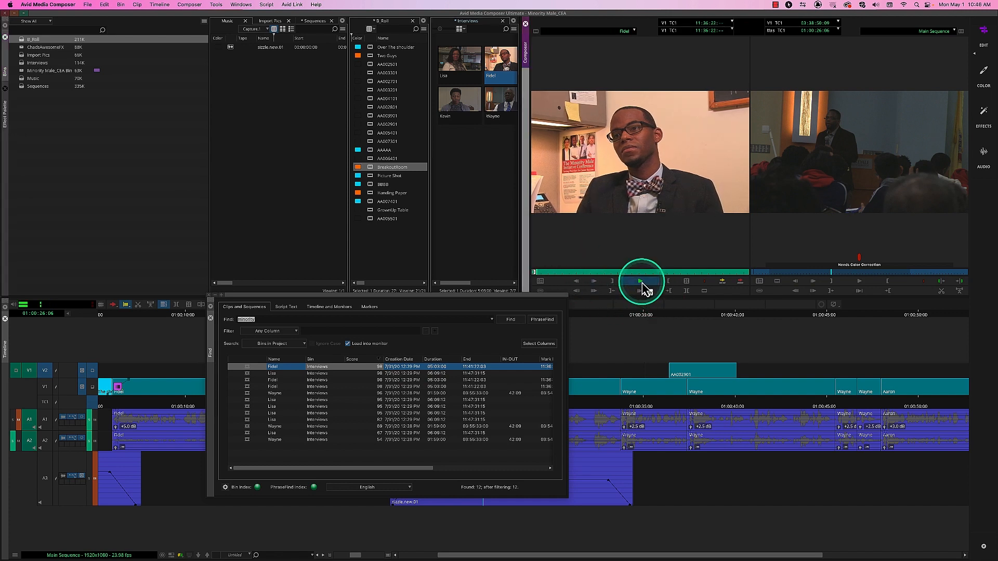
click(642, 286)
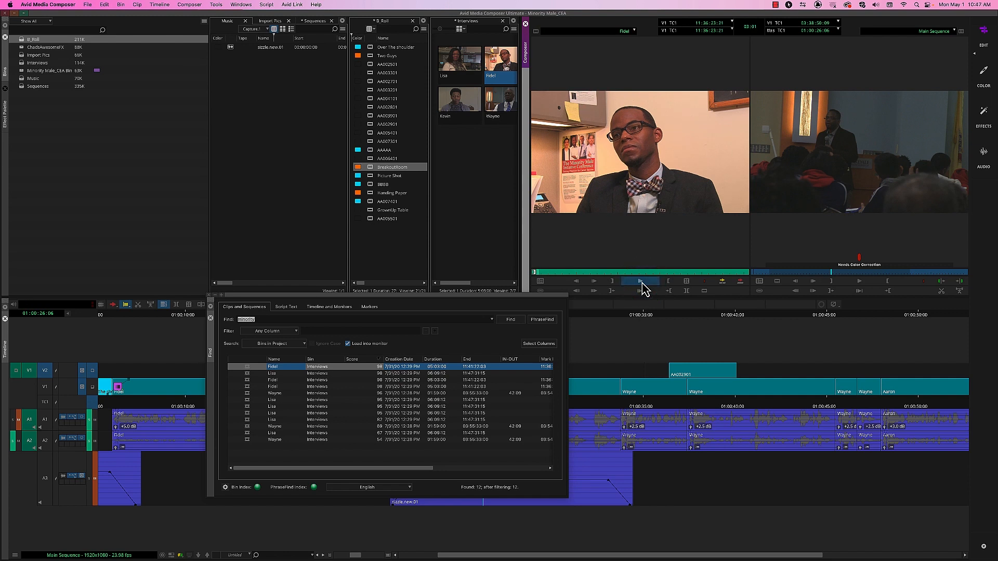
click(642, 283)
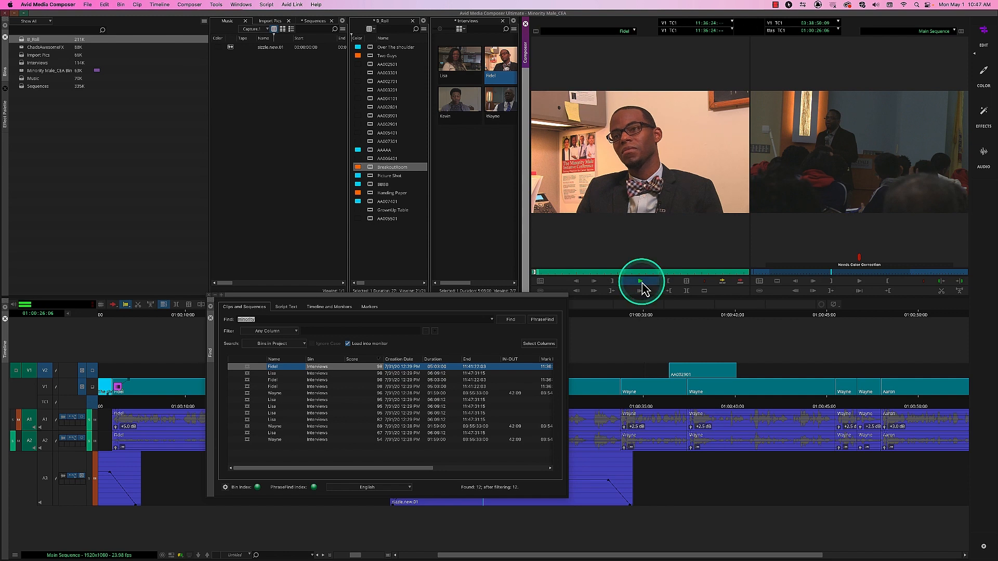
click(598, 45)
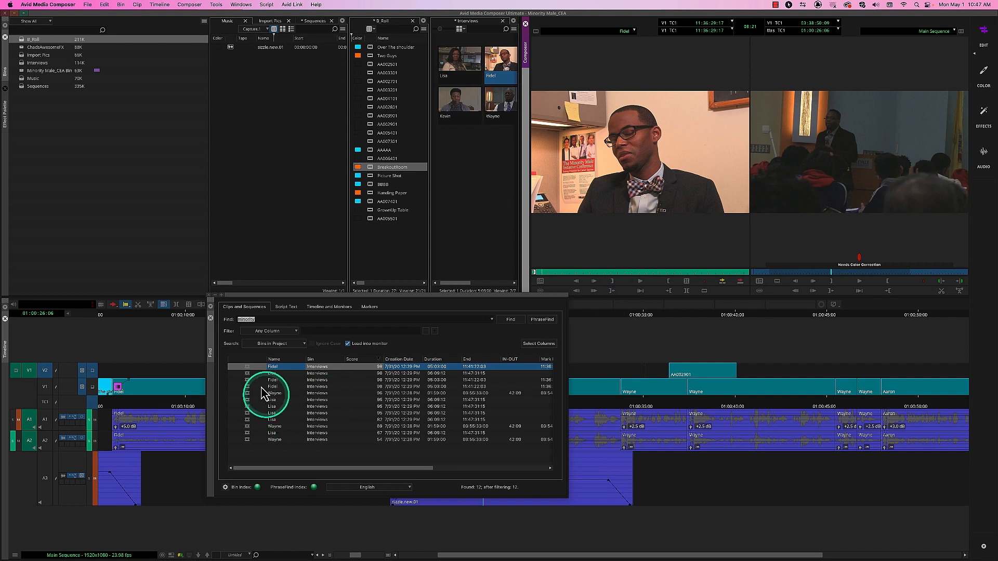
Step: Load the second PhraseFind result into the source monitor and play the spoken phrase
click(249, 374)
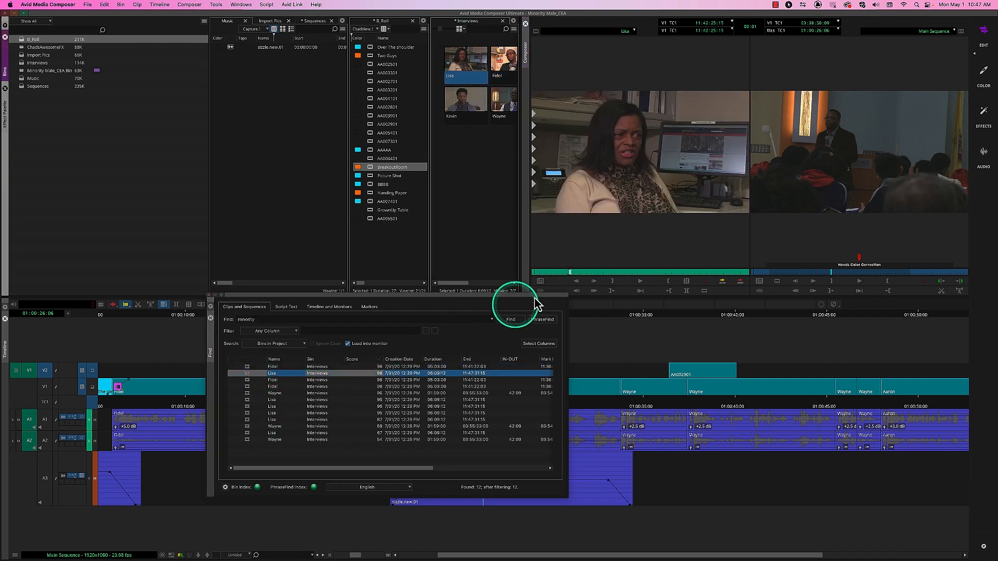
click(641, 282)
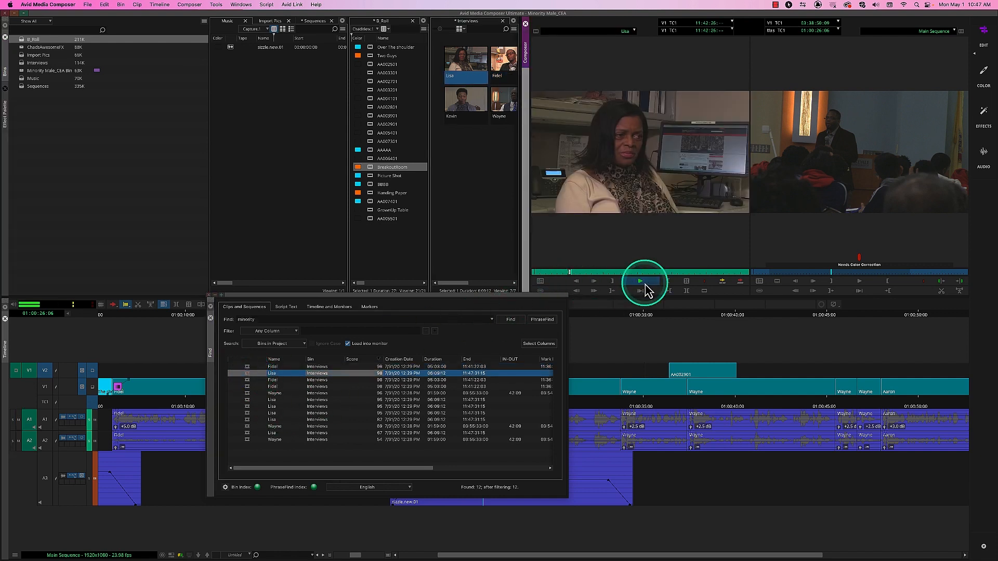
click(643, 284)
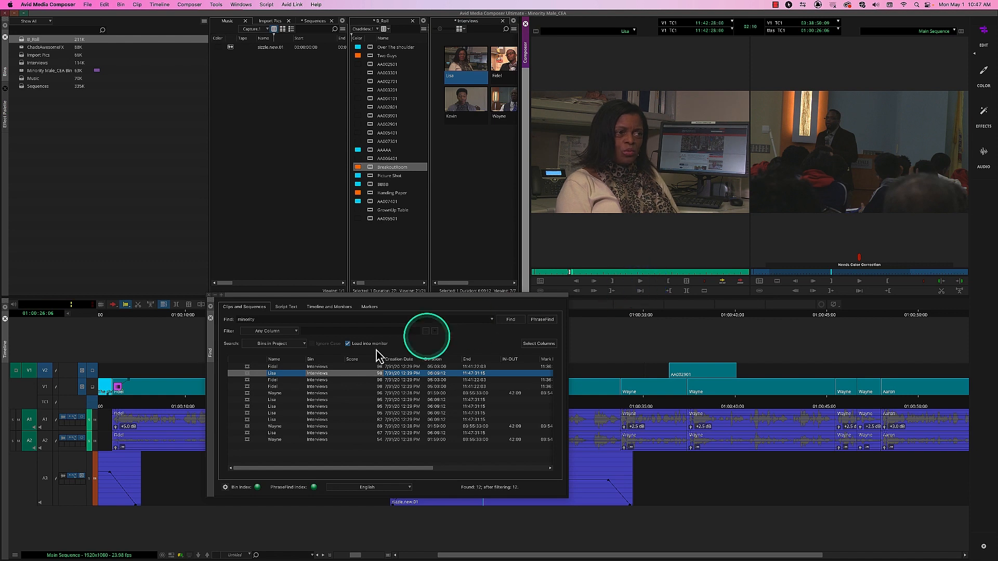
Step: Load the third PhraseFind result into the source monitor and play through its dialogue
click(250, 380)
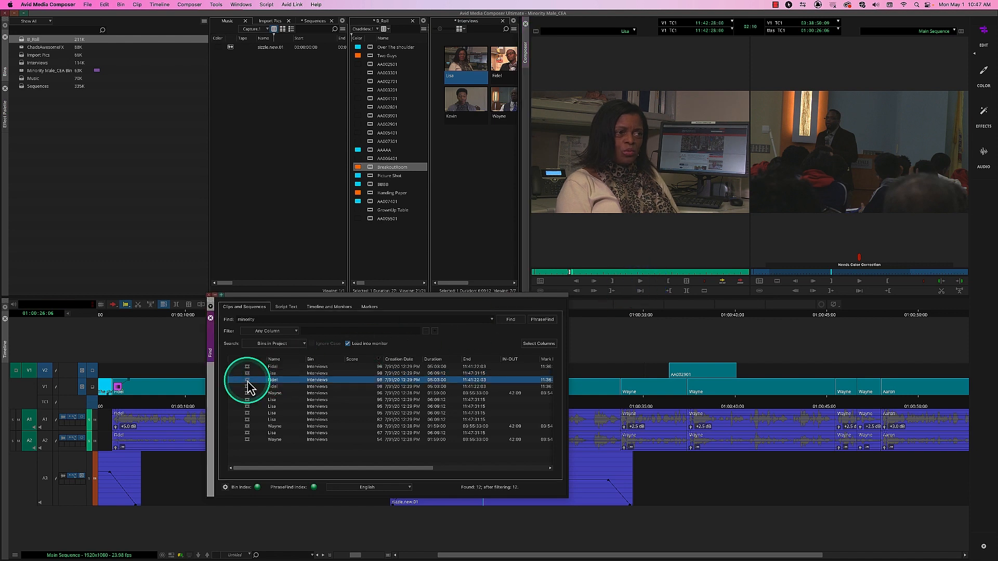
click(640, 282)
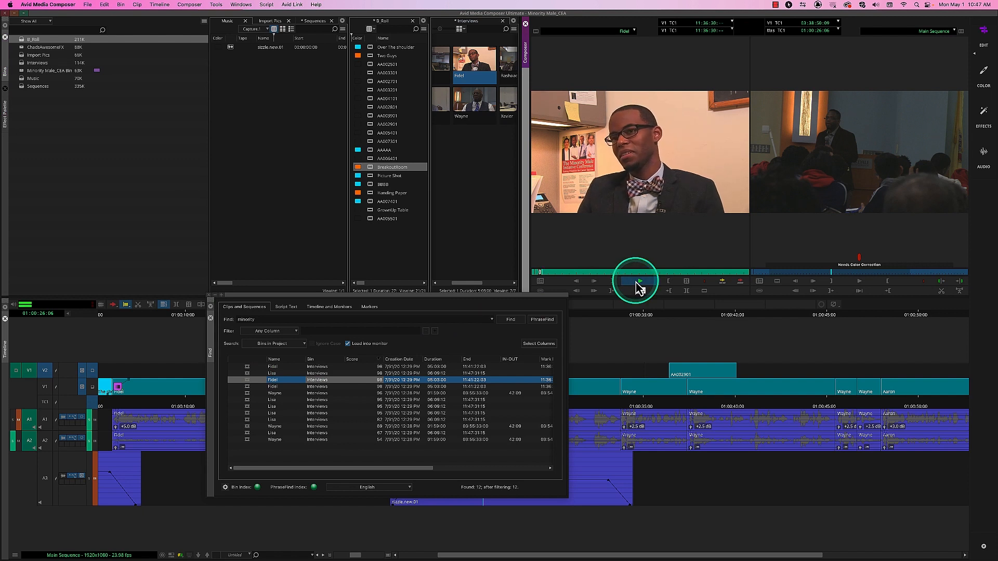
click(641, 283)
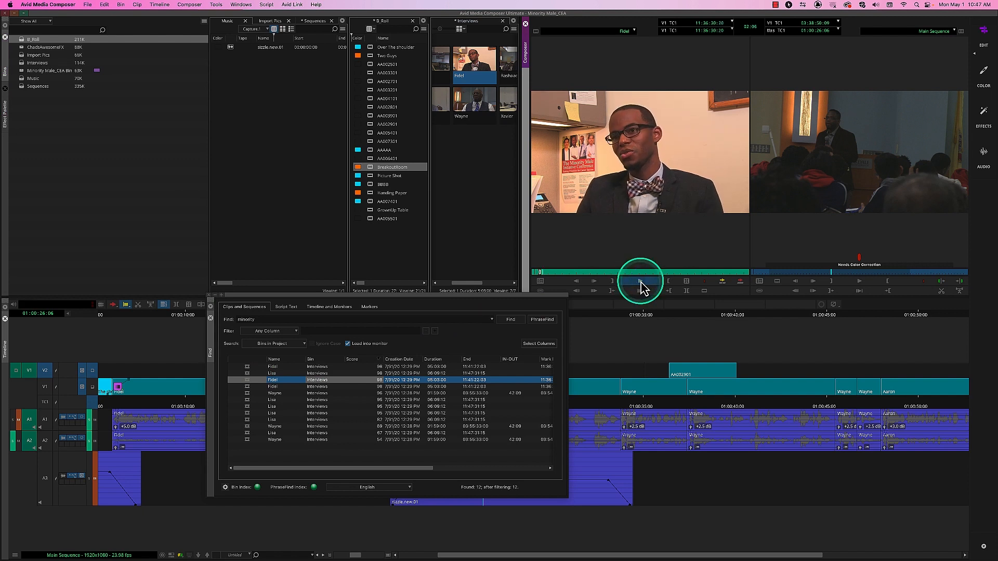
click(641, 284)
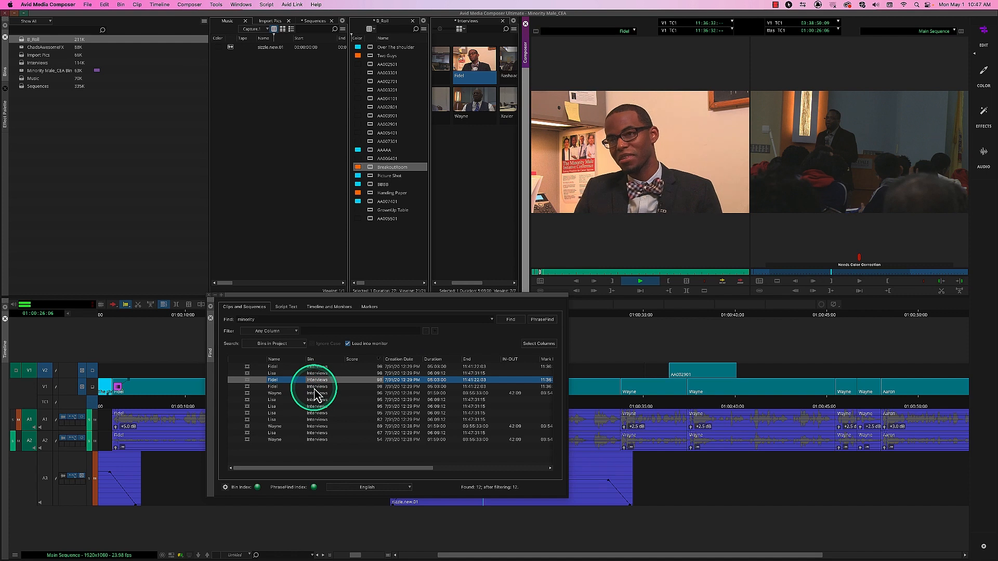
click(643, 285)
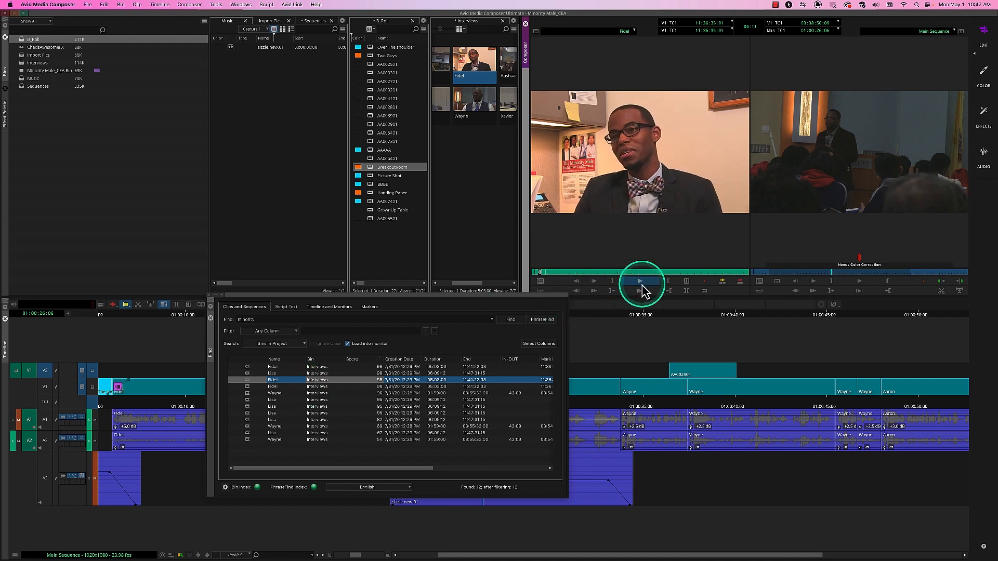
Step: Load the last, lowest-scoring PhraseFind result into the source monitor and play its dialogue
click(250, 441)
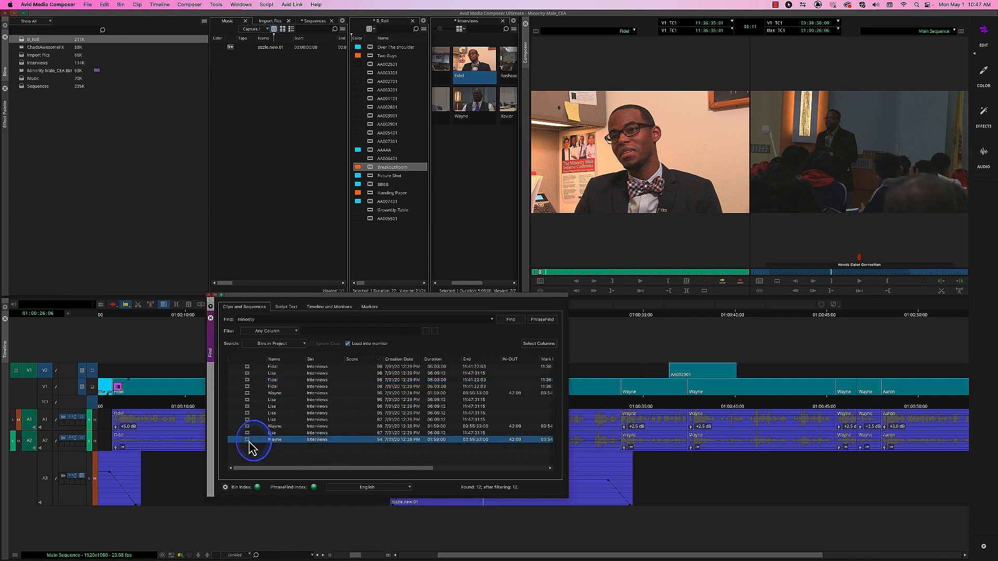
click(643, 283)
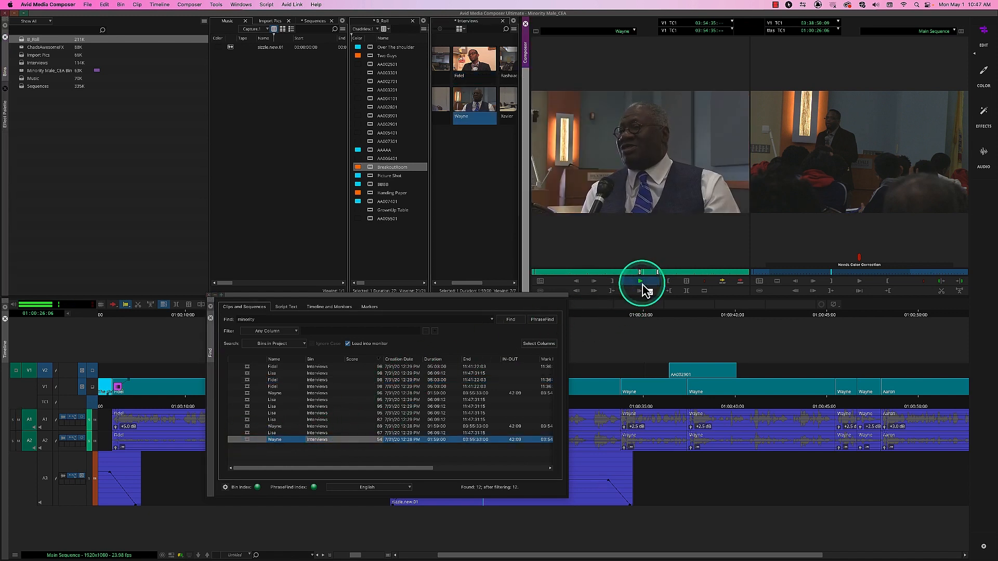
click(643, 284)
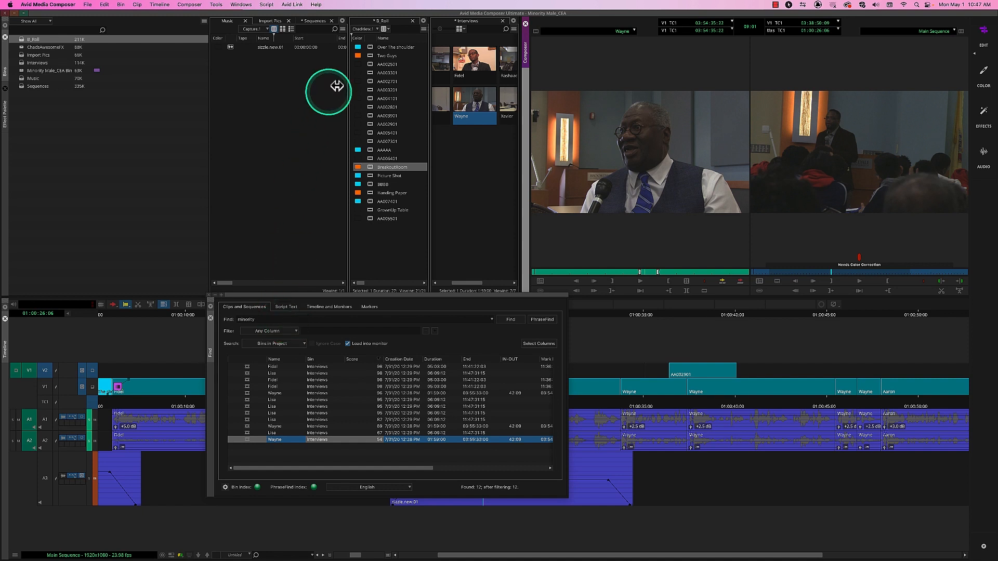
Step: Close the B_Roll and Interviews bins and the Find window
click(413, 21)
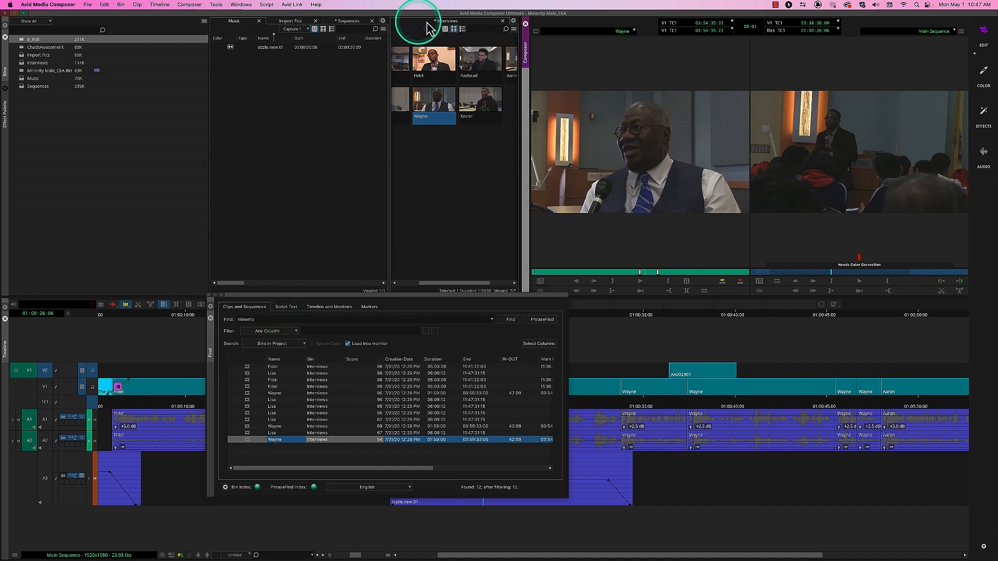
click(503, 21)
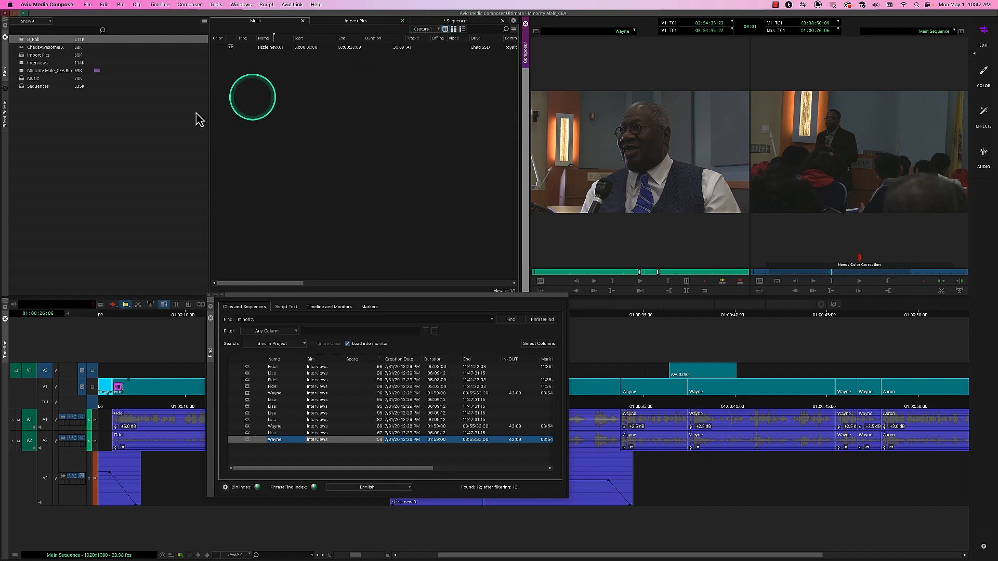
click(211, 317)
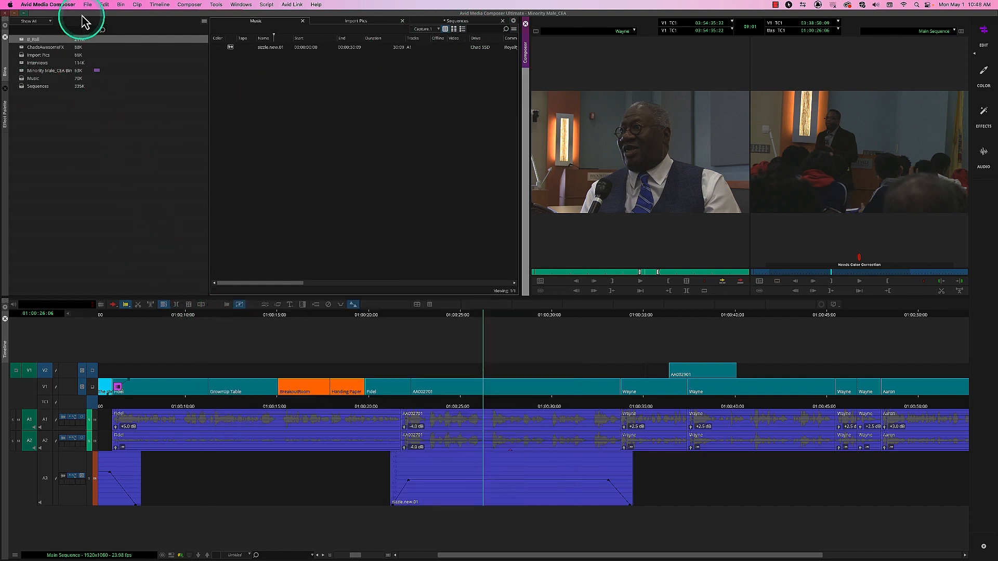
Step: Check which software options are installed in the About Avid Media Composer window and close it
click(71, 5)
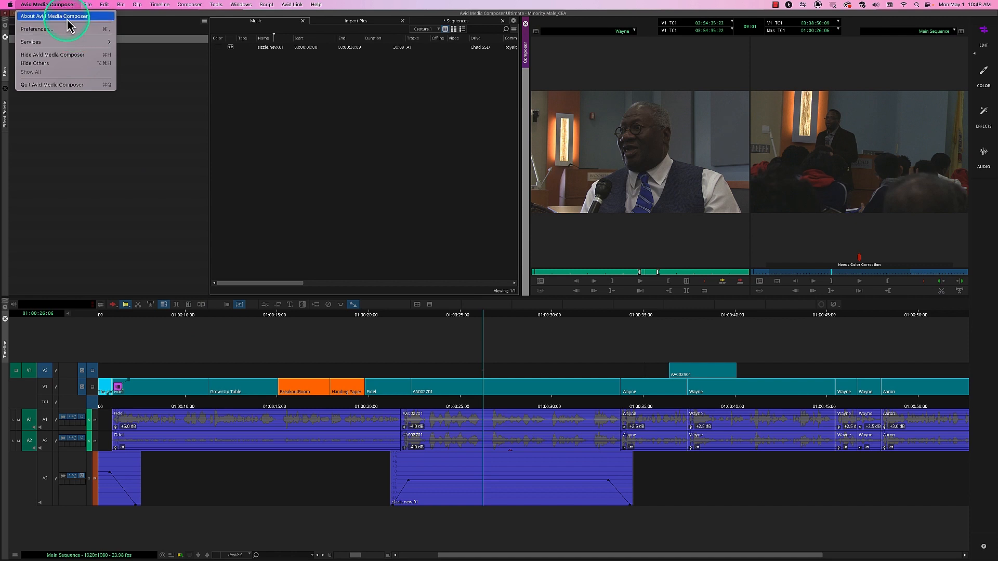
click(68, 20)
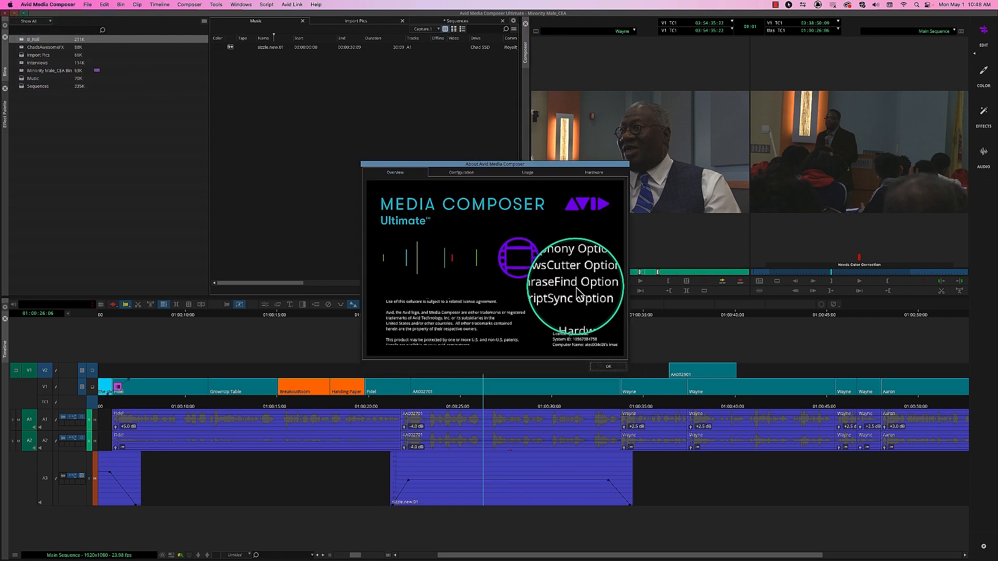
click(610, 368)
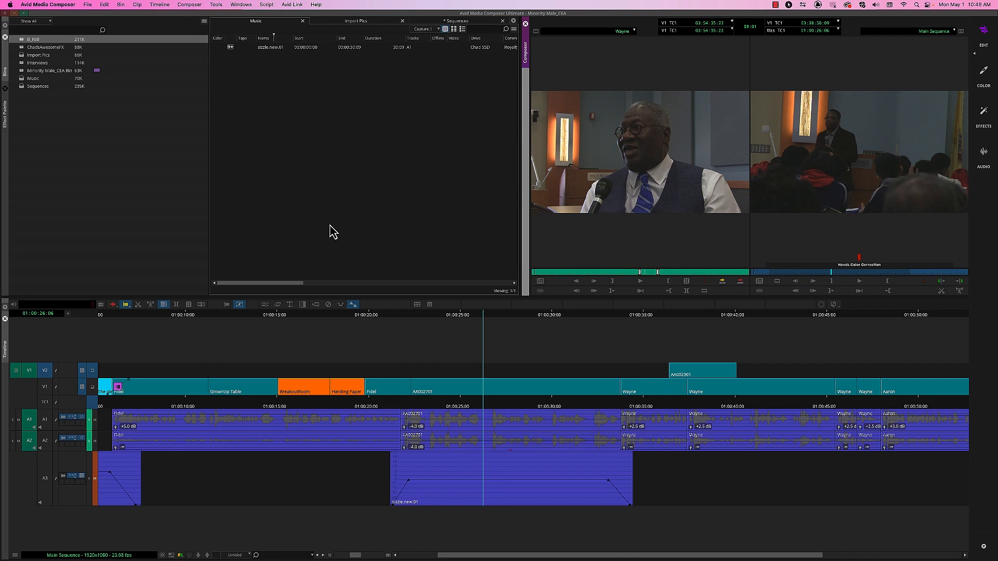
Step: Move the timeline playhead back to 01:00:22:14 and open the B_Roll and Interviews bins
drag(488, 421, 419, 416)
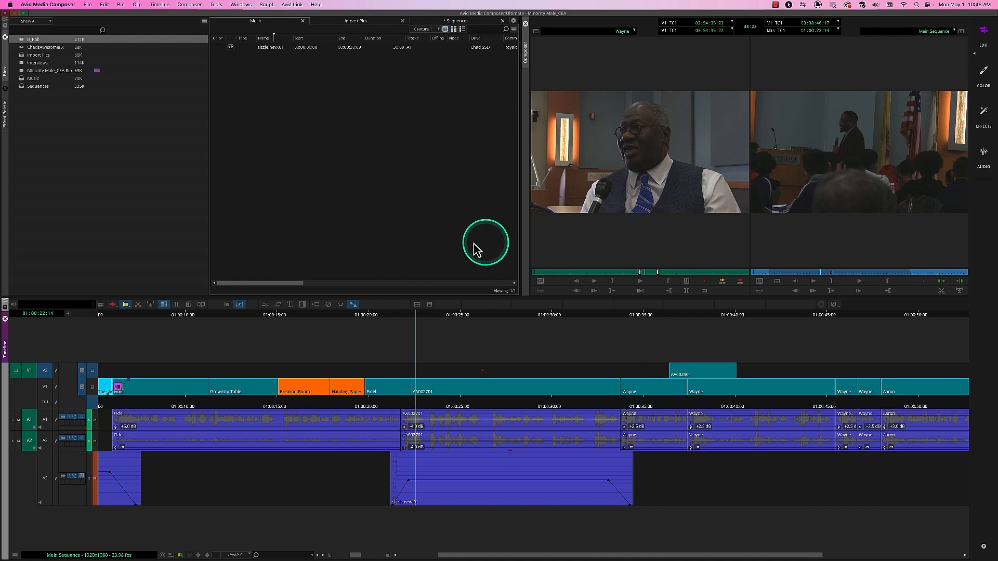
click(416, 183)
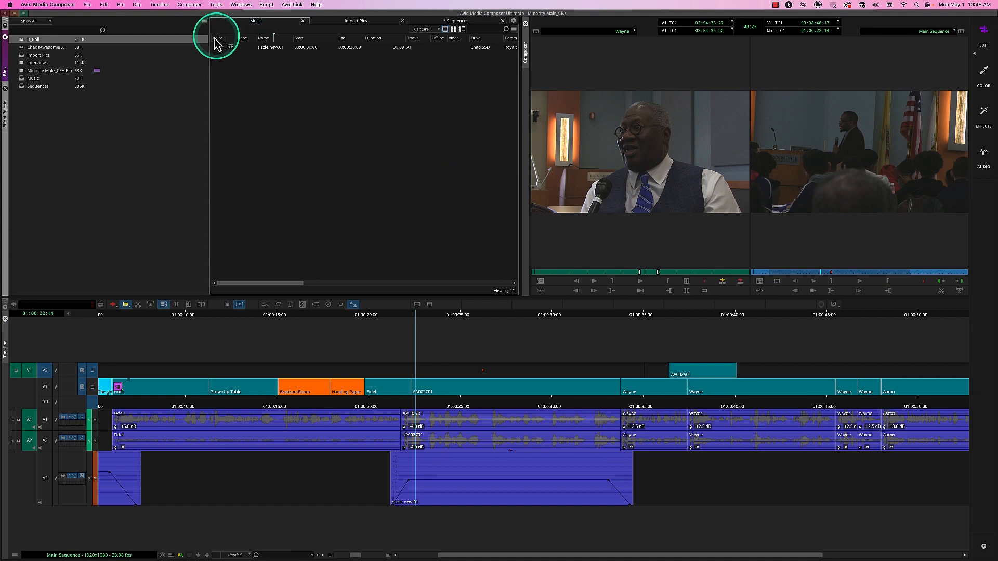
double_click(34, 38)
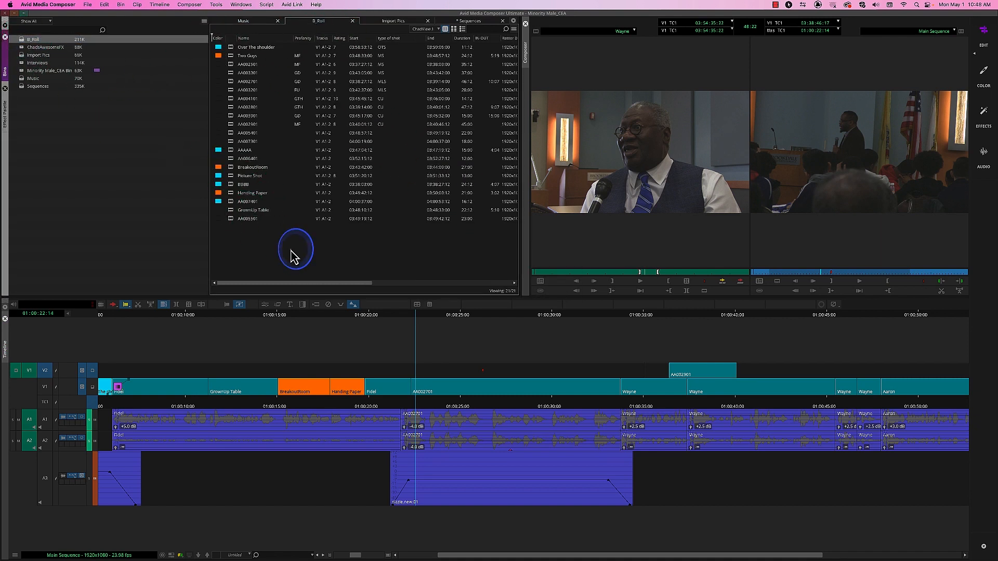
double_click(23, 63)
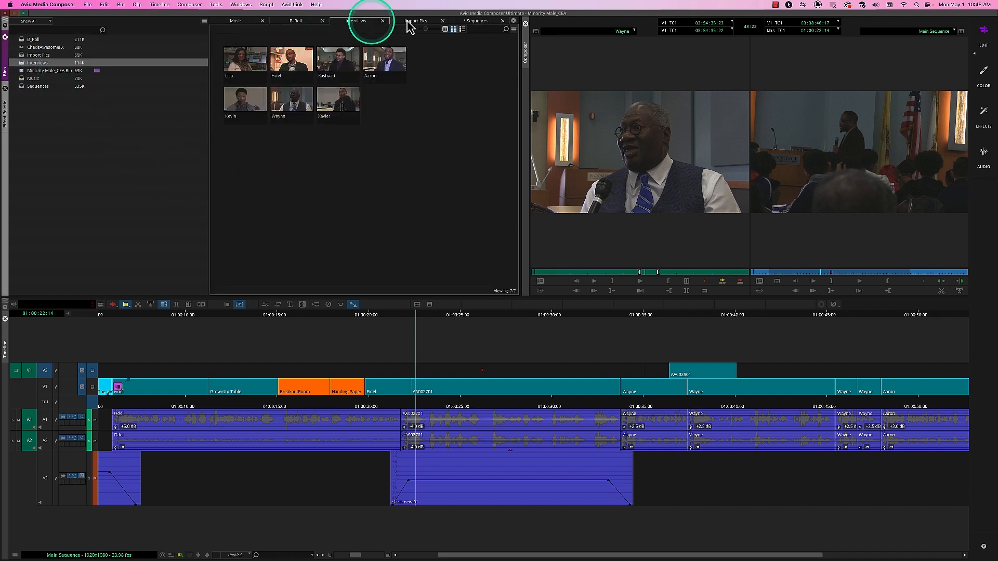
click(470, 21)
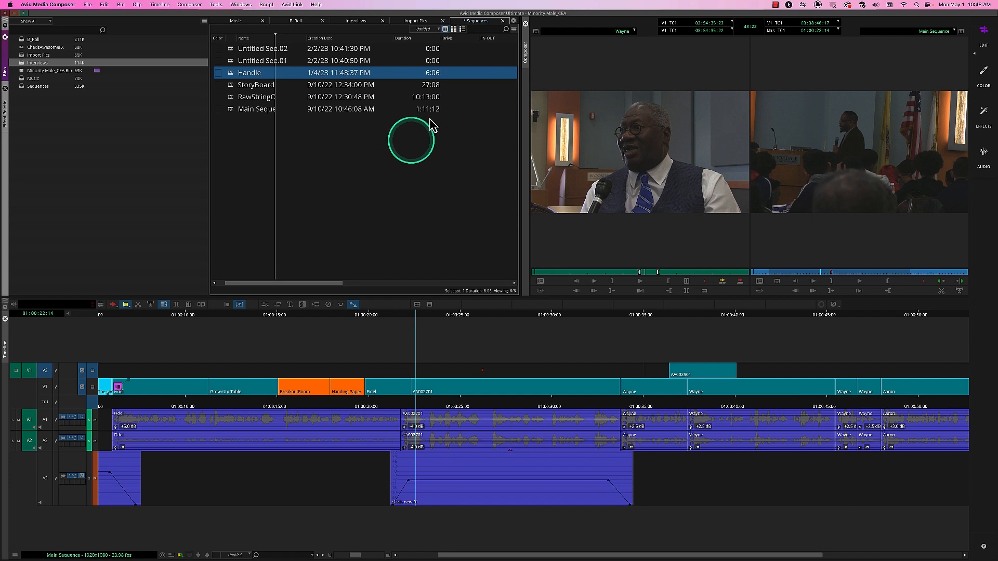
click(514, 30)
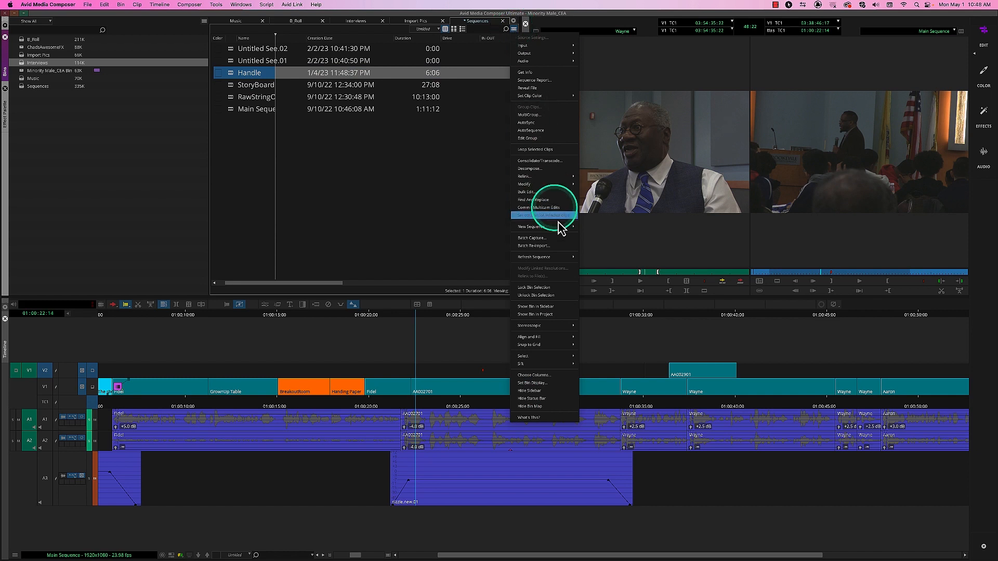
click(420, 233)
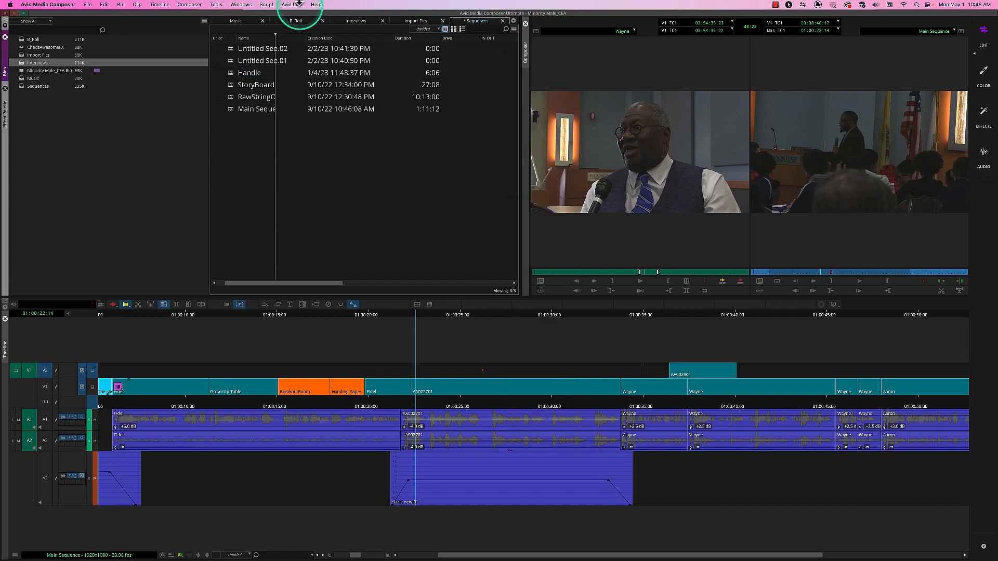
Step: Show the B_Roll bin in Frame view and arrange its clips with Fill Window
click(307, 22)
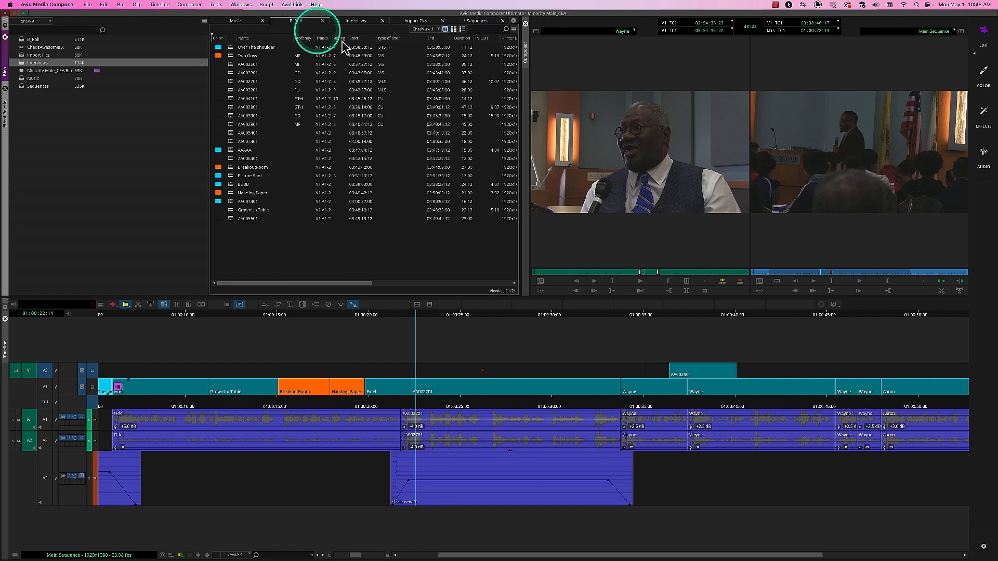
click(454, 28)
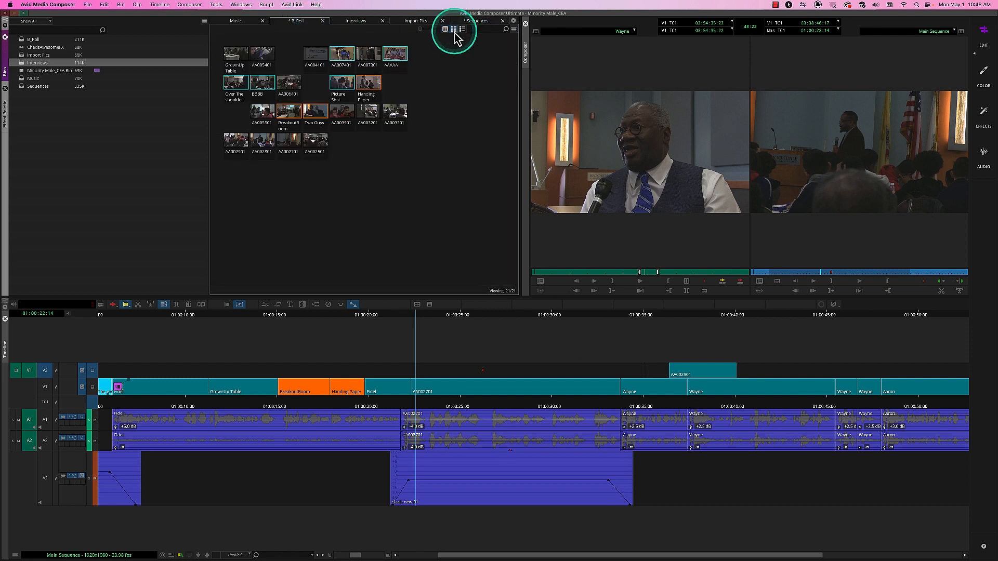
click(514, 29)
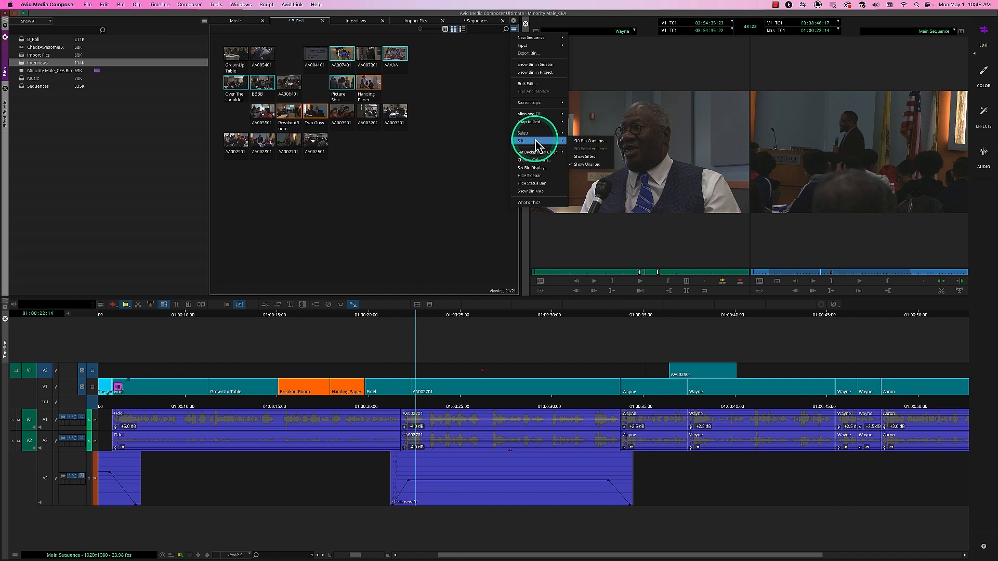
click(456, 149)
click(513, 29)
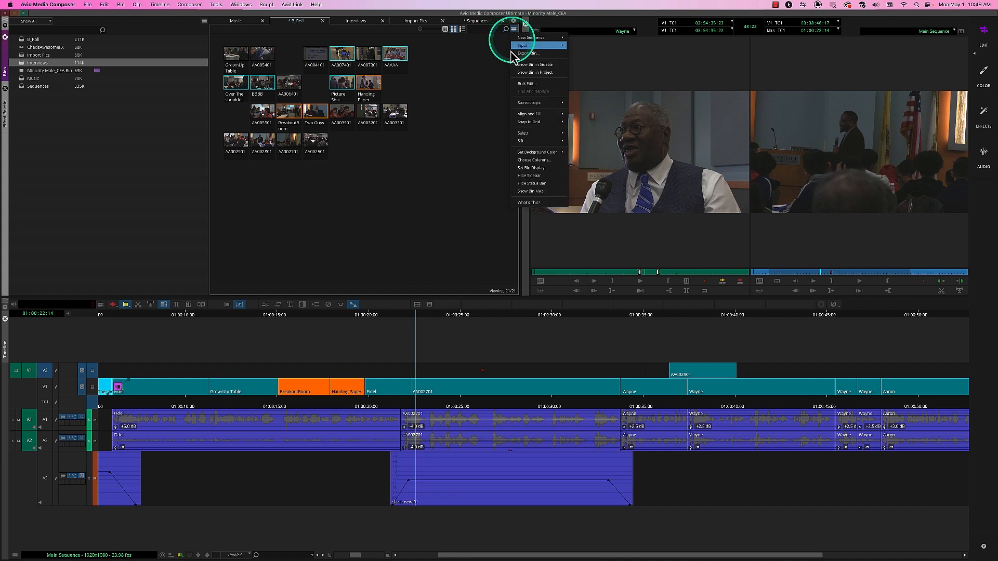
mouse_move(541, 114)
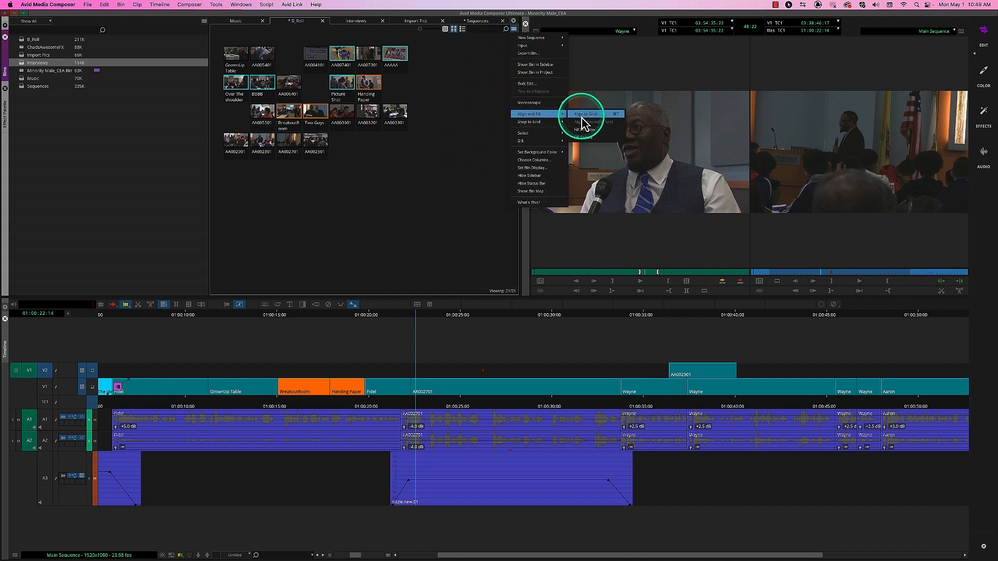
click(587, 130)
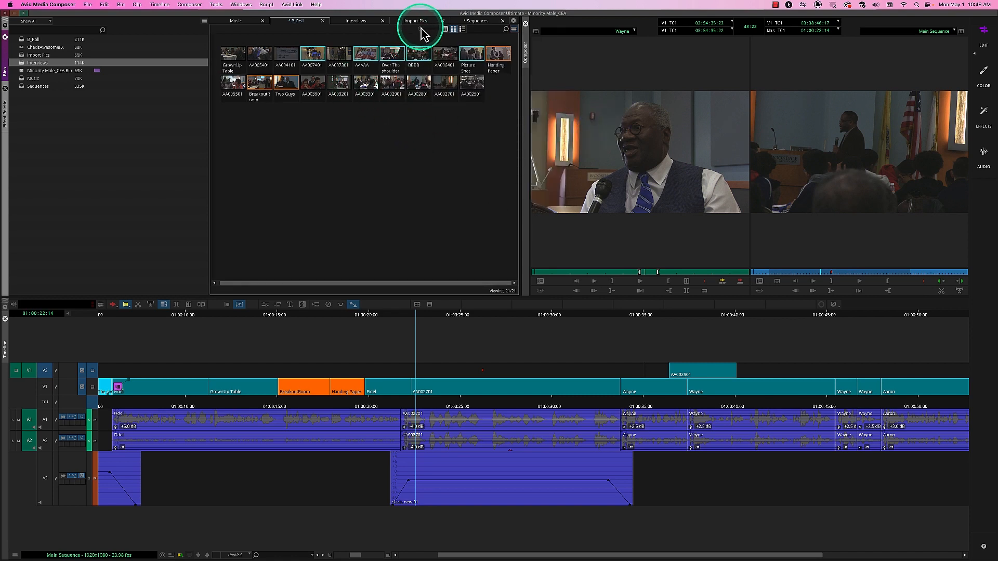
Step: Enlarge the B_Roll thumbnails and rearrange them to the bin width with Fill Window
drag(420, 29, 439, 29)
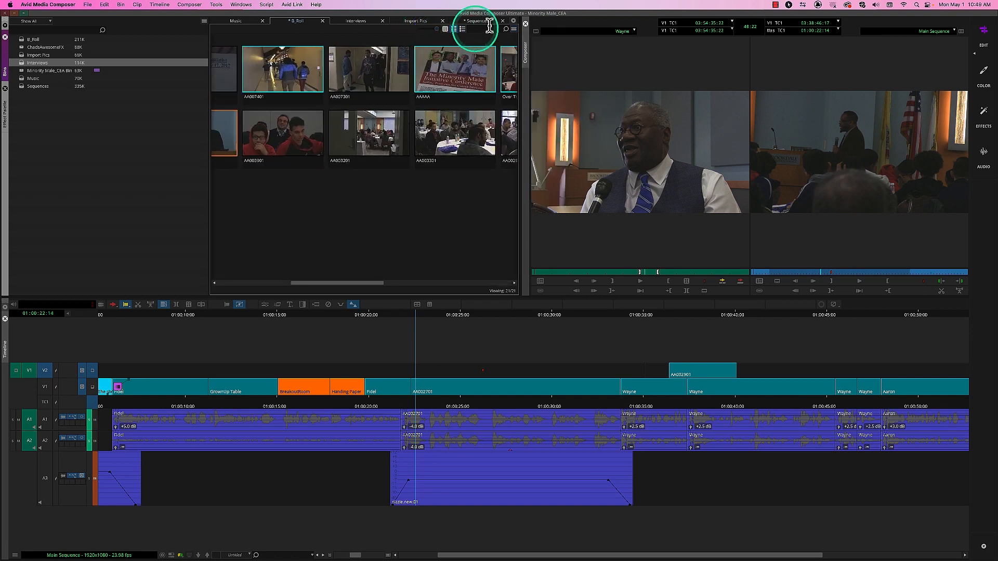
click(514, 30)
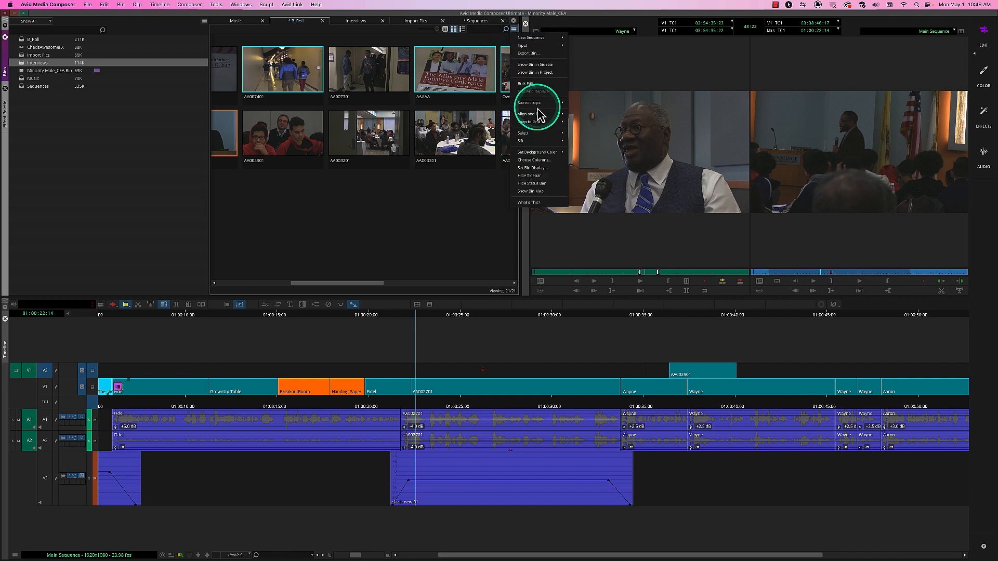
mouse_move(541, 117)
click(592, 130)
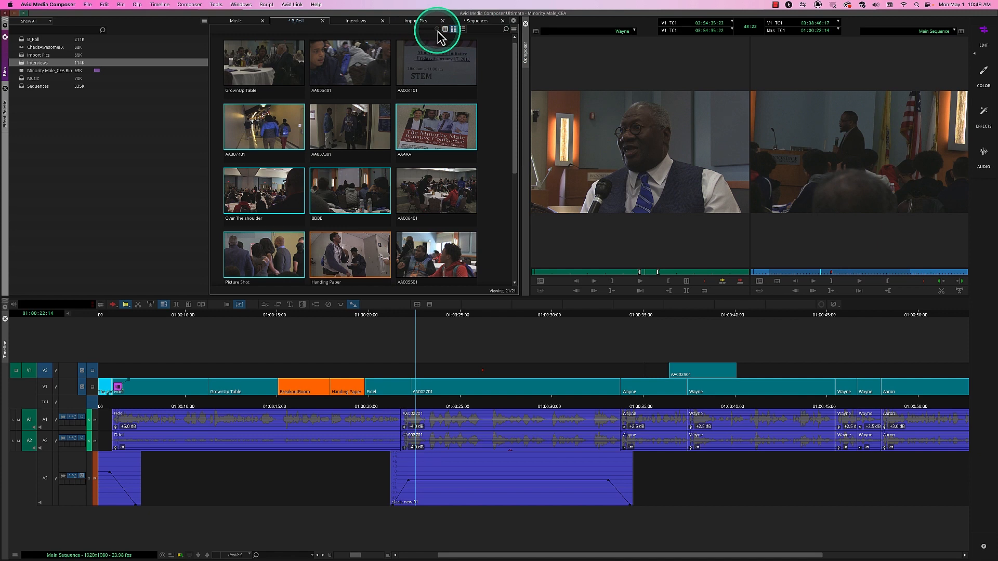
Step: Make the B_Roll thumbnails smaller and look over the Select and Align and Fill options without applying any
drag(438, 29, 429, 29)
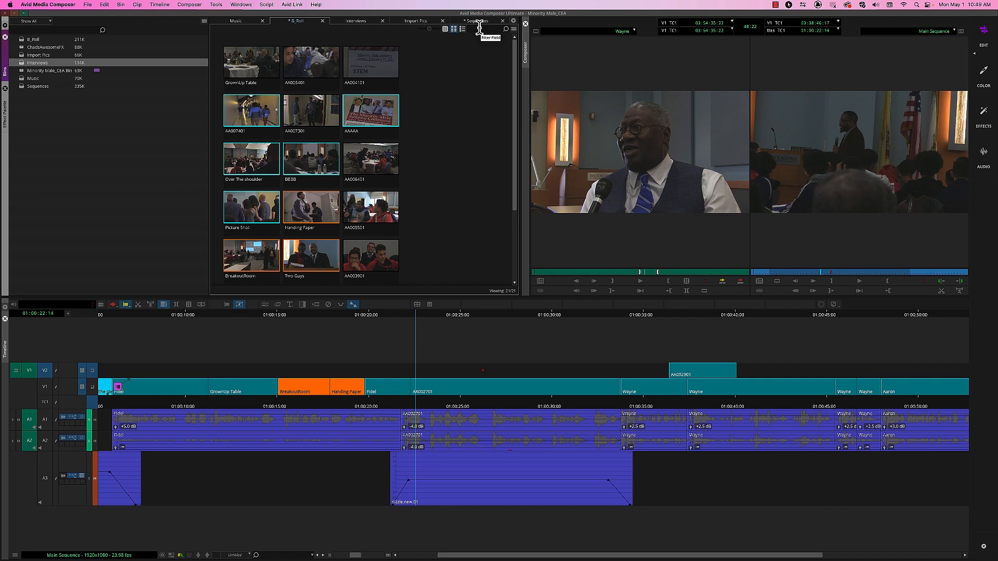
click(514, 29)
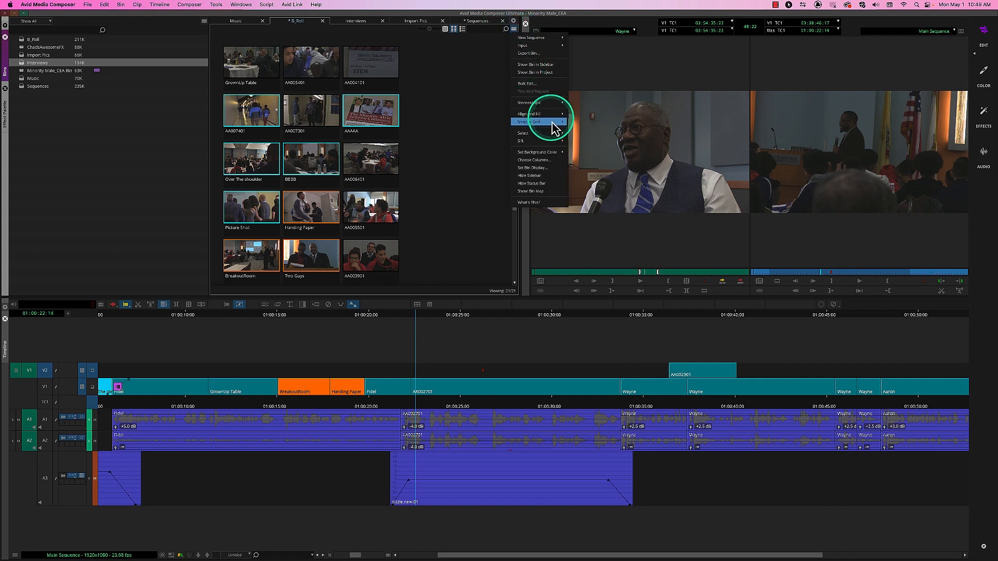
mouse_move(556, 139)
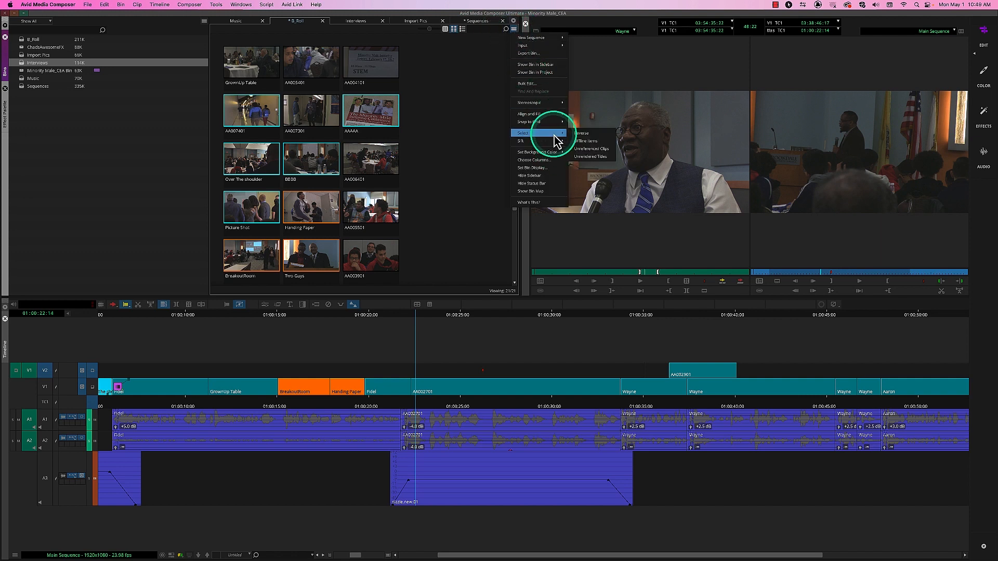
mouse_move(553, 113)
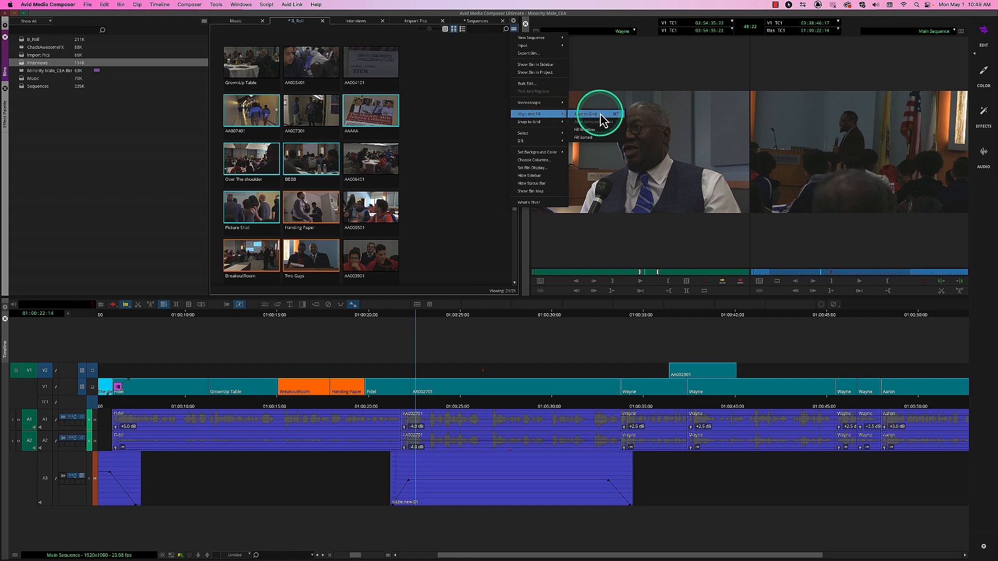
click(470, 123)
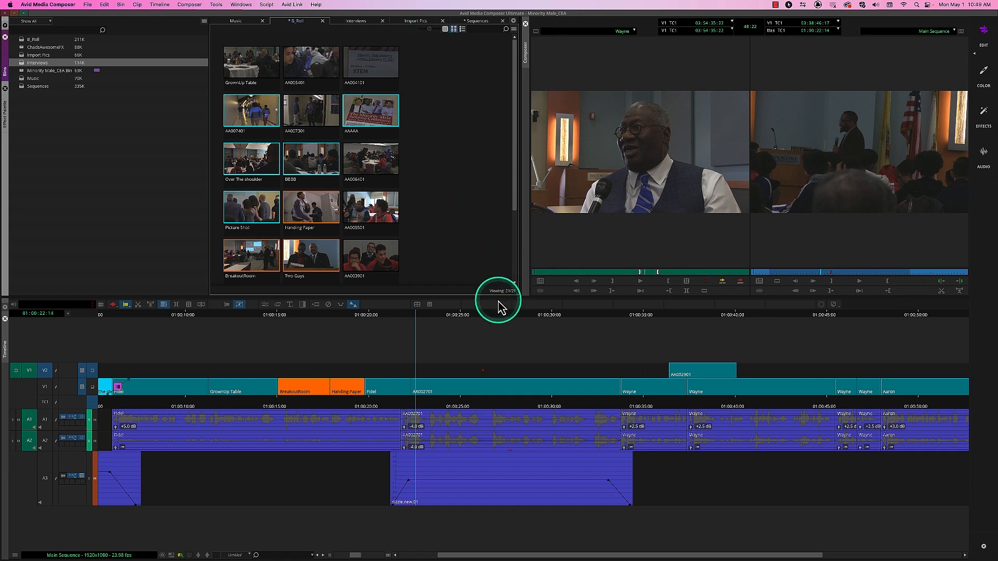
Step: Shorten the bin area to give the timeline more height and shrink the B_Roll thumbnails further
drag(495, 297, 501, 202)
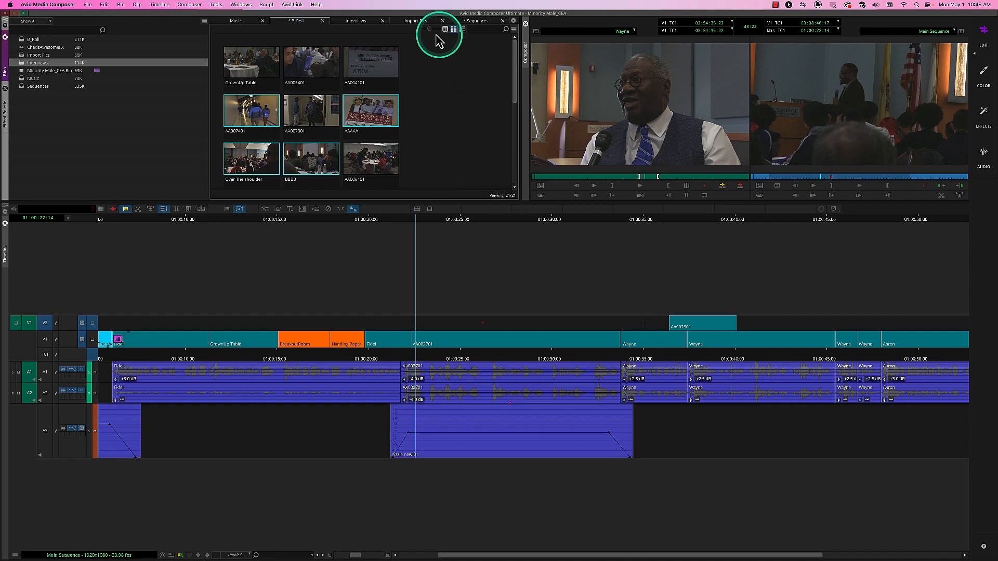
drag(431, 29, 424, 30)
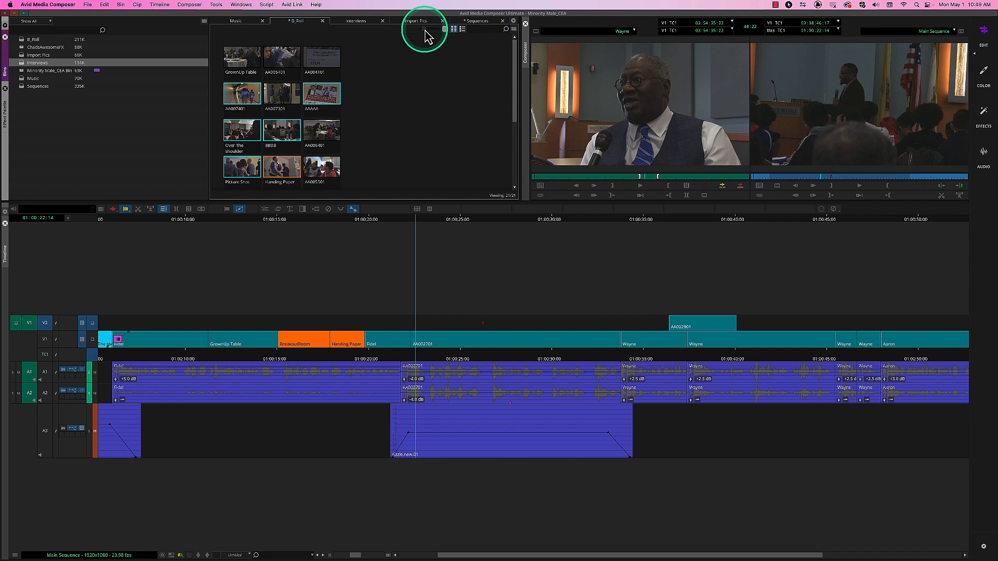
Step: Try moving the top three frames of the third column into the bin's empty space together, and undo the move
drag(367, 59, 325, 150)
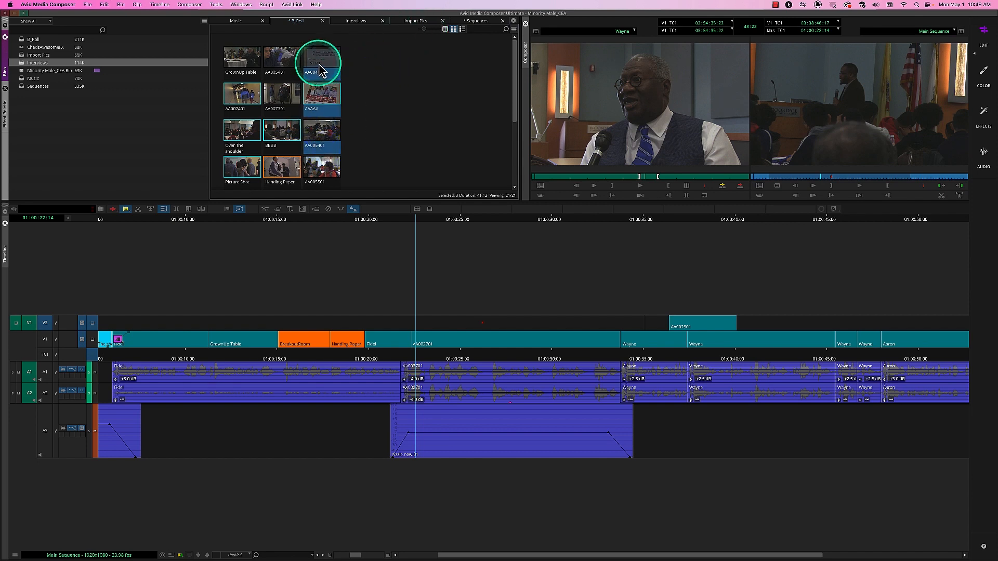
drag(320, 70, 451, 99)
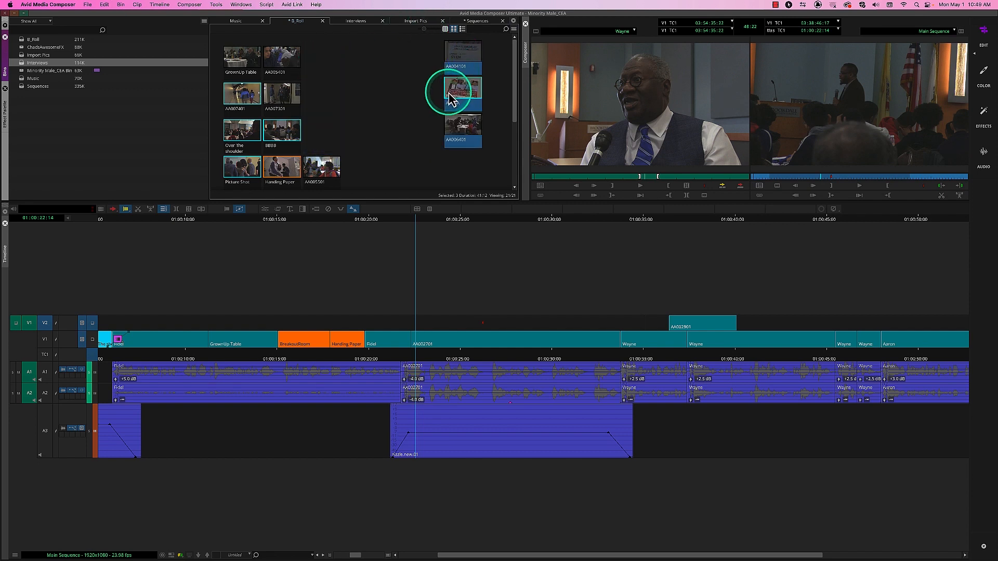
key(super+z)
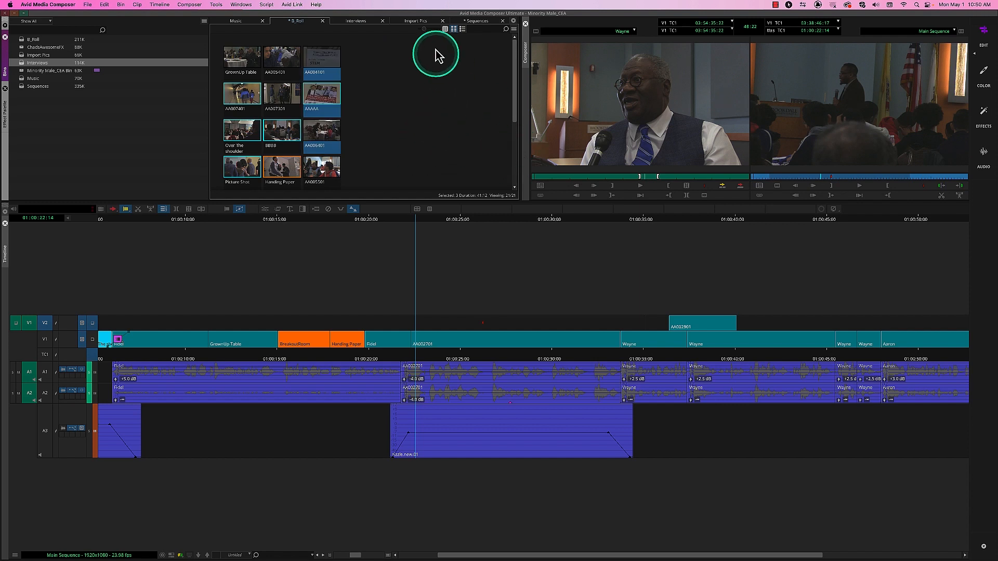
Step: Enlarge the B_Roll thumbnails and shift the lowest three frames of the third column out of the grid
key(super+l)
drag(444, 33, 435, 35)
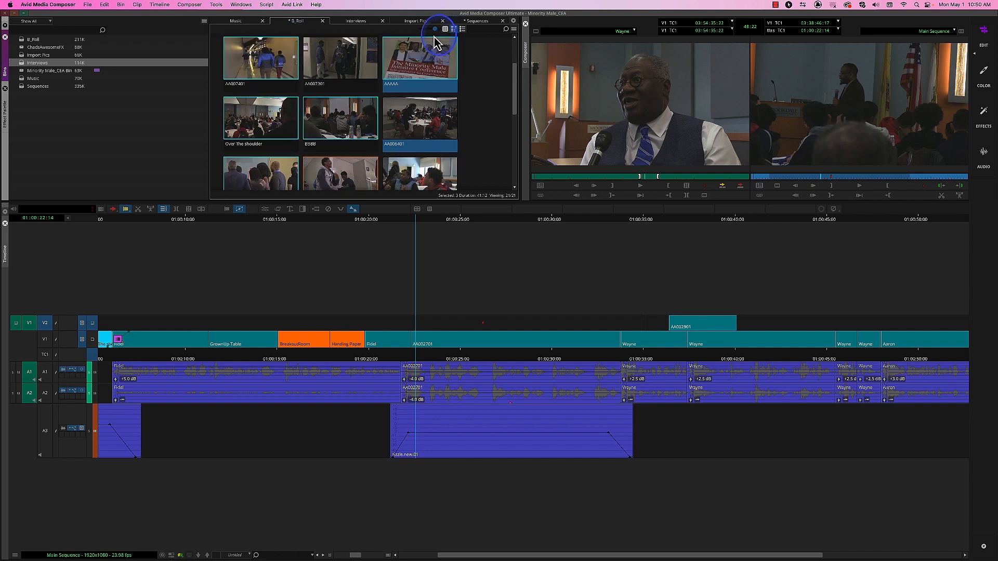
drag(512, 111, 512, 192)
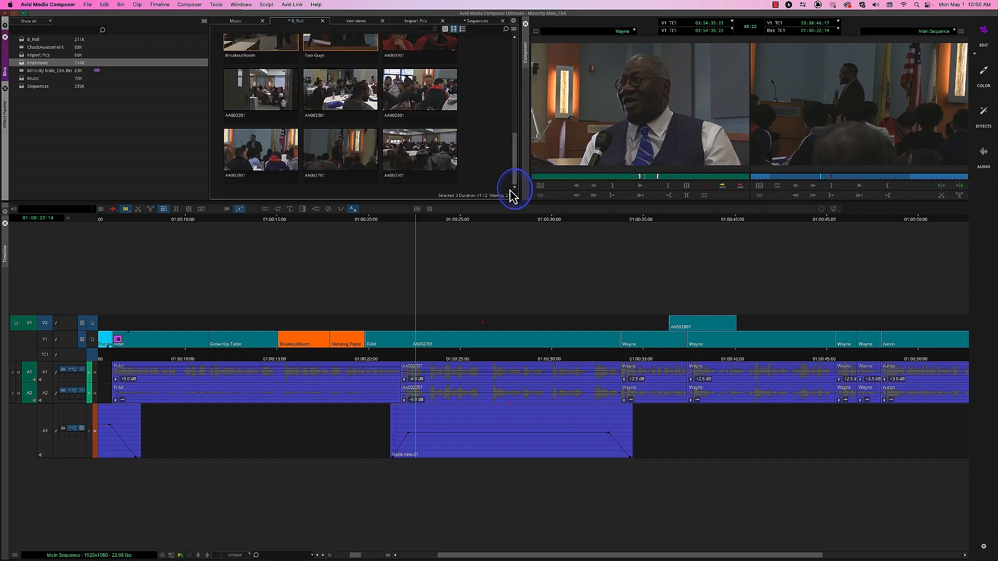
drag(445, 147, 491, 159)
drag(424, 87, 446, 98)
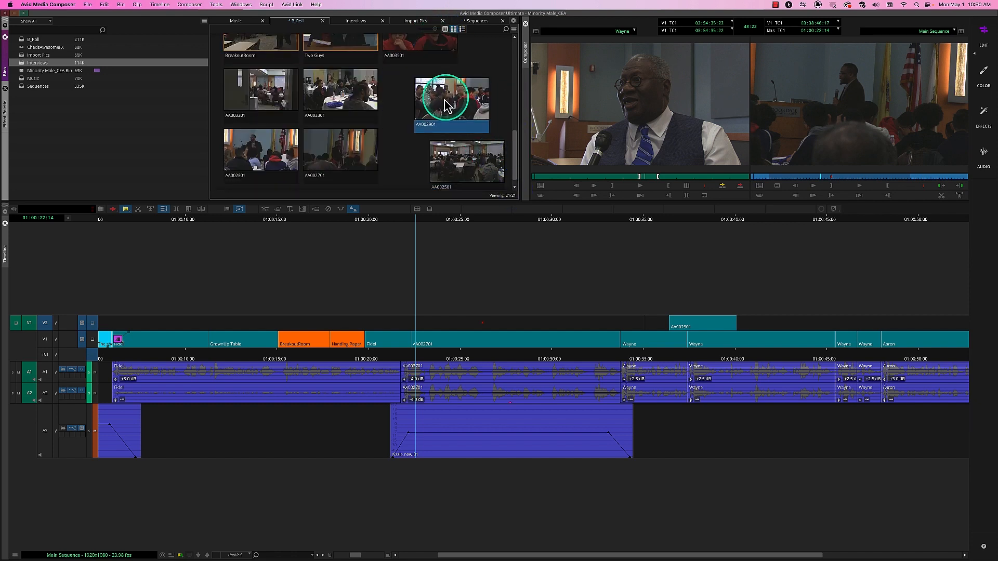
drag(430, 38, 459, 51)
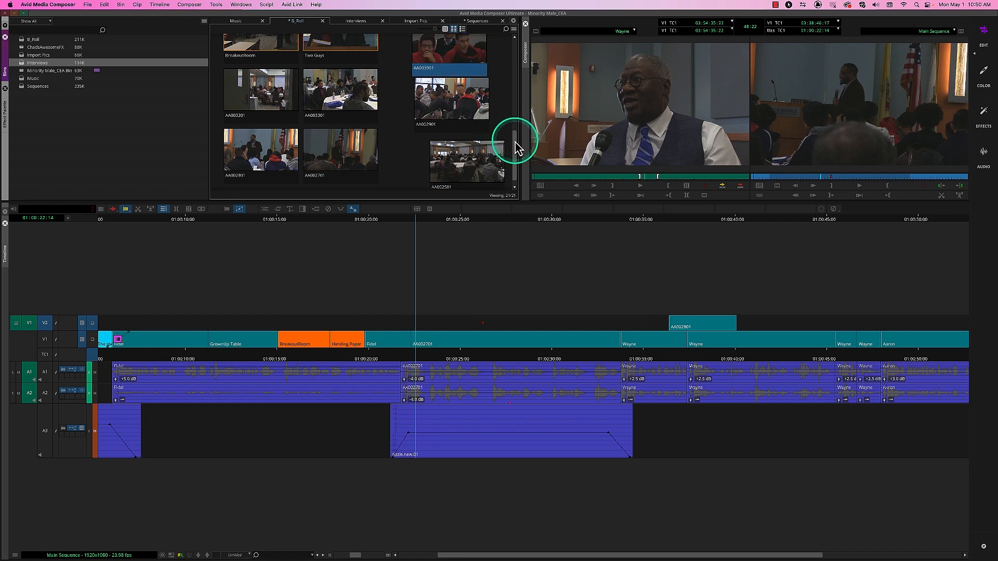
Step: Select the AAAAA clip and switch the B_Roll bin back to Text view
drag(512, 138, 519, 78)
click(448, 119)
drag(448, 119, 472, 121)
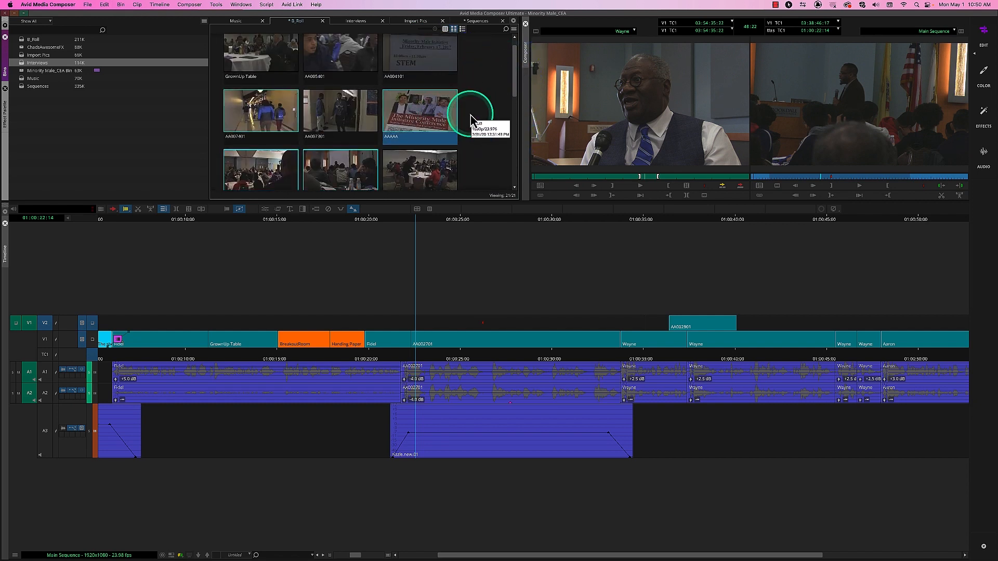
click(445, 29)
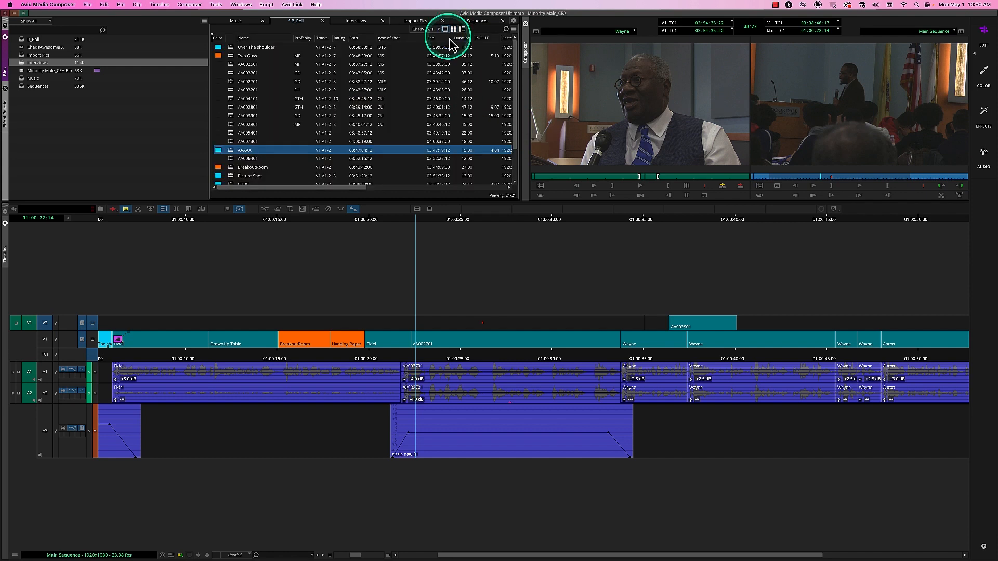
Step: Switch the B_Roll bin to Frame view and enlarge the bin area in both height and width
click(514, 29)
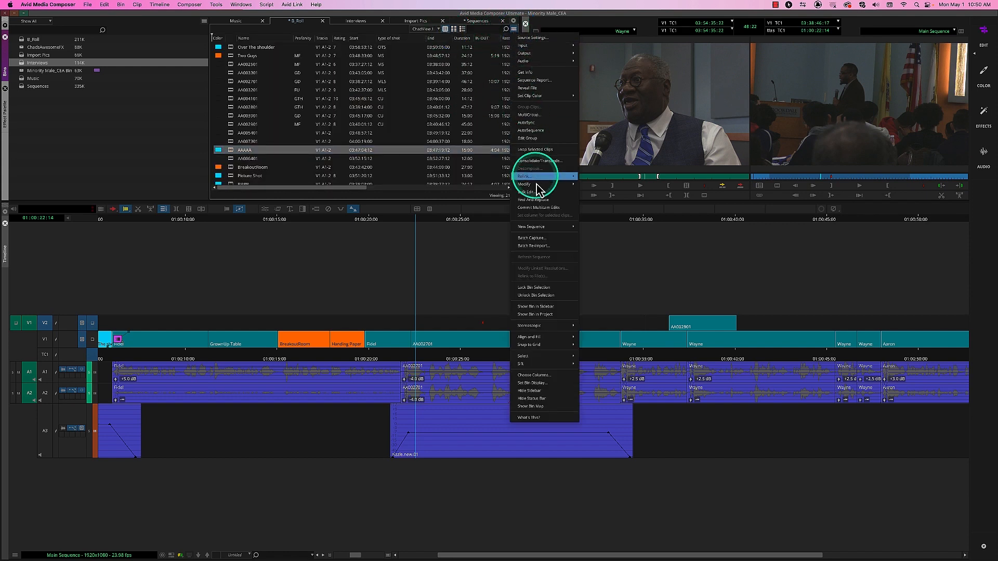
mouse_move(534, 186)
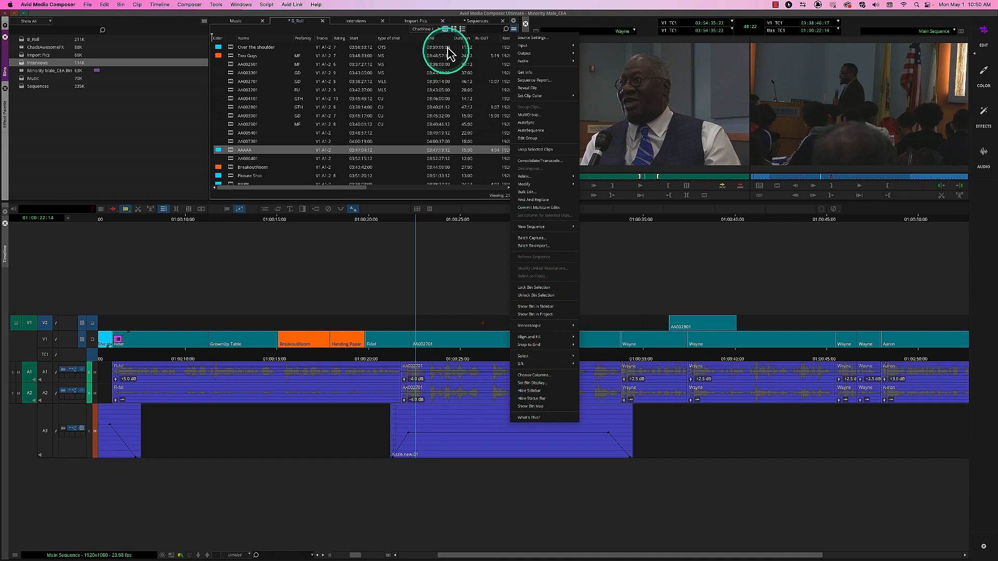
click(454, 28)
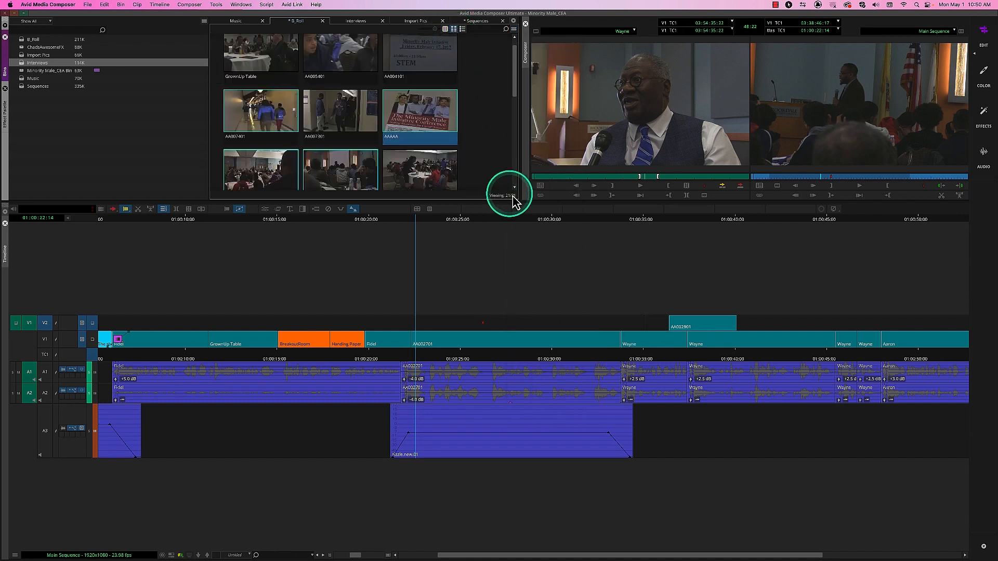
drag(518, 202, 531, 365)
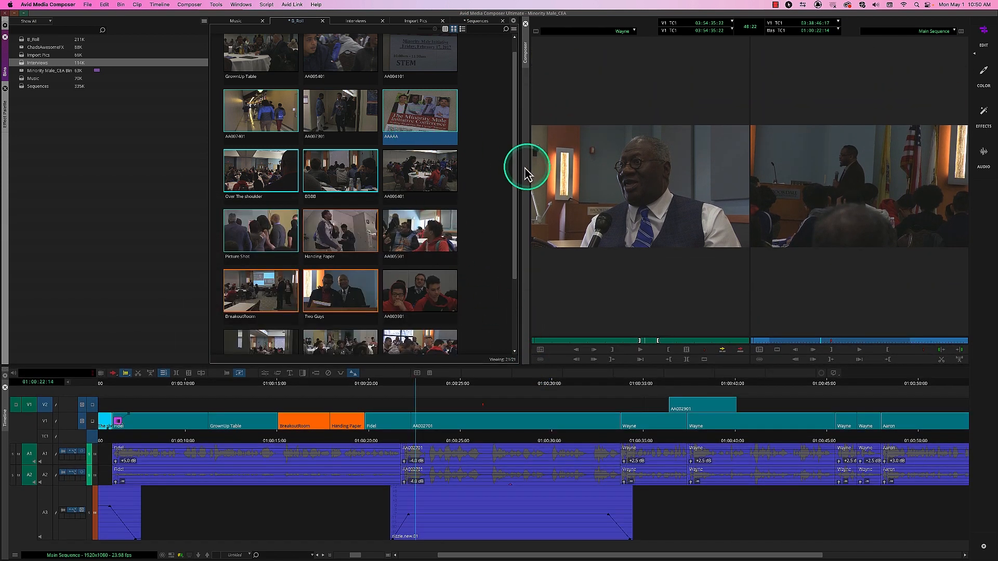
drag(520, 170, 686, 170)
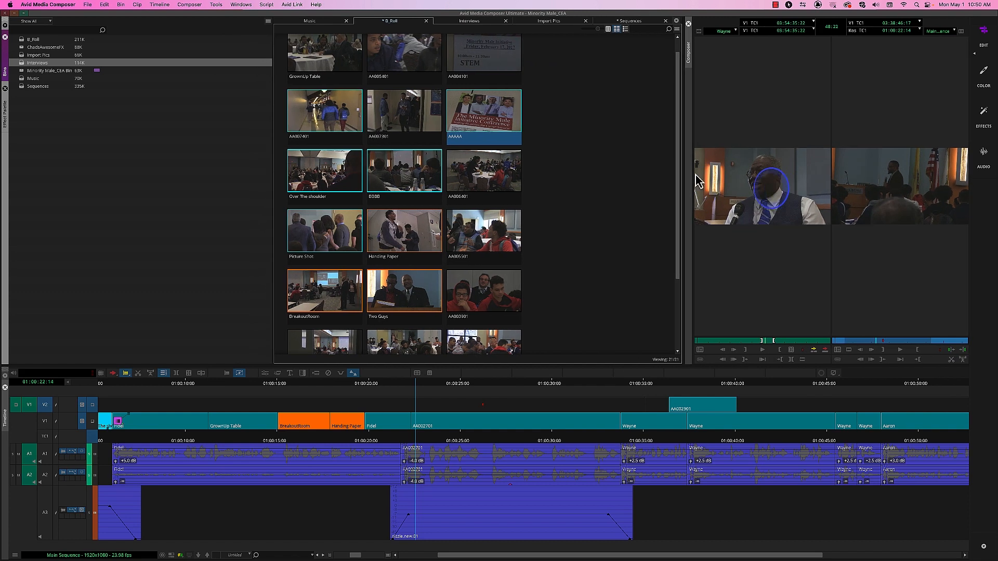
Step: Narrow the bin sidebar and scatter the AAAAA, AA006401, AA003901, BBBB and AA007301 frames across the bin's empty space
drag(621, 112, 624, 111)
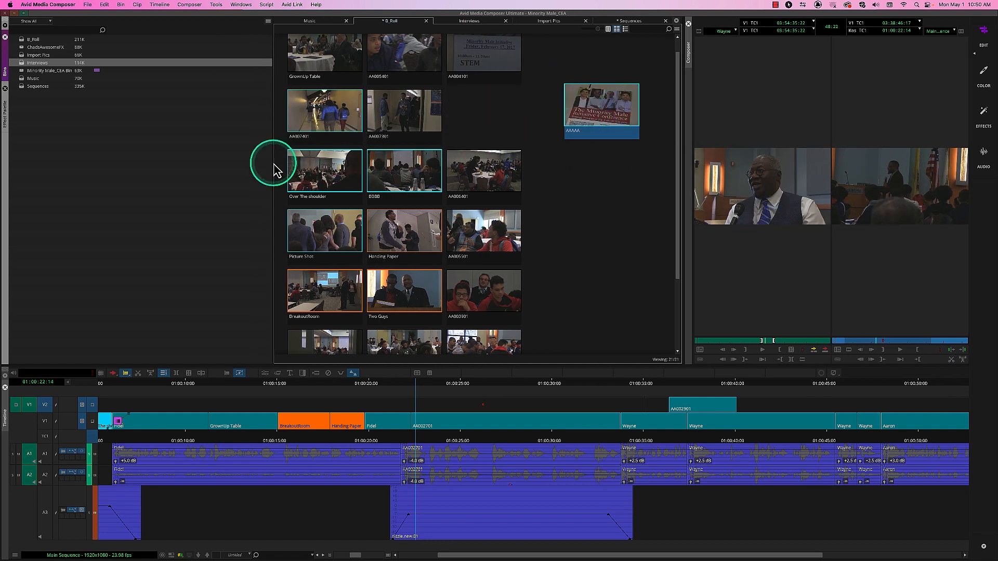
drag(272, 164, 59, 172)
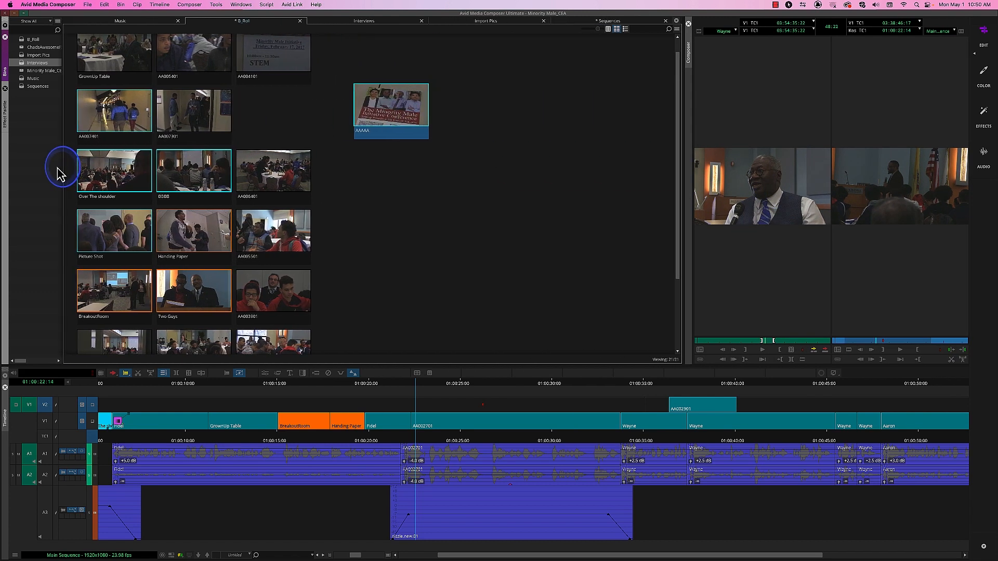
drag(284, 178, 559, 231)
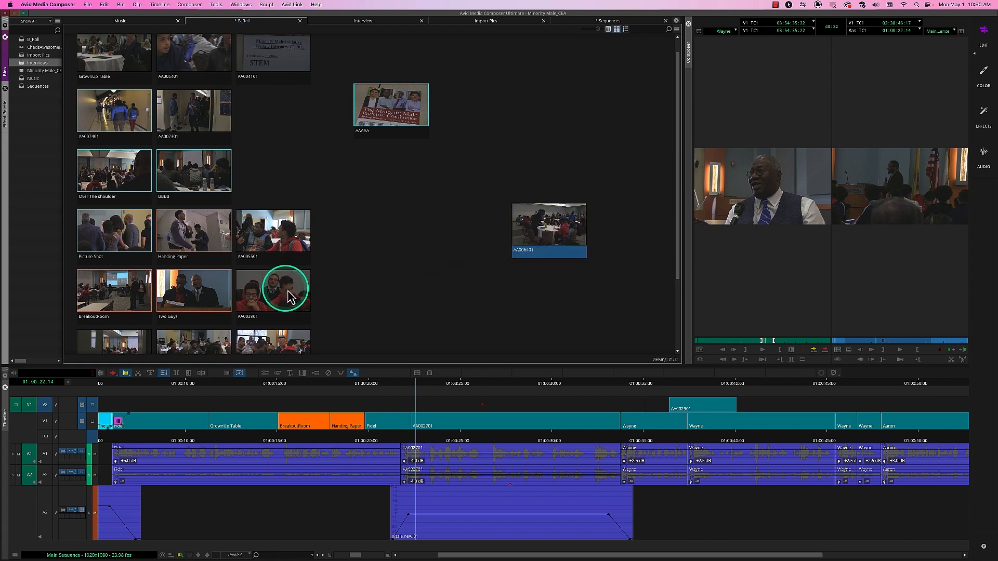
drag(286, 292, 588, 103)
drag(214, 187, 567, 325)
drag(192, 127, 477, 71)
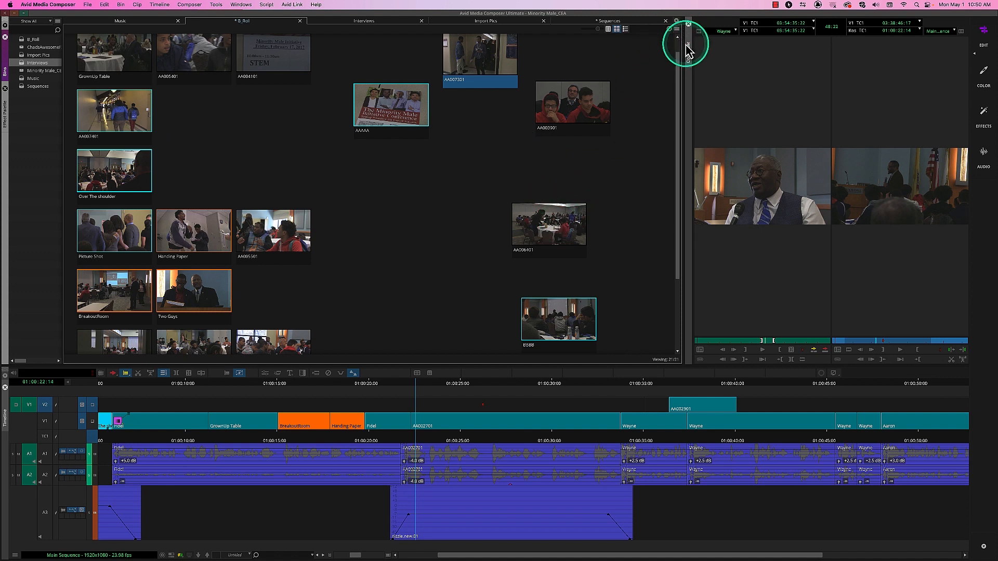
Step: Narrow the bin area and use the Bin Map to move around the B_Roll frames, hiding the map when done
drag(683, 44, 312, 61)
click(308, 29)
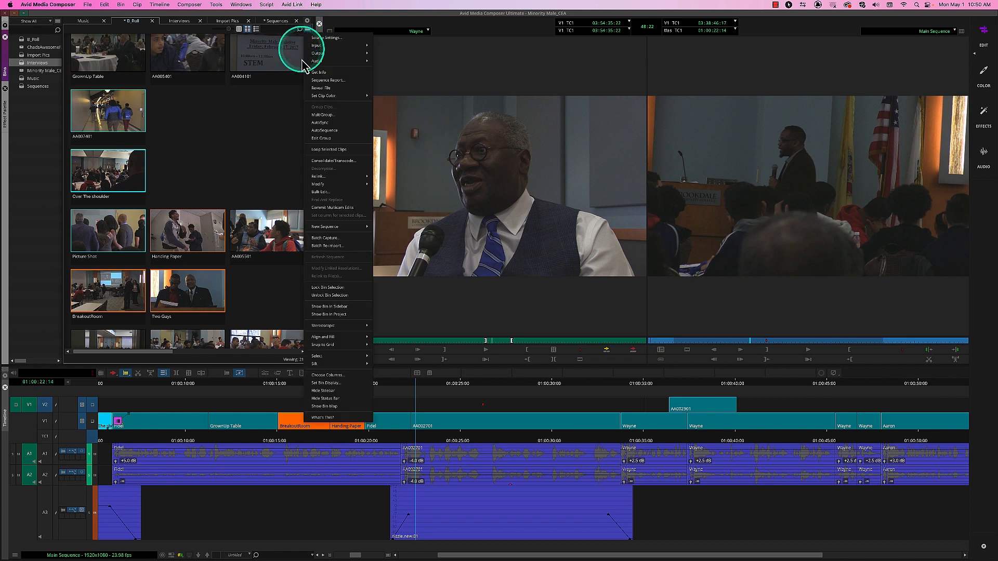
click(333, 406)
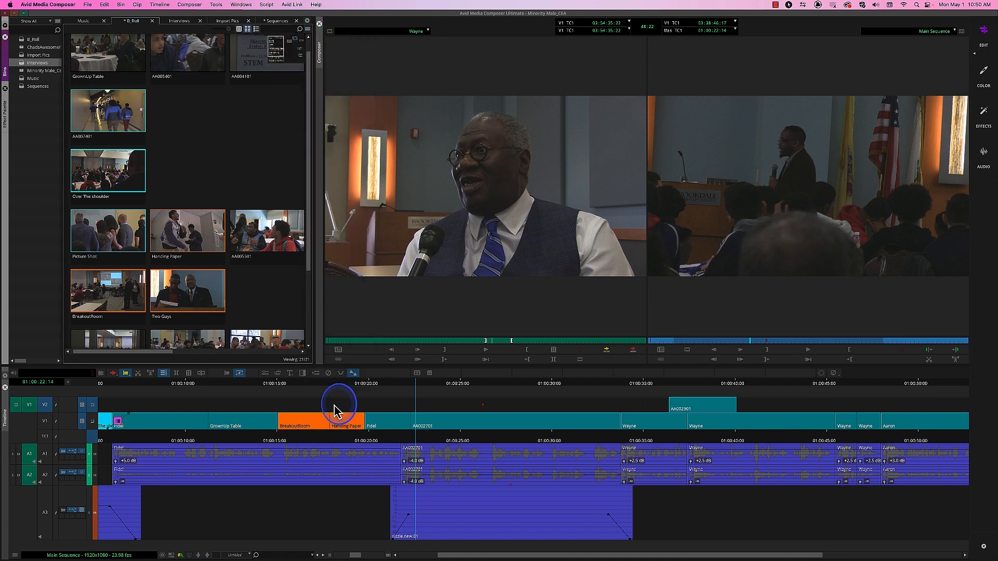
click(262, 68)
drag(267, 64, 165, 136)
drag(190, 83, 264, 89)
click(308, 32)
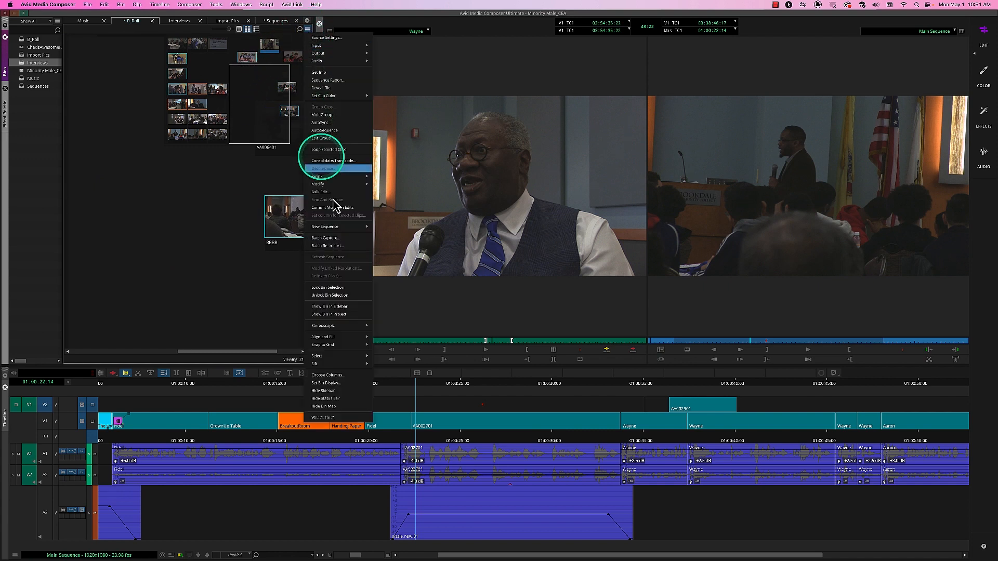
click(345, 408)
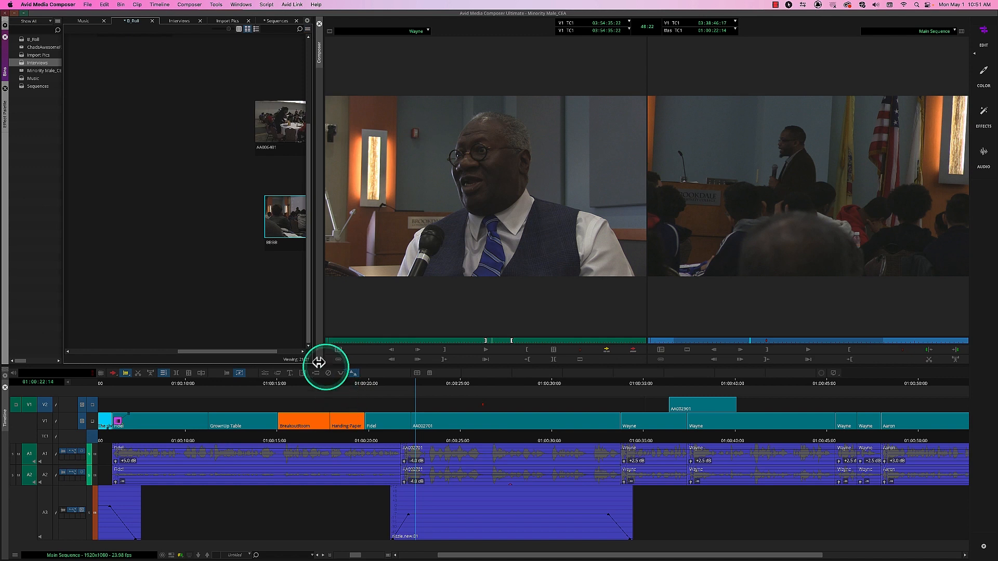
Step: Widen the bin area and align the scattered B_Roll frames to the grid
drag(315, 332, 439, 335)
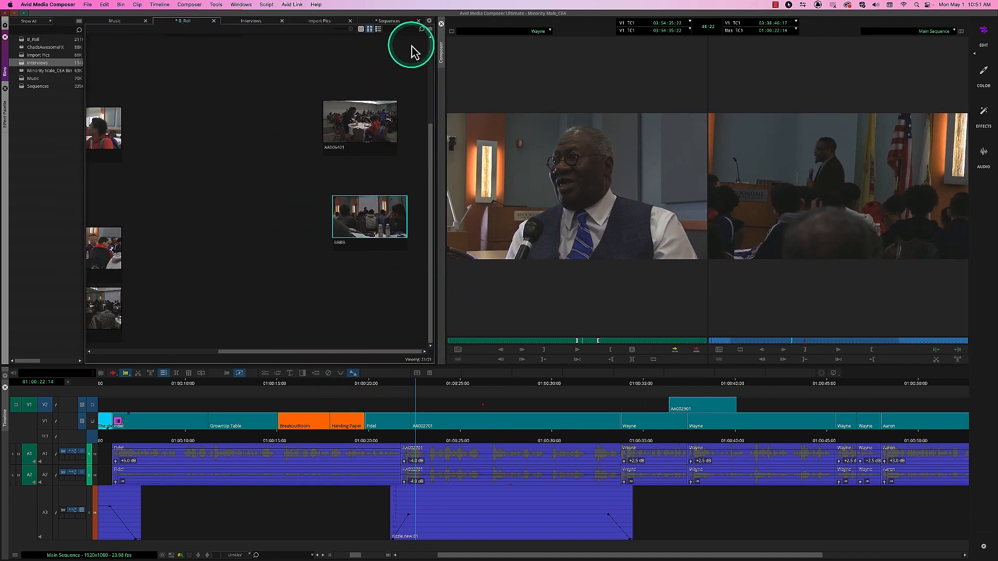
key(super+t)
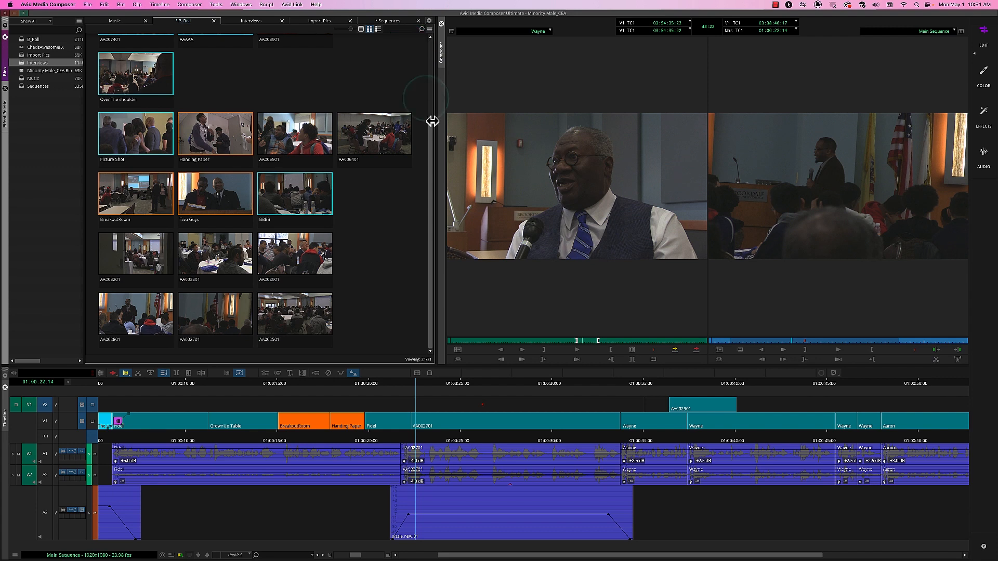
drag(432, 145, 430, 22)
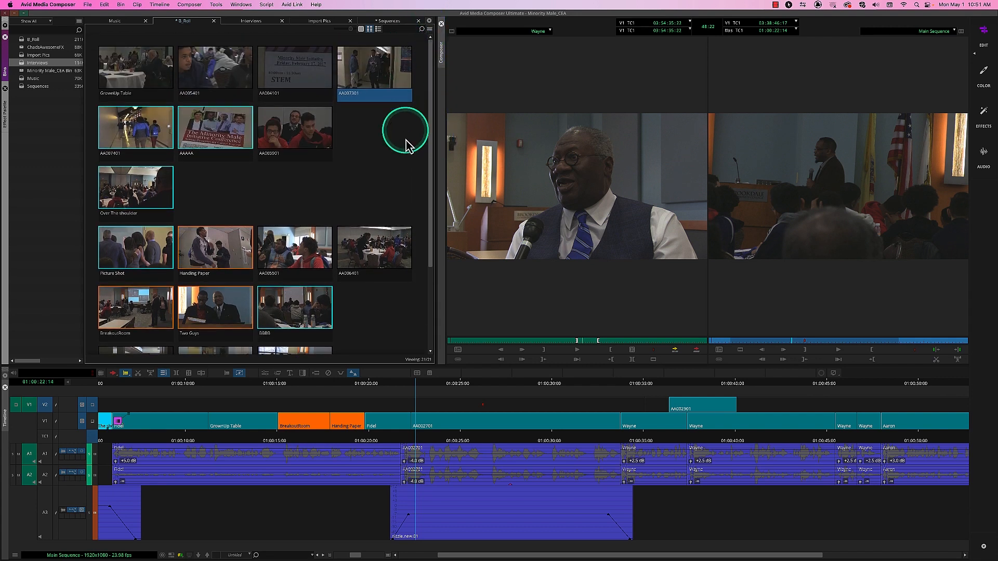
click(429, 28)
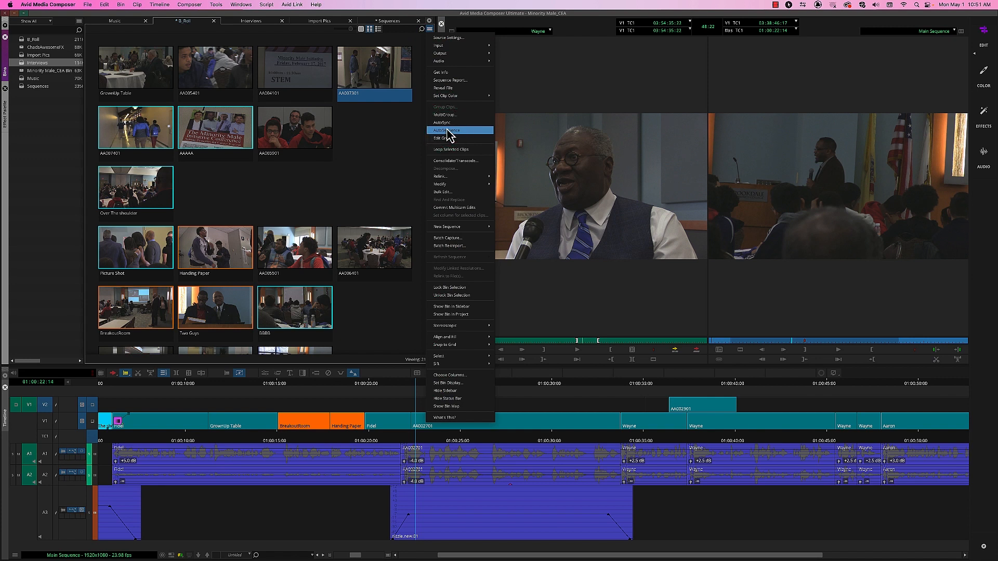
mouse_move(489, 359)
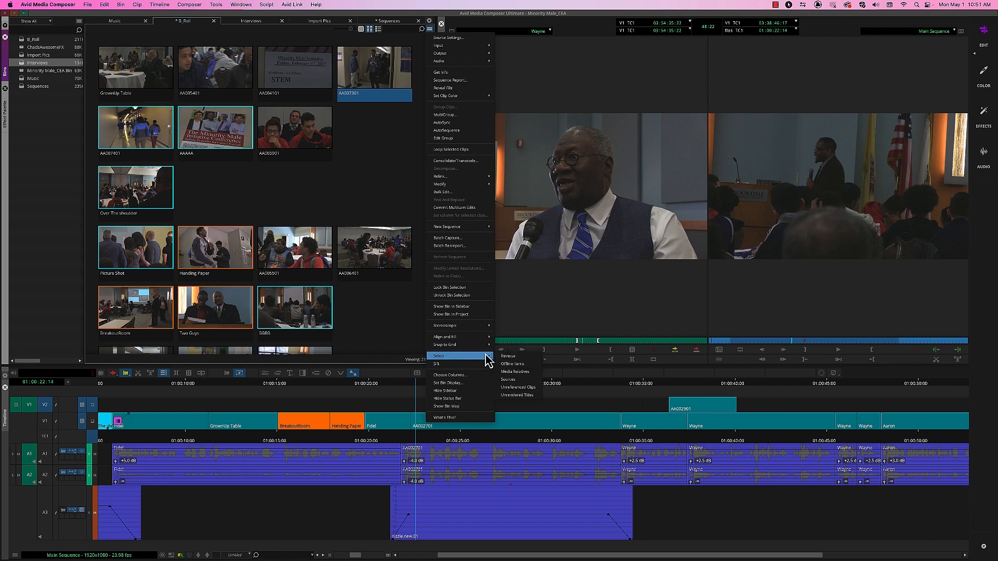
click(400, 193)
Step: Show the Sequences bin in a wider bin area and select all media relatives of Main Sequence
click(399, 23)
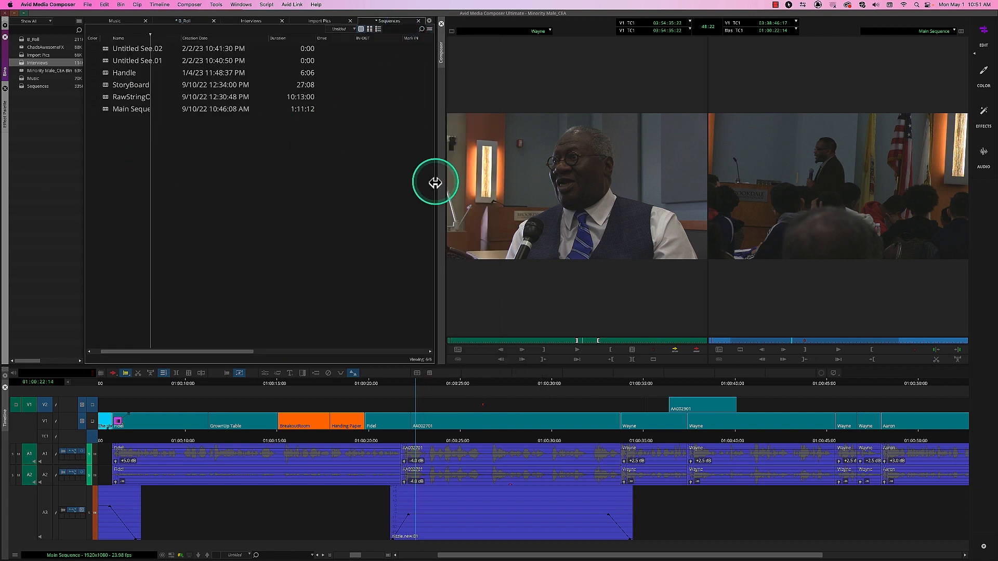
drag(439, 184, 512, 186)
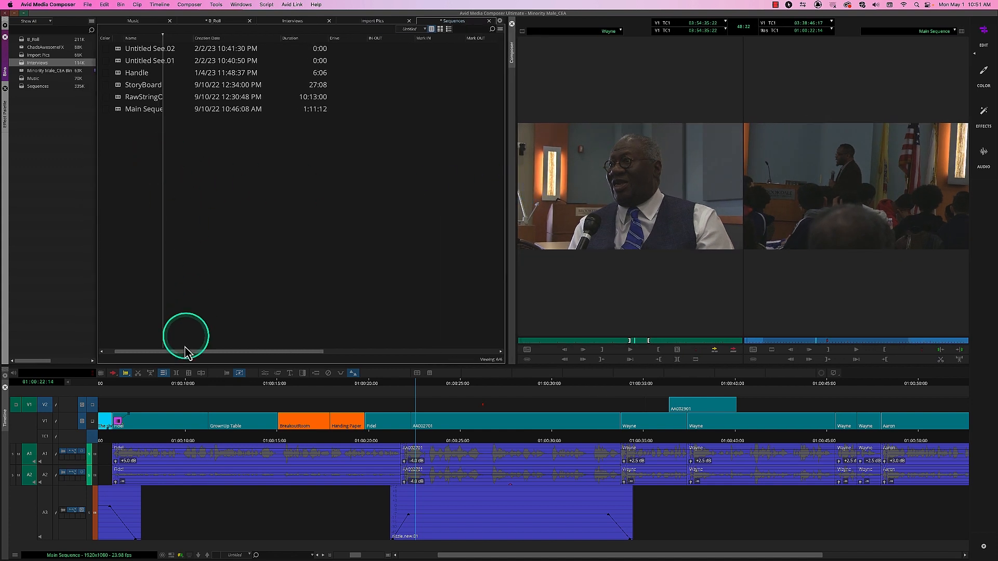
click(118, 111)
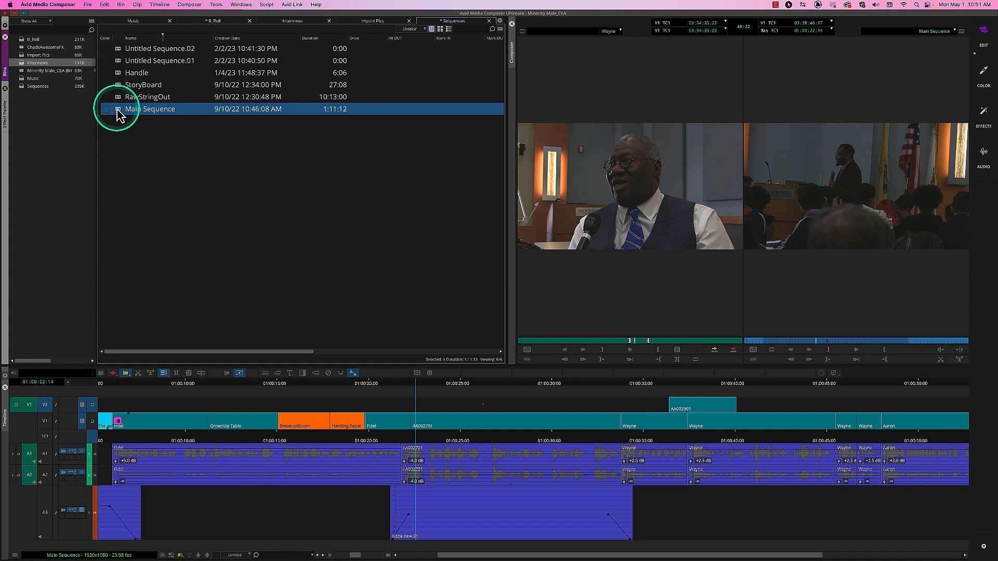
right_click(118, 111)
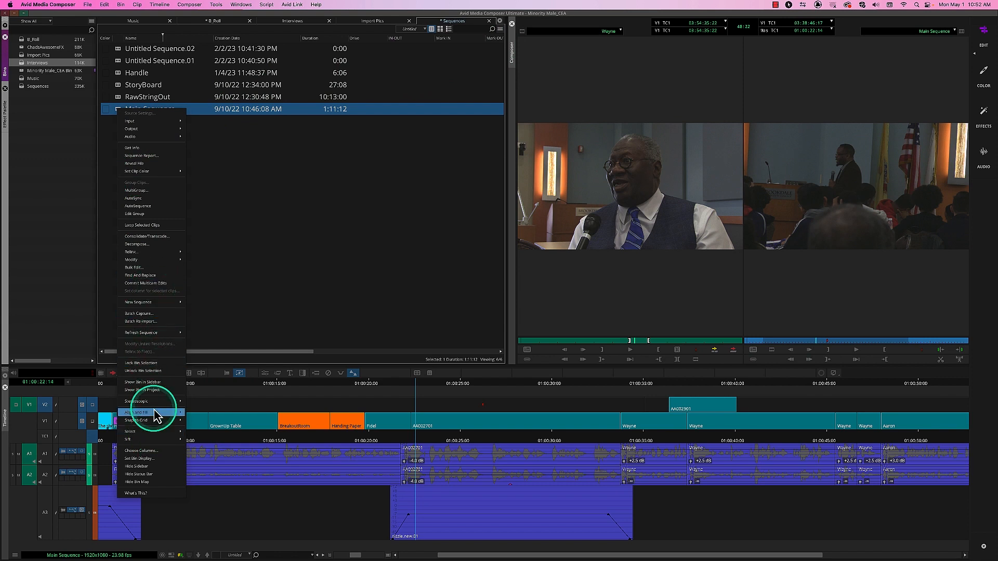
click(501, 30)
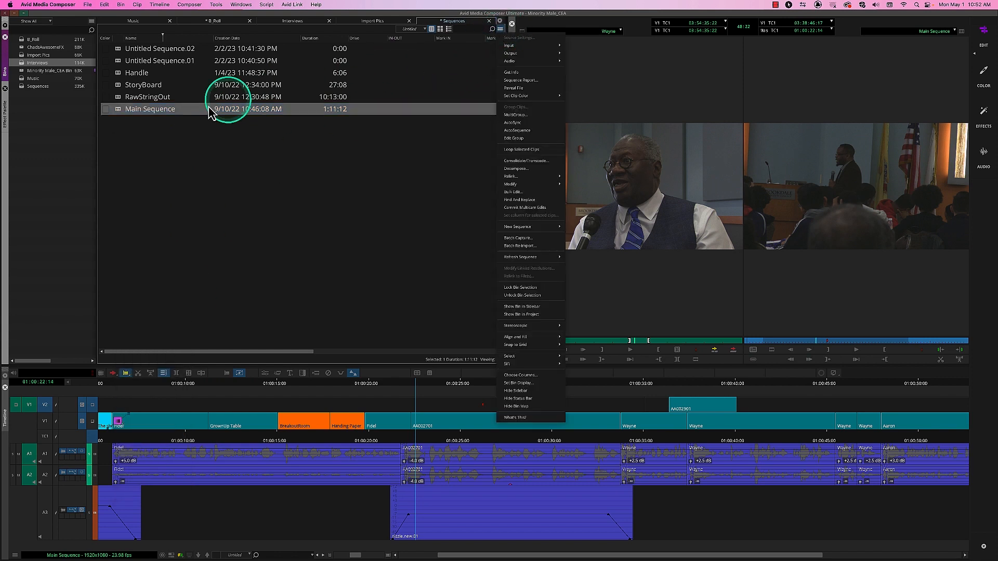
right_click(119, 115)
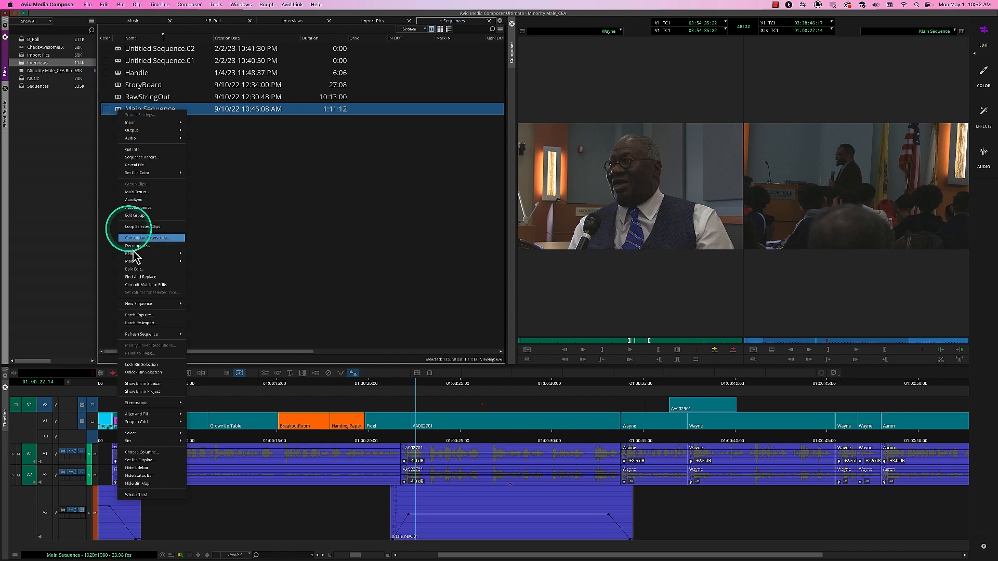
mouse_move(140, 439)
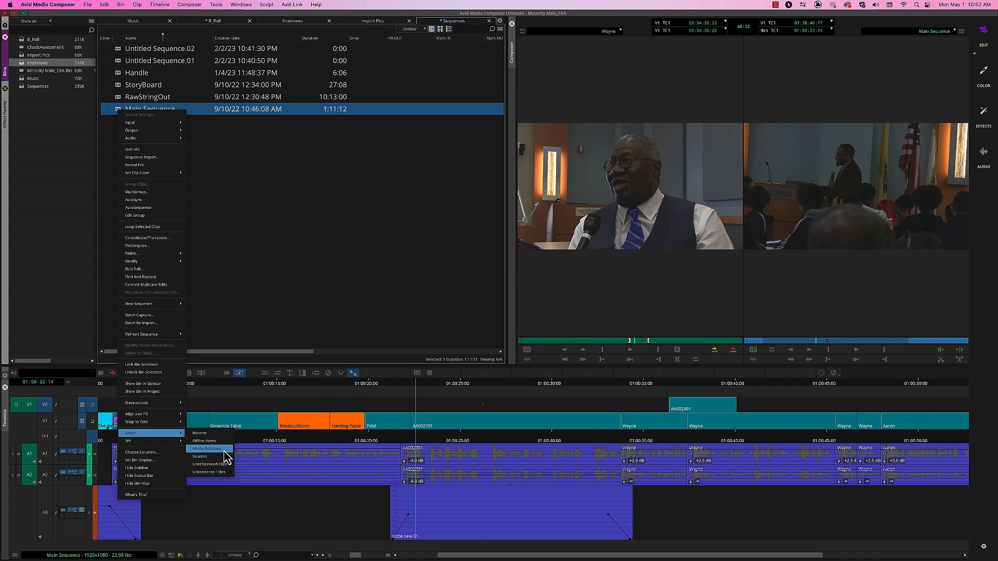
click(206, 448)
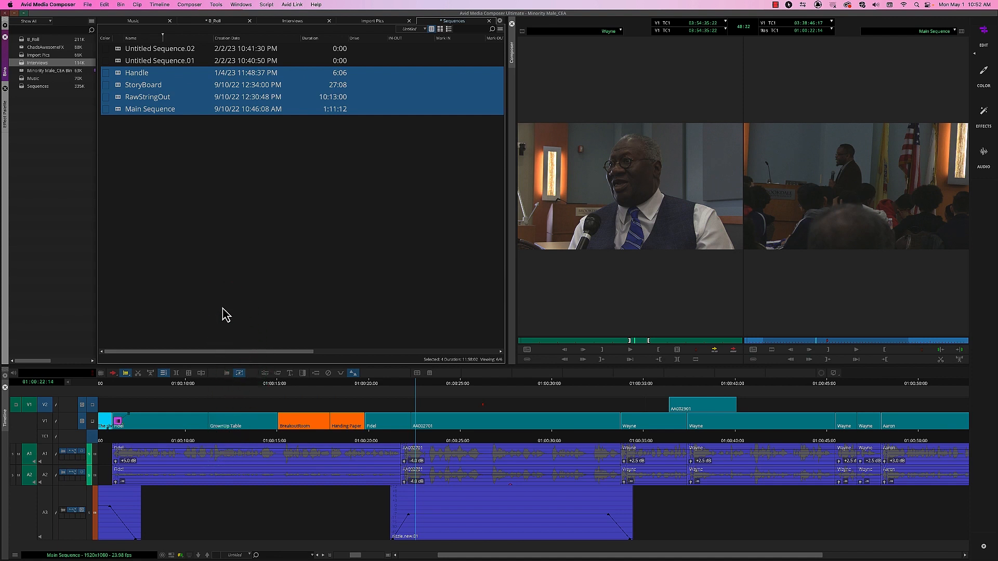
Step: Check the B_Roll and Interviews bins for the clips selected as media relatives of Main Sequence
click(218, 21)
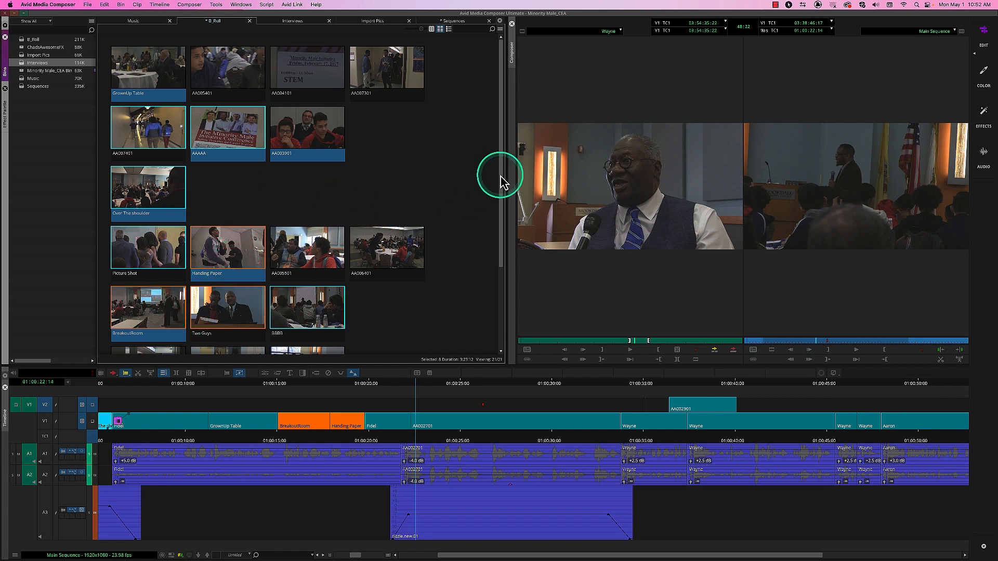
mouse_move(499, 174)
mouse_down()
mouse_move(507, 301)
mouse_move(502, 156)
mouse_up()
click(315, 23)
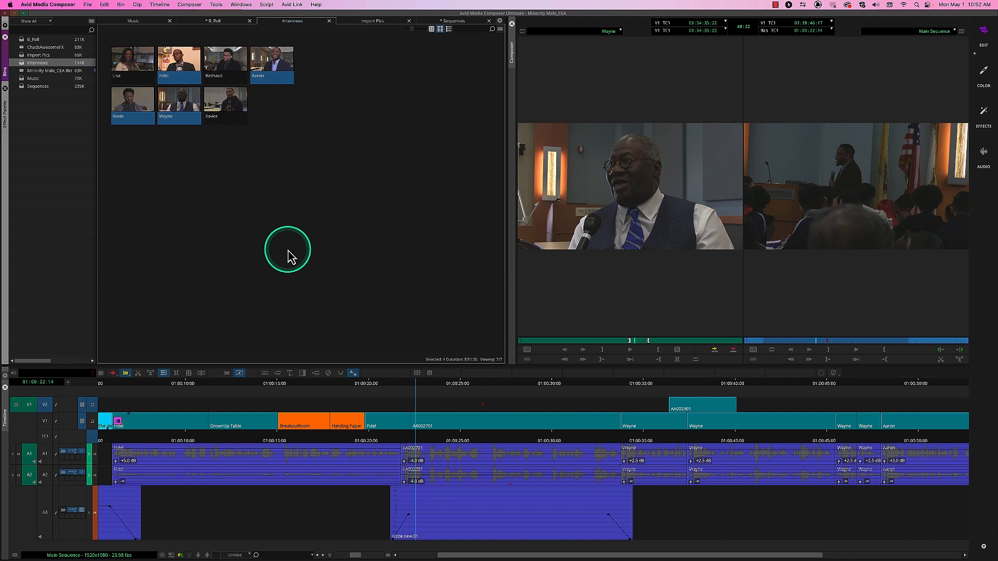
Step: Clear the selection in the Sequences bin and select the media relatives of Main Sequence again
click(451, 20)
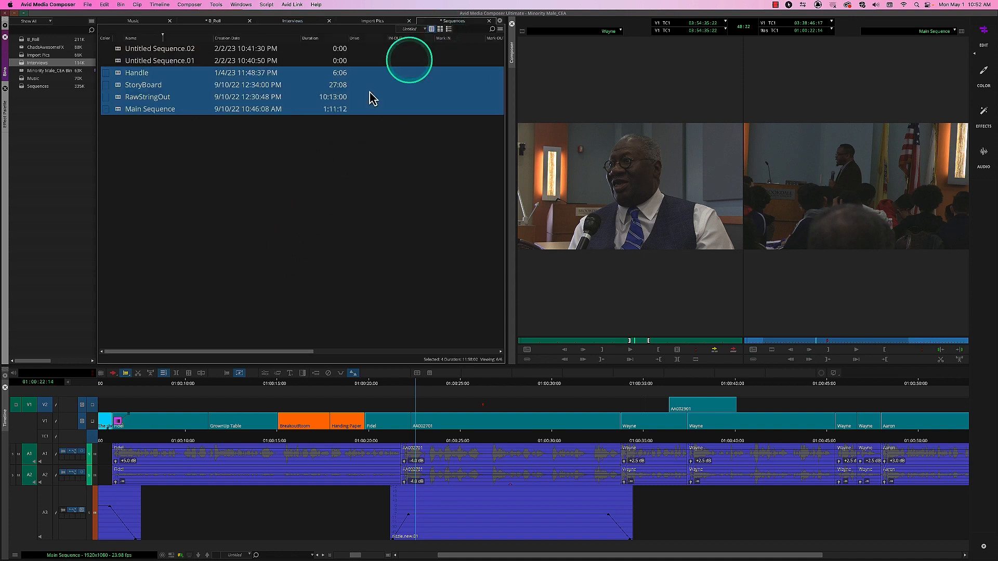
click(192, 154)
right_click(118, 111)
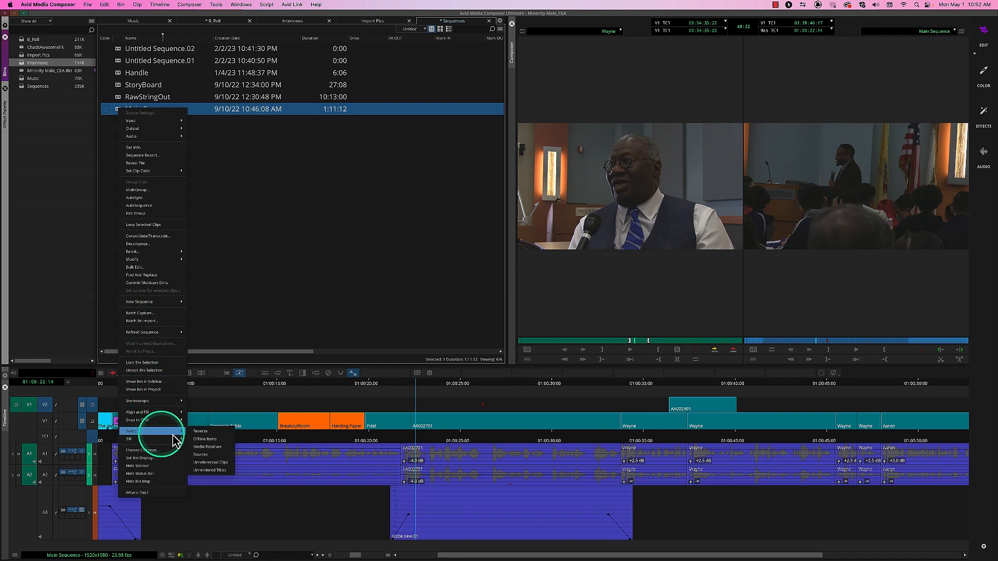
click(211, 453)
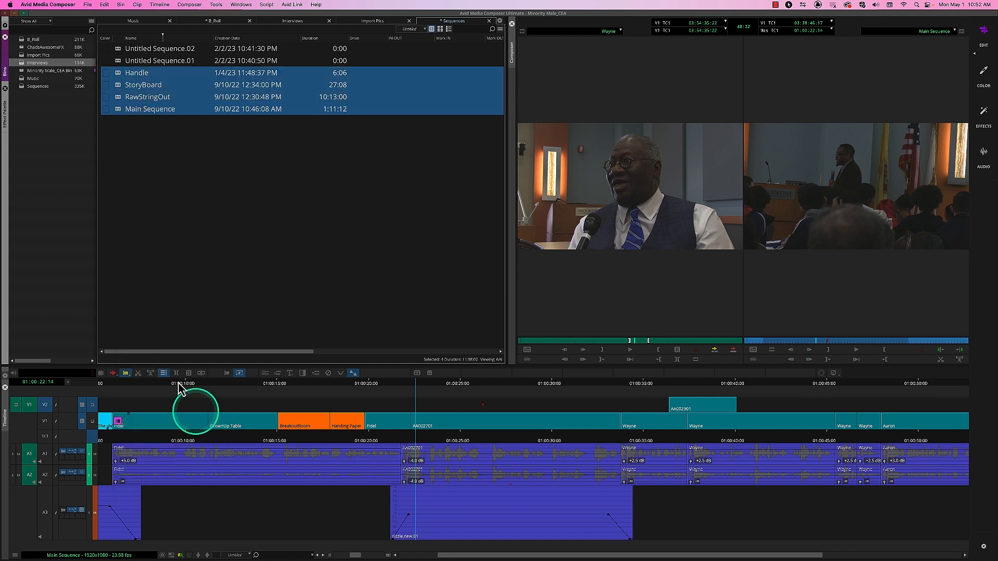
Step: Deselect everything in the Sequences bin and in the Interviews bin
click(203, 120)
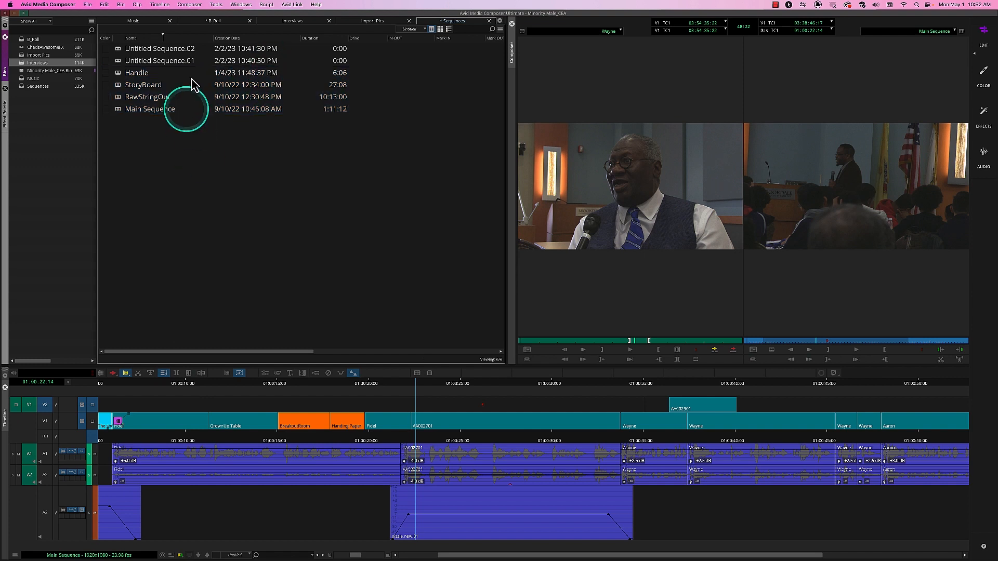
click(289, 20)
click(252, 171)
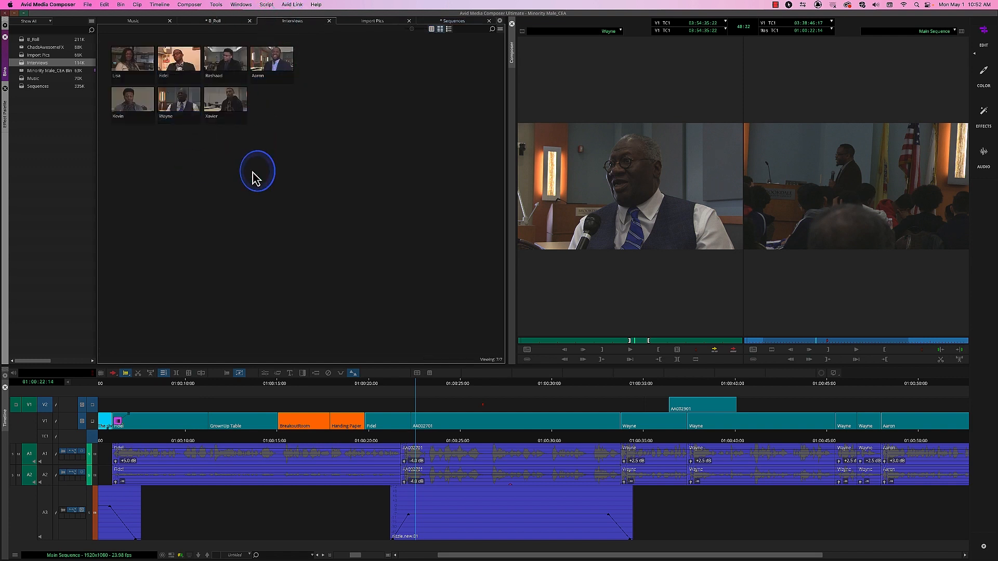
Step: In the Sequences bin, select all media relatives of Main Sequence
click(448, 22)
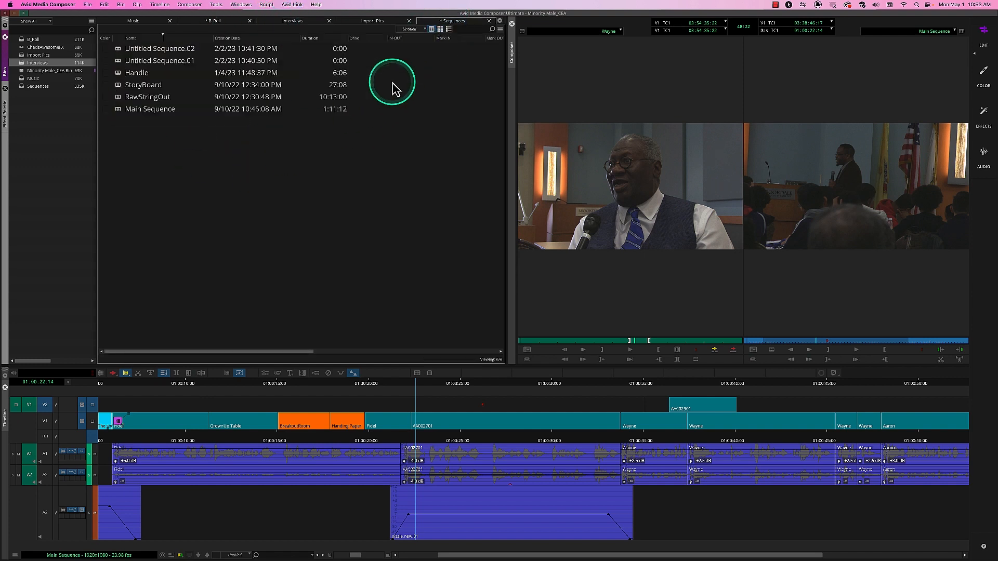
right_click(120, 113)
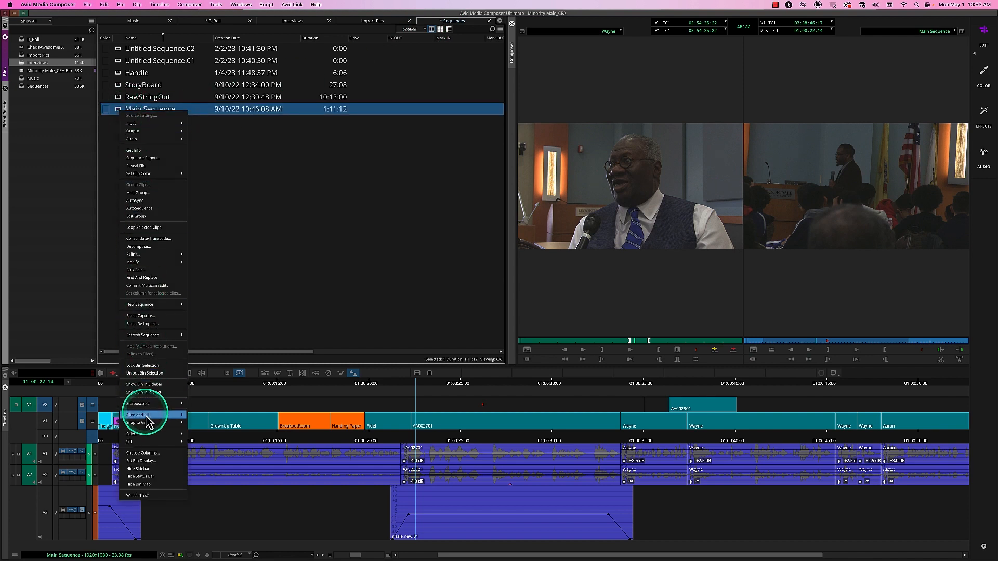
mouse_move(148, 416)
mouse_move(150, 434)
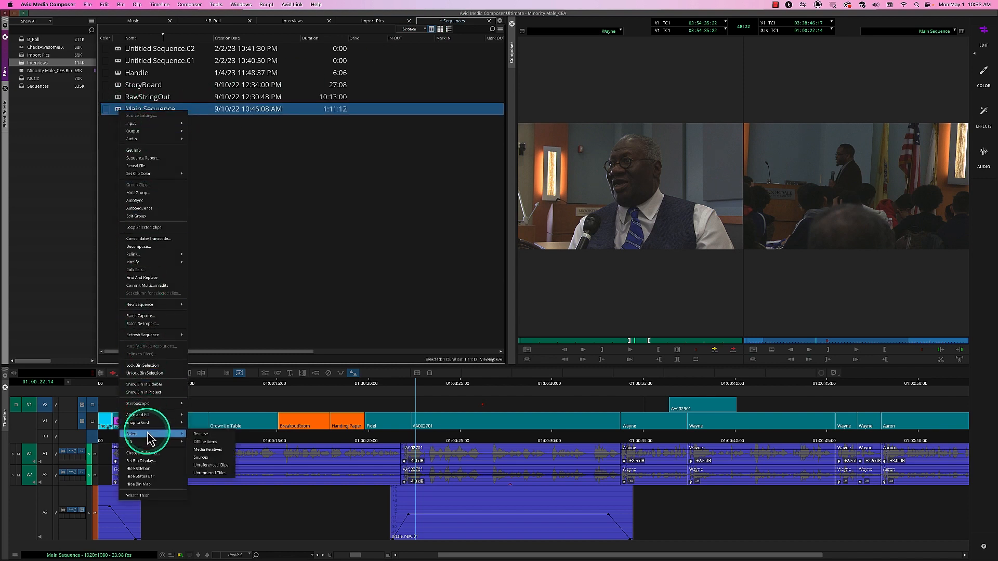
click(205, 450)
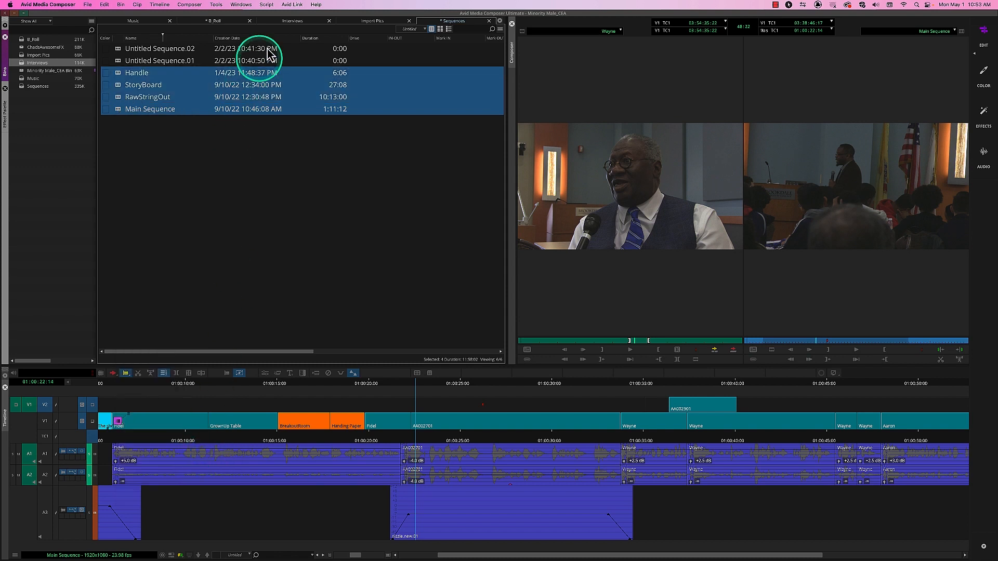
Step: Reverse the clip selection in the Interviews bin to pick the interviews not used in Main Sequence
click(293, 21)
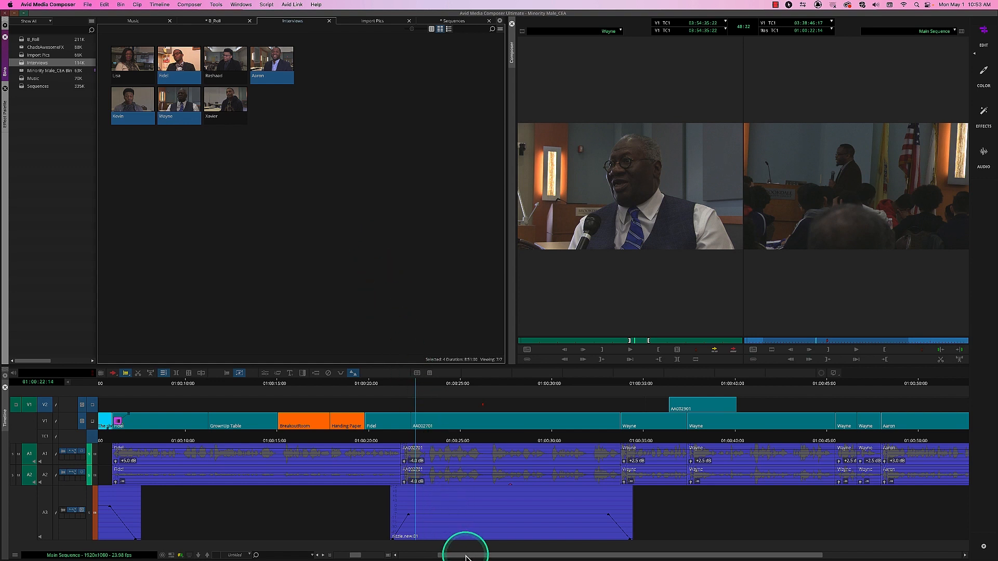
drag(466, 557, 341, 555)
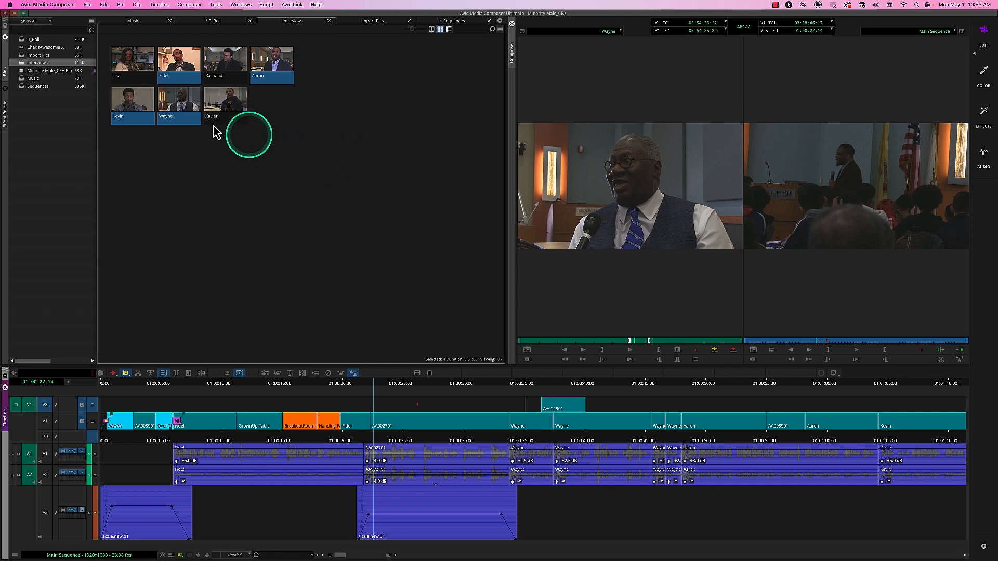
click(501, 29)
mouse_move(525, 355)
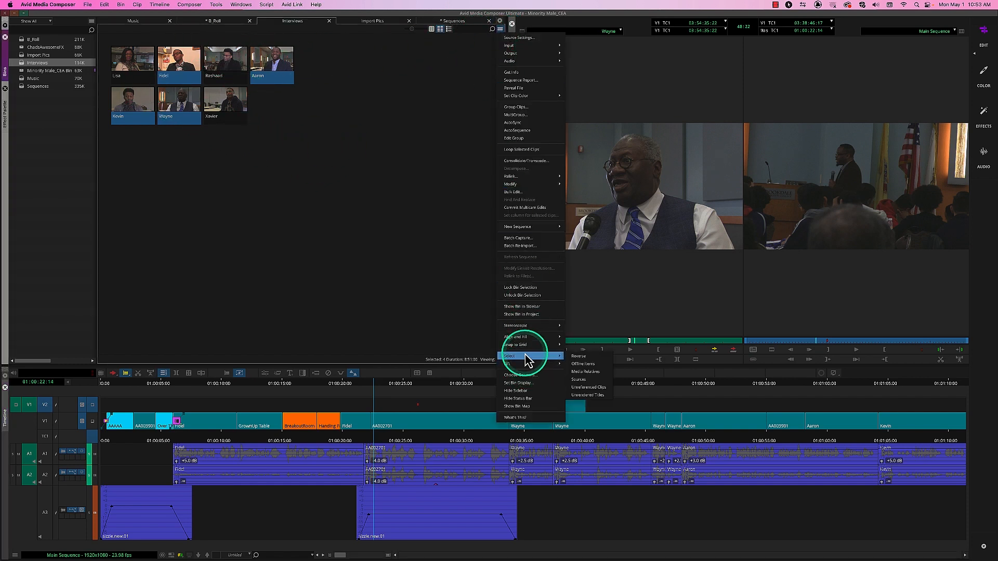
click(584, 357)
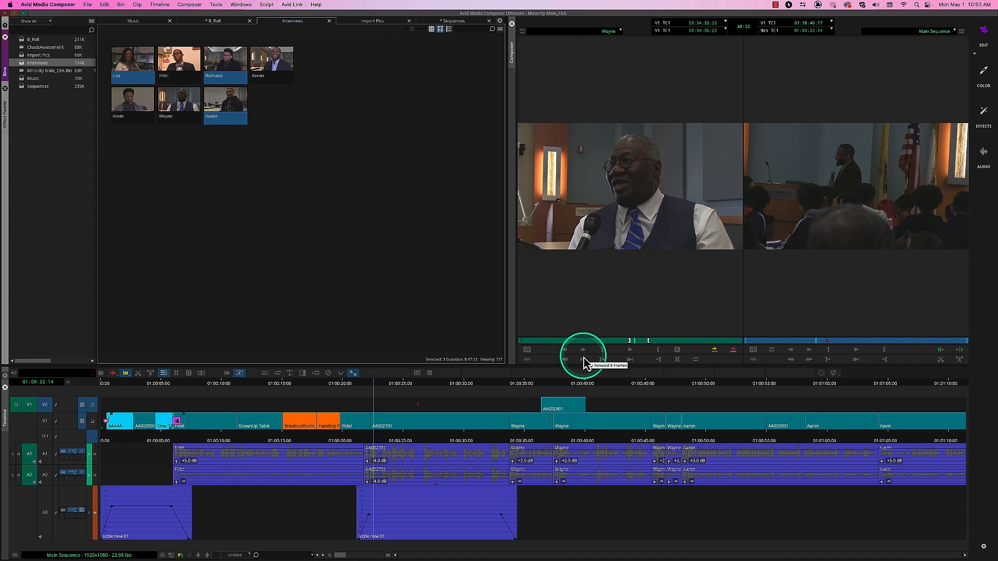
Step: Reverse the clip selection in the B_Roll bin to pick the clips not used in Main Sequence
click(228, 22)
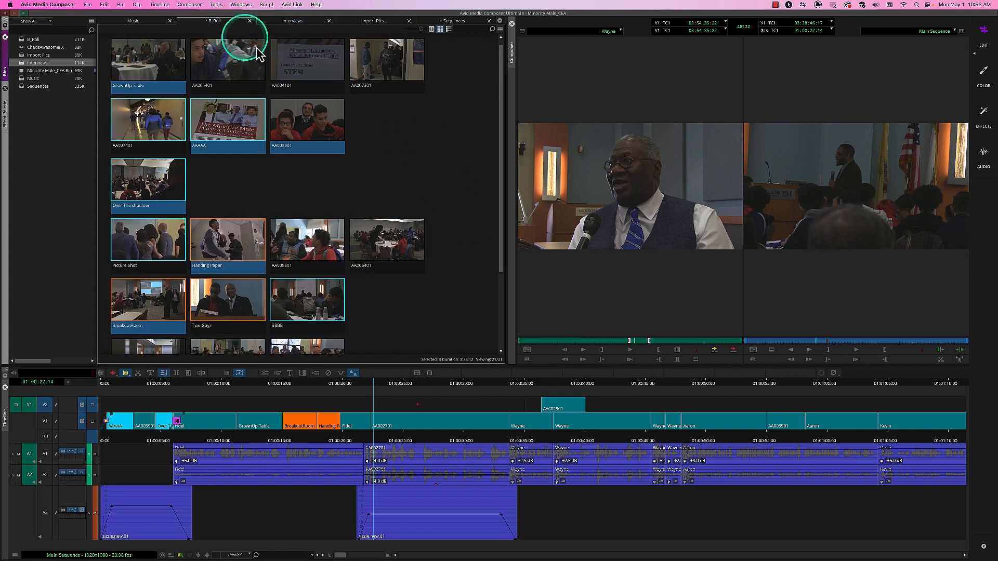
click(500, 29)
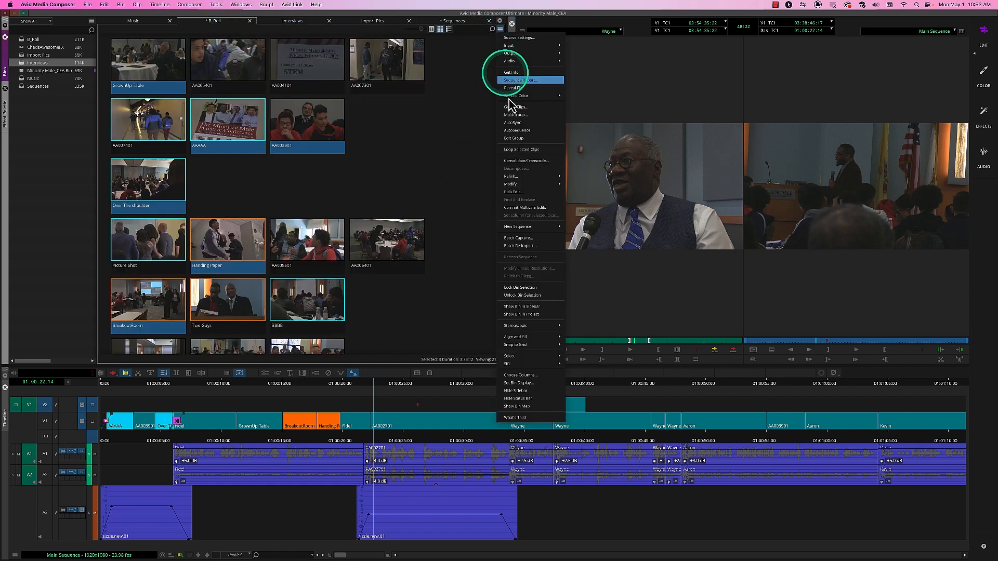
mouse_move(531, 362)
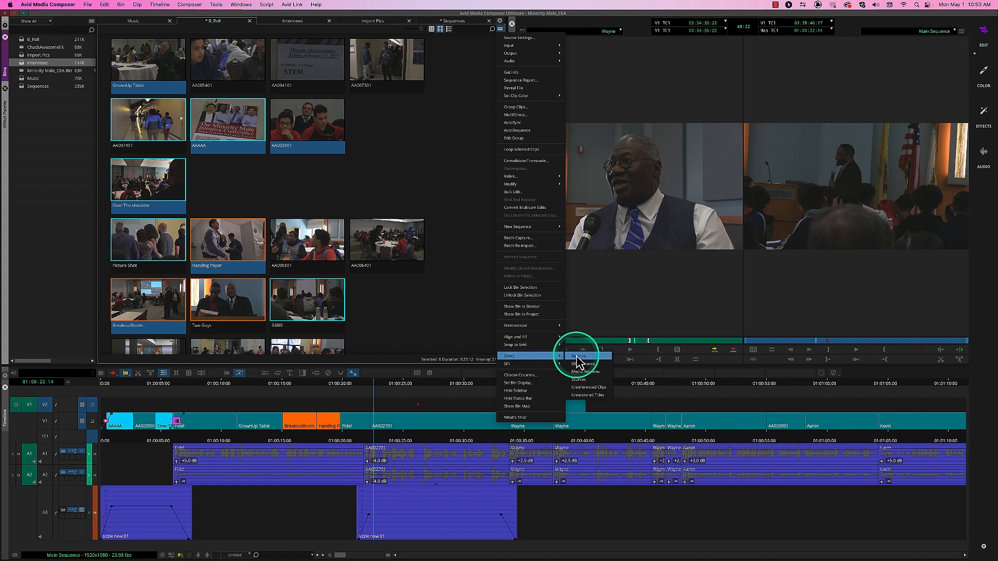
click(579, 357)
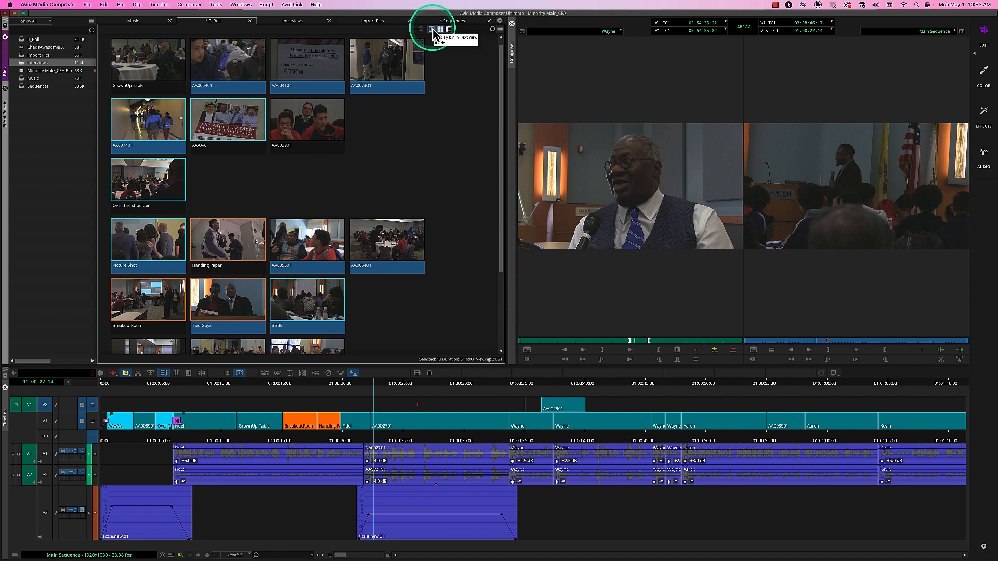
Step: Run Select Unreferenced Clips on the B_Roll bin
click(500, 29)
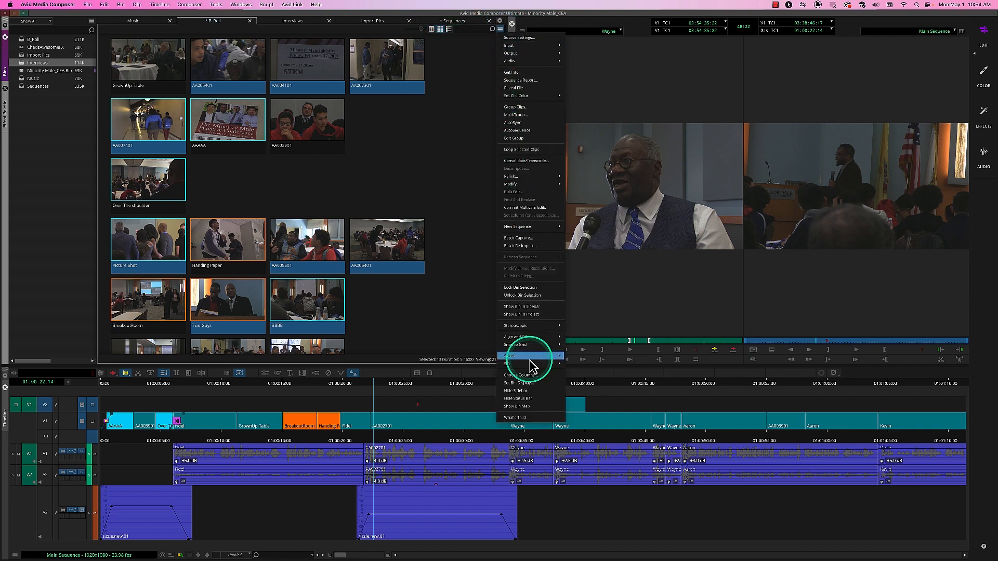
mouse_move(531, 364)
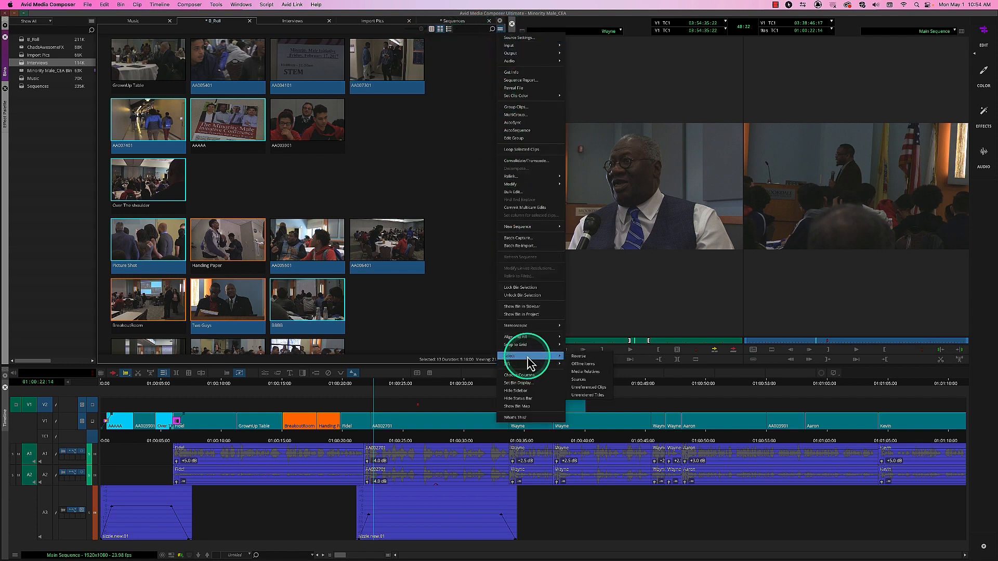
click(583, 389)
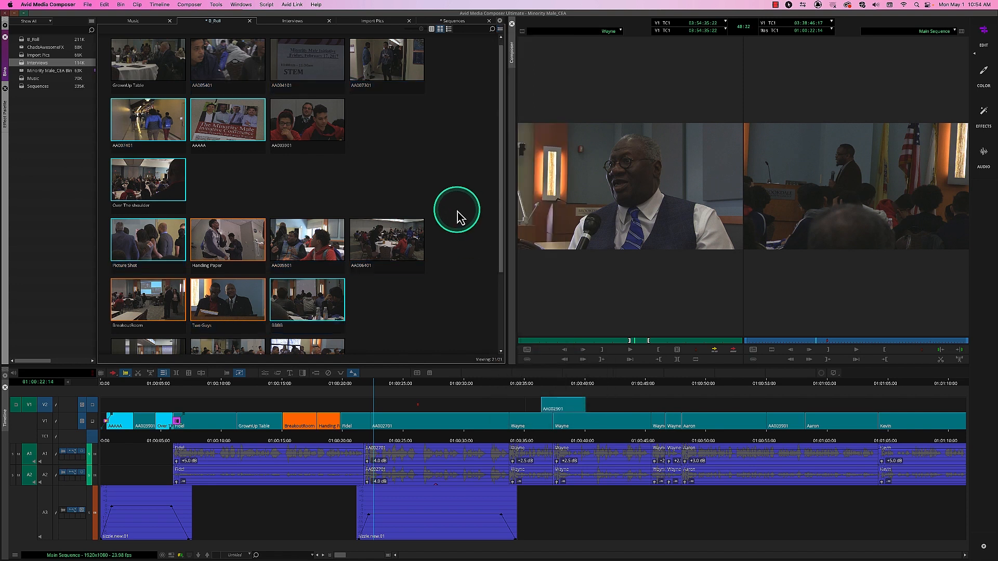
Step: Select only Main Sequence in the Sequences bin, run Select Unreferenced Clips and acknowledge the notice
click(452, 21)
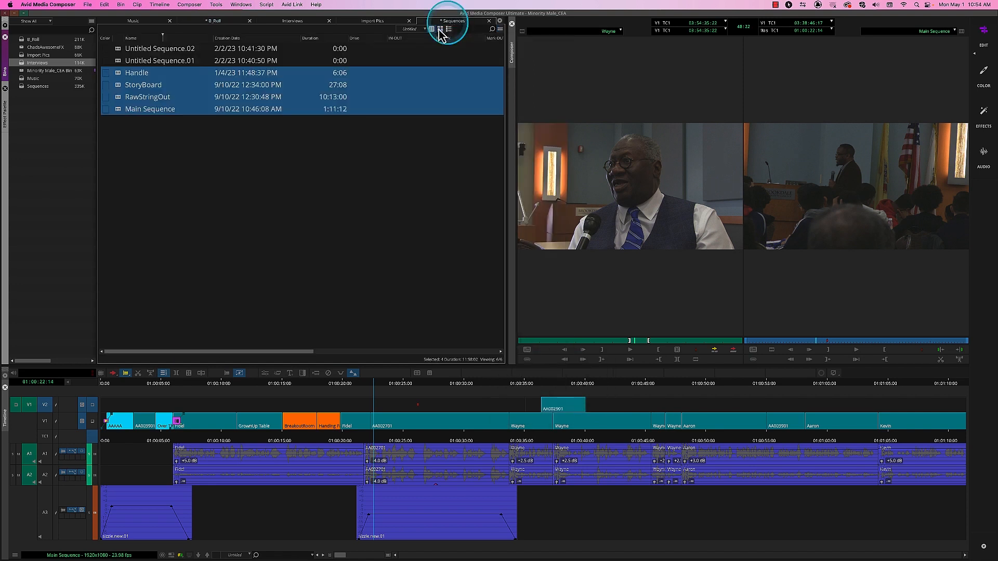
click(127, 110)
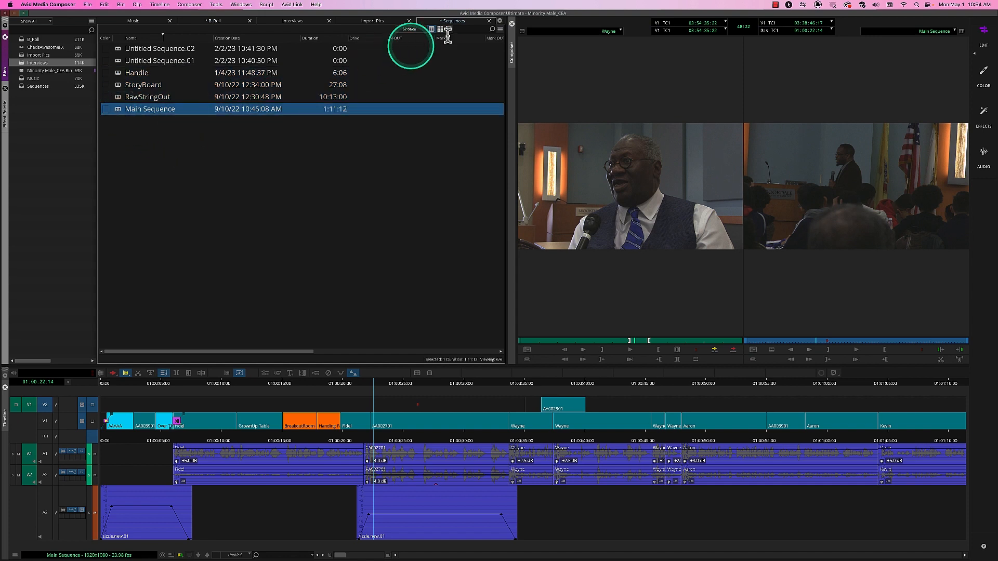
click(496, 32)
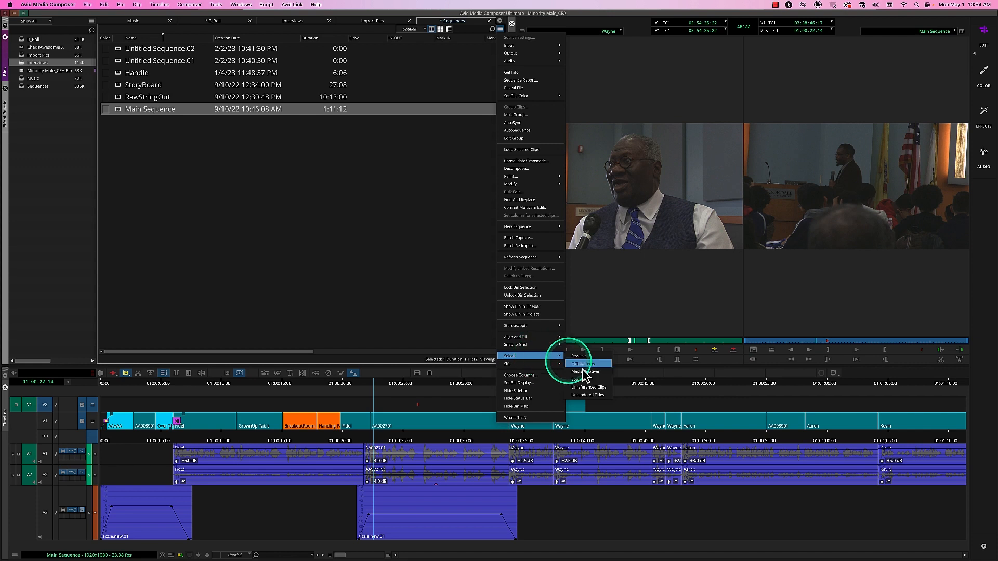
click(589, 388)
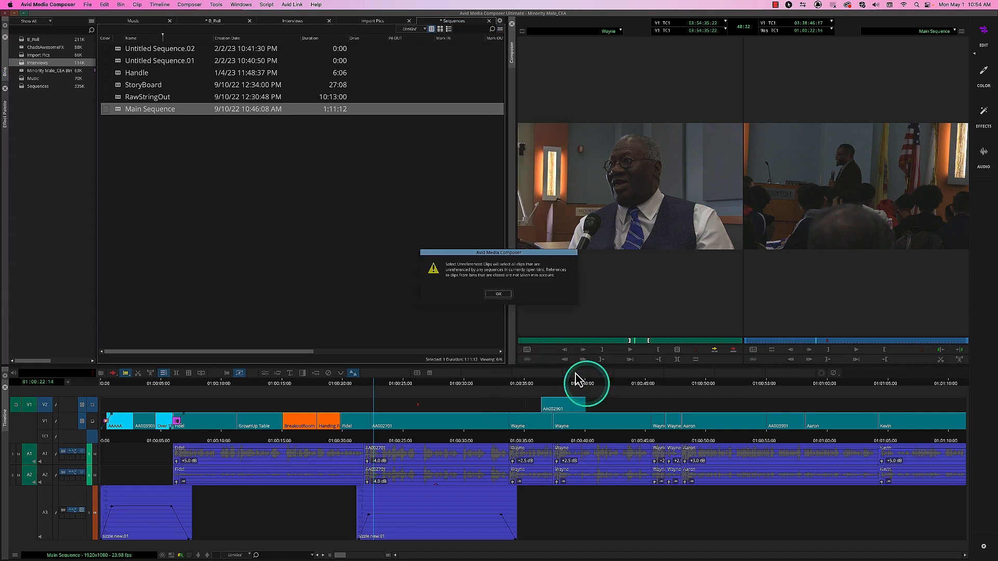
click(500, 295)
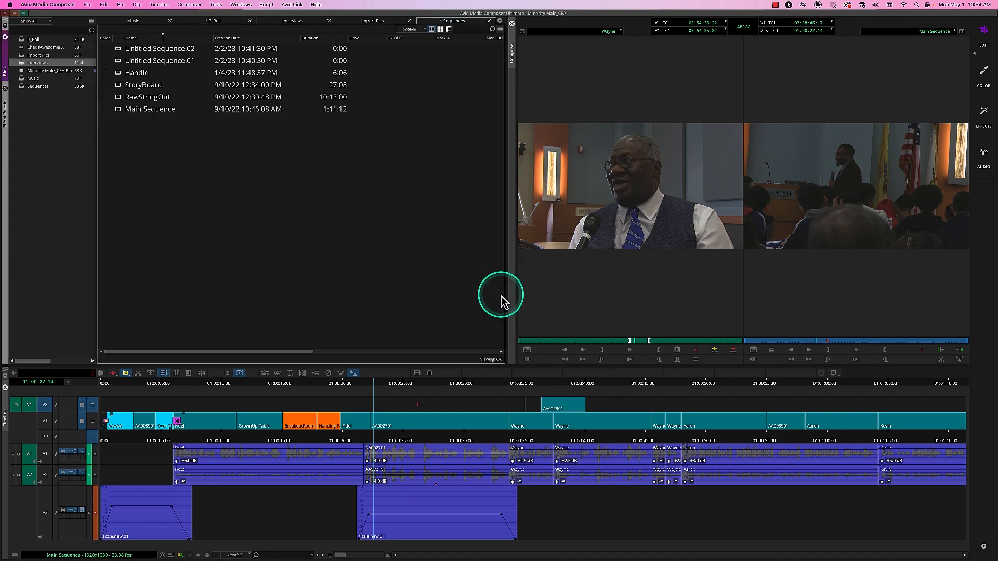
Step: Return to the B_Roll bin, run Select Unreferenced Clips there again and acknowledge the notice
click(229, 22)
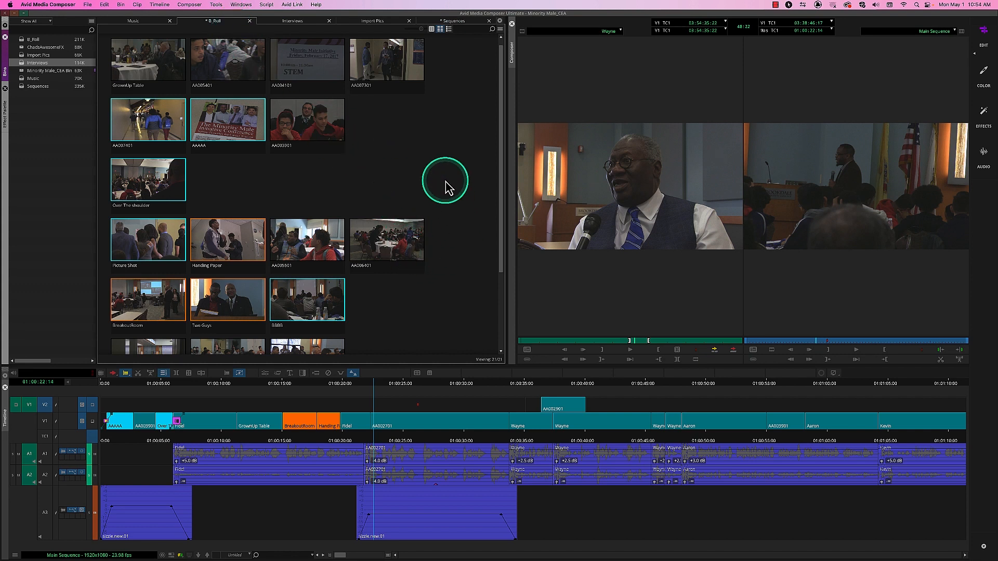
click(500, 29)
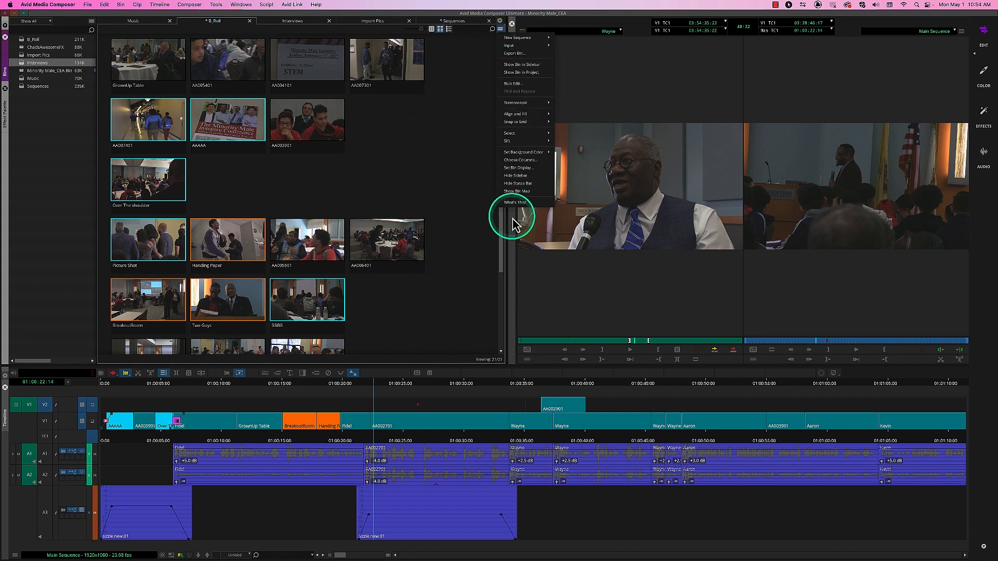
mouse_move(520, 134)
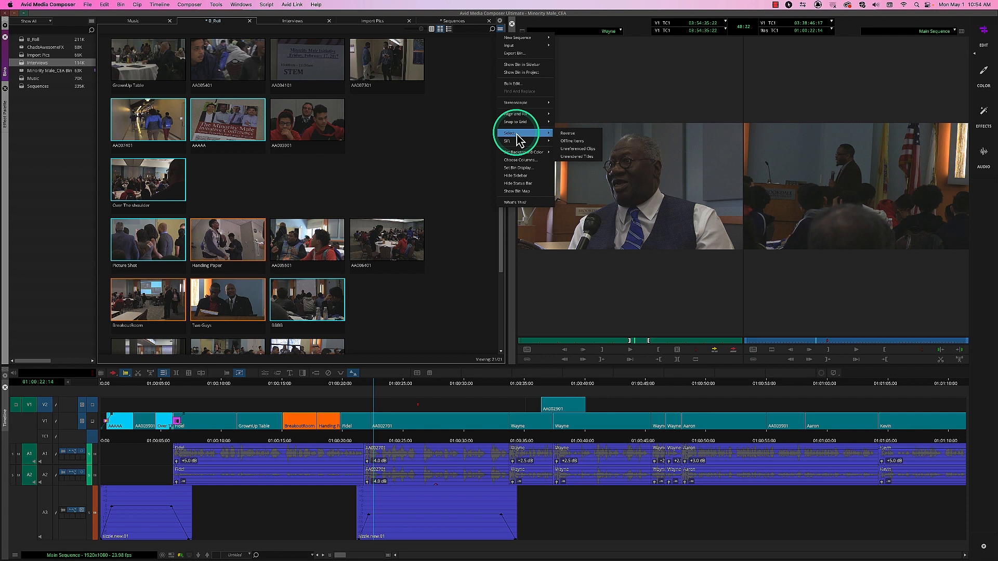
click(579, 150)
click(492, 293)
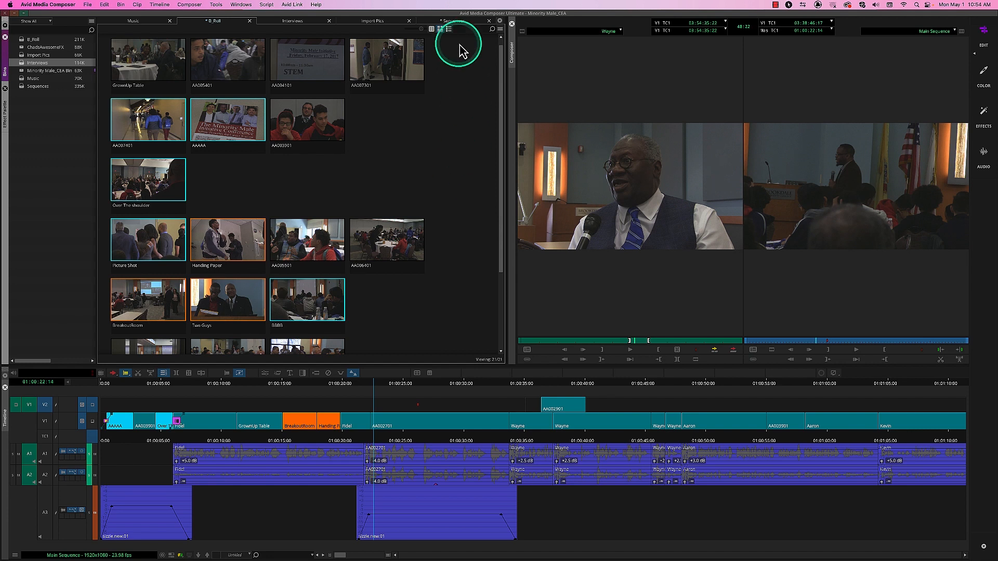
Step: Select the offline items in the B_Roll bin
click(500, 29)
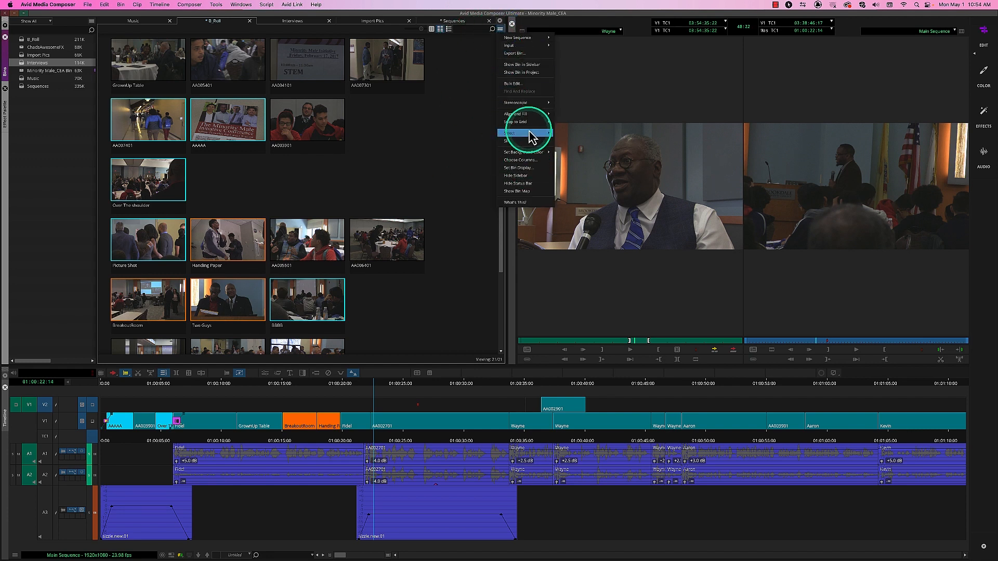
mouse_move(525, 133)
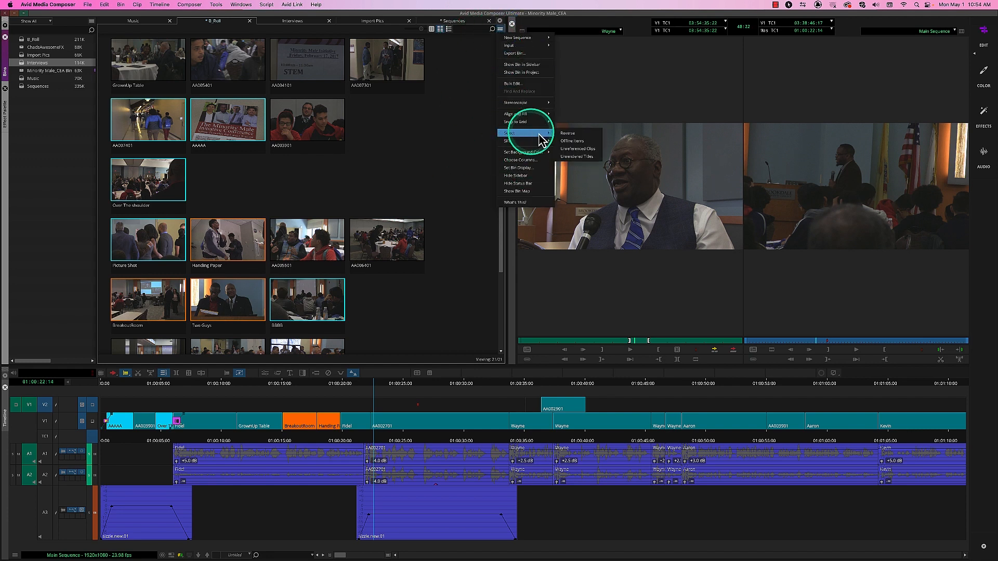
click(572, 141)
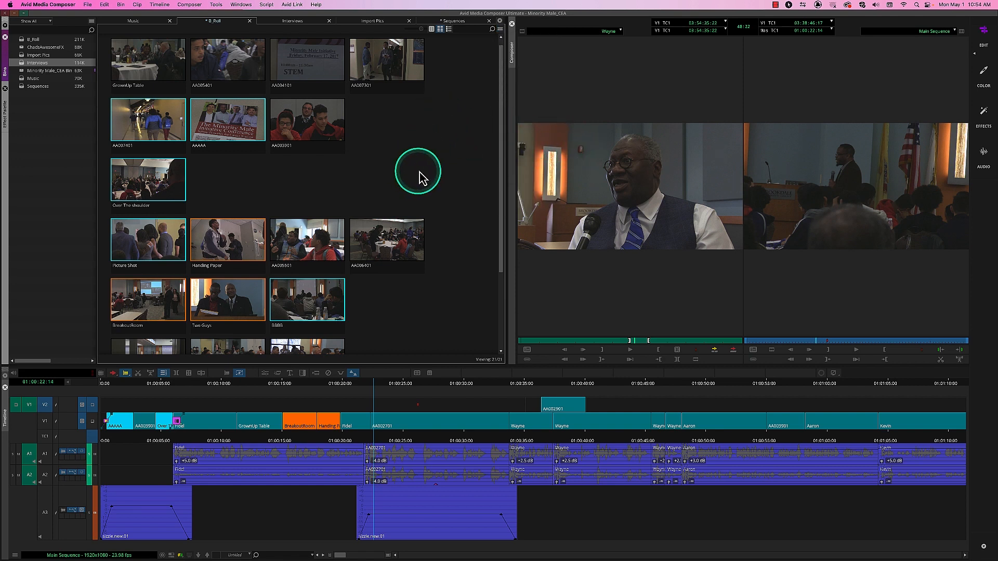
Step: Exclude Sequences from the item types shown in the B_Roll bin through Set Bin Display and apply the change
click(501, 30)
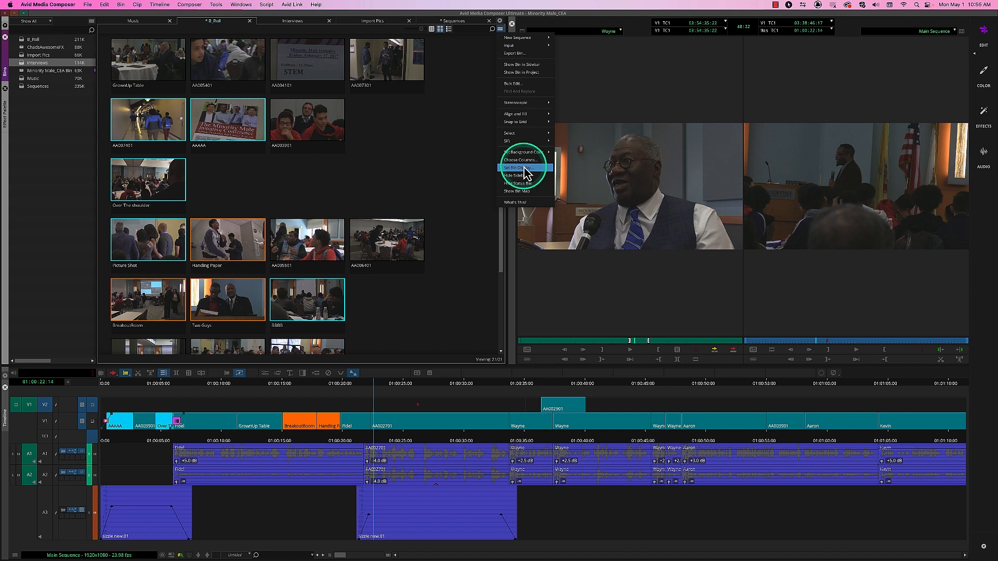
click(525, 168)
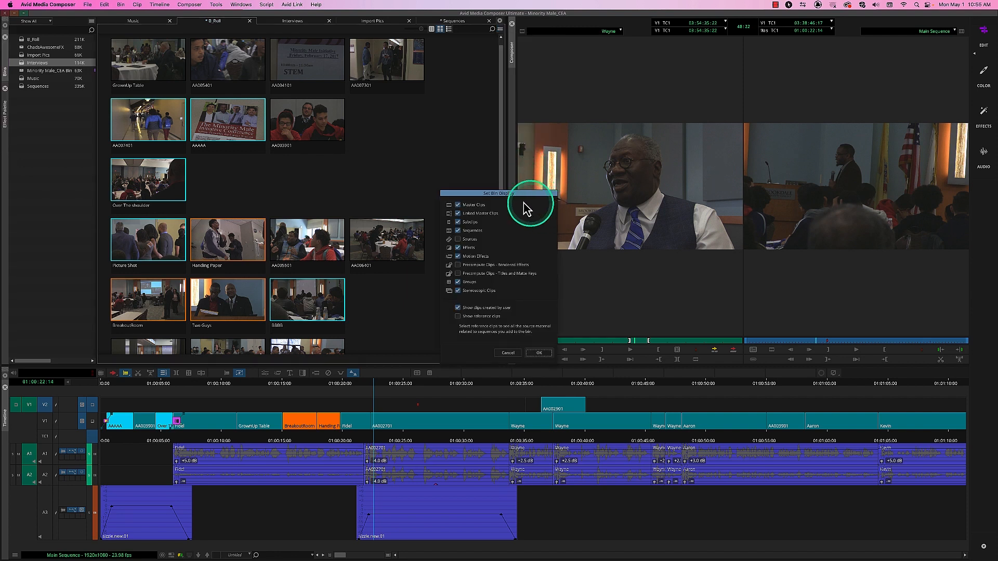
drag(518, 195, 599, 150)
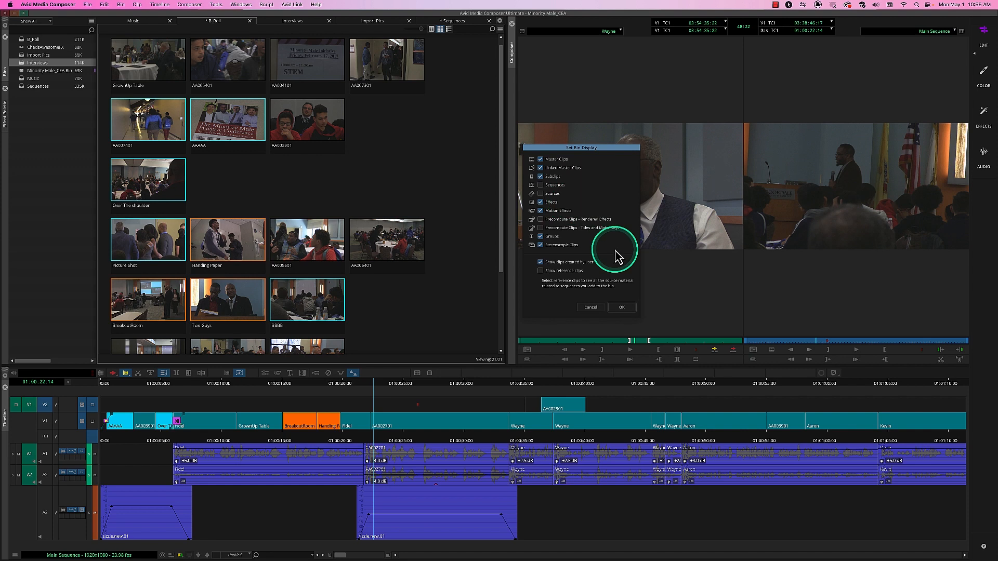
click(622, 307)
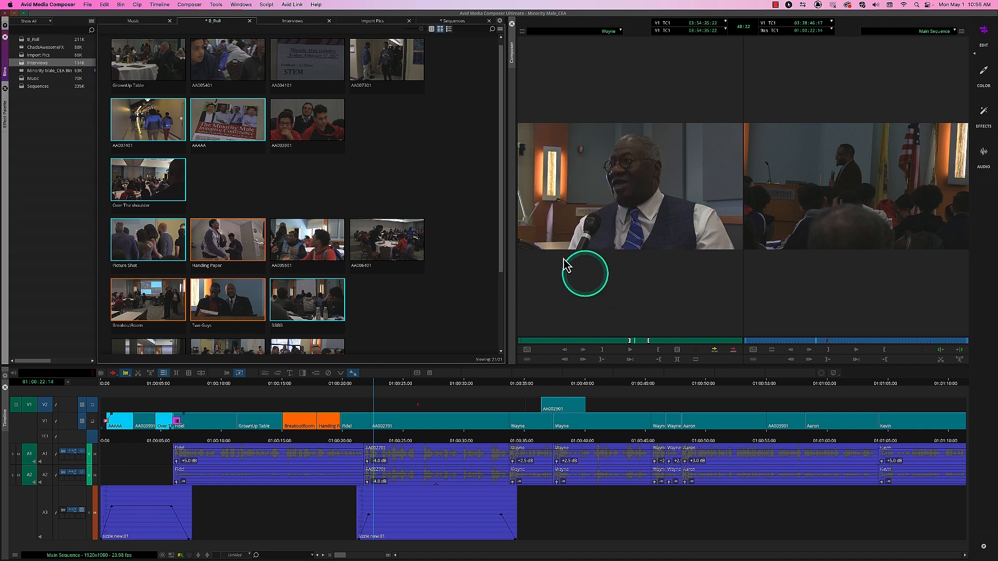
Step: Look through the Sequences and Import Pics bins, then include Sequences in the B_Roll bin's displayed item types through Set Bin Display
click(455, 21)
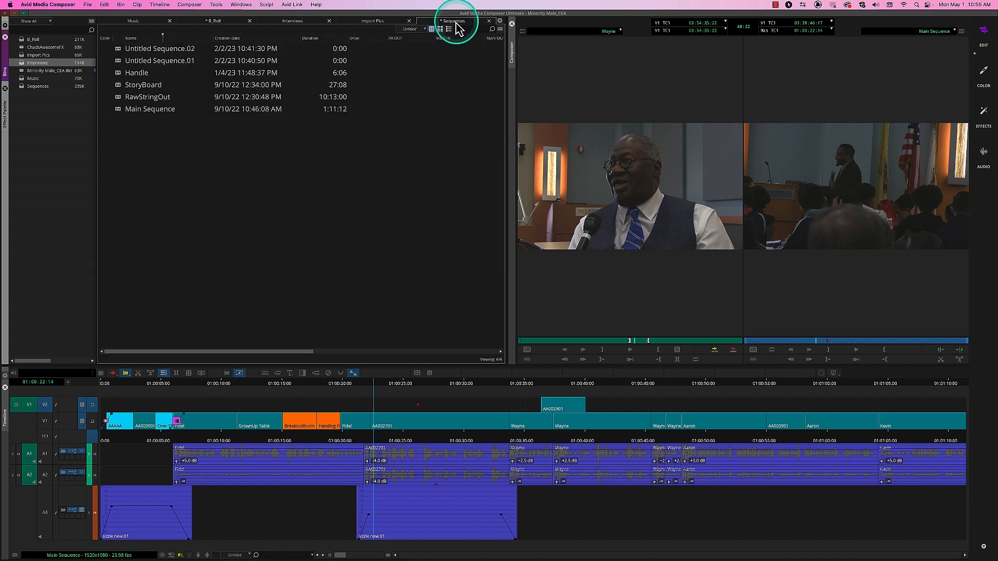
click(383, 22)
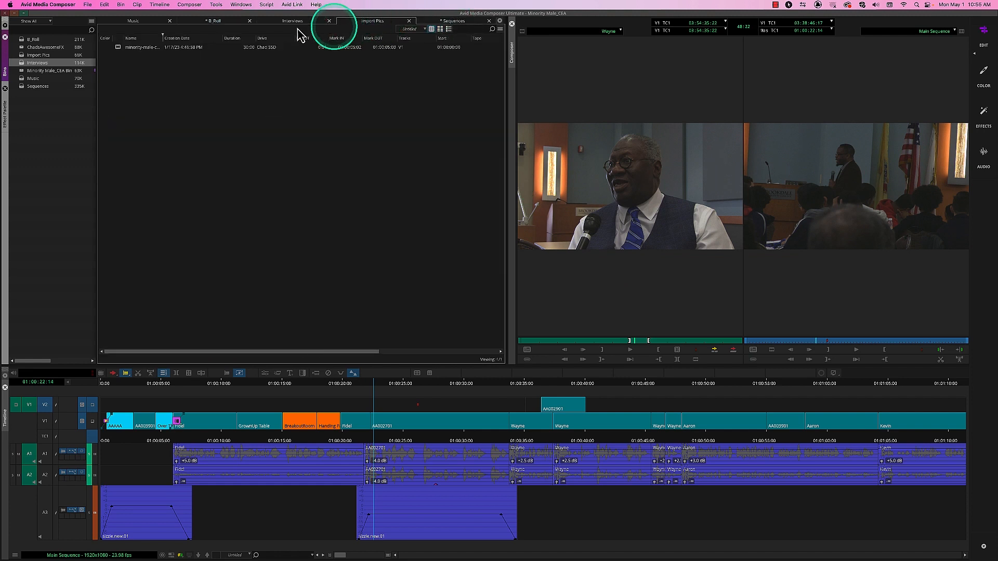
click(238, 22)
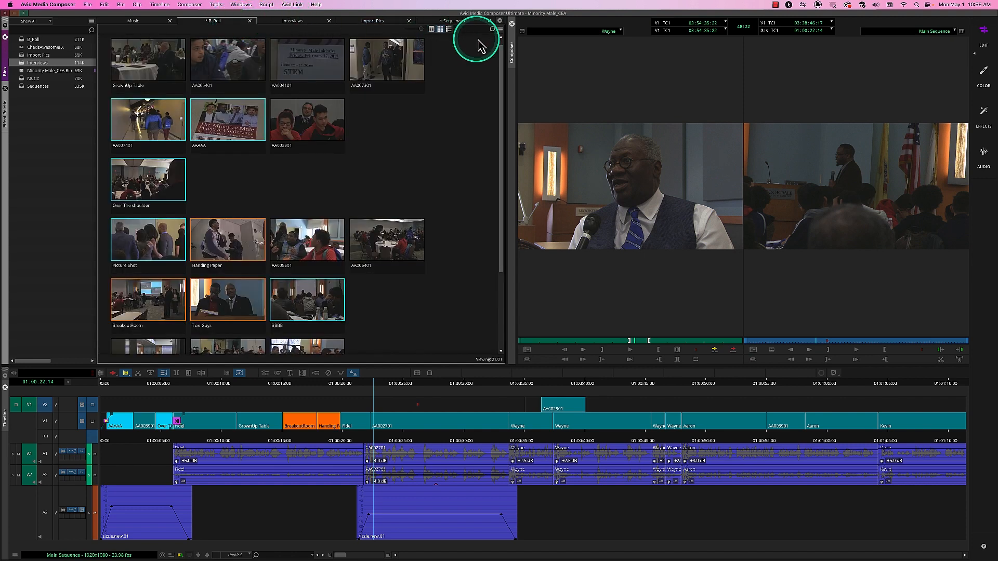
click(500, 30)
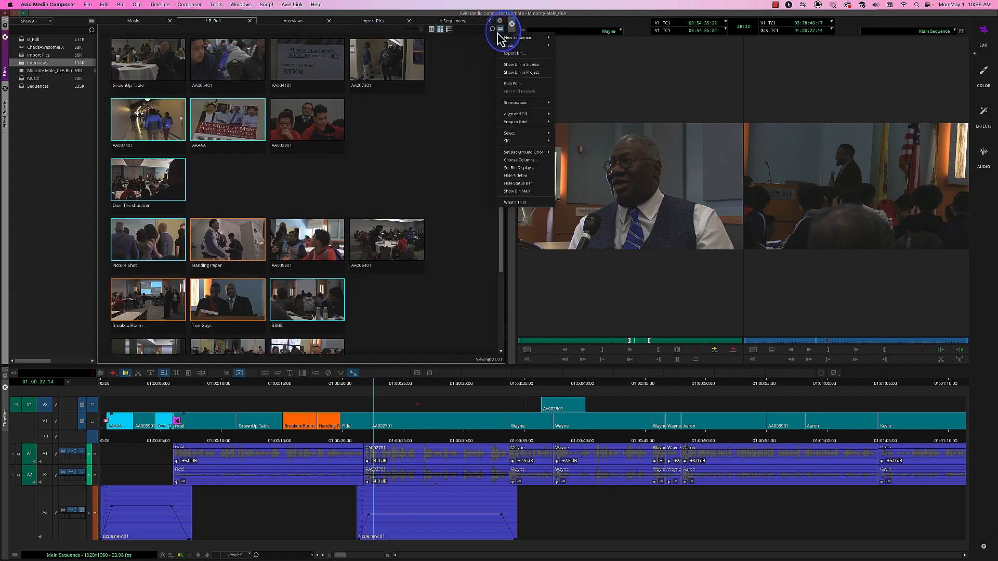
click(533, 168)
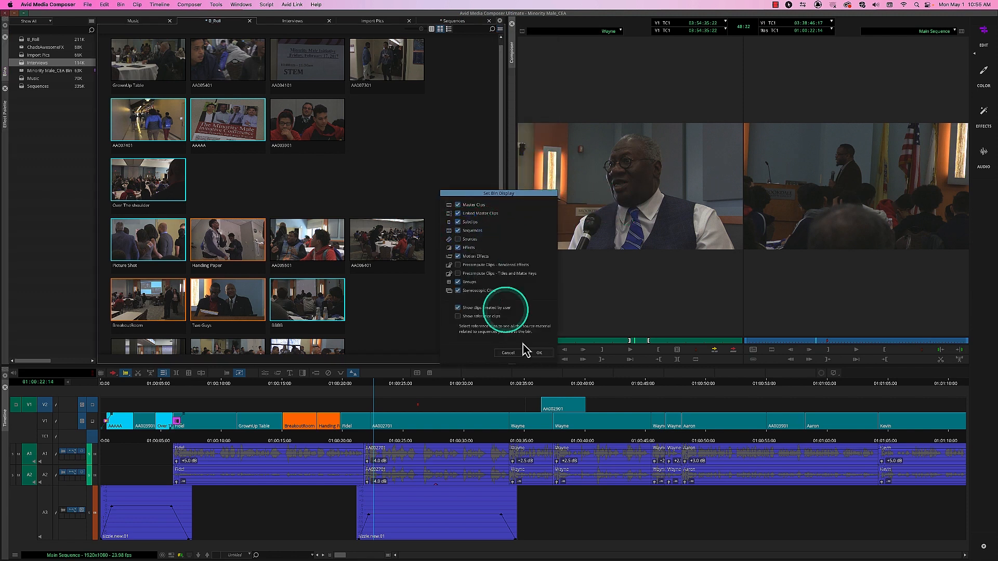
click(539, 353)
Step: Exclude Sequences from the item types shown in the Sequences bin through Set Bin Display
click(457, 23)
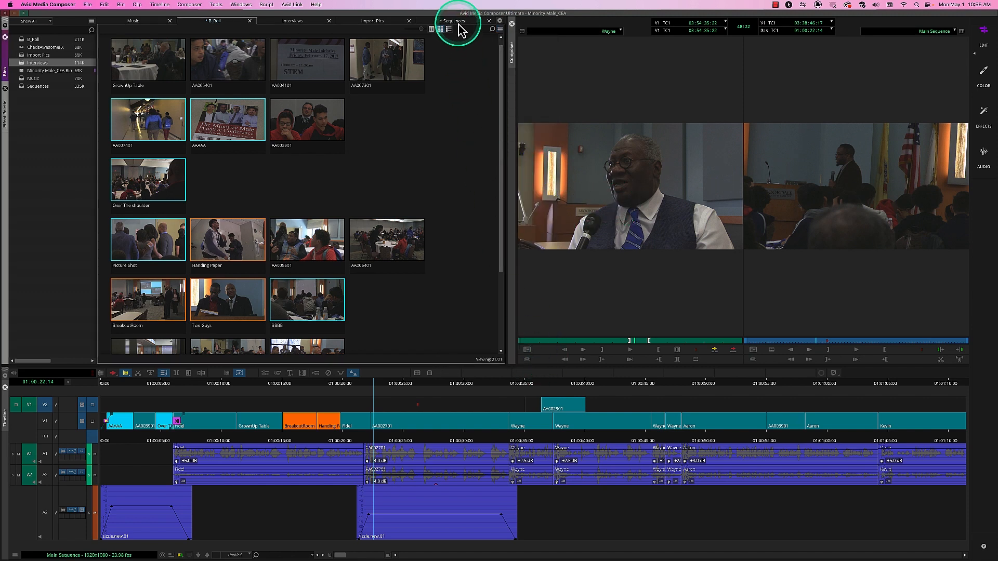
click(500, 29)
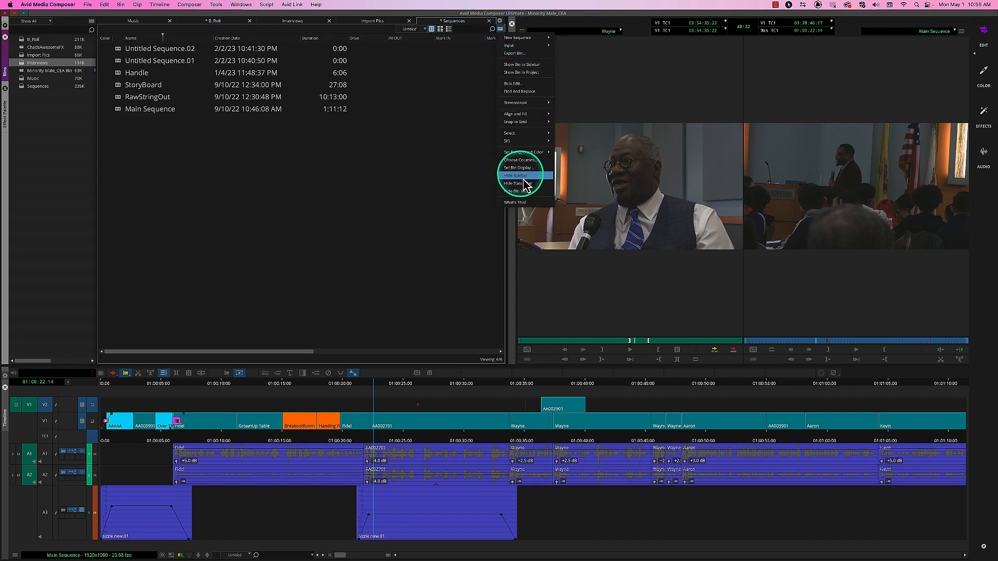
click(520, 167)
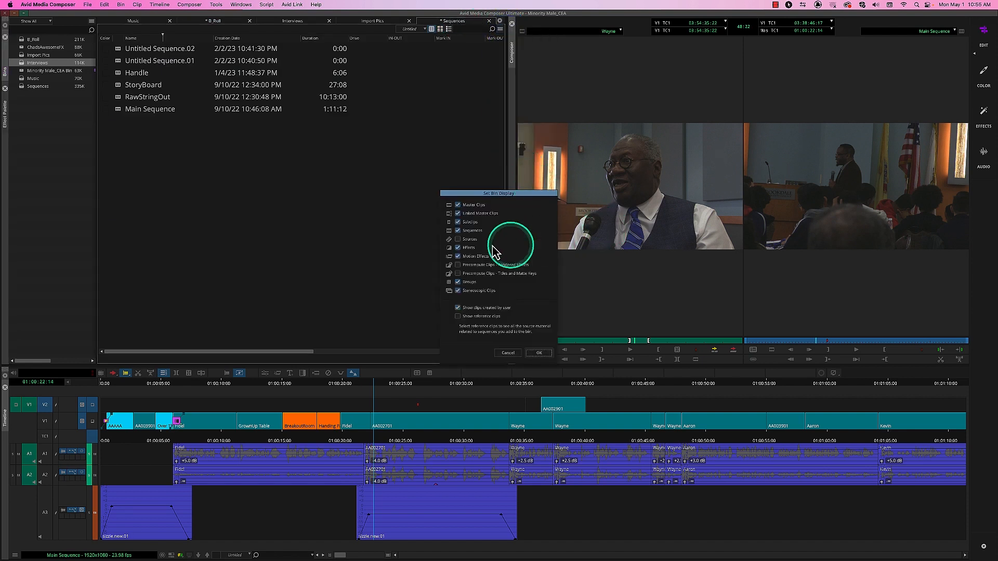
click(458, 231)
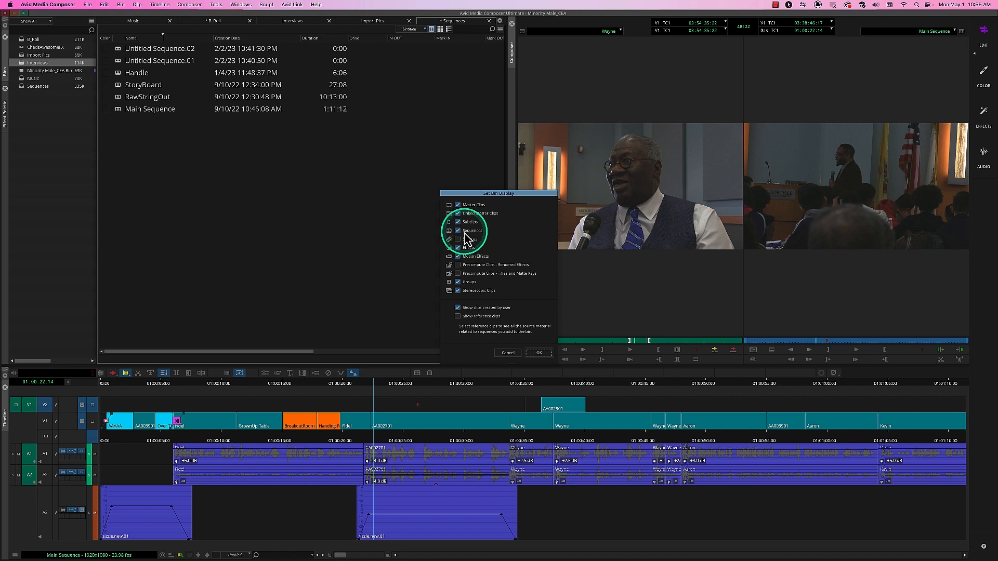
click(539, 353)
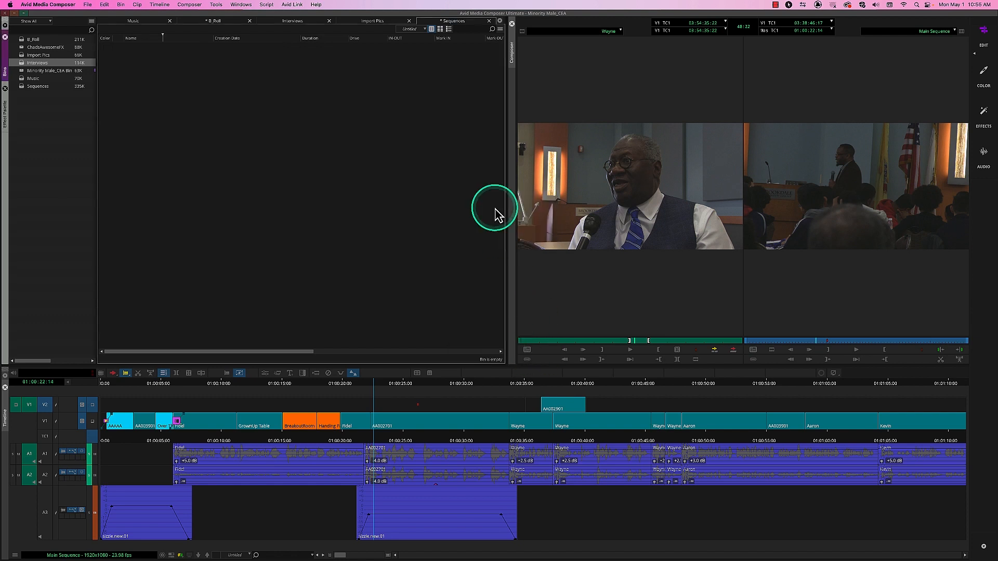
Step: Turn the display of Sequences back on for the Sequences bin through Set Bin Display
click(500, 29)
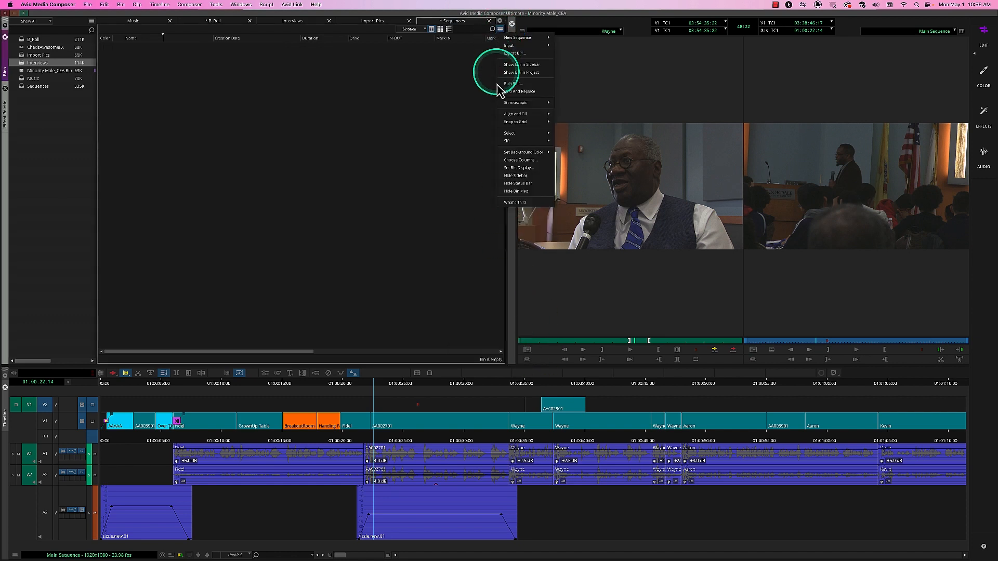
click(525, 168)
click(457, 230)
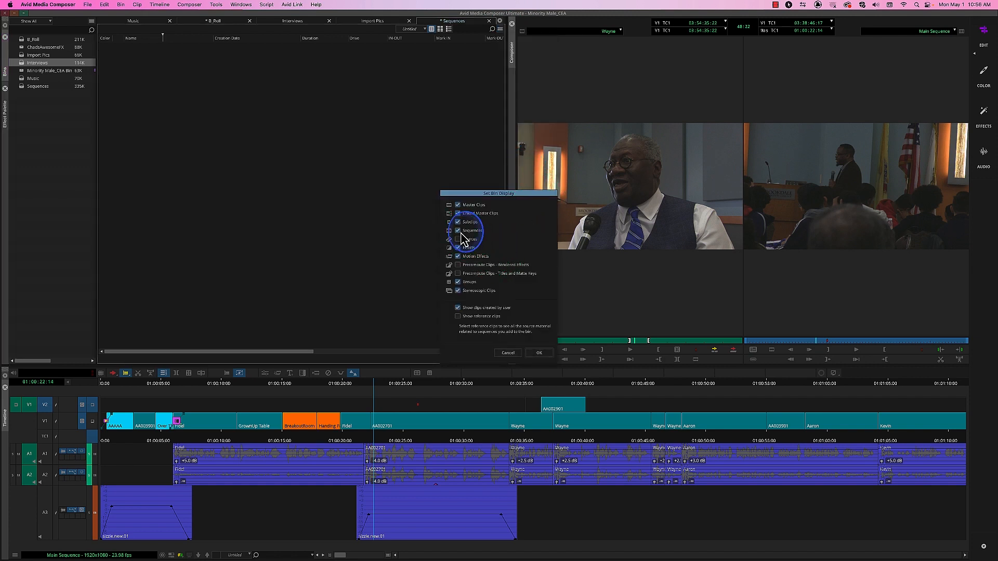
click(539, 353)
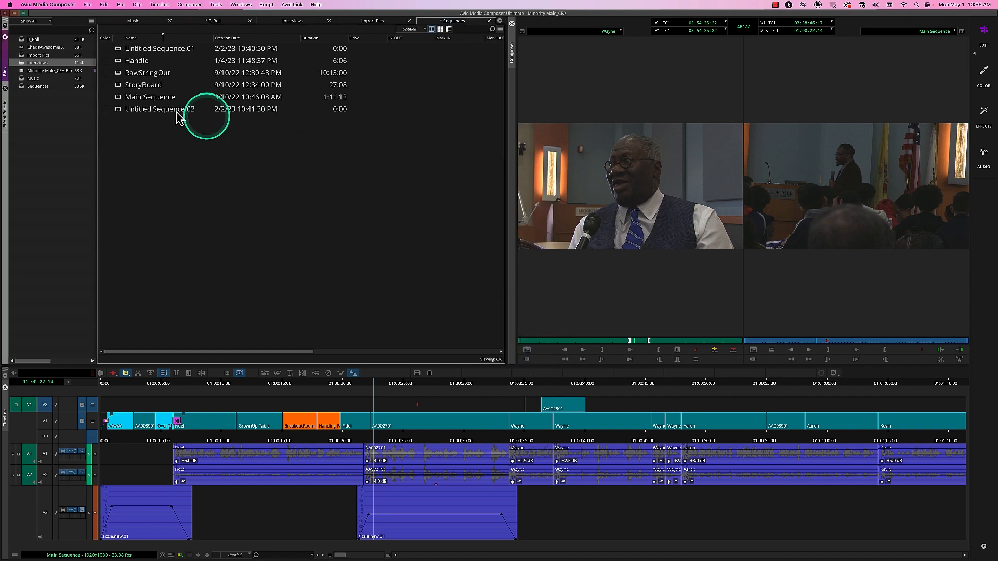
Step: Duplicate Main Sequence in the Sequences bin and create a new bin named Example Purposes
click(119, 103)
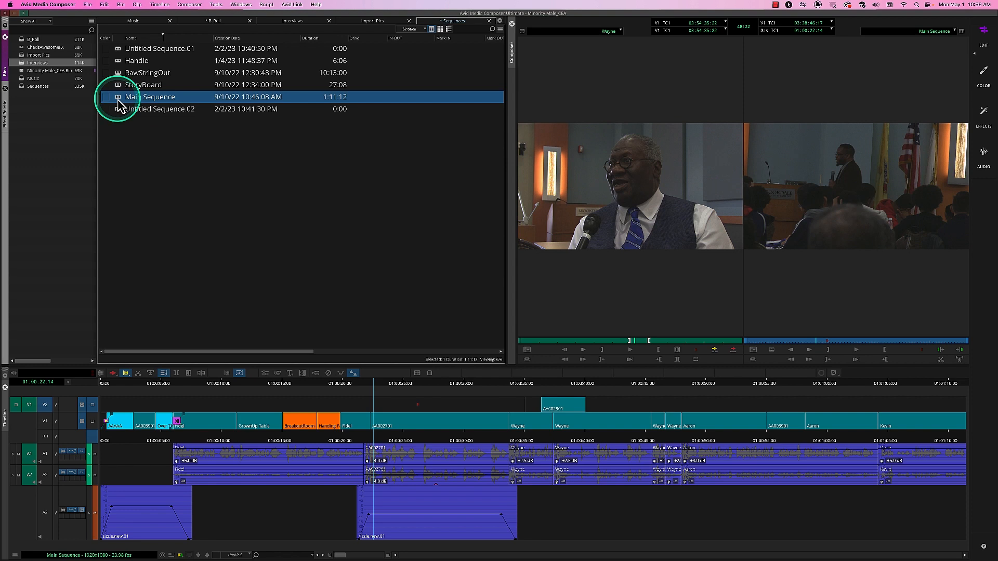
key(super+d)
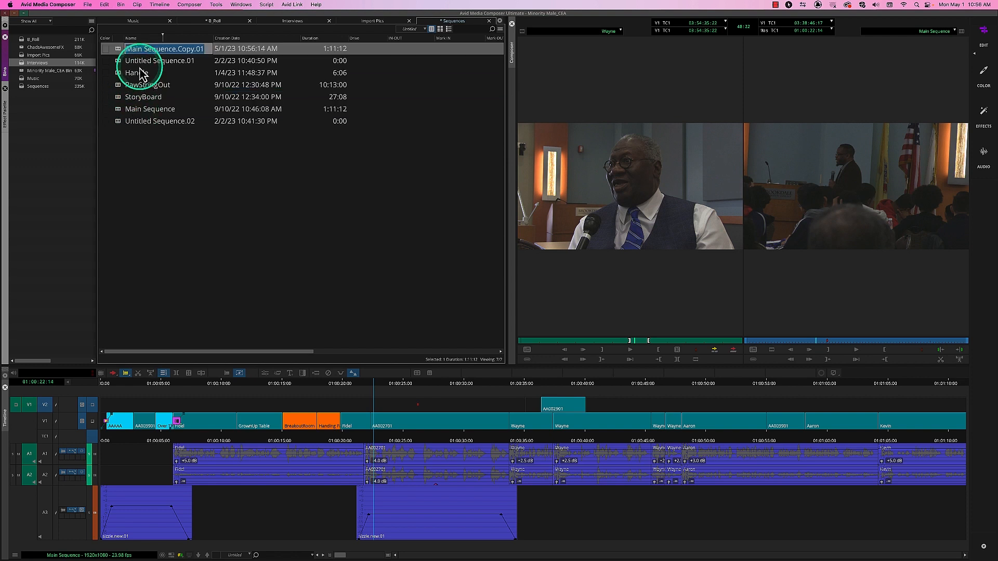
right_click(56, 119)
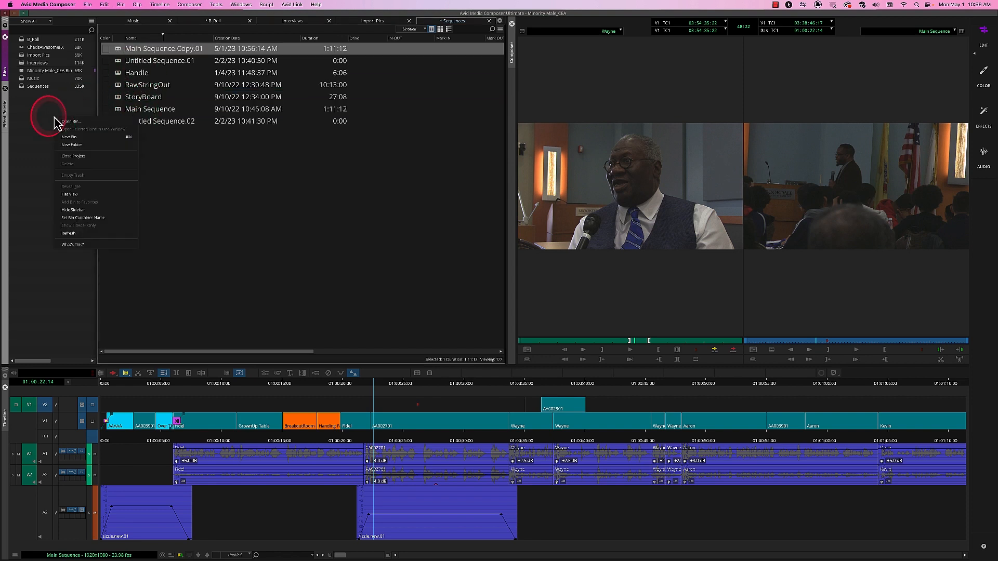
click(76, 137)
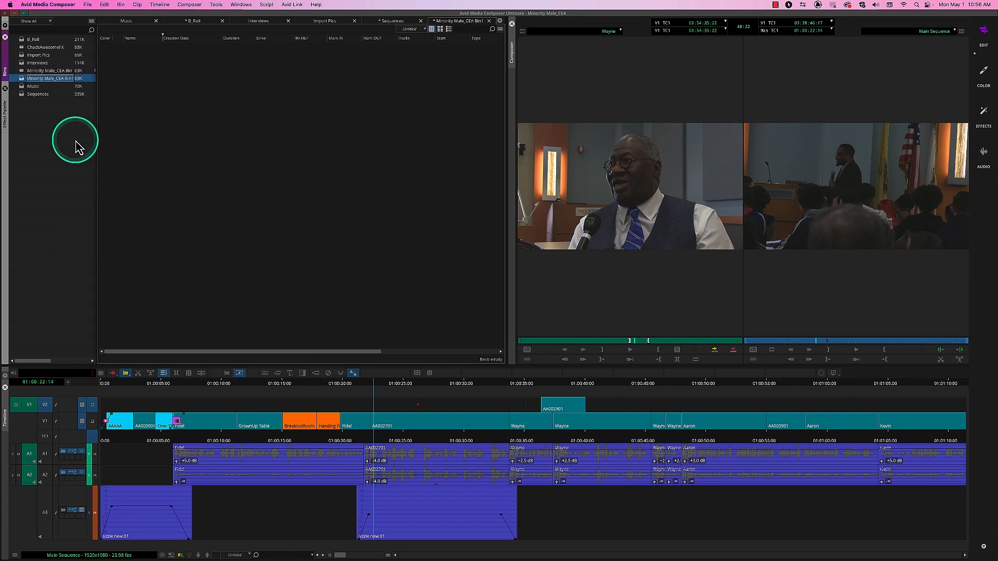
text(Example Purposes)
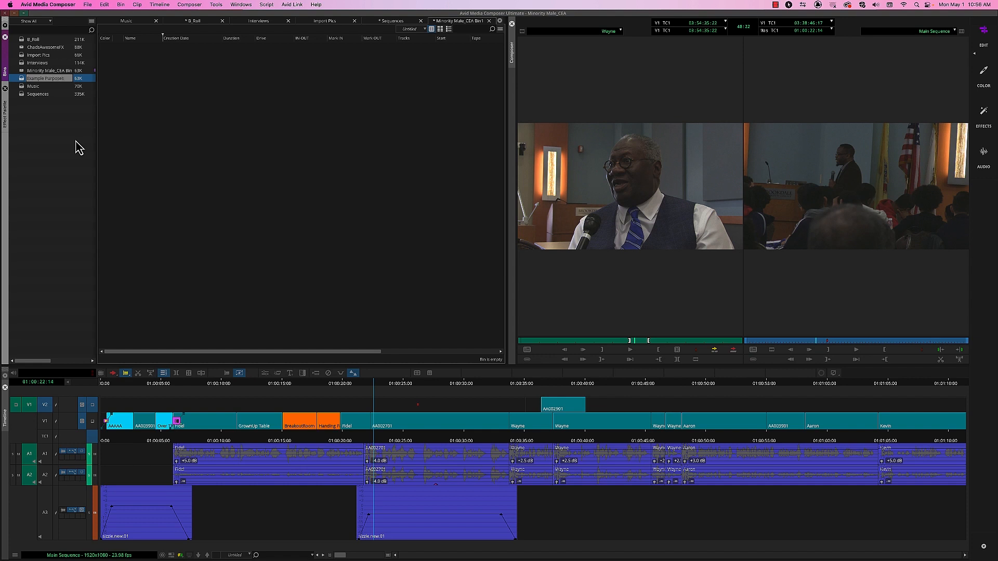
key(Return)
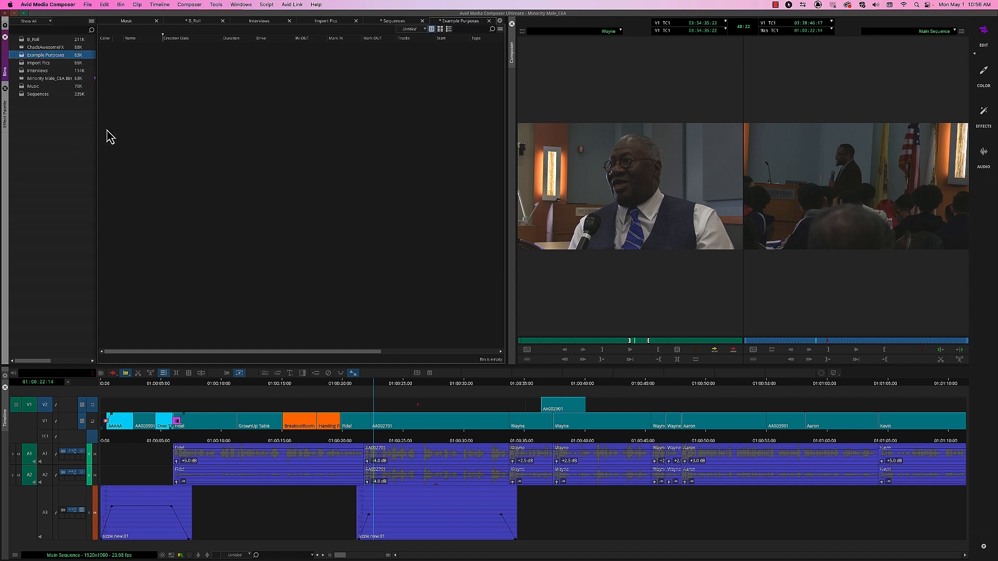
Step: Move the duplicated Main Sequence into the Example Purposes bin and widen the Name column to fit its full name
click(390, 21)
drag(147, 52, 208, 109)
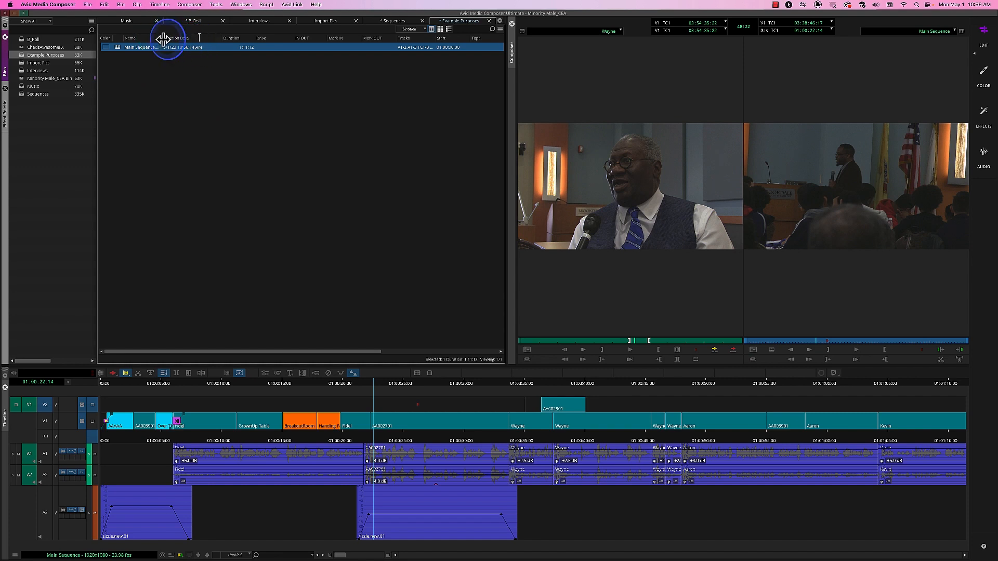
drag(163, 40, 223, 48)
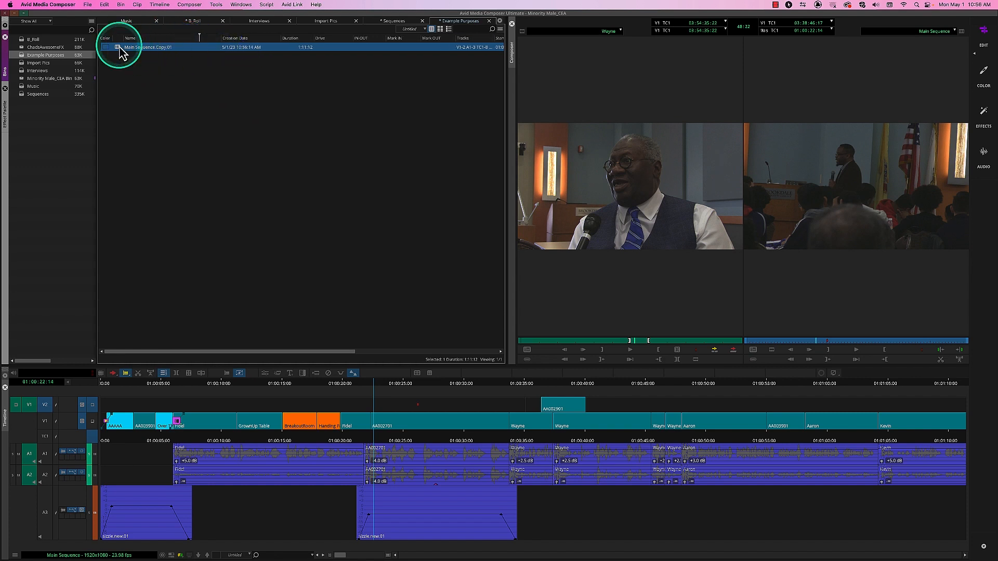
Step: Enable Show reference clips for the Example Purposes bin through Set Bin Display and apply it
right_click(119, 52)
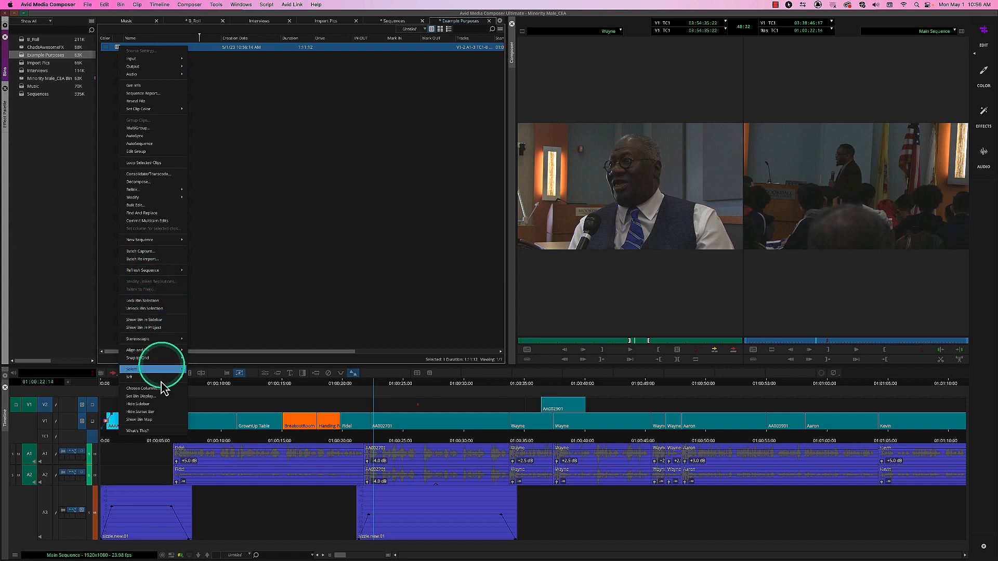
click(158, 396)
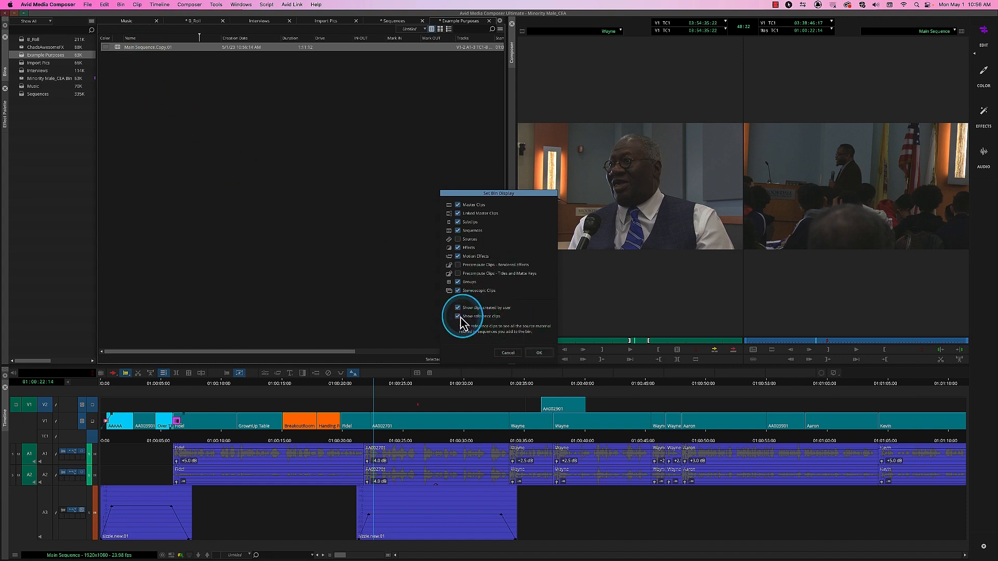
click(539, 354)
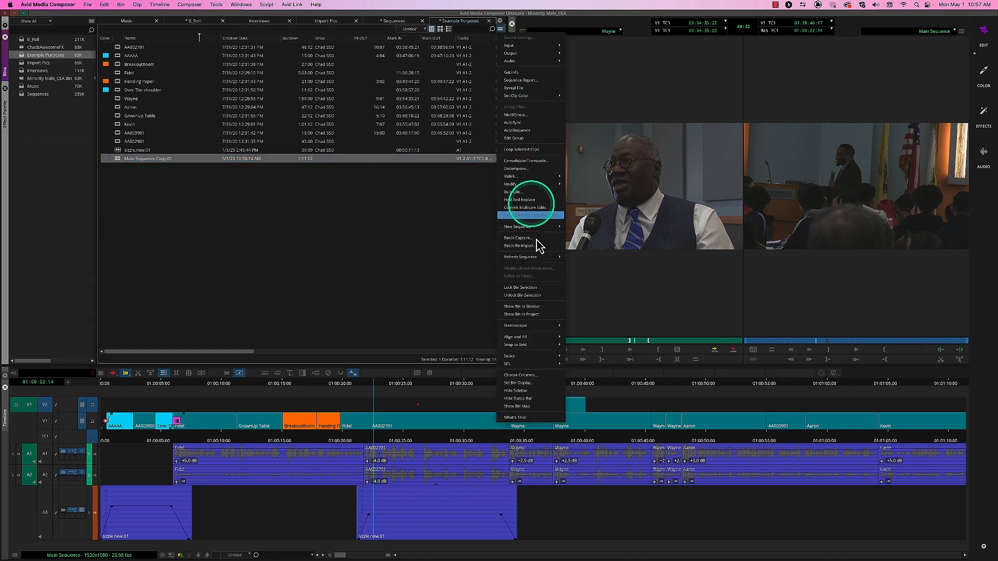
Step: Disable Show reference clips for the Example Purposes bin through Set Bin Display and apply it
click(530, 388)
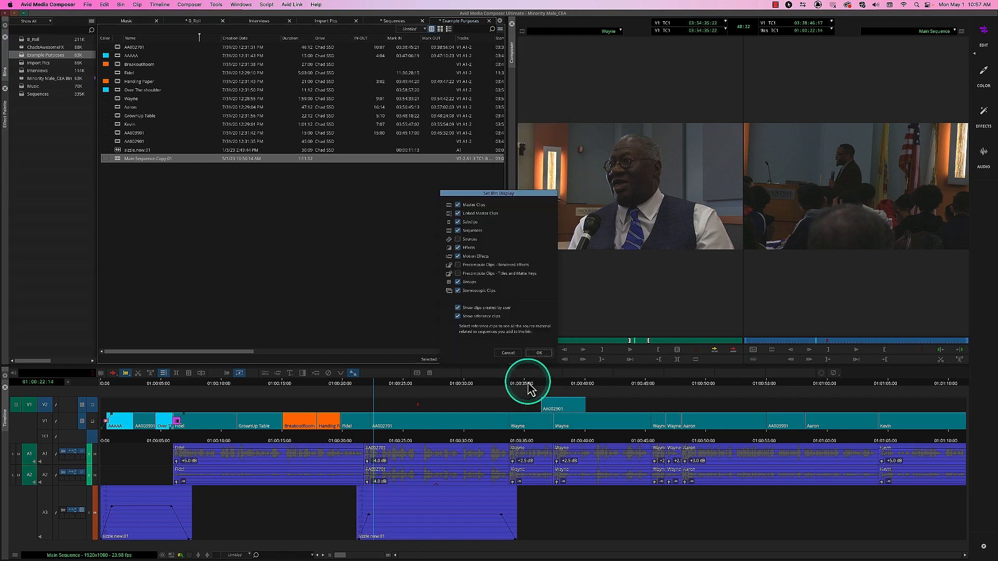
click(474, 318)
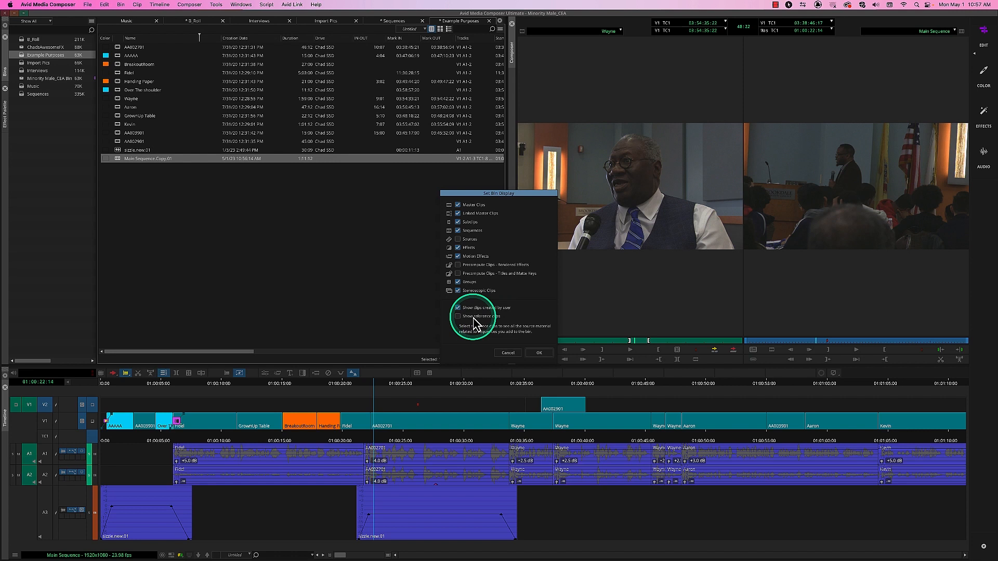
click(539, 353)
click(139, 166)
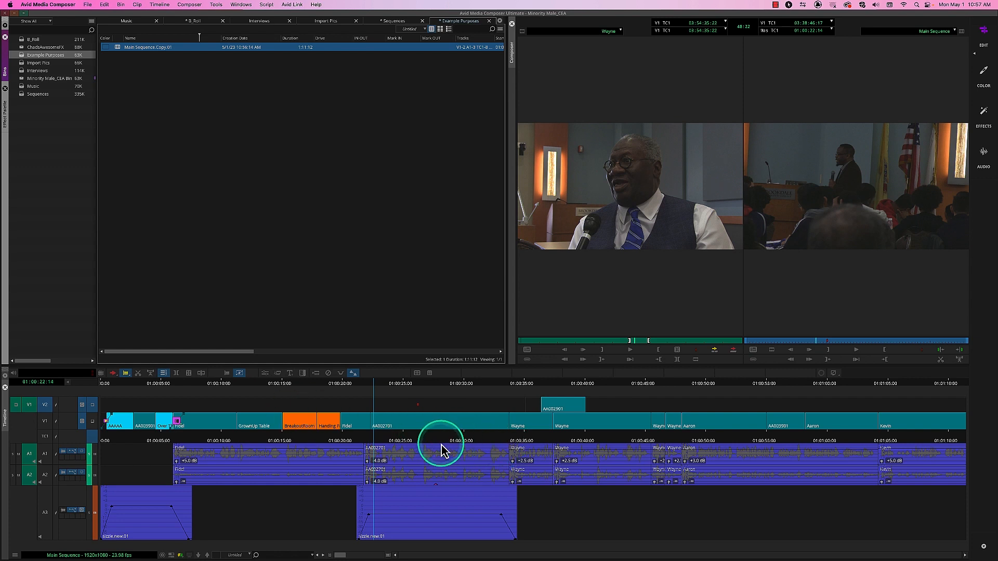
Step: Move the timeline playhead to about 01:00:27 in clip AA002701 and match frame to load its source clip
drag(312, 436, 525, 439)
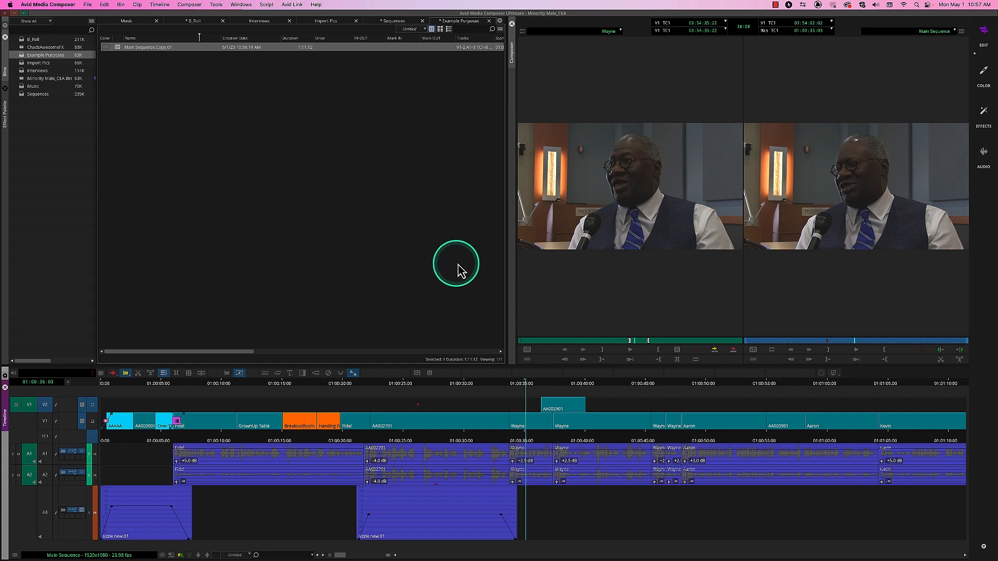
drag(453, 439, 435, 445)
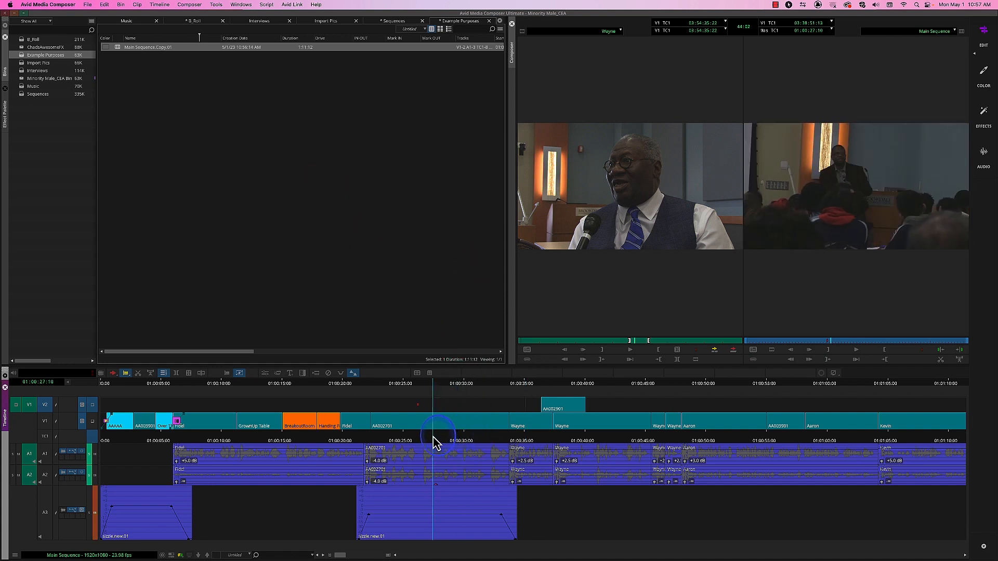
click(770, 351)
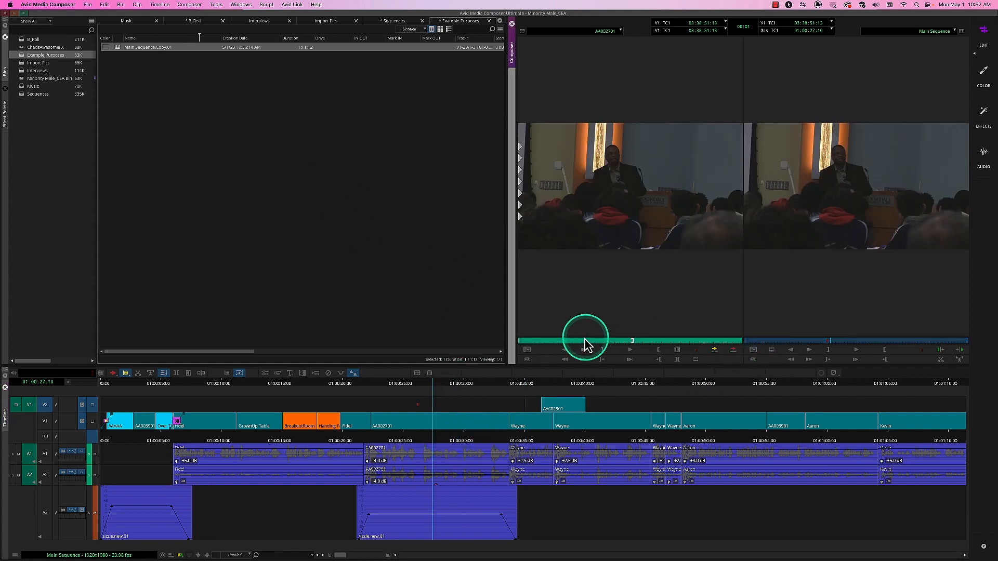
Step: Locate the loaded source clip in its bin, switch the B_Roll bin to text view and examine the columns
click(527, 350)
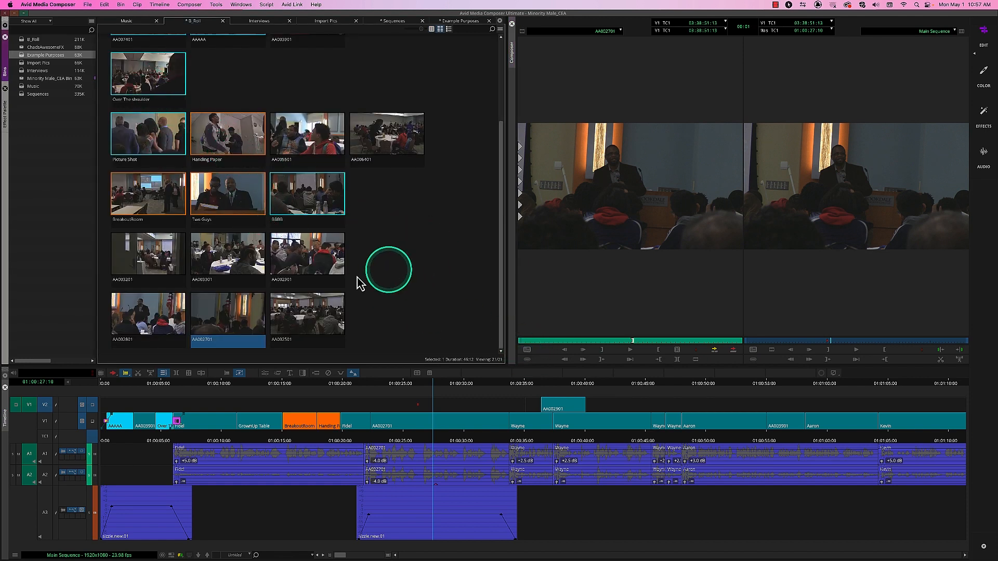
click(432, 30)
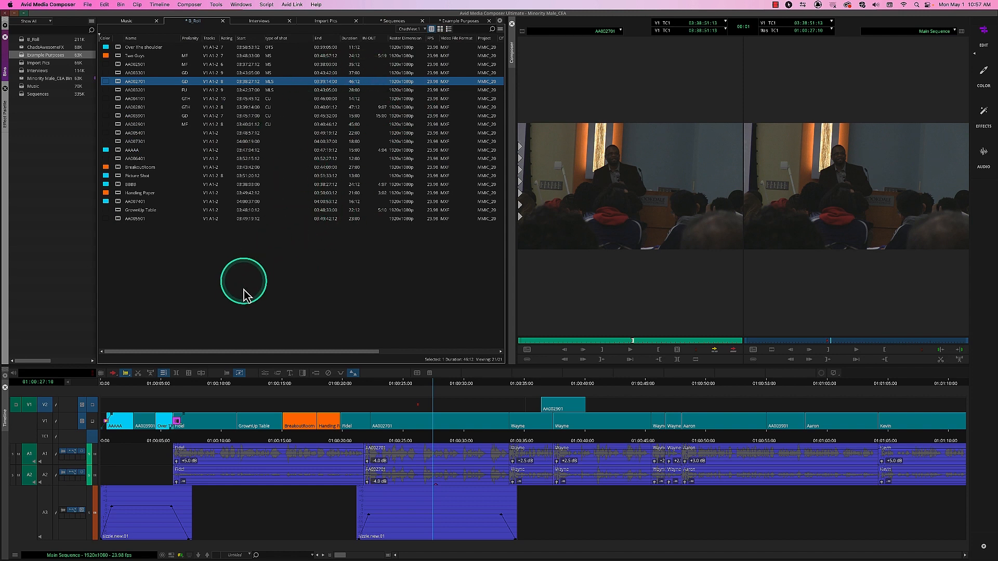
drag(272, 351, 291, 341)
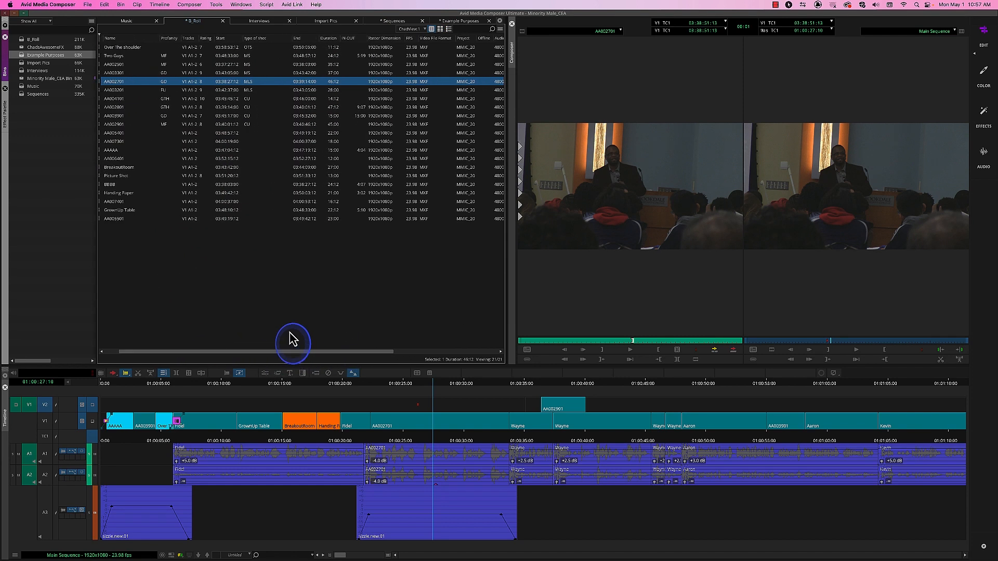
Step: Enable Show reference clips for the Example Purposes bin through Set Bin Display and apply it
click(455, 22)
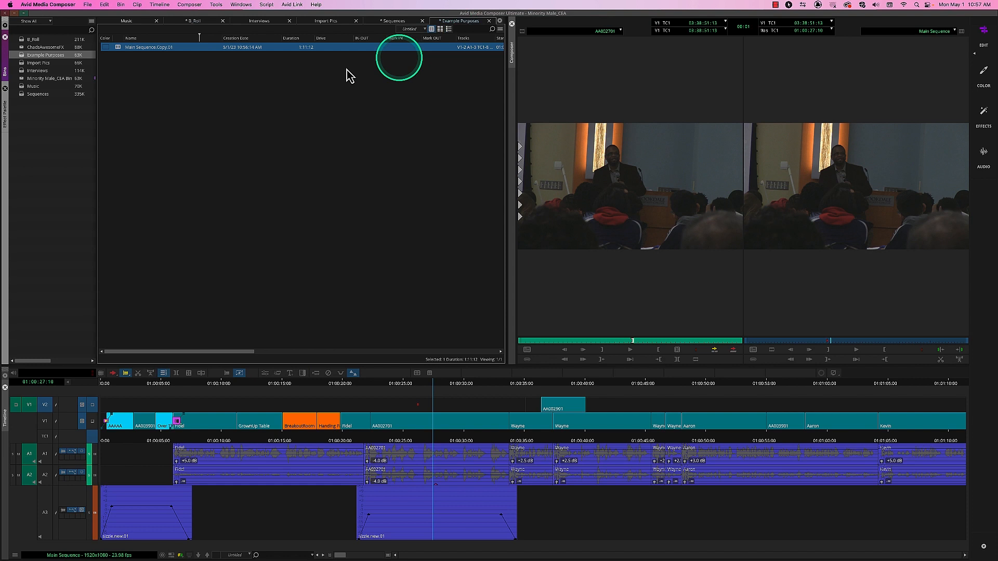
right_click(106, 48)
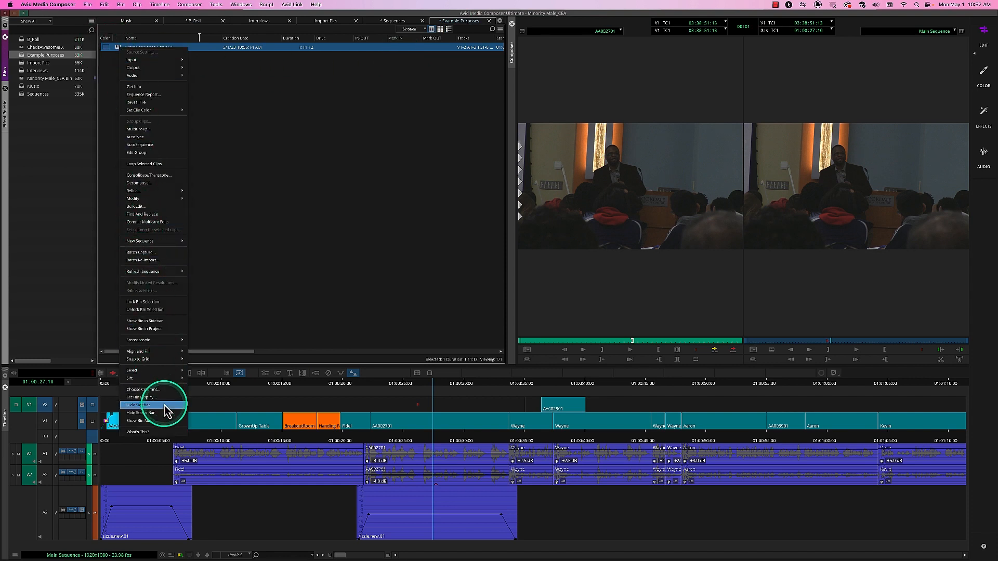
click(156, 397)
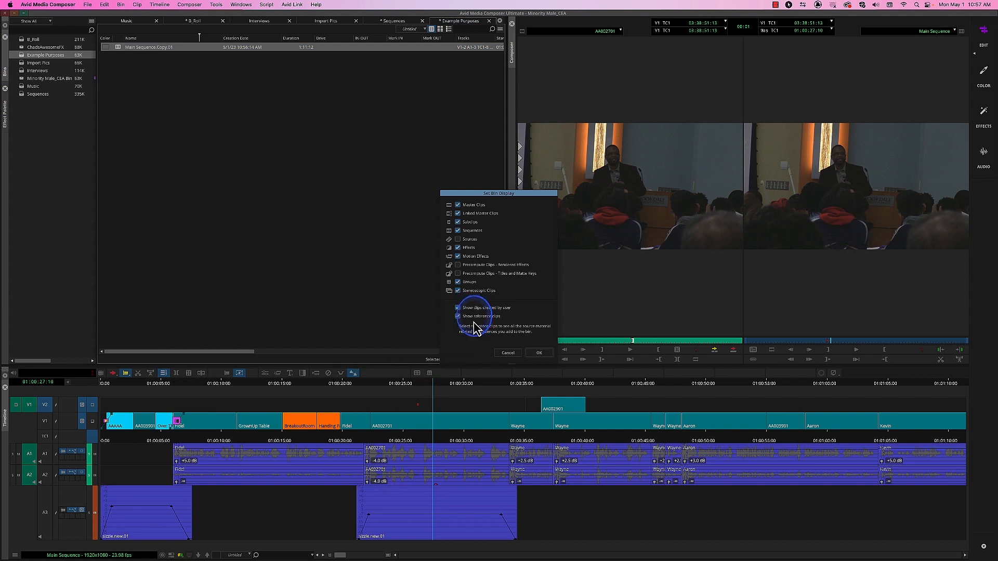
click(539, 353)
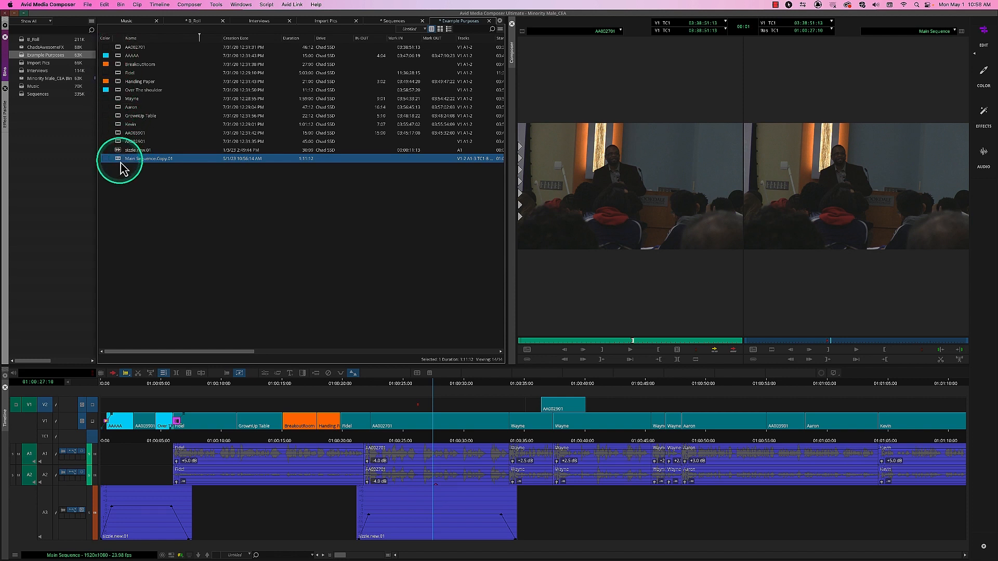
Step: Turn Show reference clips back off for the Example Purposes bin through Set Bin Display and apply it
click(500, 30)
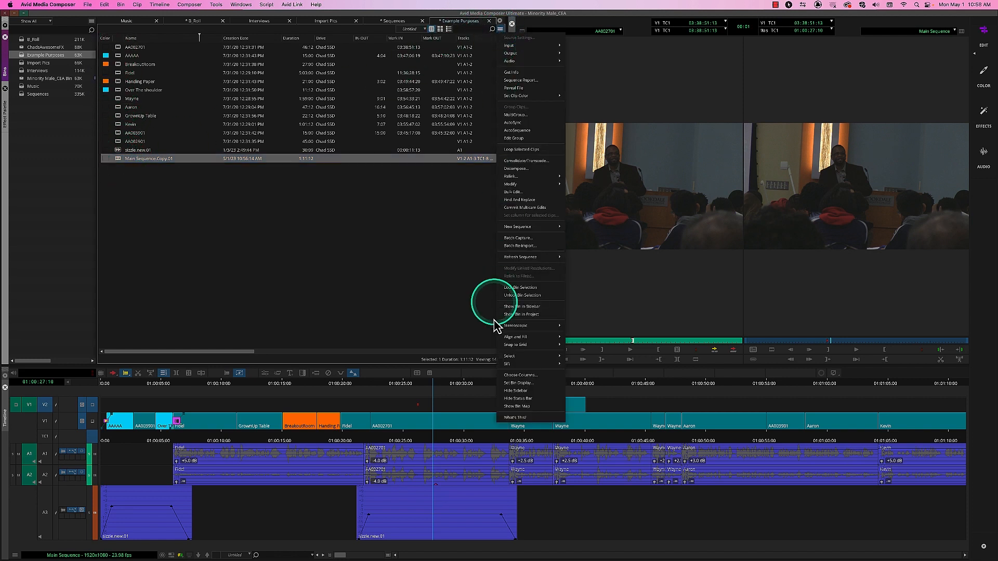
click(518, 384)
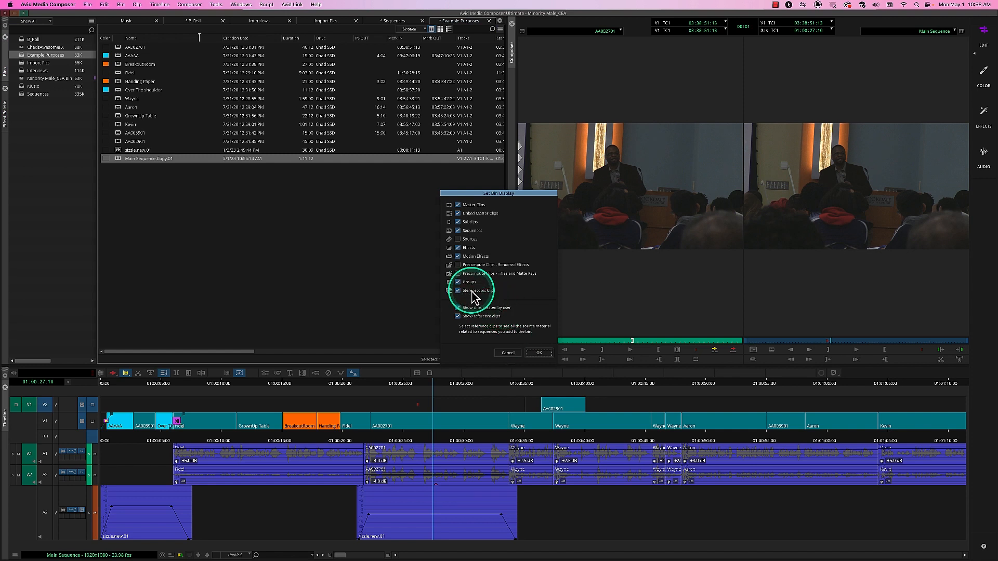
click(473, 316)
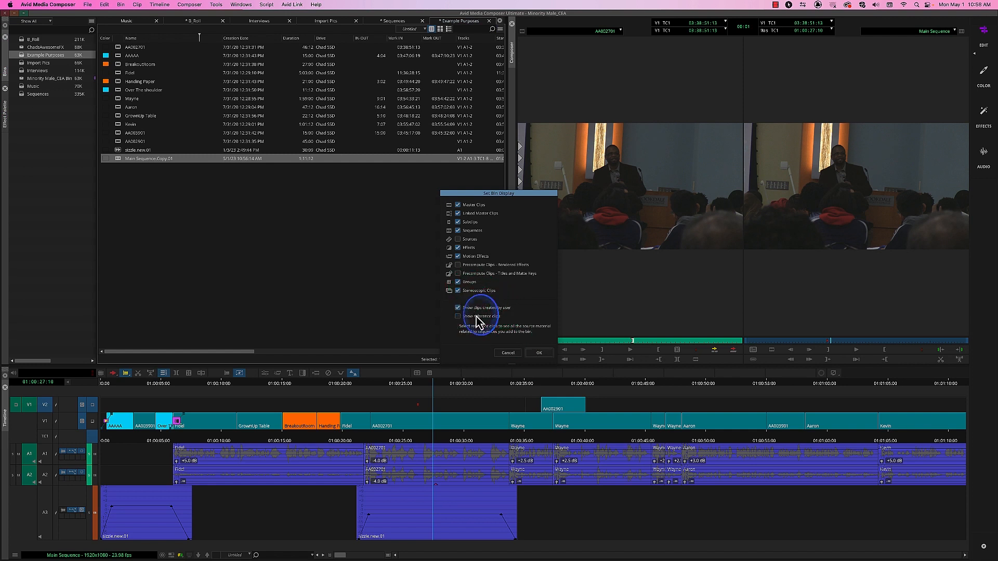
click(541, 353)
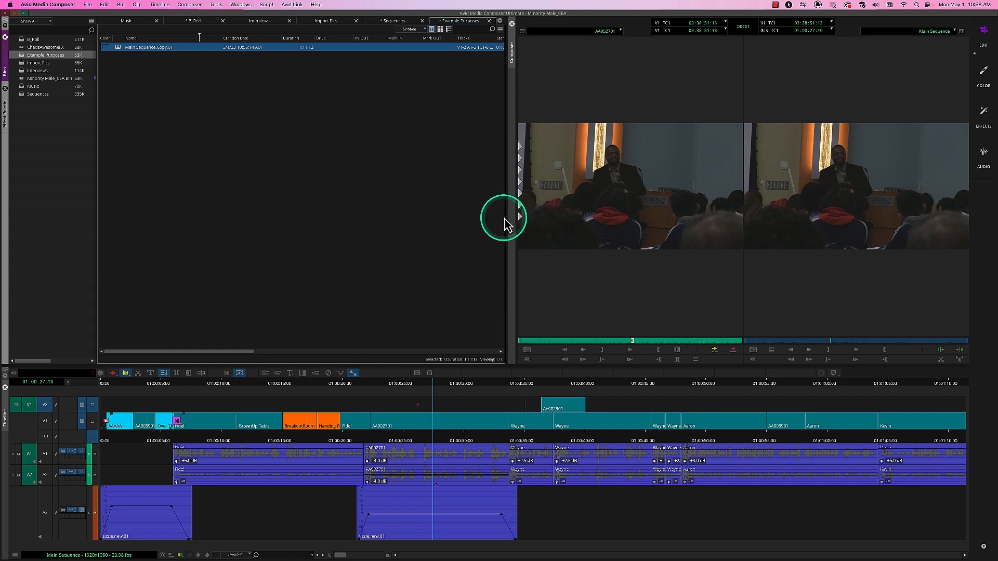
Step: Narrow the bin container to enlarge the Composer monitors, make the timeline area taller, and deselect the sequence in the bin
drag(507, 223, 466, 217)
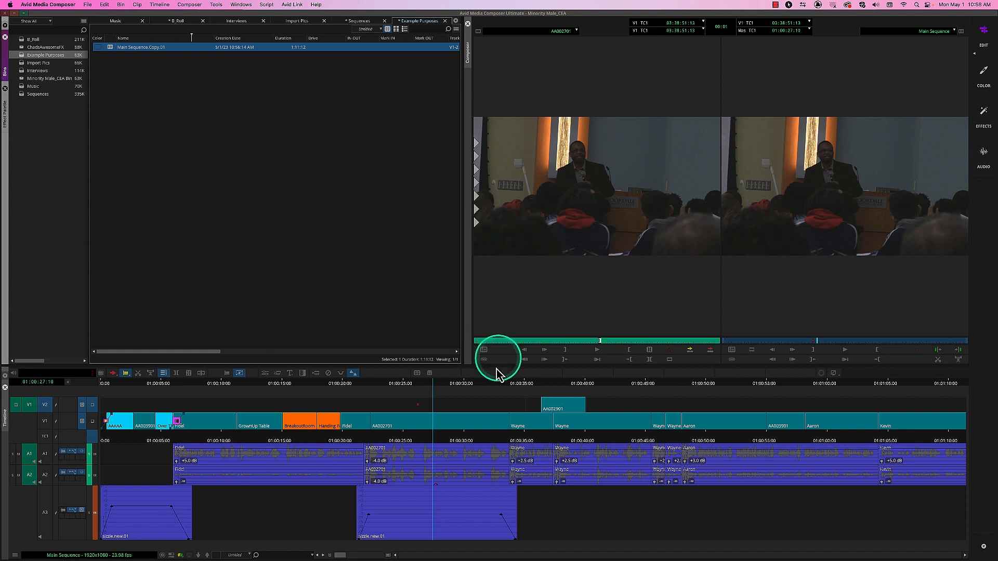
drag(496, 374, 492, 325)
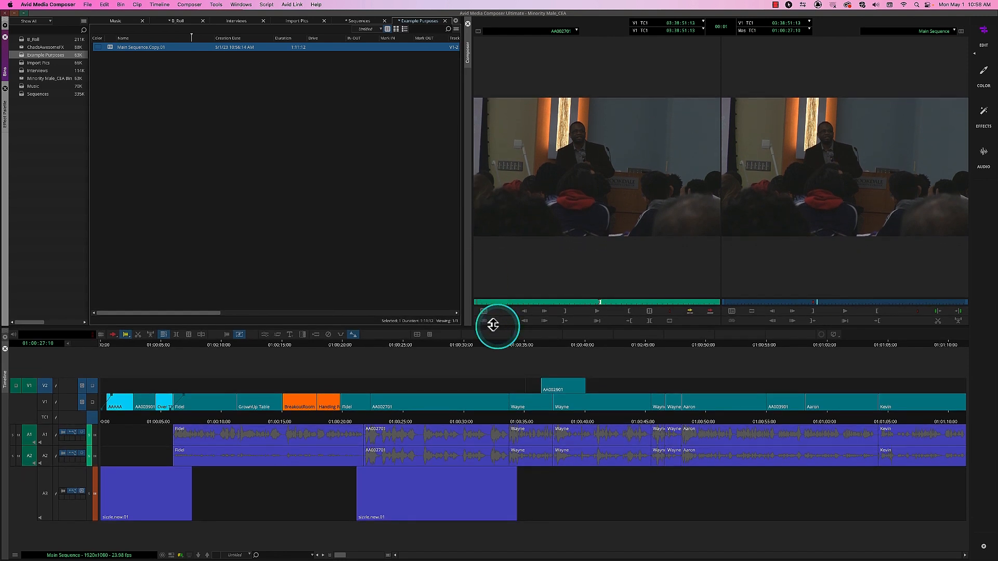
drag(457, 277, 452, 279)
click(408, 266)
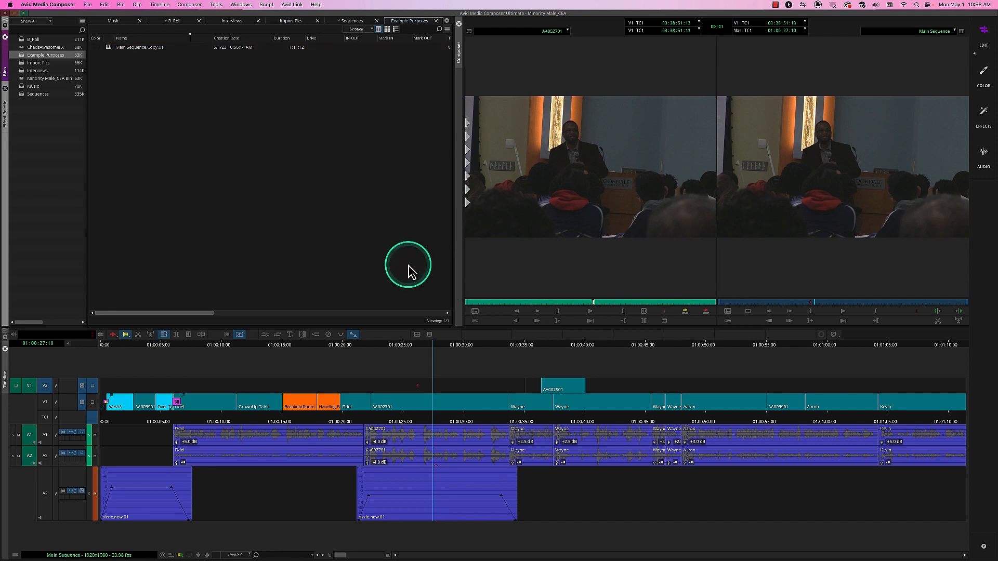
Step: Open the user-level Bin settings, examine the auto-save and Attic options, and close the settings
key(super+shift+equal)
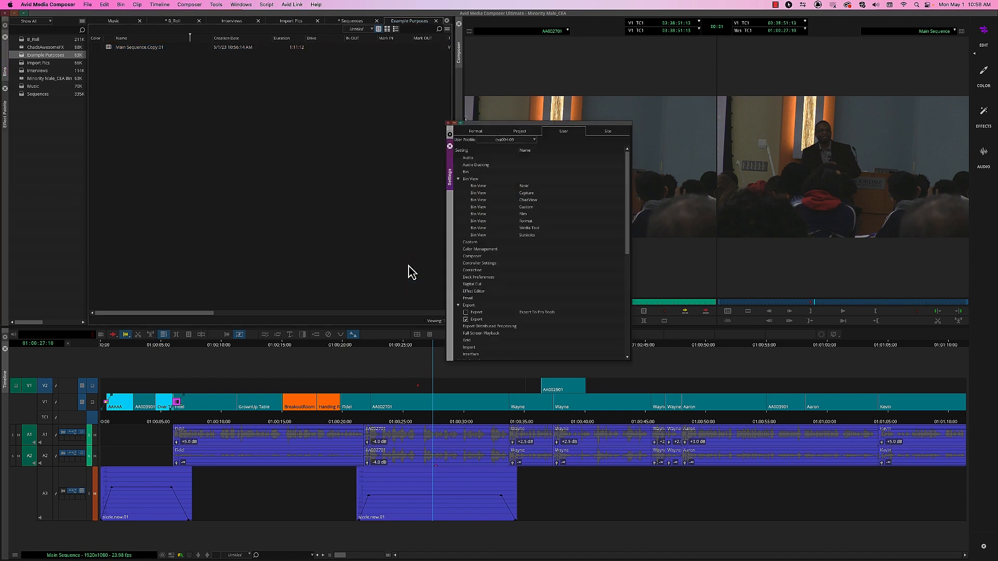
double_click(468, 173)
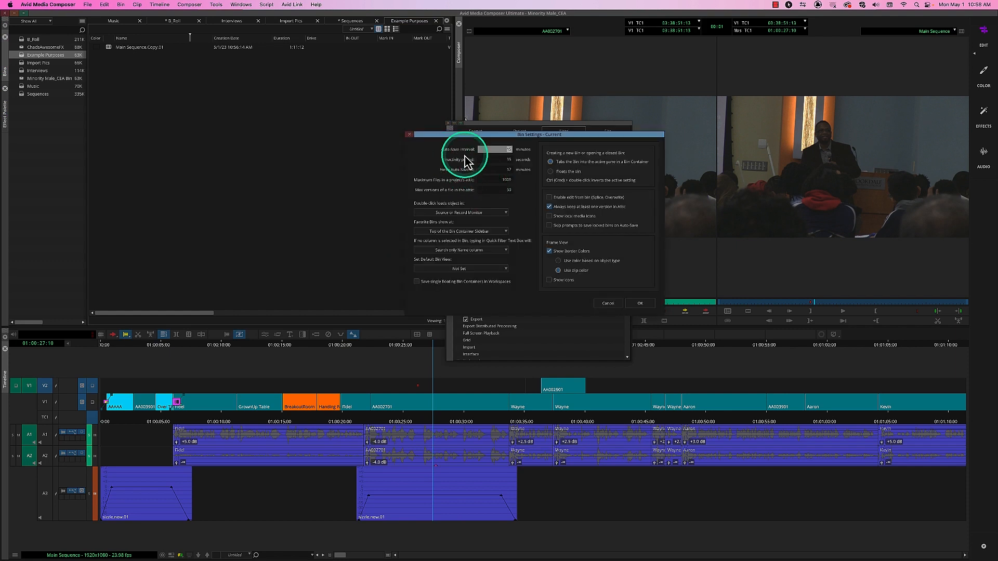
click(641, 304)
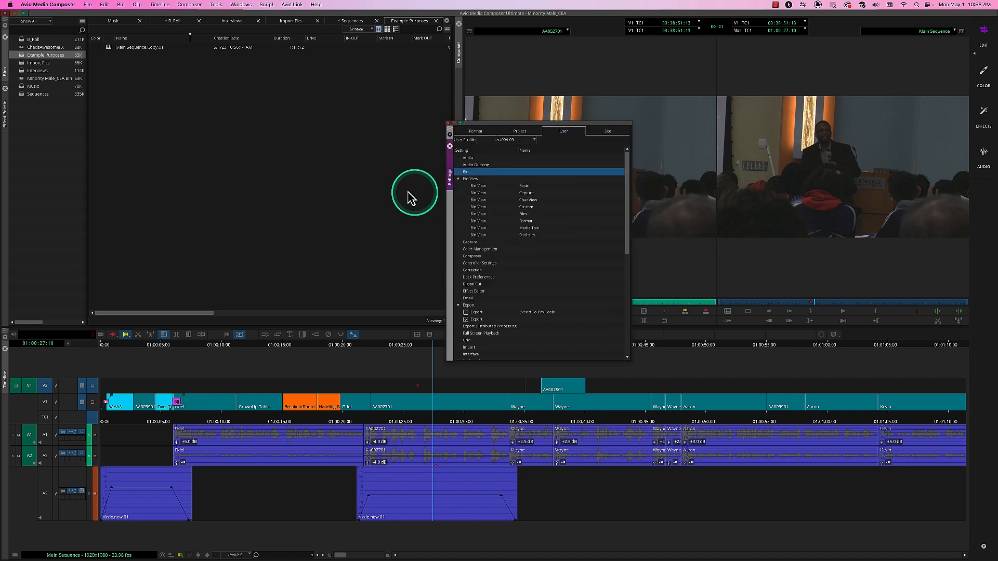
click(447, 140)
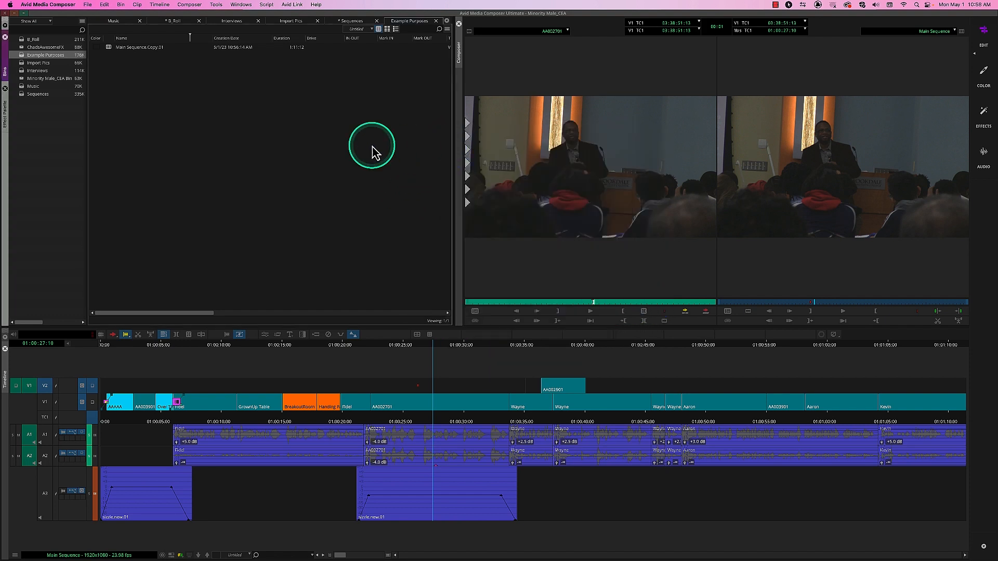
Step: Switch to Finder and browse Macintosh HD to the Shared folder inside Users
key(super+h)
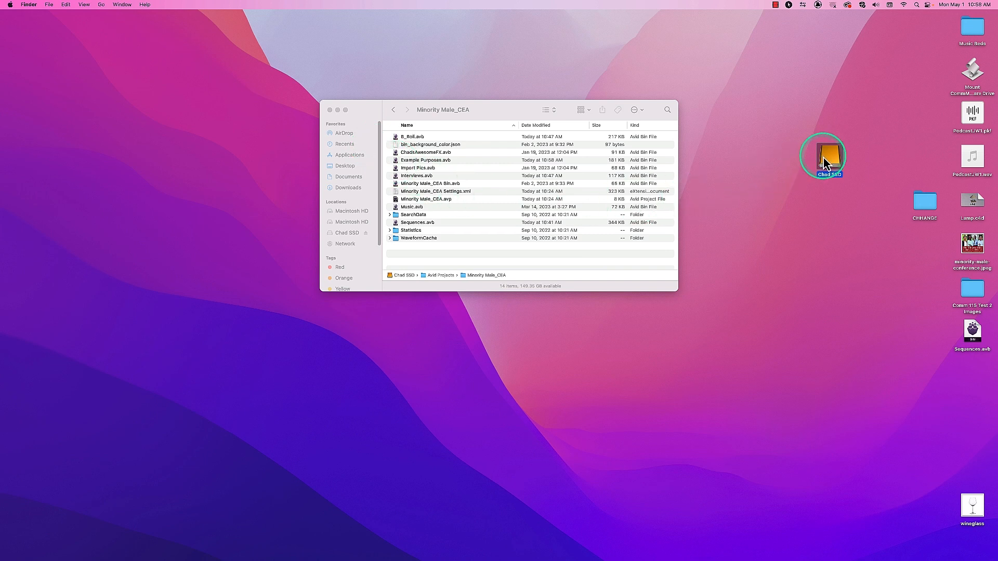
click(349, 211)
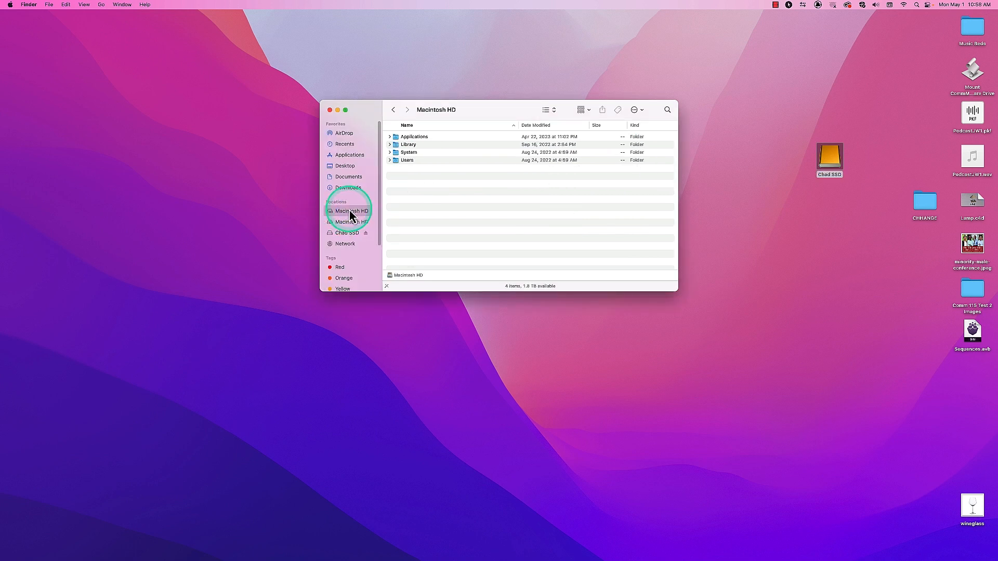
click(411, 204)
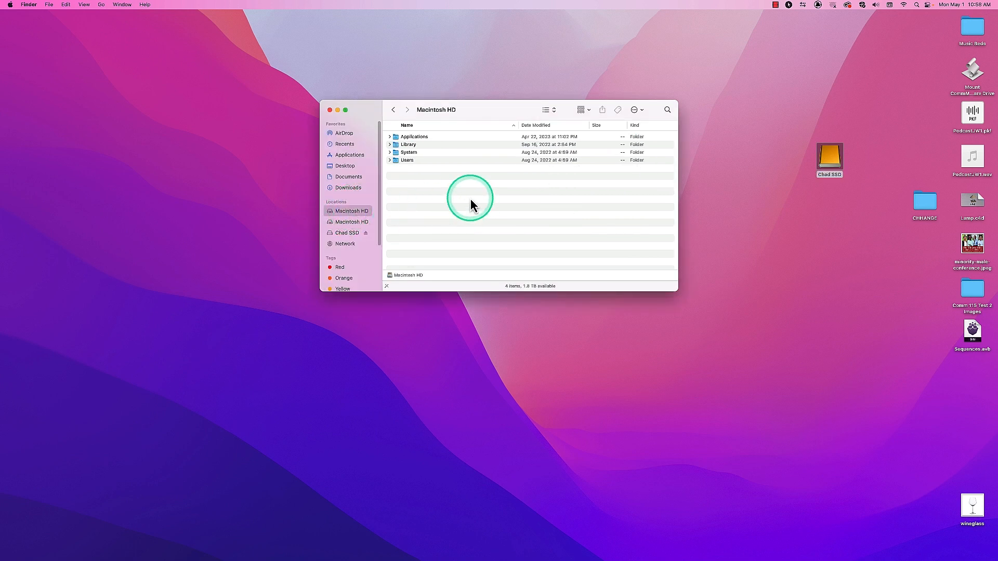
click(395, 160)
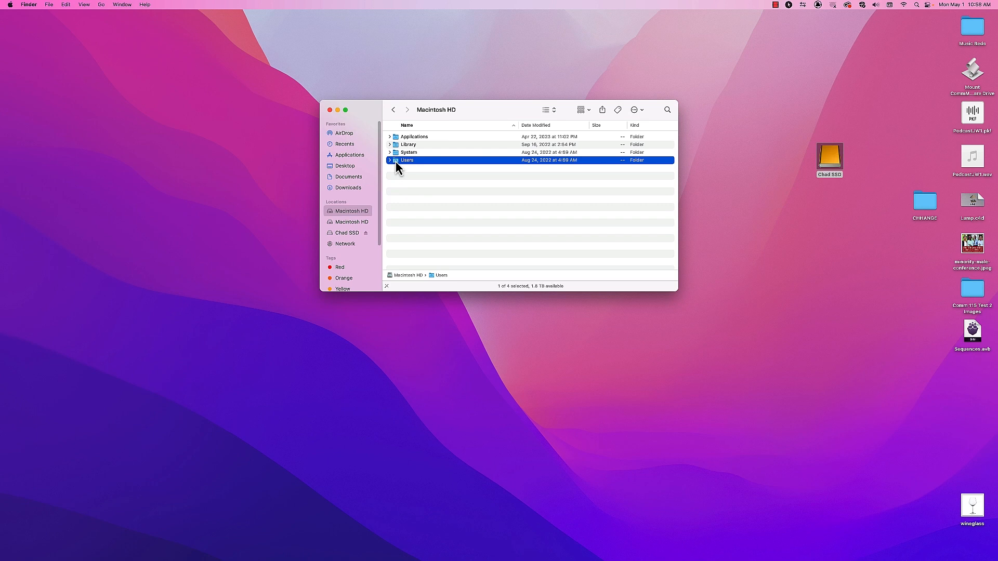
double_click(395, 161)
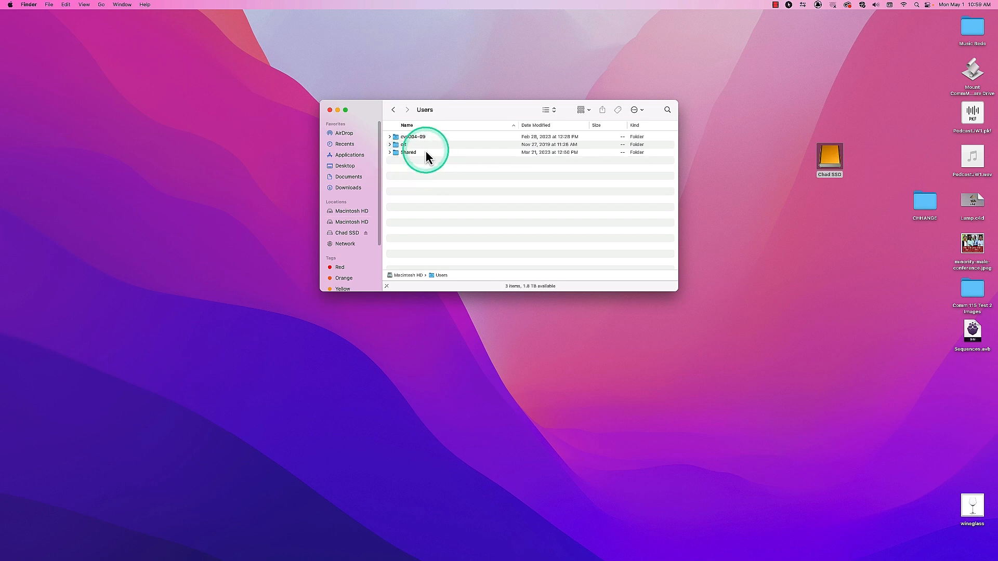
click(408, 152)
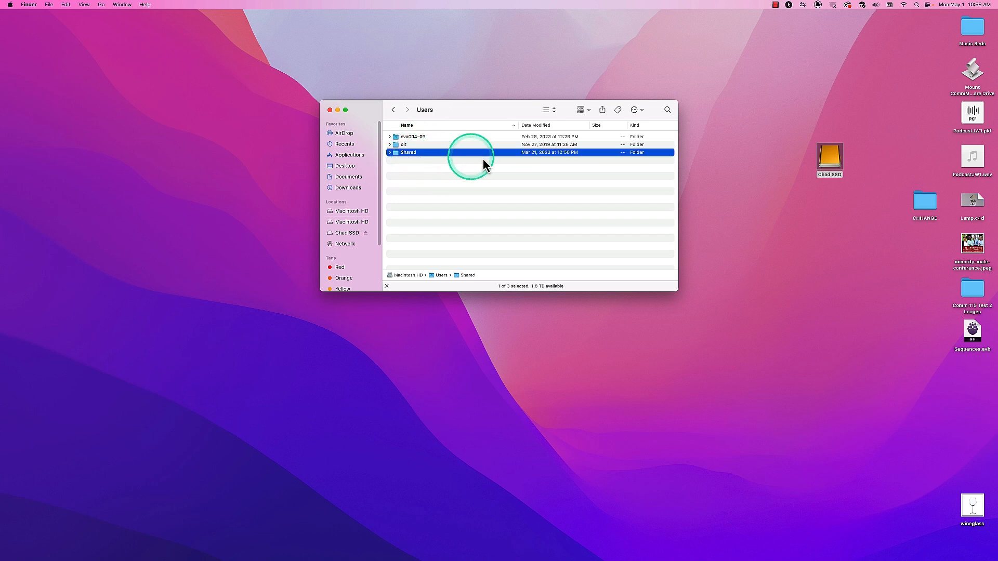
double_click(399, 156)
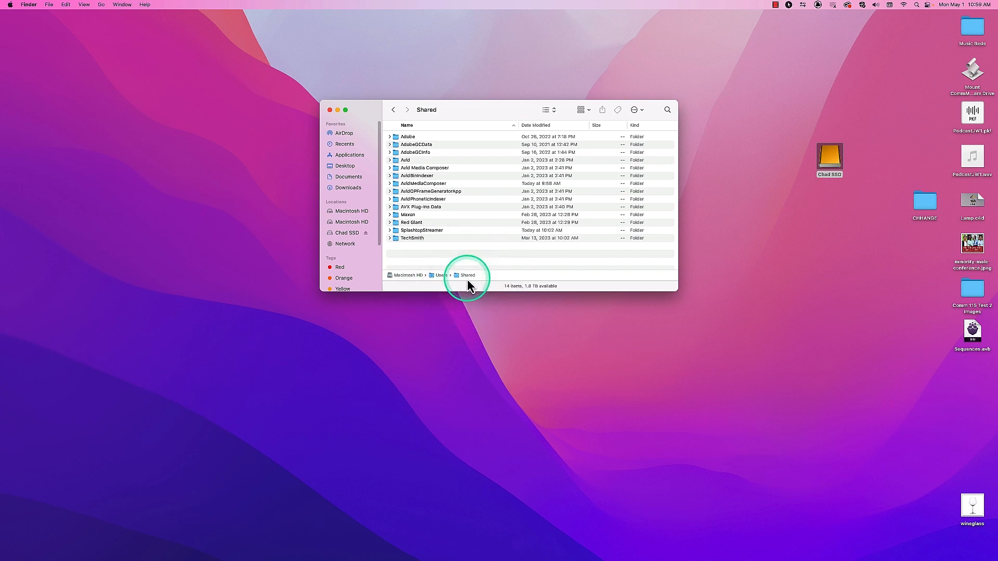
Step: Open the AvidMediaComposer folder, view the project folders inside Avid Attic, and close the Finder window
double_click(400, 184)
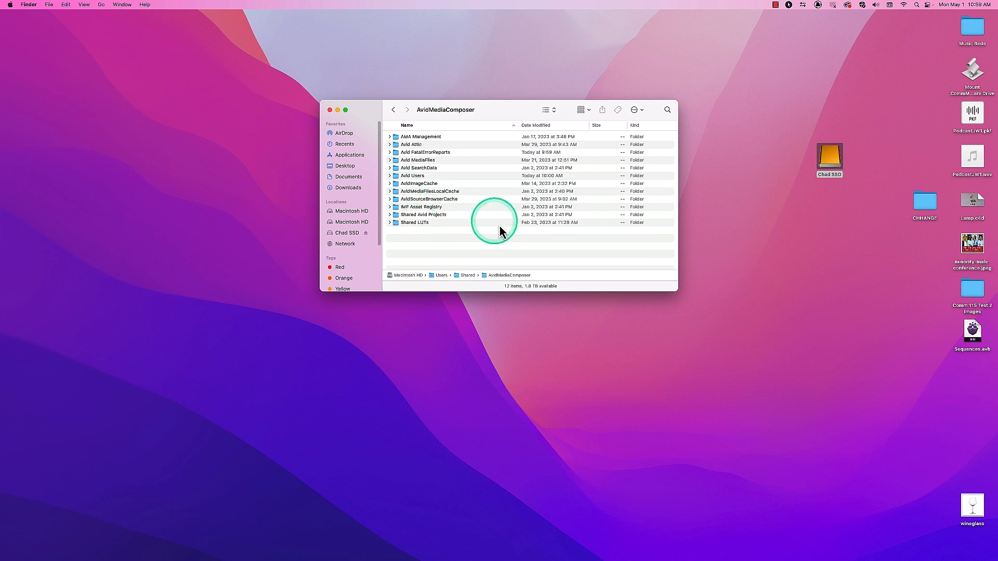
click(403, 146)
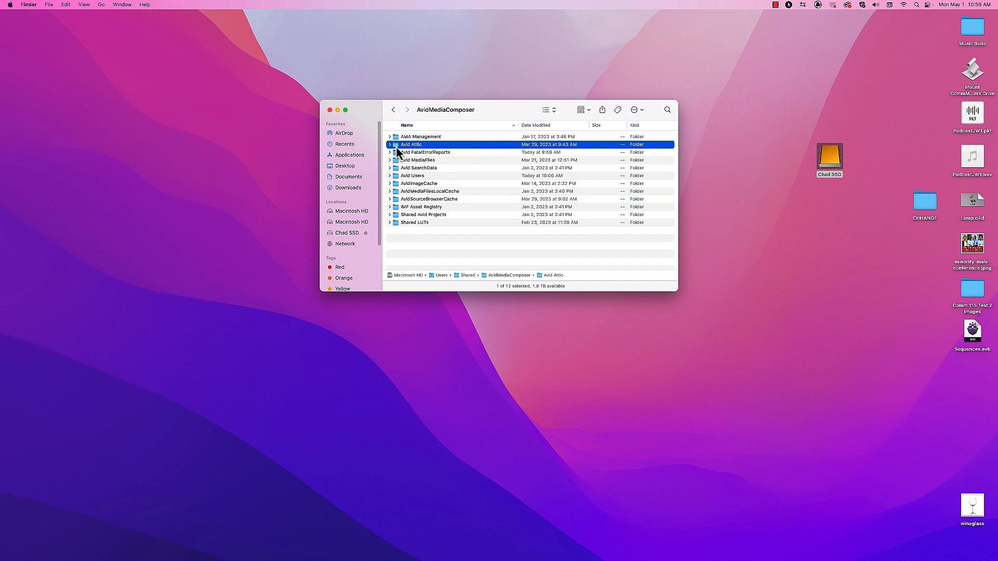
double_click(398, 146)
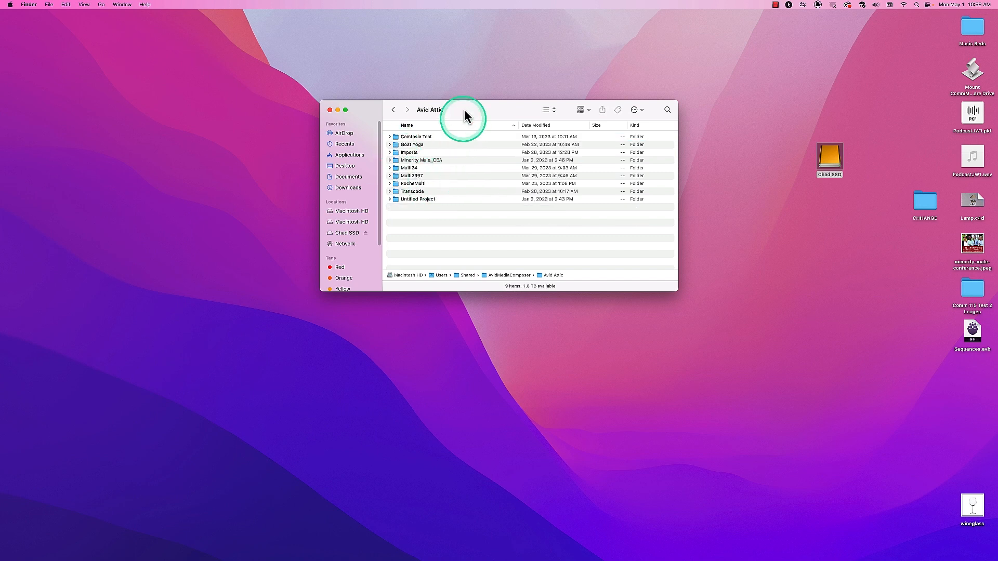
drag(463, 109, 485, 109)
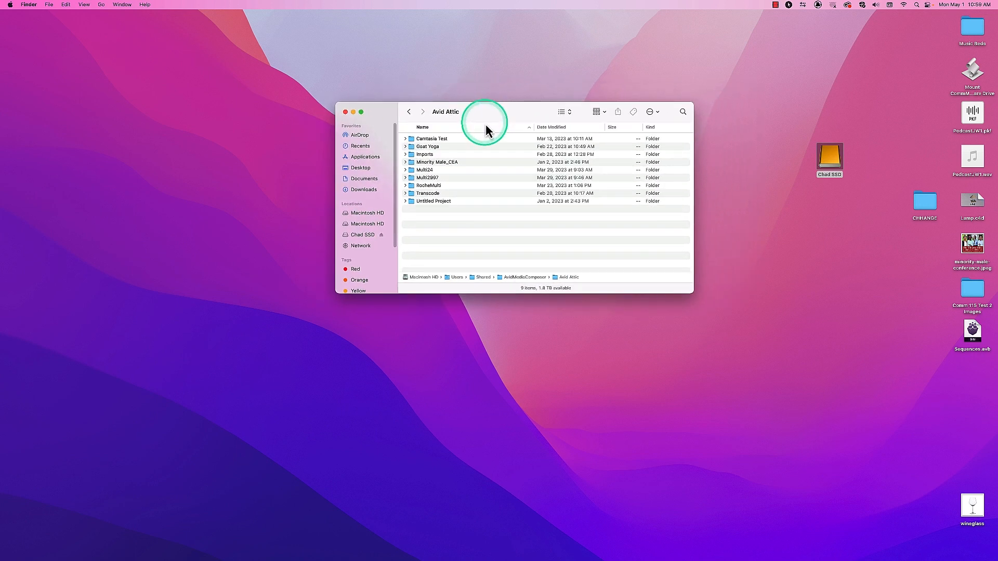
click(346, 112)
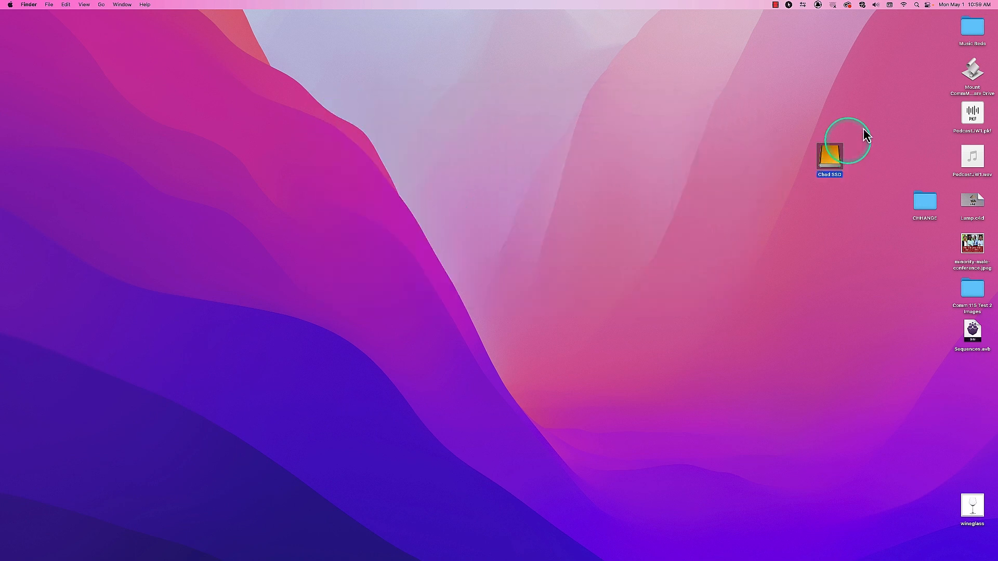
Step: Open a Finder window from the external drive, search This Mac for "Avid Attic" and open the matching folder
double_click(828, 158)
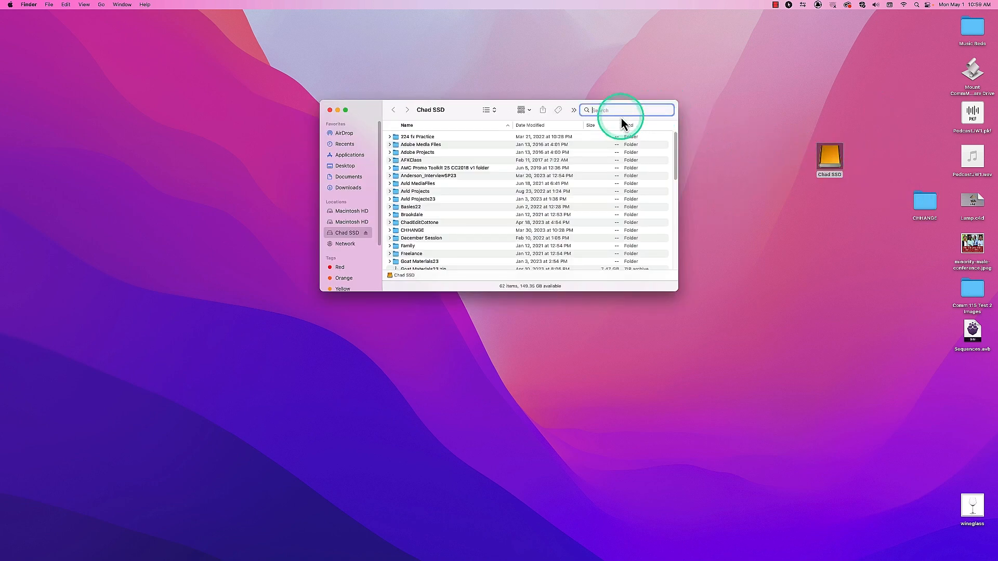
click(621, 117)
key(a)
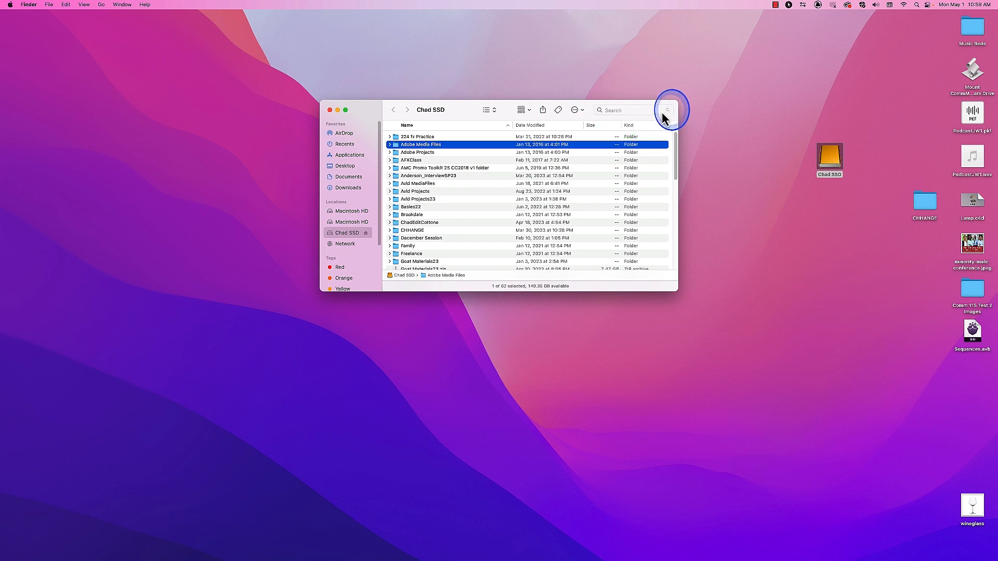
click(627, 110)
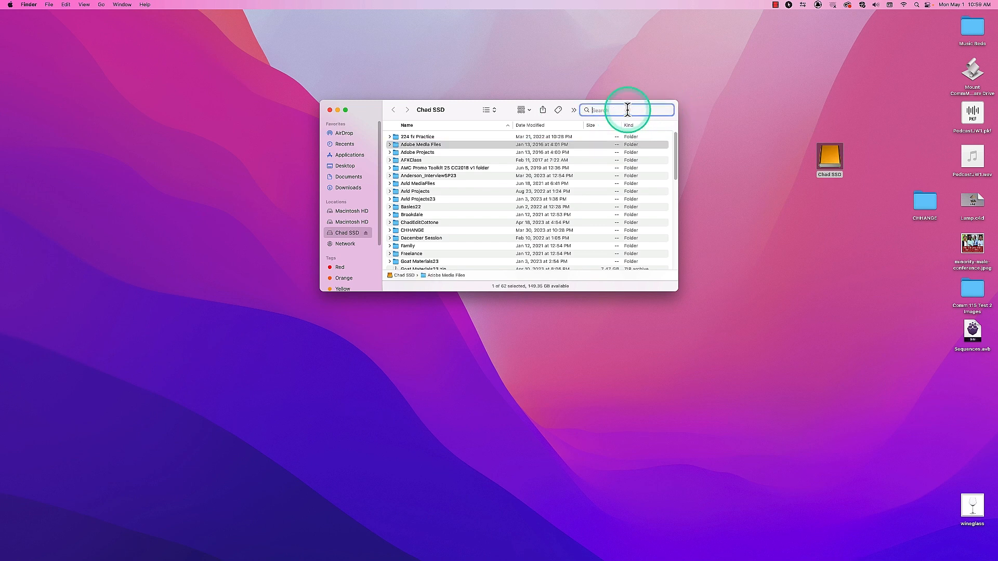
text(Avid )
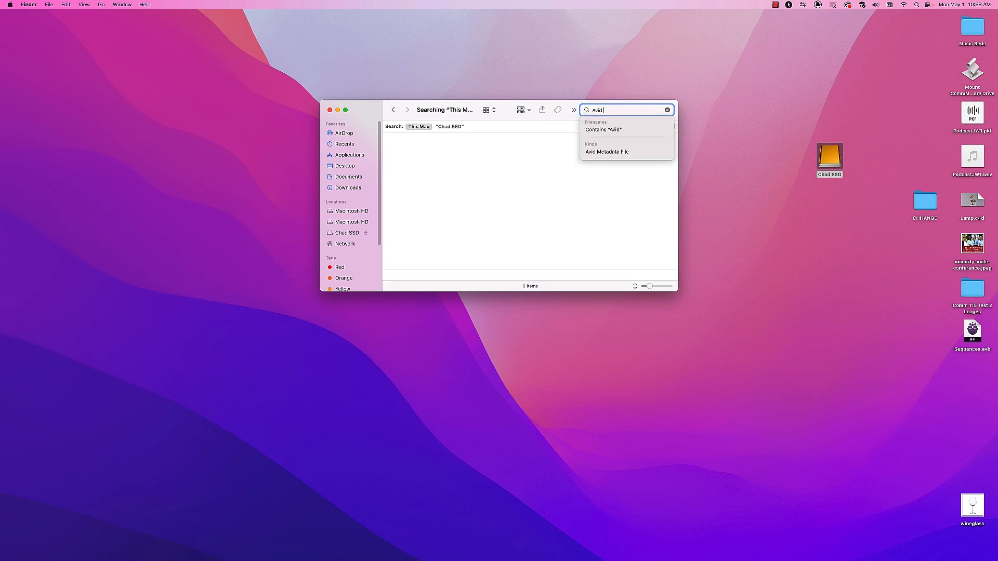
text(Attic)
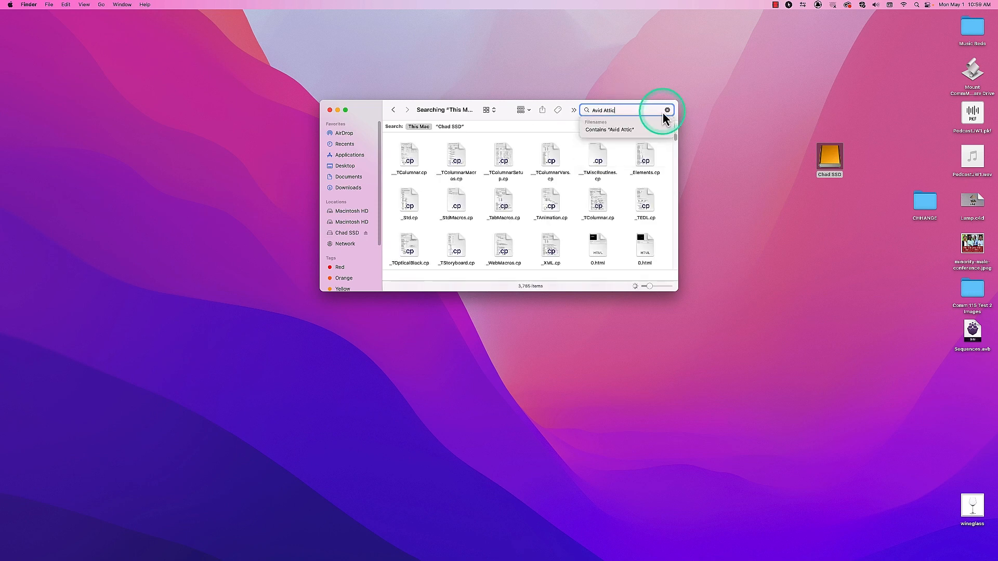
key(Return)
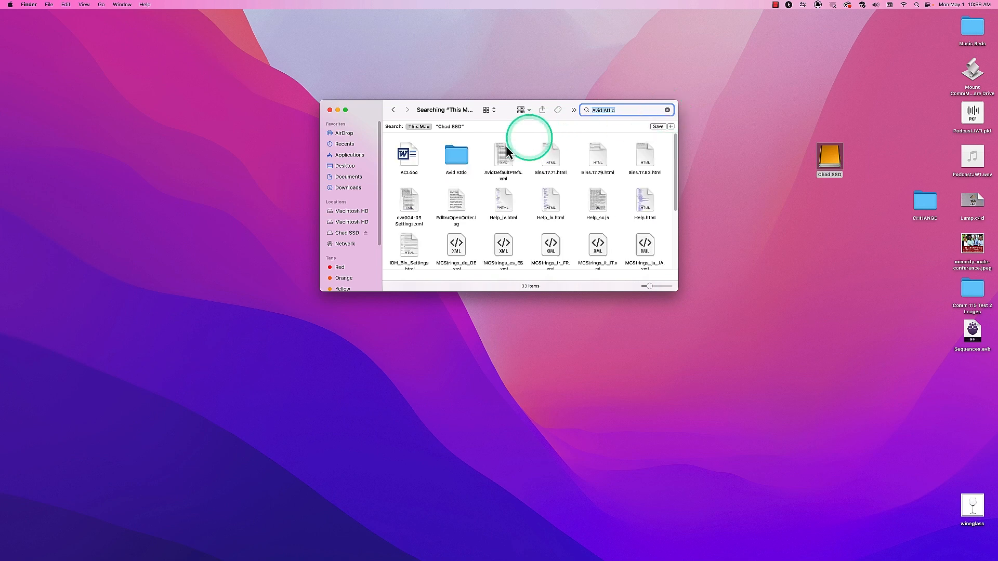
click(456, 155)
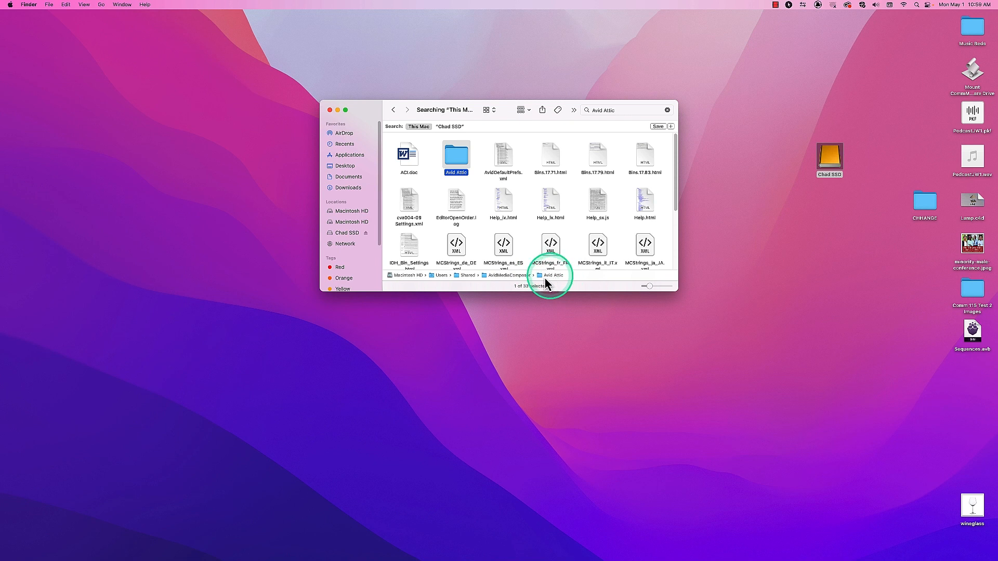
double_click(545, 277)
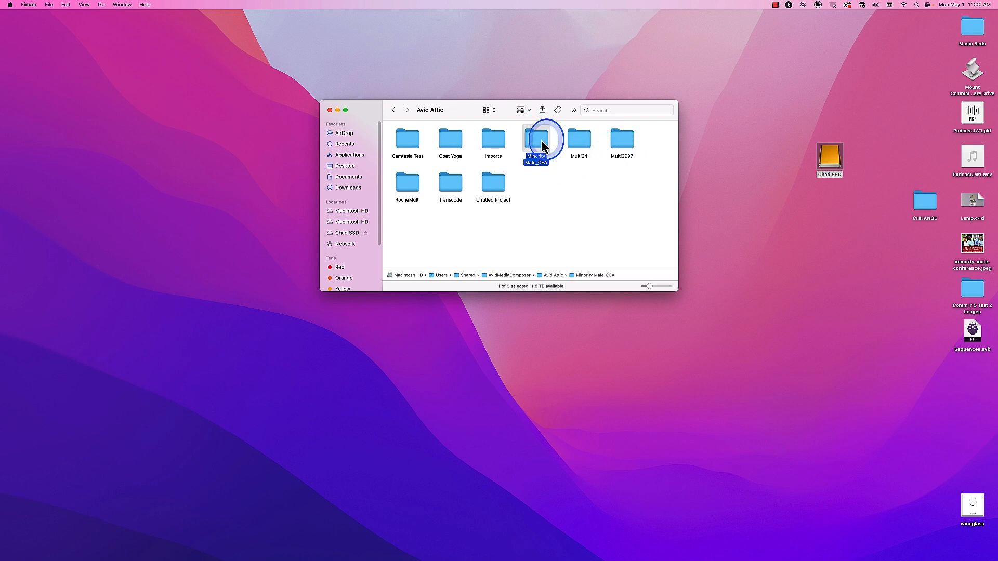
Step: Open the Minority Male_CEA project's Sequences backup folder inside Bins and show its files as a list
double_click(542, 145)
click(408, 149)
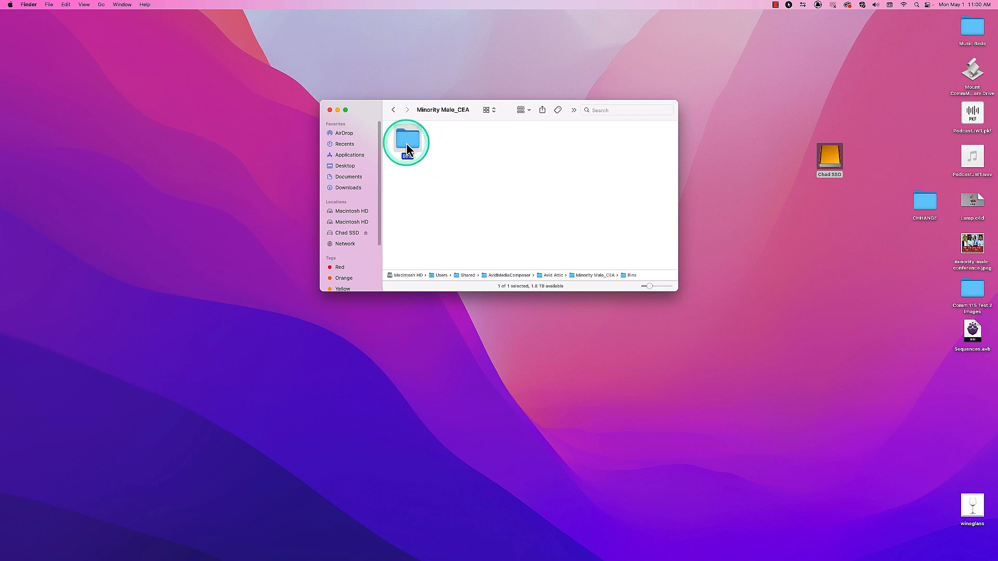
click(406, 149)
double_click(410, 141)
click(519, 205)
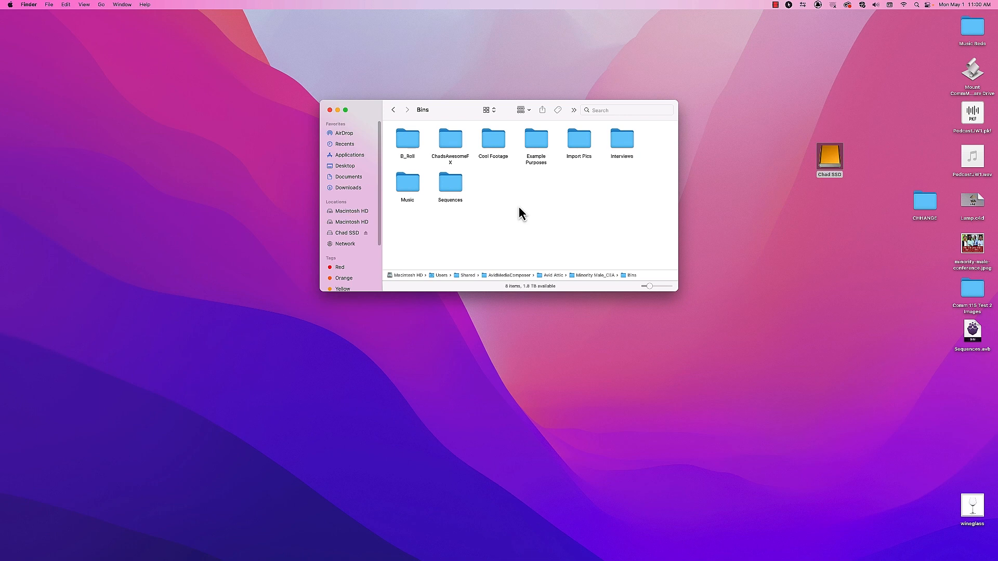
click(451, 183)
double_click(450, 183)
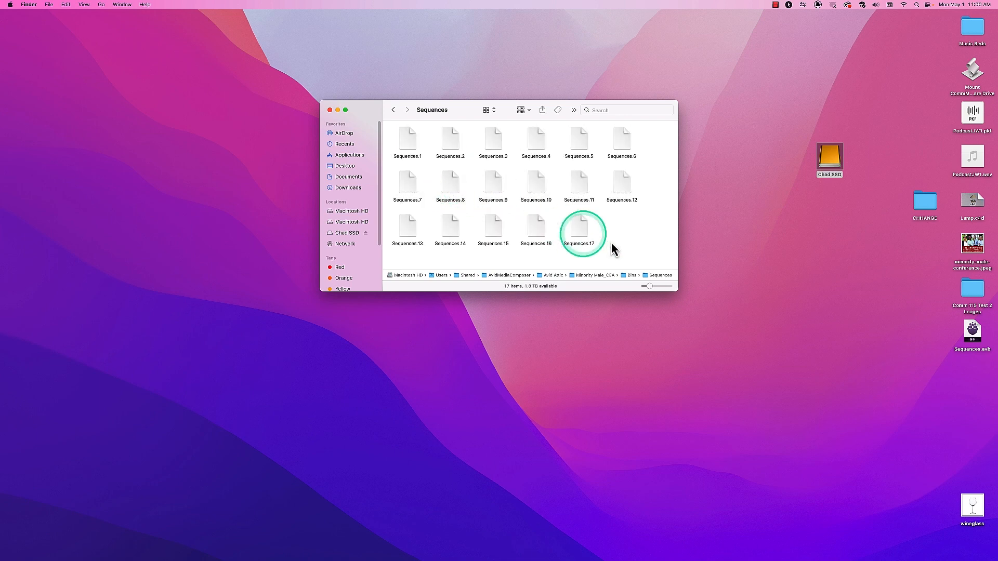
click(488, 109)
click(492, 119)
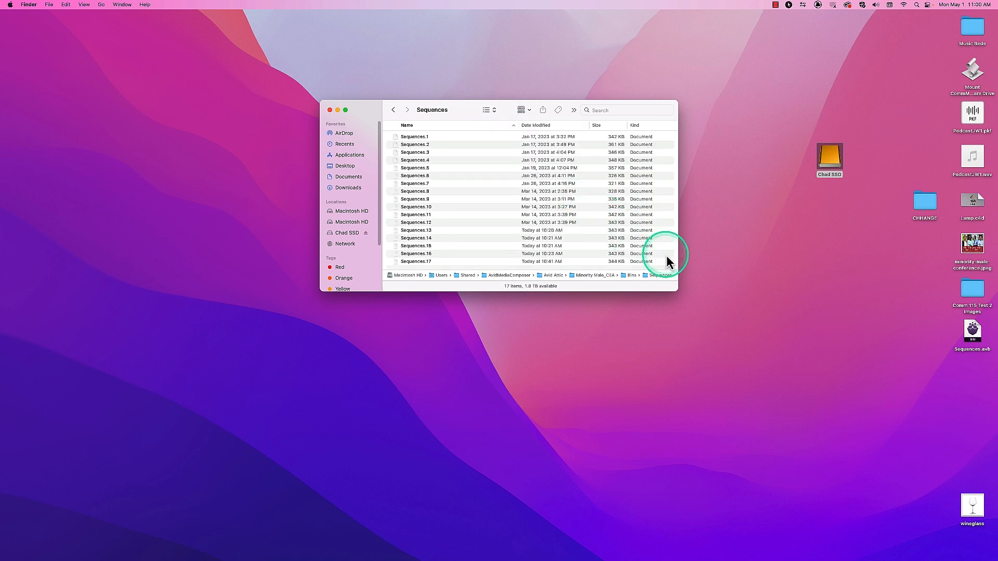
Step: Examine the modification dates of the bin backups from Sequences.1 through Sequences.17
click(550, 138)
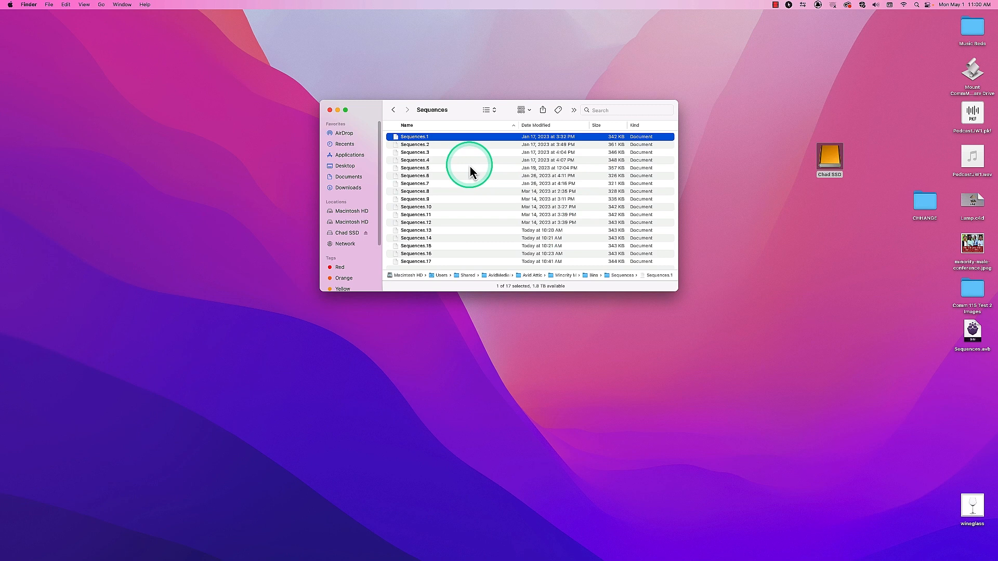
click(416, 262)
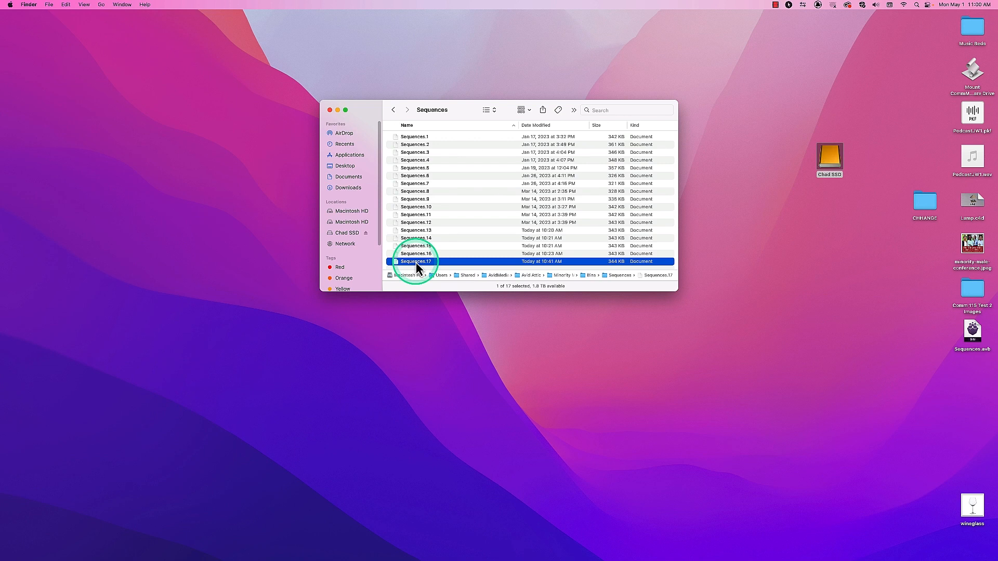
click(420, 137)
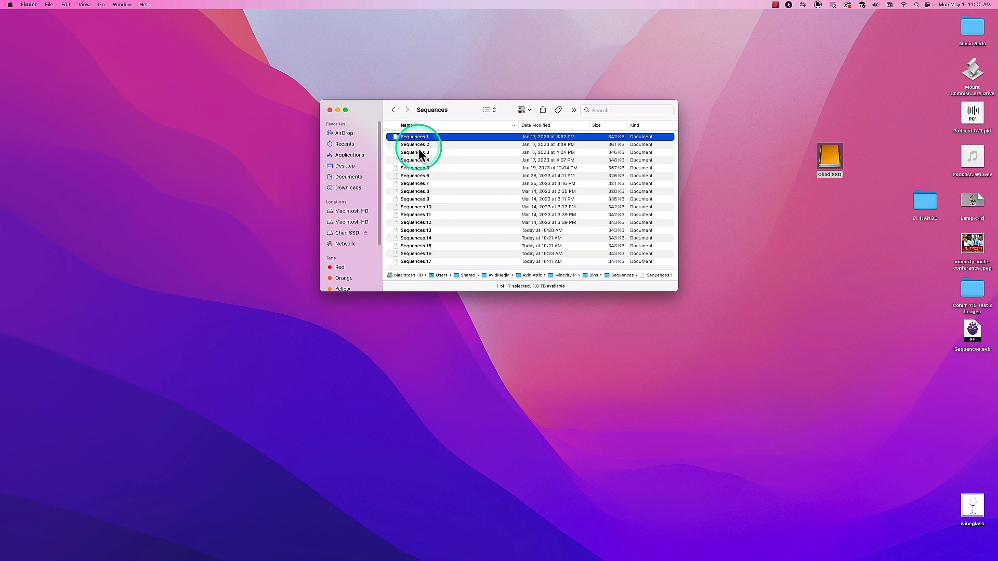
click(421, 145)
click(420, 153)
click(421, 160)
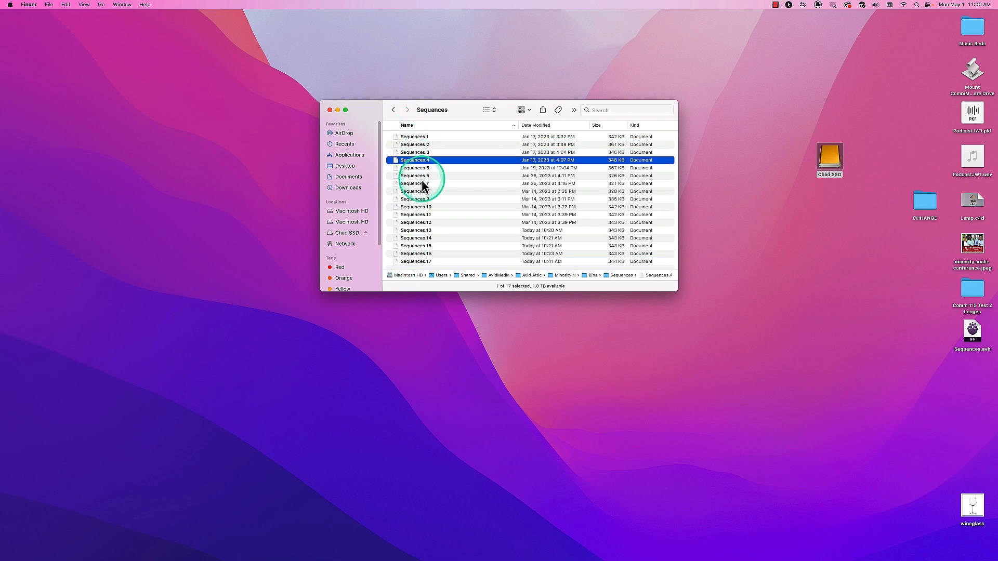
click(423, 176)
click(425, 191)
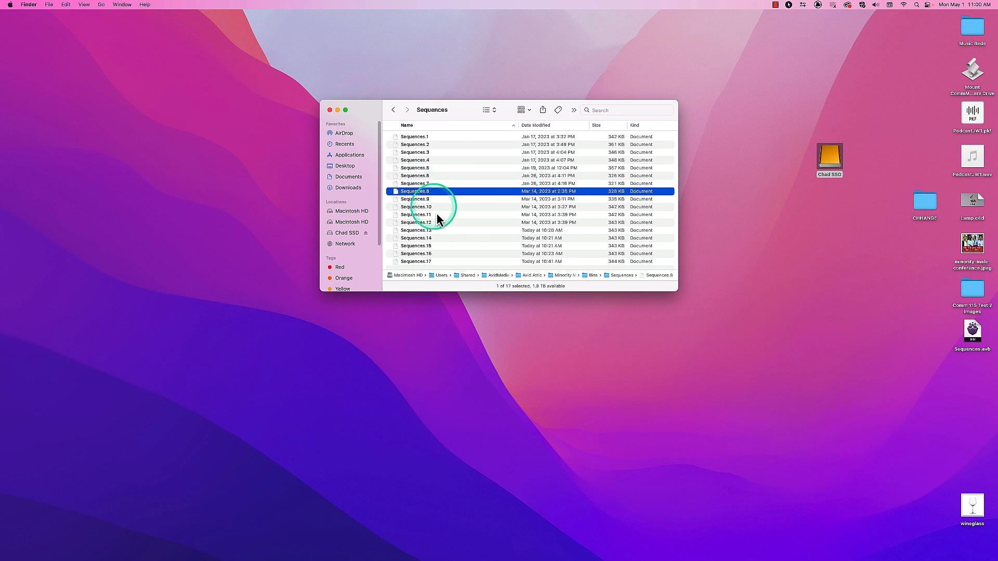
click(415, 262)
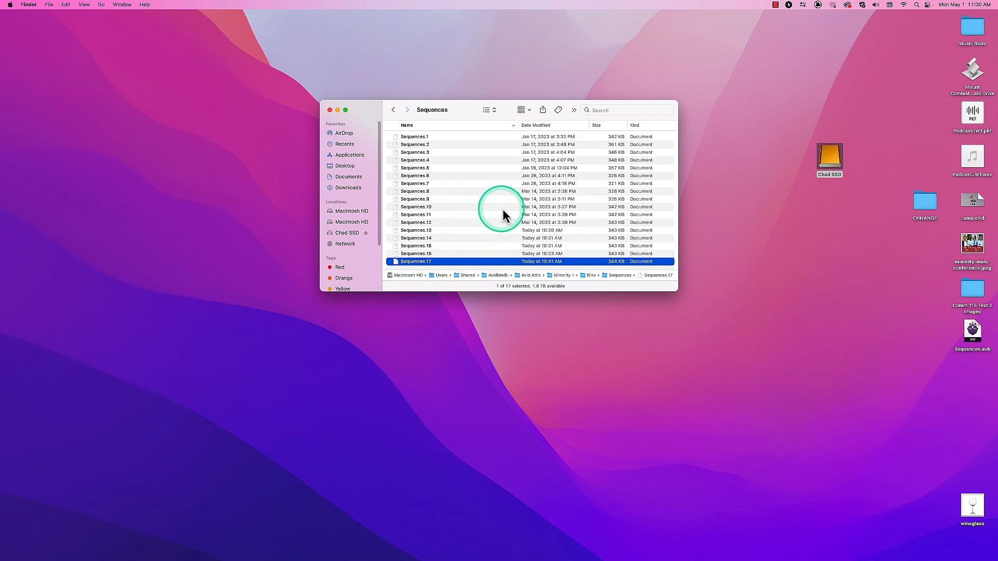
Step: Duplicate the Sequences.9 backup file and move the copy out of the Attic folder onto the desktop
click(524, 200)
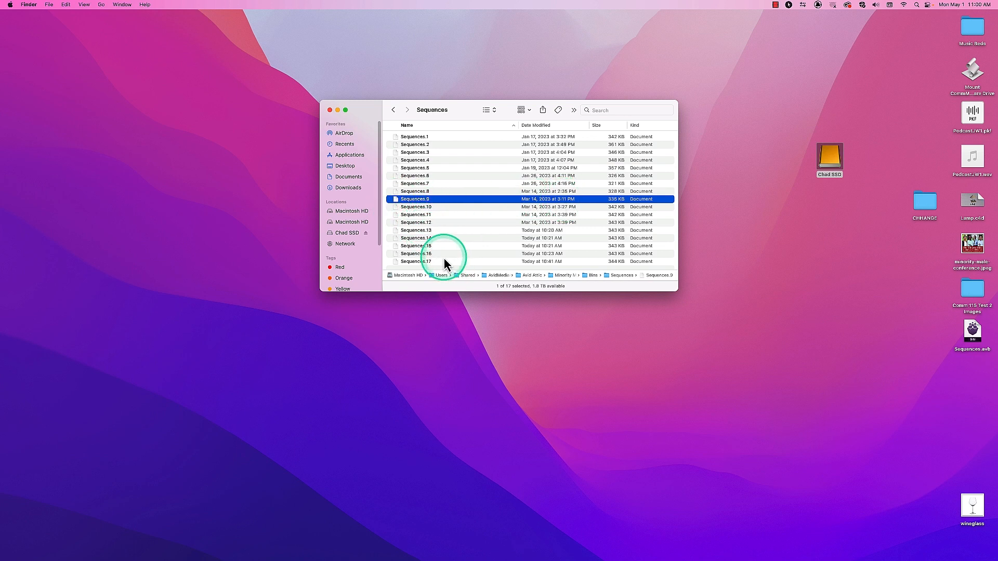
key(super+d)
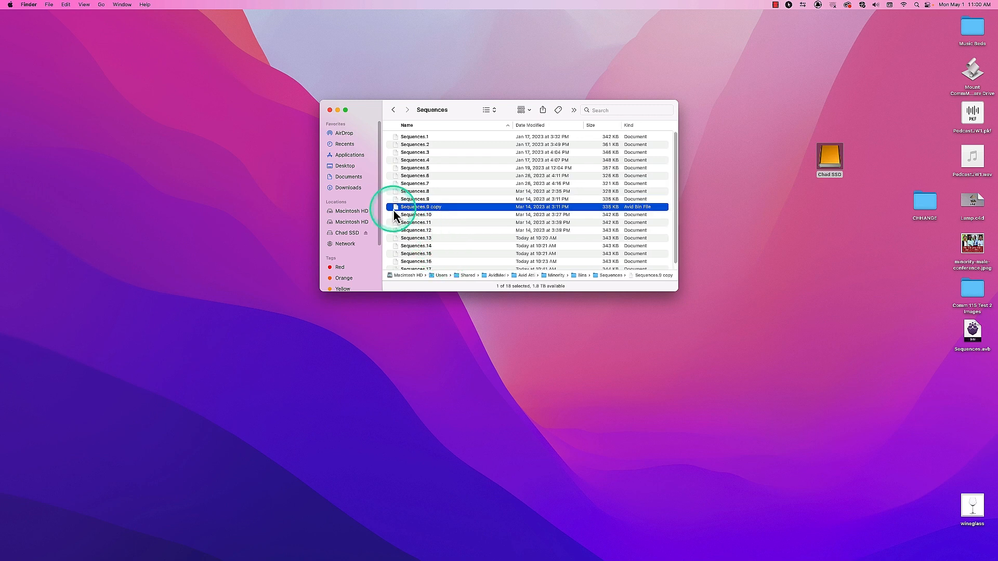
drag(398, 213, 644, 339)
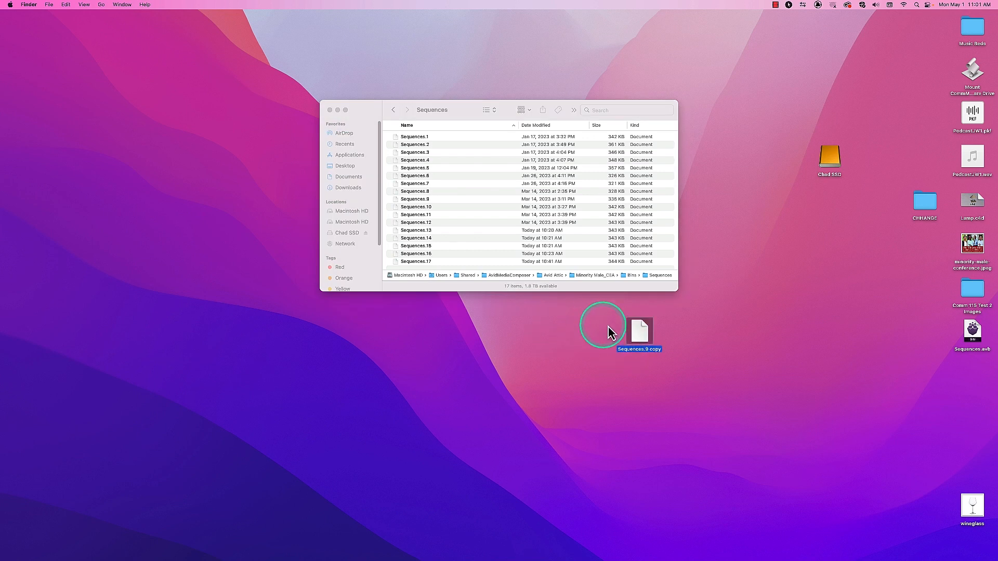
Step: Rename the desktop copy SequencesMarch.avb, accept adding the .avb extension, and reposition the file on the desktop
click(645, 350)
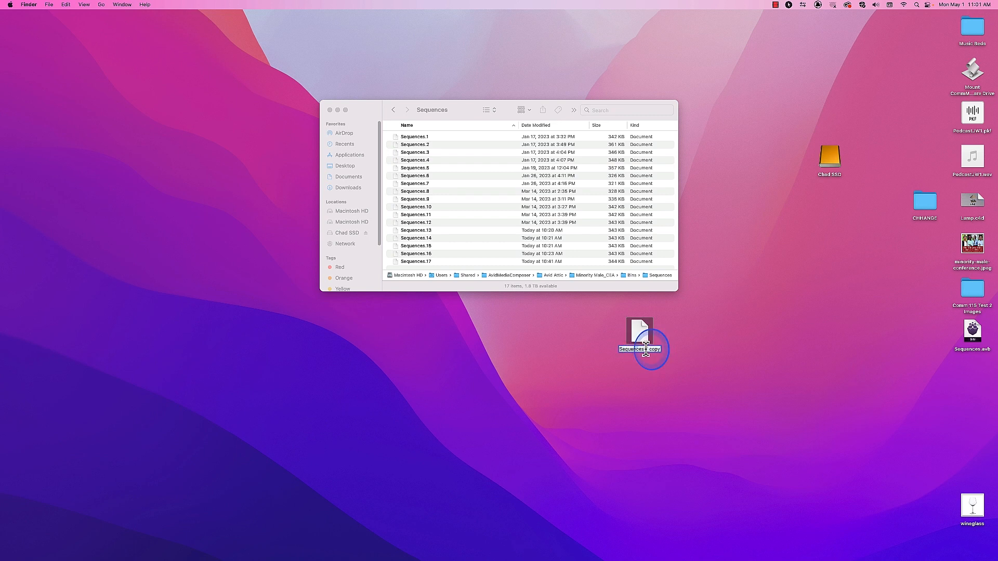
drag(646, 349, 668, 351)
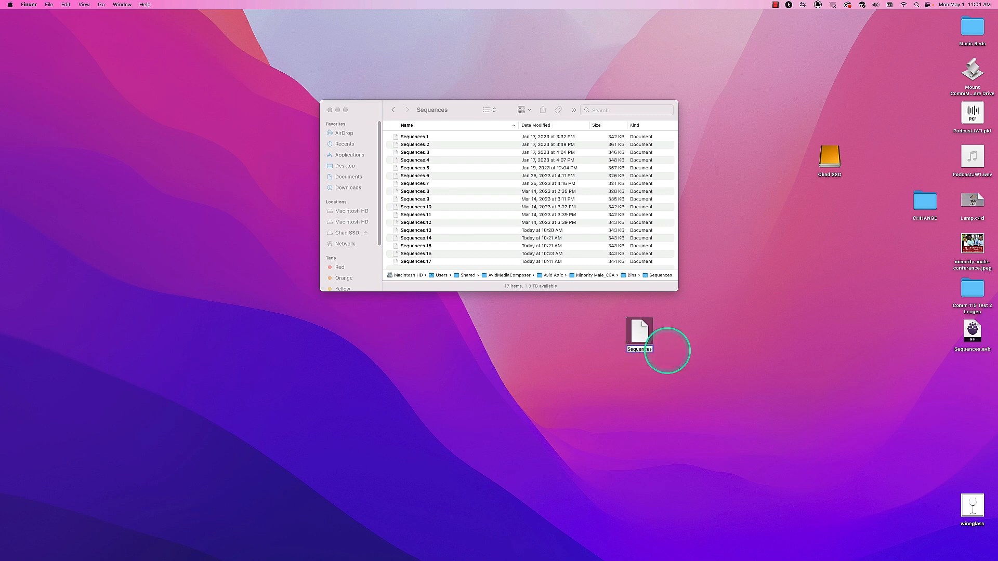
text(March.avb)
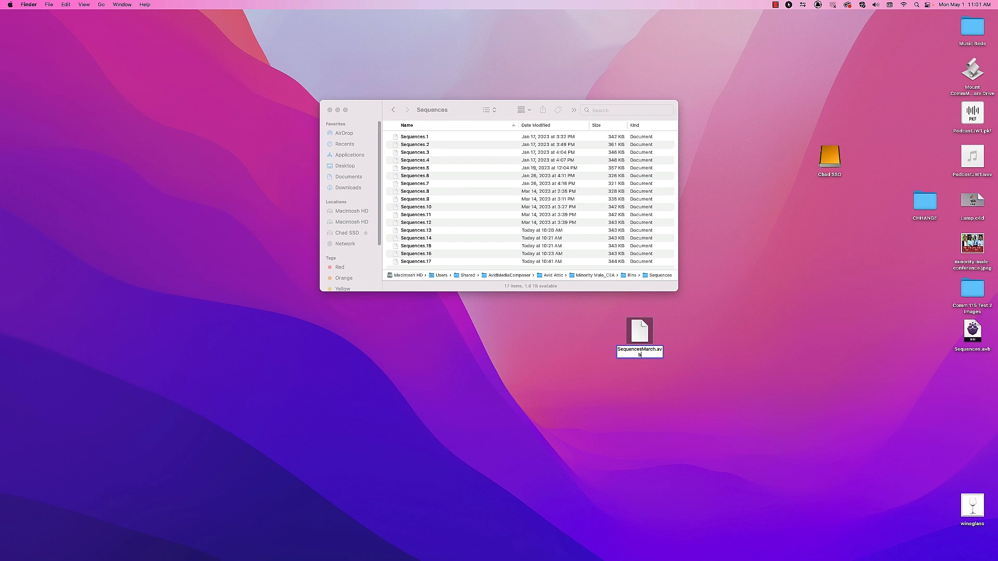
key(Return)
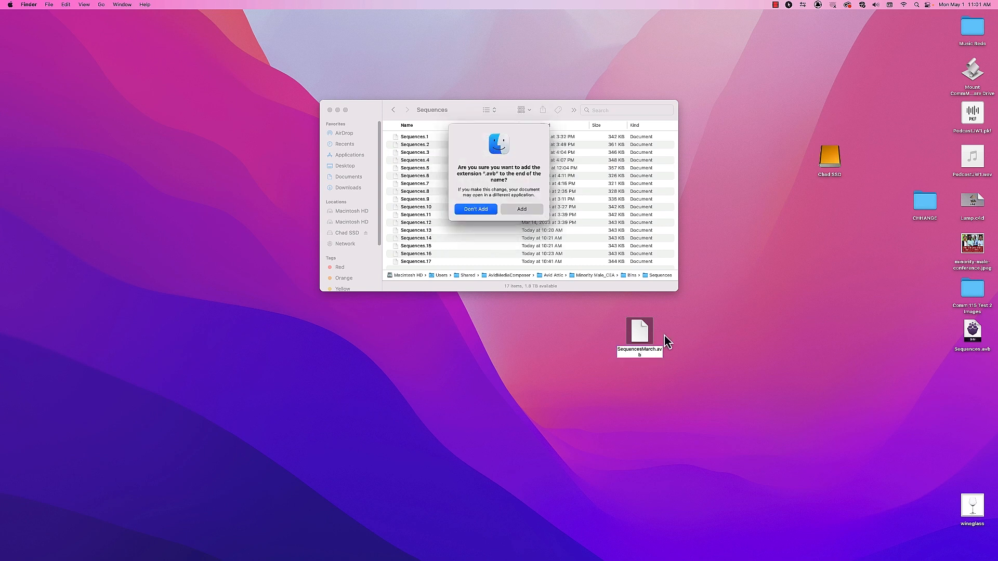
click(521, 210)
drag(634, 331, 737, 331)
Step: Switch to Avid Media Composer and deselect the Example Purposes bin in the project's bin list
mouse_move(672, 546)
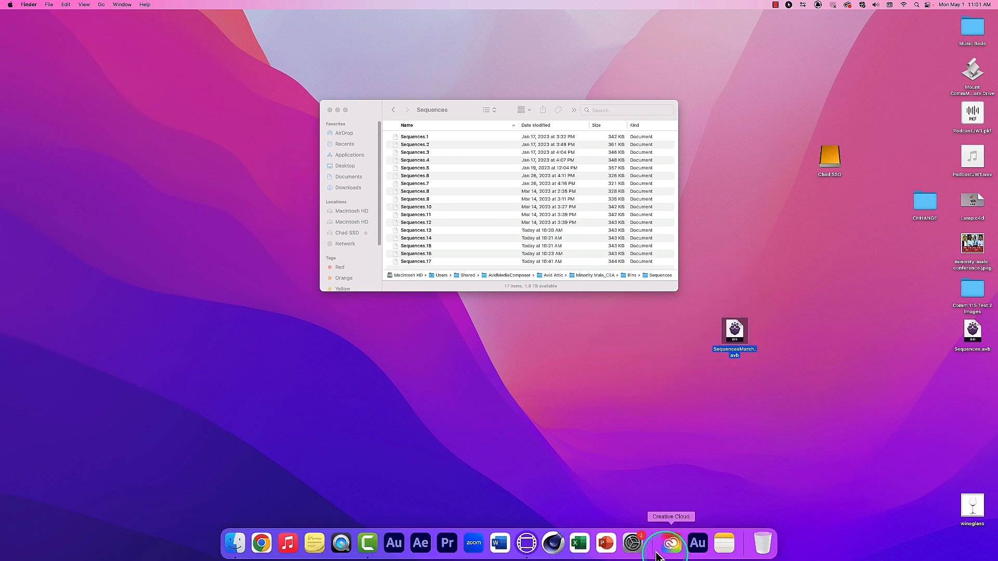
click(527, 543)
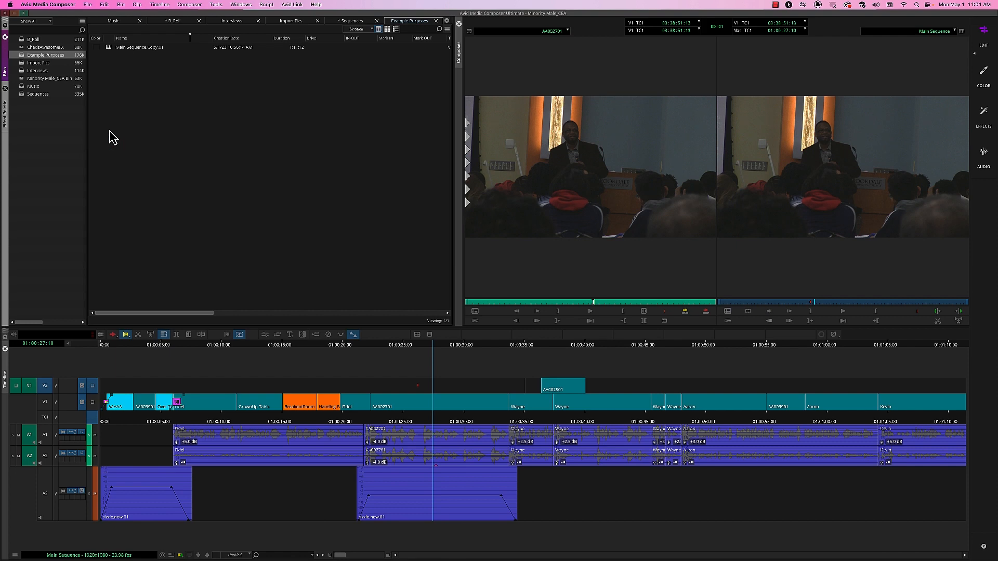
click(87, 5)
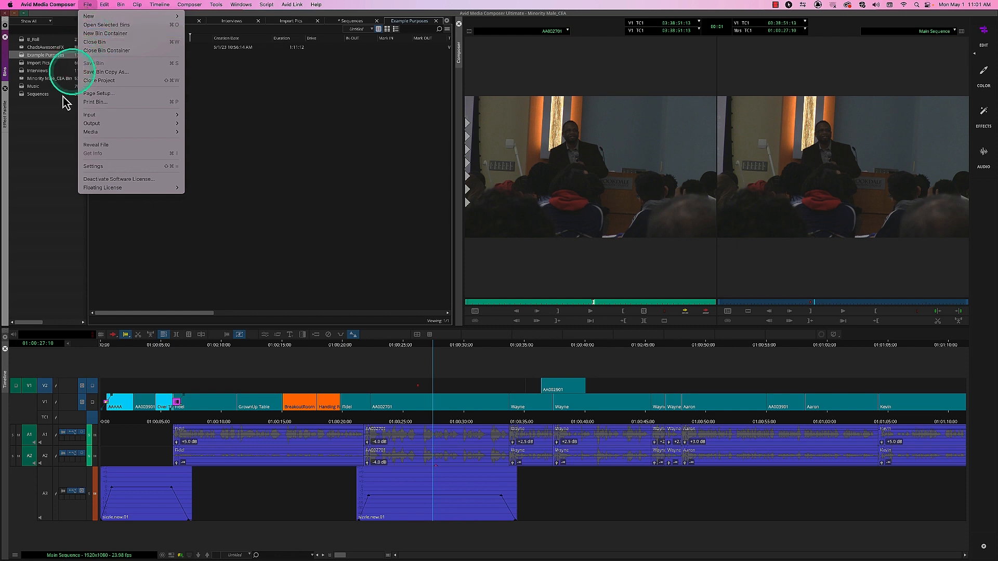
click(46, 148)
click(89, 5)
click(40, 151)
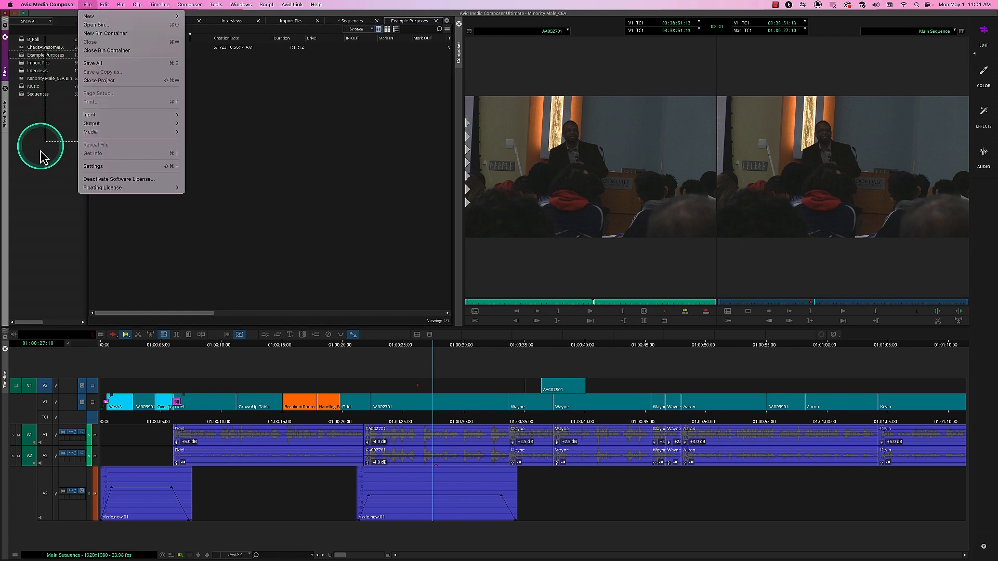
Step: Try to open the SequencesMarch.avb bin from the Desktop while the original Sequences bin is still open
click(88, 5)
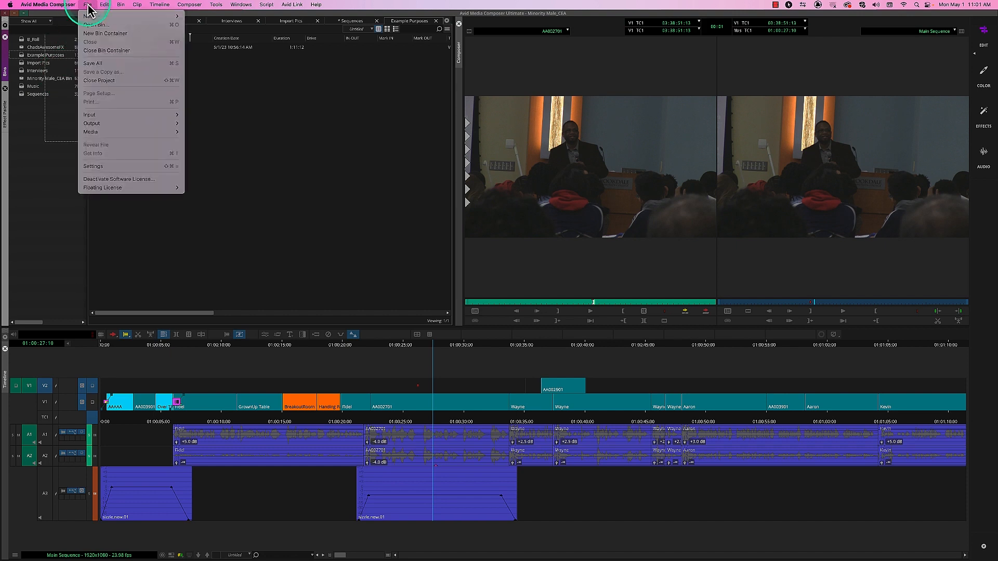
click(99, 25)
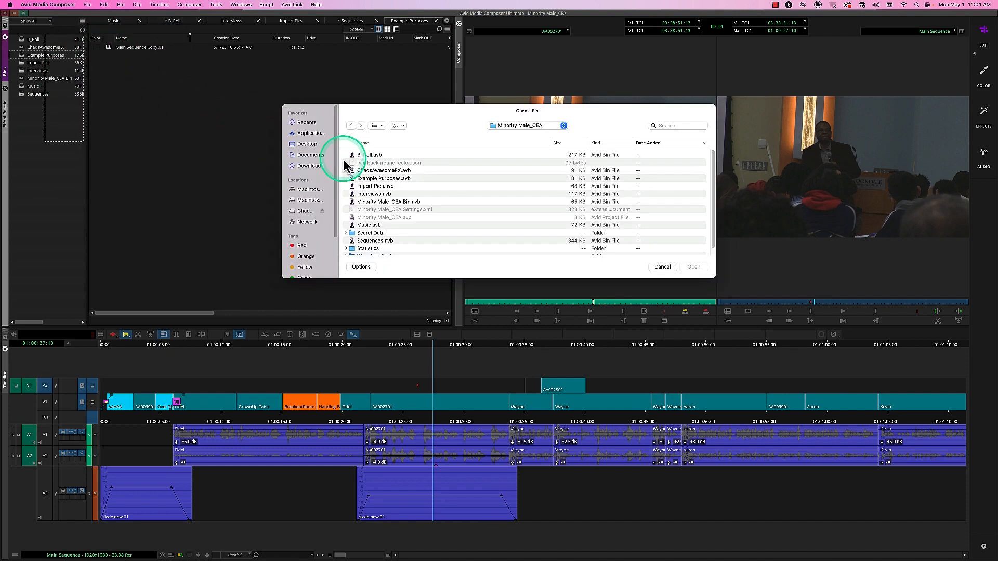
click(308, 146)
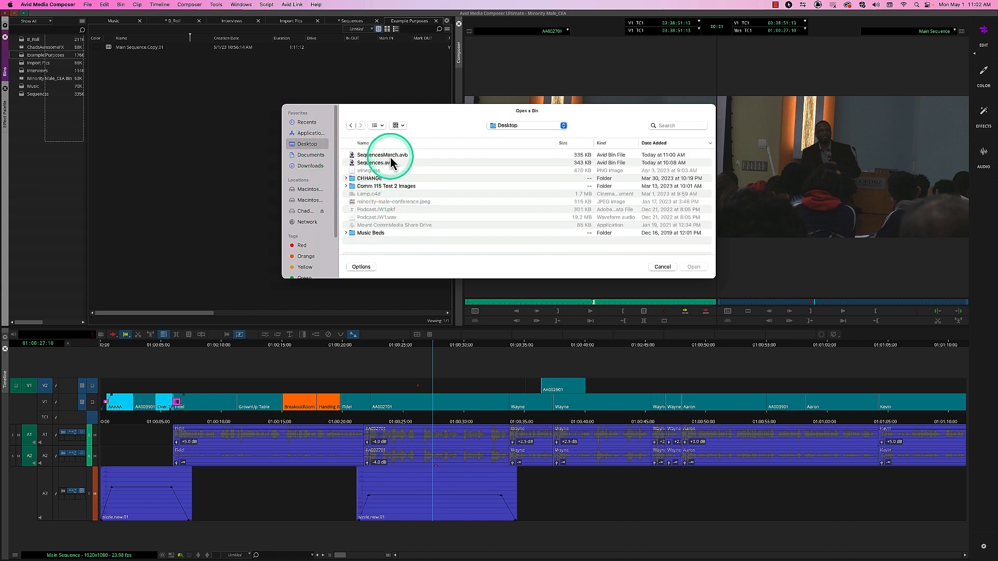
click(395, 155)
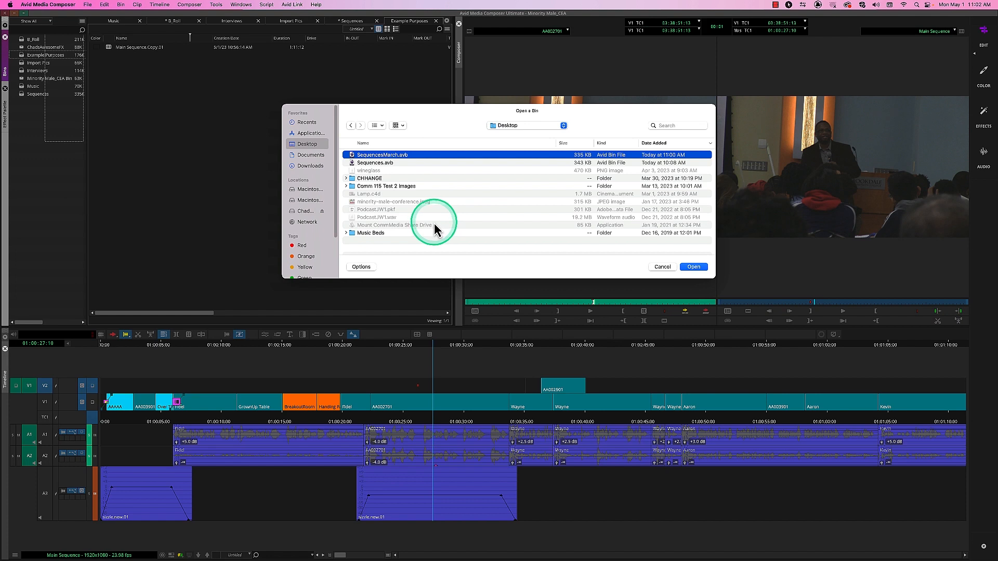
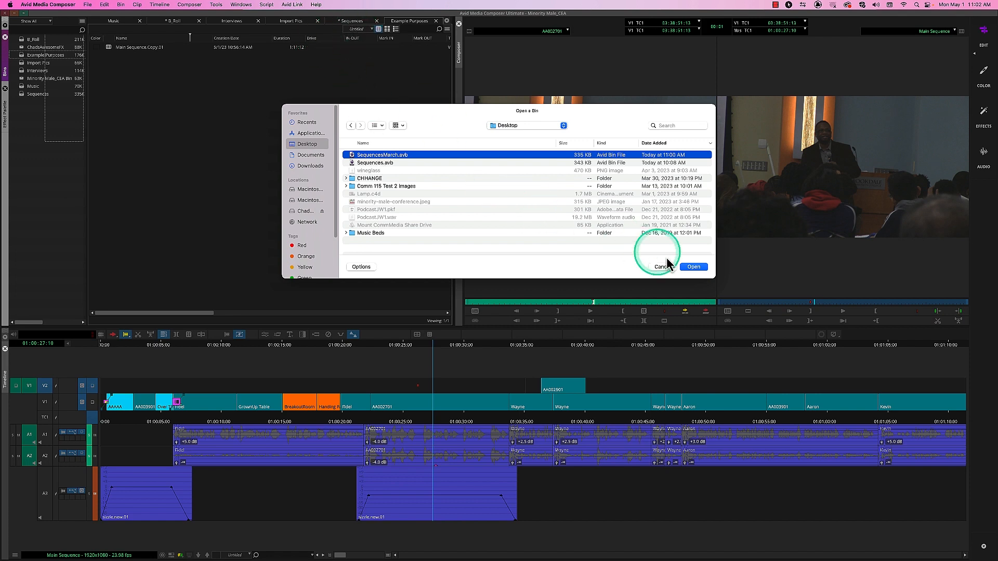
click(694, 270)
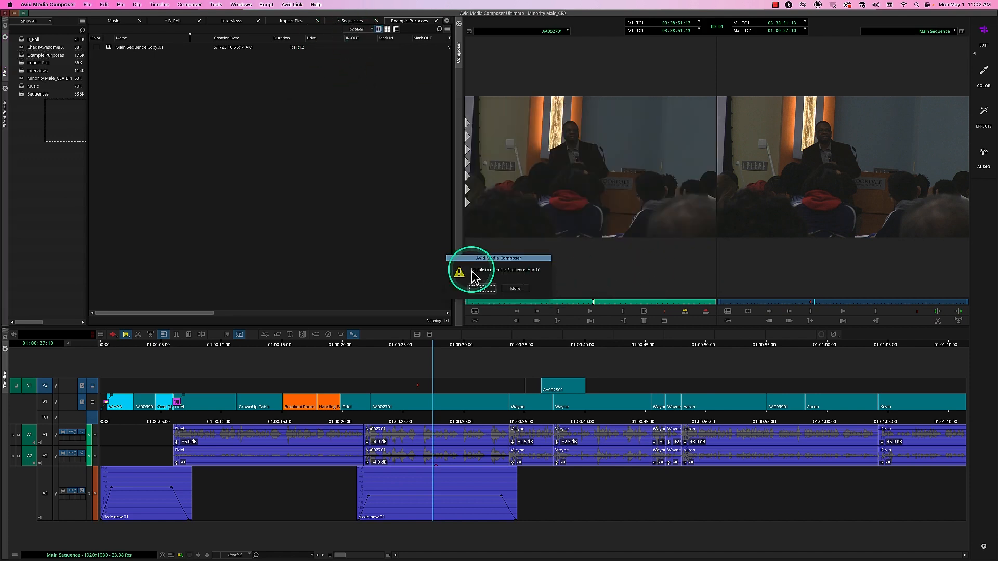
click(481, 290)
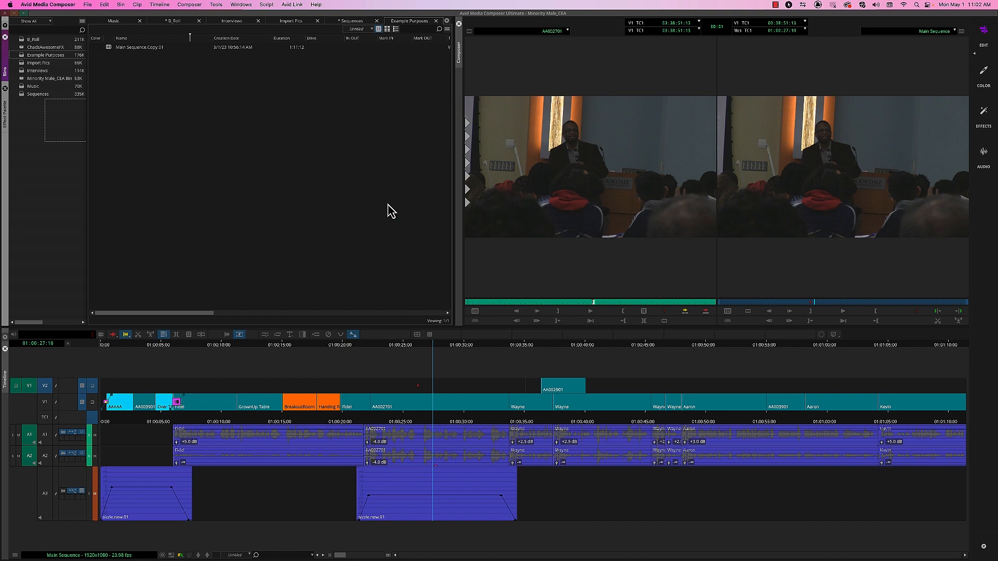
Step: Close the original Sequences bin and leave no bin selected in the project's bin list
click(363, 21)
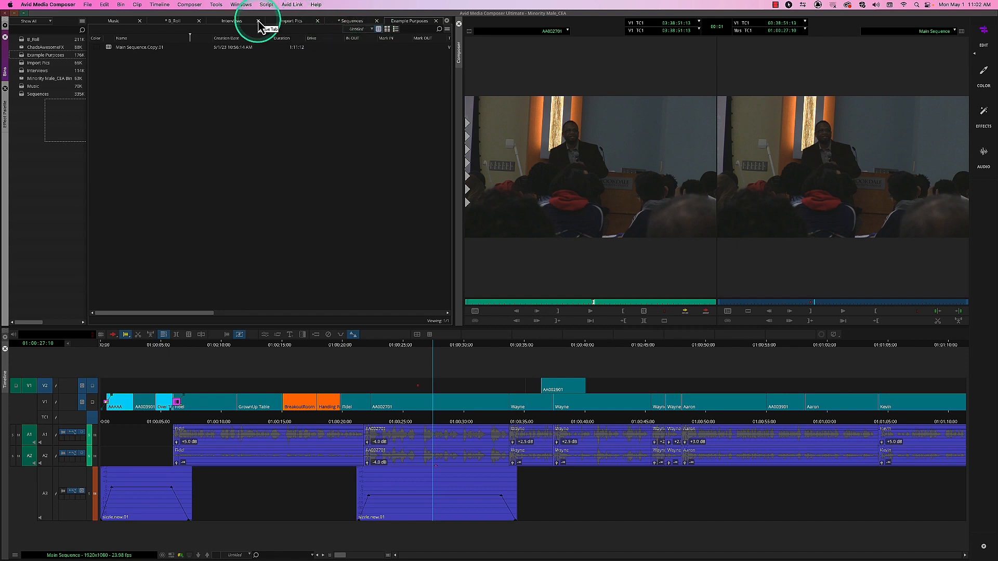
click(376, 20)
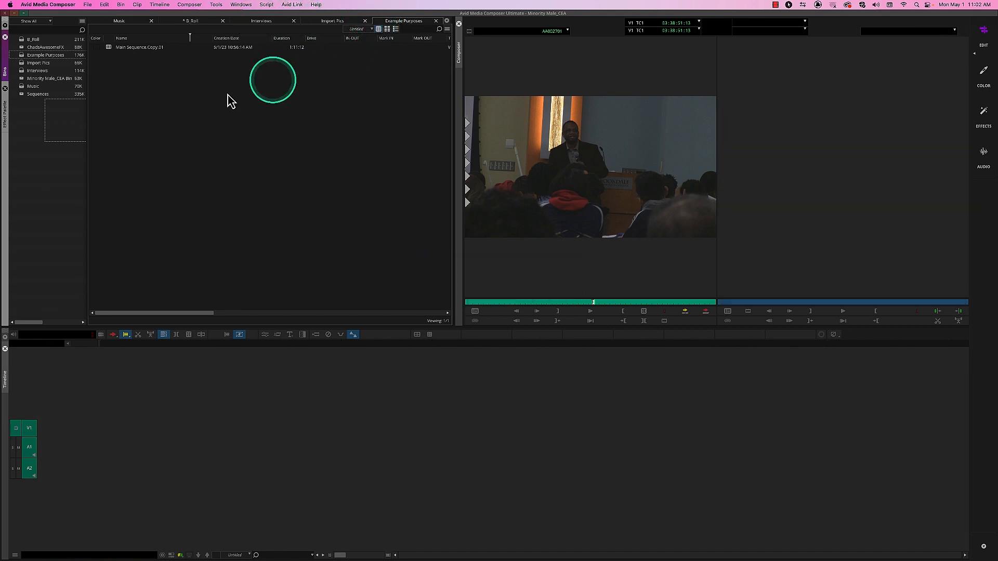
drag(25, 129, 63, 158)
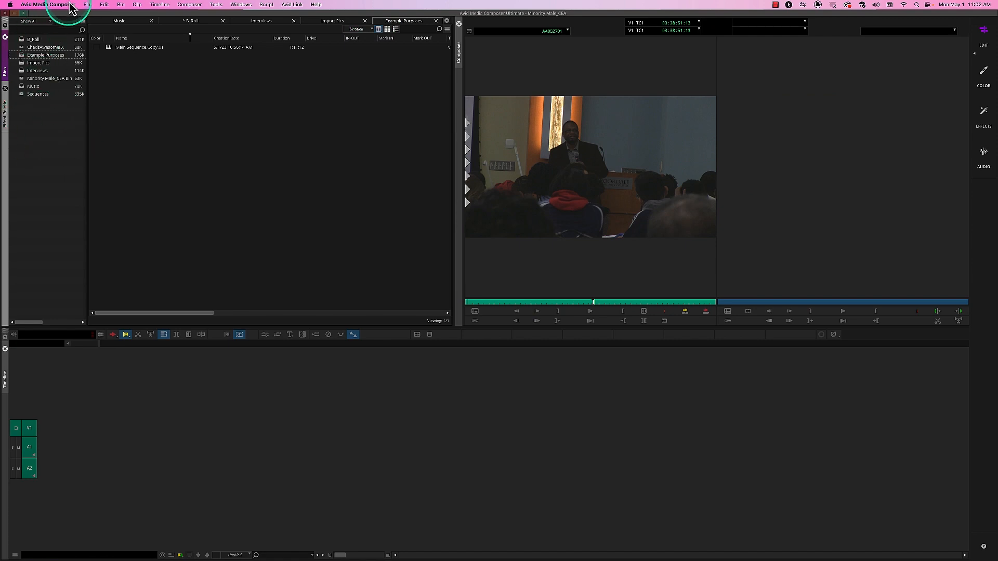
Step: Open the SequencesMarch.avb bin from the Desktop and load its Main Sequence into the timeline
click(87, 5)
click(96, 25)
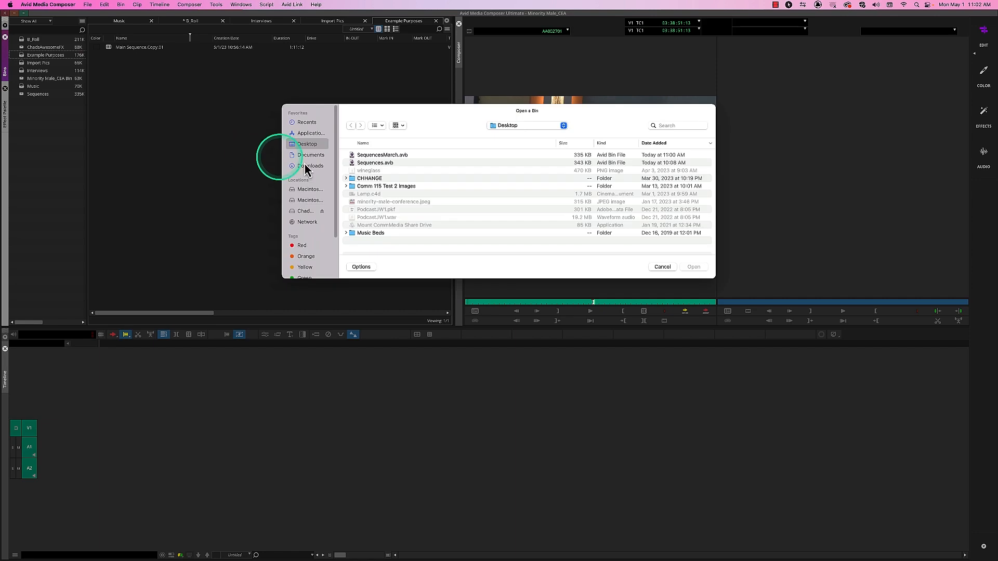
click(377, 155)
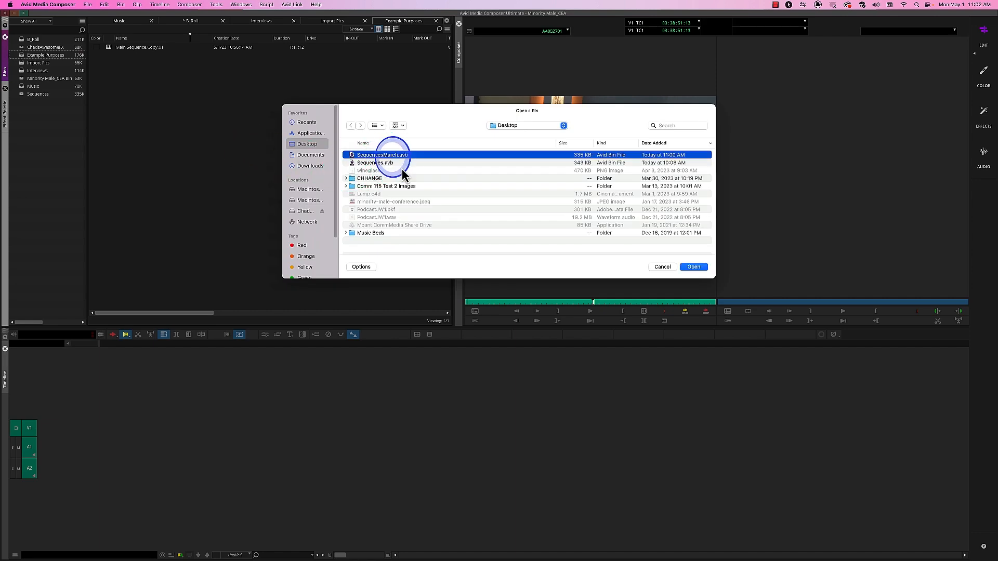
click(693, 266)
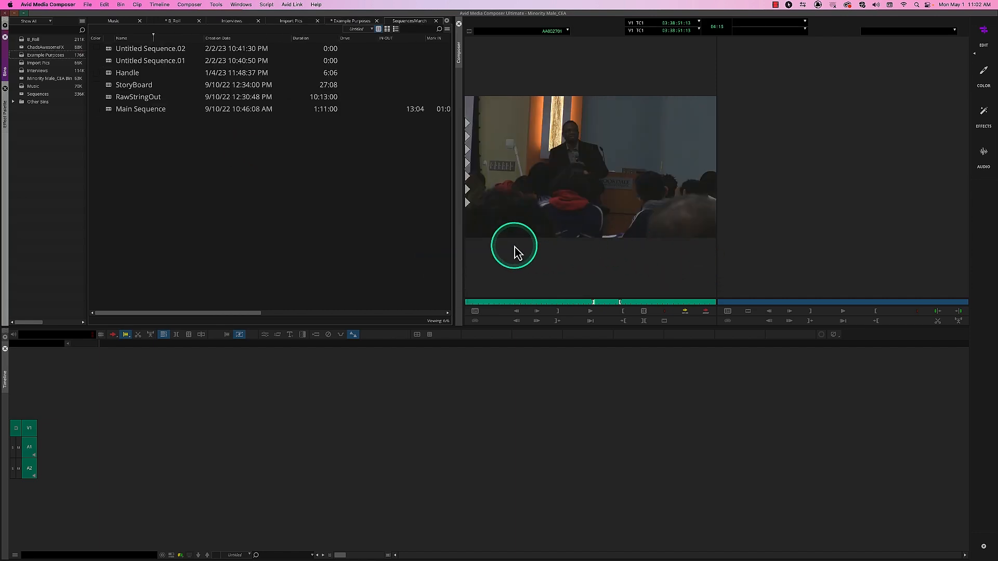
double_click(112, 110)
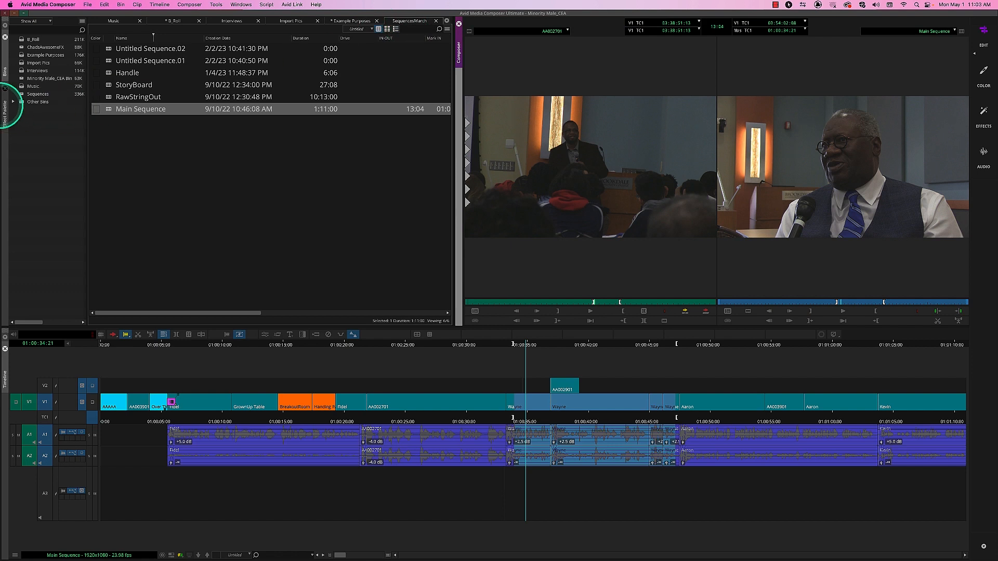
Step: Try to open the original Sequences bin while the SequencesMarch bin is still open
double_click(36, 94)
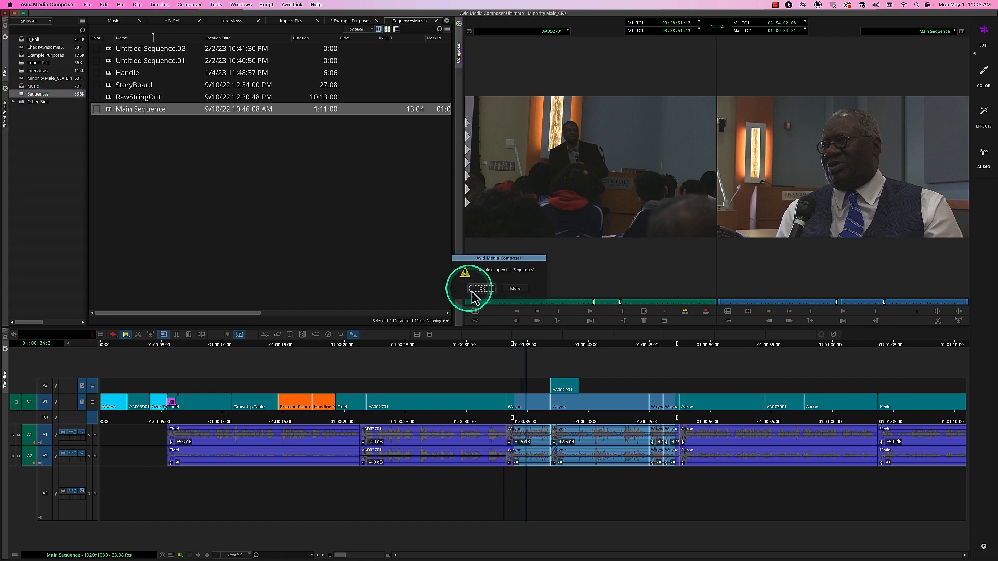
click(474, 293)
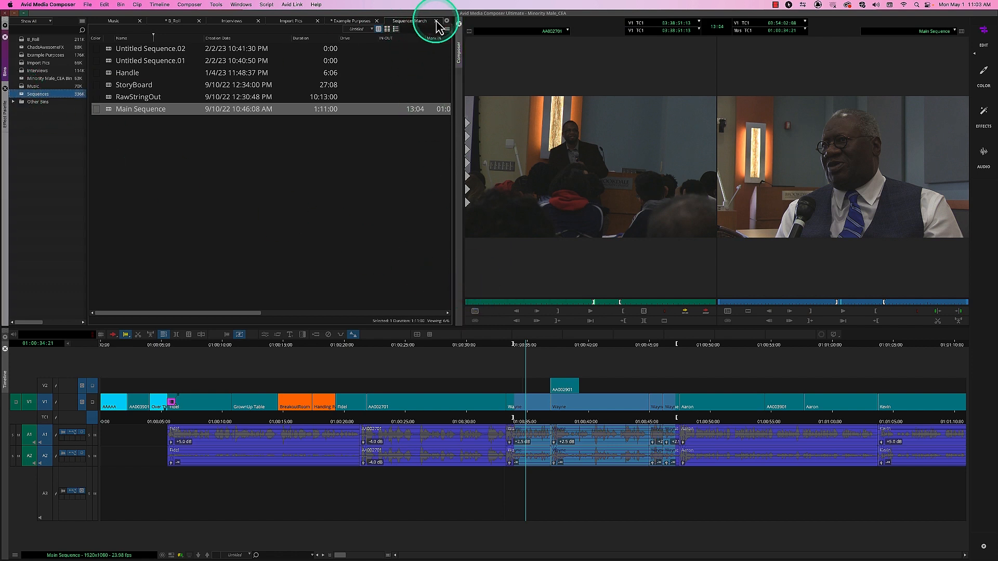
Step: Close the SequencesMarch bin, then open the original Sequences bin and load its Main Sequence into the timeline
click(436, 21)
double_click(24, 95)
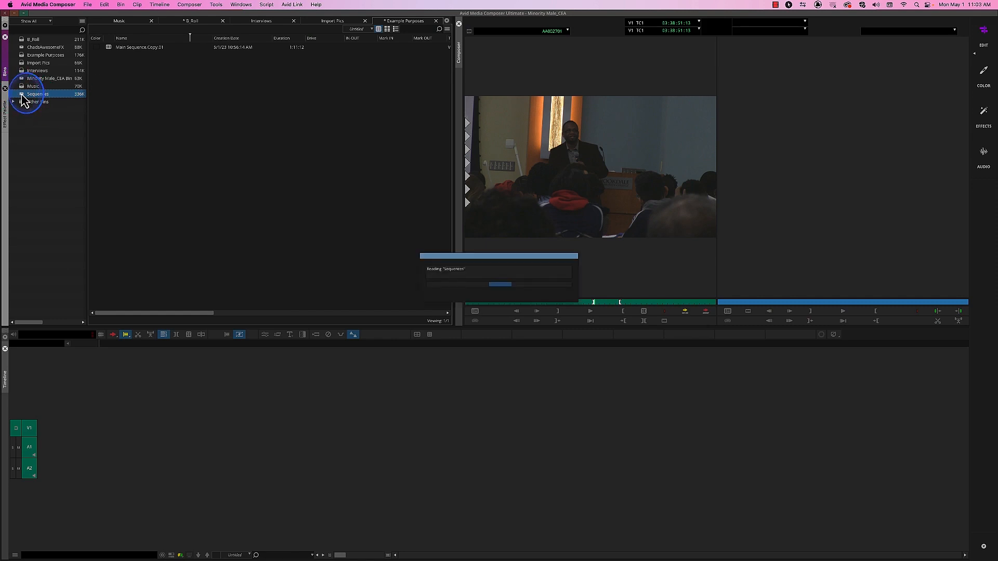
double_click(109, 98)
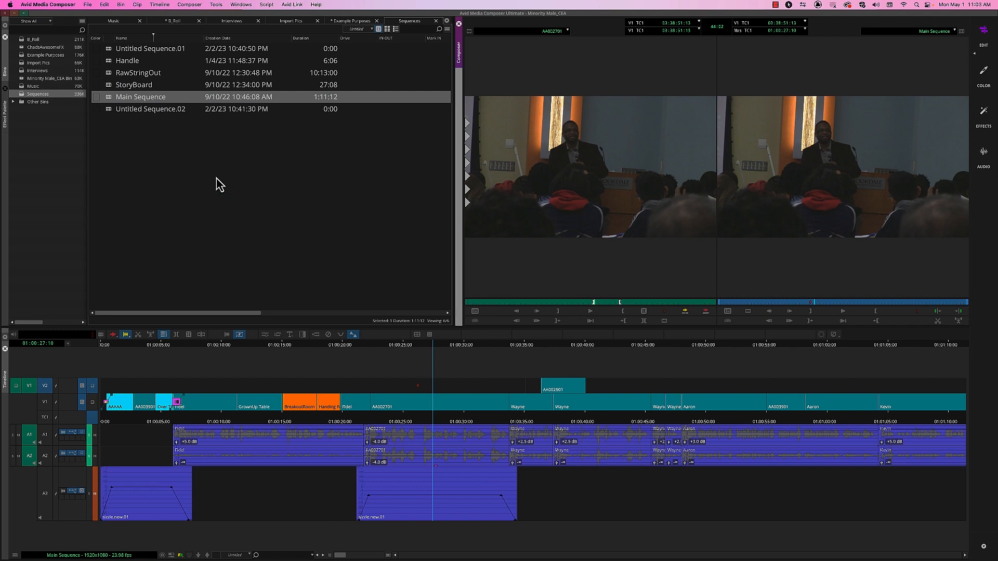
Step: Close the original Sequences bin, keeping its entry selected in the project's bin list
click(441, 26)
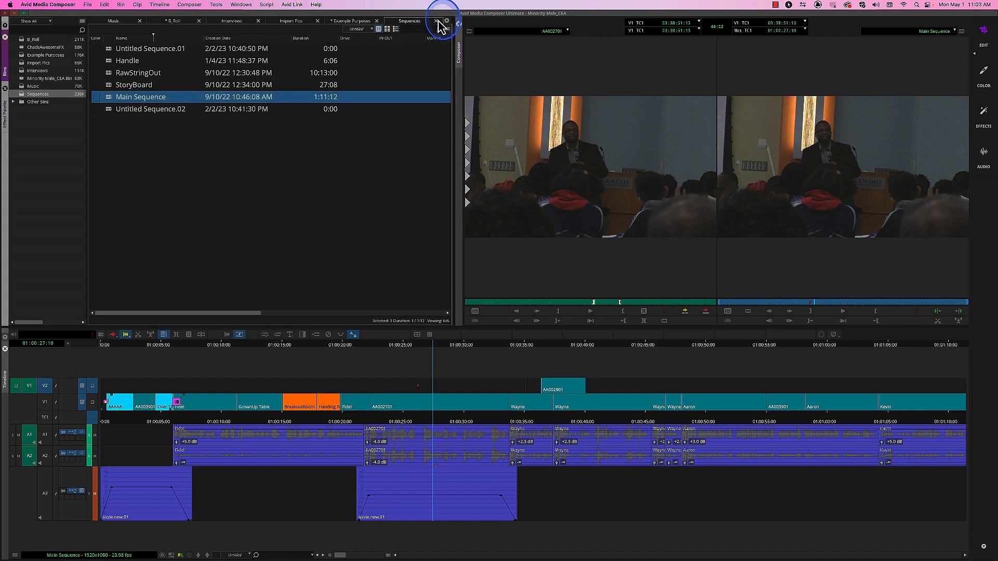
click(437, 21)
click(85, 94)
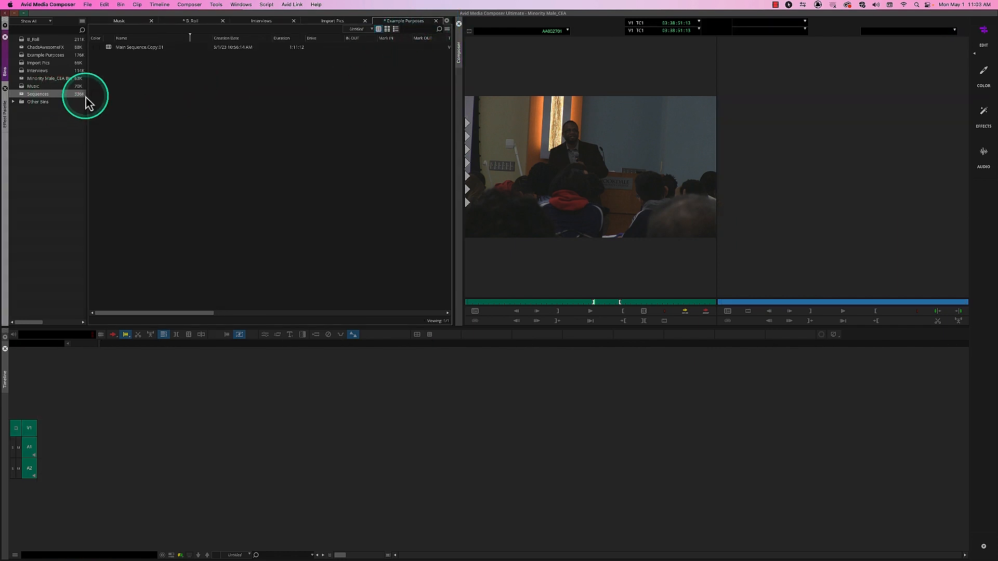
Step: Switch to Finder and look through the numbered Sequences backups in the Avid Attic folder, from Sequences.1 to Sequences.17
key(super+h)
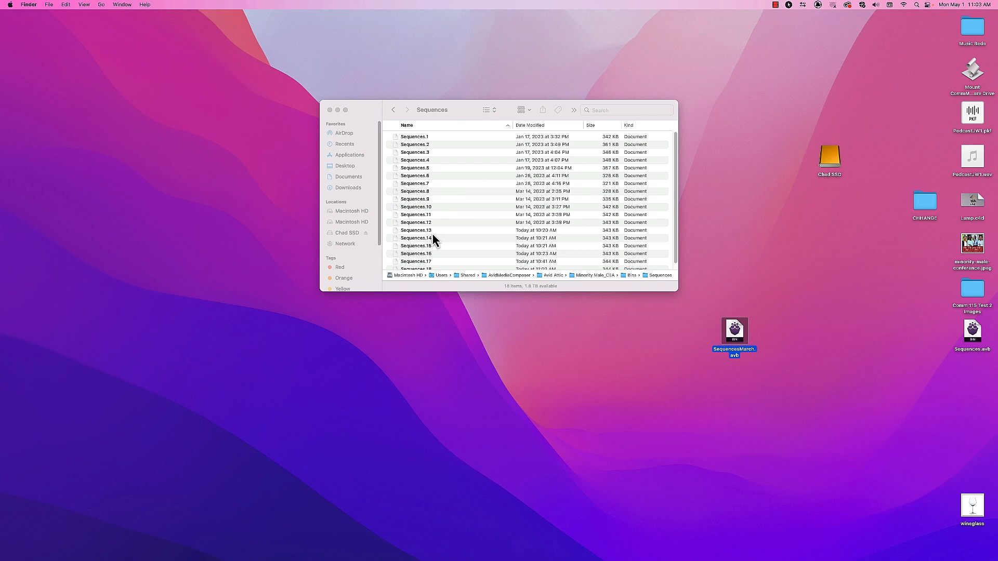
click(416, 190)
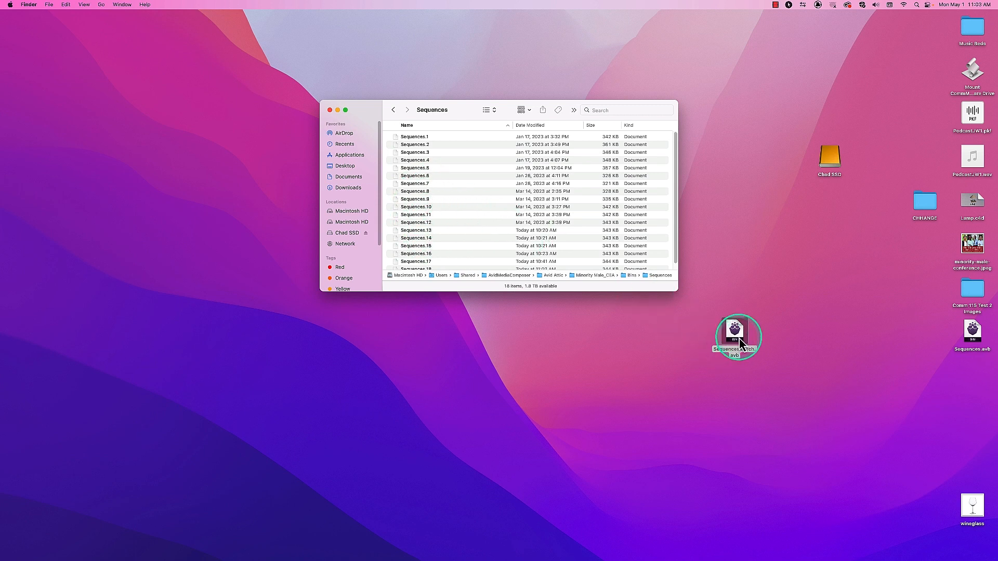
mouse_move(741, 334)
mouse_down()
mouse_move(756, 334)
mouse_move(749, 341)
mouse_move(764, 311)
mouse_move(735, 335)
mouse_up()
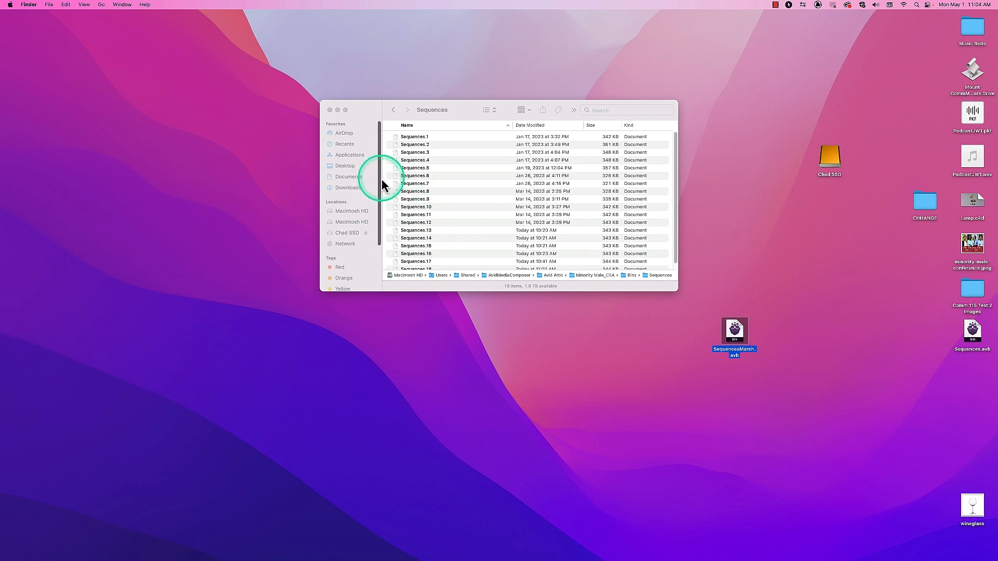
drag(382, 181, 377, 158)
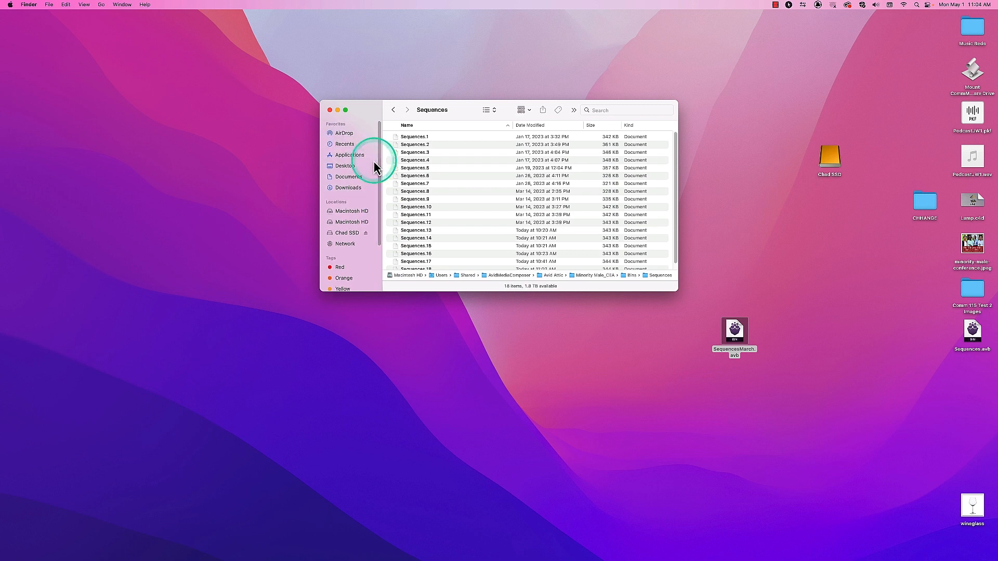
click(420, 136)
key(Down)
key(Down)
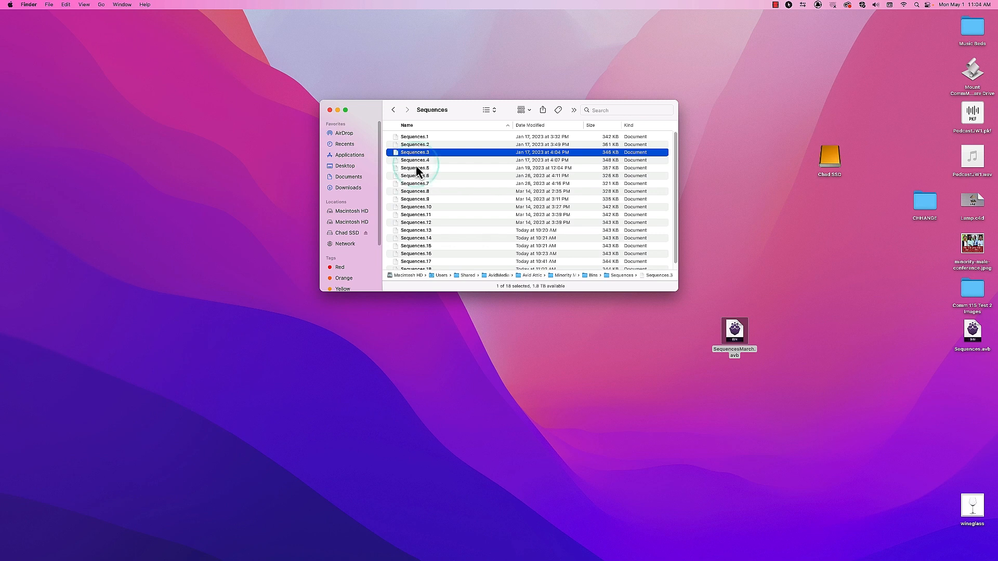
scroll(431, 219, down, 1)
click(420, 255)
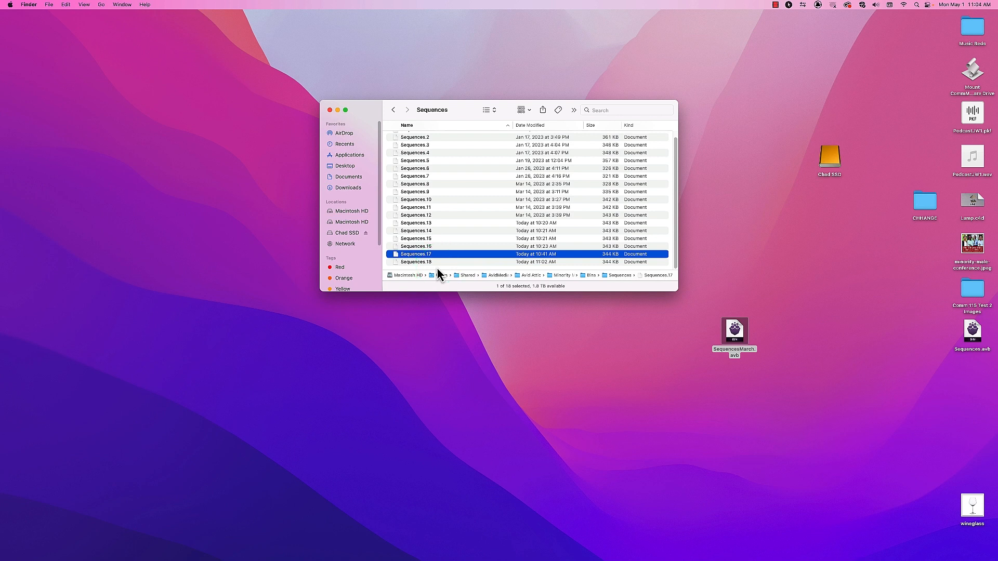
Step: Close the Finder window with the Sequences backups and switch back to Avid Media Composer
drag(371, 110, 350, 178)
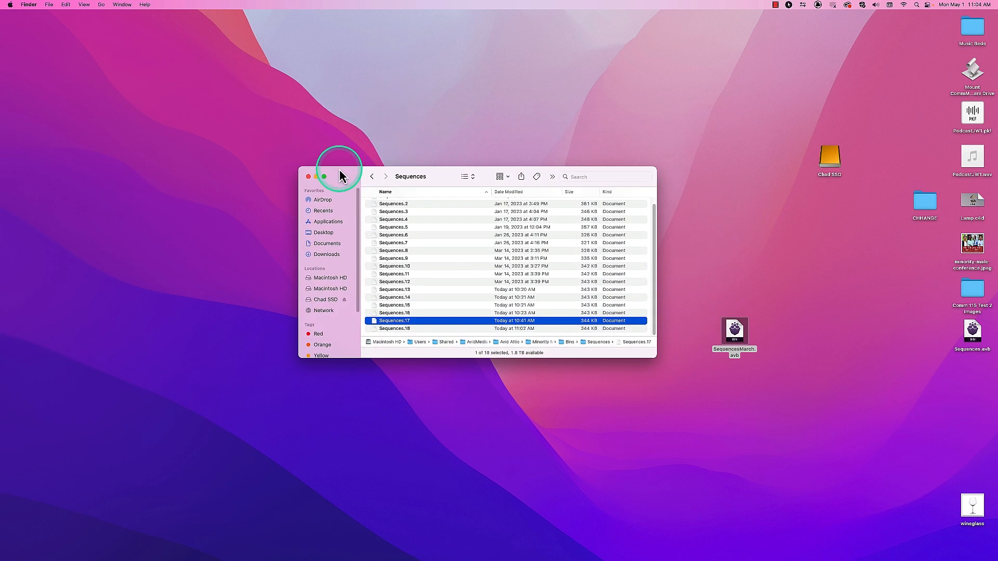
click(309, 177)
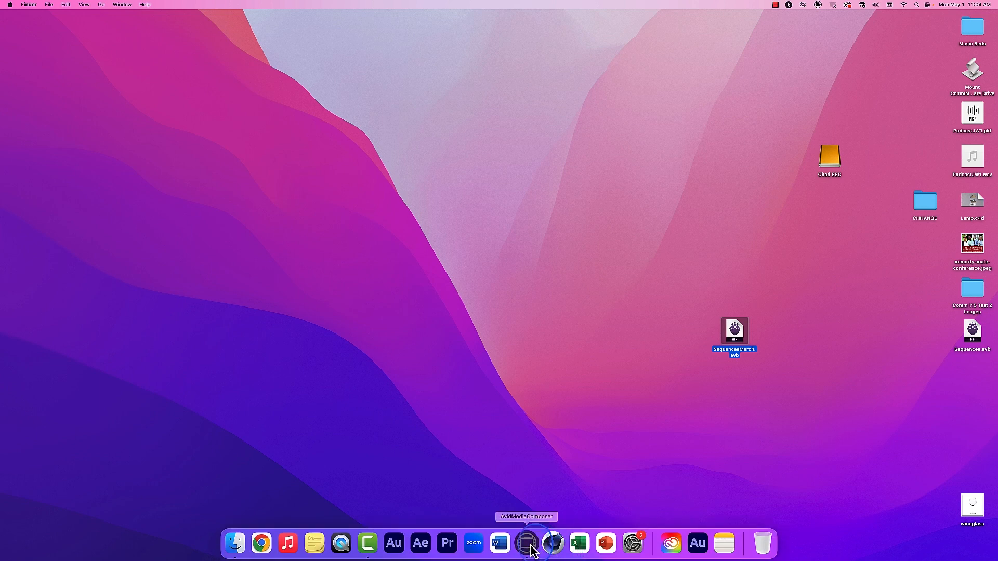
click(531, 548)
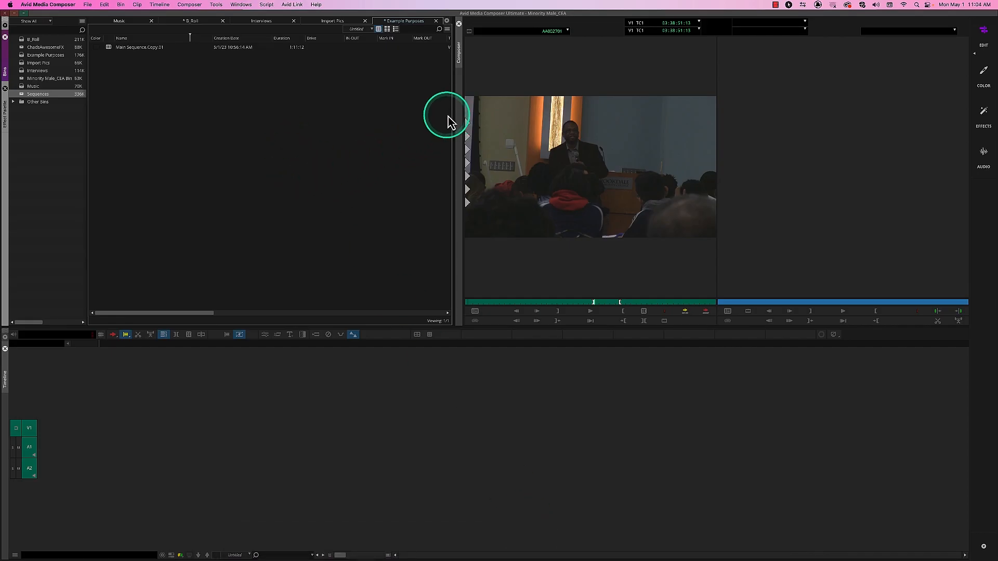
Step: Narrow the bin area to give the Composer monitors more width
drag(452, 114, 327, 127)
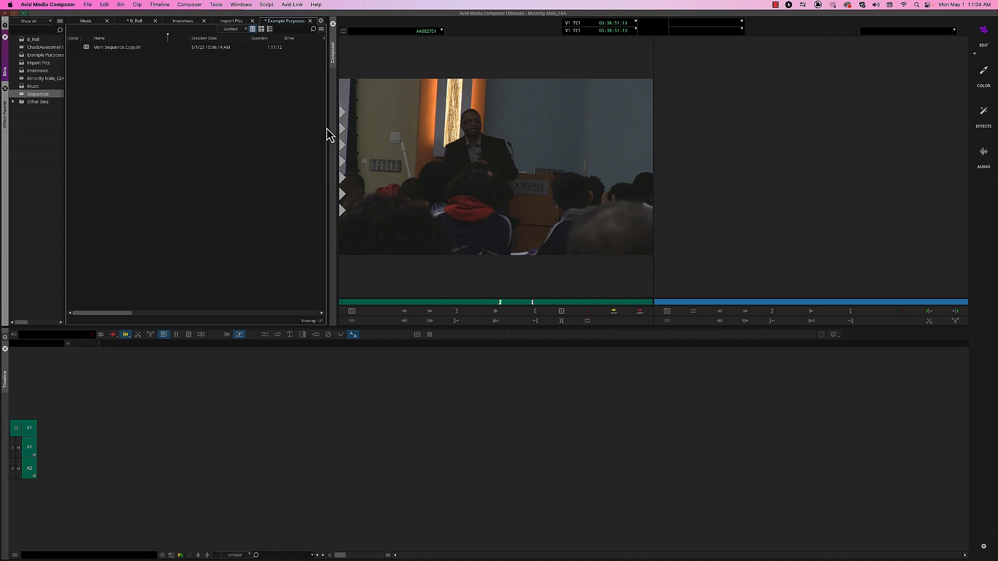
drag(327, 128, 371, 127)
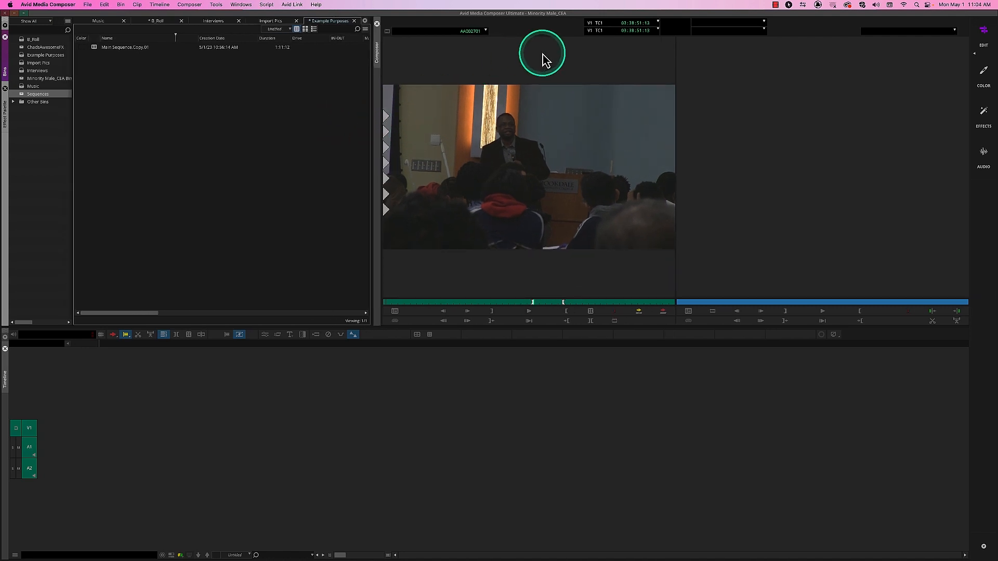